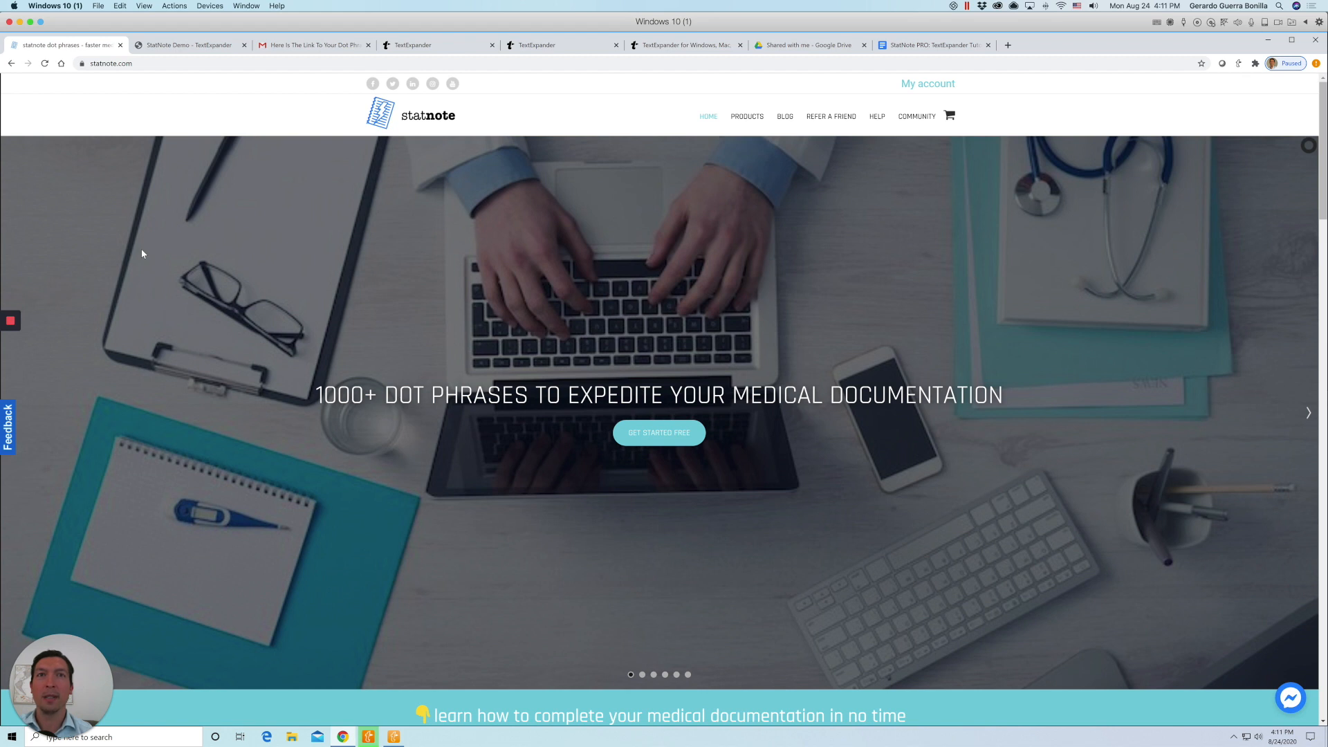
Switch to the StatNote PRO: TextExpander Tutorial document and add blank unnumbered lines below the "TextExpander chrome extension" item.
left_click(948, 47)
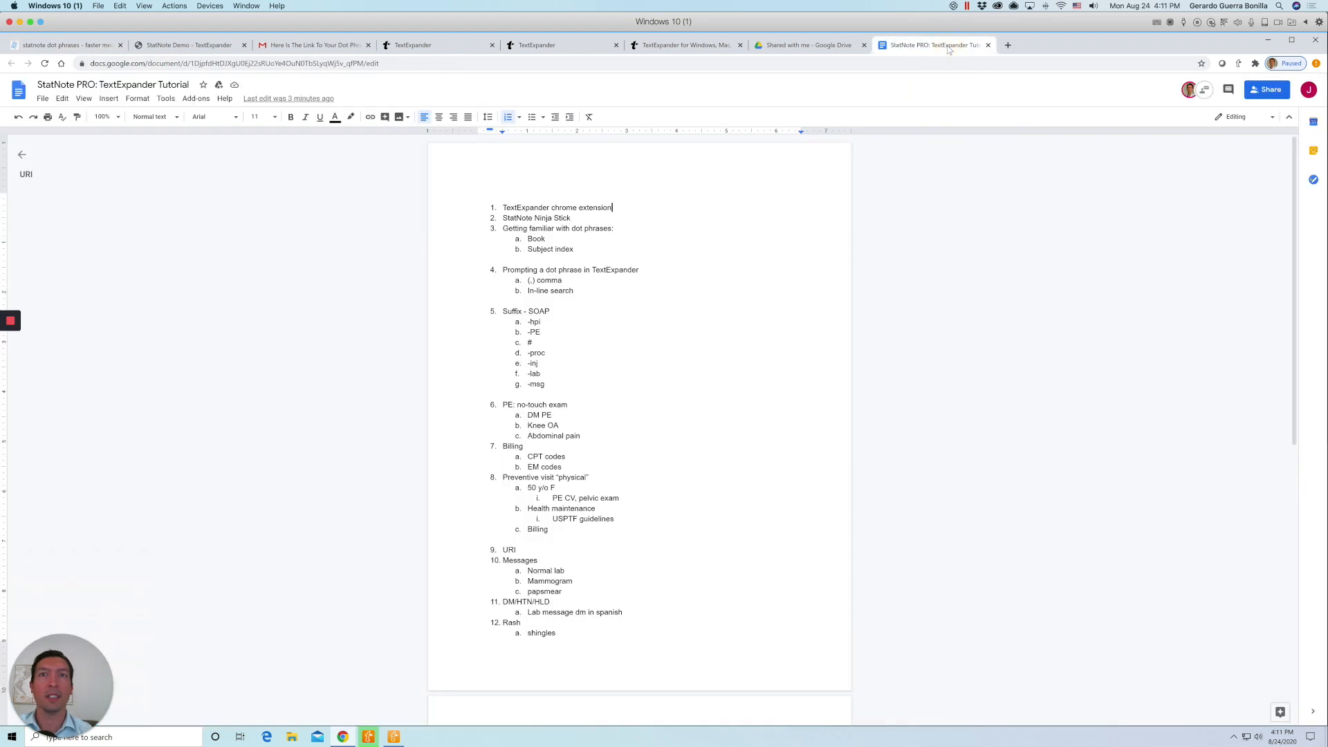
left_click(659, 209)
left_click_drag(613, 210, 551, 208)
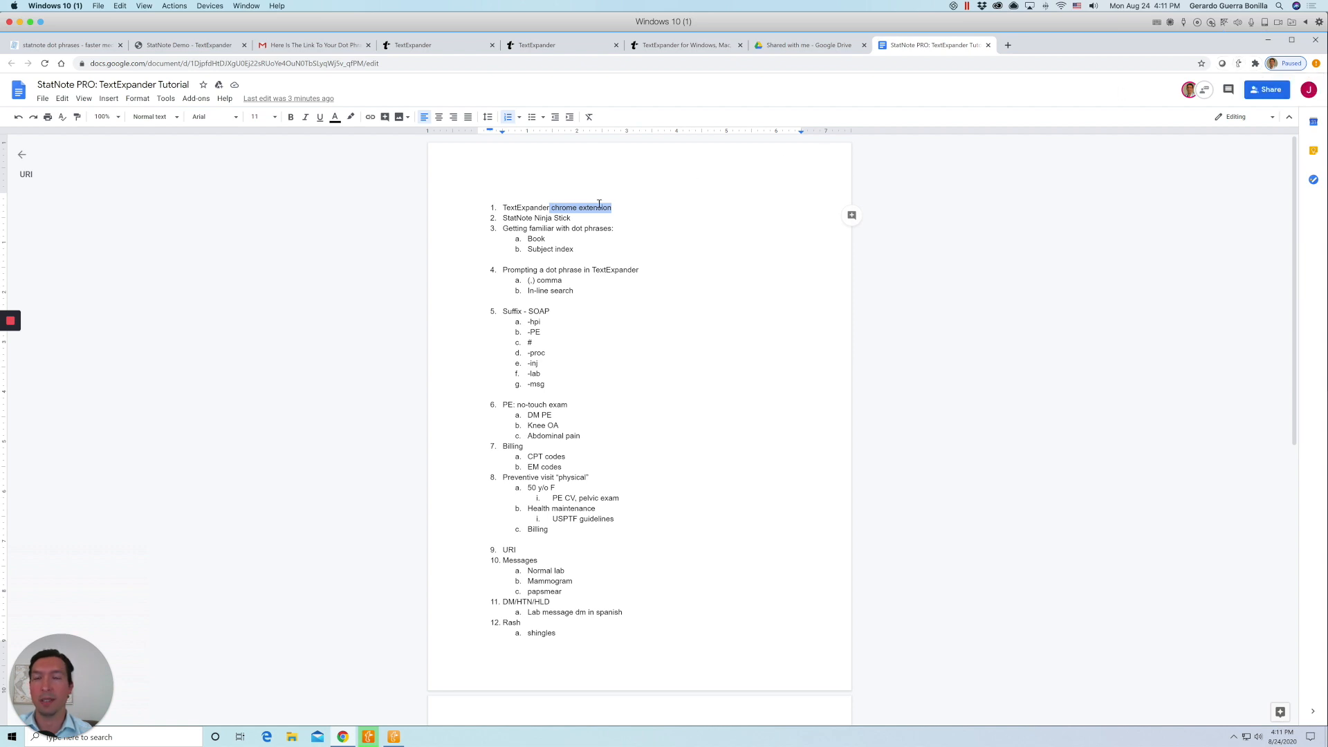
left_click(630, 209)
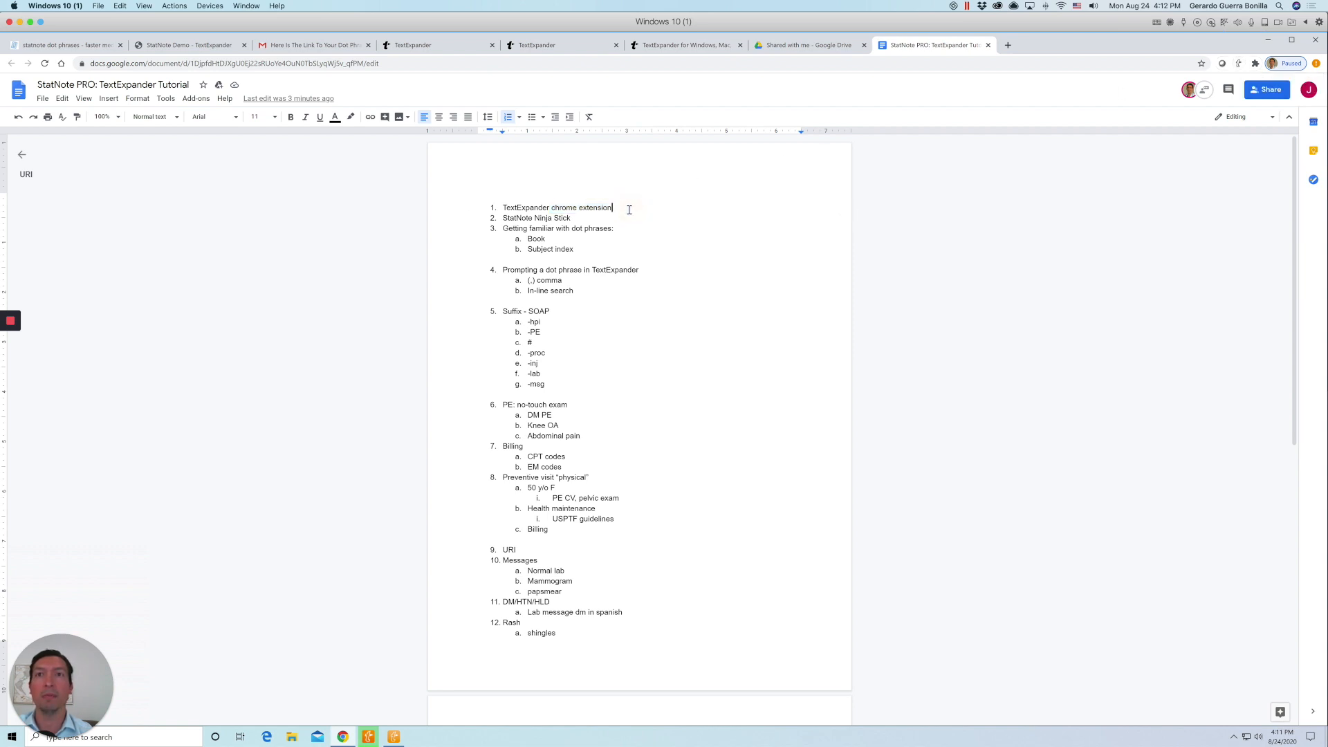
key("Return")
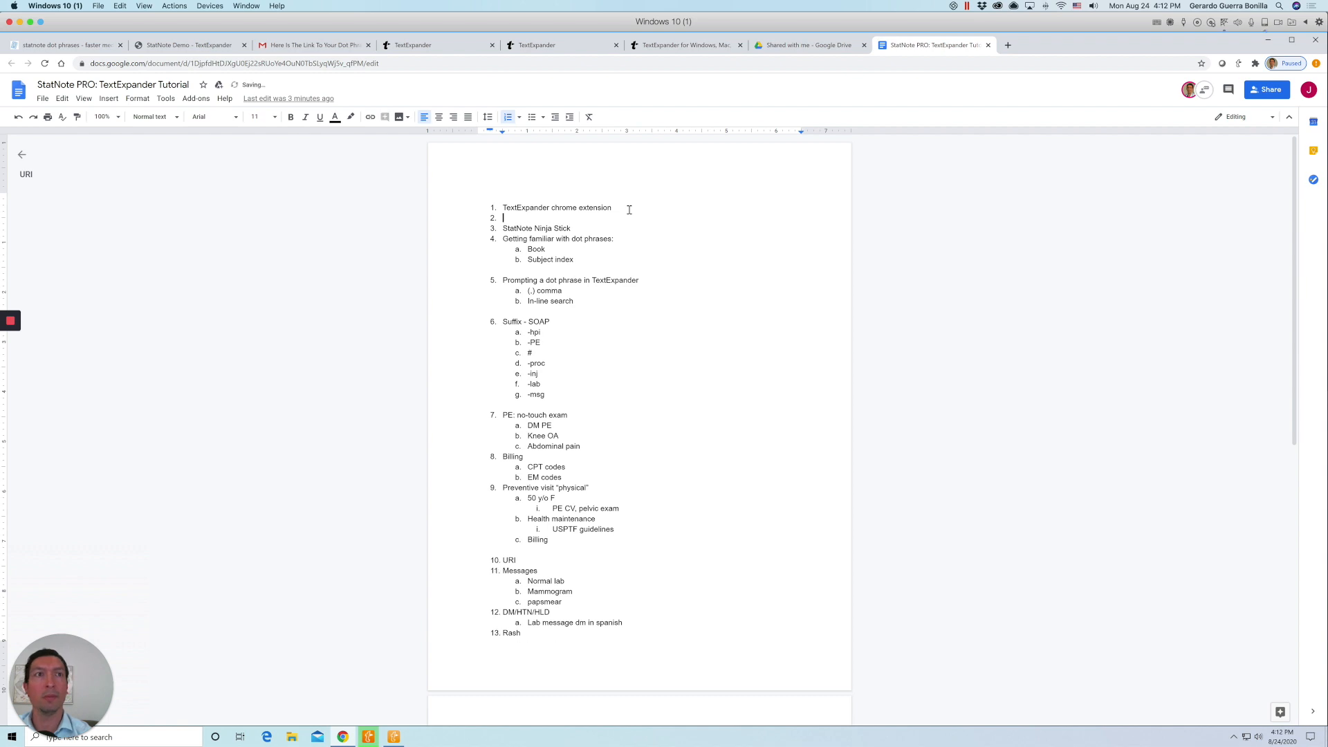
key("Return")
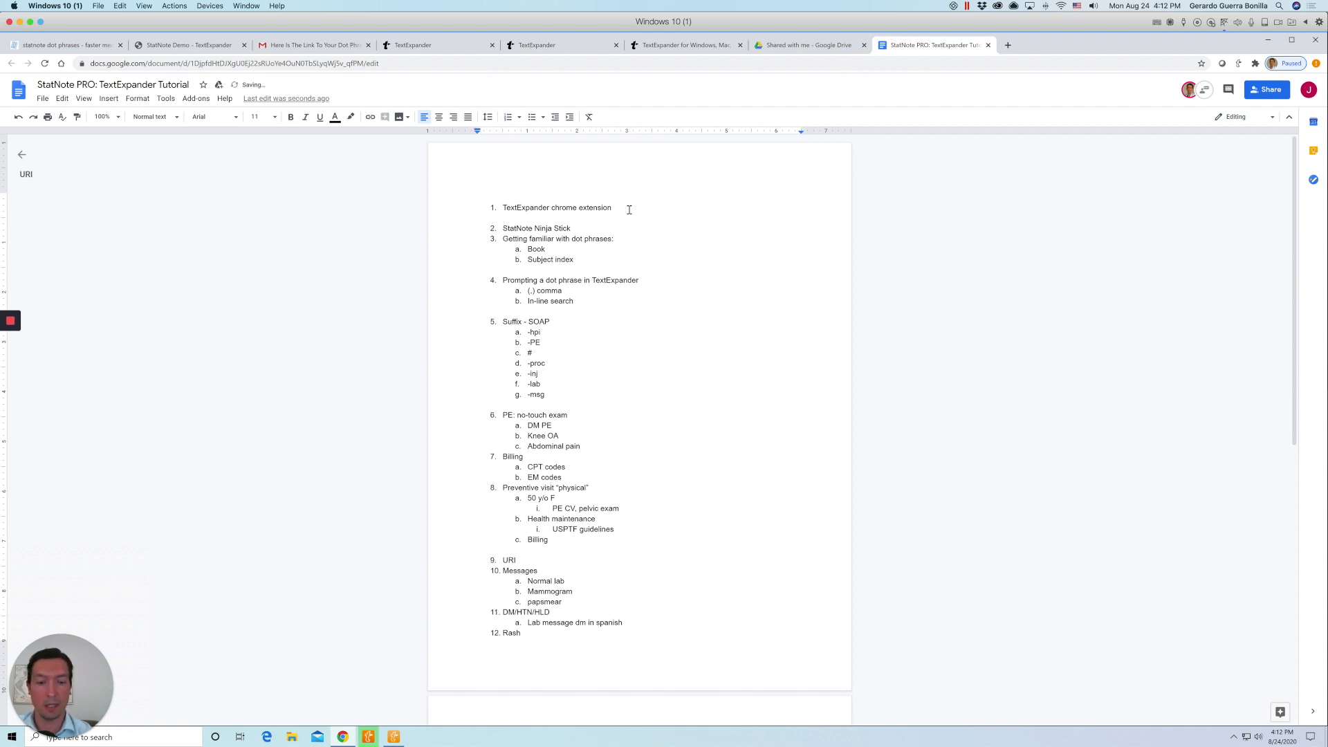
key("Return")
key("Return")
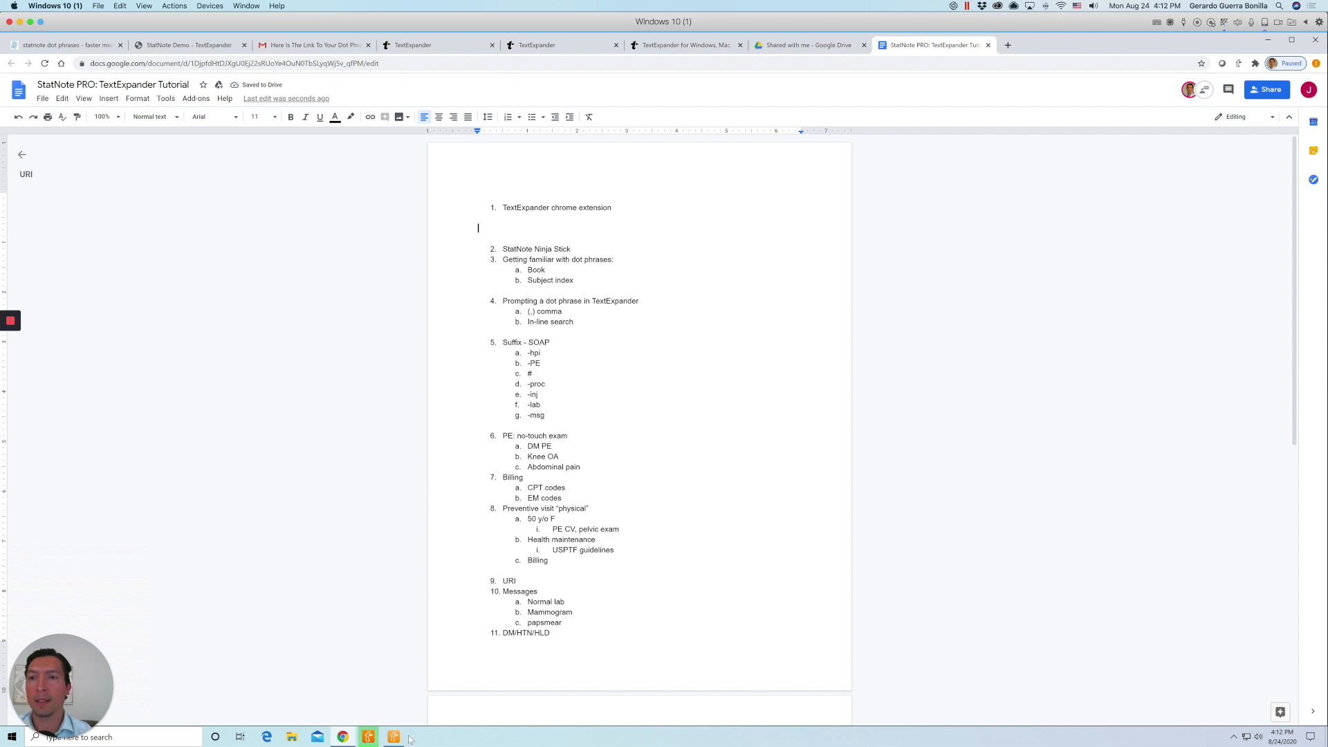
Close the TextExpander desktop window and exit the program completely, including its background process.
mouse_move(394, 739)
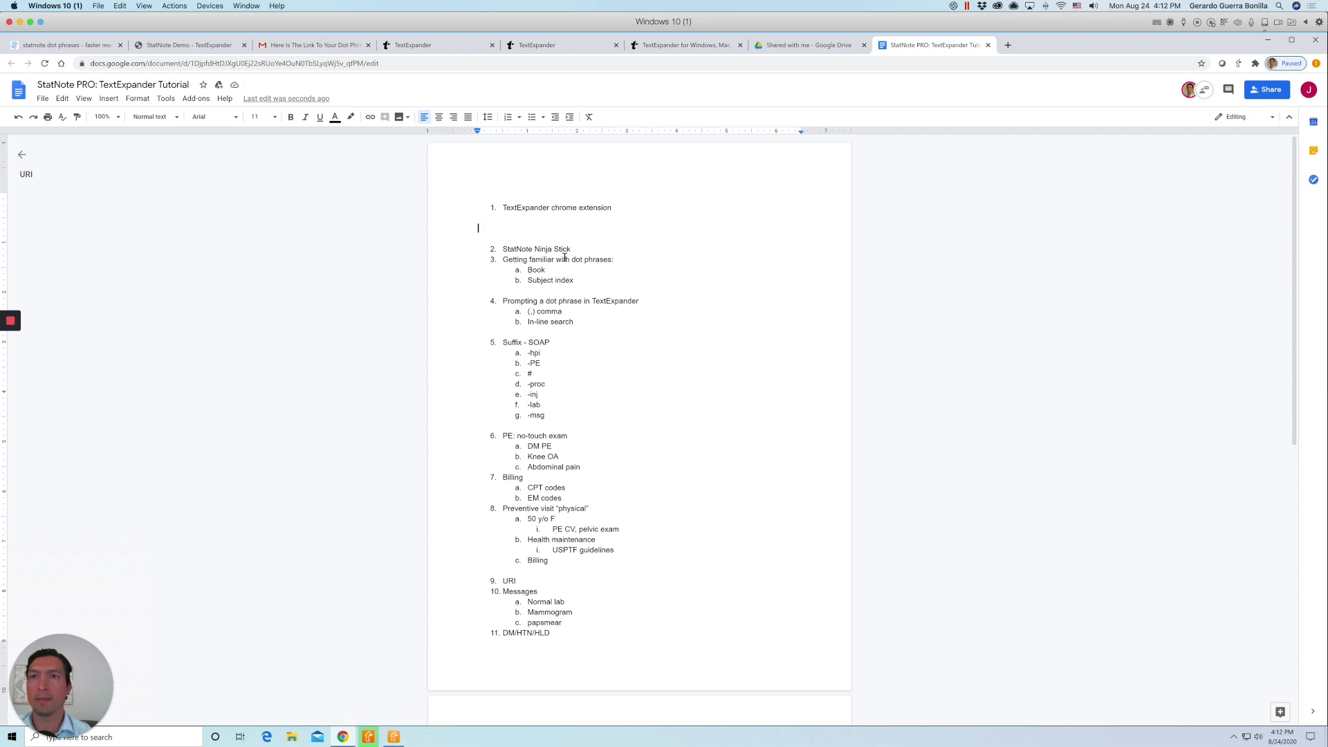
left_click(394, 739)
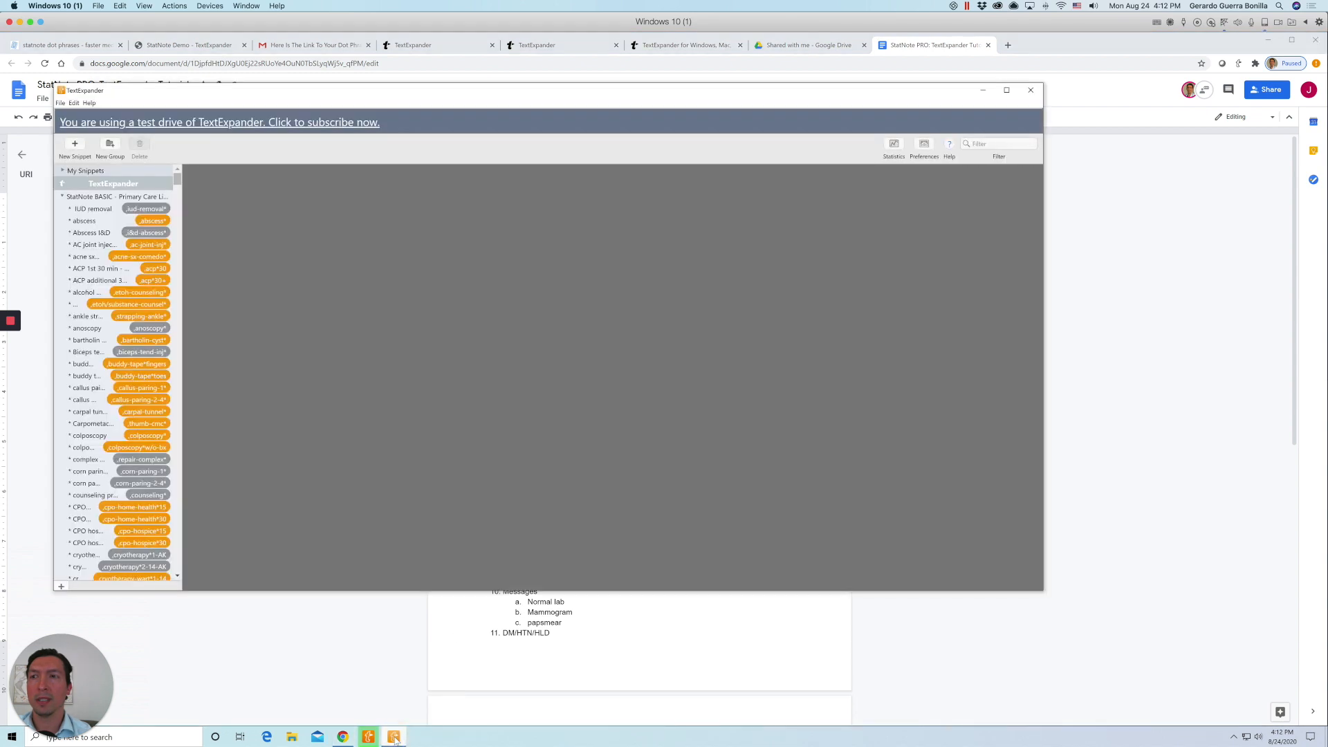
left_click(1031, 90)
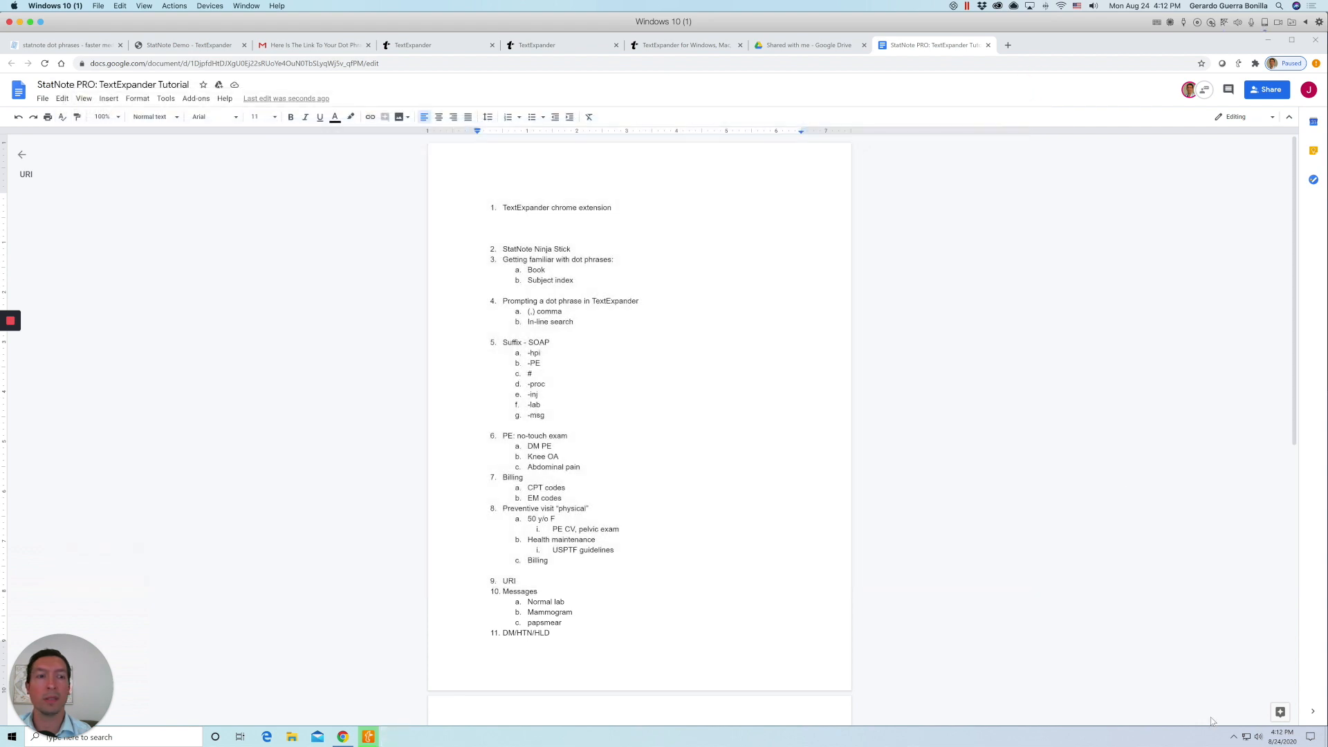
left_click(1234, 736)
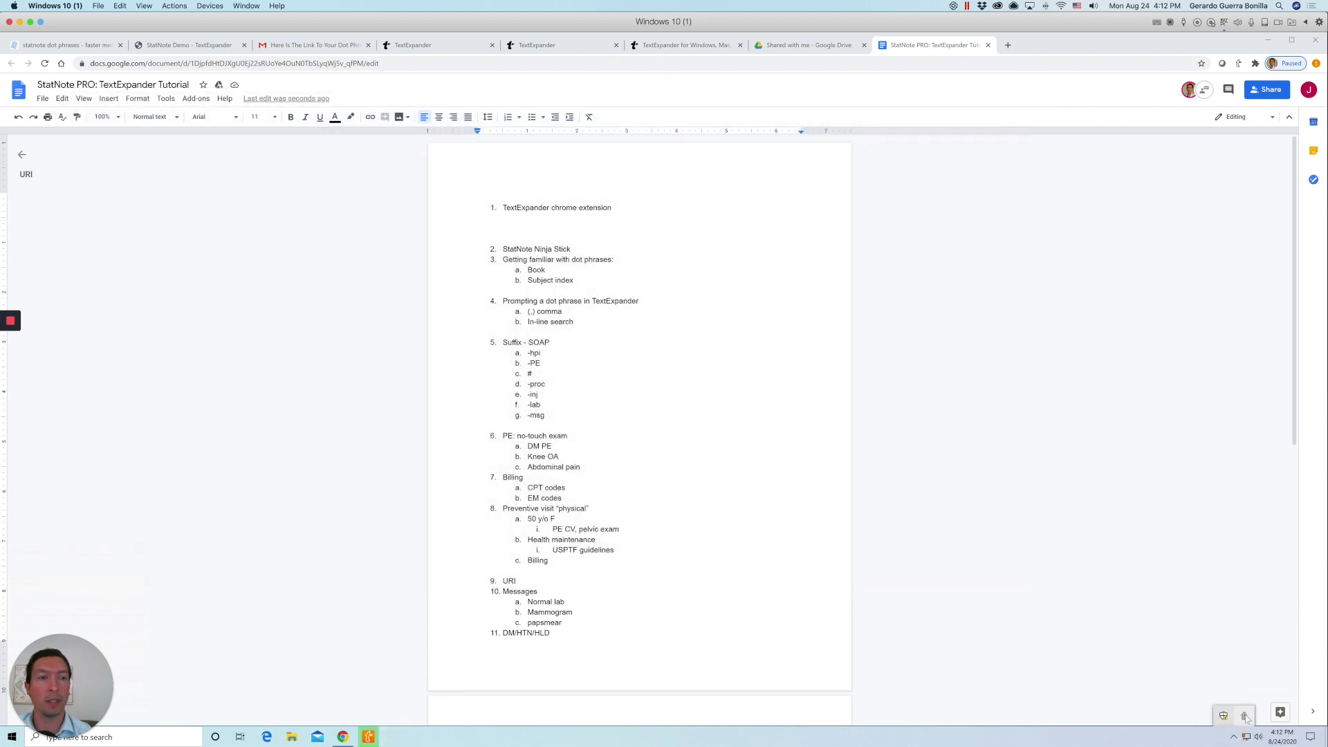
right_click(1245, 716)
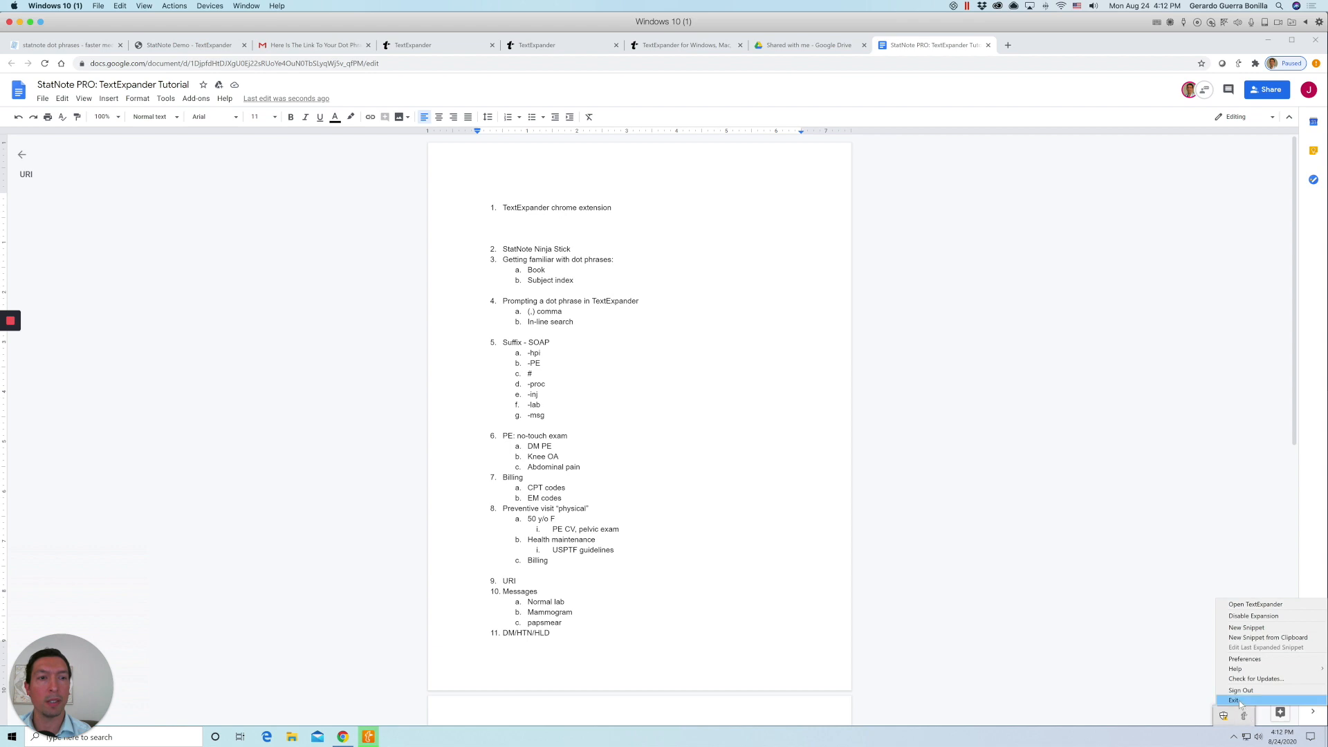
left_click(1235, 700)
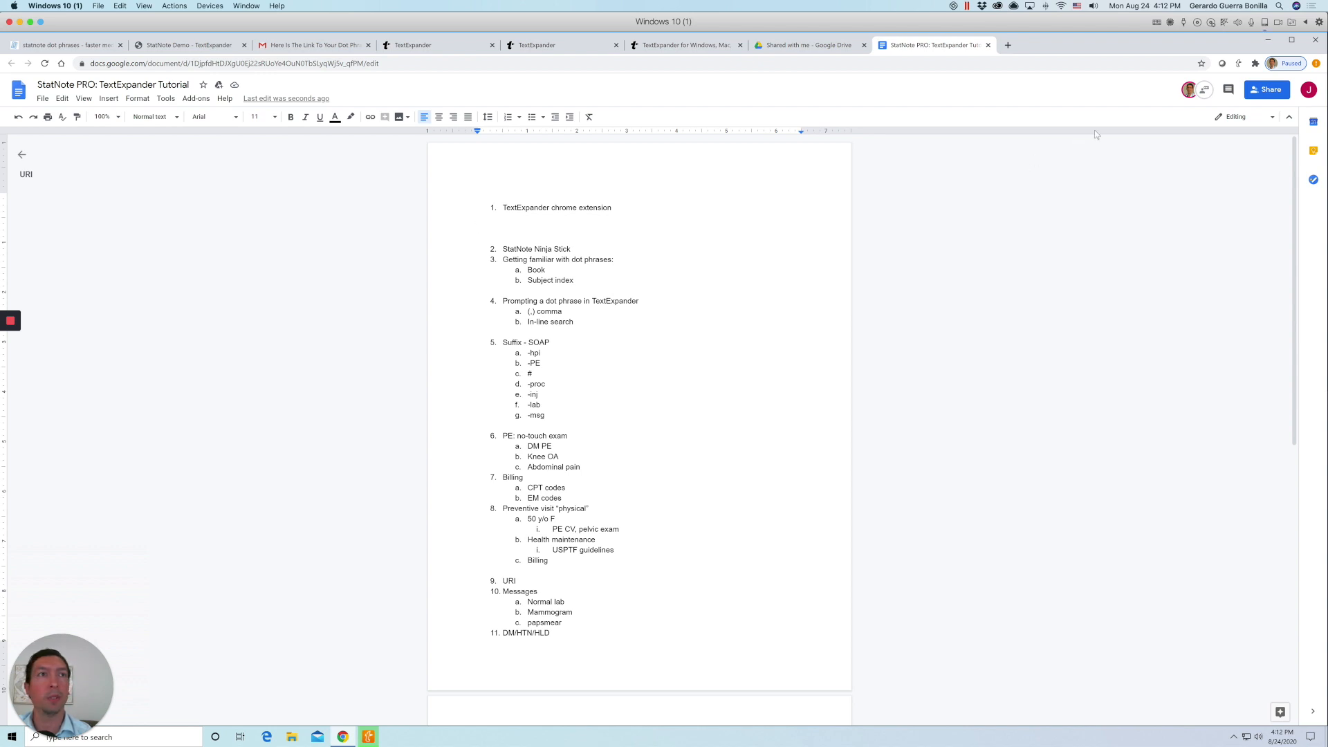
Open the TextExpander account page from the Chrome extension.
left_click(1239, 64)
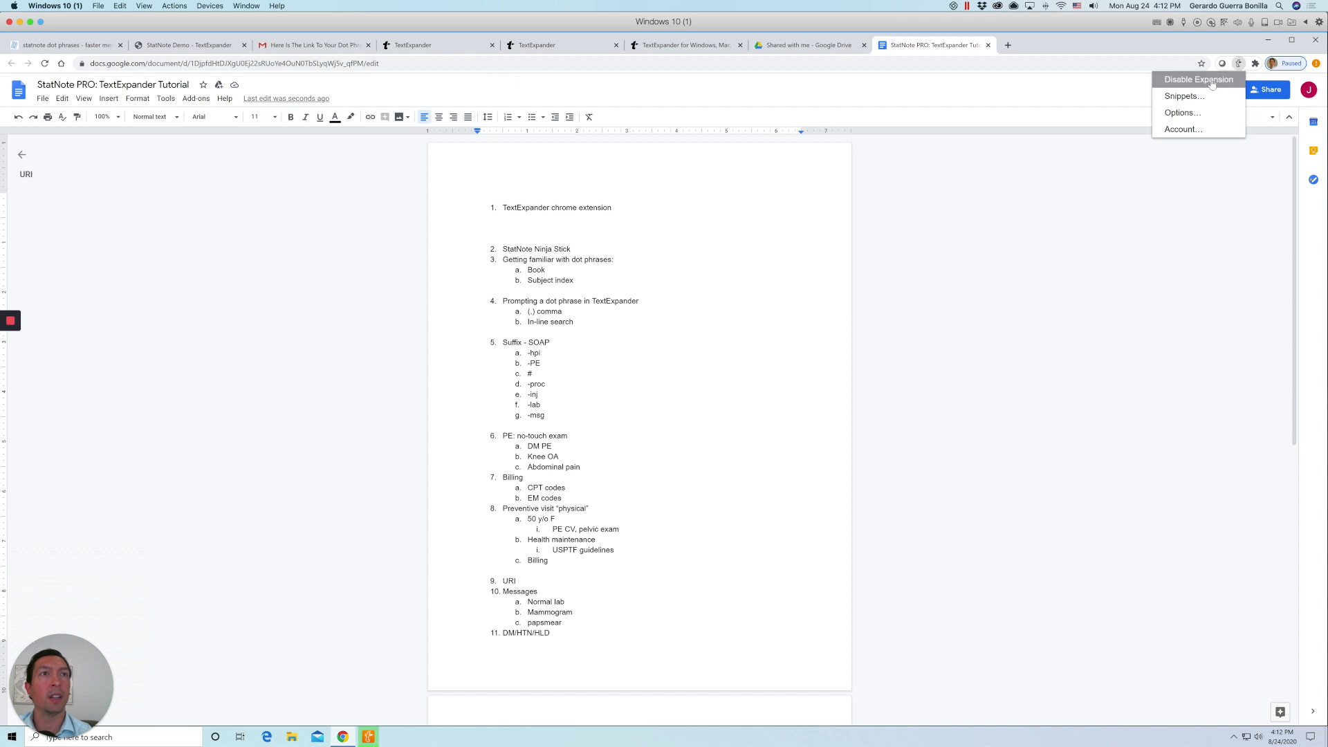
left_click(1191, 130)
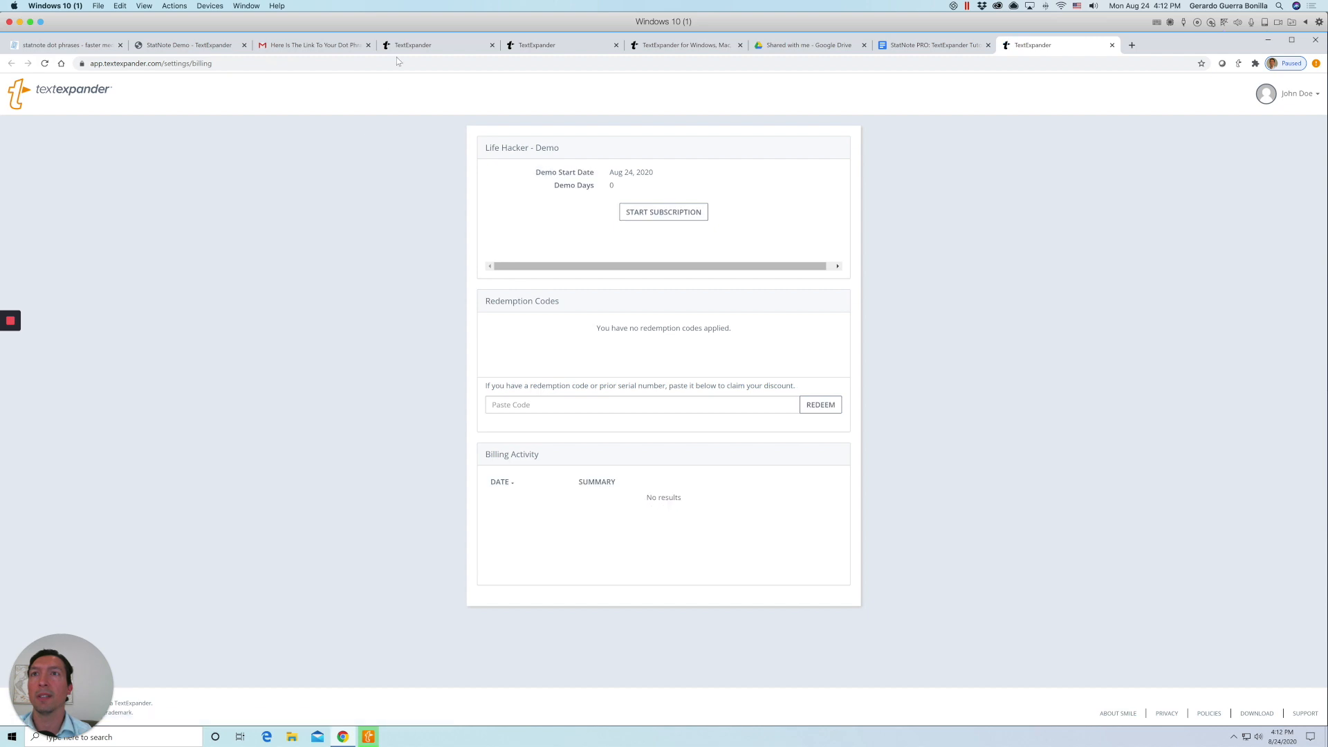
Search the web for "textexpander chrome extension" and open the TextExpander for Chrome page in the Chrome Web Store.
left_click(417, 64)
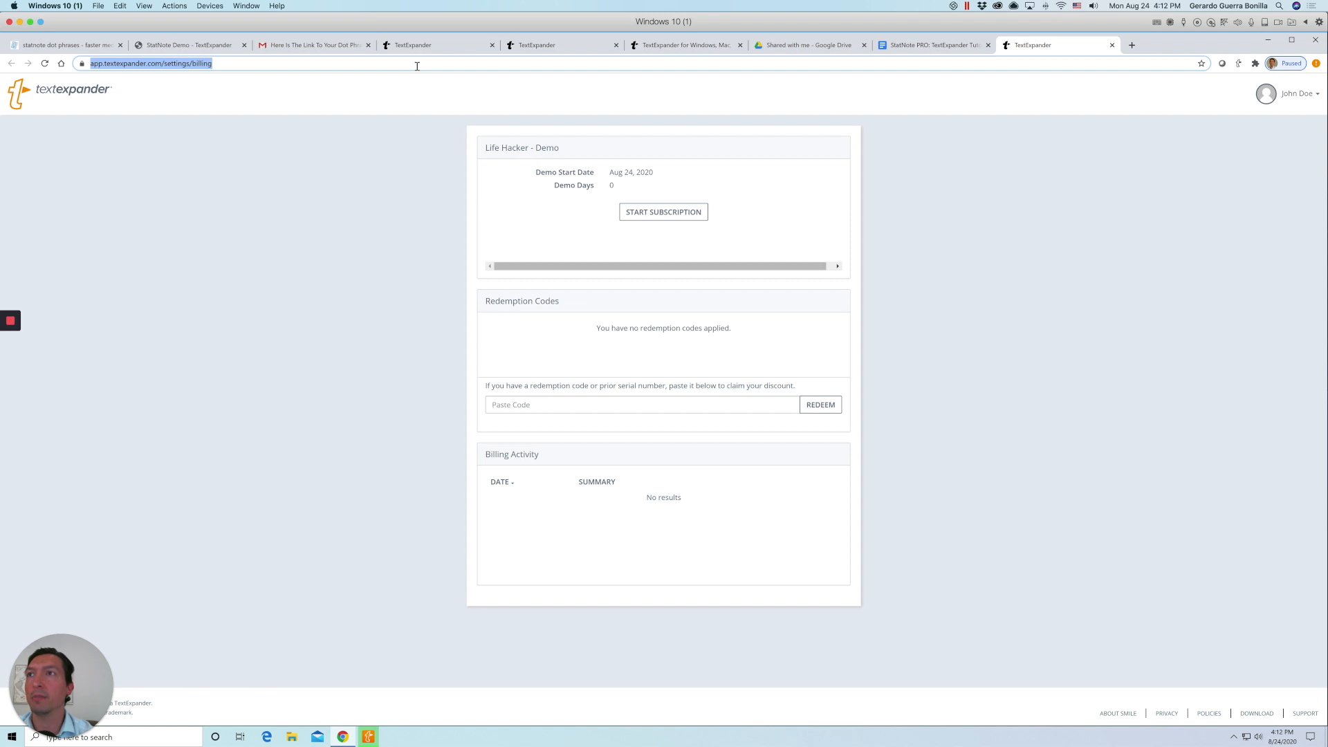
type("t")
key("BackSpace")
key("BackSpace")
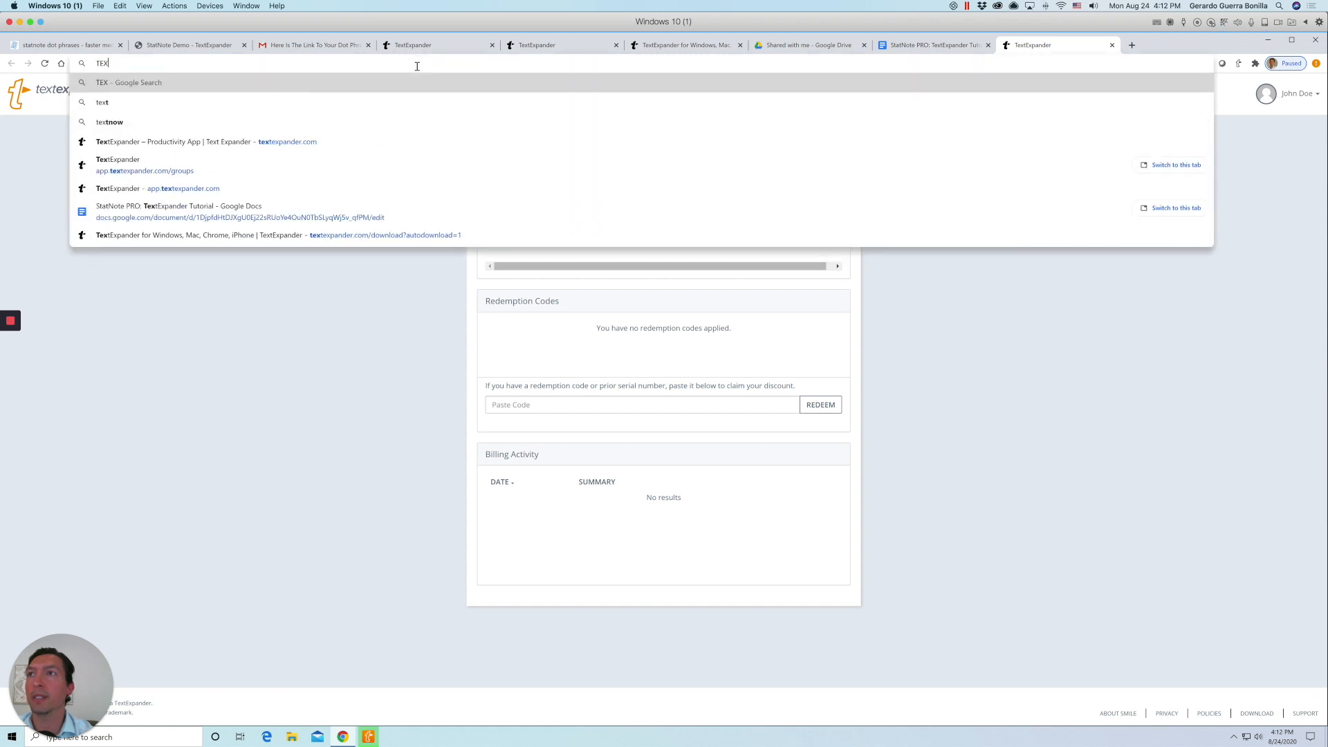
type("t")
key("BackSpace")
key("BackSpace")
type("textexpand")
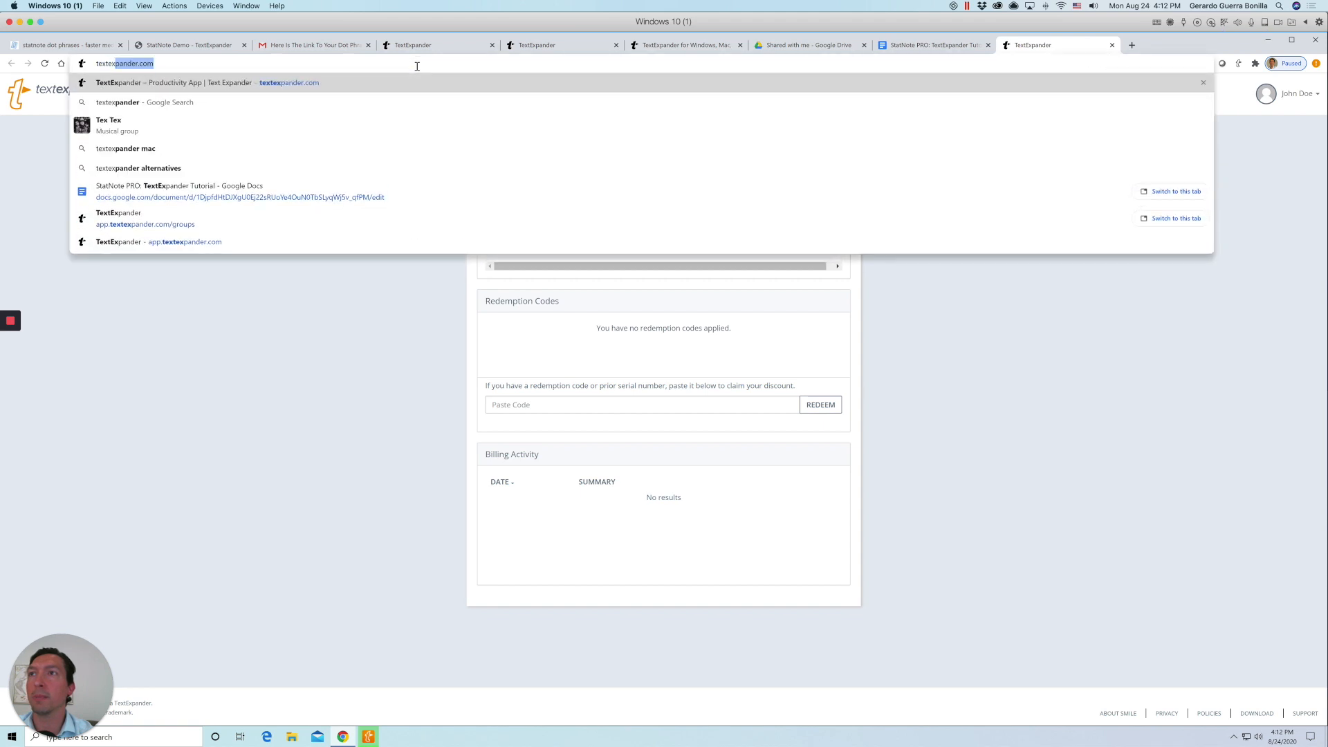
type("er chrome e")
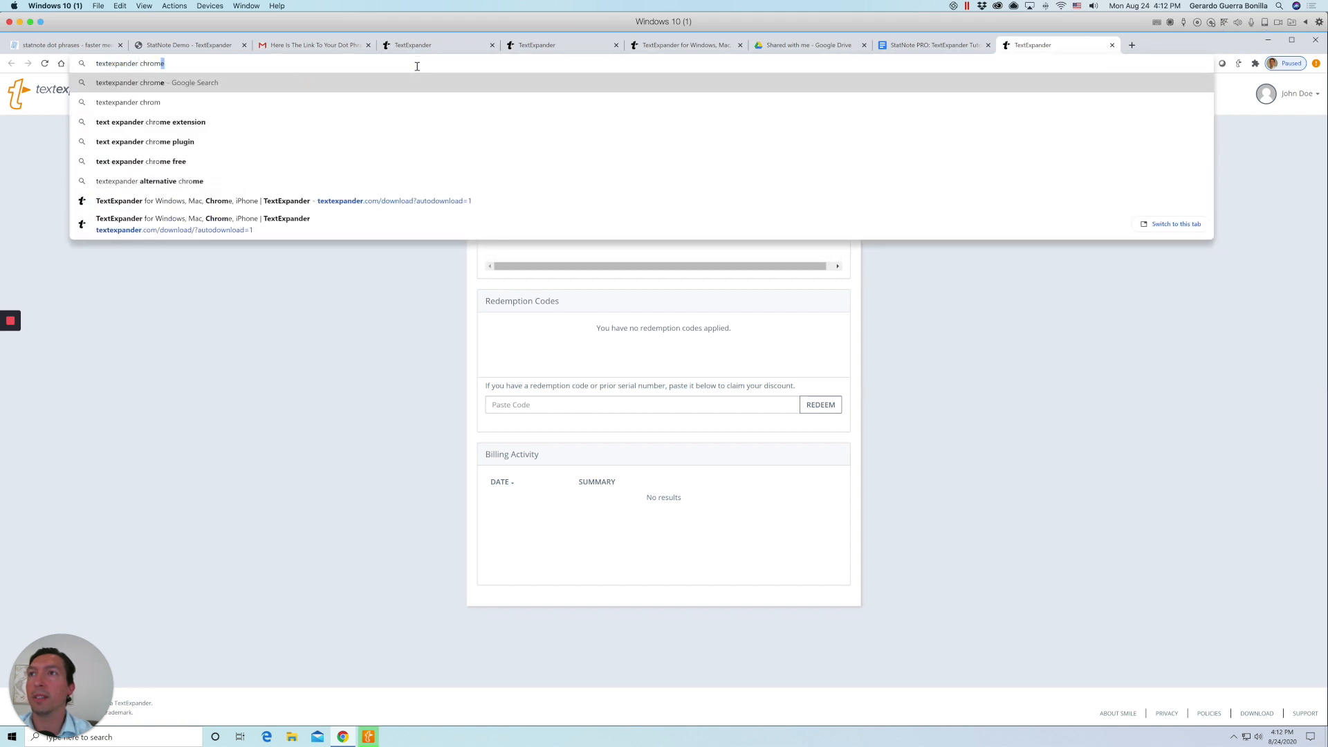
type("xtension")
key("Return")
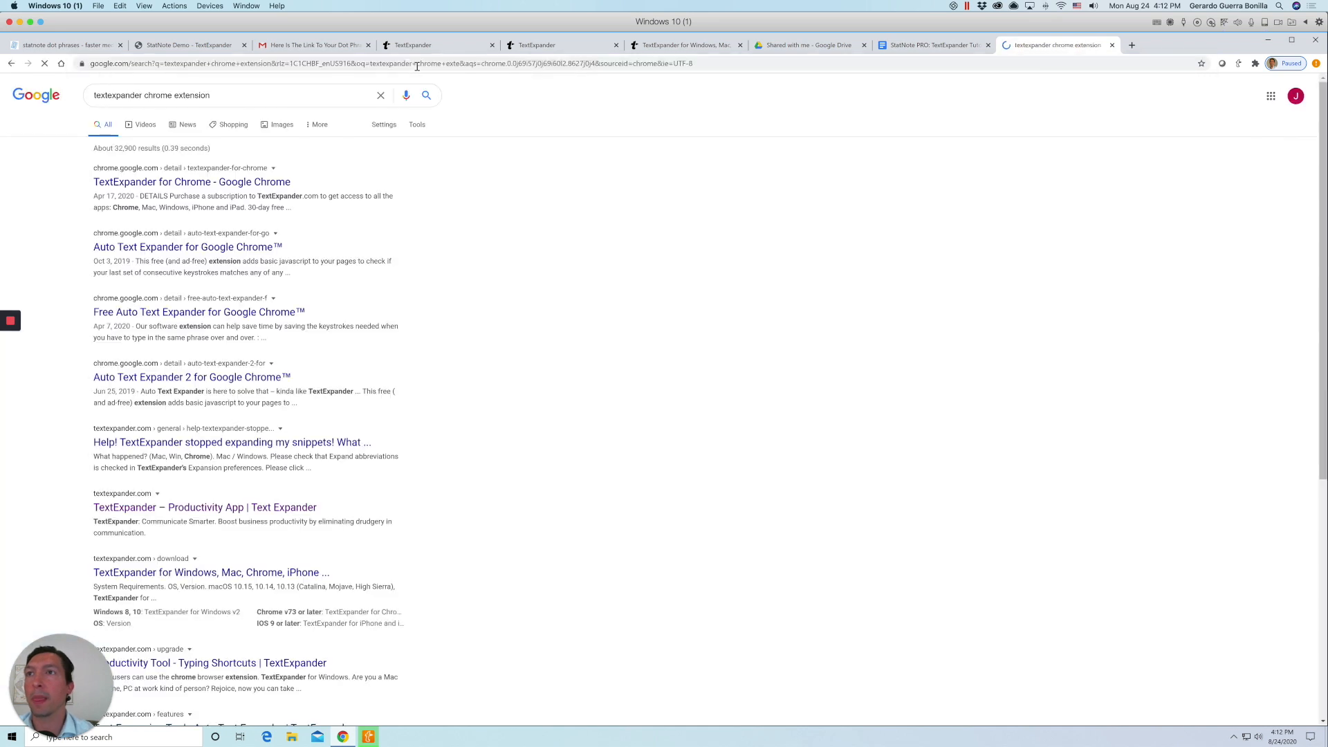
left_click(197, 183)
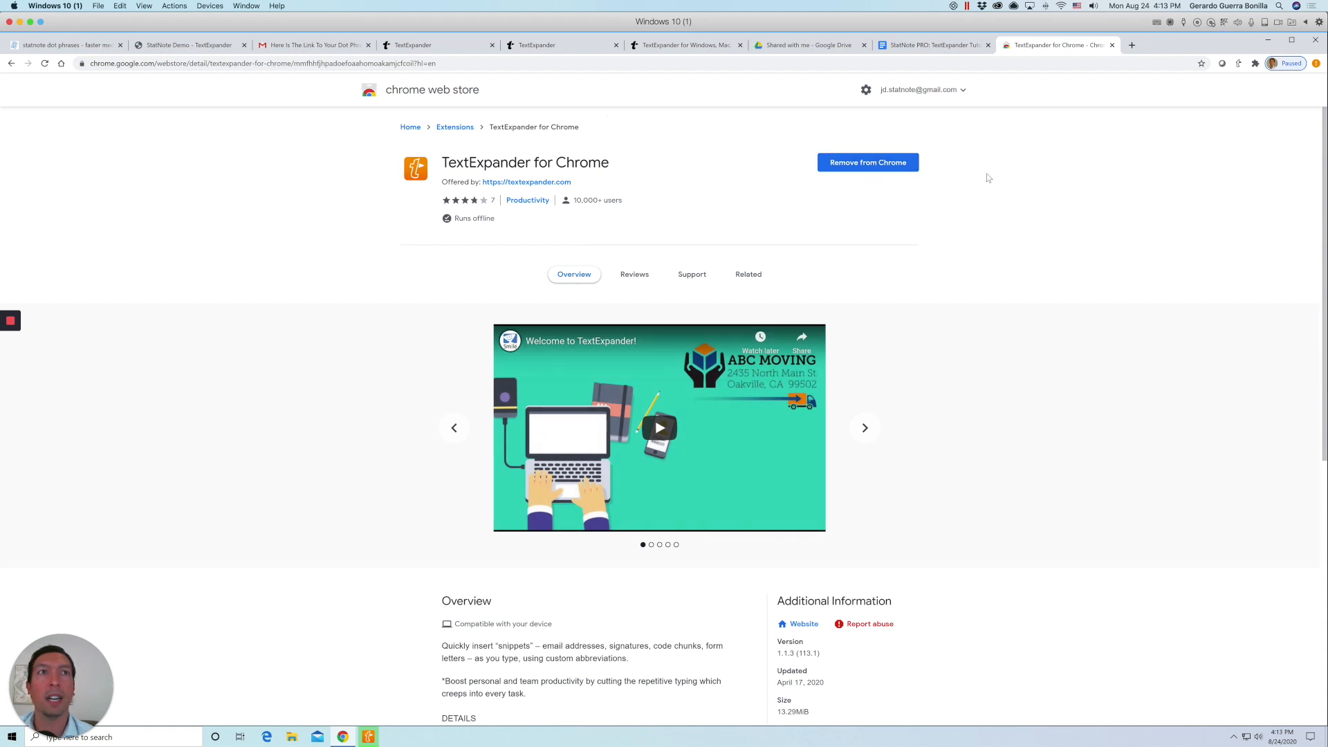
Use the TextExpander extension to reach the account settings and view the signed-in profile's account options.
left_click(1238, 63)
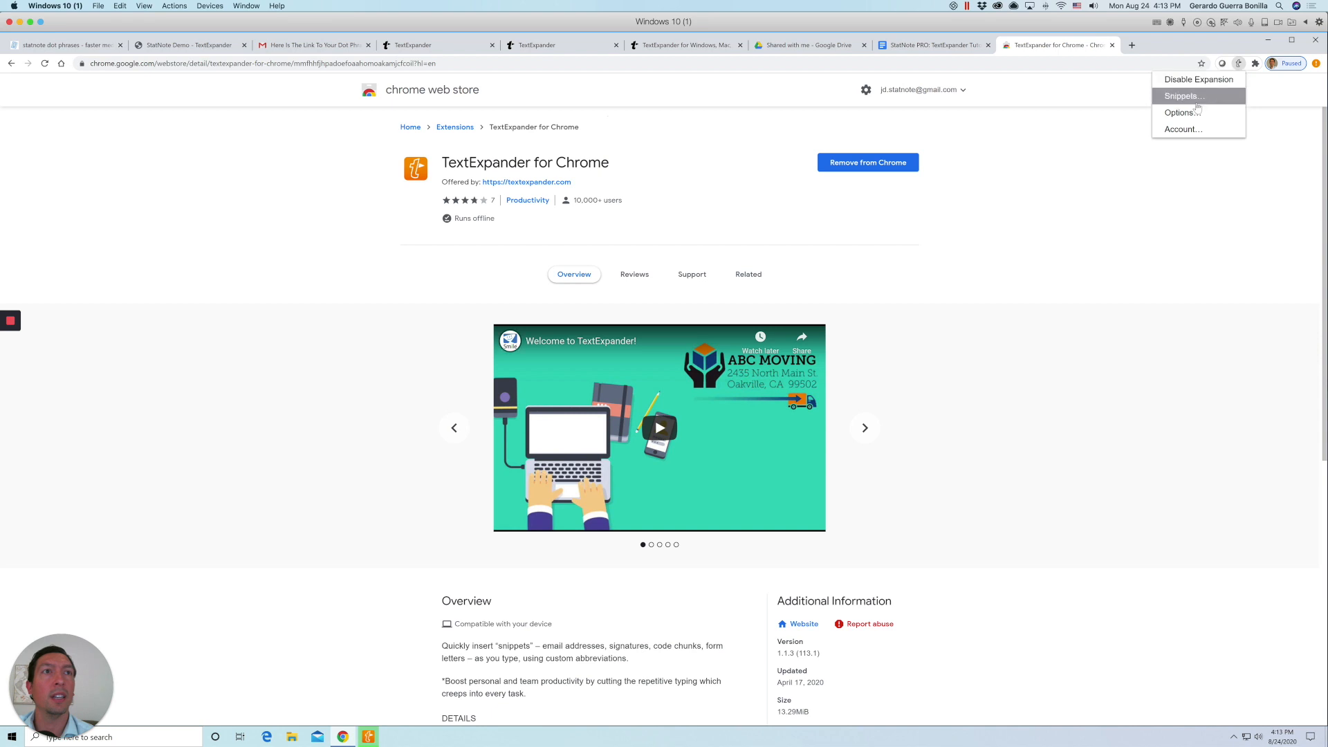
left_click(1185, 130)
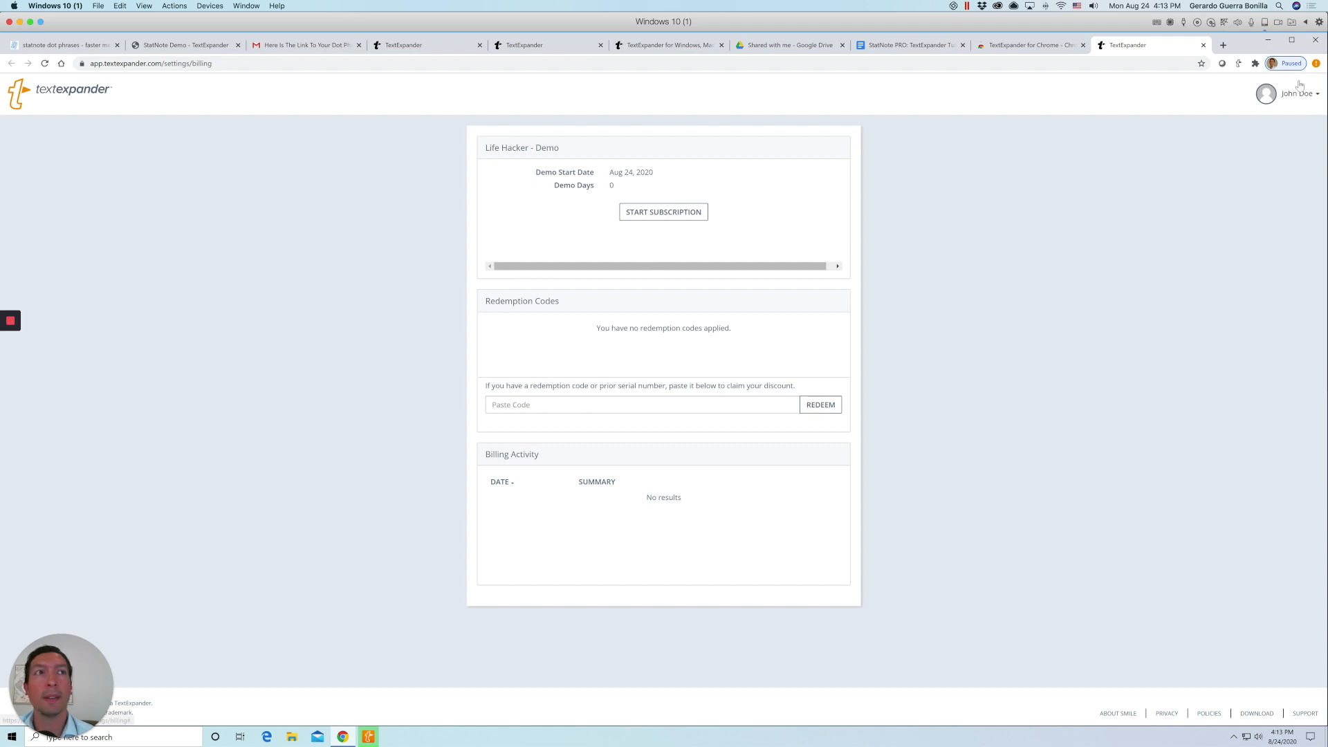
left_click(1314, 99)
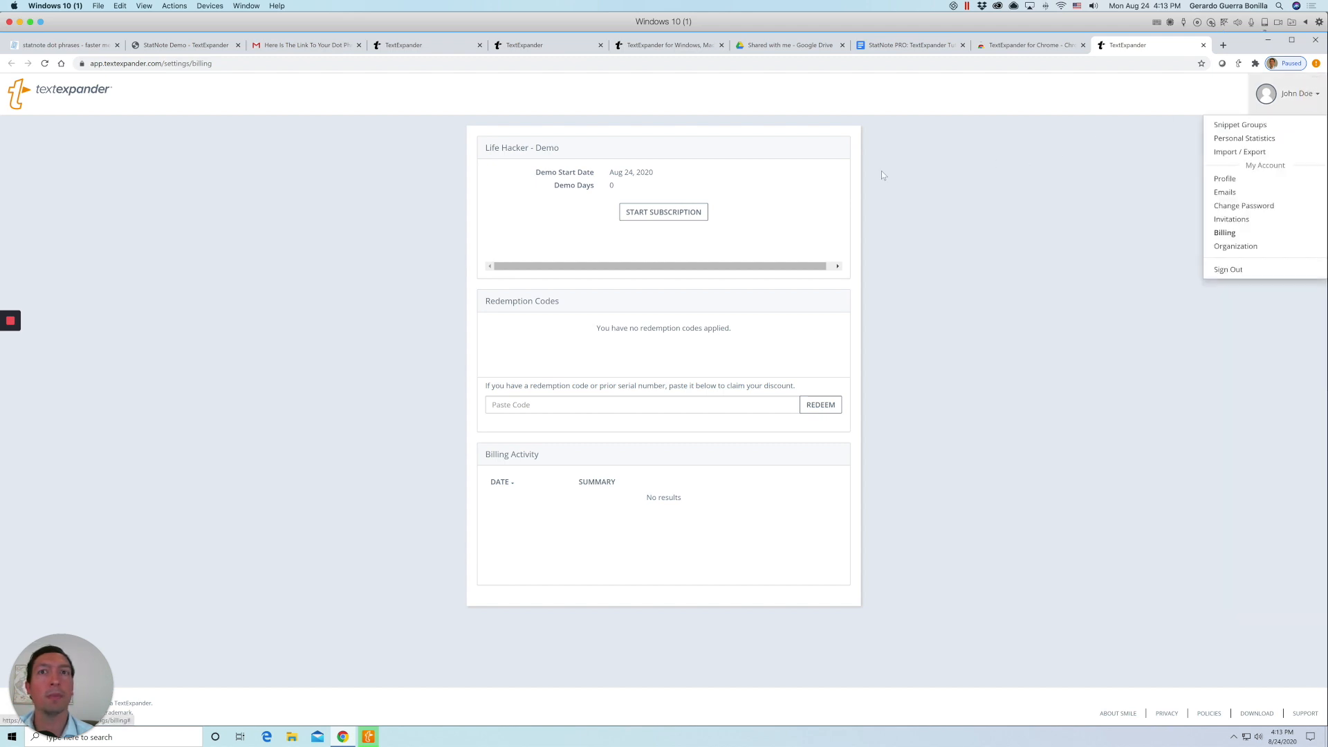
Return to the tutorial document and expand the afib snippet below item 1, including the optional "paroxysmal" text.
left_click(917, 47)
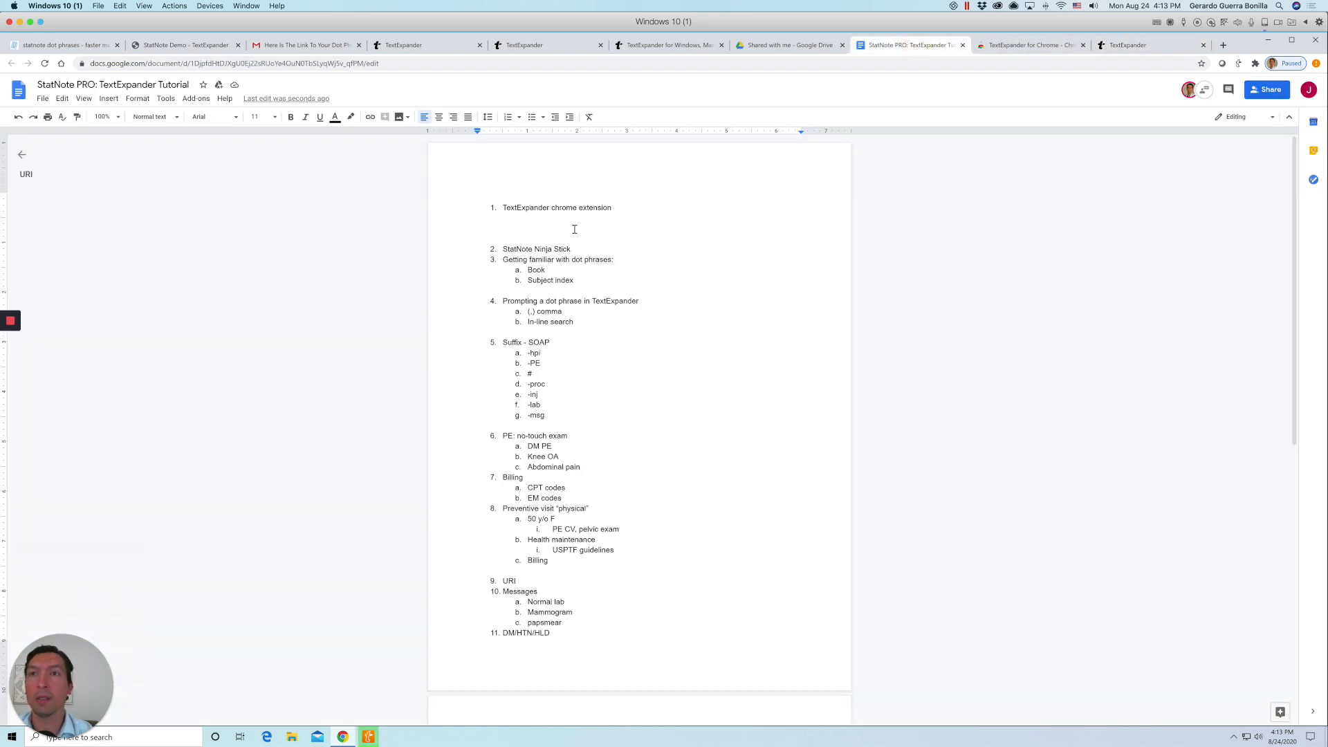
type("afib")
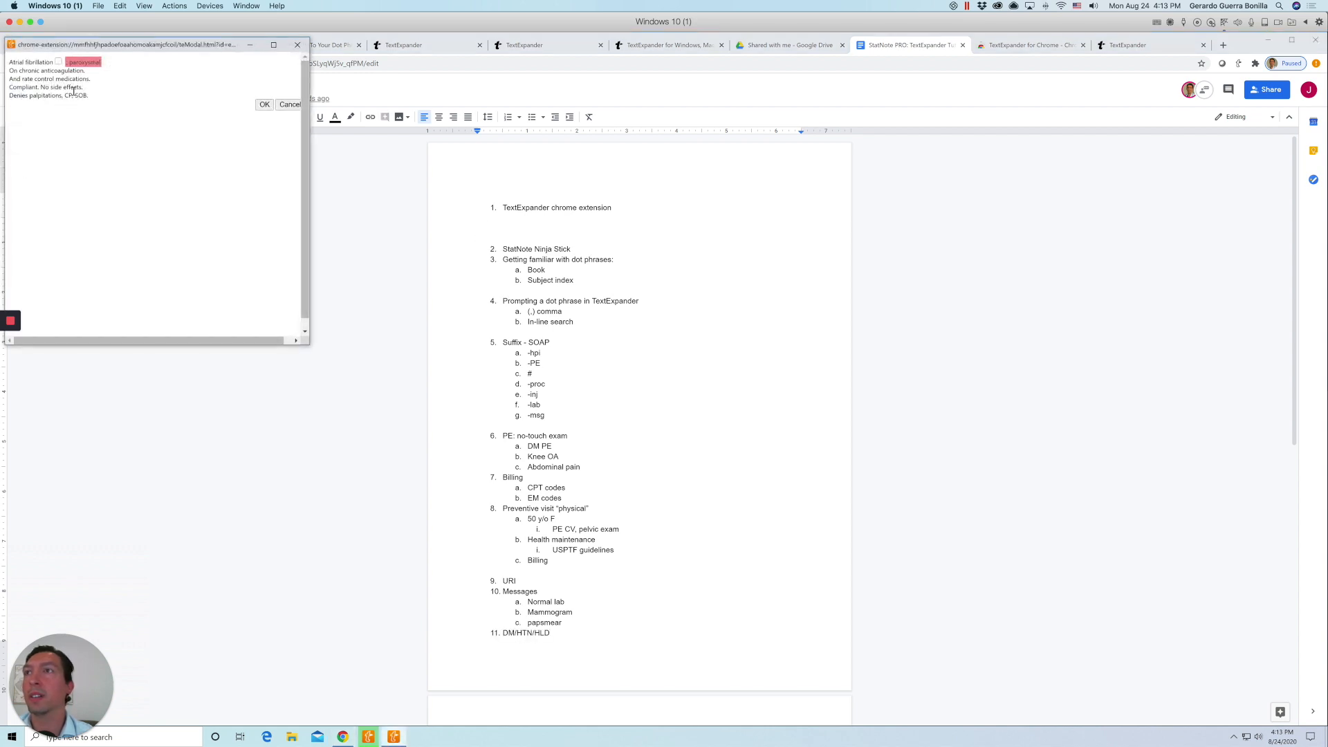
left_click(58, 63)
left_click(264, 105)
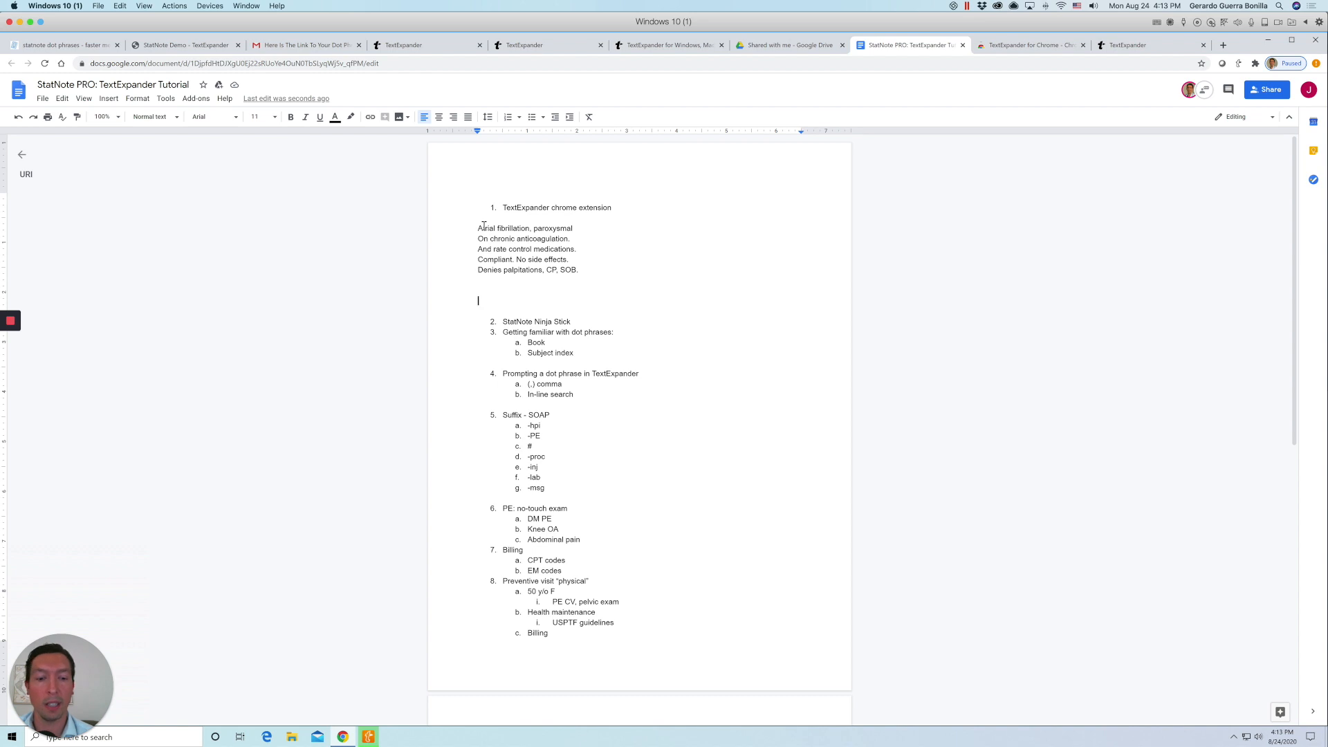
Remove the extra blank space above the "StatNote Ninja Stick" item and add blank unnumbered lines below it.
key("ctrl+z")
key("ctrl+z")
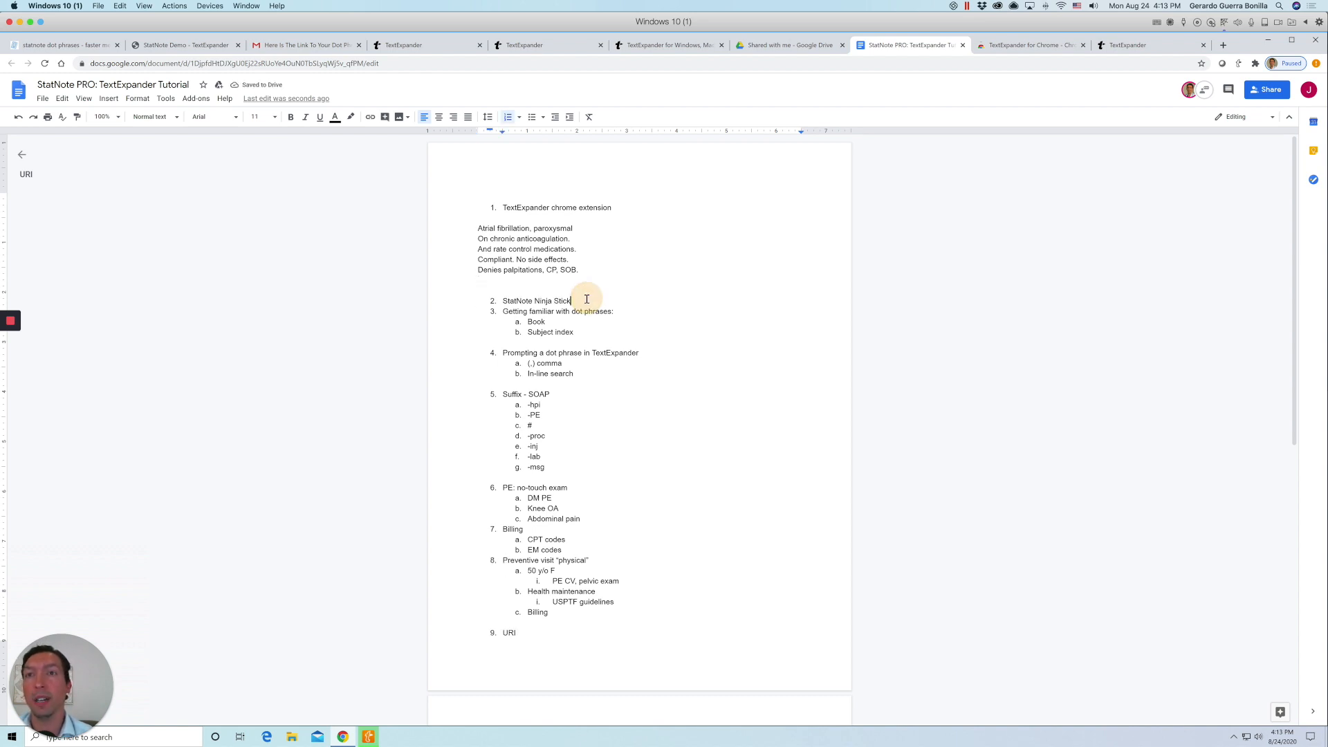
key("ctrl+z")
key("ctrl+z")
key("ctrl+z")
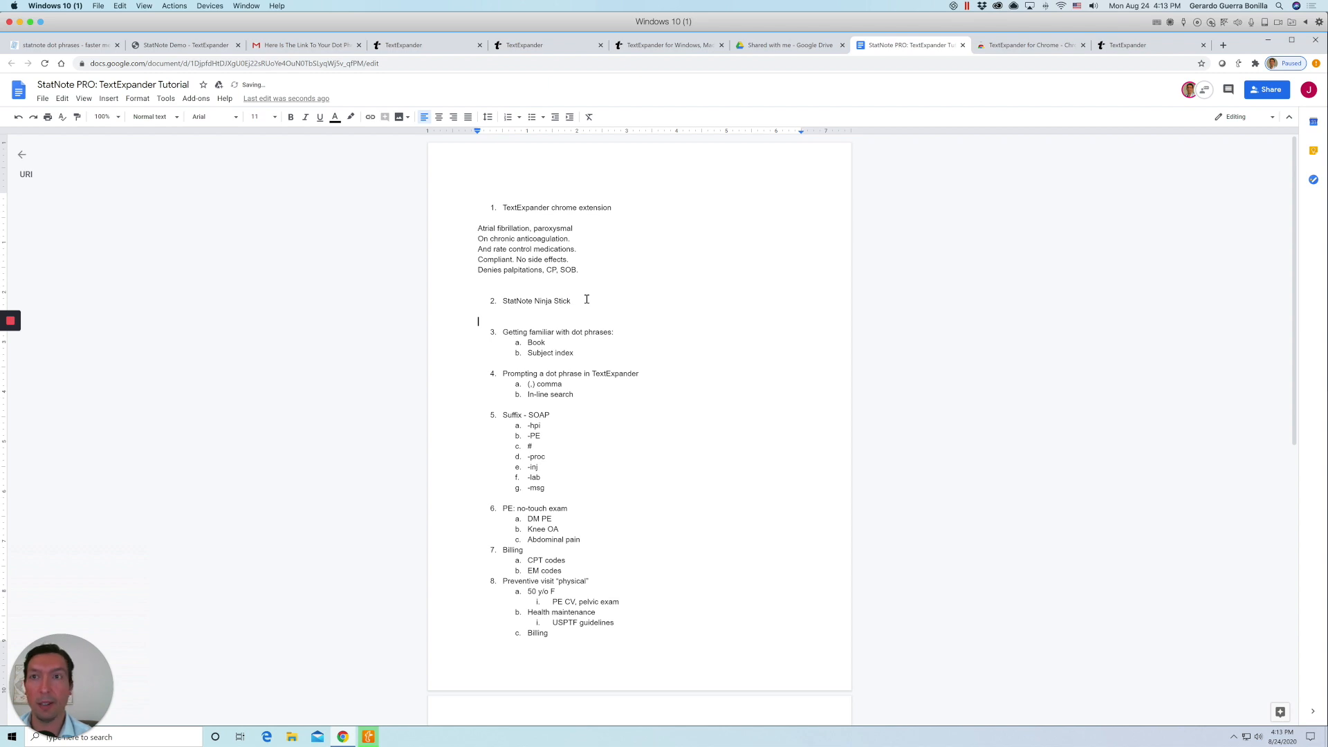
Open the Ninja Stick PRO product page on the StatNote website and follow its link to the Amazon listing.
left_click(76, 46)
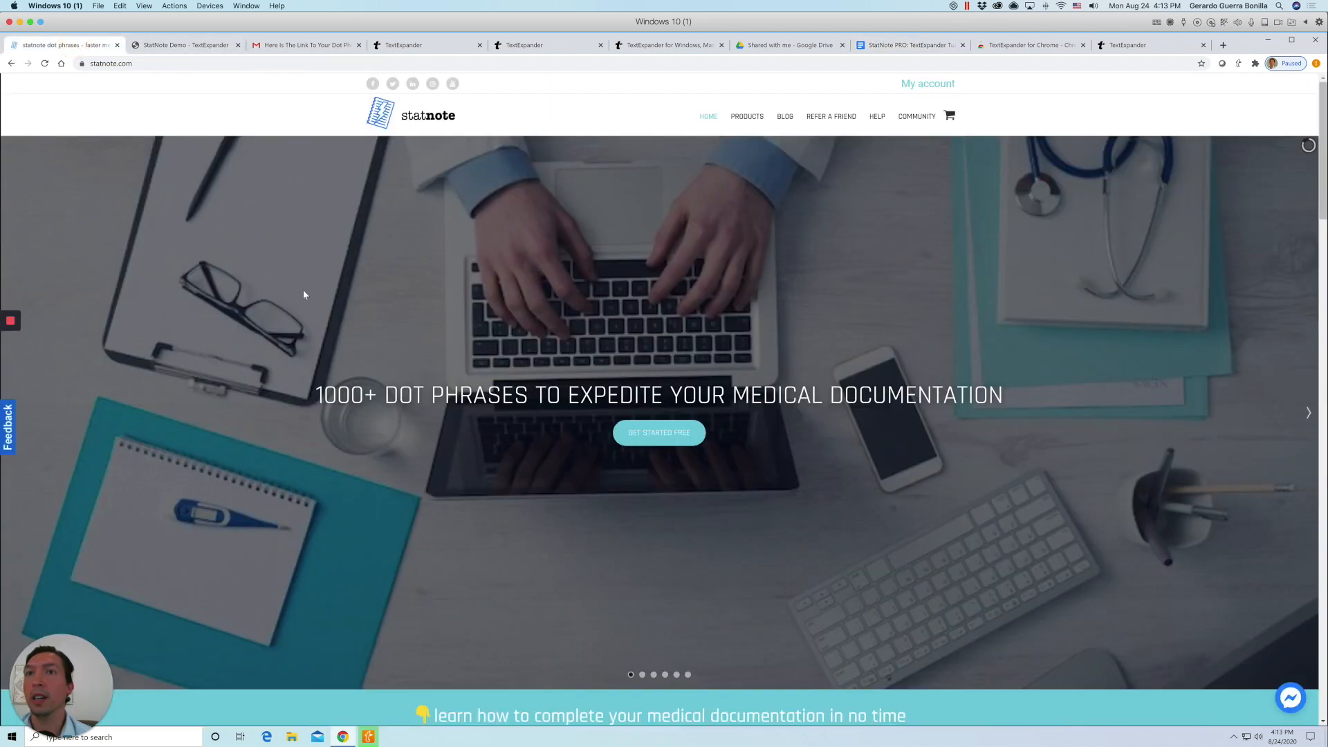
mouse_move(747, 117)
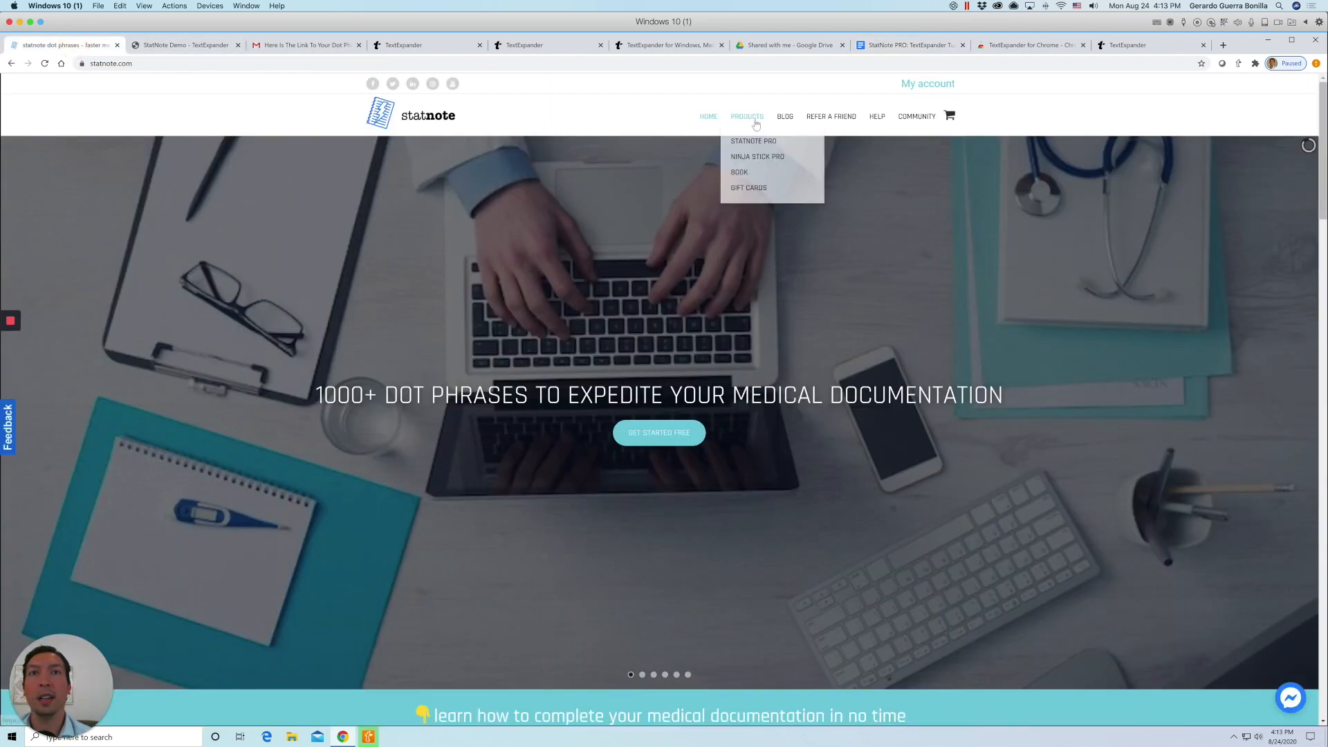
left_click(767, 158)
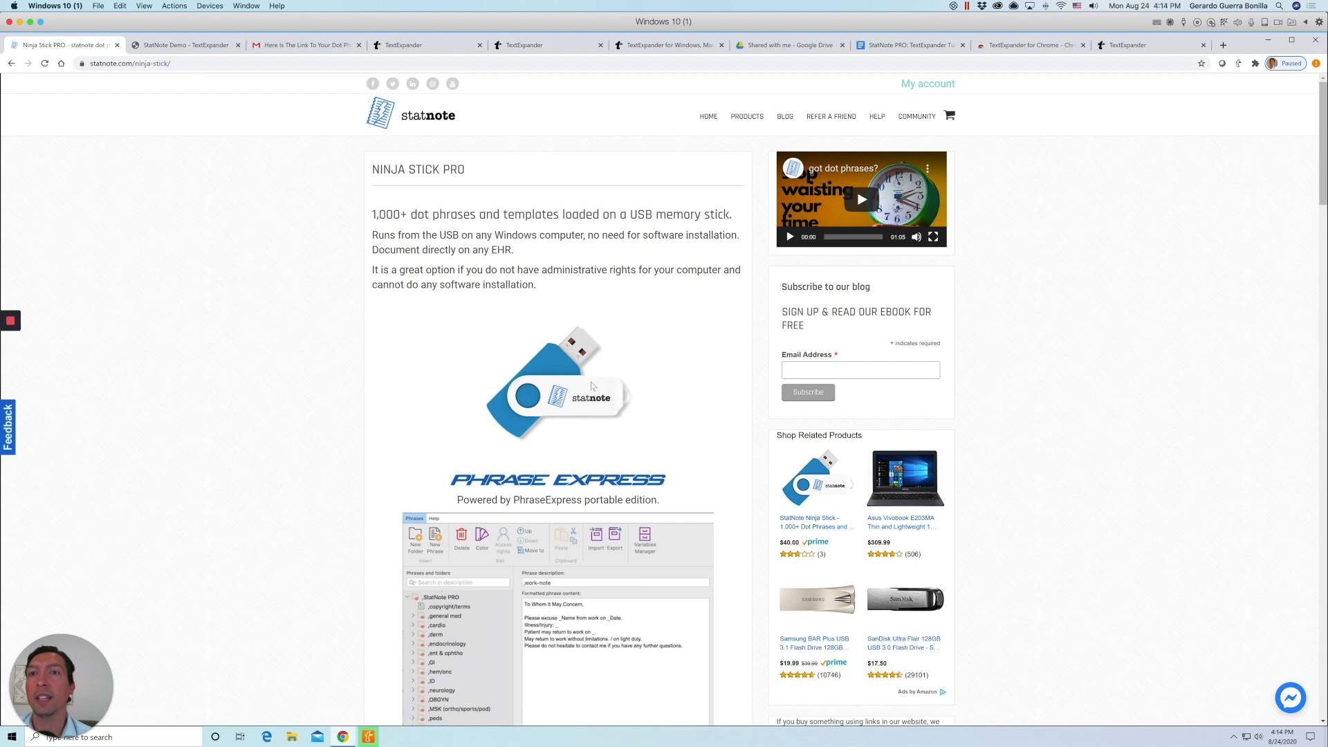
scroll(638, 446, "down", 1)
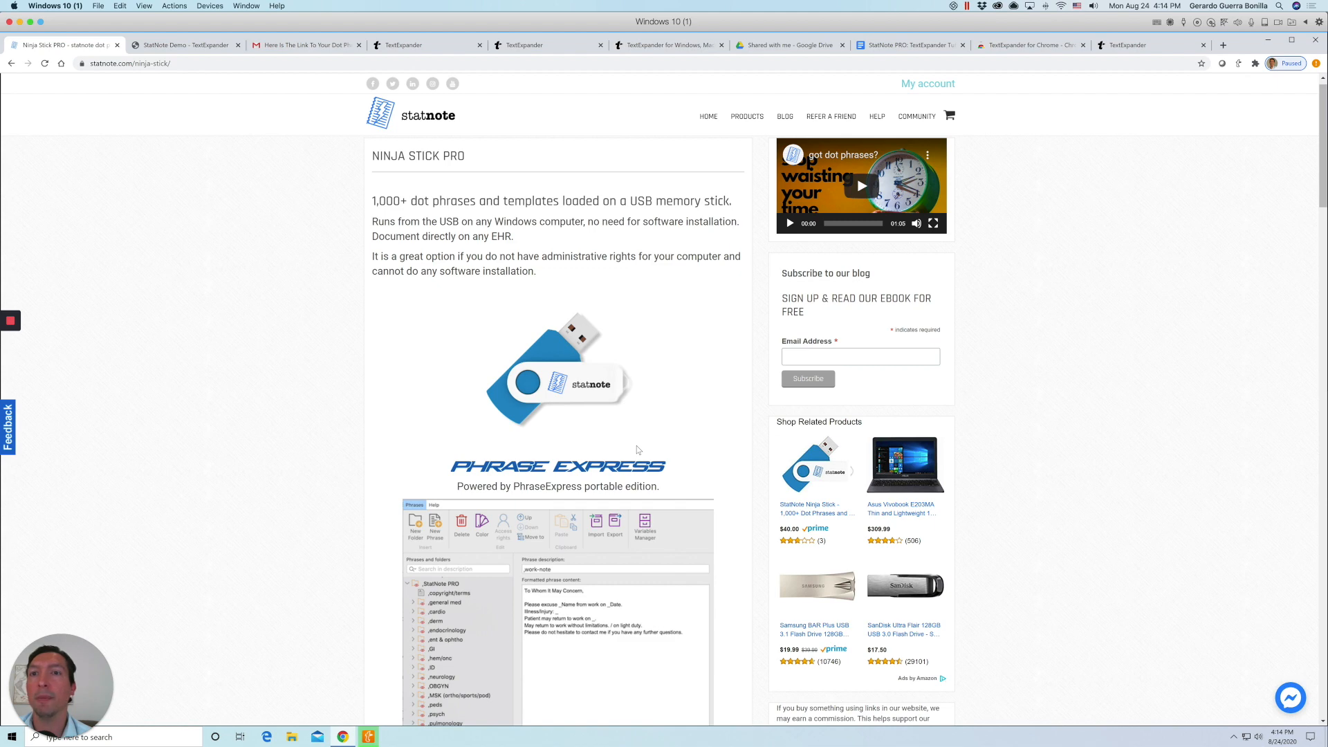
scroll(637, 450, "down", 12)
scroll(637, 450, "down", 3)
left_click(558, 458)
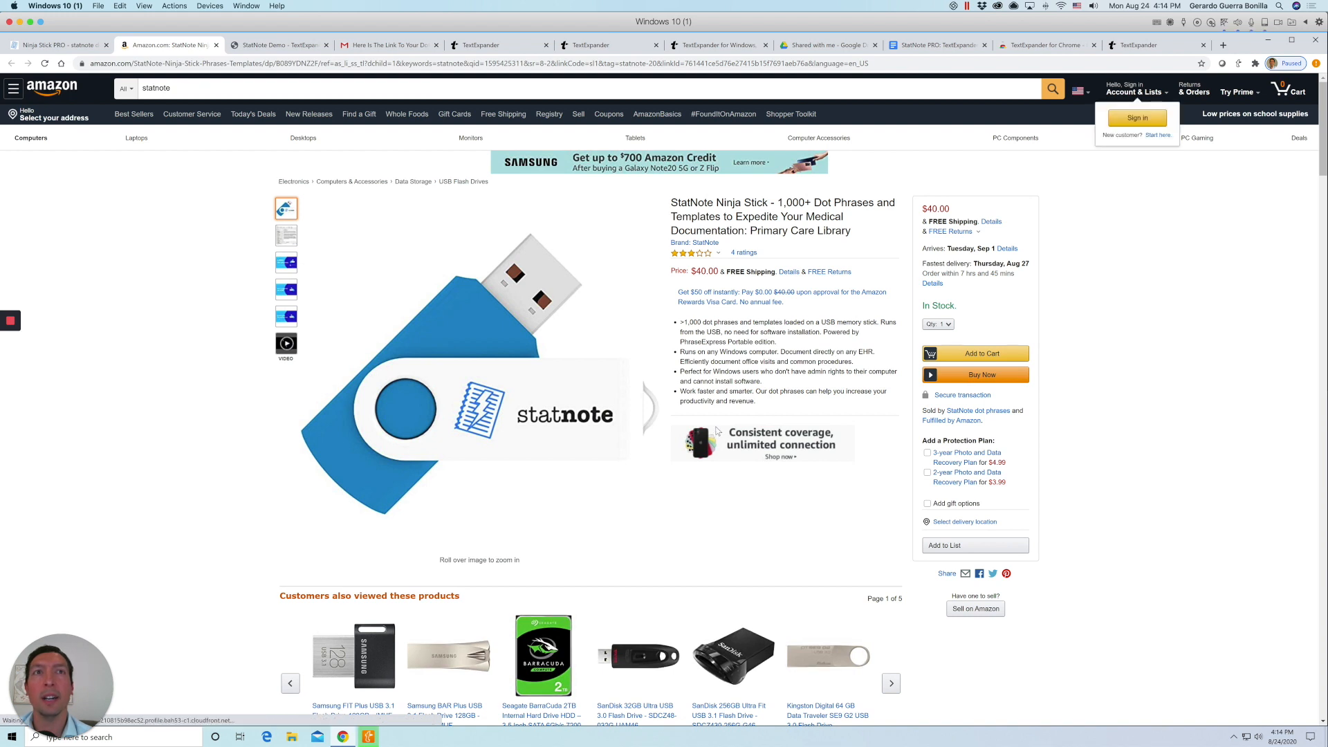
Return to the tutorial document and highlight the word "Book" under "Getting familiar with dot phrases".
left_click(944, 46)
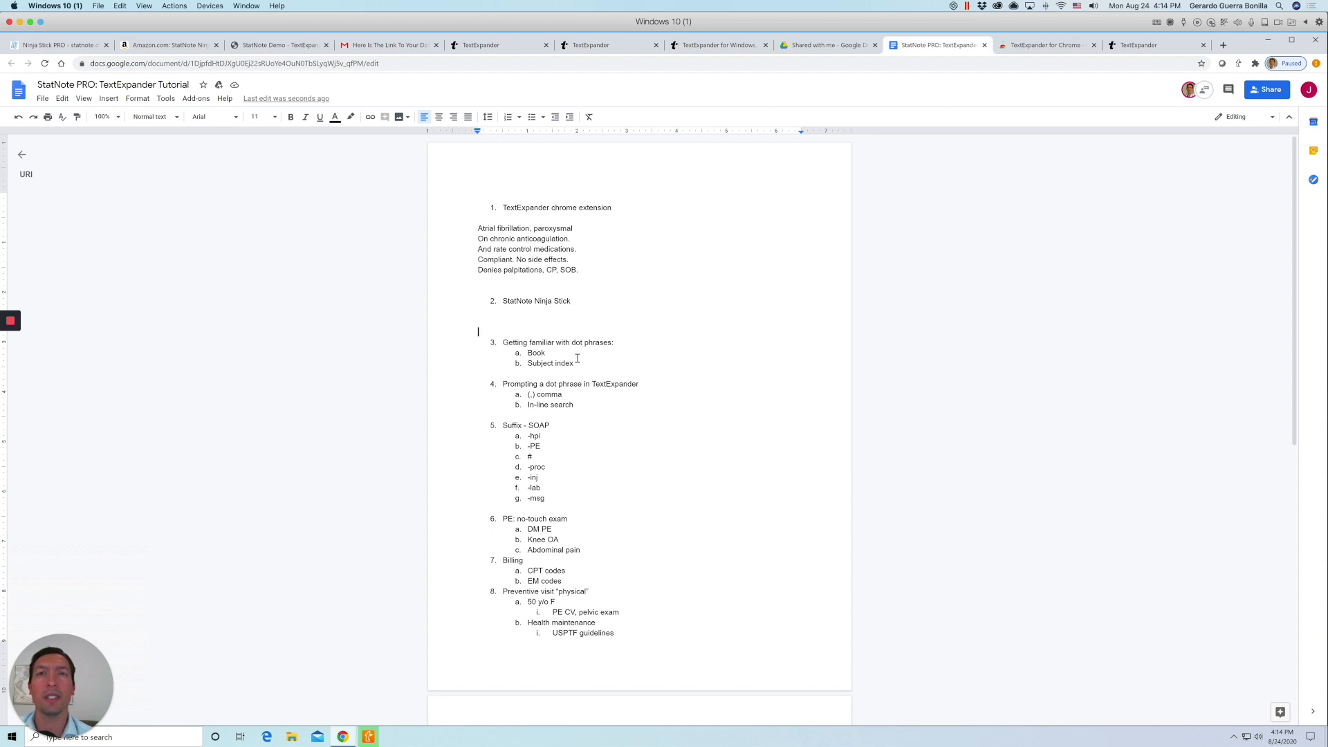
double_click(536, 352)
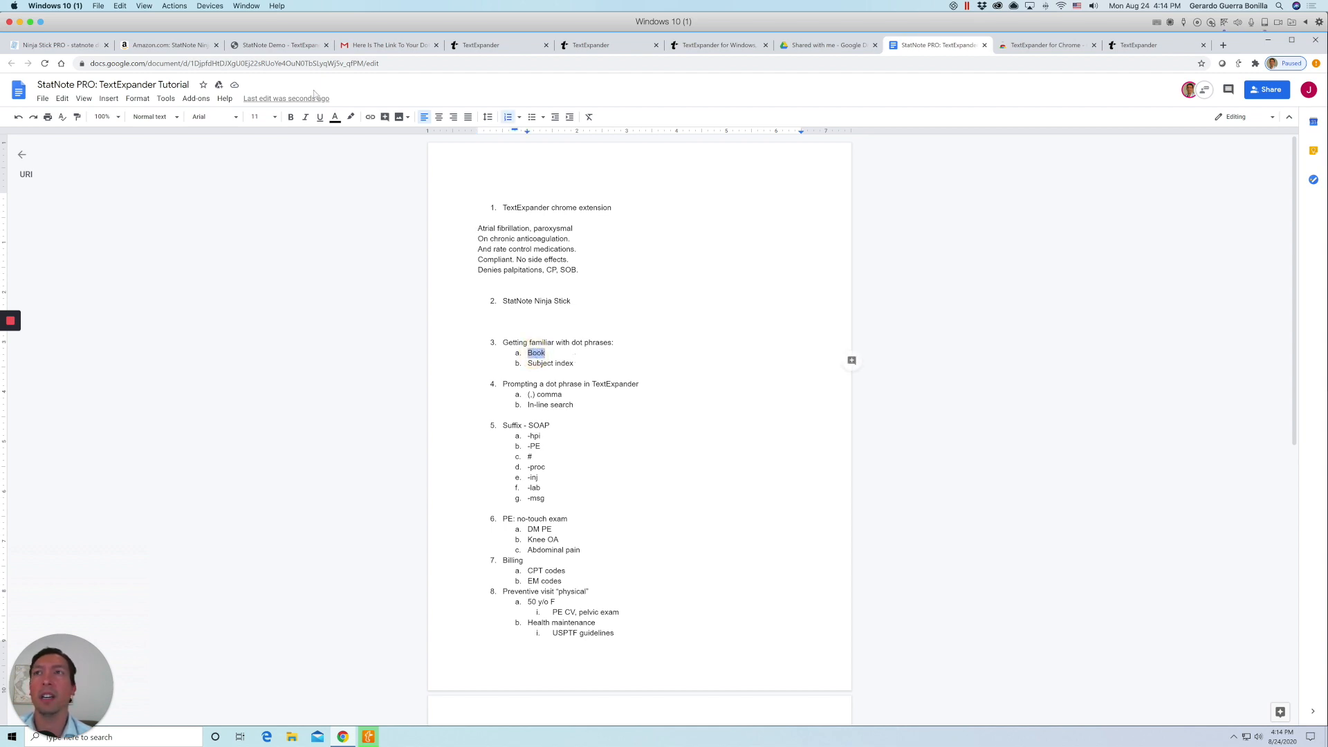
Switch to the Amazon page and search for "statnote" to find the StatNote dot phrases book.
left_click(166, 44)
left_click(209, 85)
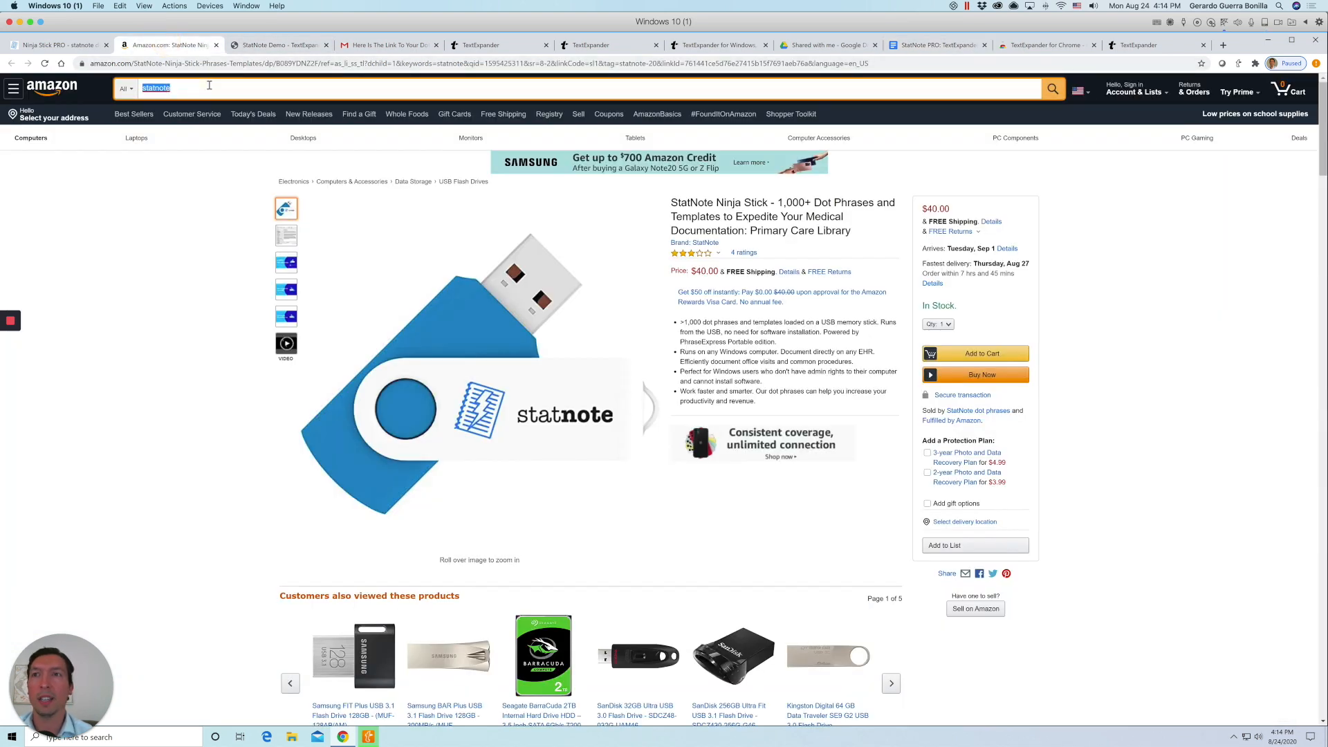
key("Return")
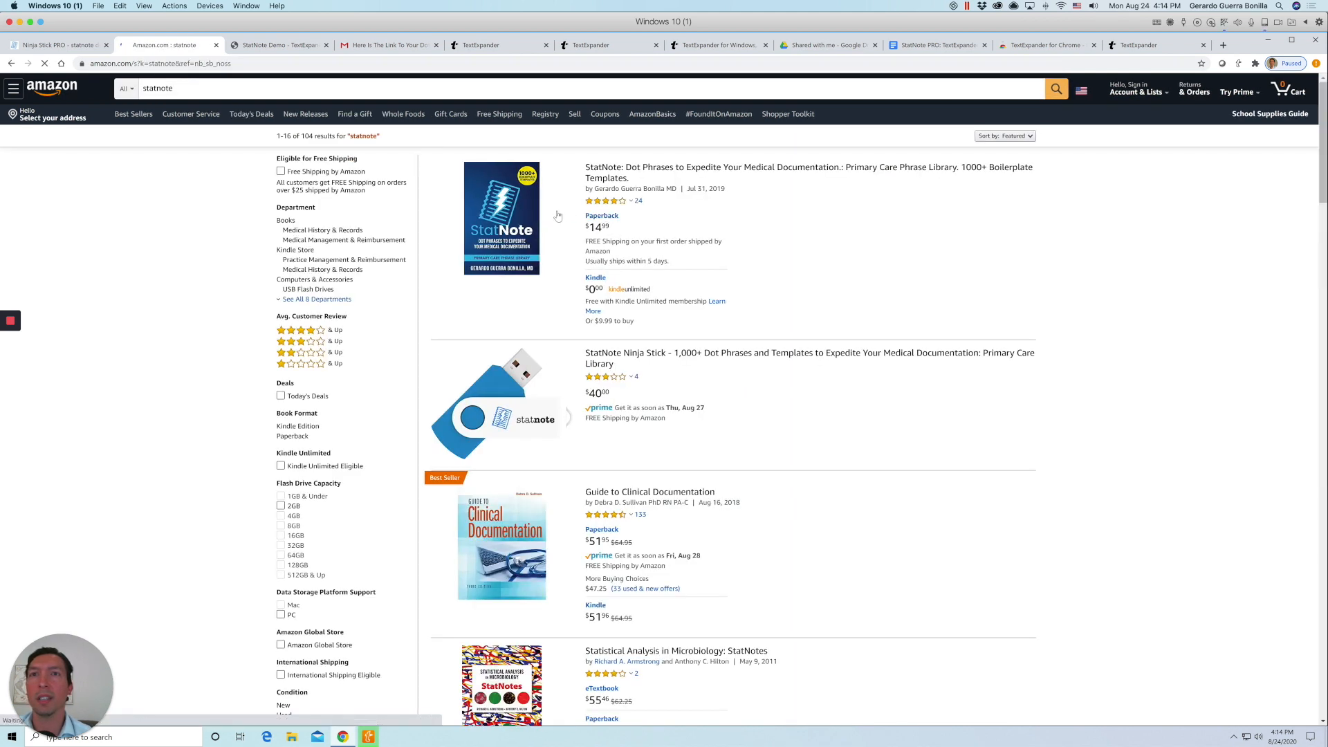
left_click(588, 281)
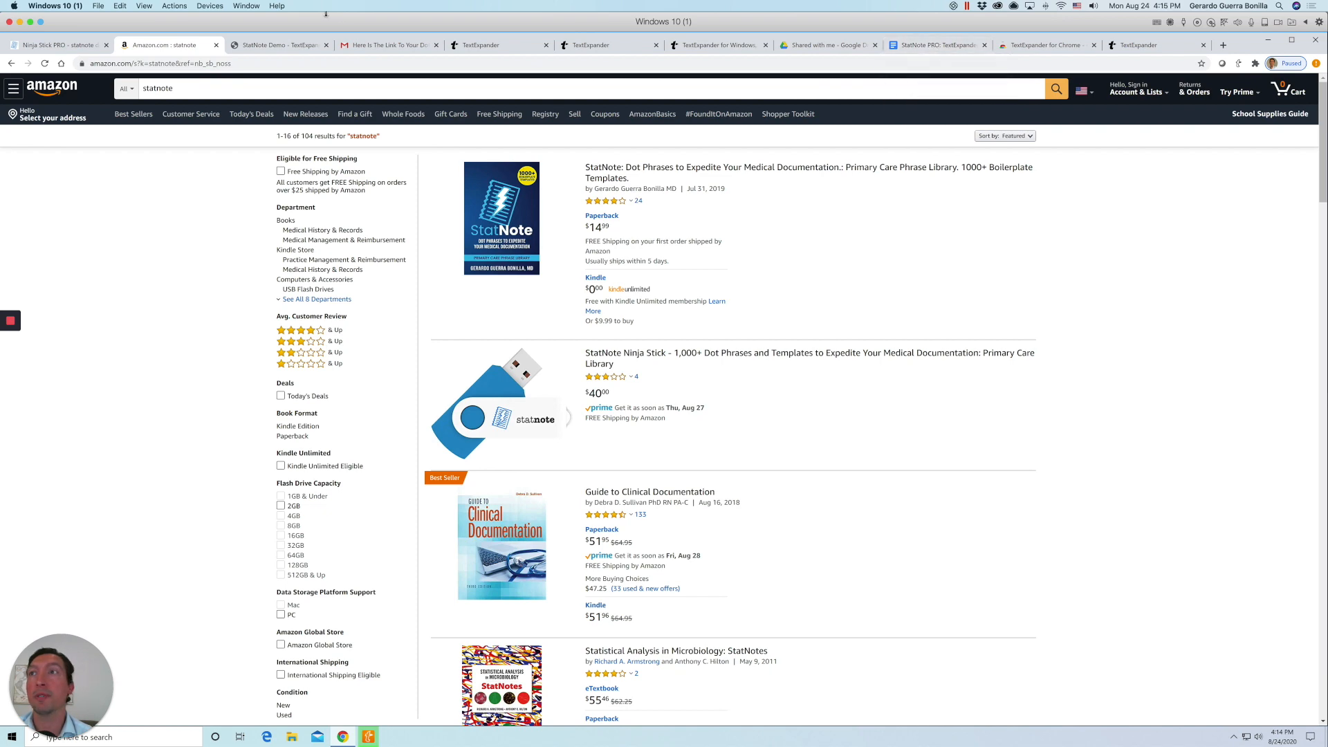
Open the Subject Index from the Quick Start Guide in the StatNote website's help section and look through the listed templates.
left_click(57, 47)
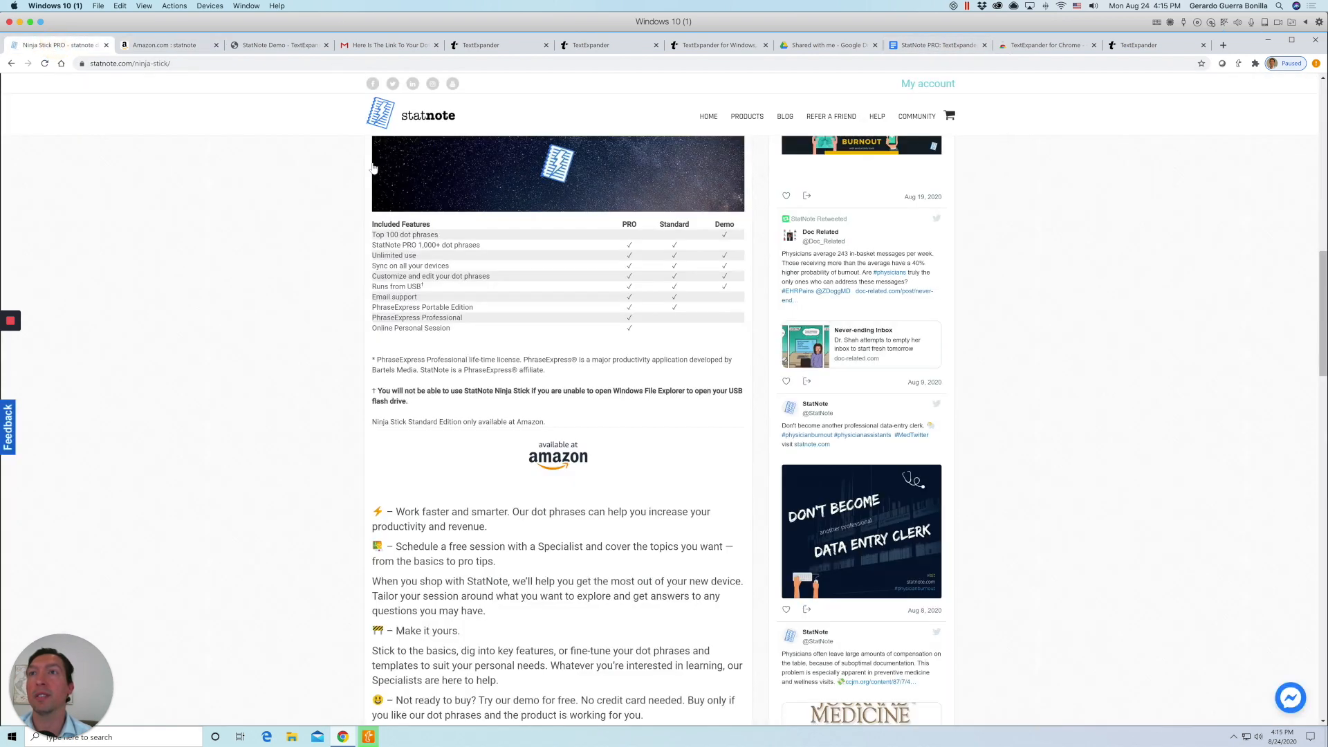
scroll(374, 168, "up", 10)
scroll(373, 168, "up", 3)
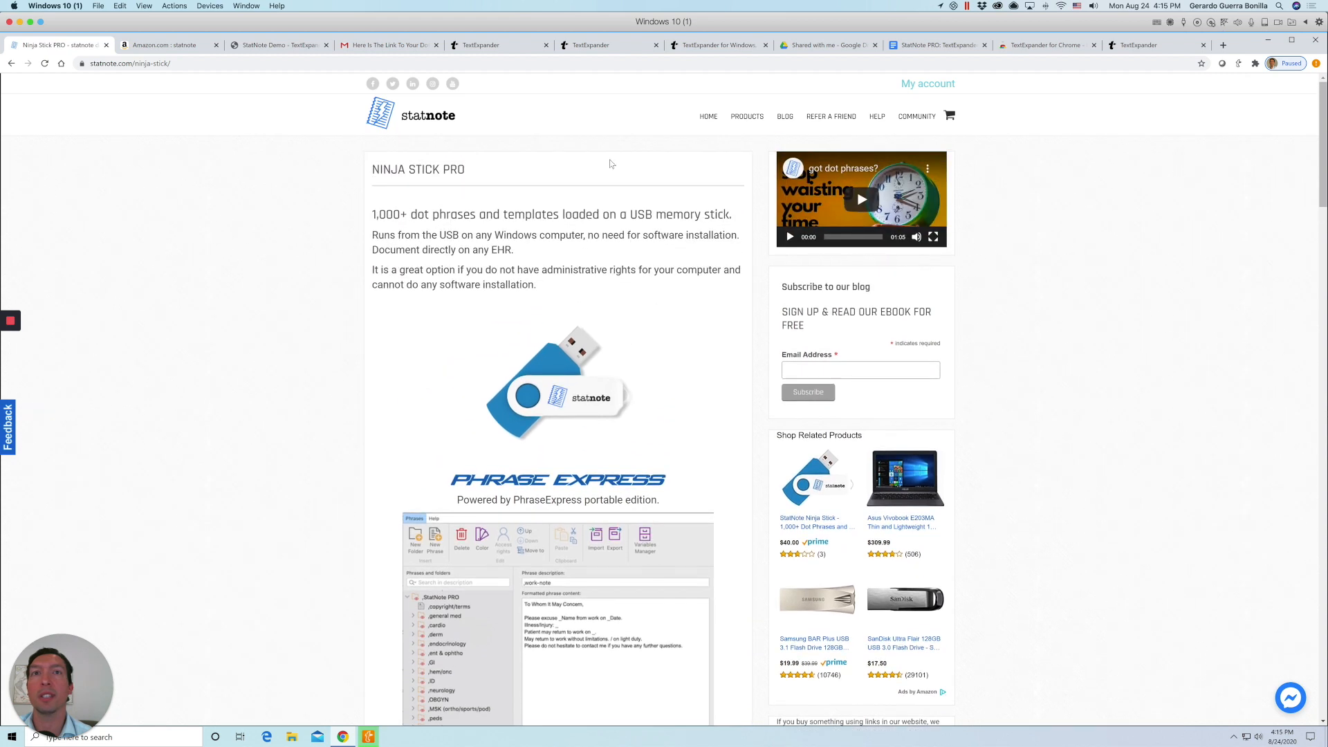
left_click(877, 117)
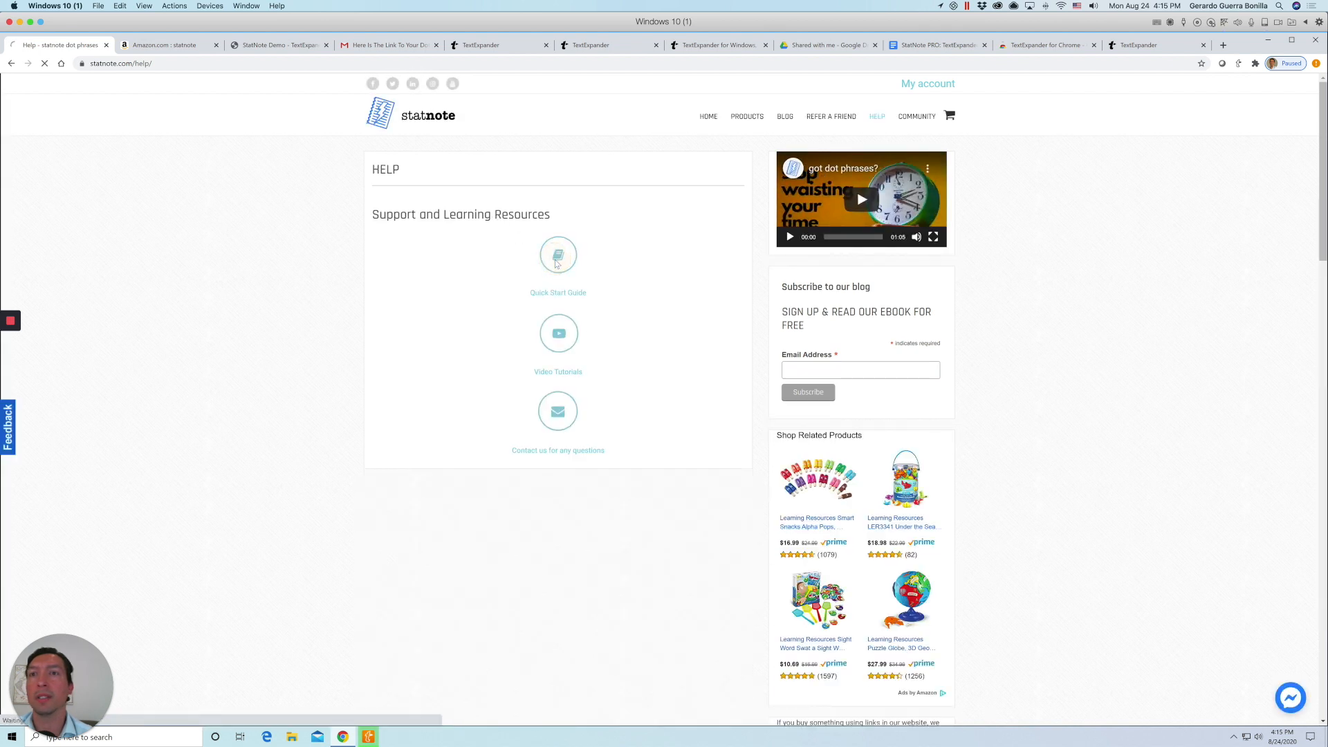
left_click(556, 264)
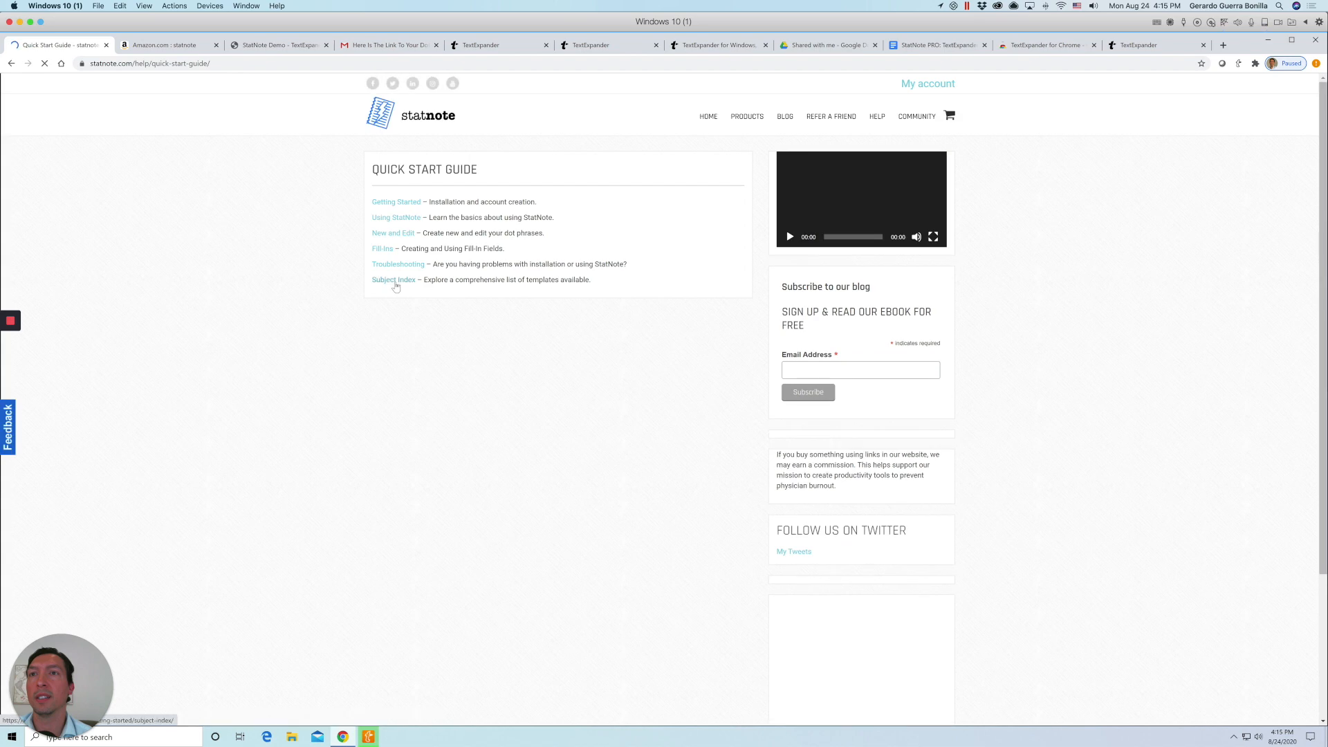
left_click(393, 281)
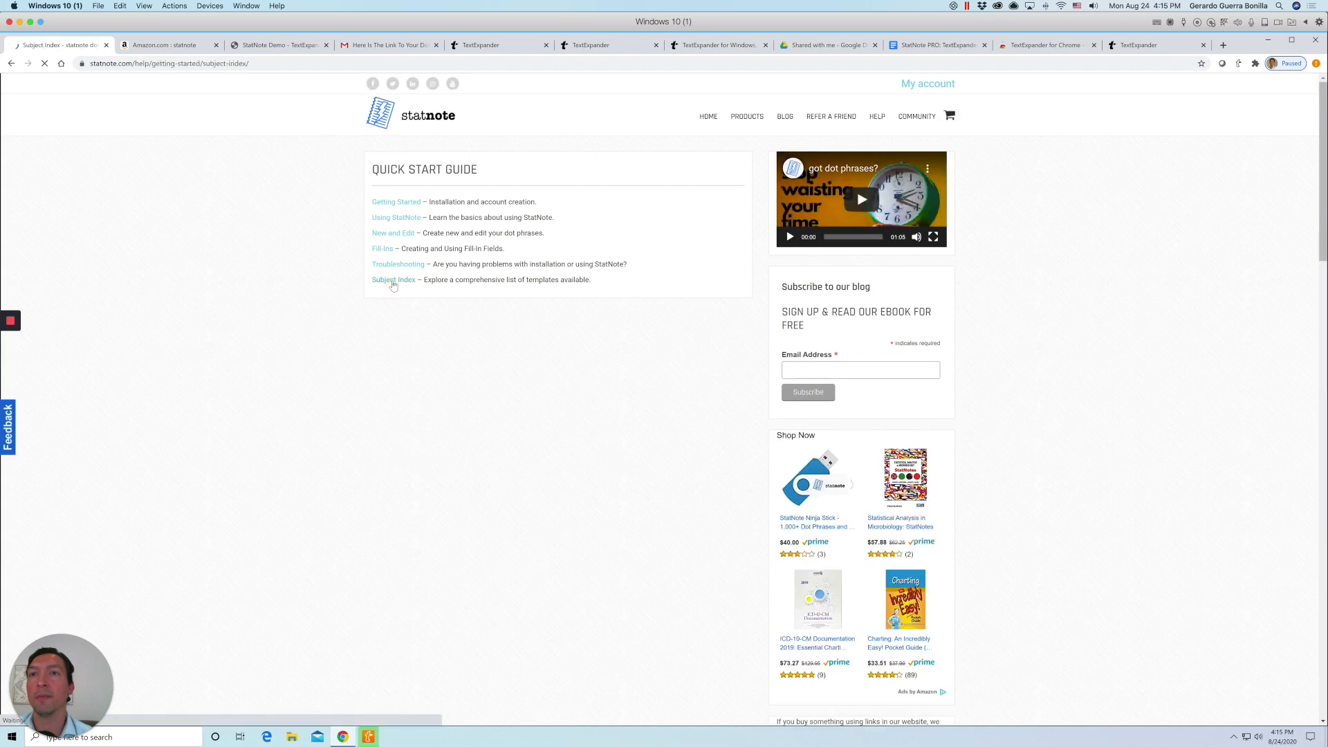
scroll(674, 546, "down", 10)
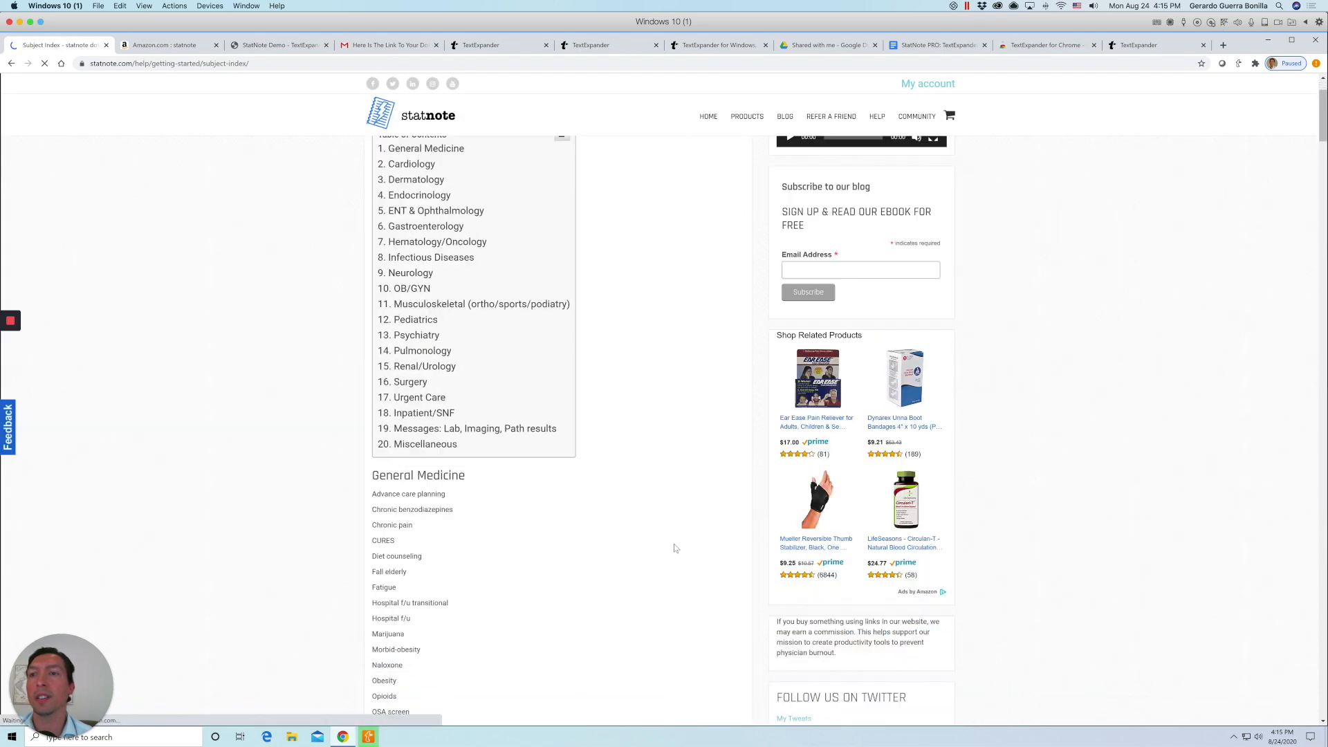
scroll(675, 548, "down", 6)
scroll(674, 548, "up", 8)
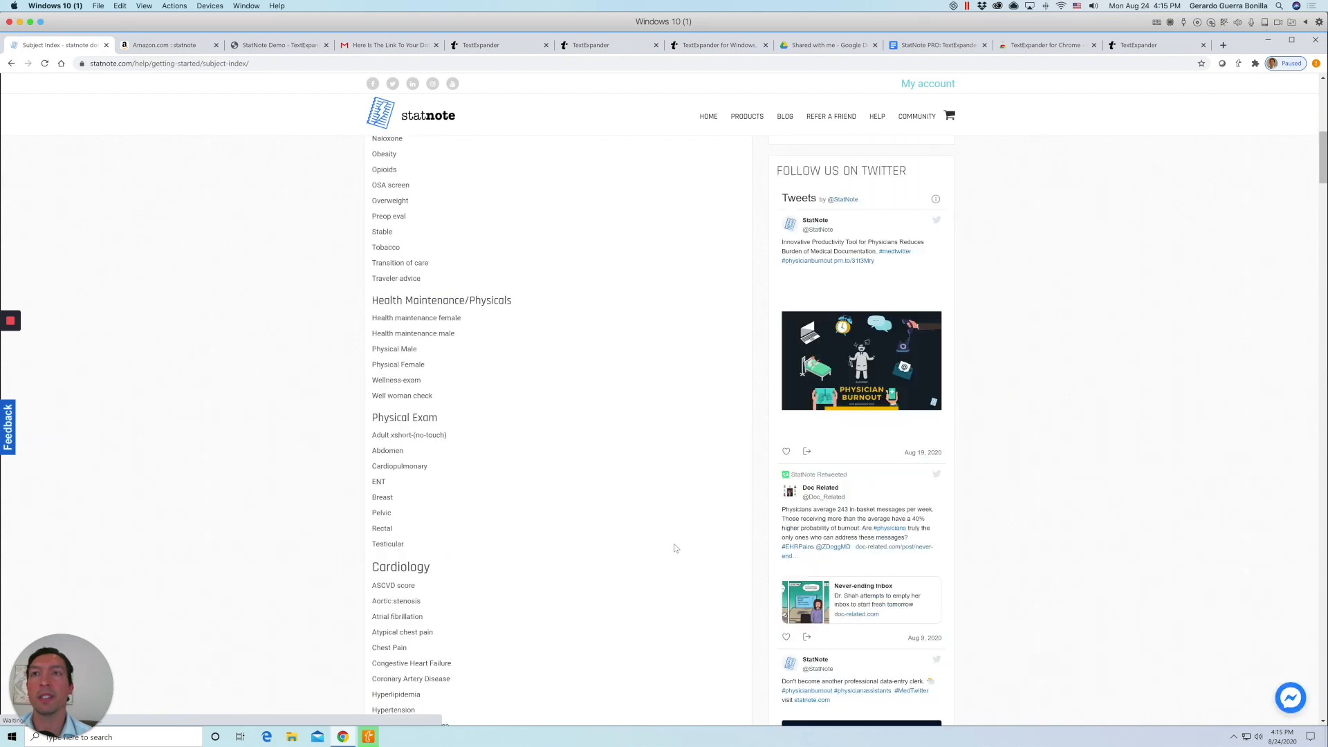
scroll(676, 548, "up", 1)
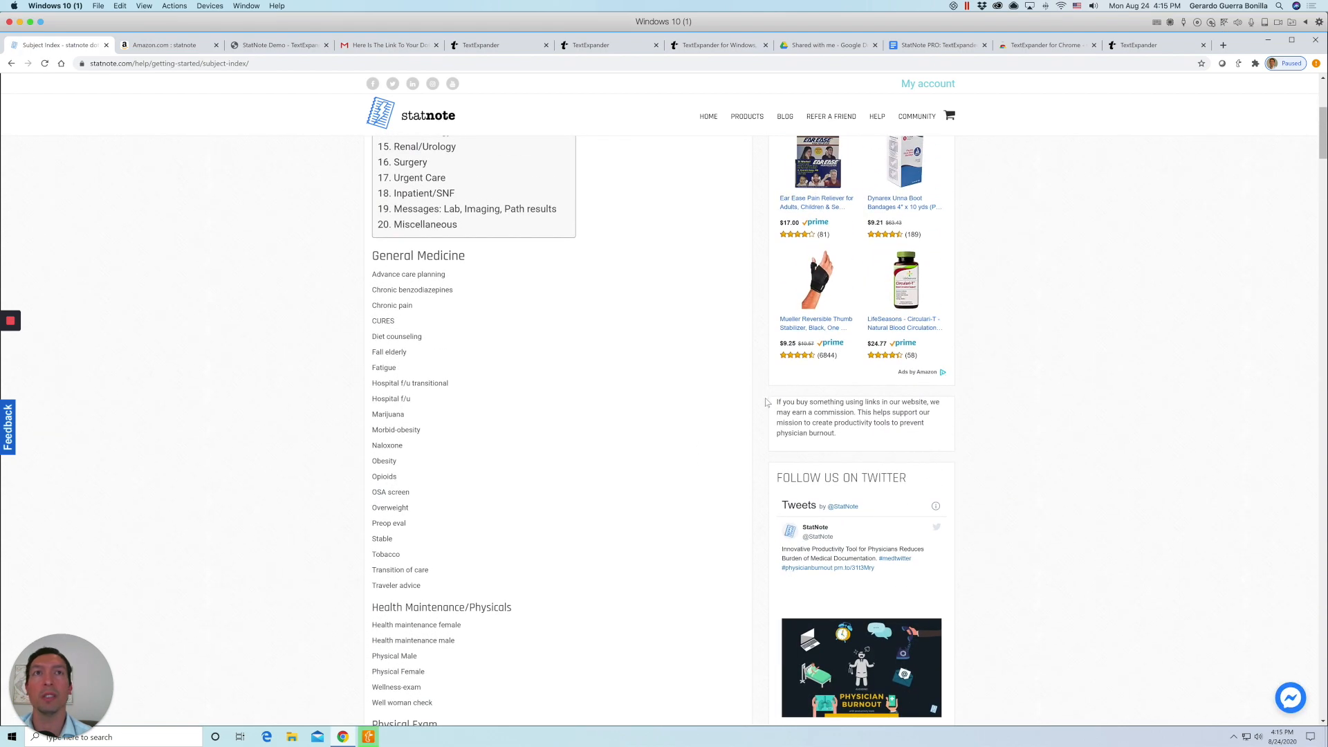
Return to the tutorial document, clear the "Book" highlight, and close the TextExpander Setup window.
left_click(918, 46)
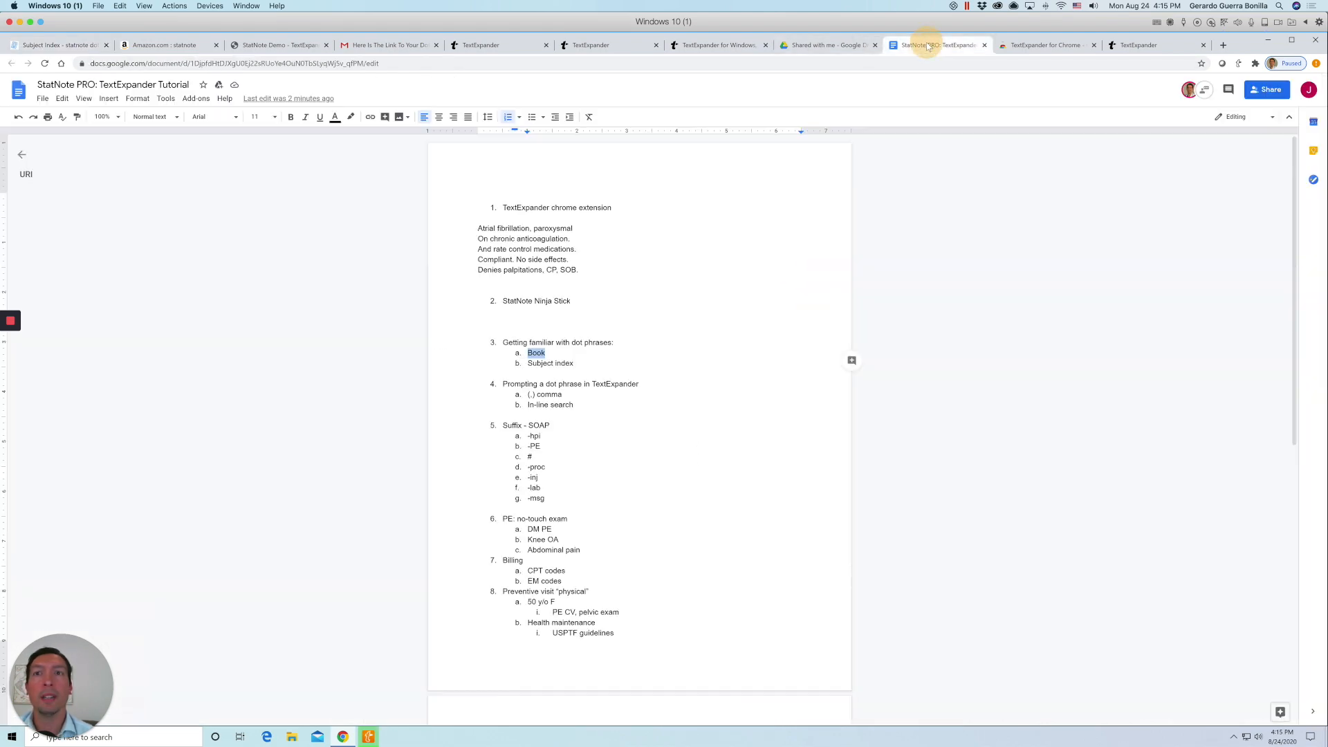
left_click(589, 405)
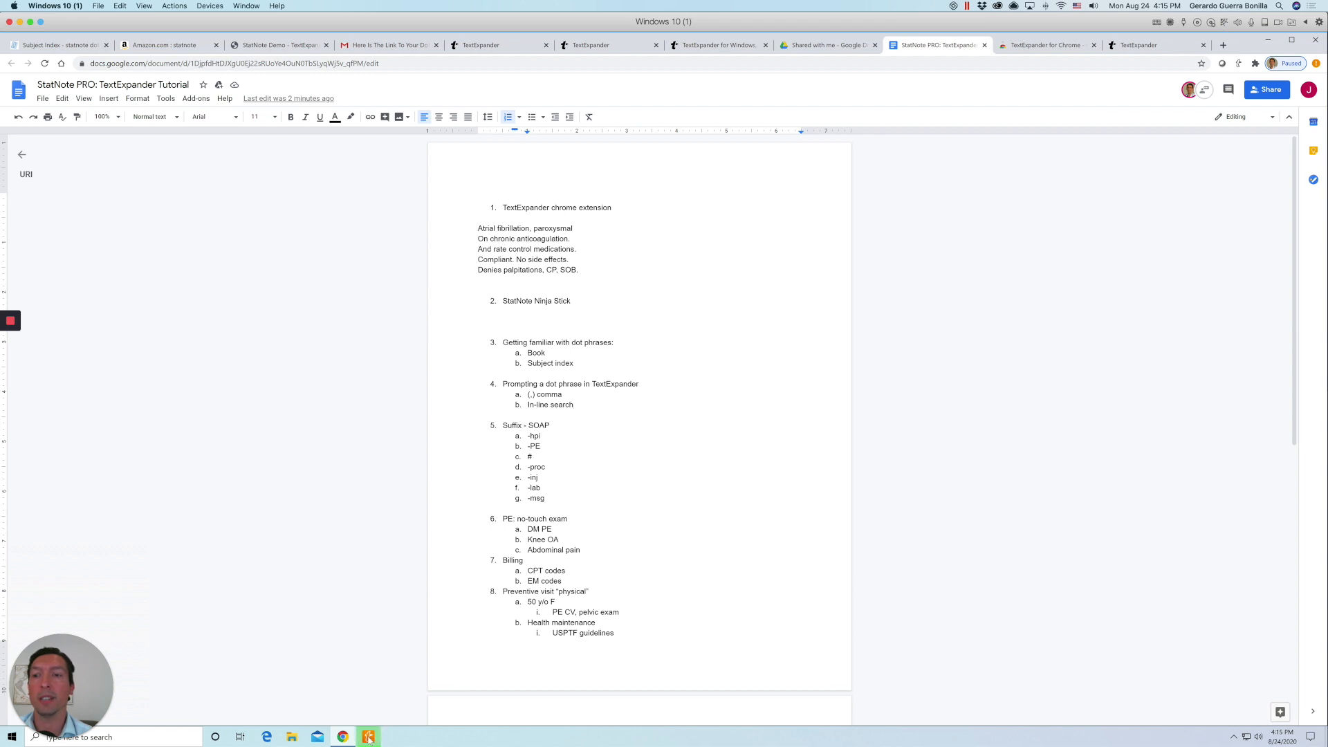
mouse_move(370, 738)
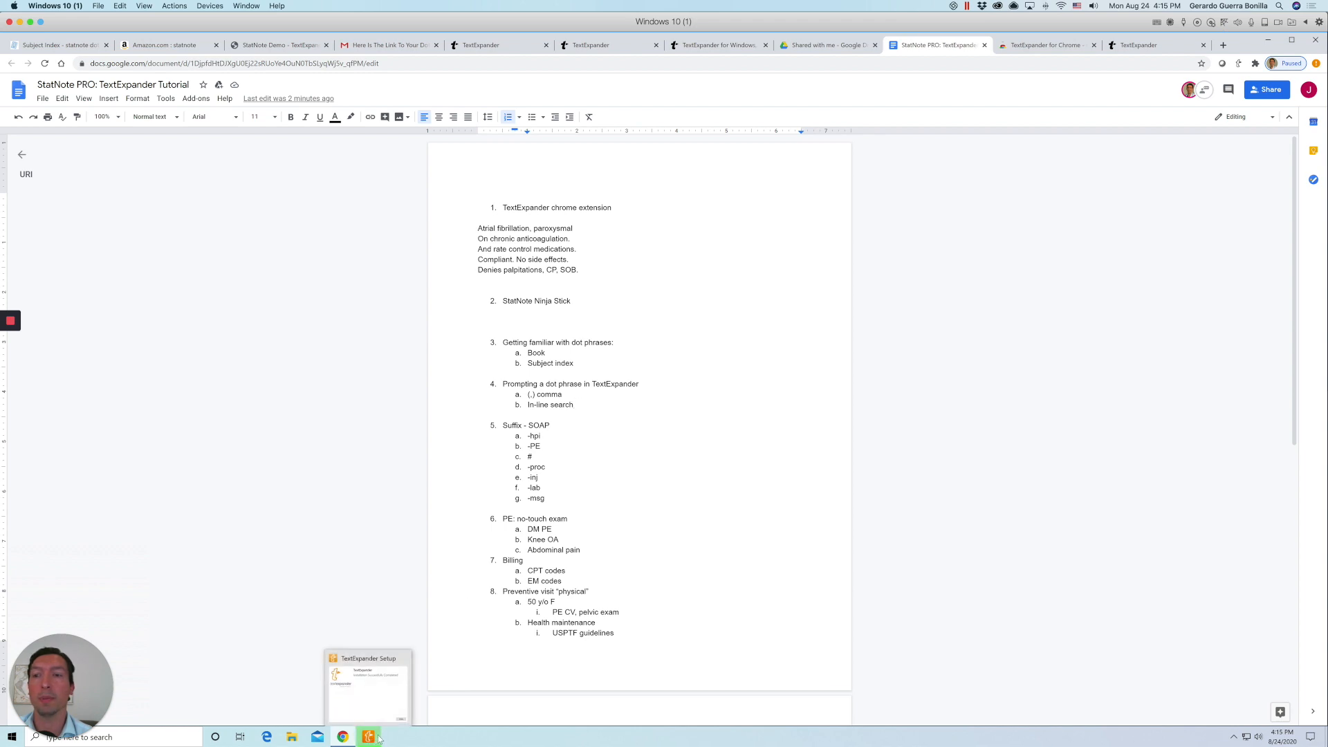
left_click(404, 659)
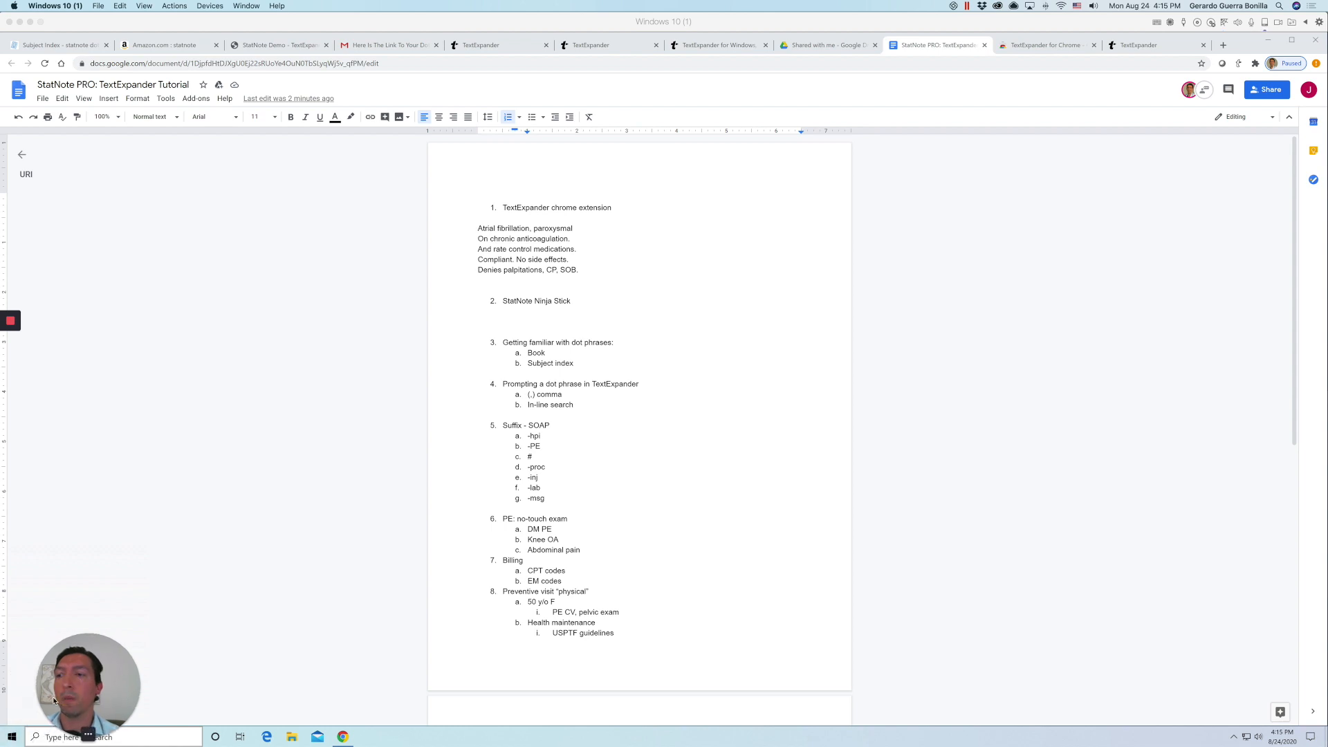
Launch the TextExpander desktop app, bring up its main window and close that window.
left_click(12, 739)
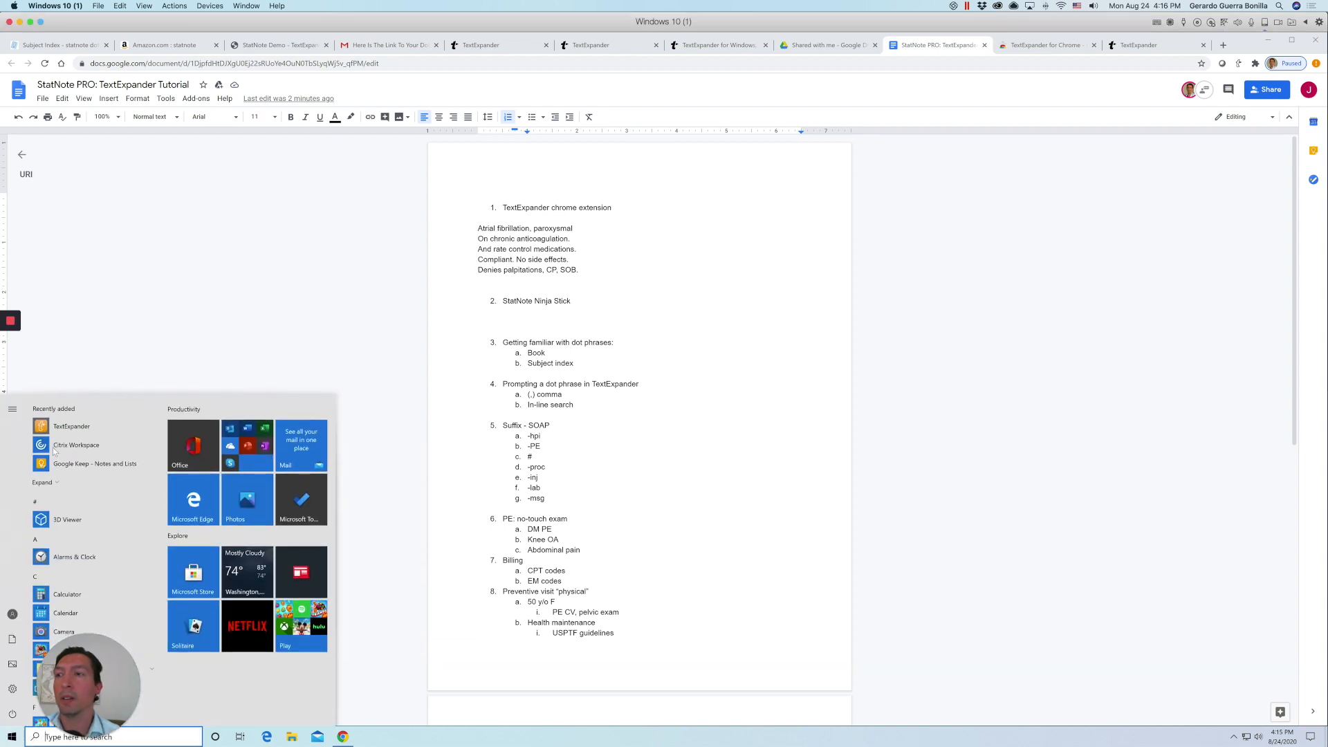
left_click(75, 428)
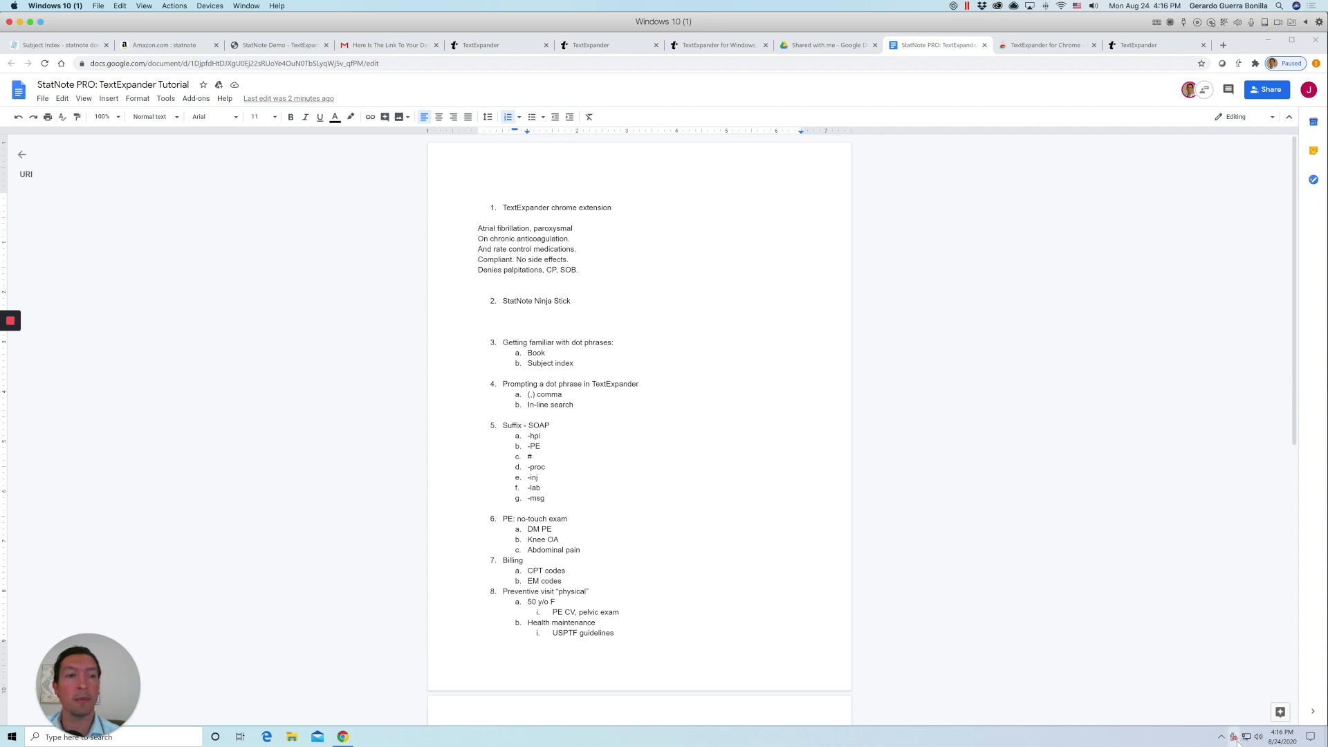
left_click(1234, 737)
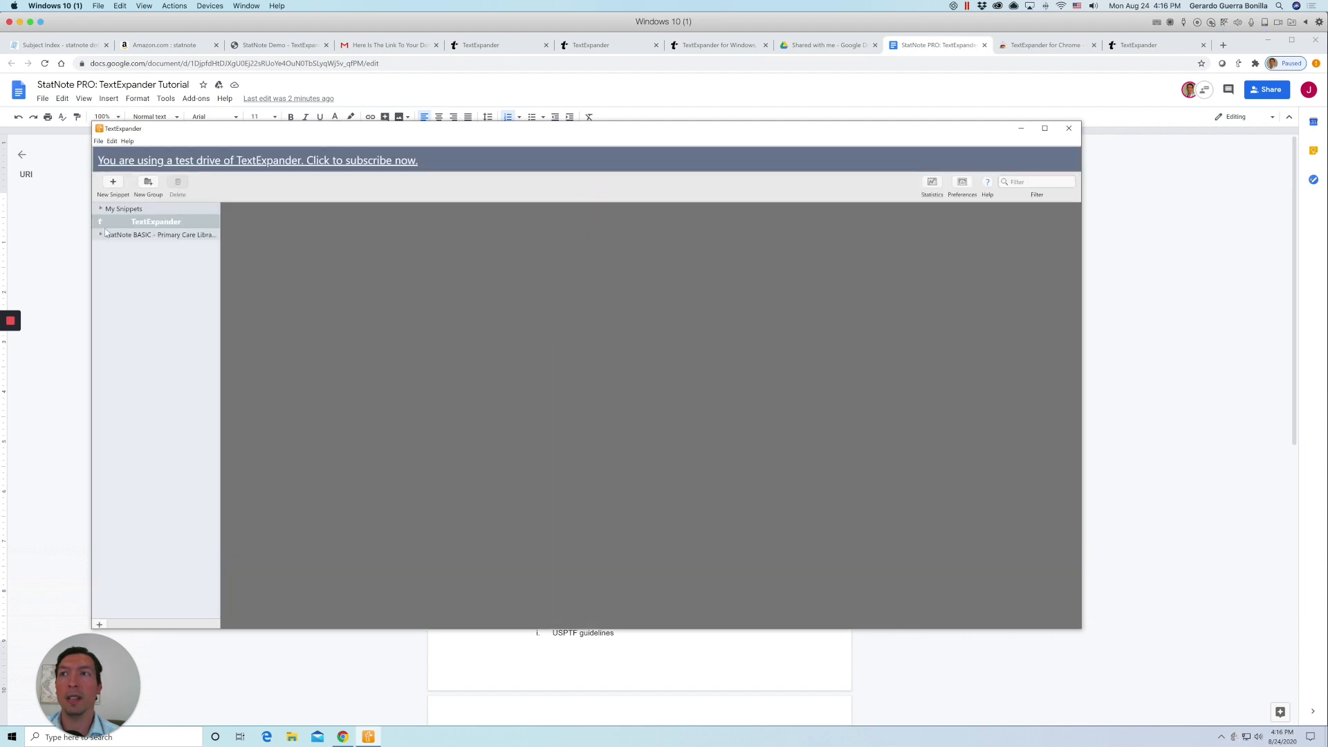
left_click(1068, 130)
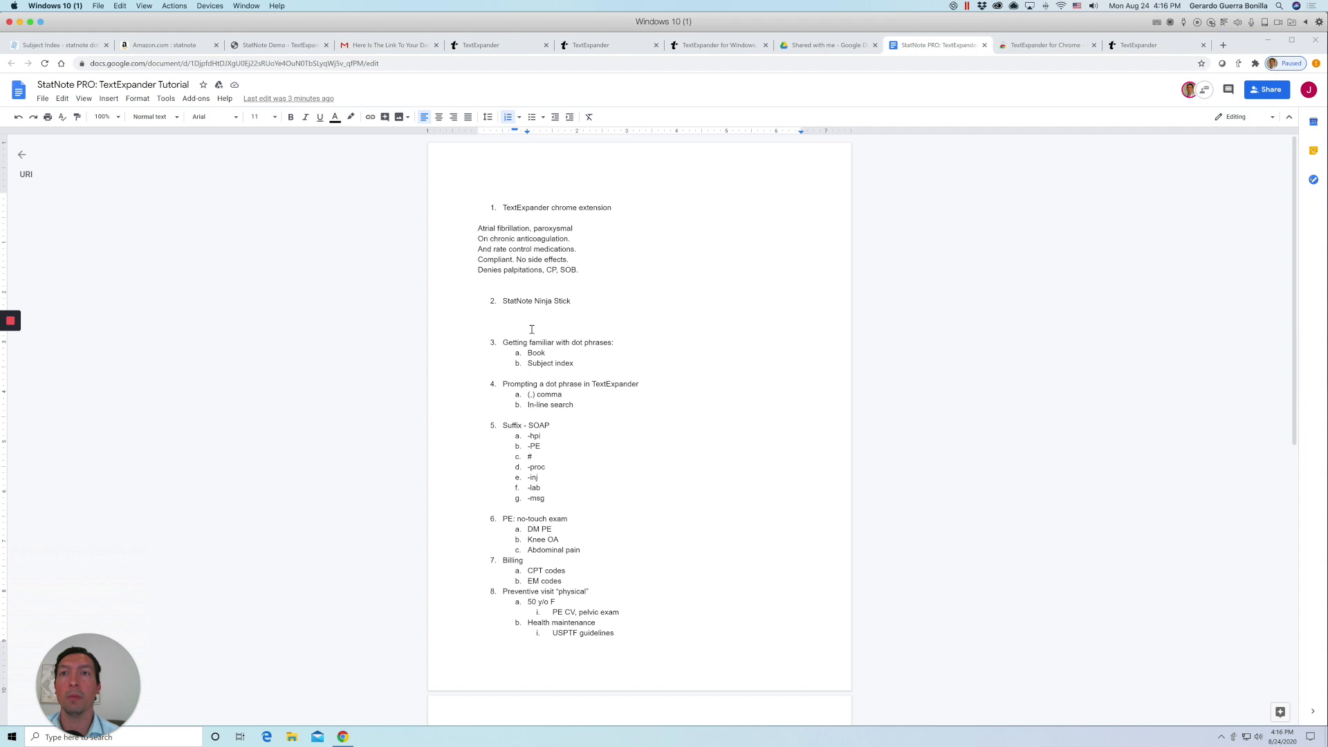
Reopen the TextExpander window, expand the StatNote BASIC group and view the bartholin cyst snippet.
right_click(1234, 736)
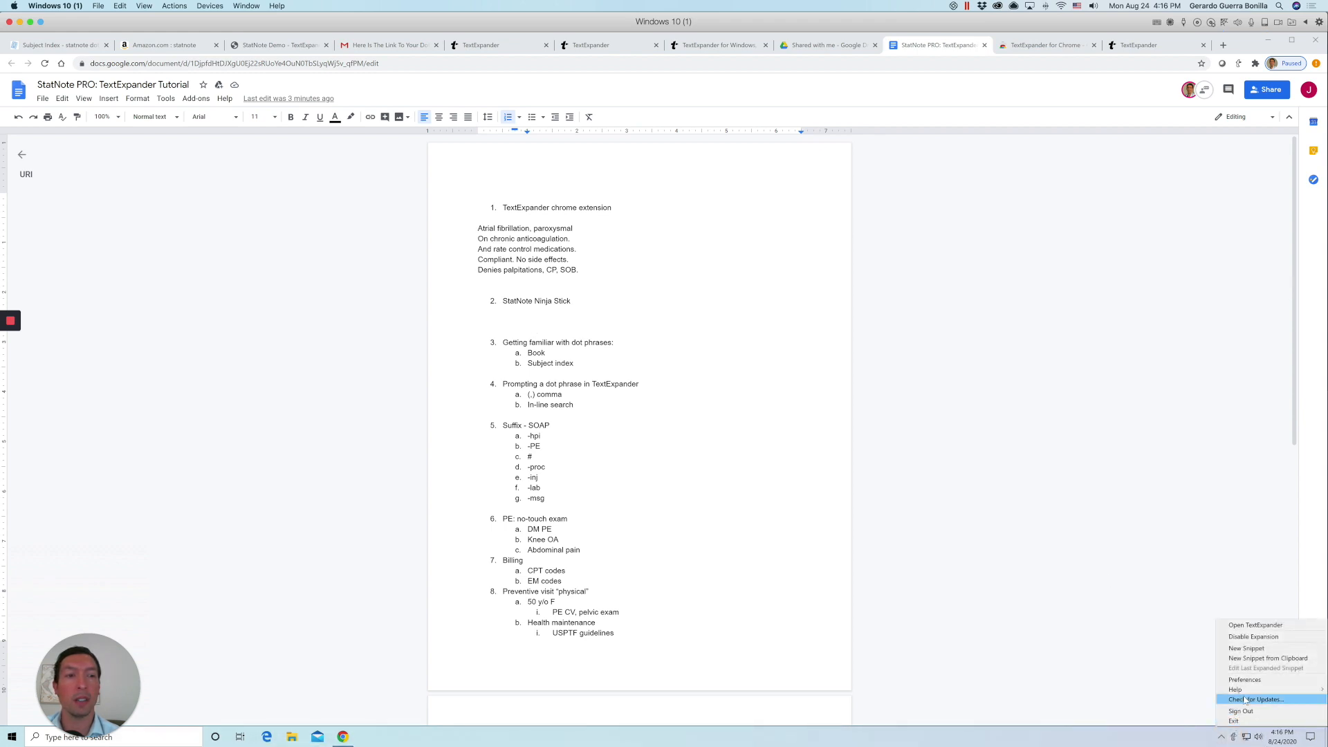
left_click(1252, 625)
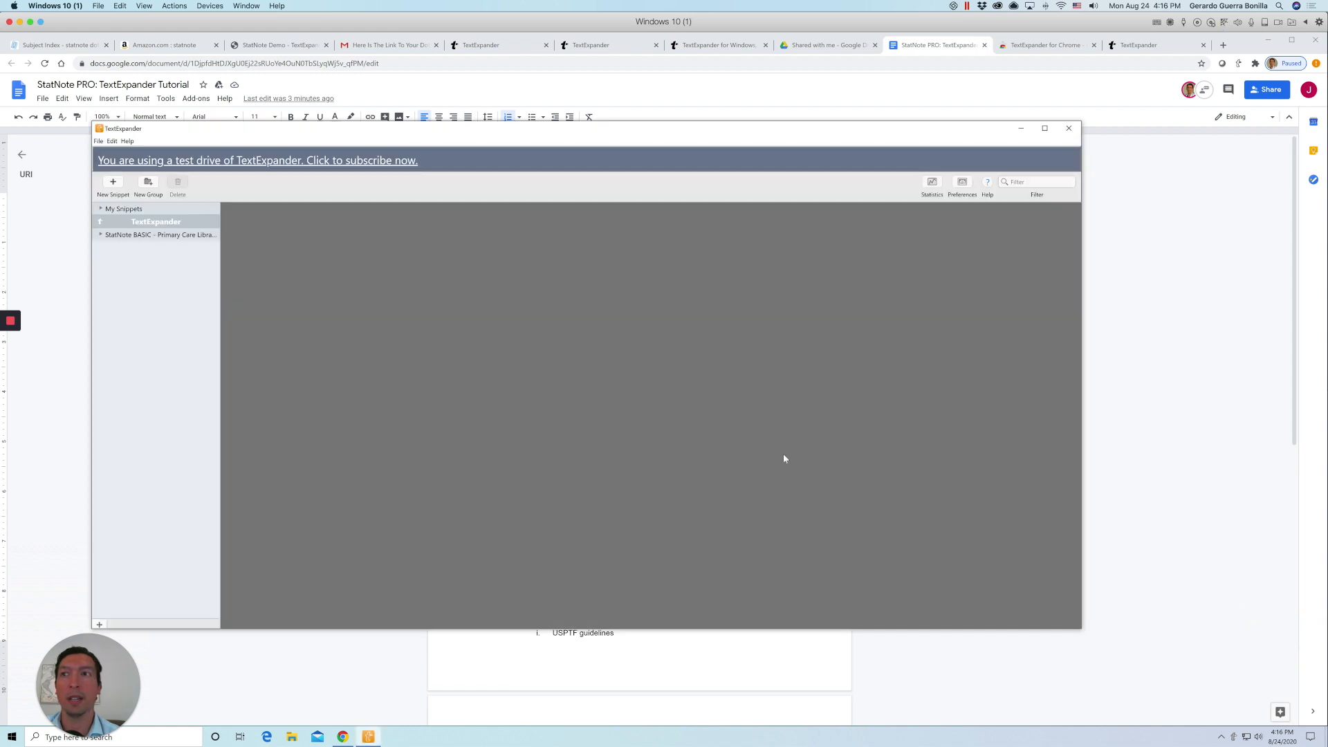
left_click(101, 235)
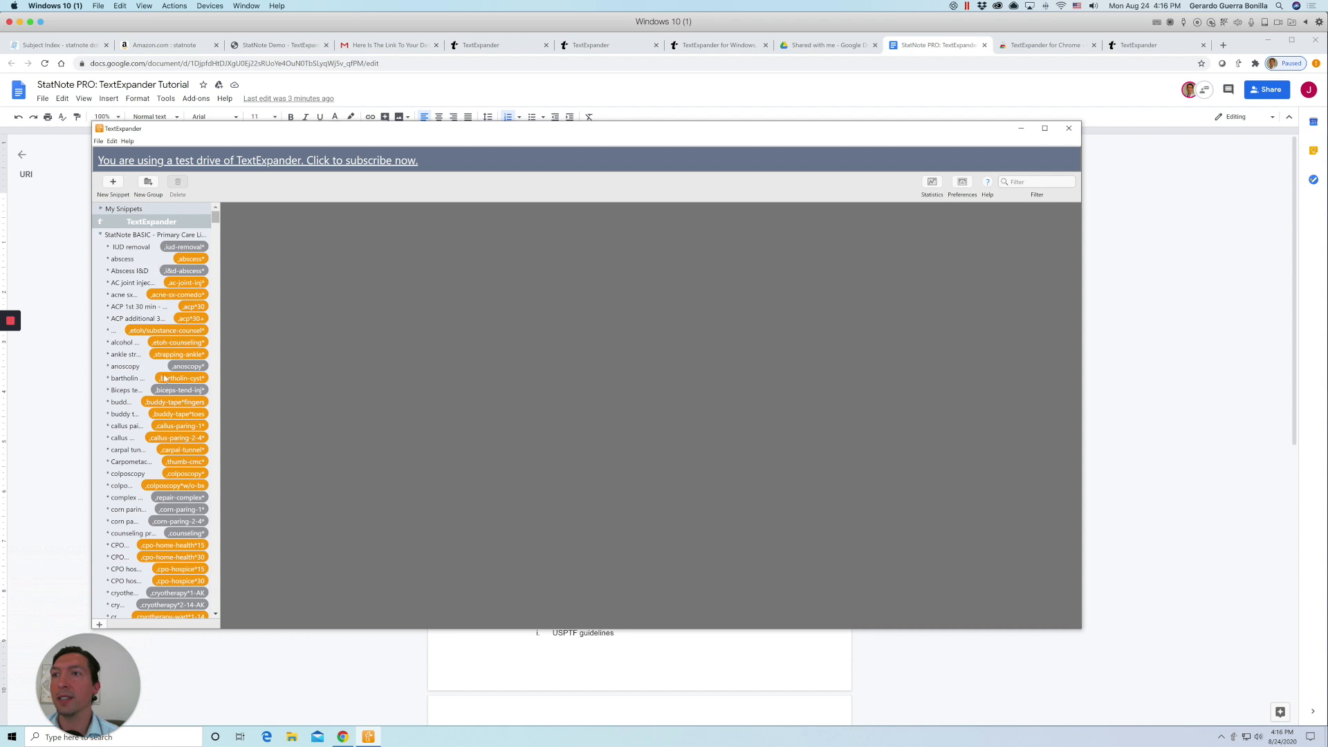
left_click(142, 380)
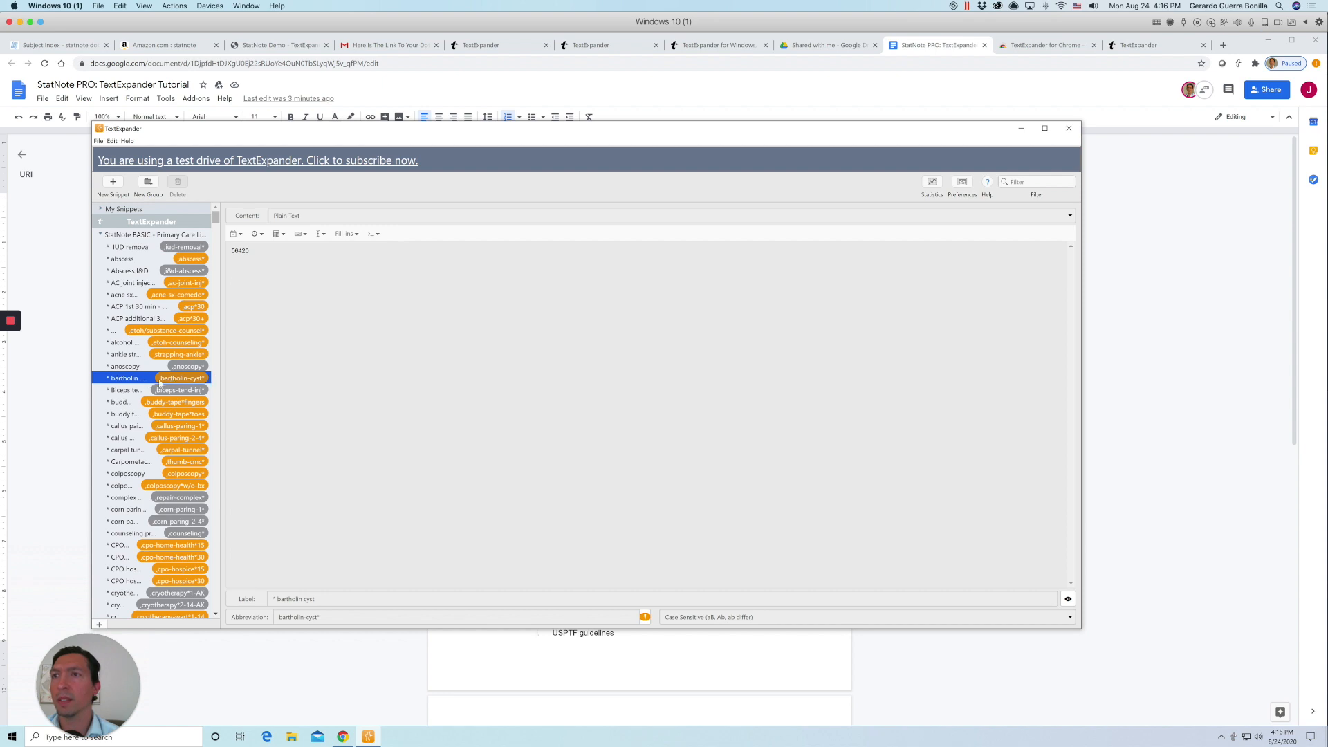
Open the StatNote BASIC group's settings, examine its Prefix field, and collapse the group's snippet list.
left_click(141, 235)
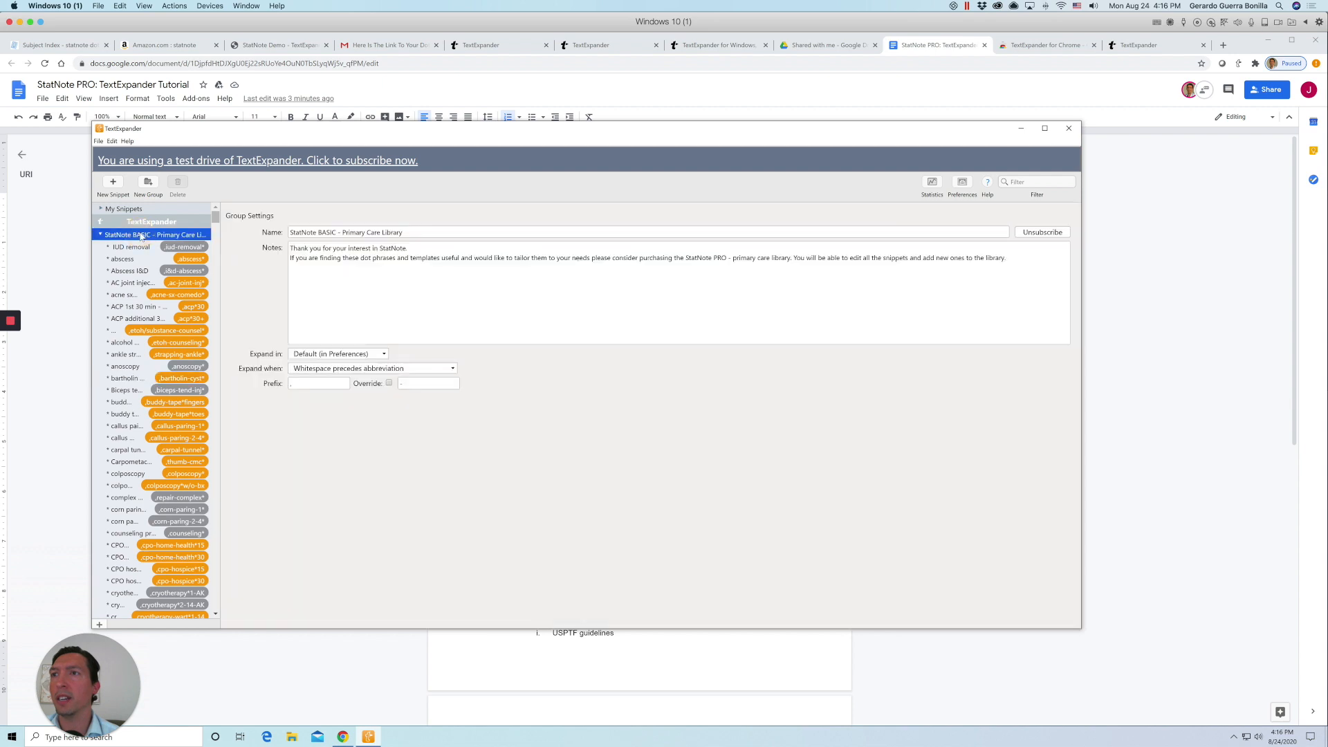
left_click(302, 386)
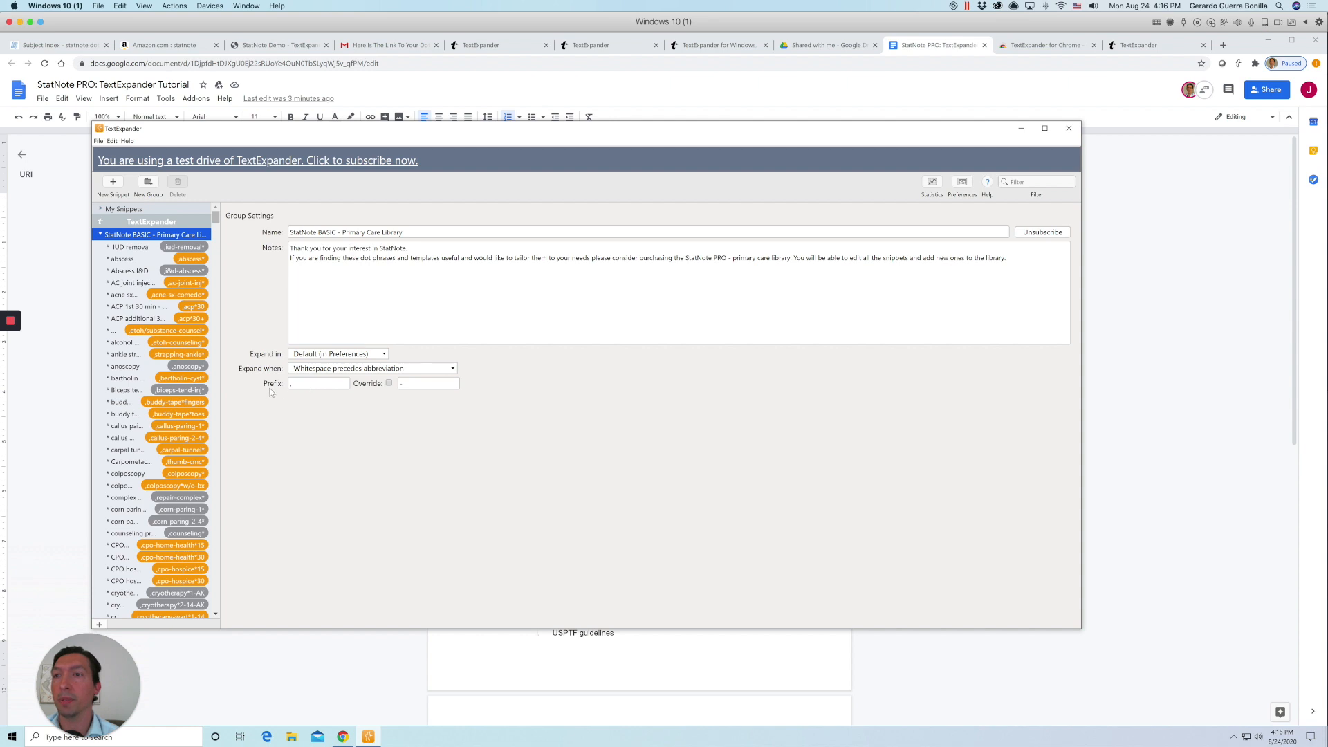
left_click(324, 389)
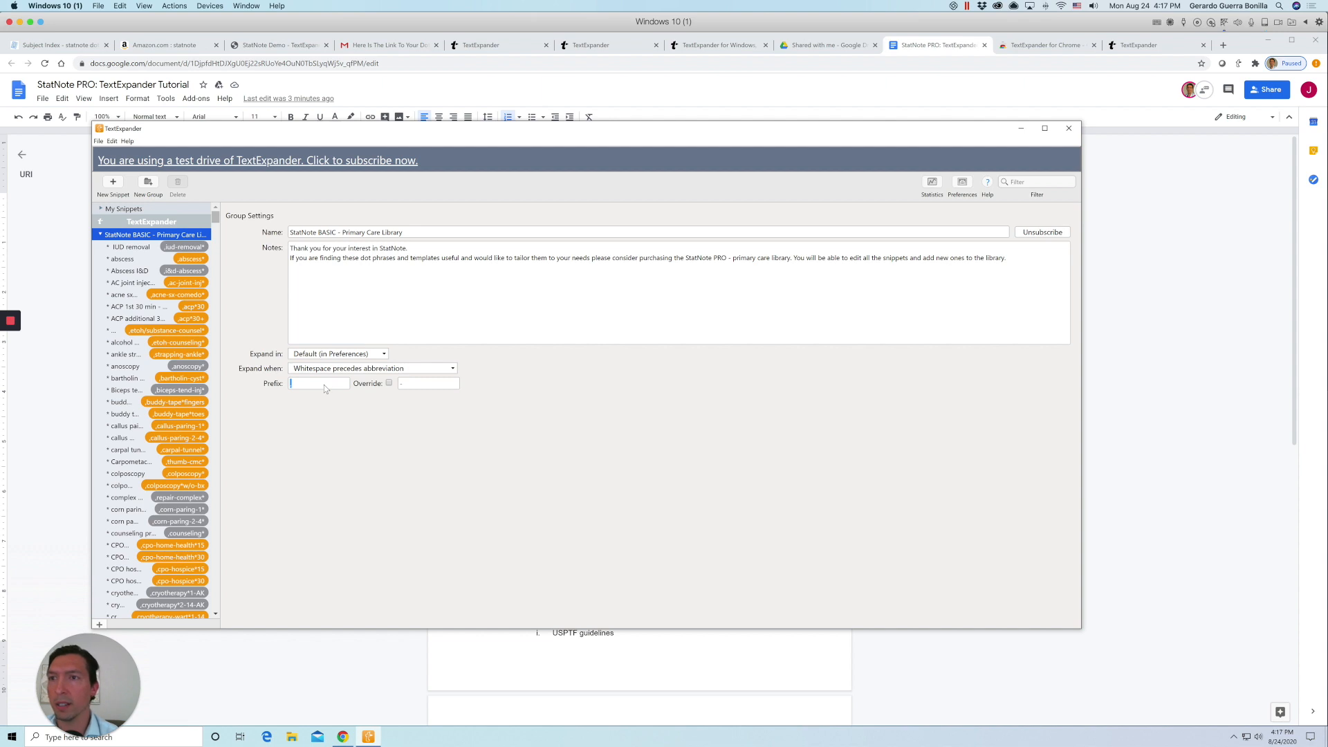
left_click(324, 384)
type(",")
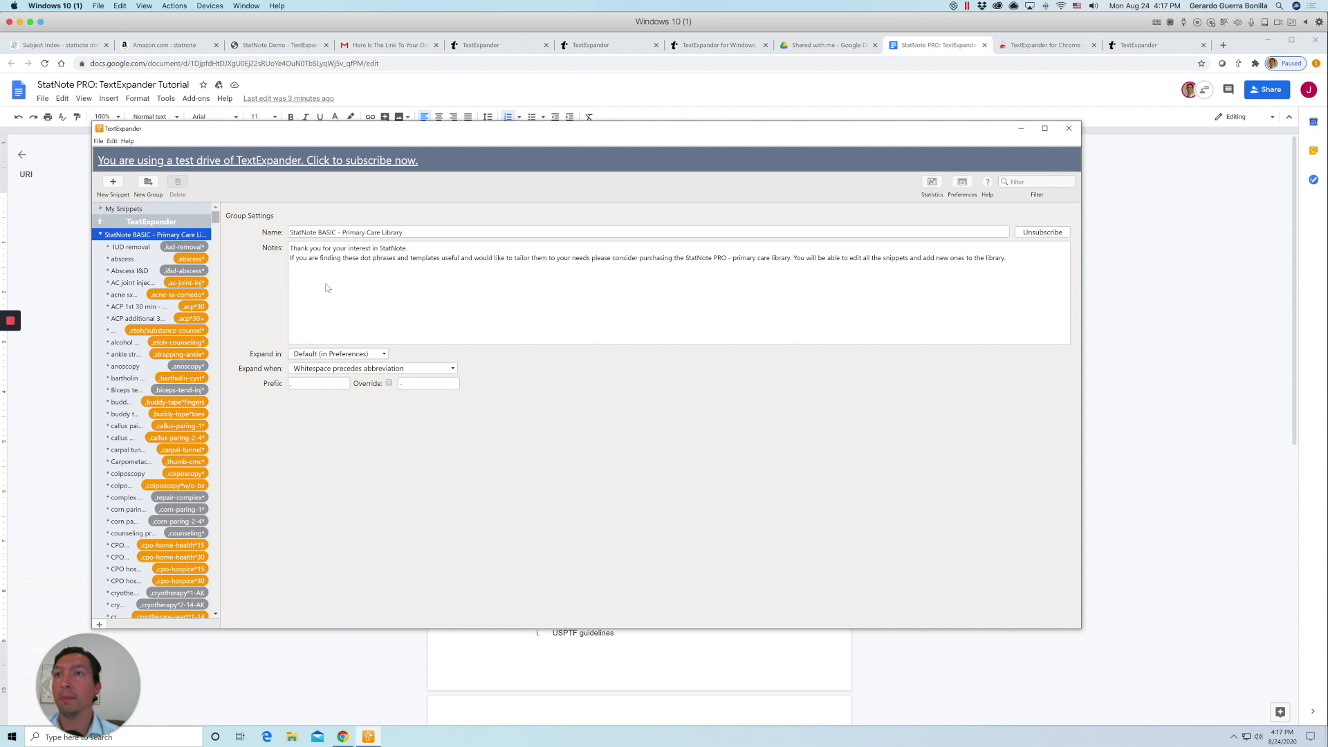
left_click(100, 235)
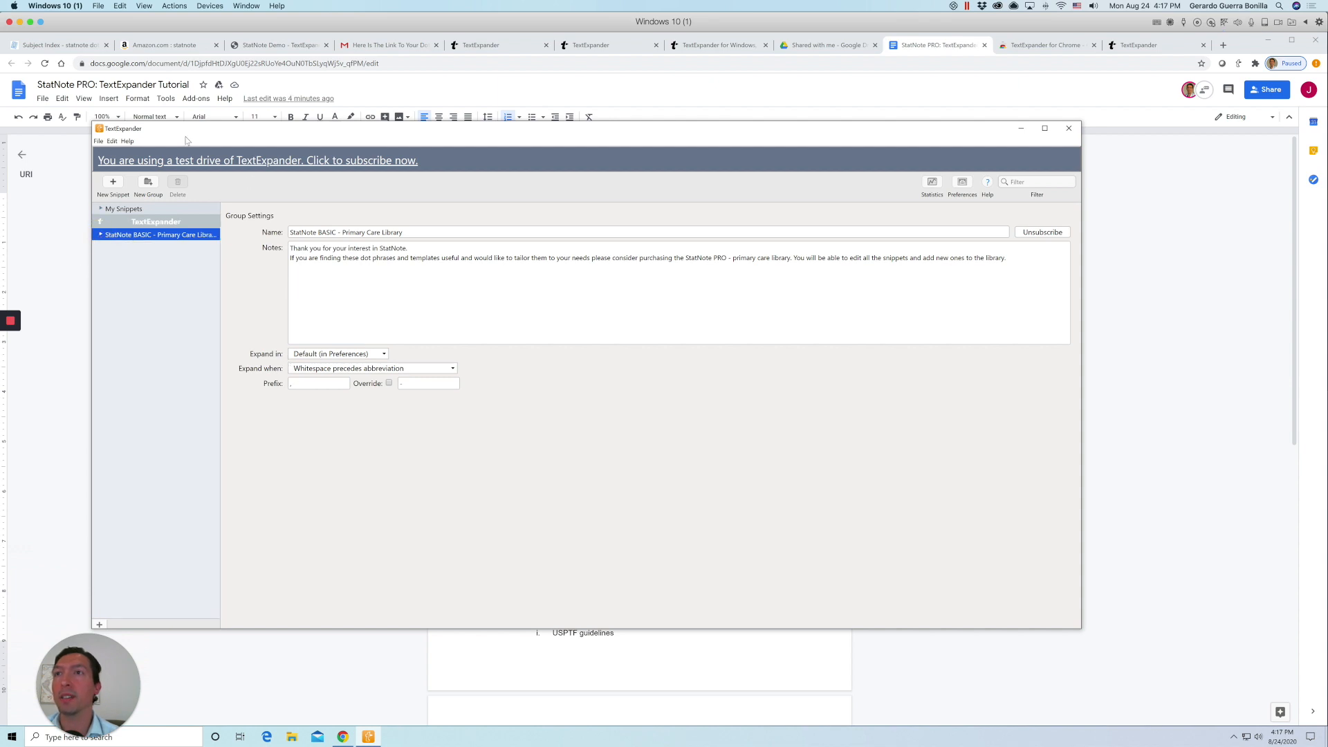
Glance back at the tutorial document, then filter the TextExpander snippets by "afib".
left_click(1121, 372)
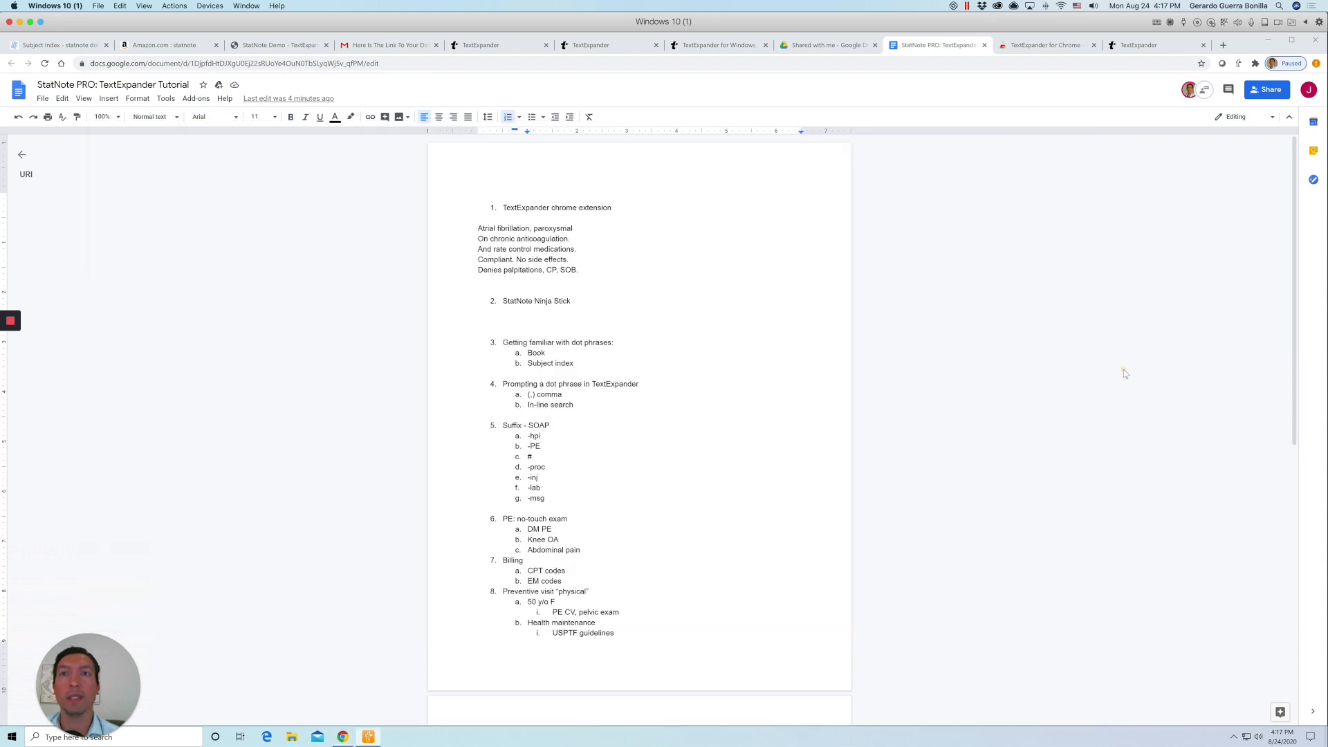
left_click(560, 411)
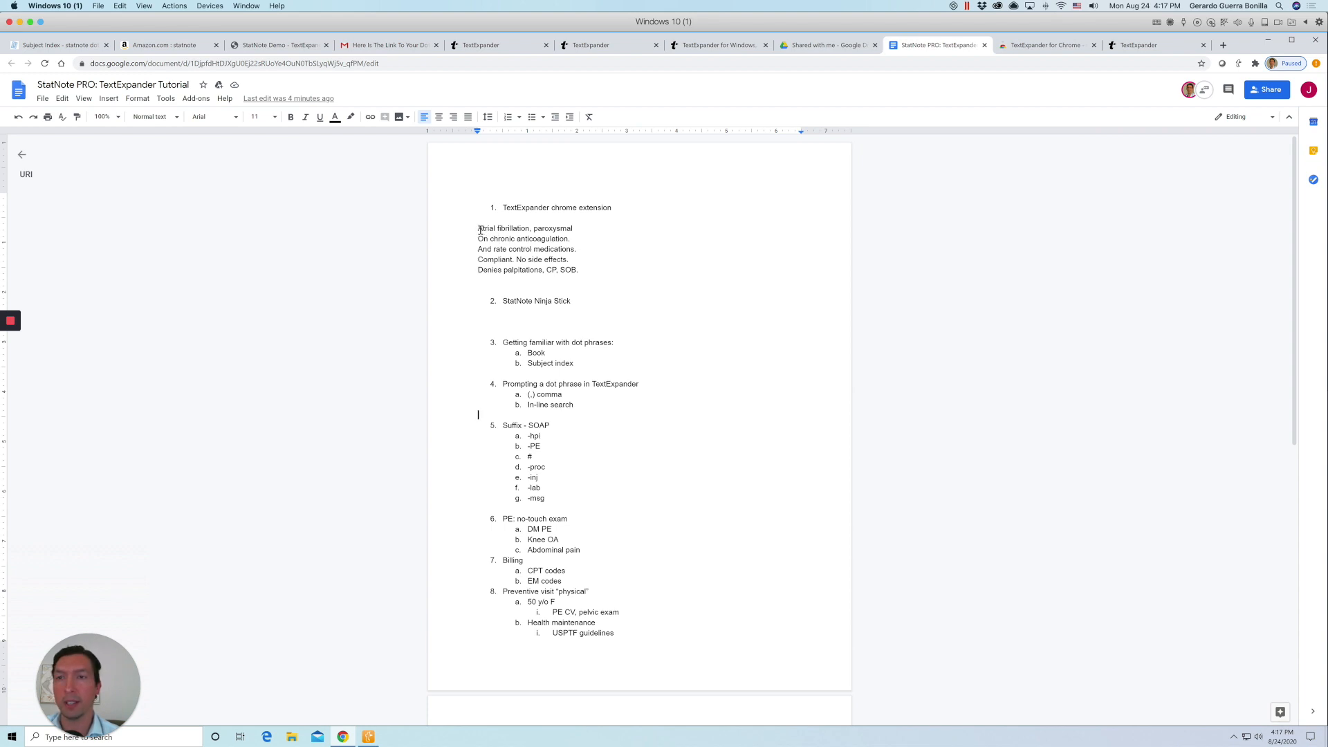
left_click(377, 737)
left_click(1023, 180)
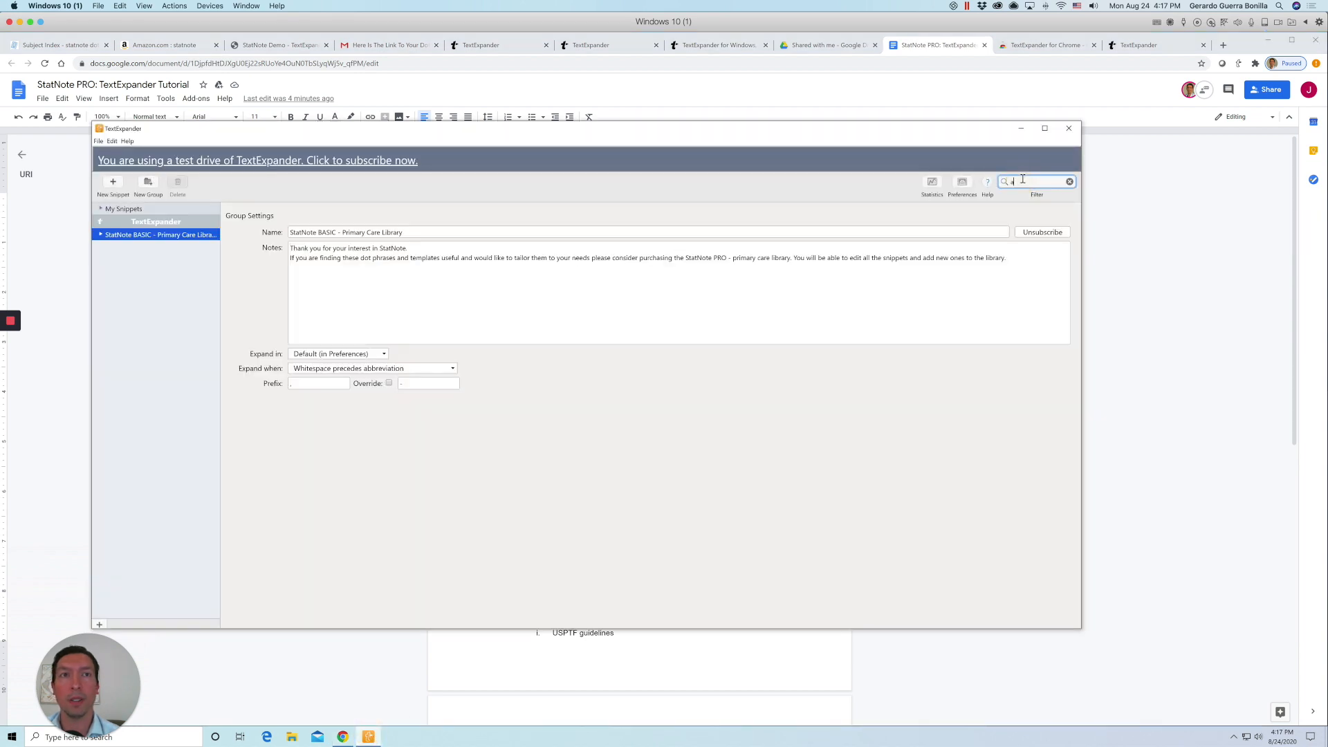
type("afib")
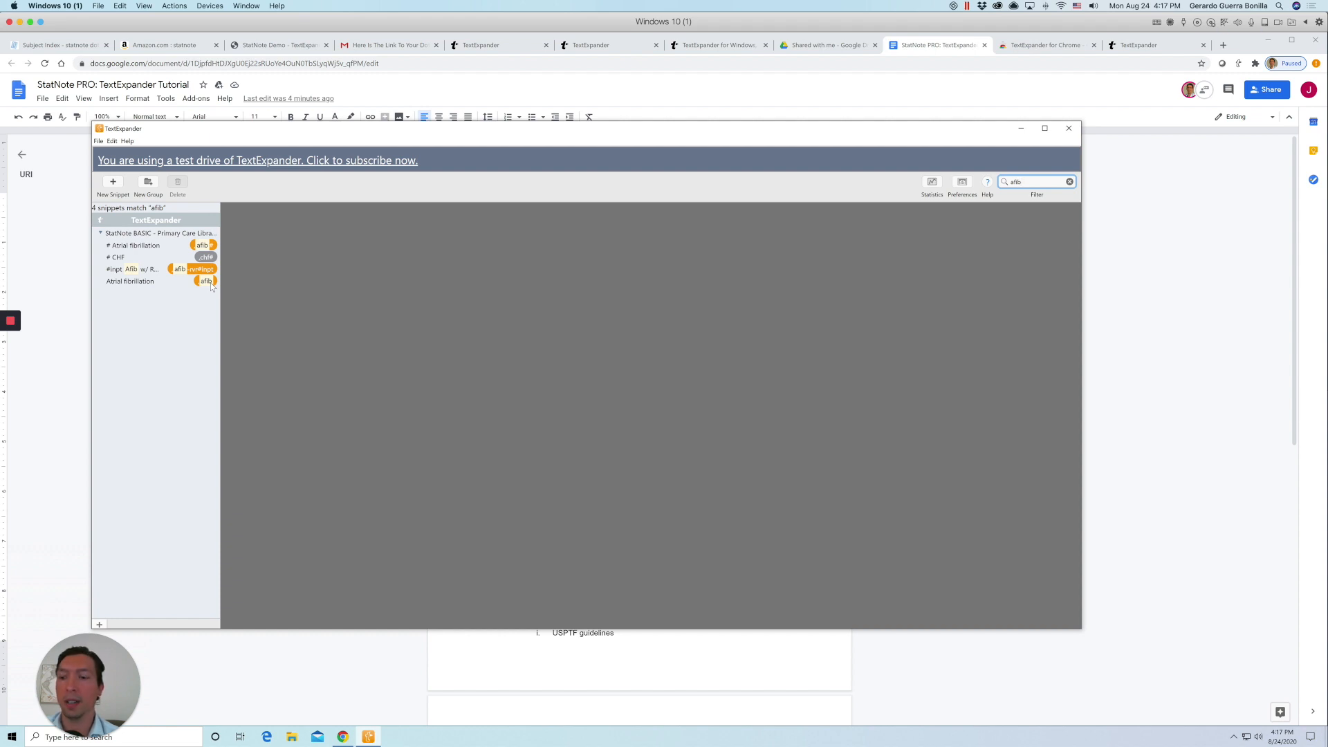
Return to the tutorial document and expand the afib dot phrase on a new line below "In-line search", without the paroxysmal option.
left_click(1177, 346)
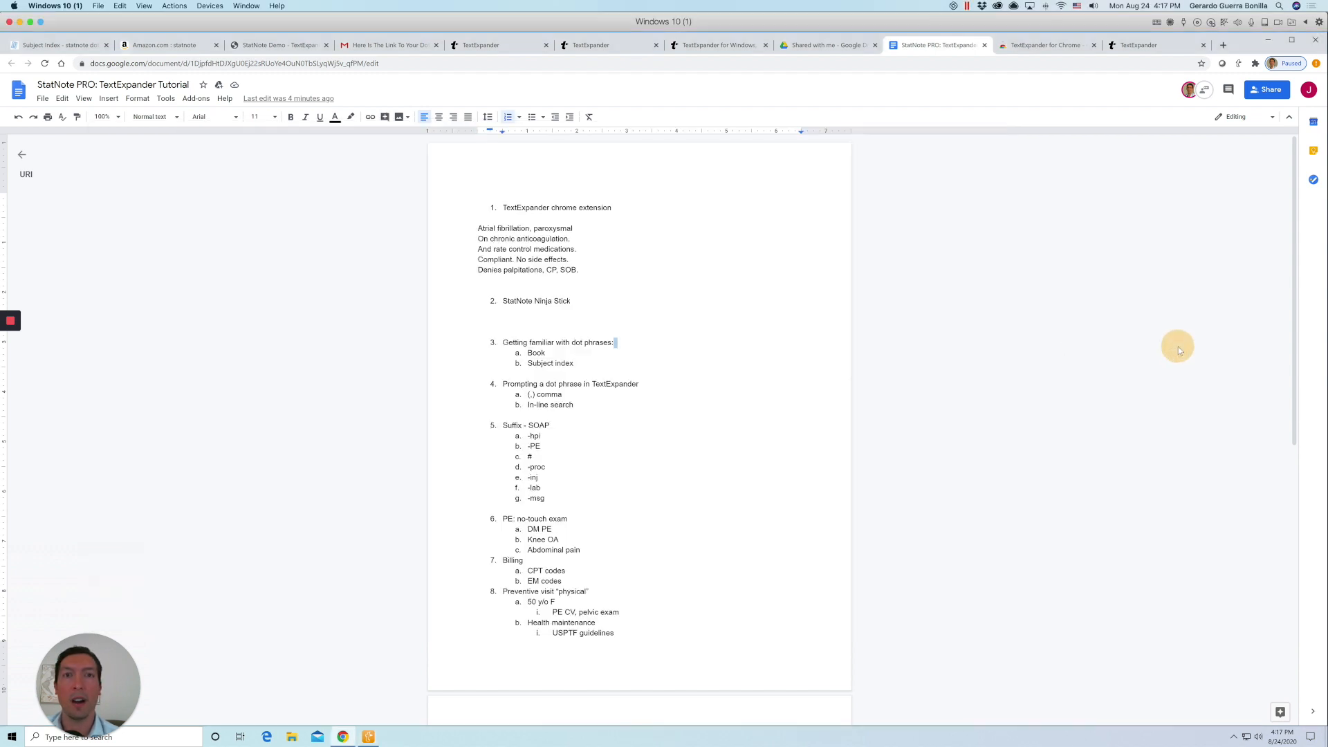
left_click(549, 416)
key("Return")
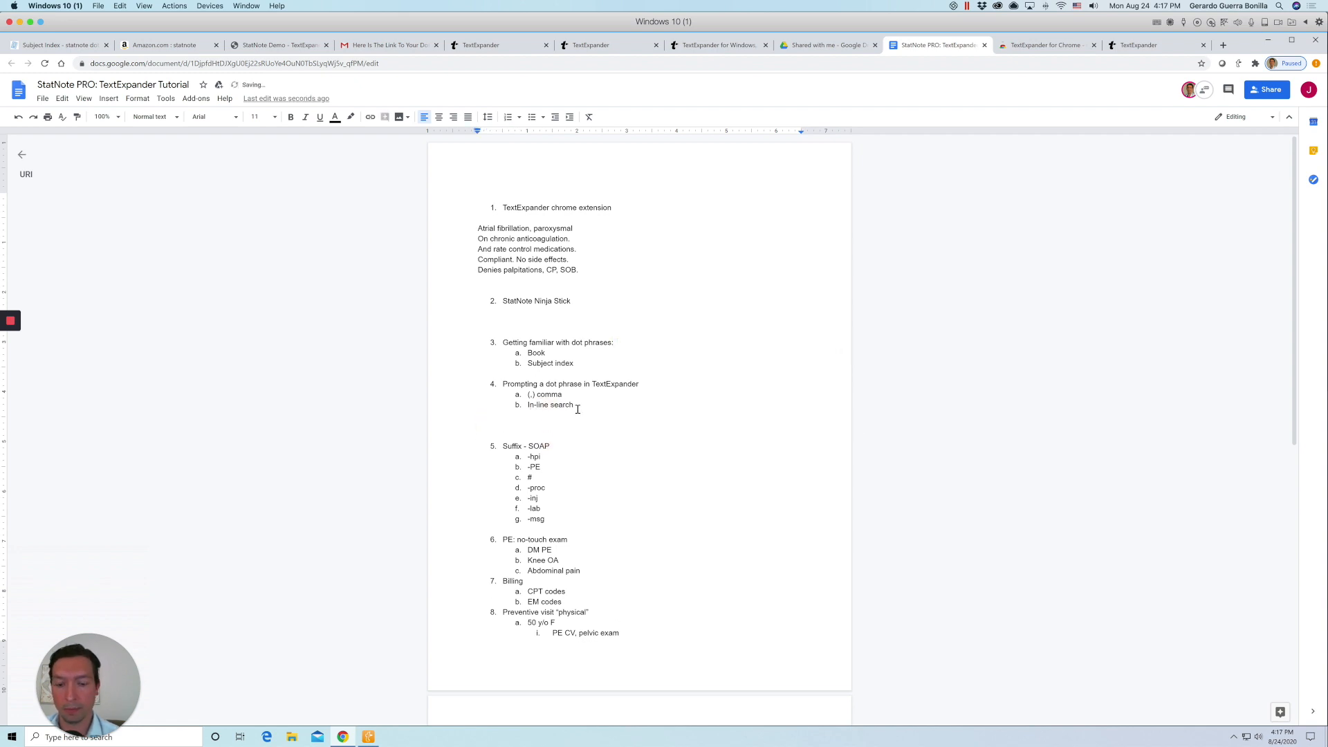
type(".afib")
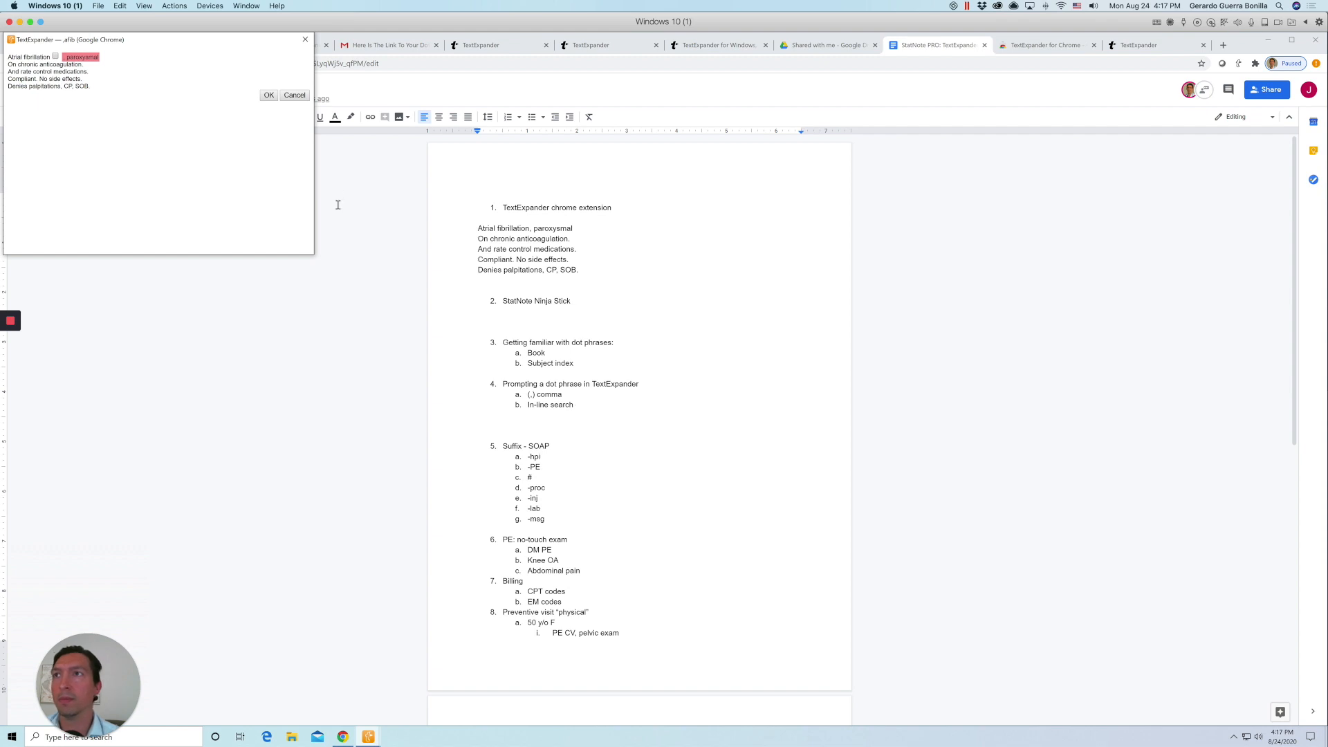
left_click(268, 96)
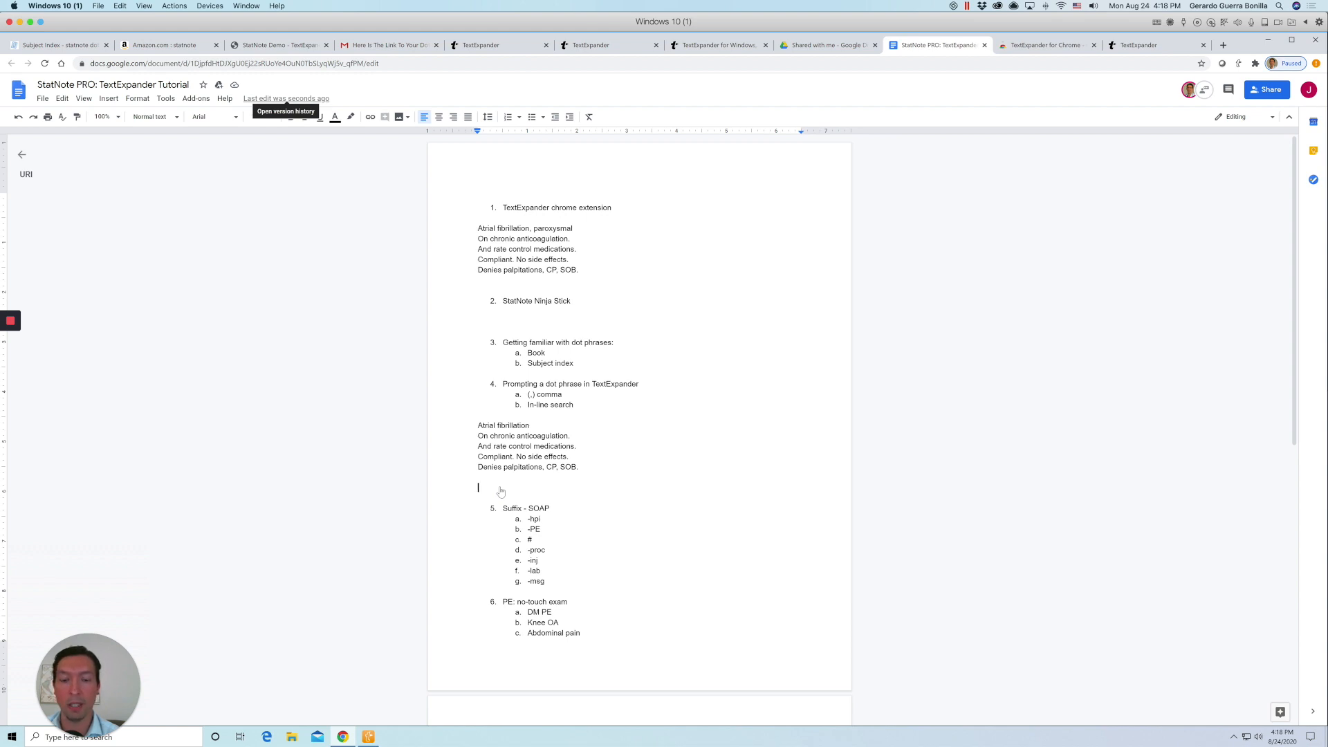
Use TextExpander's inline search for "afib" to insert the Atrial fibrillation snippet below the previous one, without the paroxysmal option.
key("ctrl+slash")
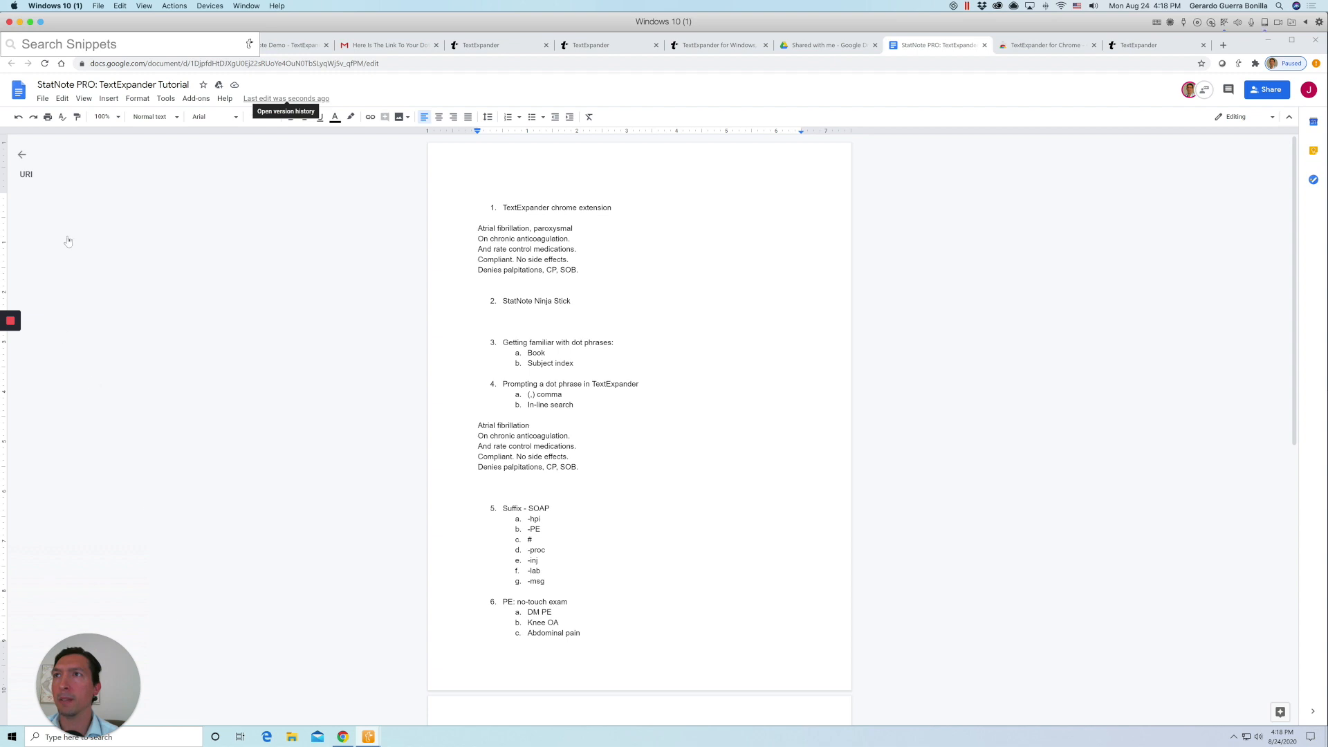
left_click(184, 76)
left_click(146, 46)
type("afib")
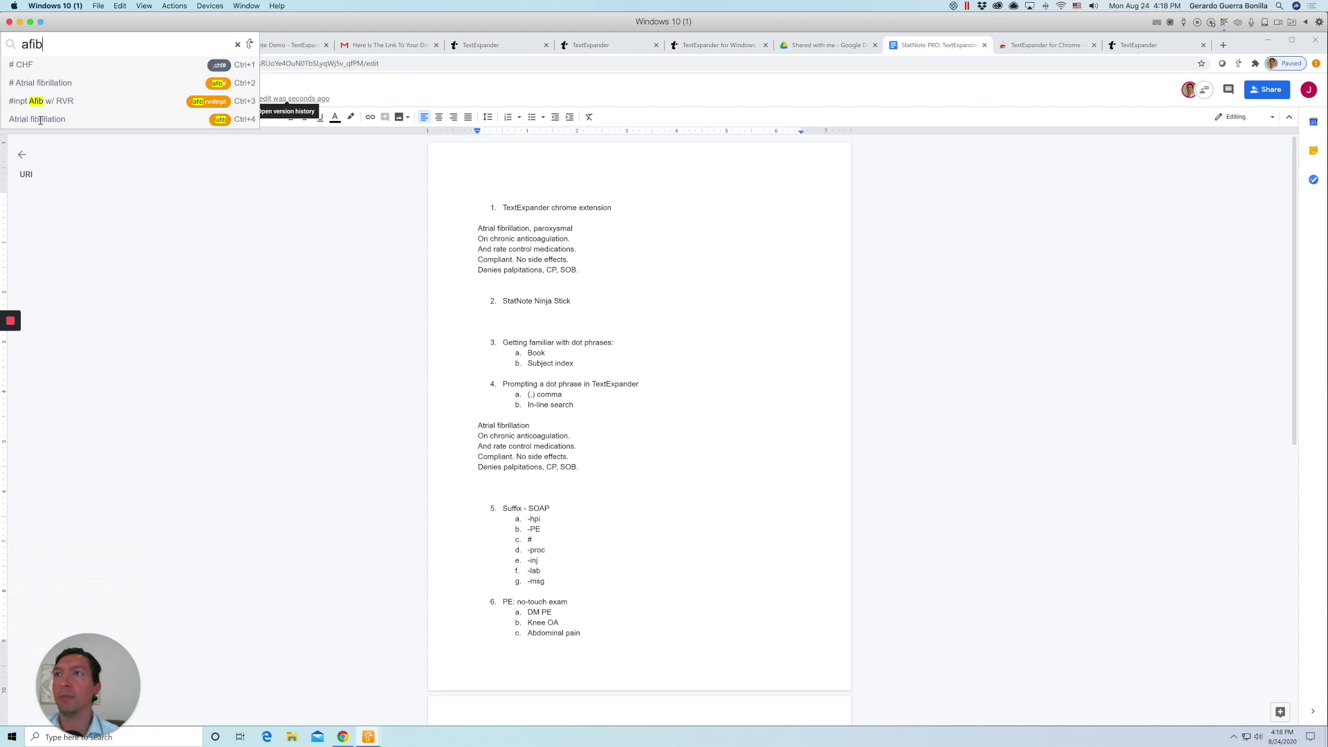
key("Down")
key("Down")
key("Down")
key("Down")
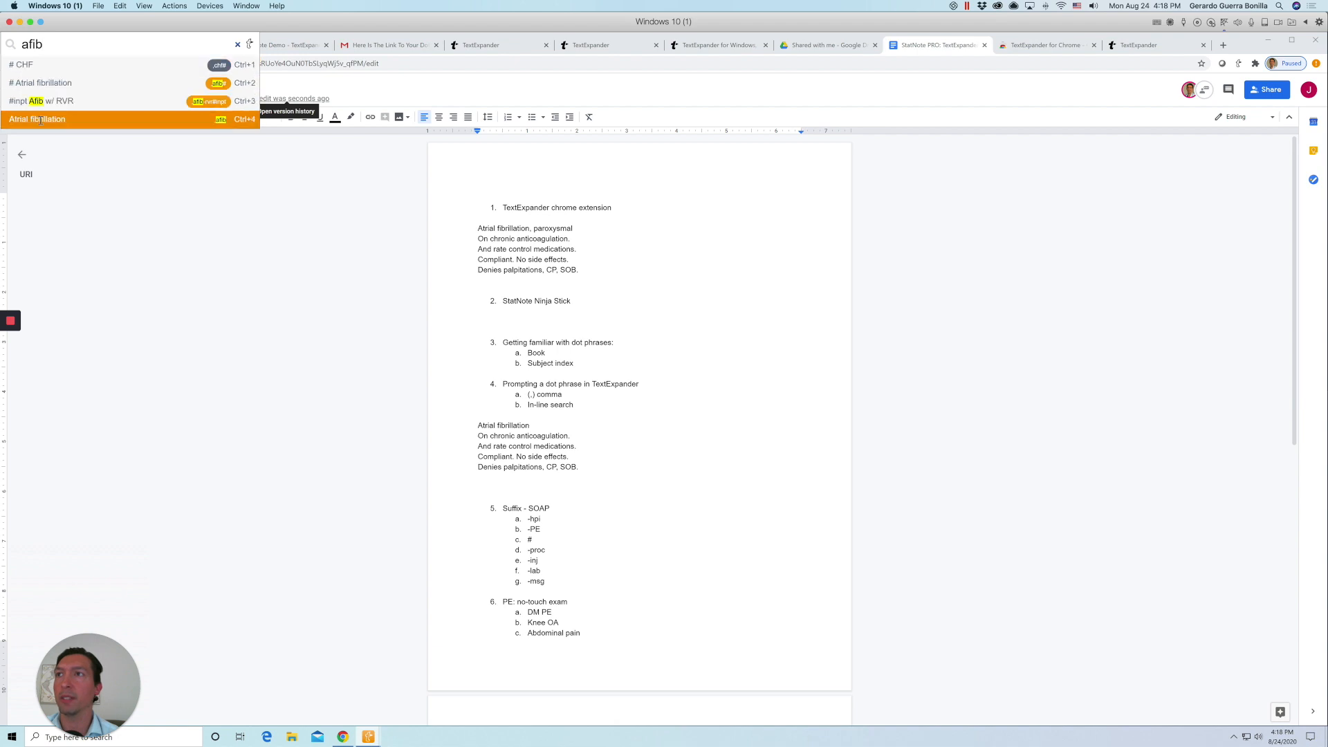
key("Return")
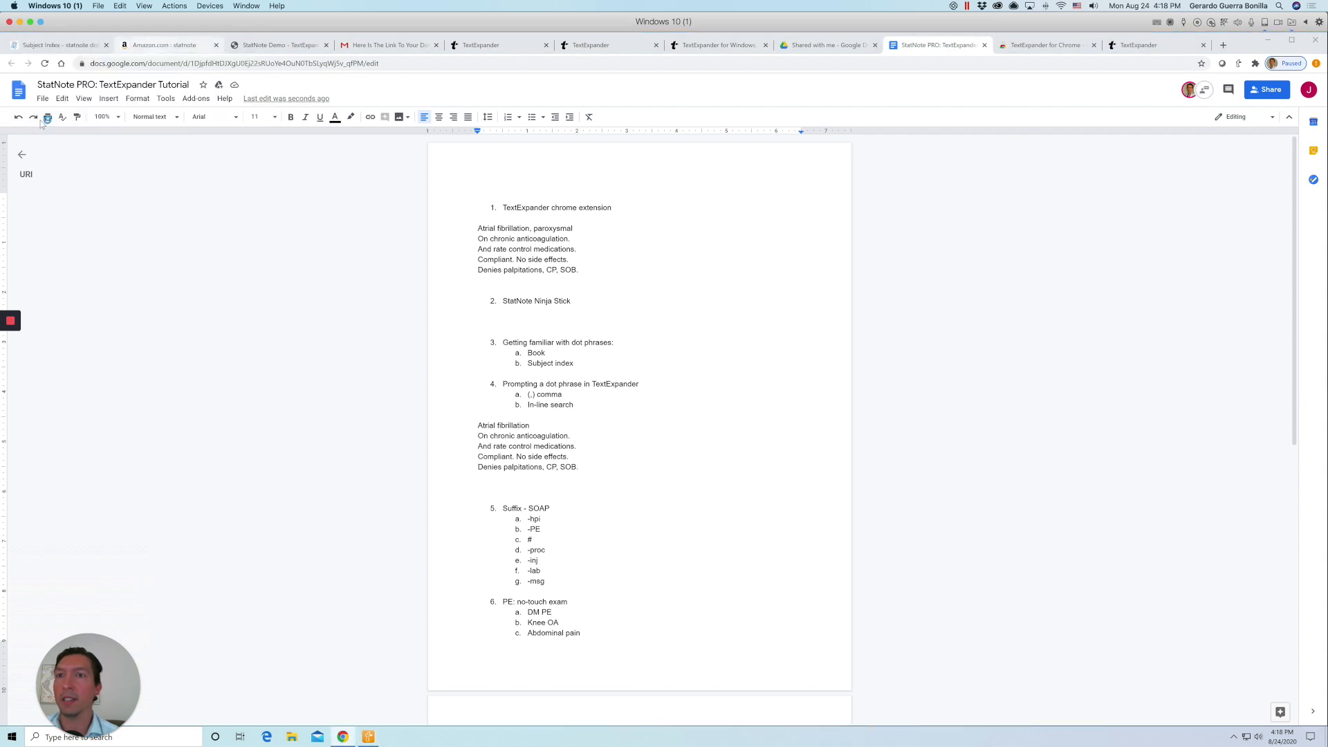
left_click(268, 96)
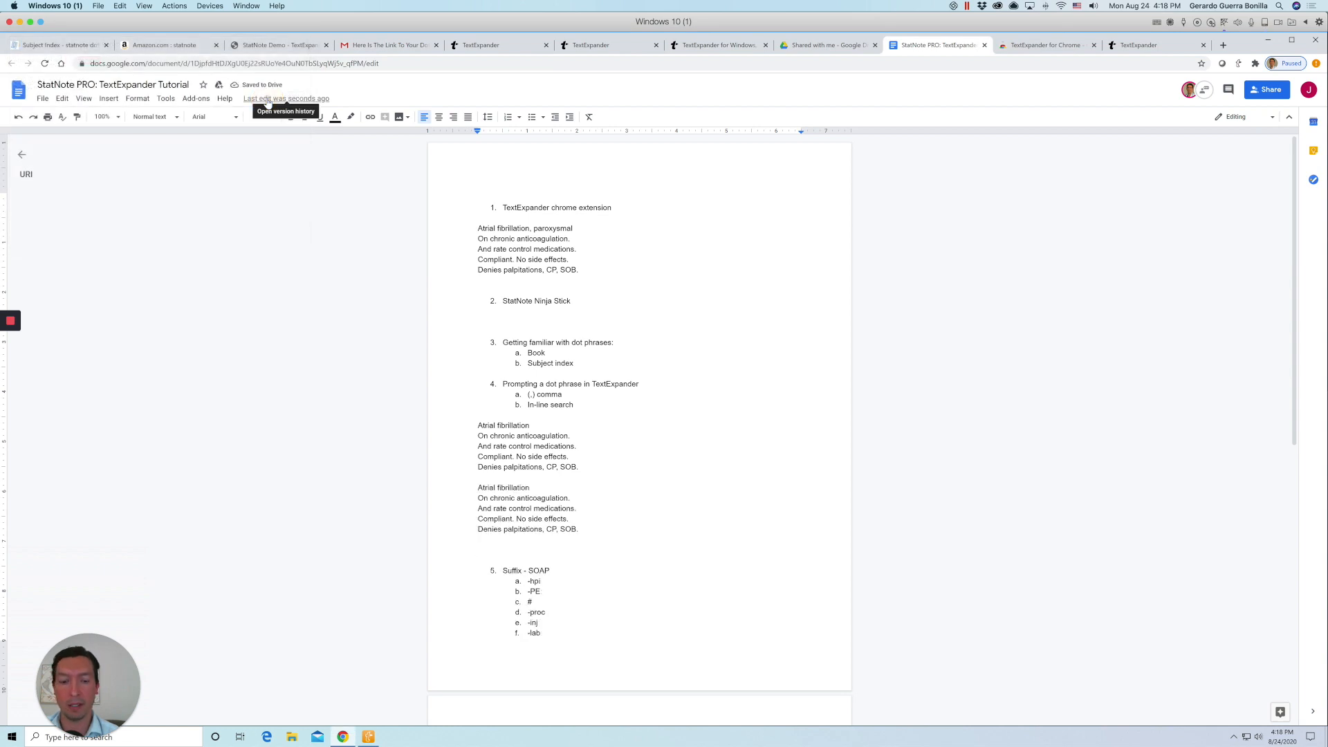
Search the snippets inline for "a fib", change the search to "atrial fib", and insert Atrial fibrillation again without the paroxysmal option.
key("ctrl+alt+space")
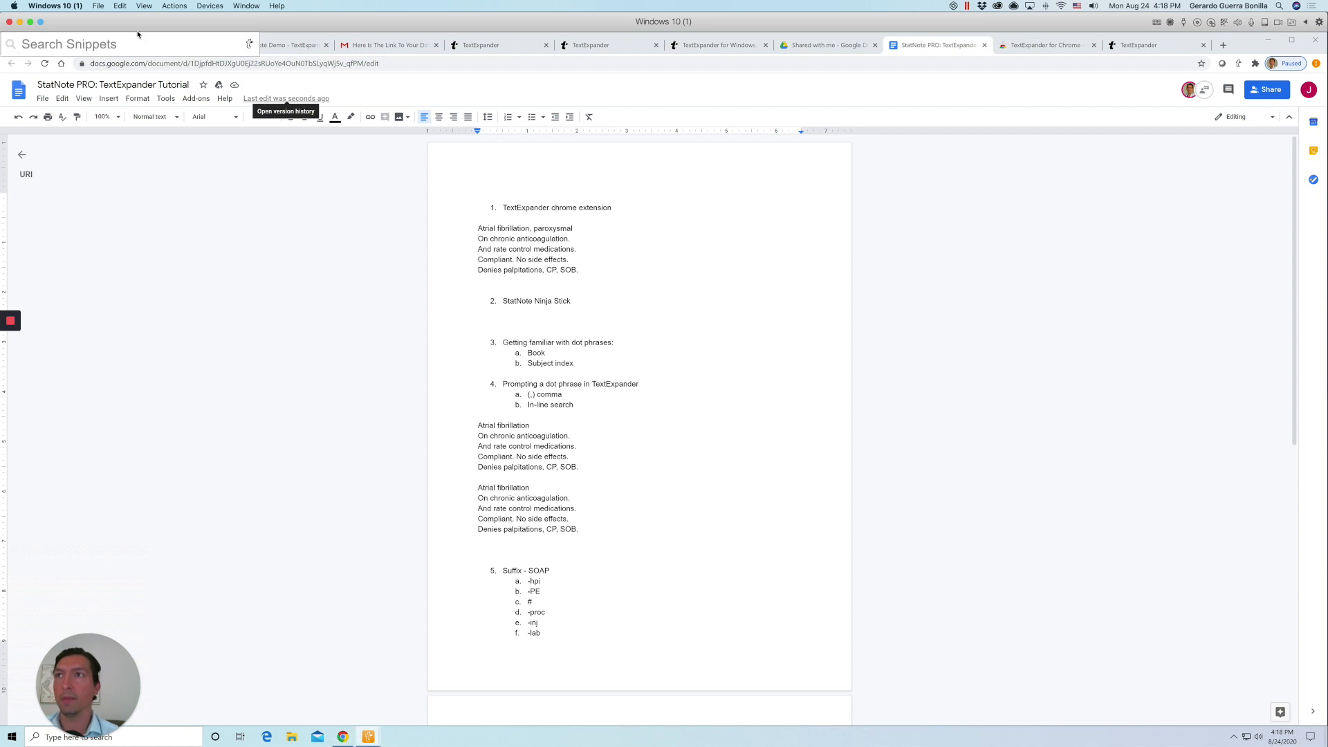
type("a fib")
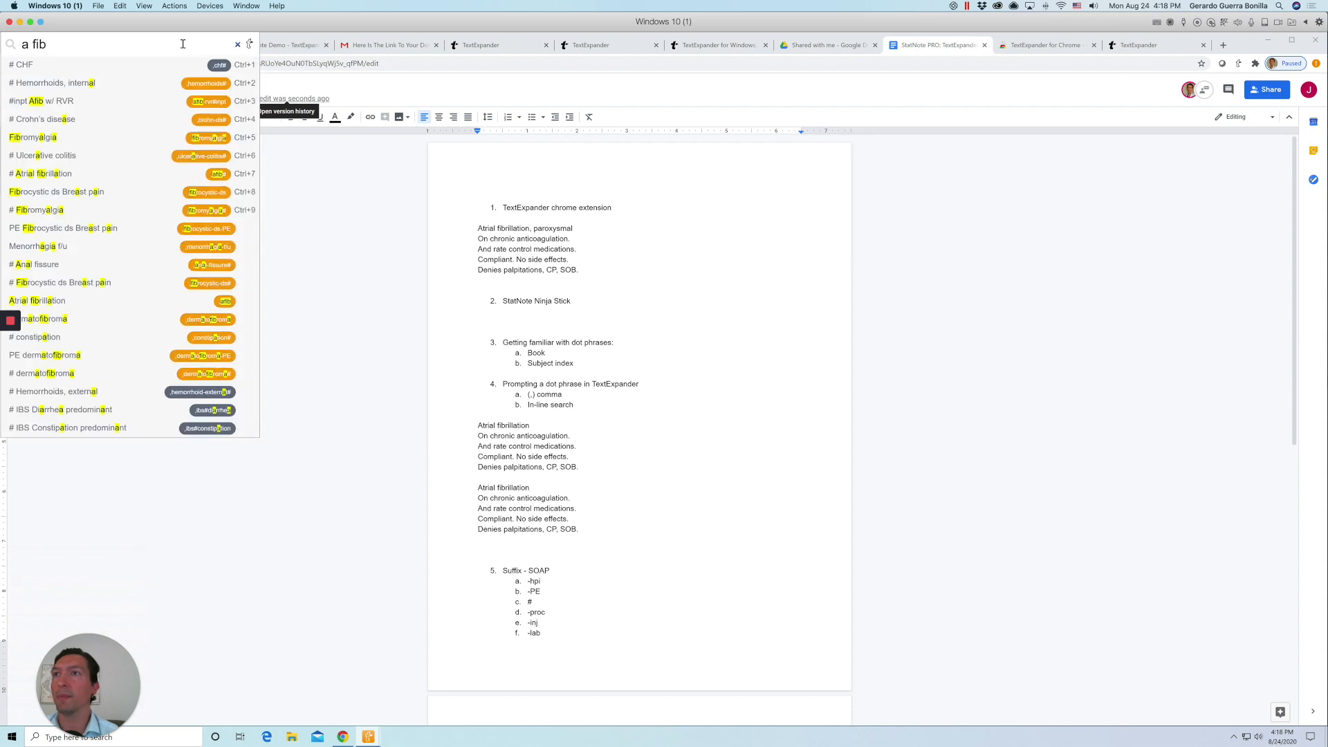
left_click_drag(77, 45, 11, 44)
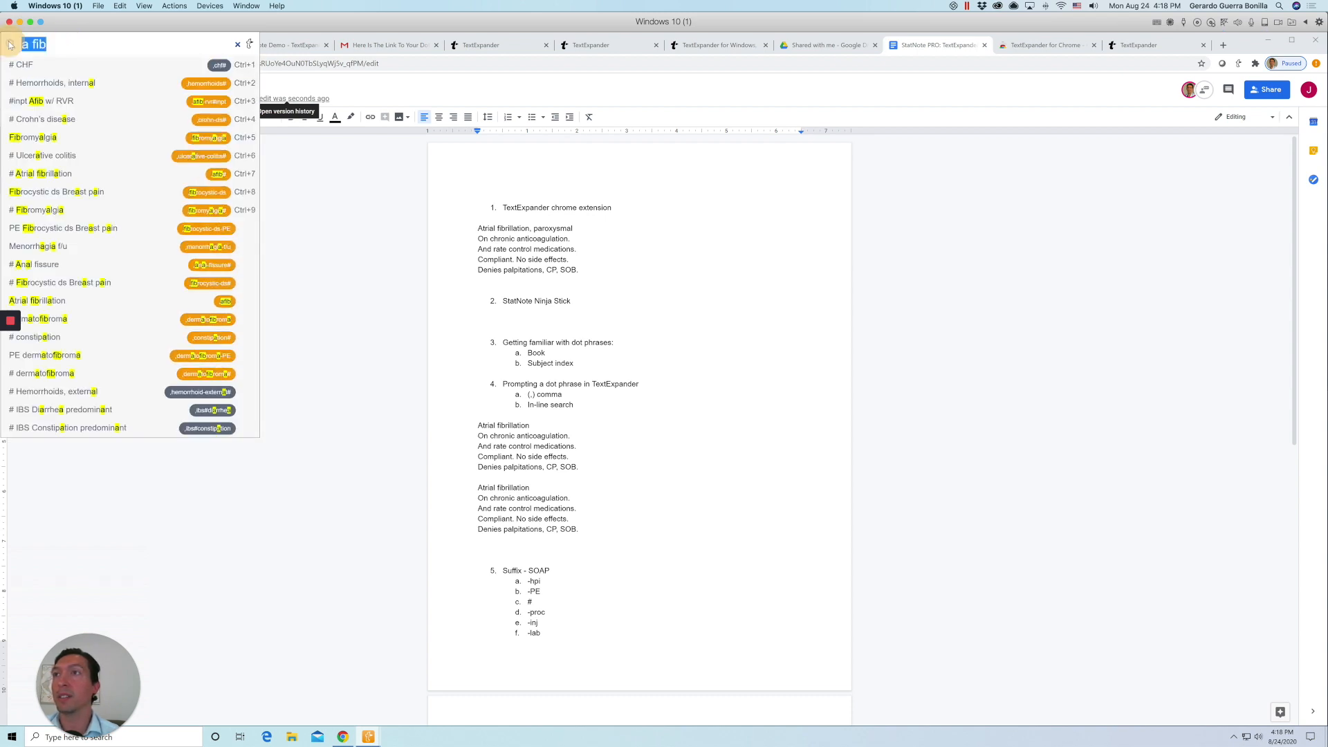
type("atrial fib")
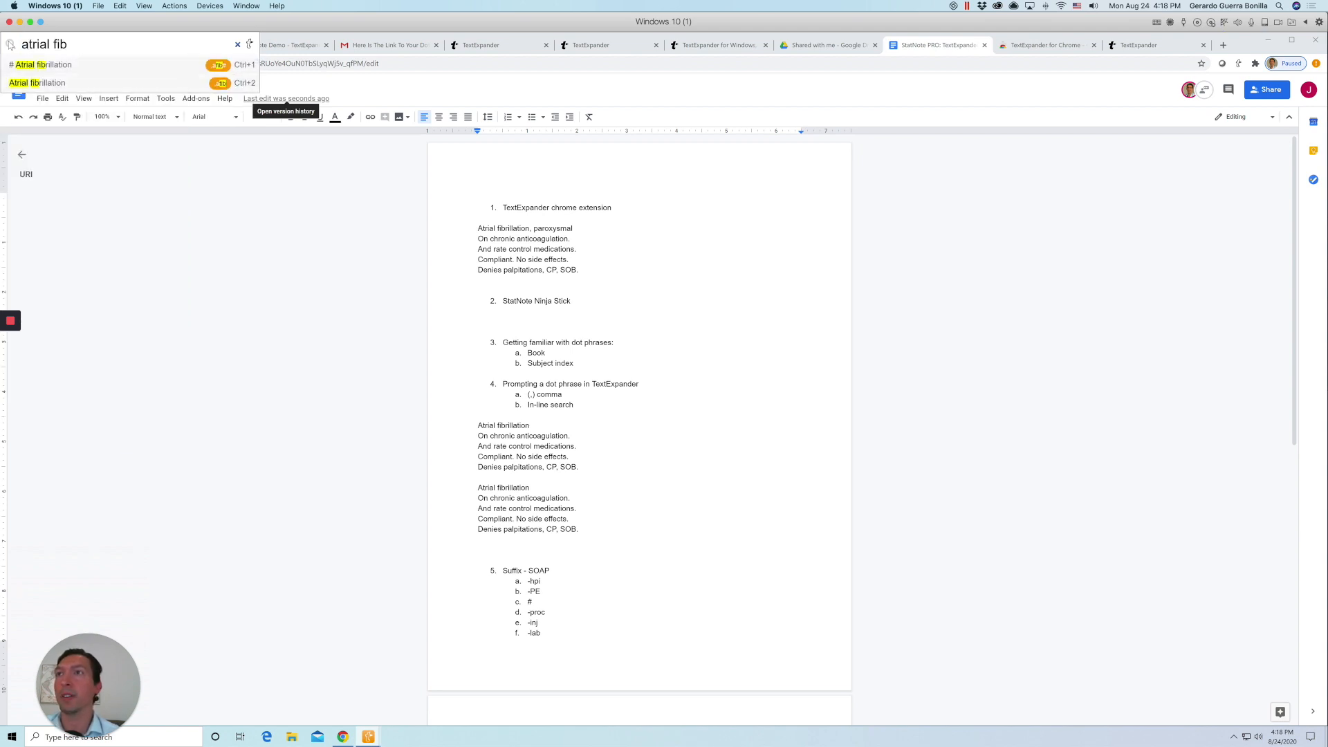
mouse_move(81, 86)
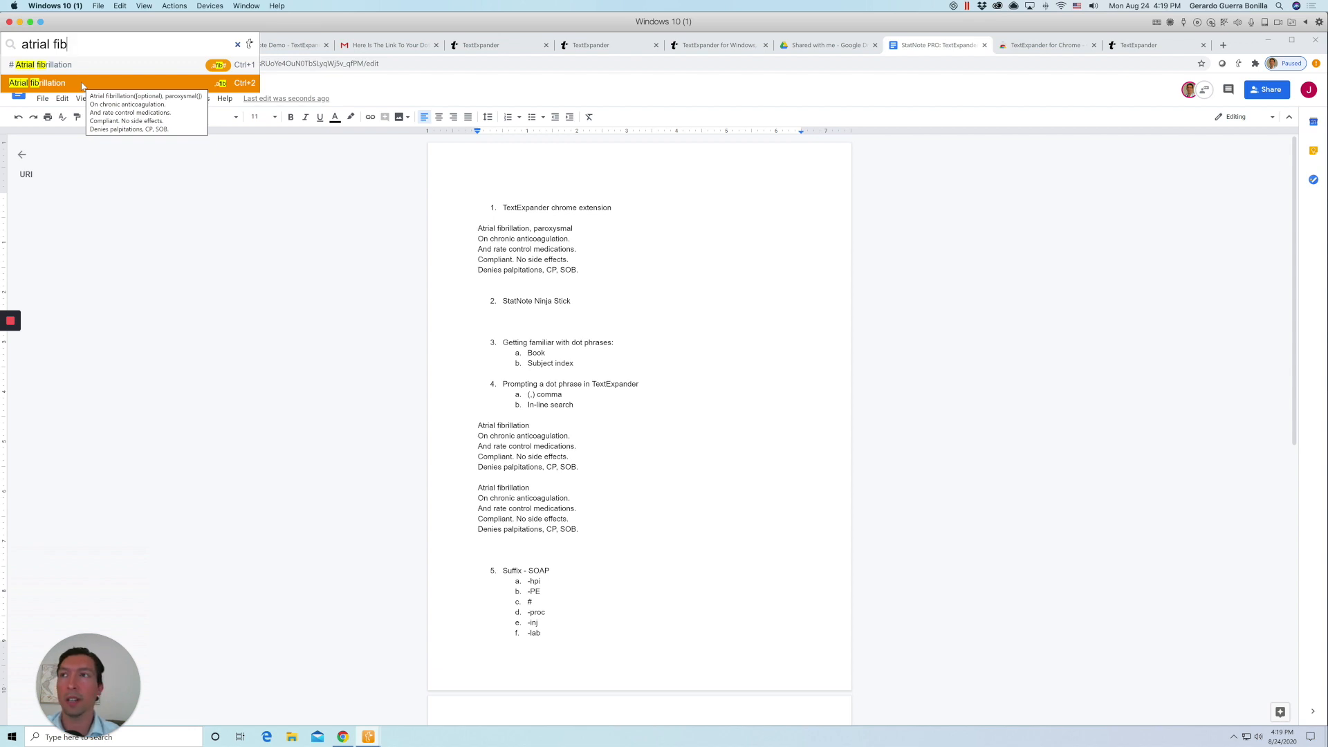
left_click(82, 84)
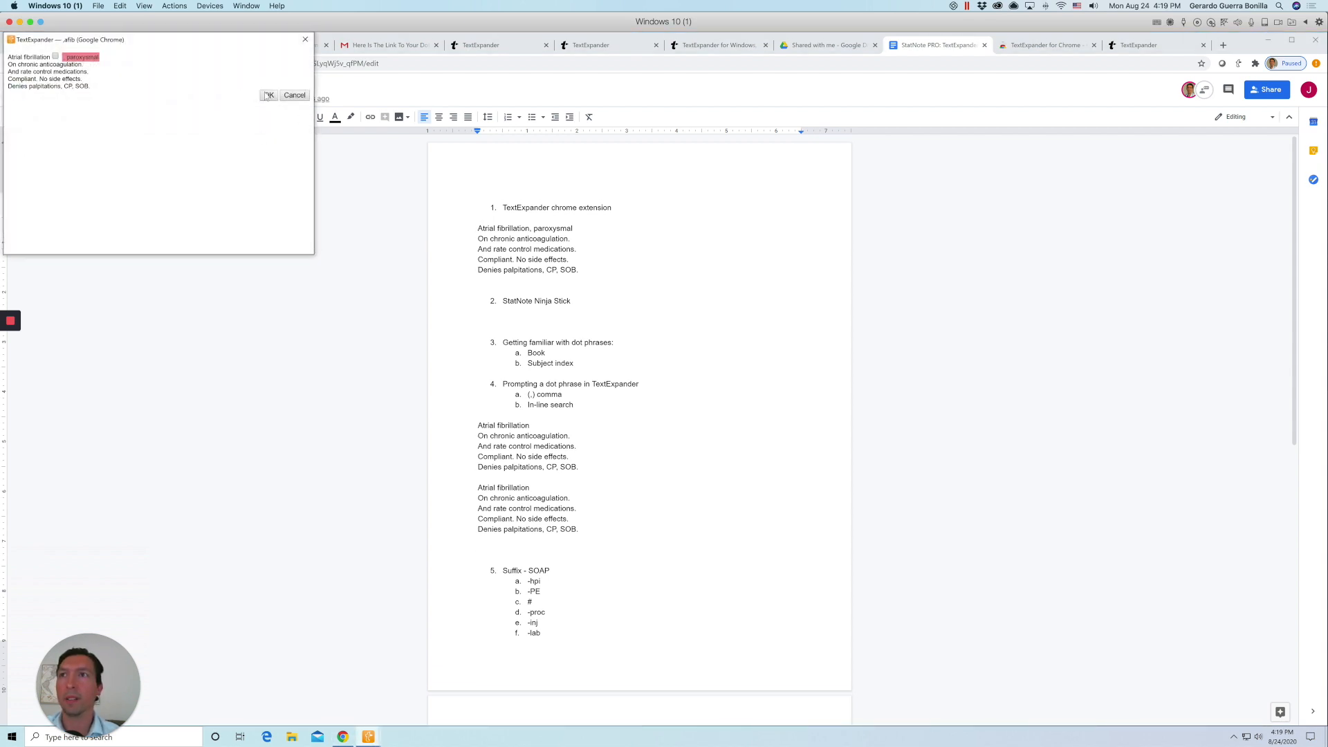
left_click(268, 96)
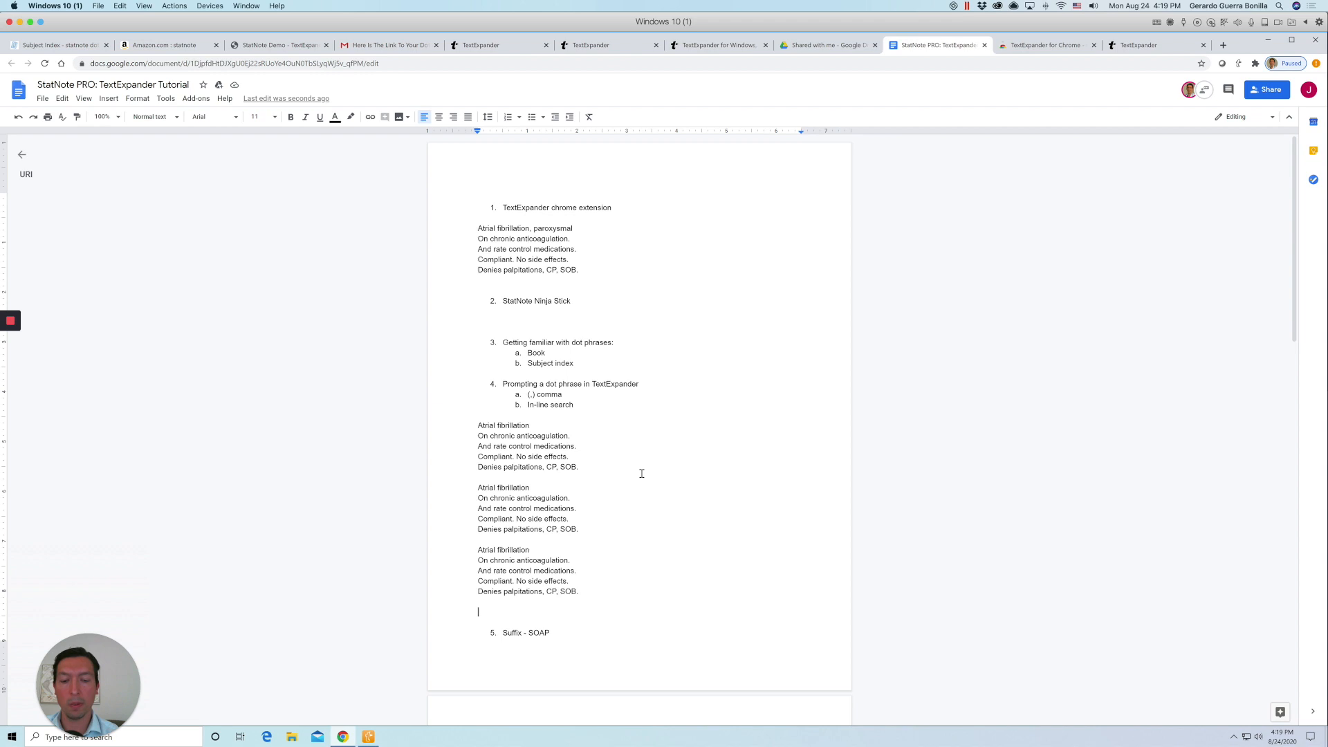
Write "Control + /" and "Command + /" on two separate lines below the last inserted Atrial fibrillation text.
type("Co")
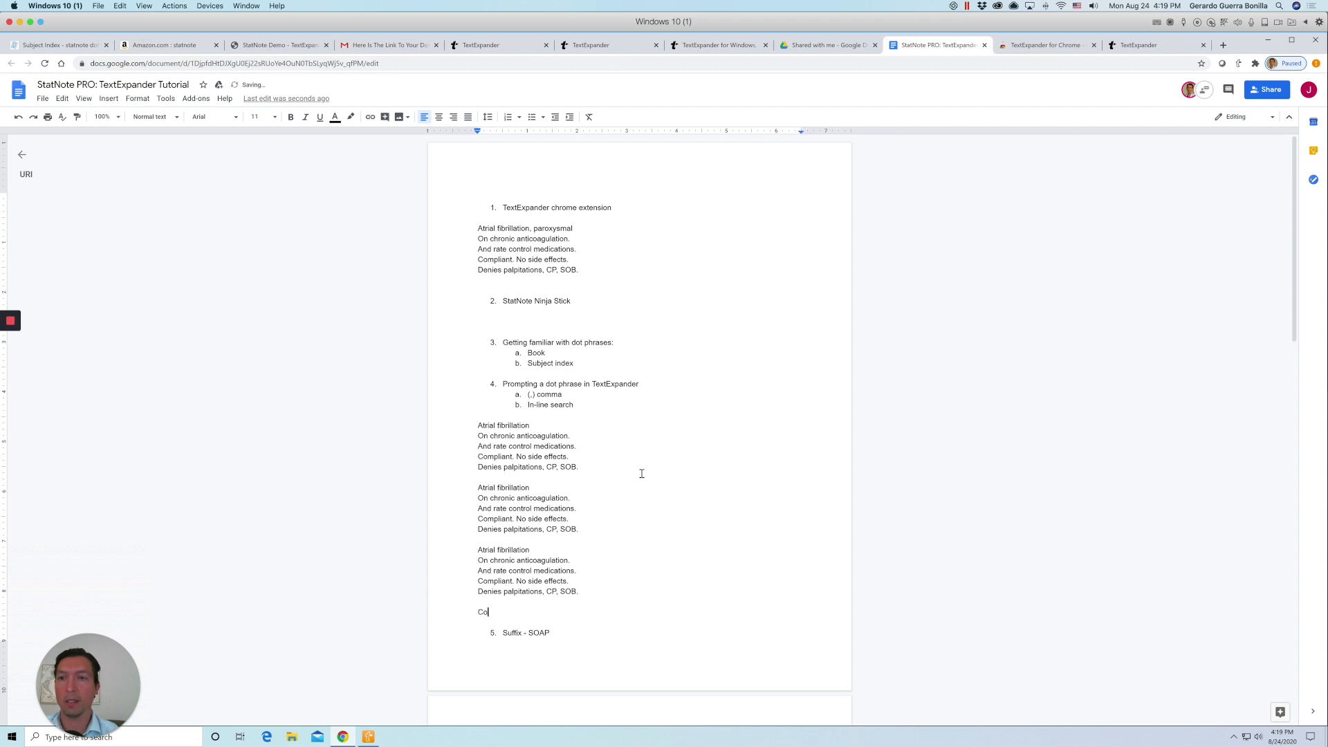
type("ntrol ")
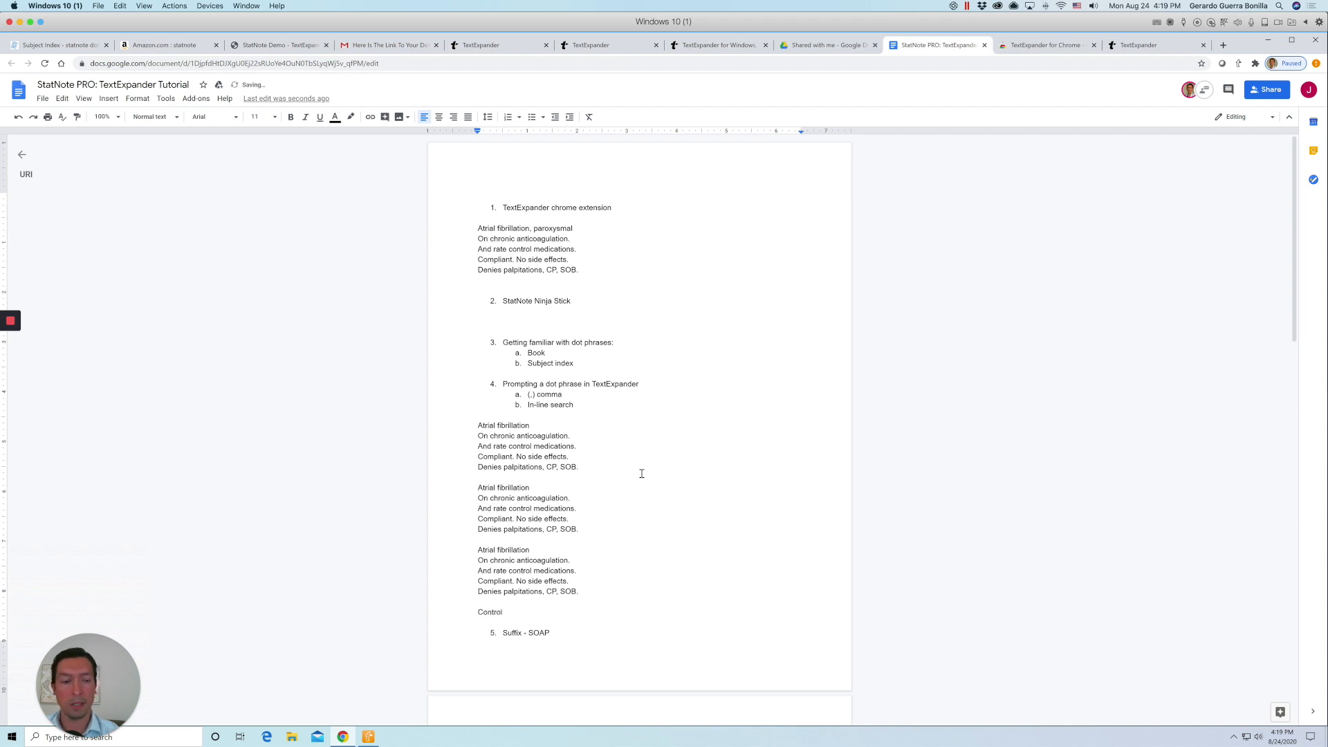
type("+ ")
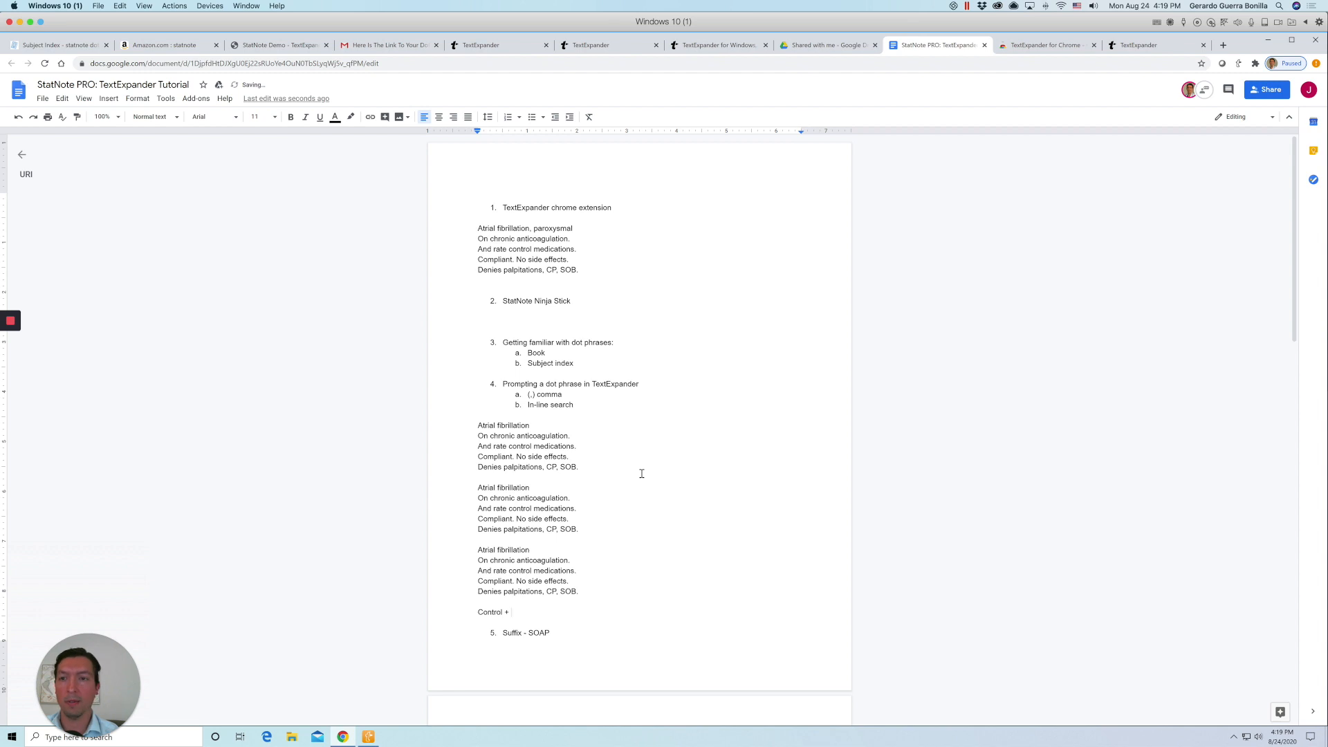
type("/")
key("Return")
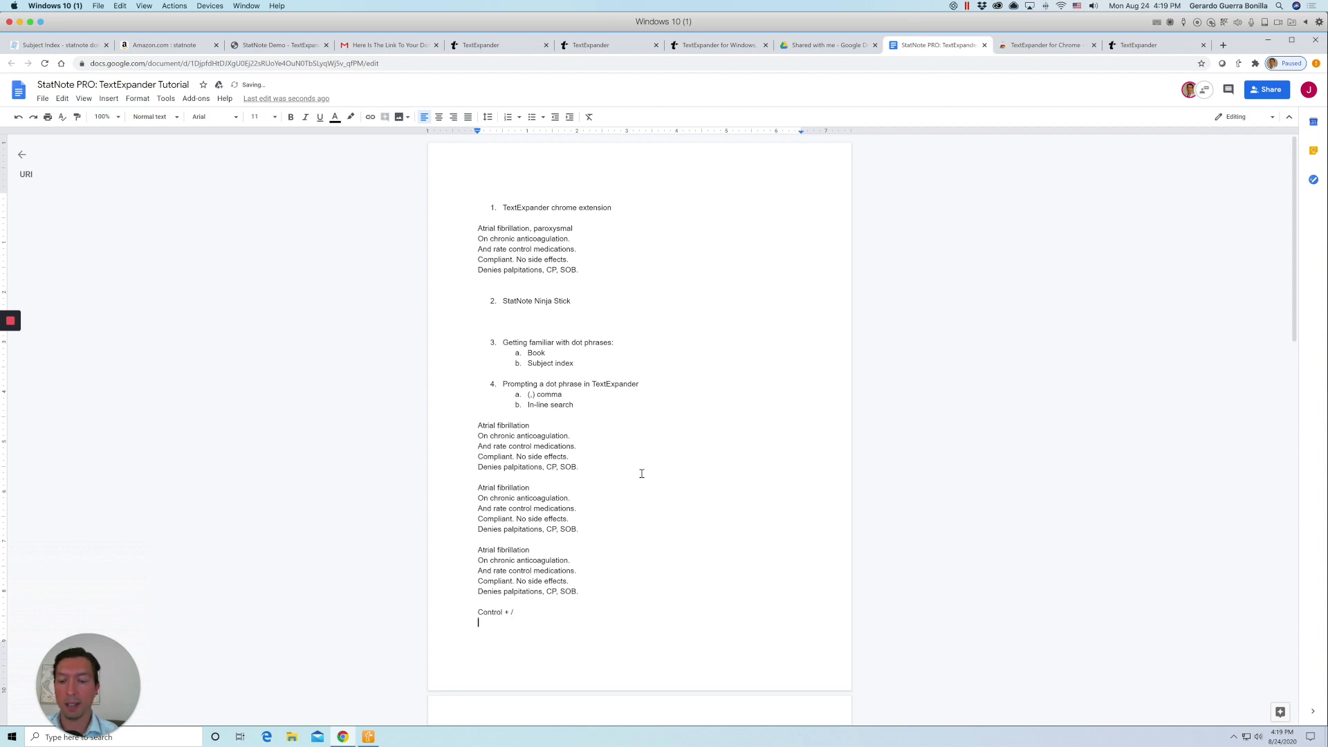
type("Command + /")
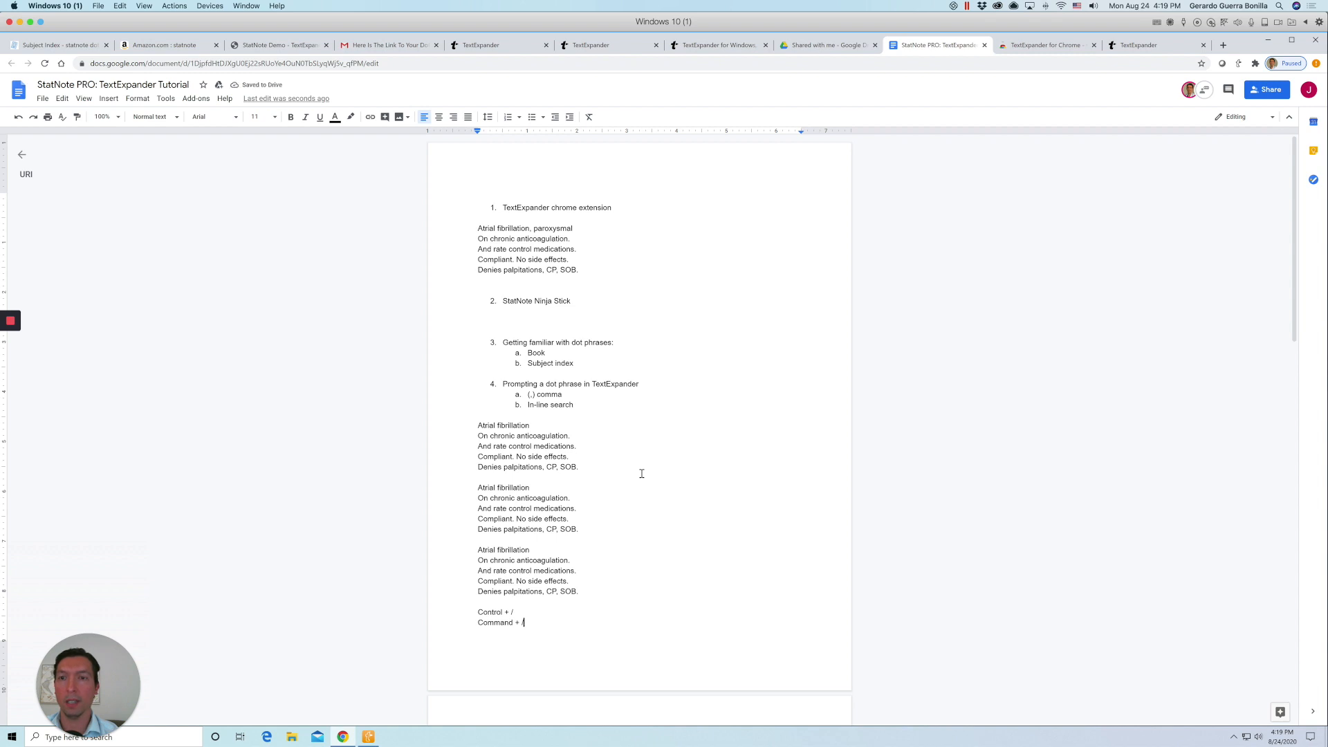
Go to the "Suffix - SOAP" item in the outline and highlight "SOAP" and its "hpi" suffix.
scroll(642, 473, "down", 5)
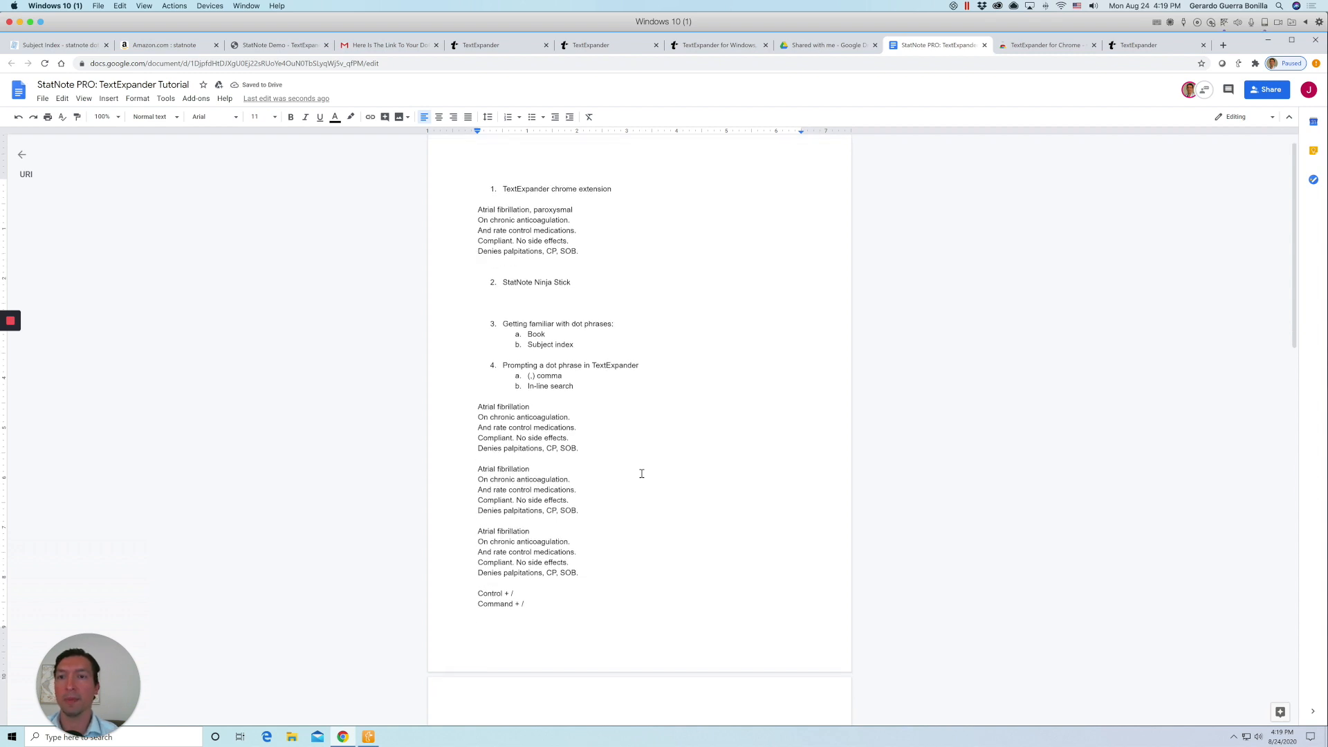
scroll(642, 473, "down", 1)
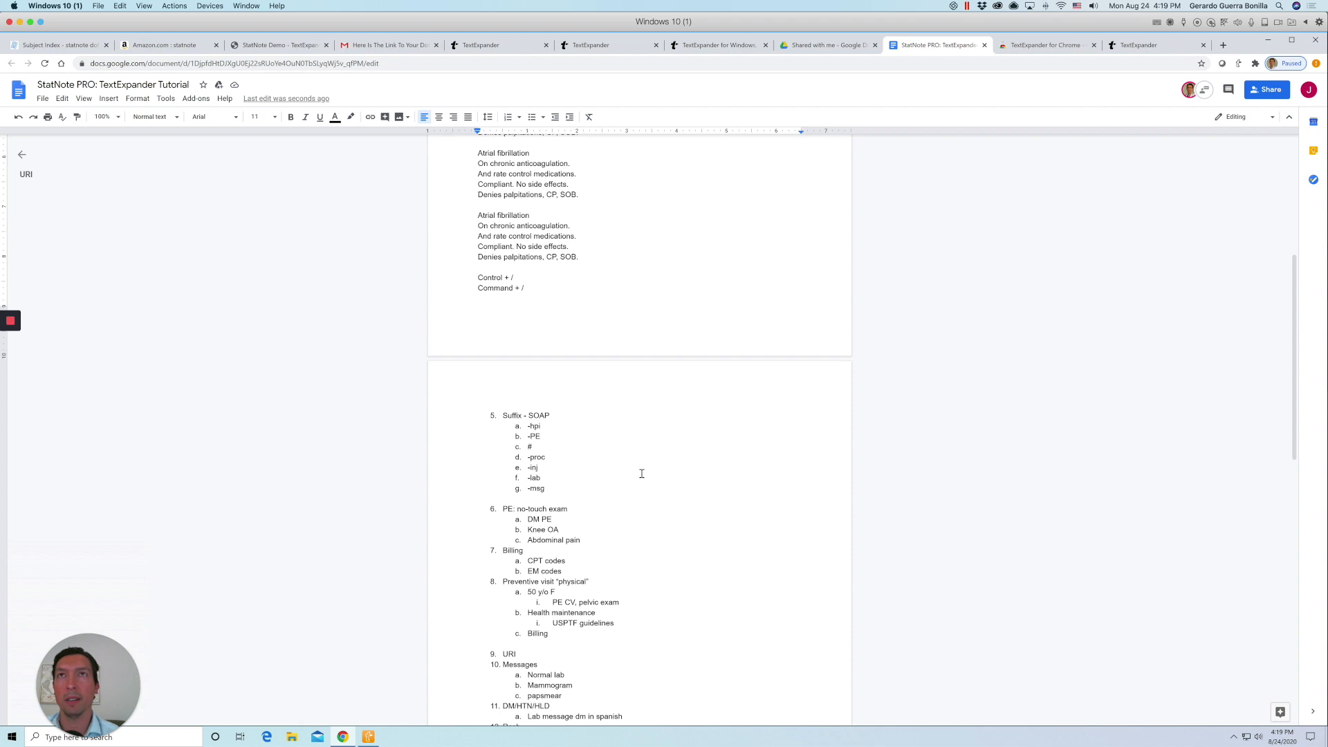
double_click(539, 416)
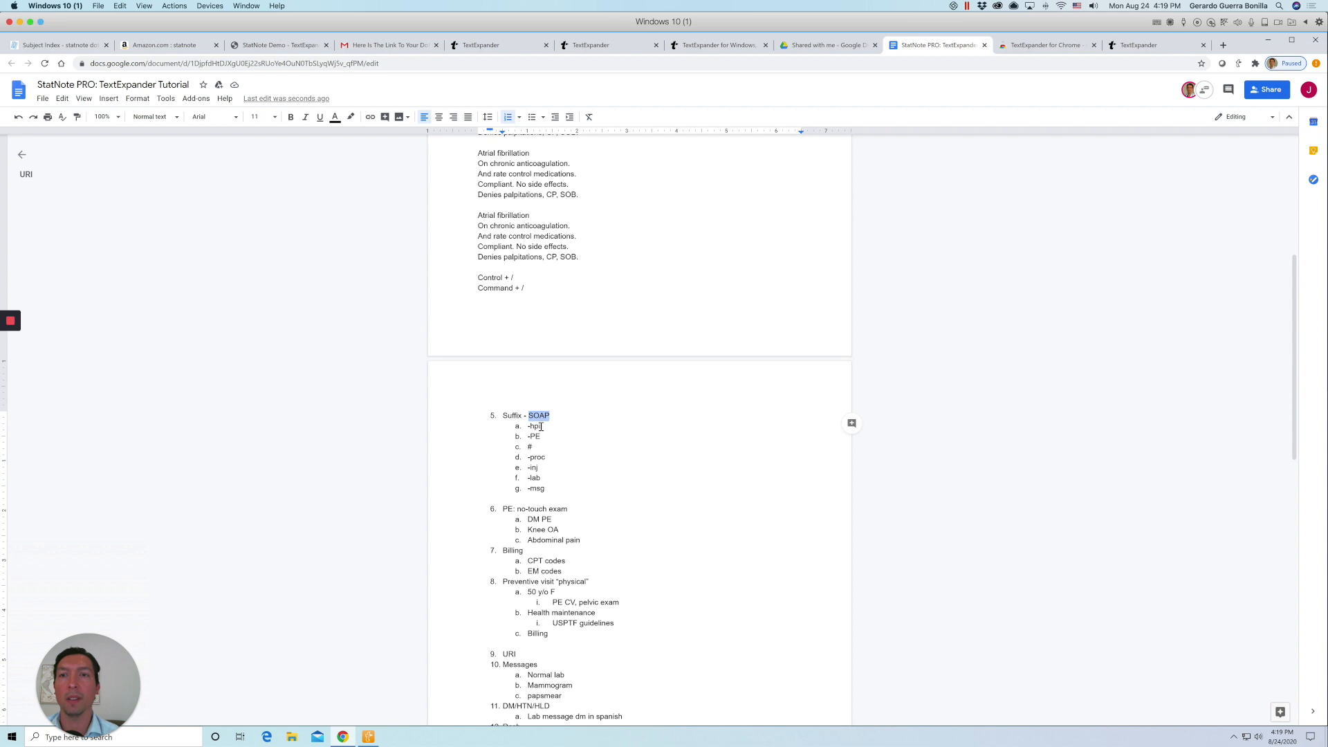
left_click(541, 427)
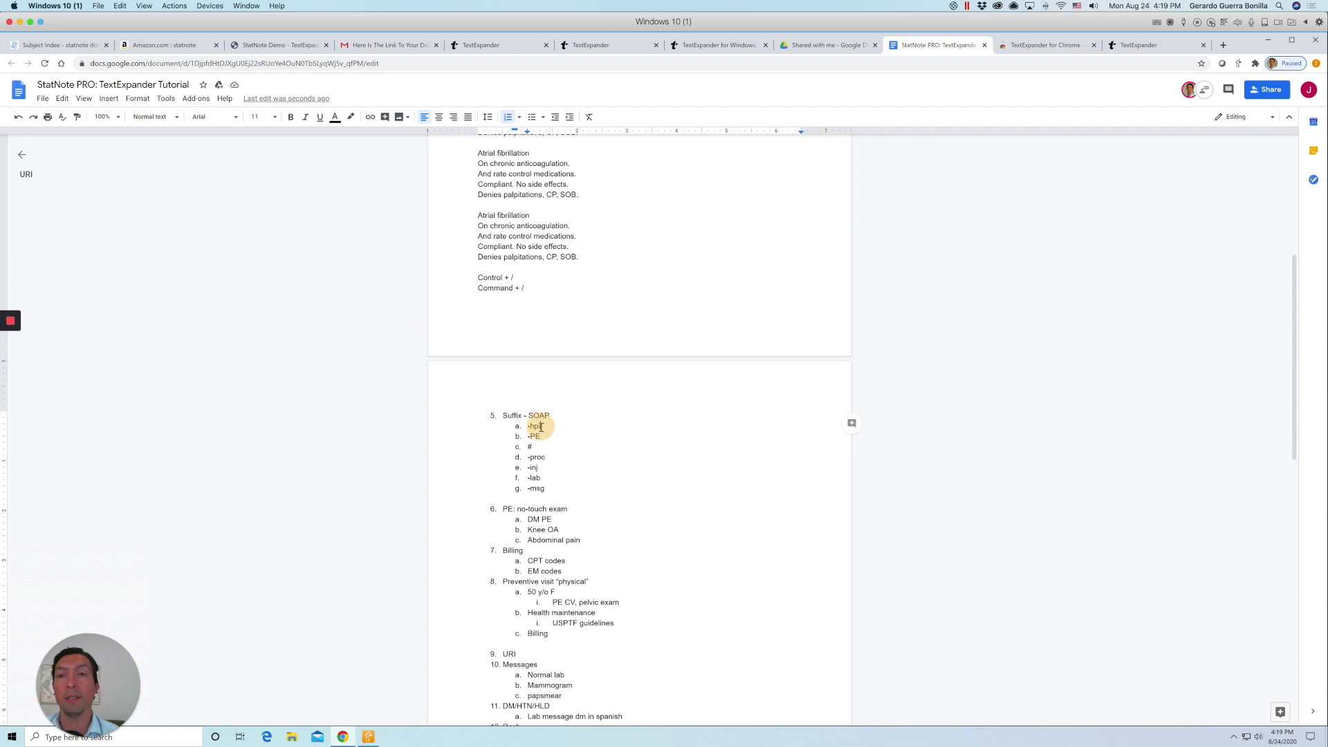
left_click_drag(542, 427, 530, 428)
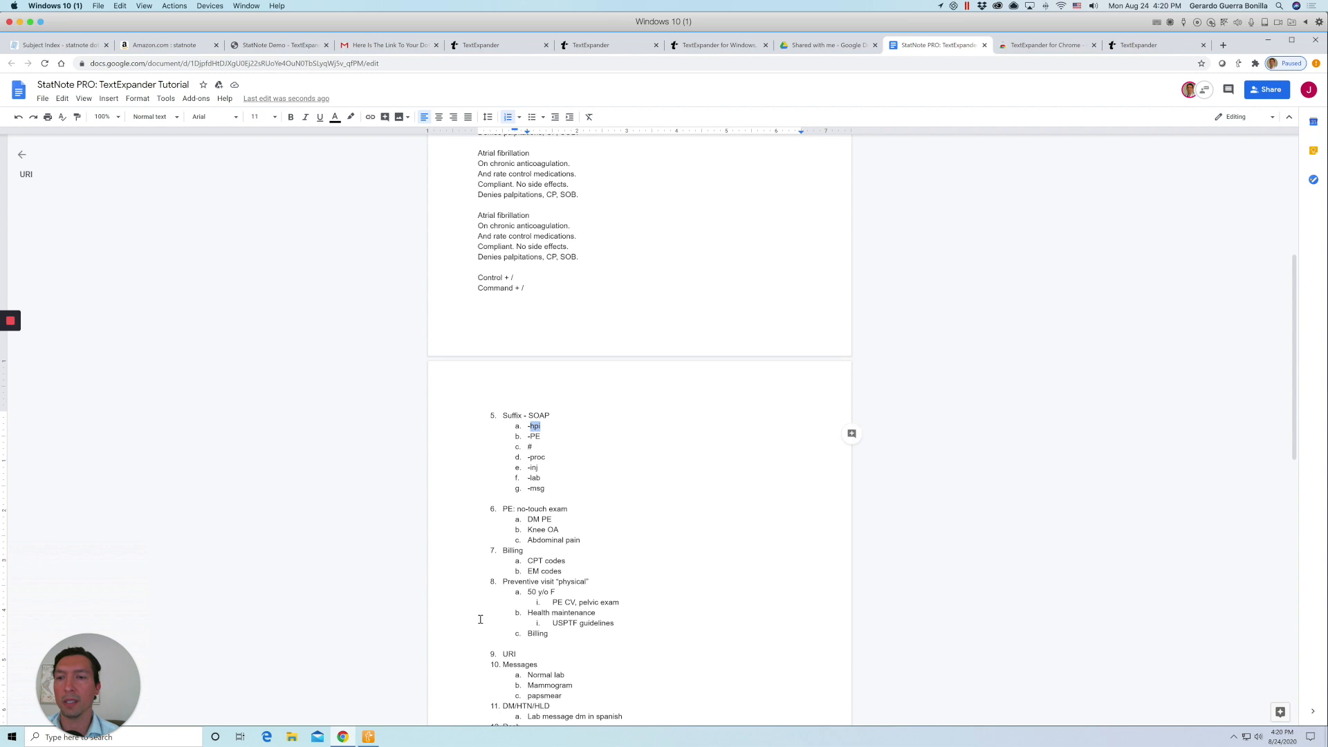
Switch to the TextExpander app, filter the snippets by "hpi", and clear the filter.
left_click(368, 738)
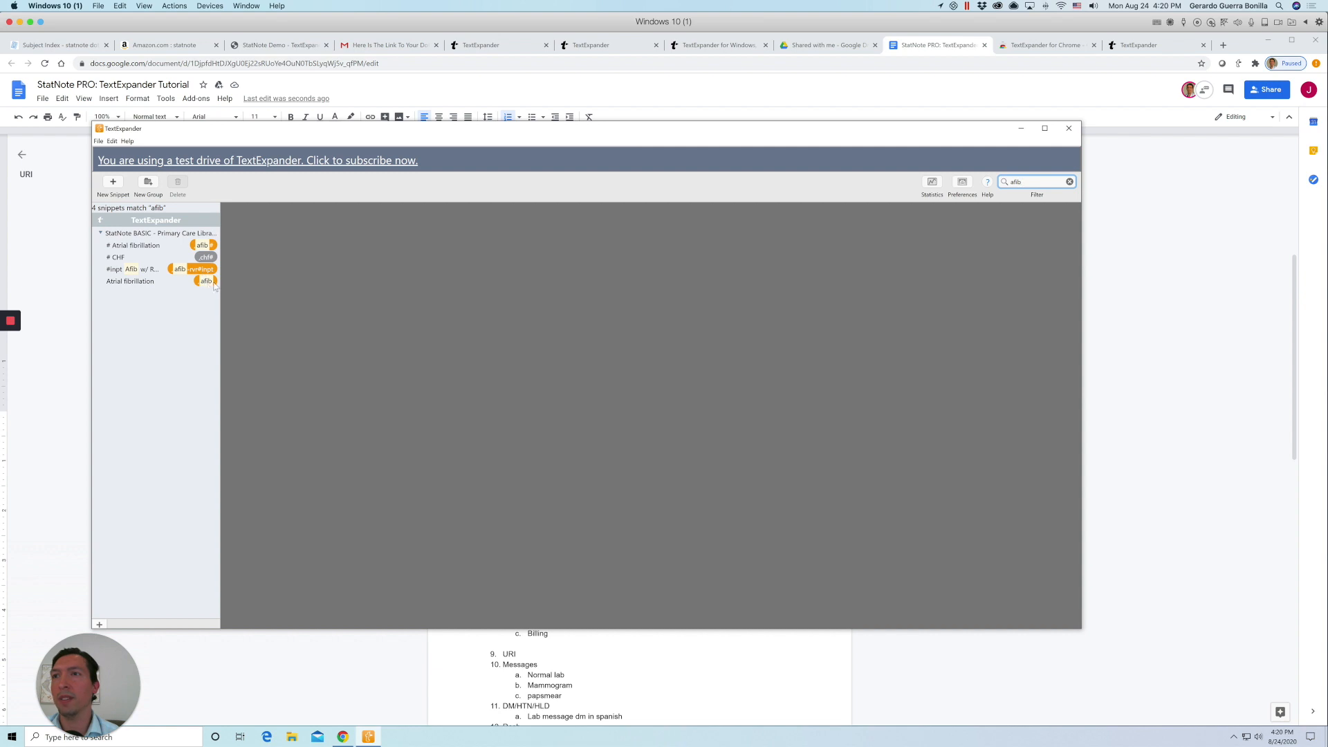
double_click(1025, 182)
type("hpi")
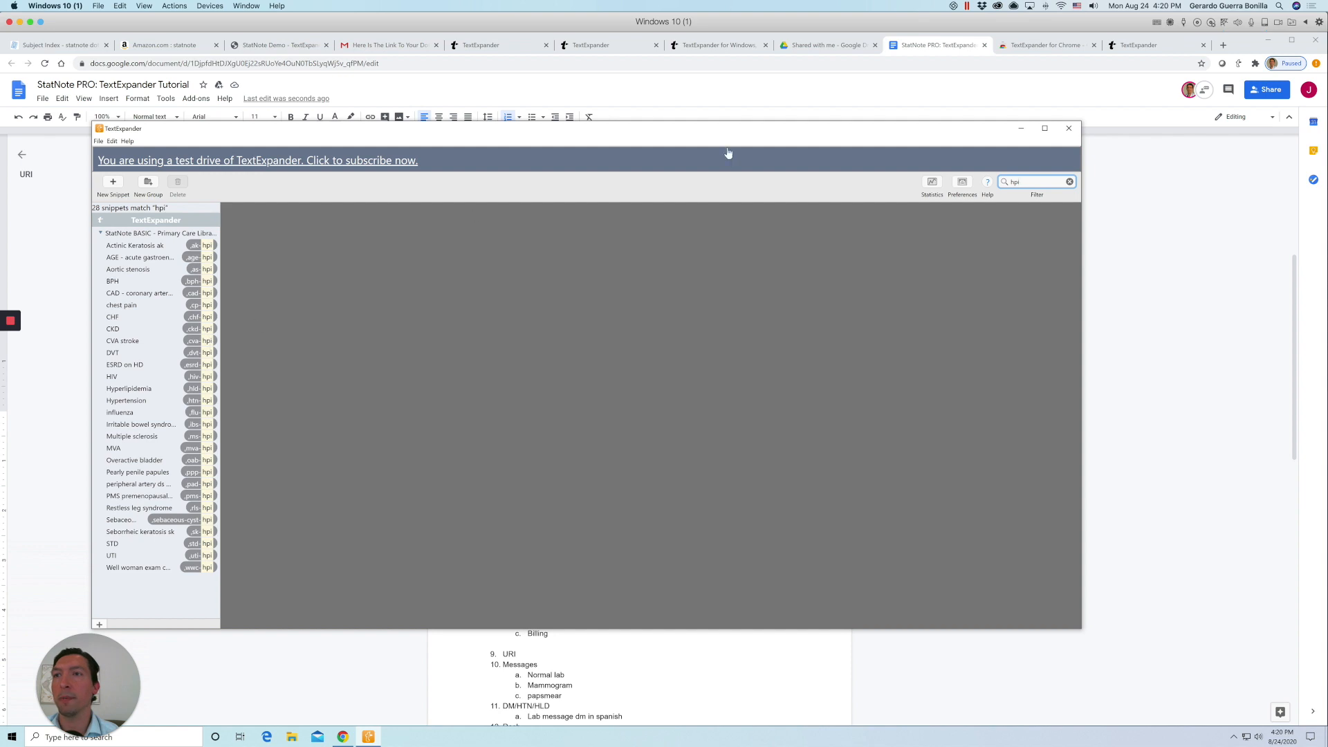
left_click(1069, 182)
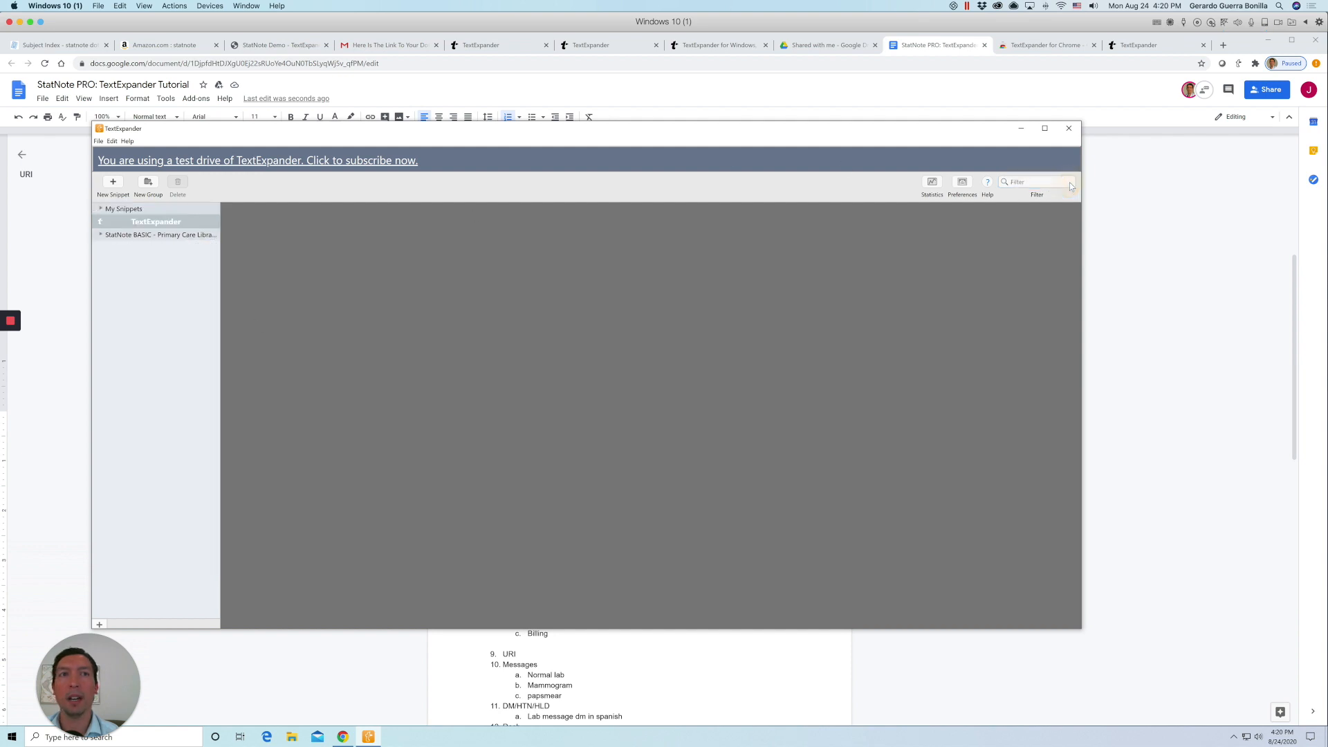
left_click(1046, 182)
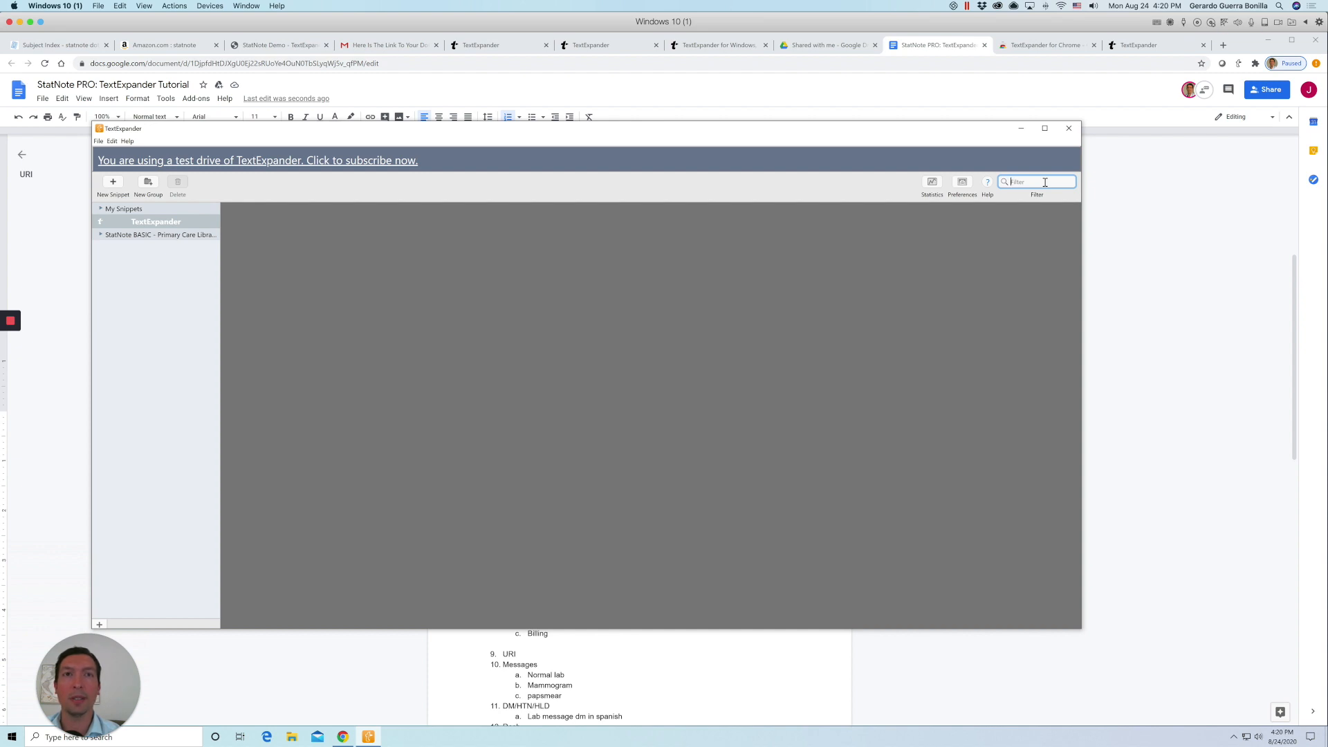
Back in the tutorial document, search the snippets inline for "dm2" below the SOAP suffix list and insert "diabetes po meds dm2" with its default options.
left_click(1121, 247)
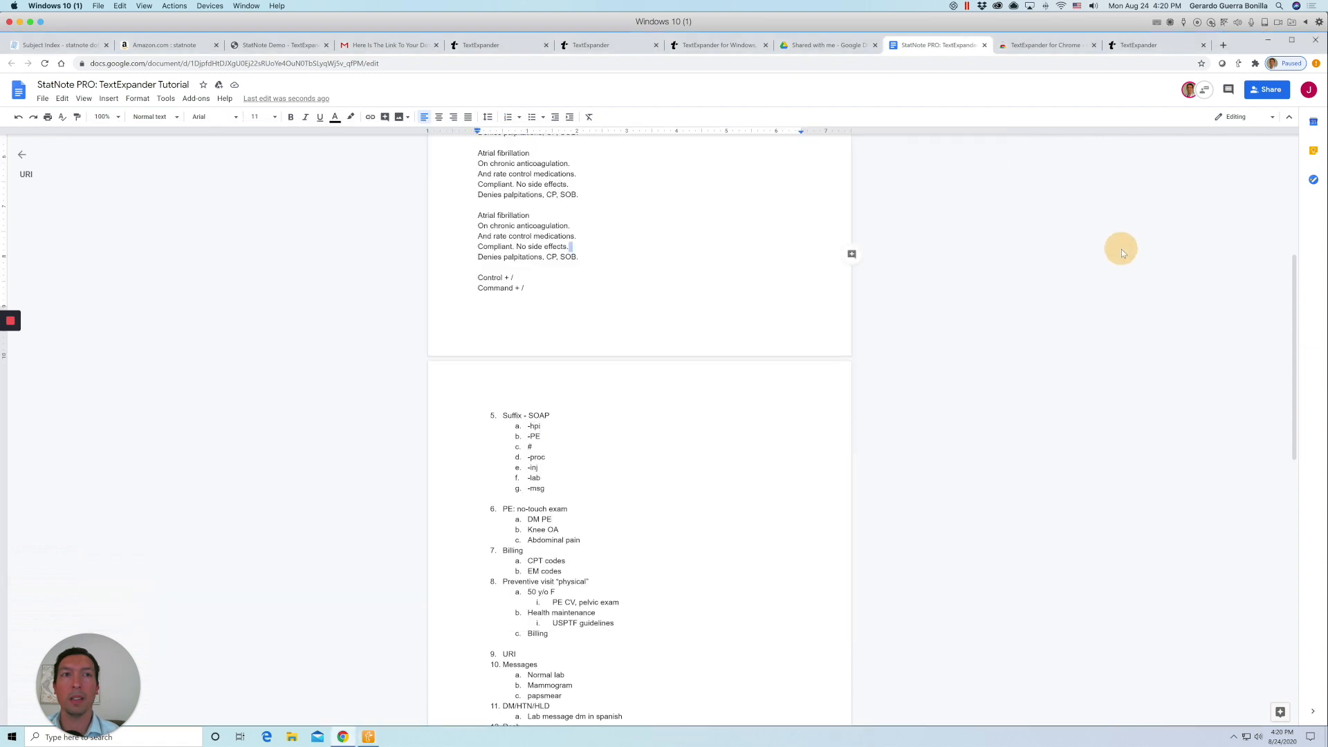
left_click(563, 496)
key("Return")
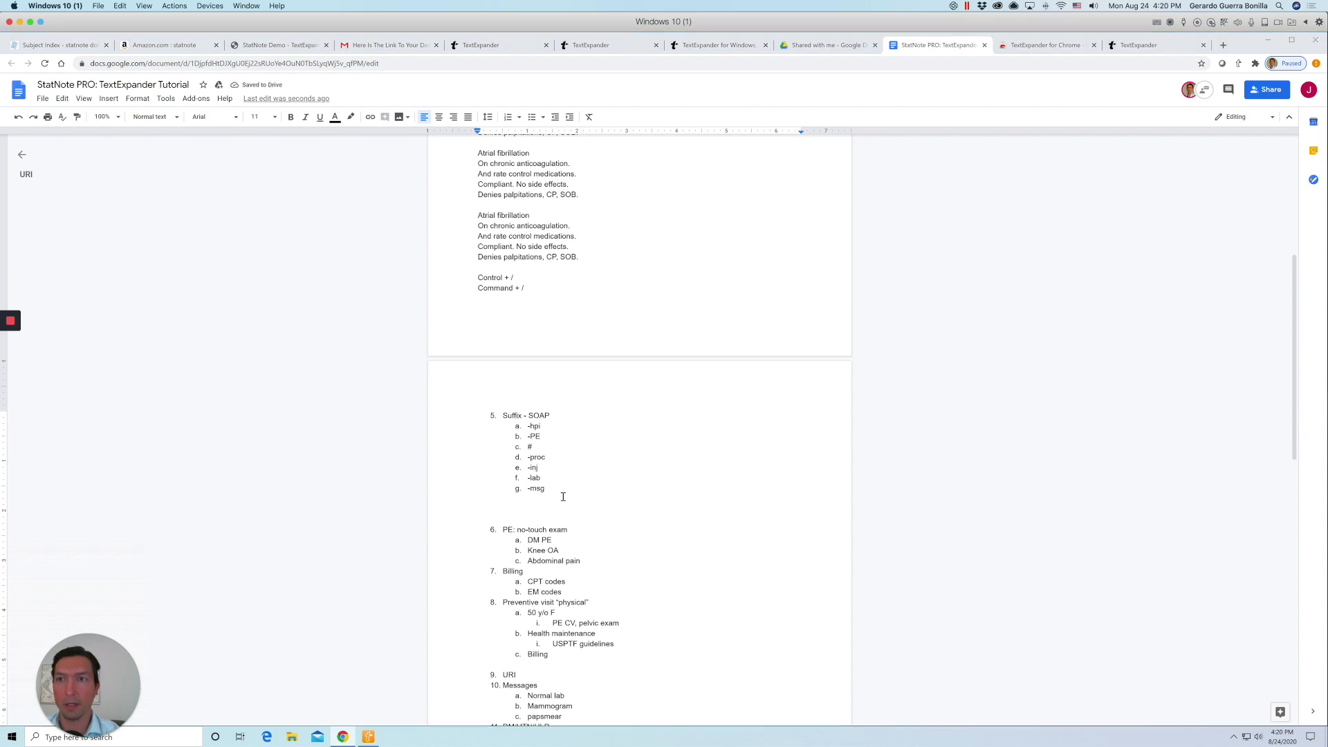
key("ctrl+slash")
type("dm")
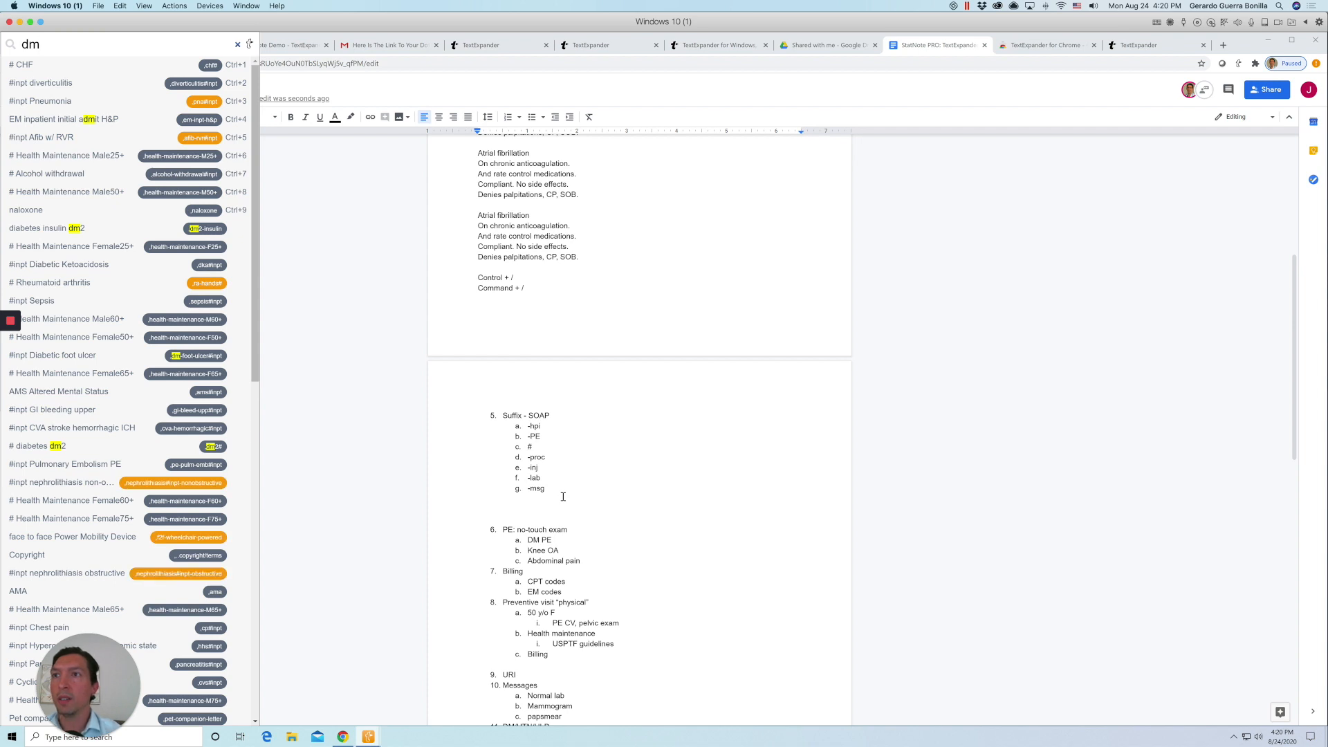
type("2")
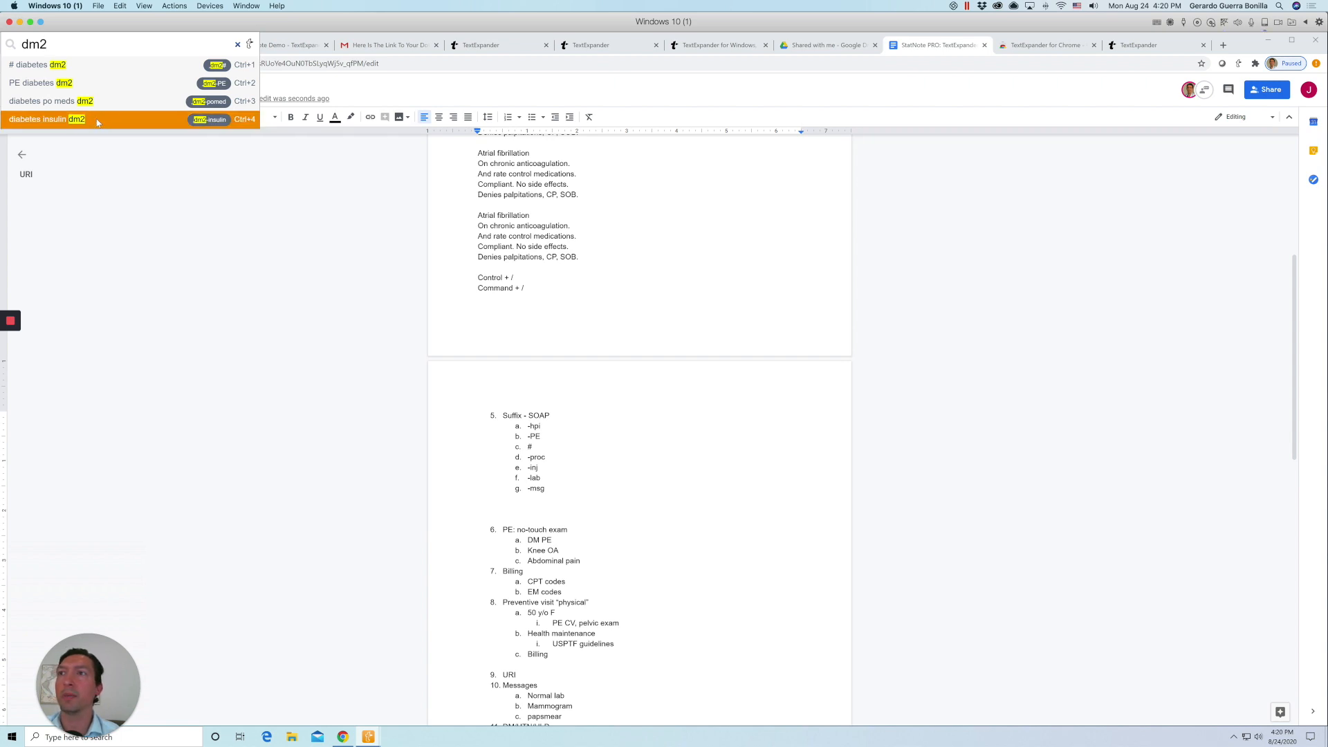
mouse_move(102, 122)
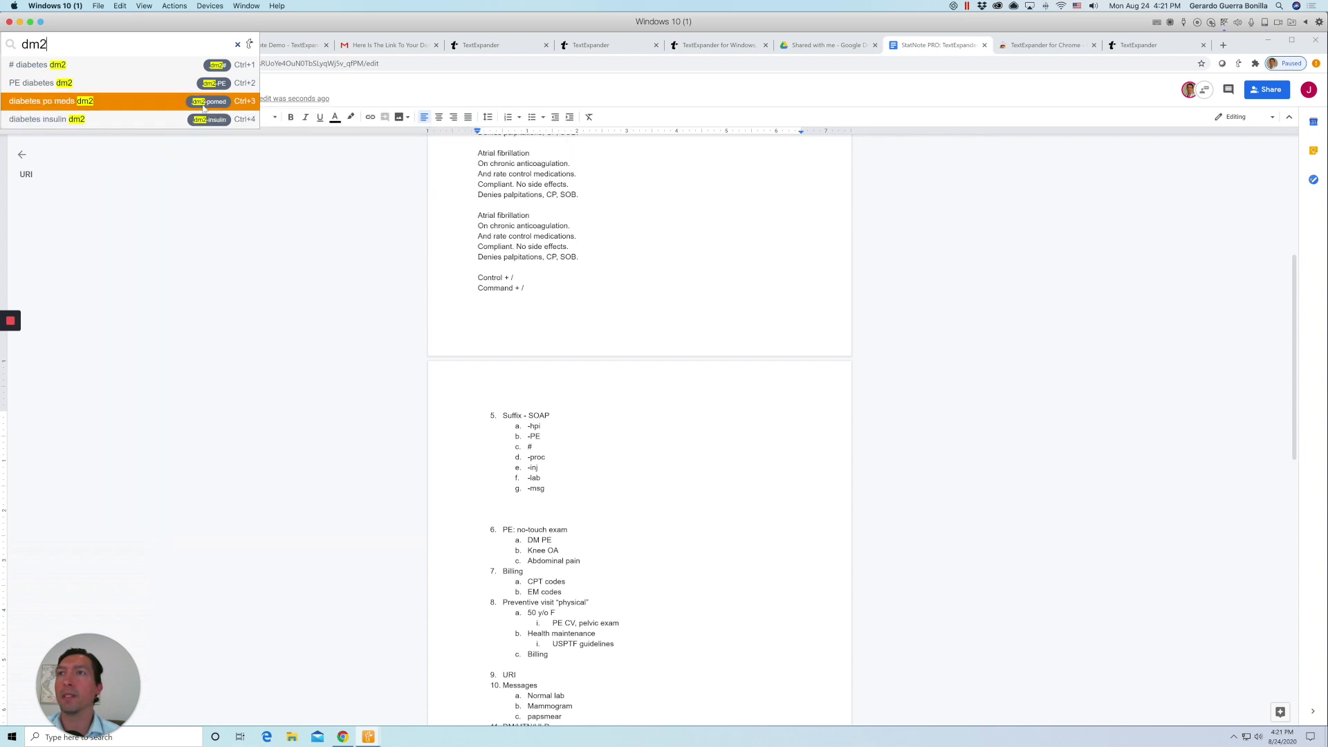
left_click(112, 104)
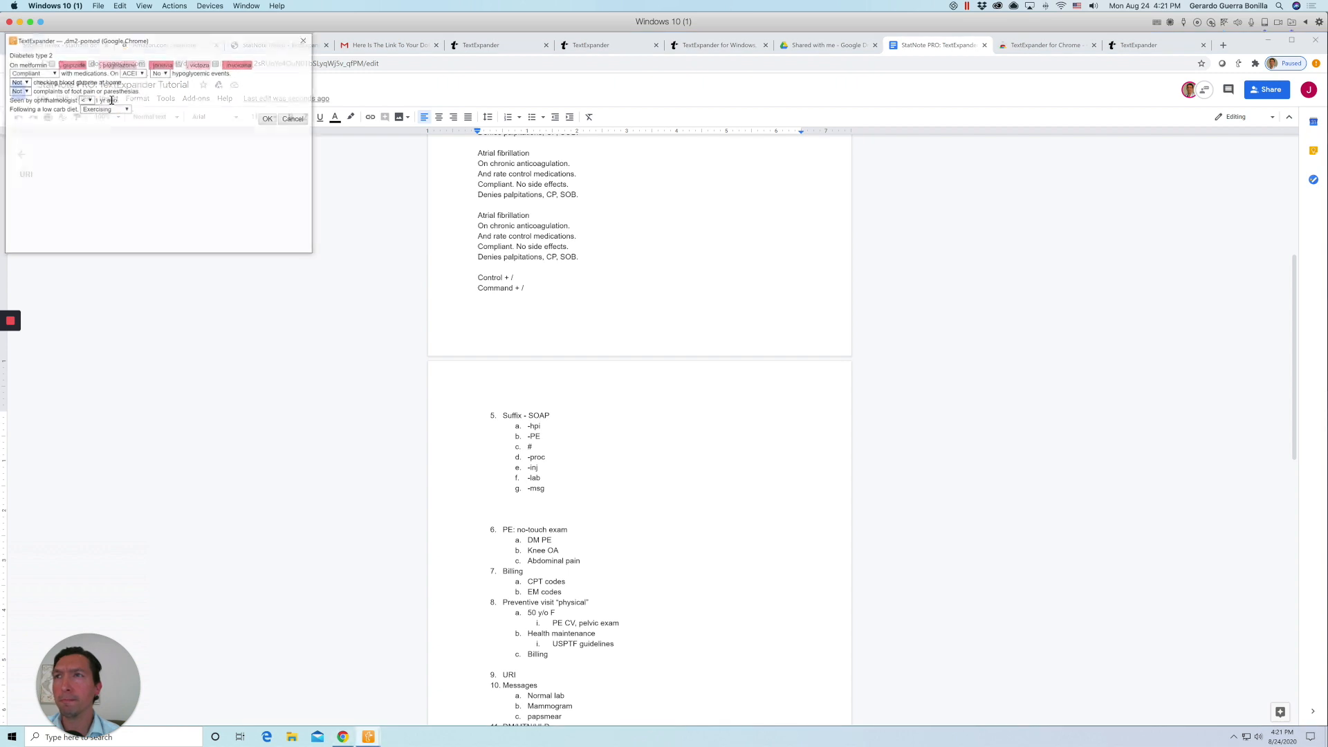
left_click(269, 119)
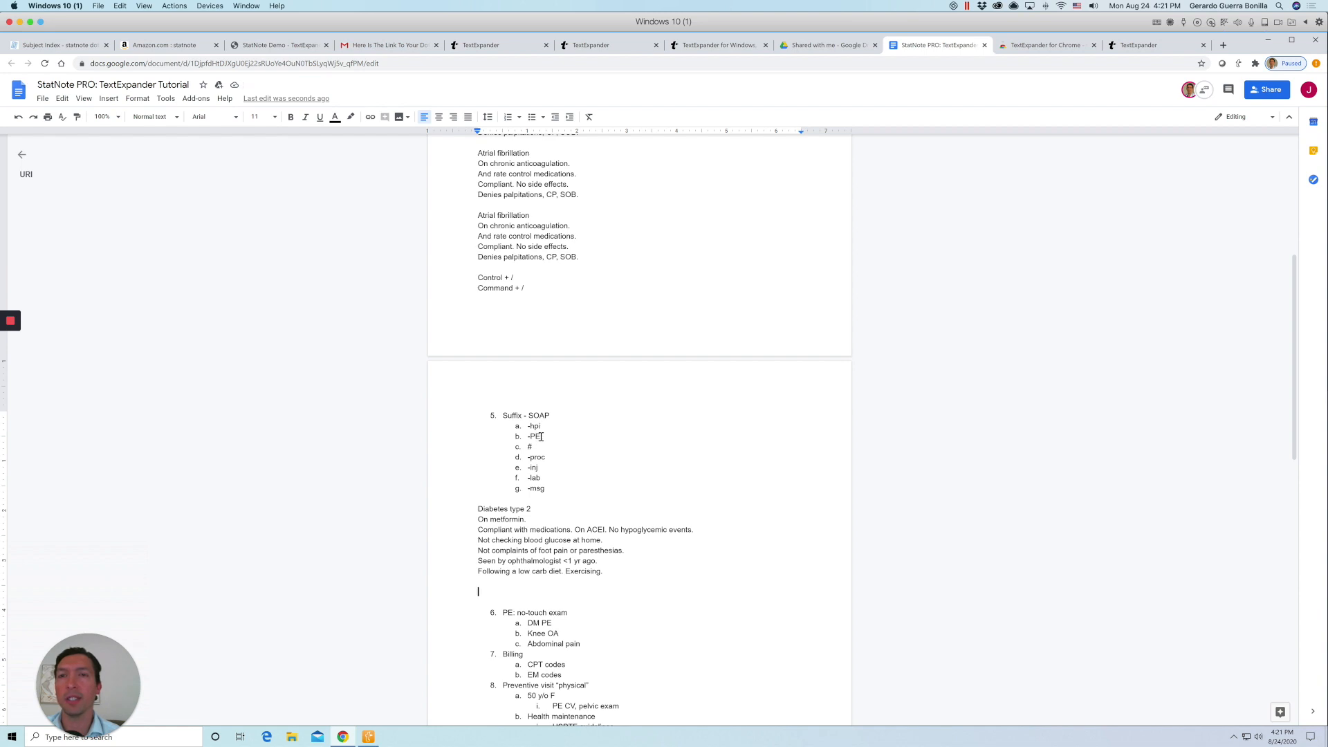
Highlight the "PE" suffix in the outline, and filter the snippets by "pe" in the TextExpander app.
left_click_drag(541, 436, 531, 437)
left_click(515, 589)
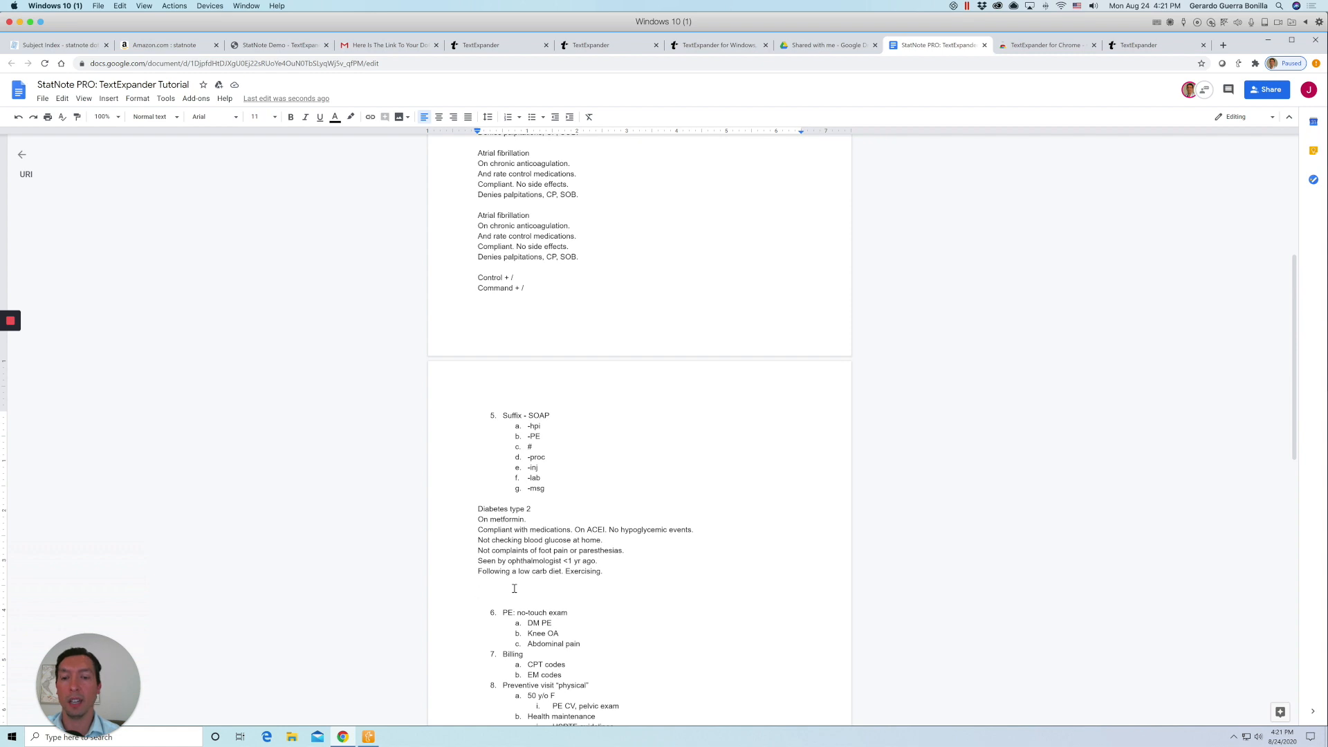
key("super+slash")
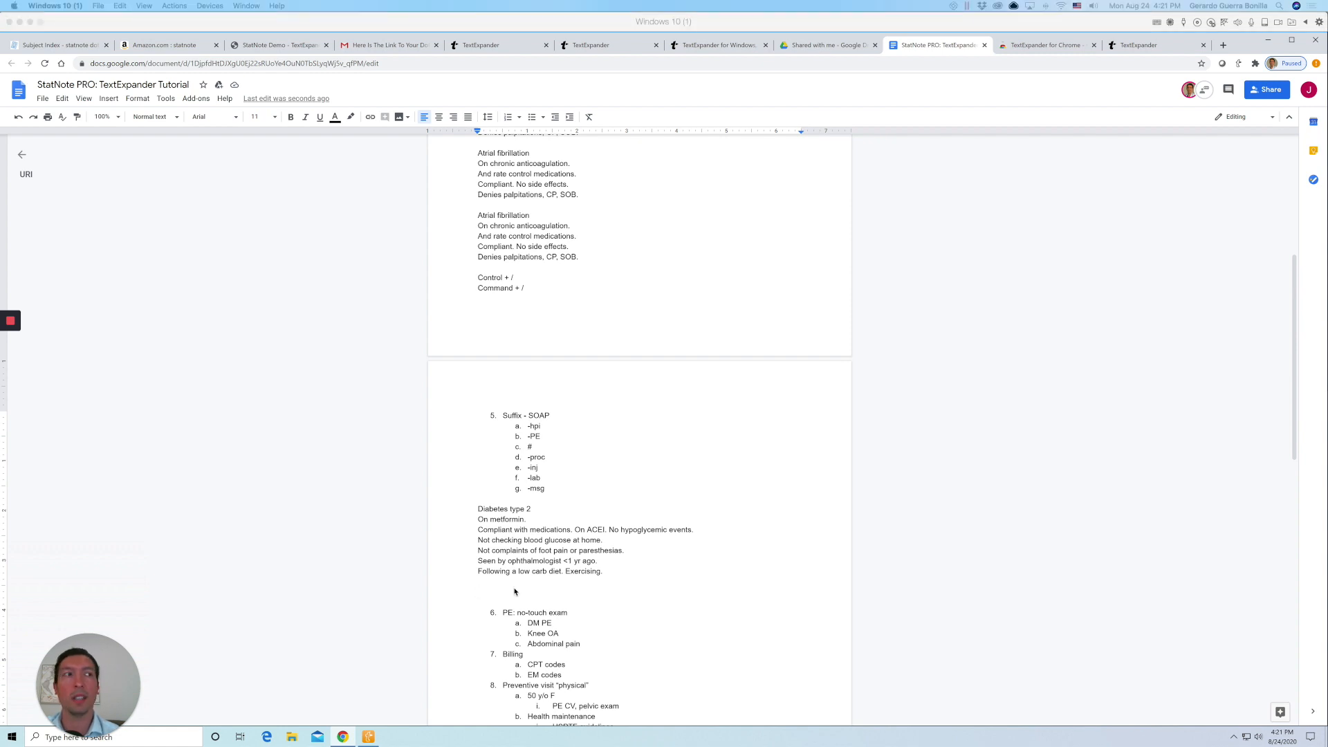
left_click(514, 592)
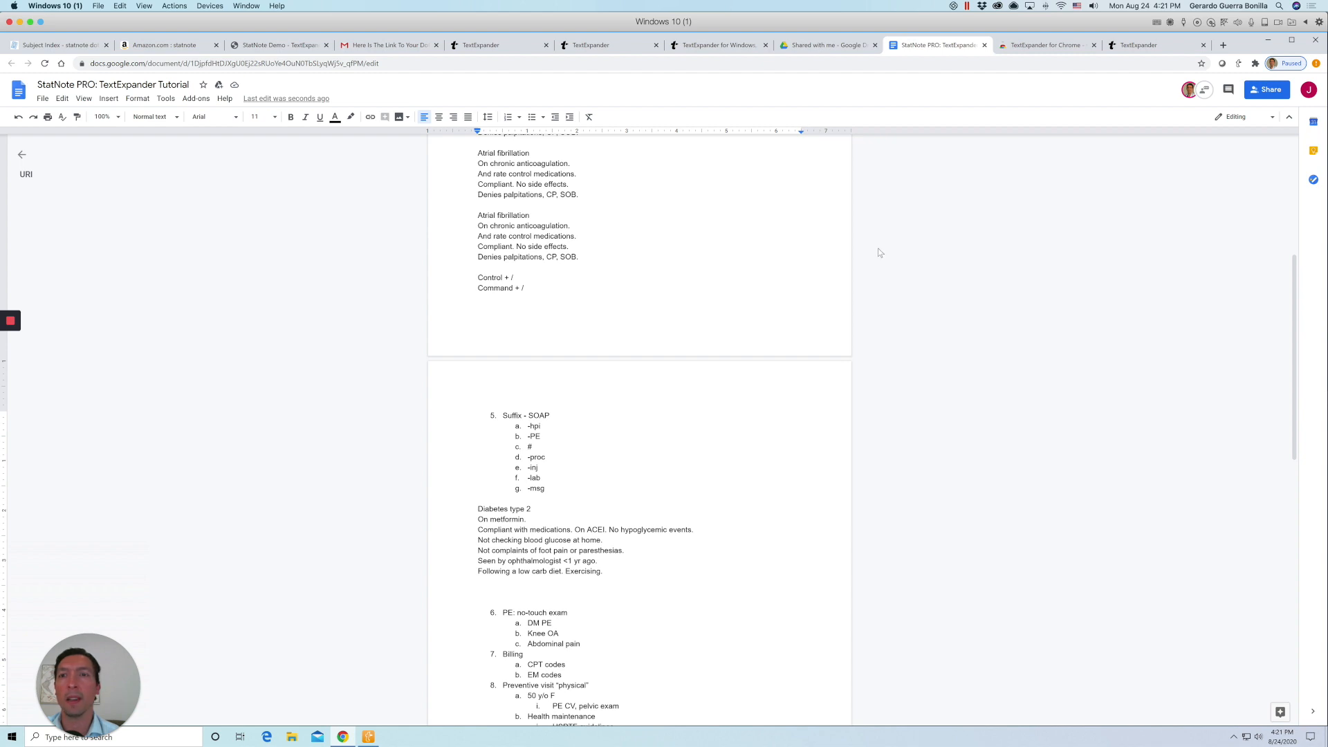
key("super+Tab")
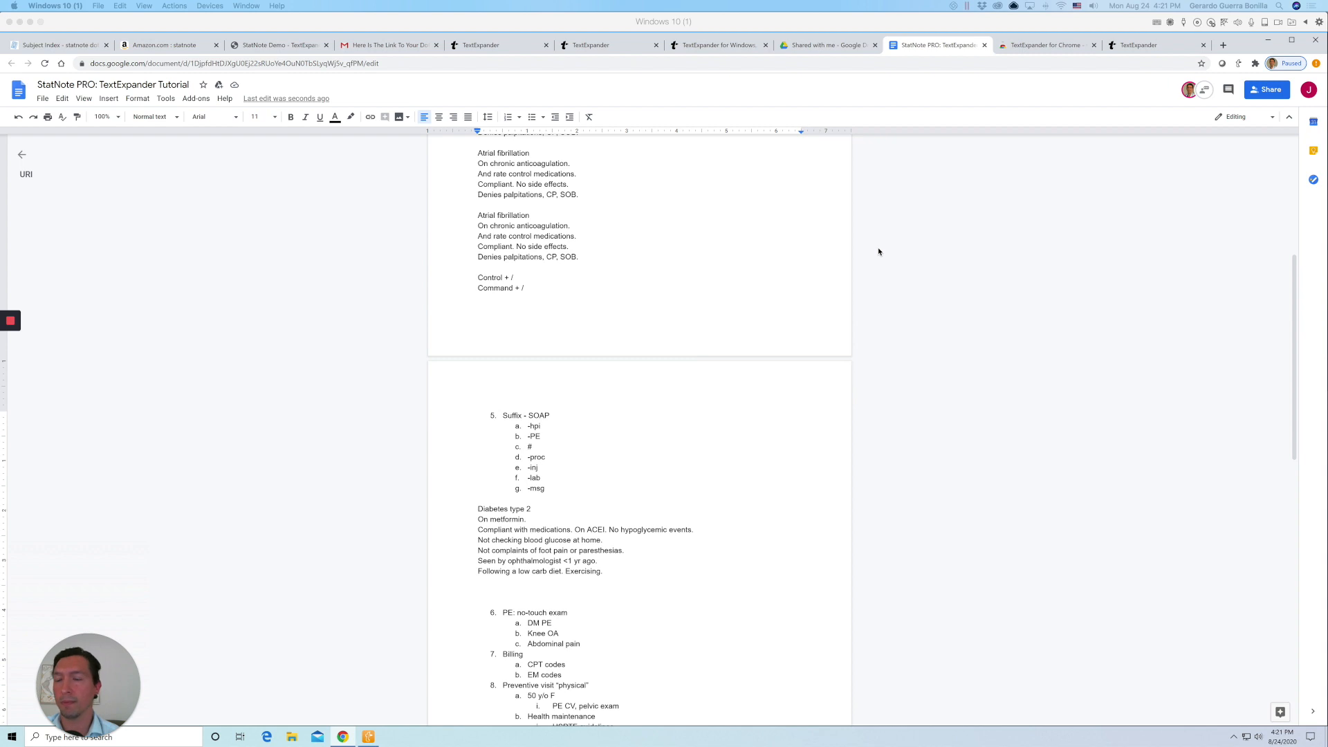
left_click(367, 737)
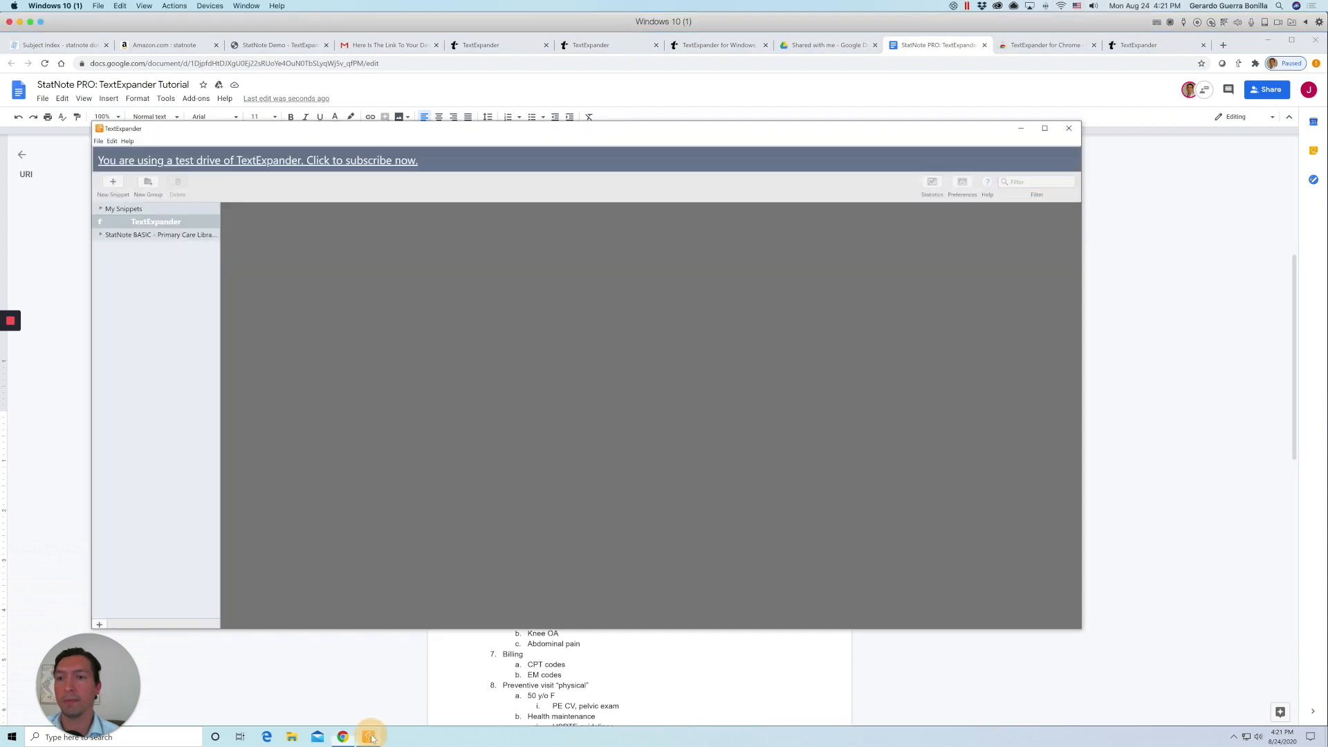
type("pe")
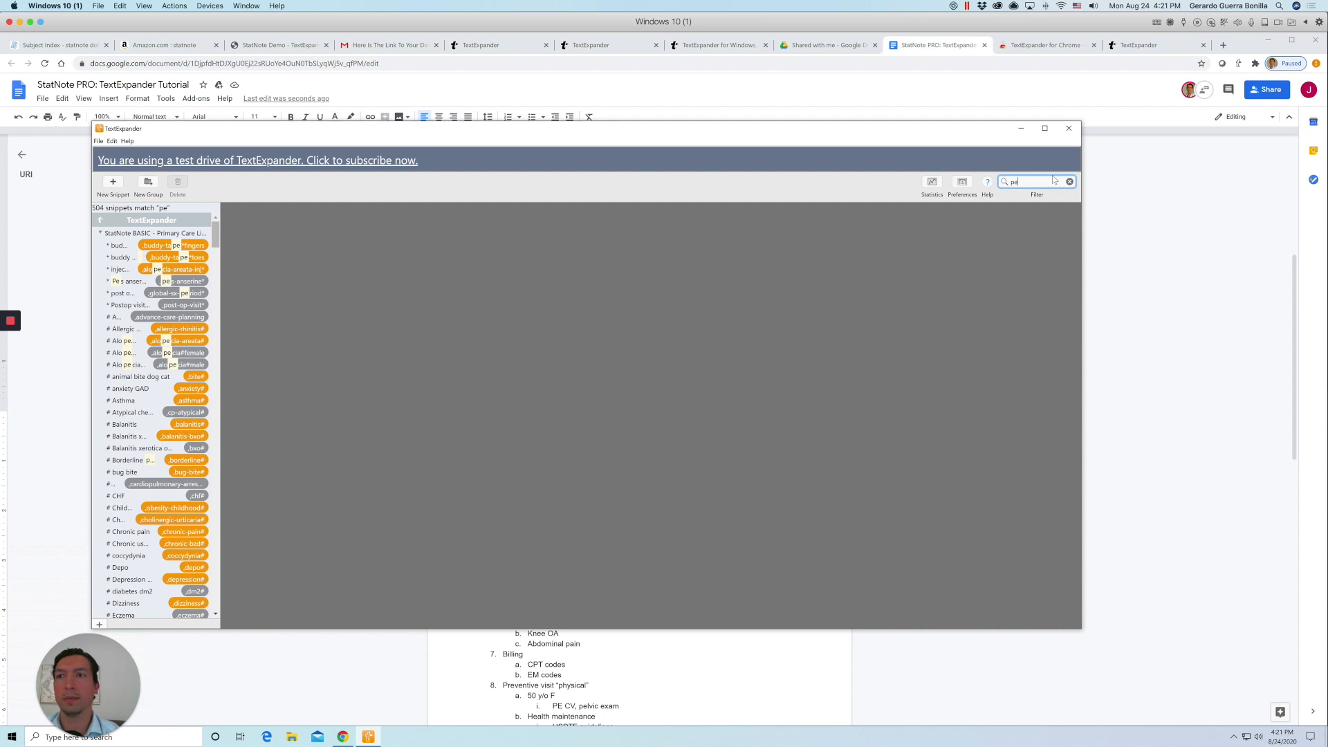
left_click(654, 665)
Delete the inserted Diabetes type 2 text and the extra blank line below the SOAP suffix list in the tutorial document.
left_click(563, 586)
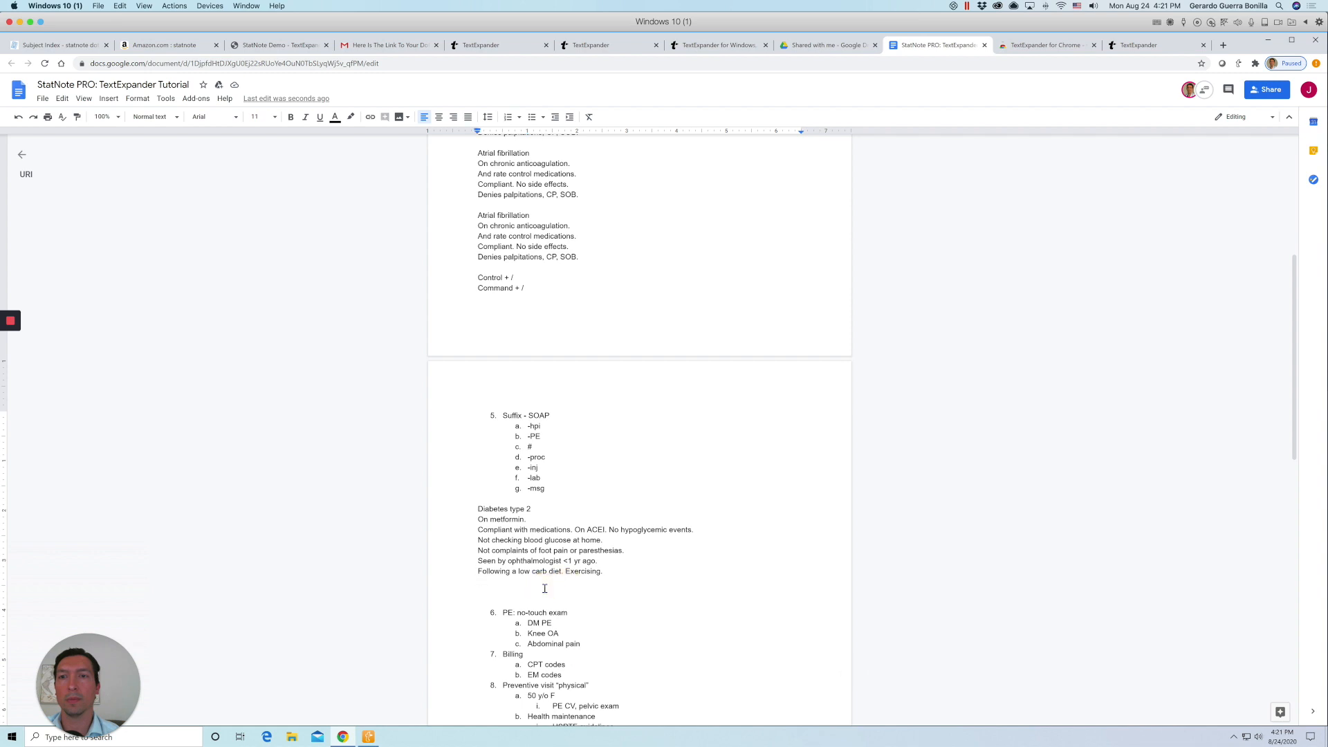
left_click_drag(606, 573, 471, 509)
key("BackSpace")
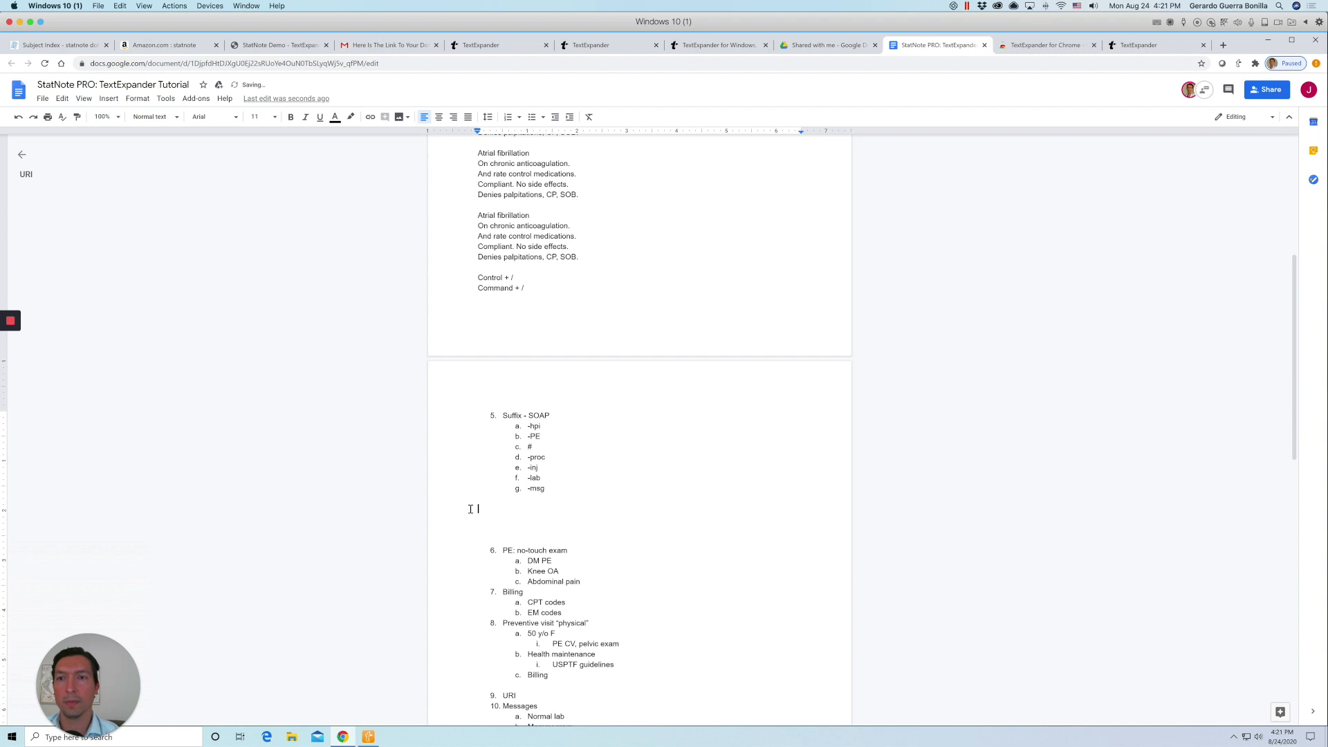
key("BackSpace")
key("BackSpace")
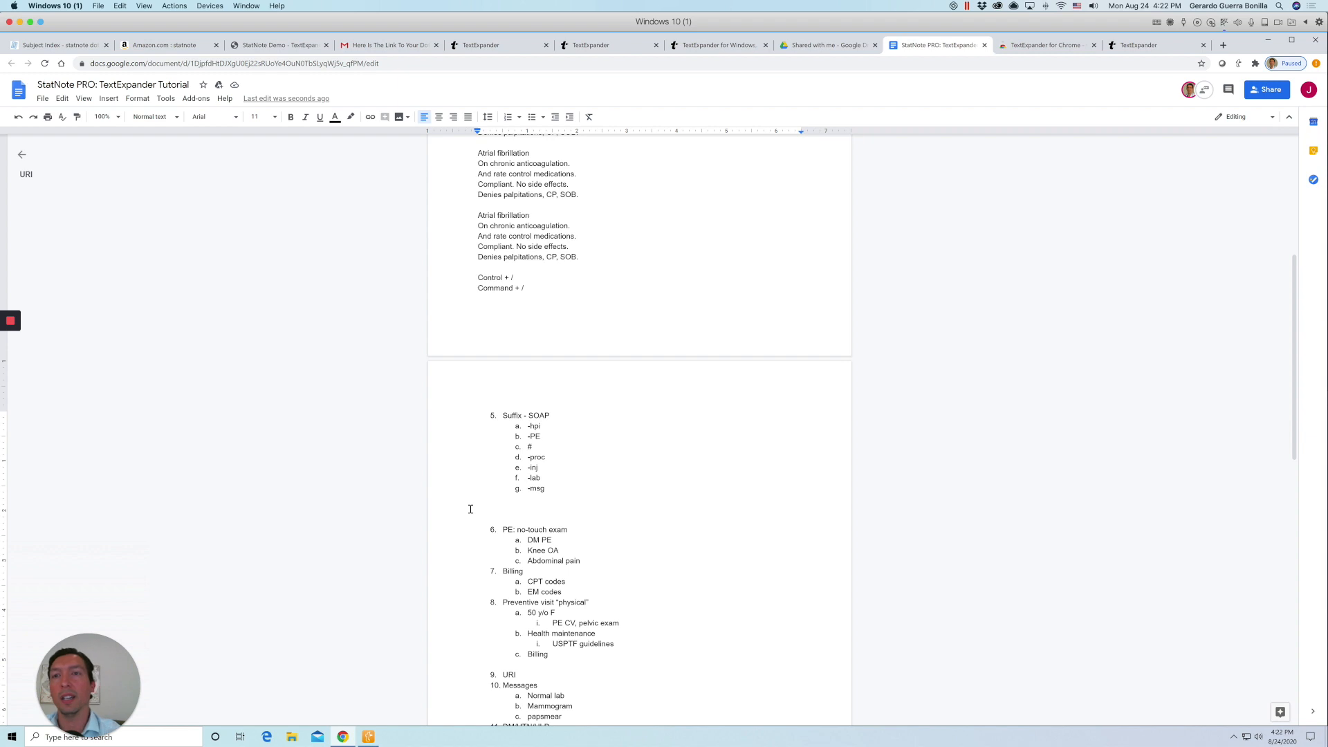
Highlight the "#", "proc", "inj" and "lab" suffixes one after another in the SOAP list.
left_click(533, 446)
double_click(532, 446)
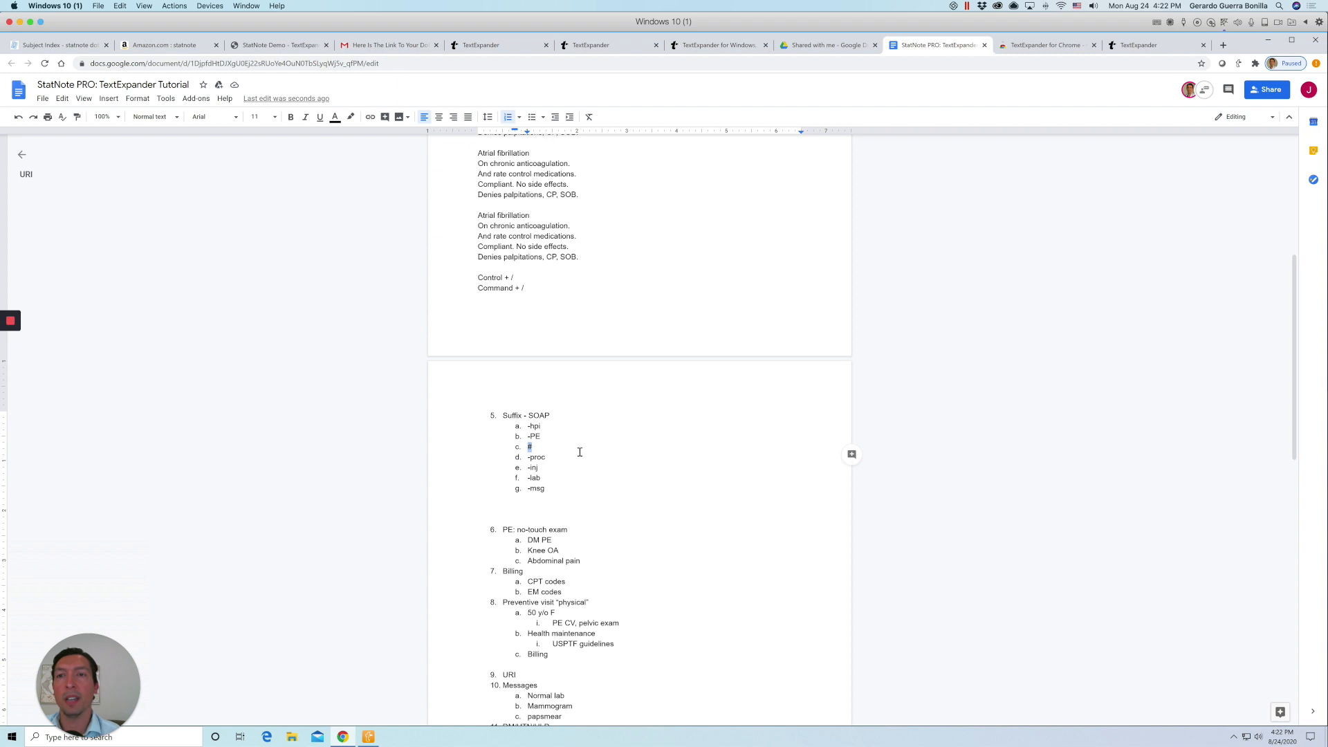
left_click(531, 458)
left_click_drag(531, 458, 563, 460)
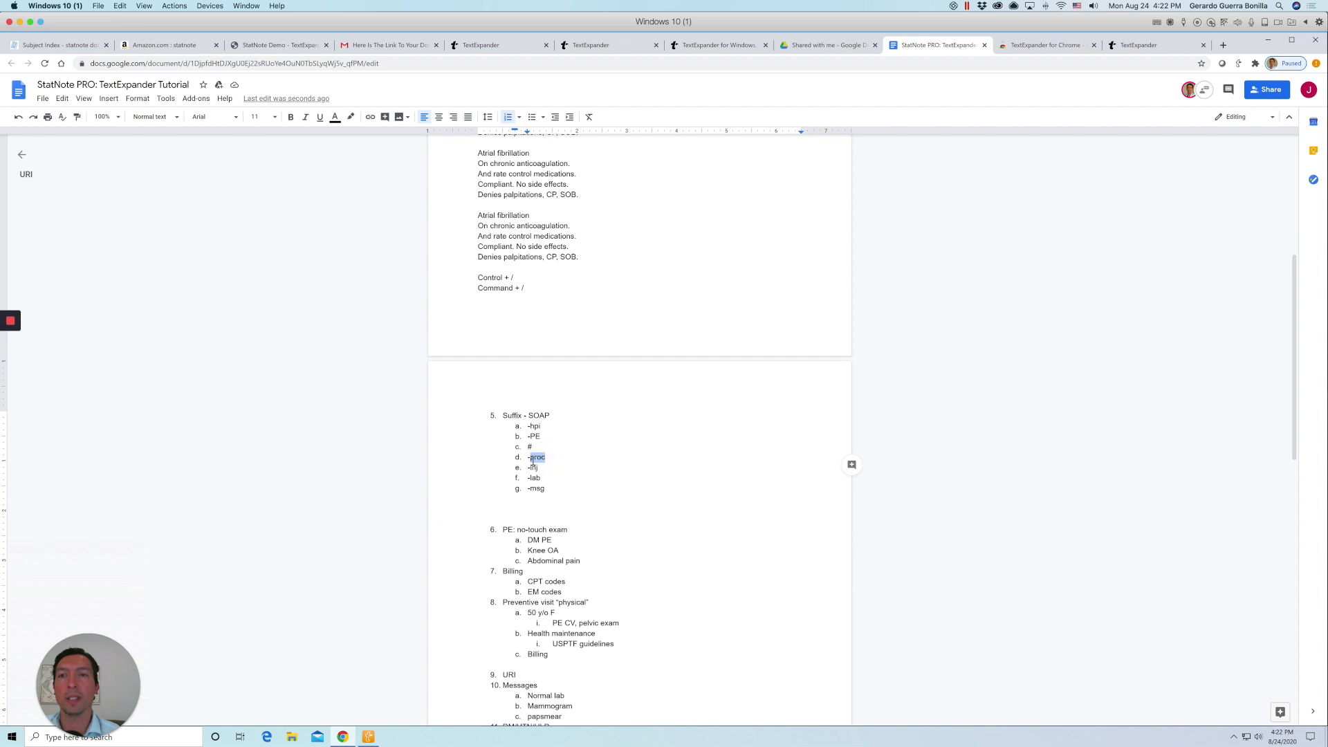
double_click(535, 468)
double_click(537, 478)
Add blank lines below "Abdominal pain", search the snippets inline for "pe-ad", and insert "PE adult xshort (no-touch)".
scroll(523, 508, "down", 1)
scroll(523, 507, "down", 3)
left_click(589, 516)
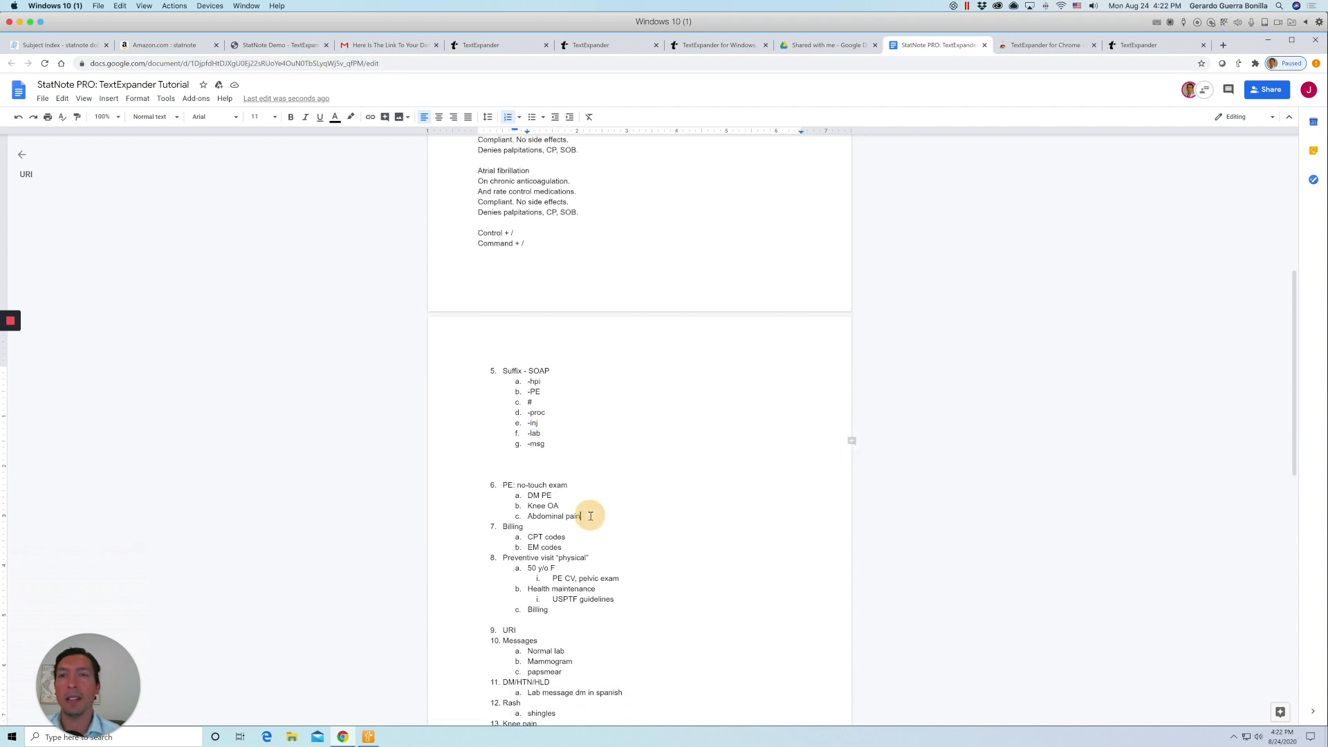
key("Return")
key("Return")
key("Return")
key("Return")
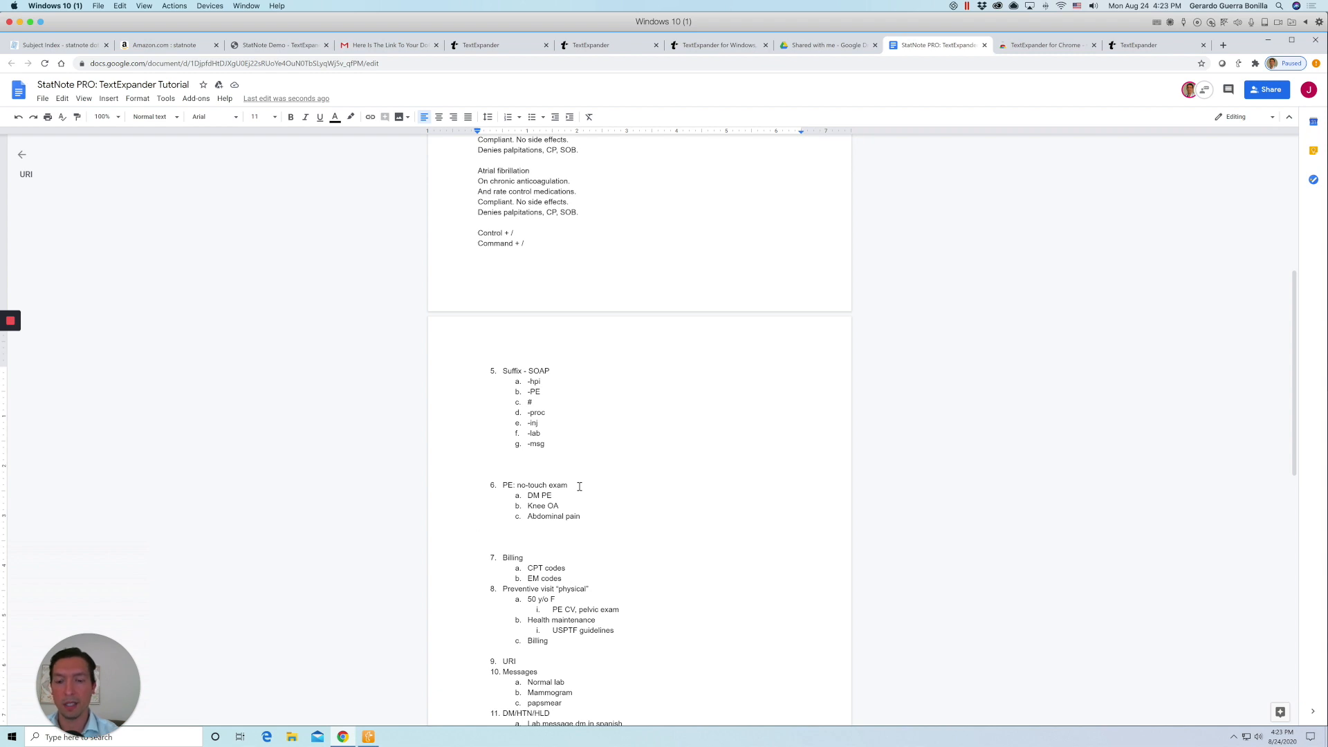
key("ctrl+slash")
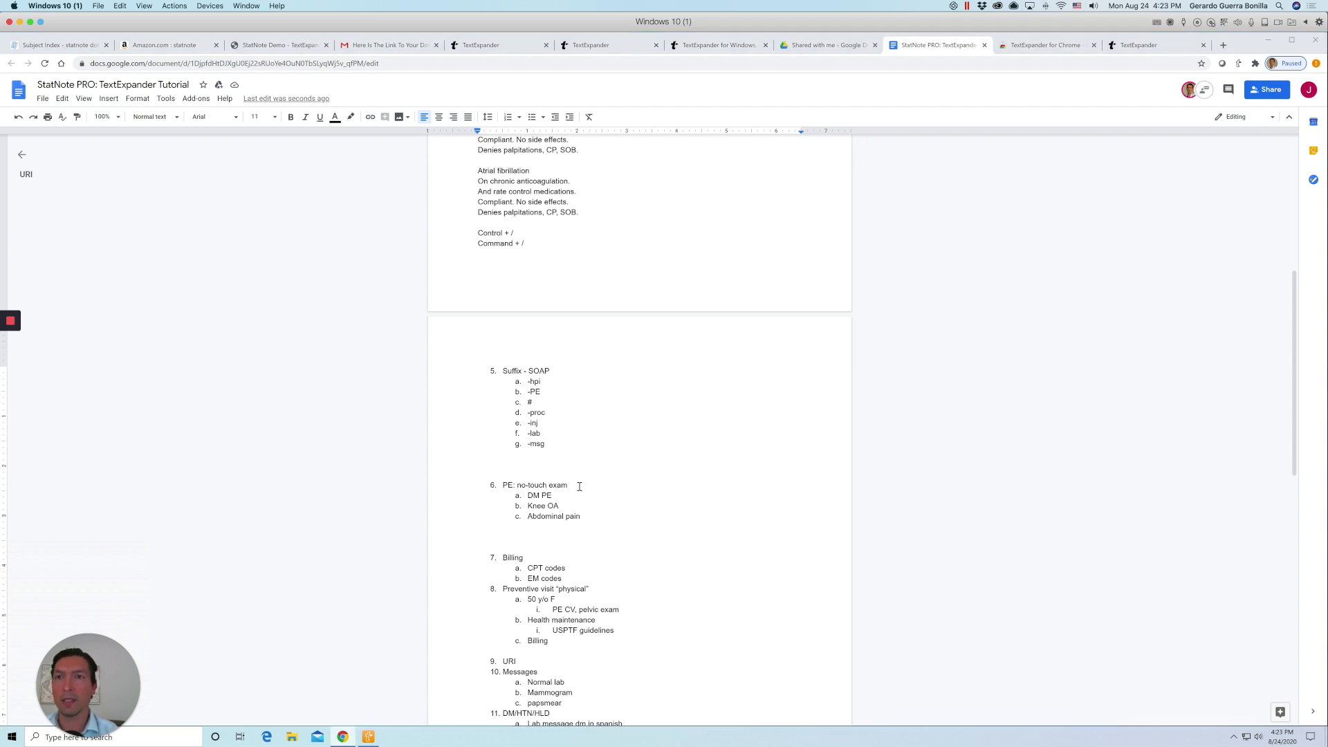
type("pe-ad")
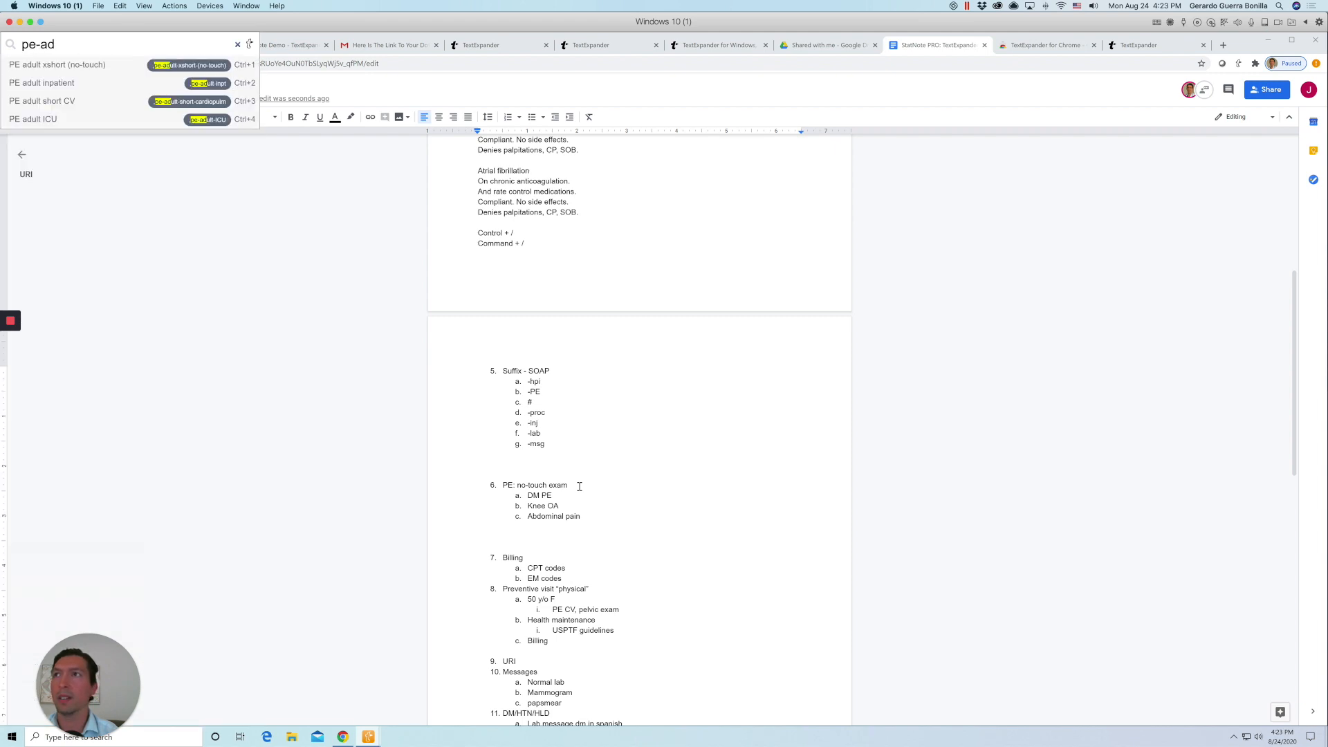
left_click(99, 66)
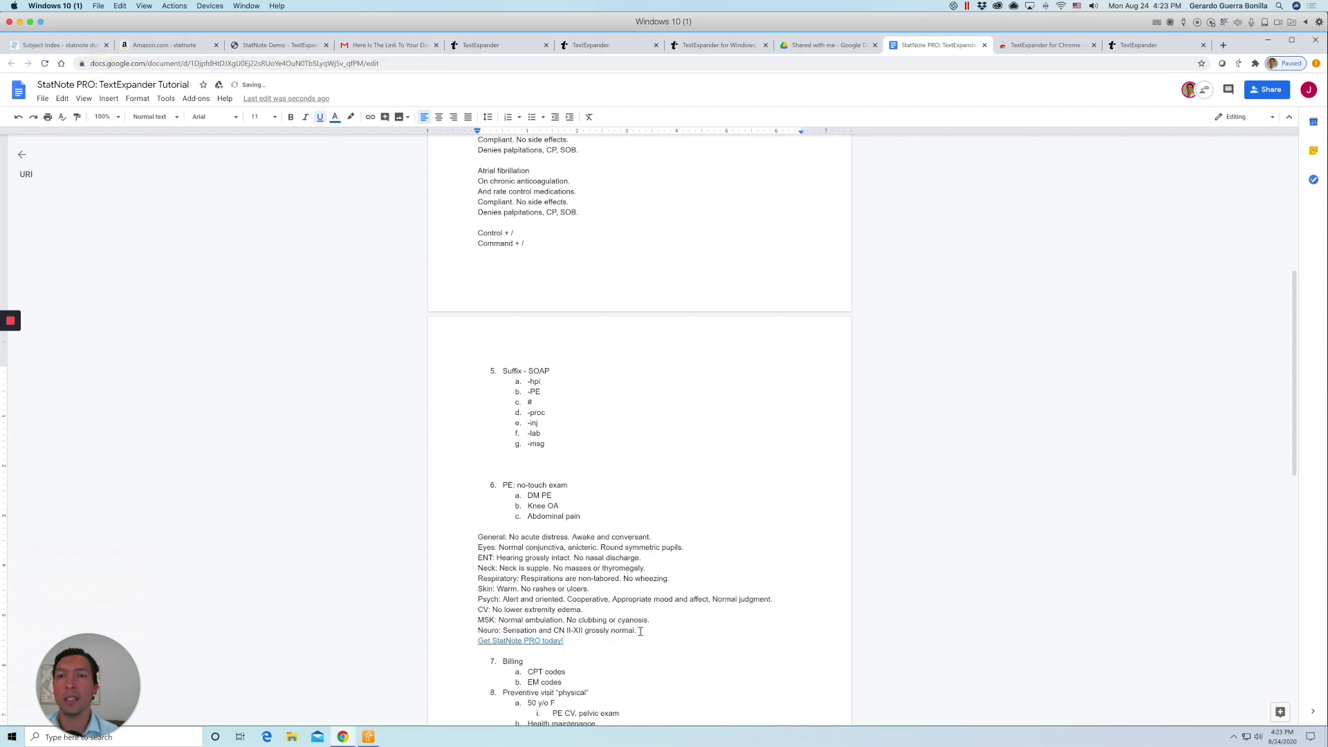
Highlight the inserted no-touch exam from General to Neuro, and check the context options of the "Get StatNote PRO today!" link.
left_click_drag(640, 631, 474, 538)
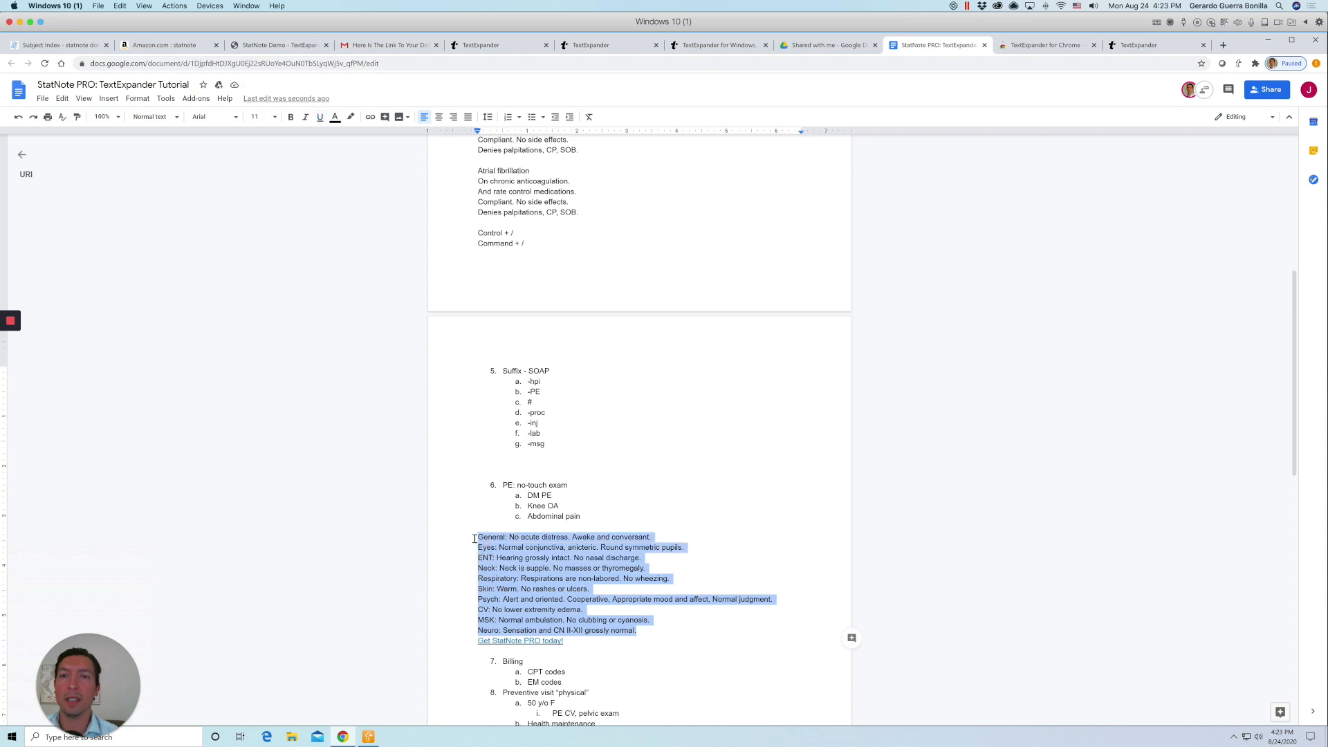
left_click(650, 632)
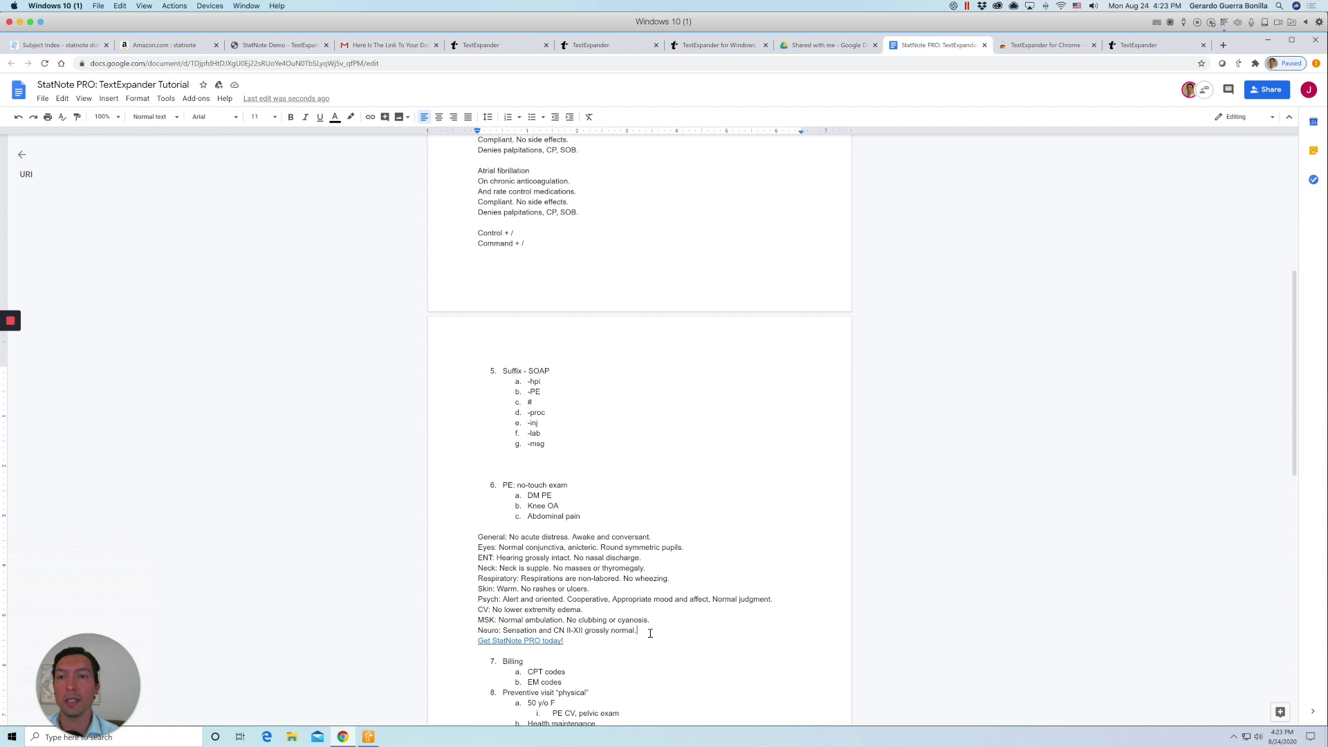
scroll(651, 633, "down", 1)
scroll(651, 633, "down", 1)
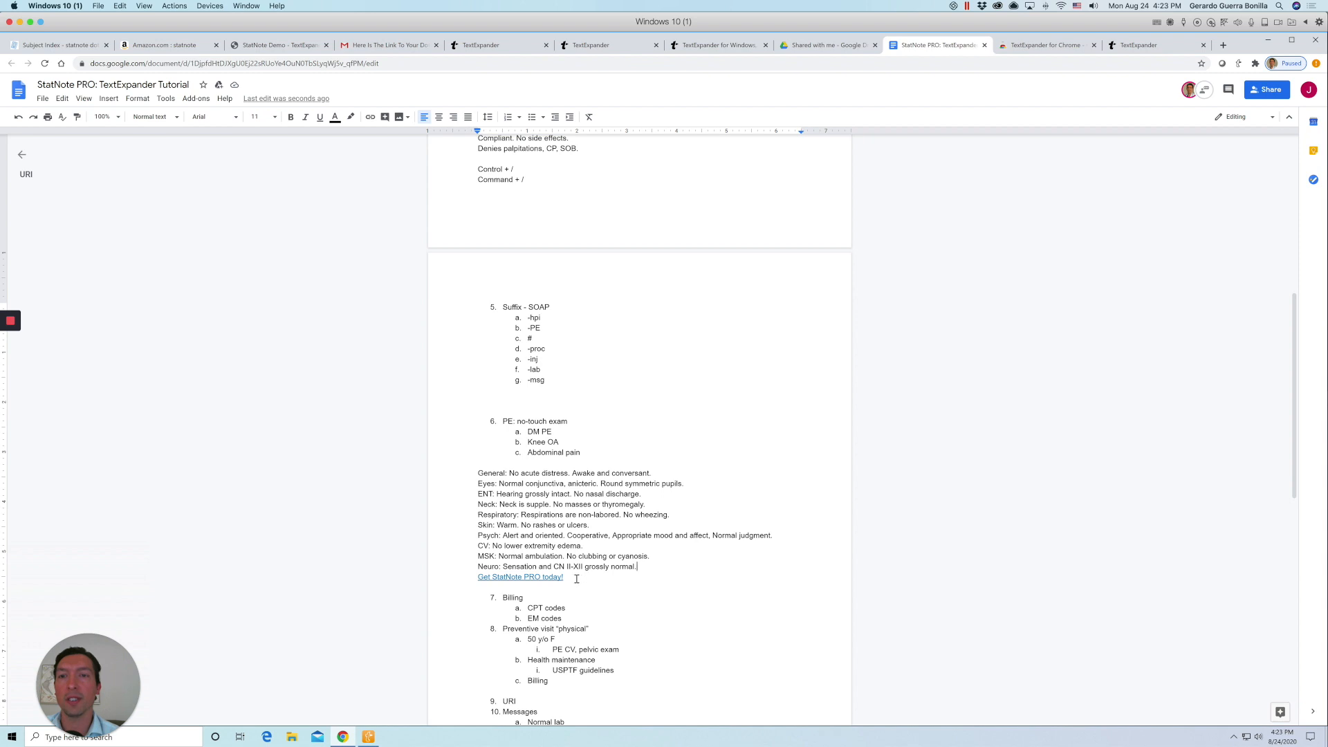
left_click(476, 579)
right_click(476, 578)
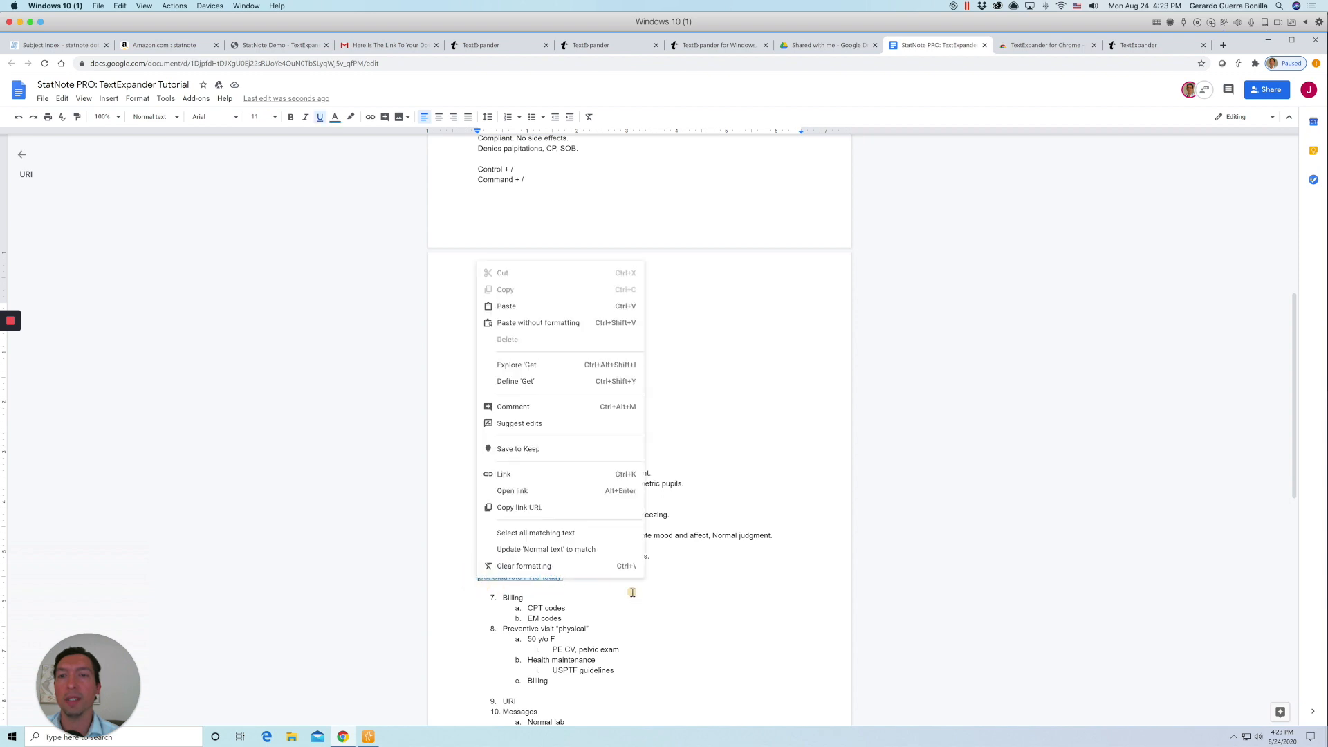
left_click(632, 591)
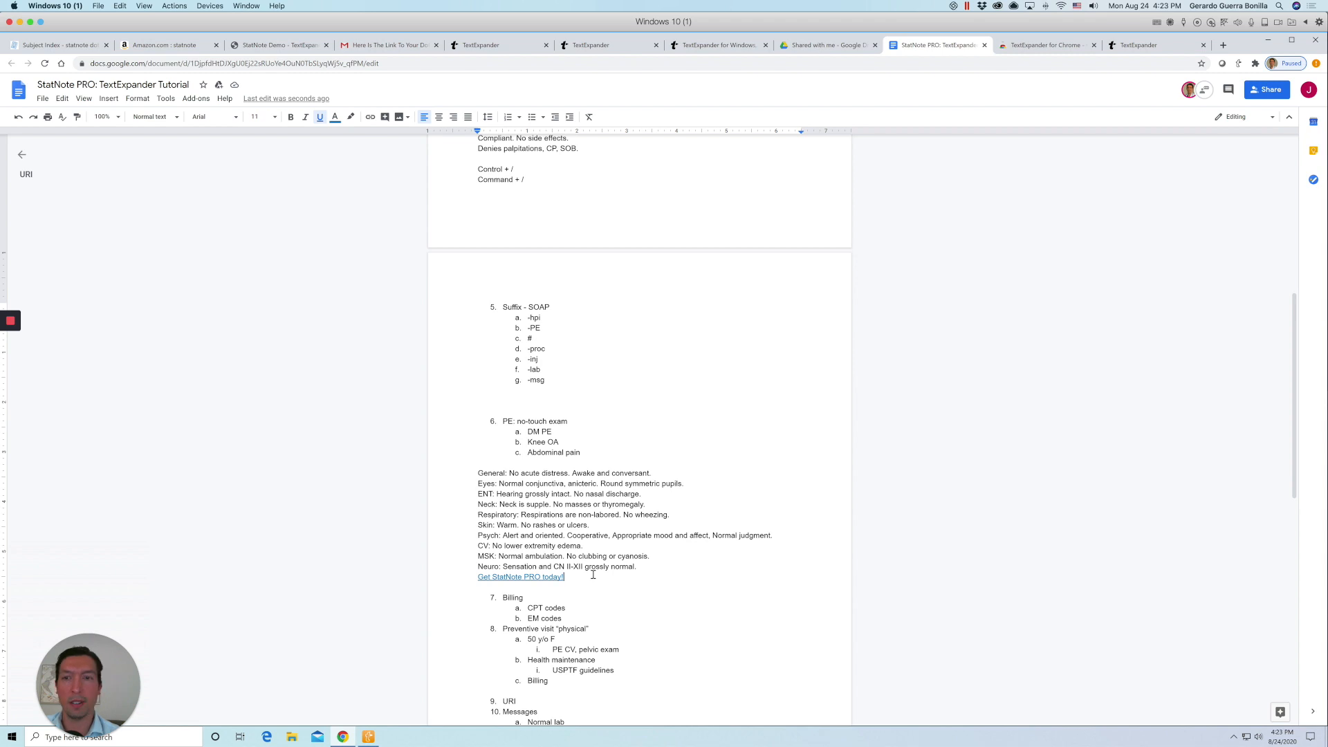
Below the StatNote PRO link, search the snippets inline for "knee pe" and insert "PE knee" for the left knee without the optional "Not TTP" section.
key("Return")
key("Return")
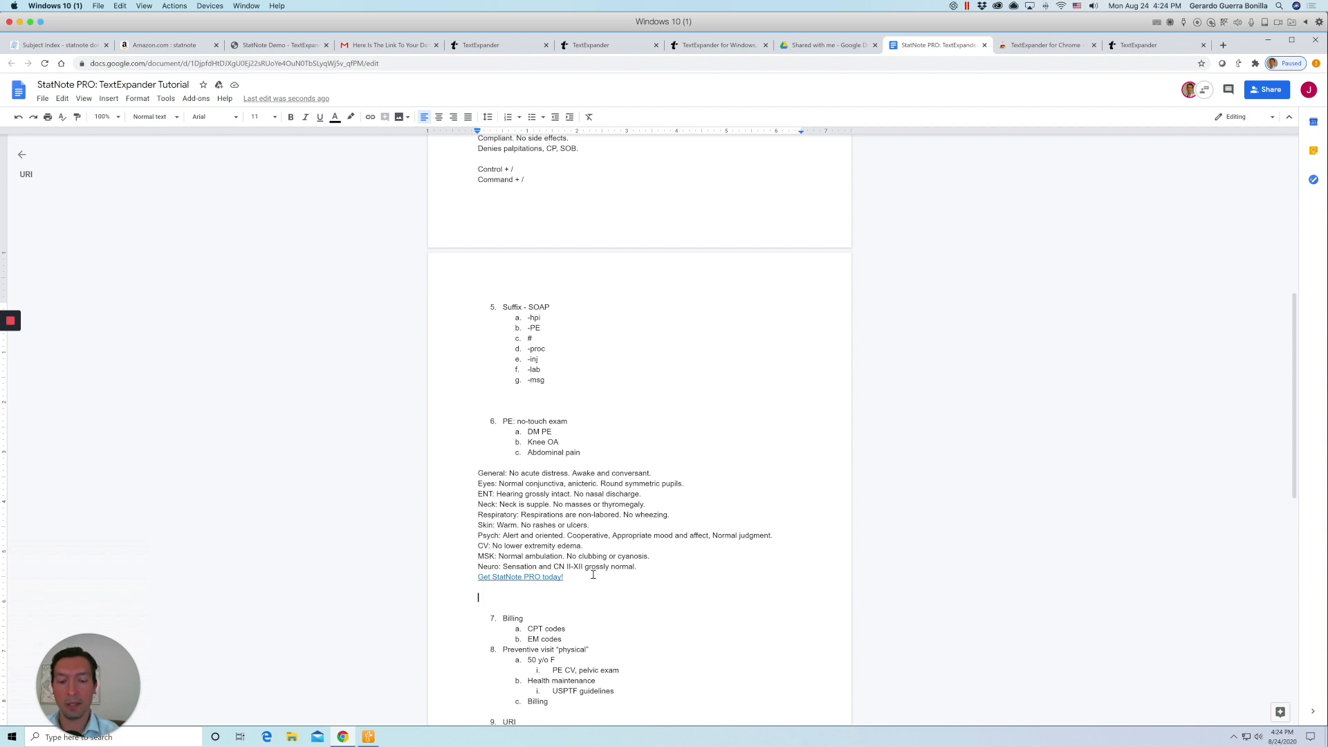
key("ctrl+slash")
type("knee pe")
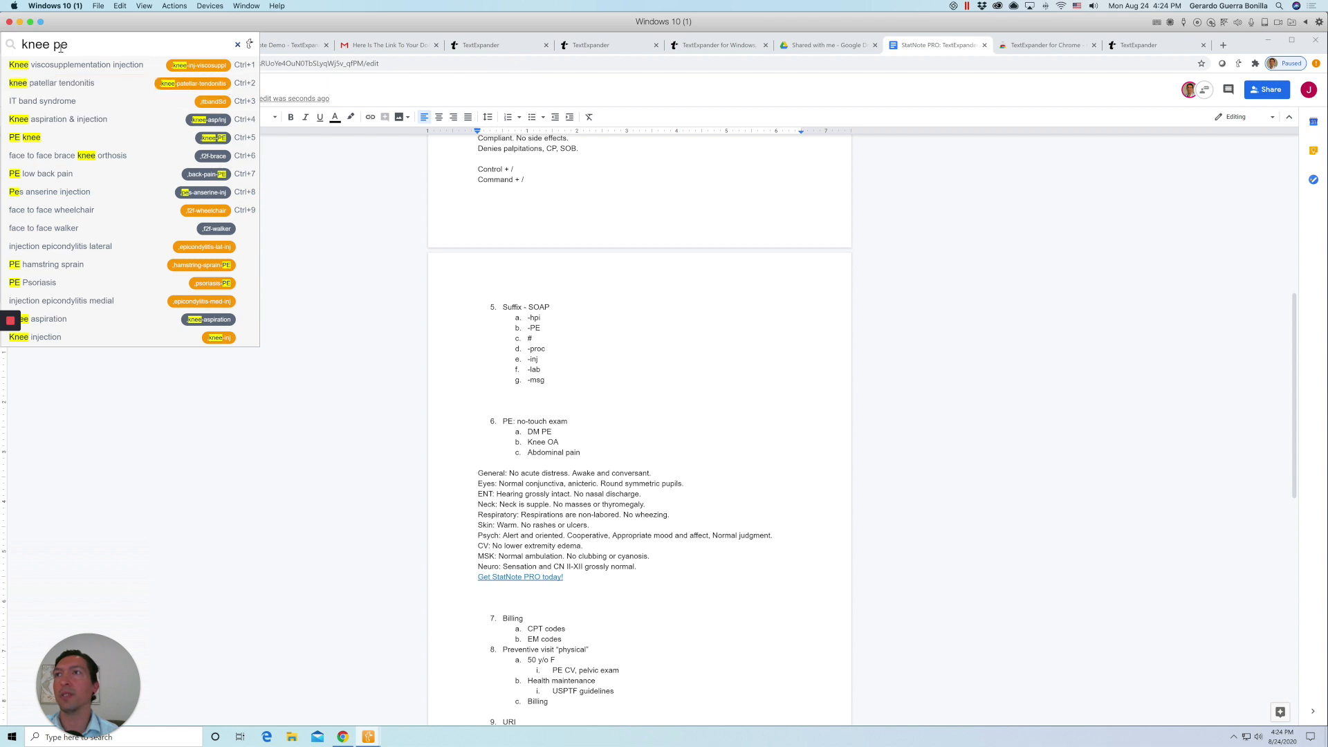
left_click(72, 142)
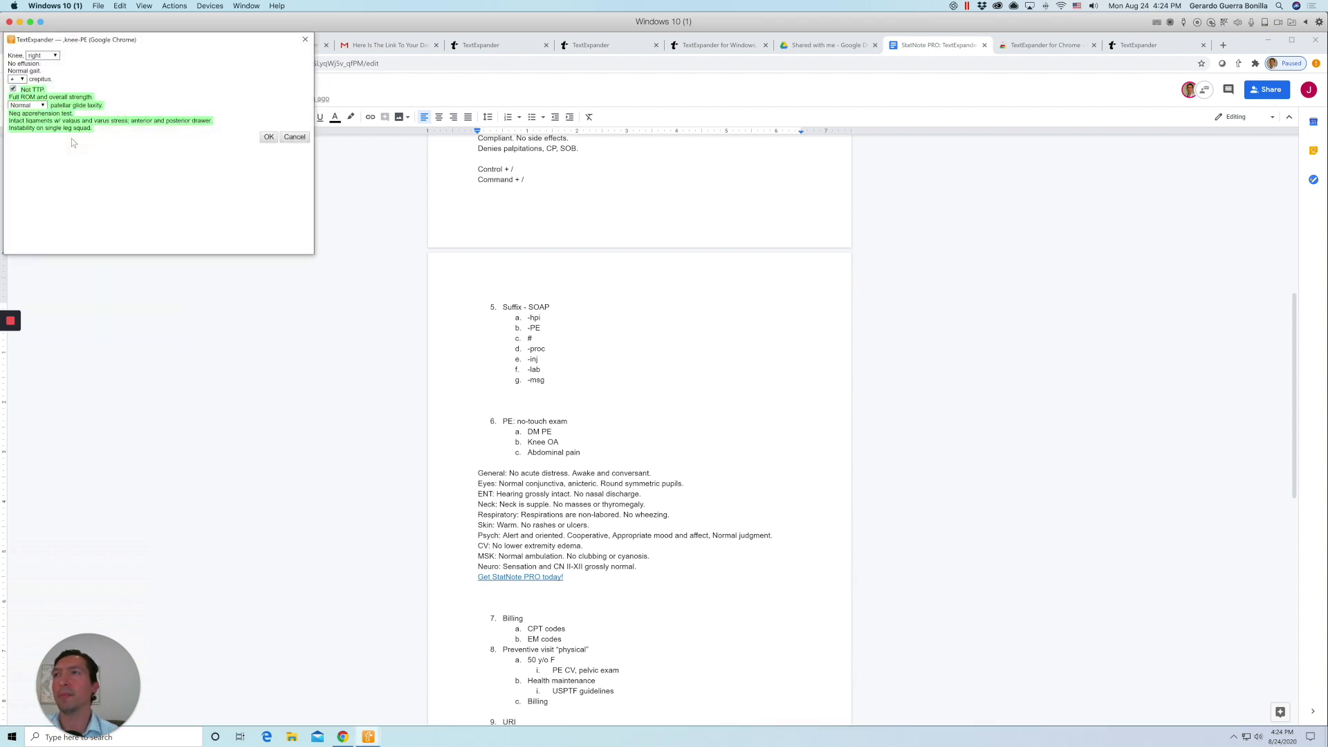
left_click(49, 56)
left_click(43, 64)
left_click(13, 90)
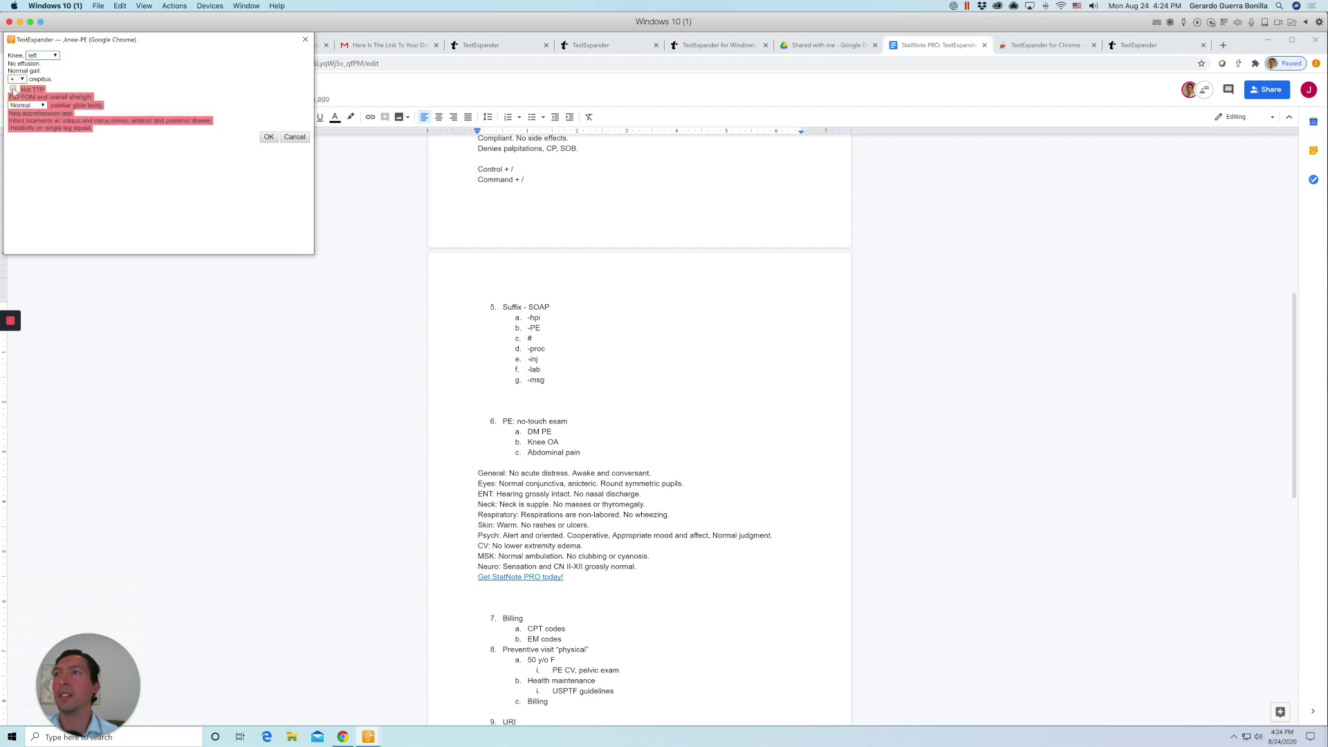
left_click(272, 139)
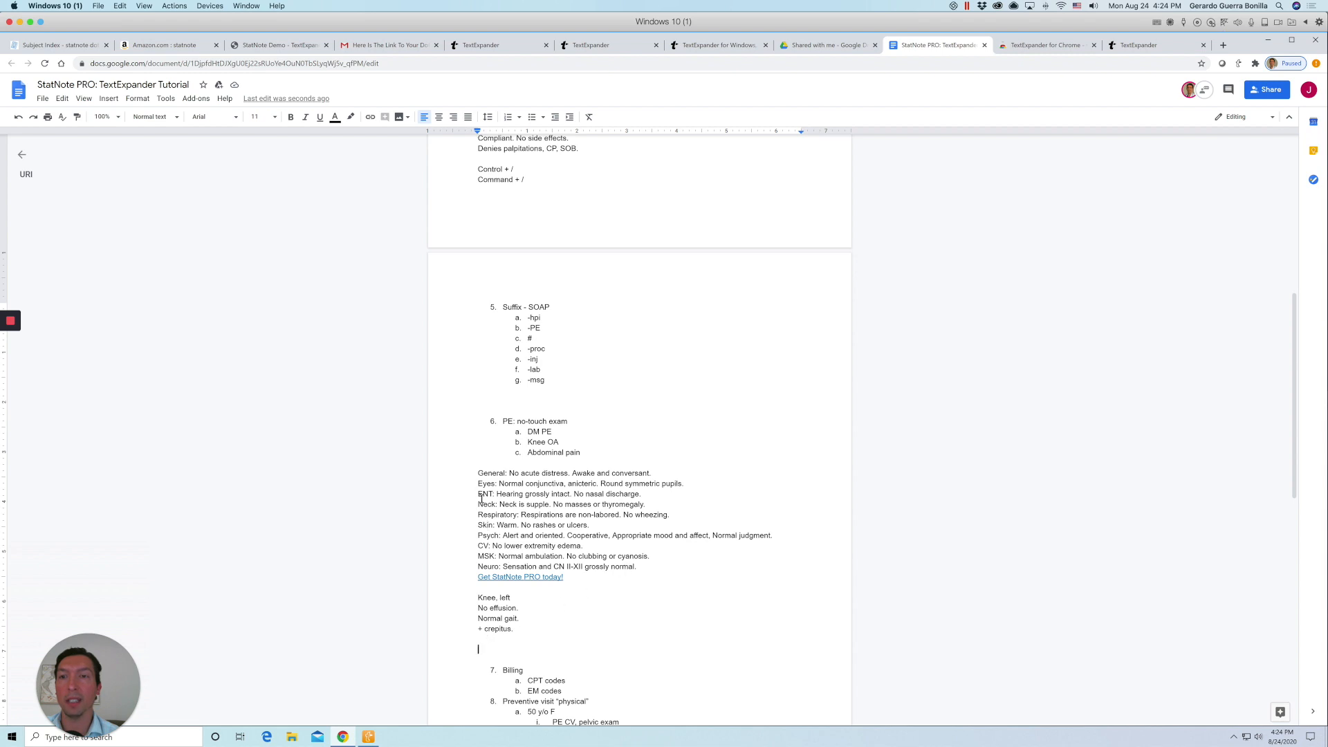
Highlight the no-touch exam lines above the knee exam, and place the cursor on the blank line below the knee findings.
left_click_drag(477, 473, 519, 571)
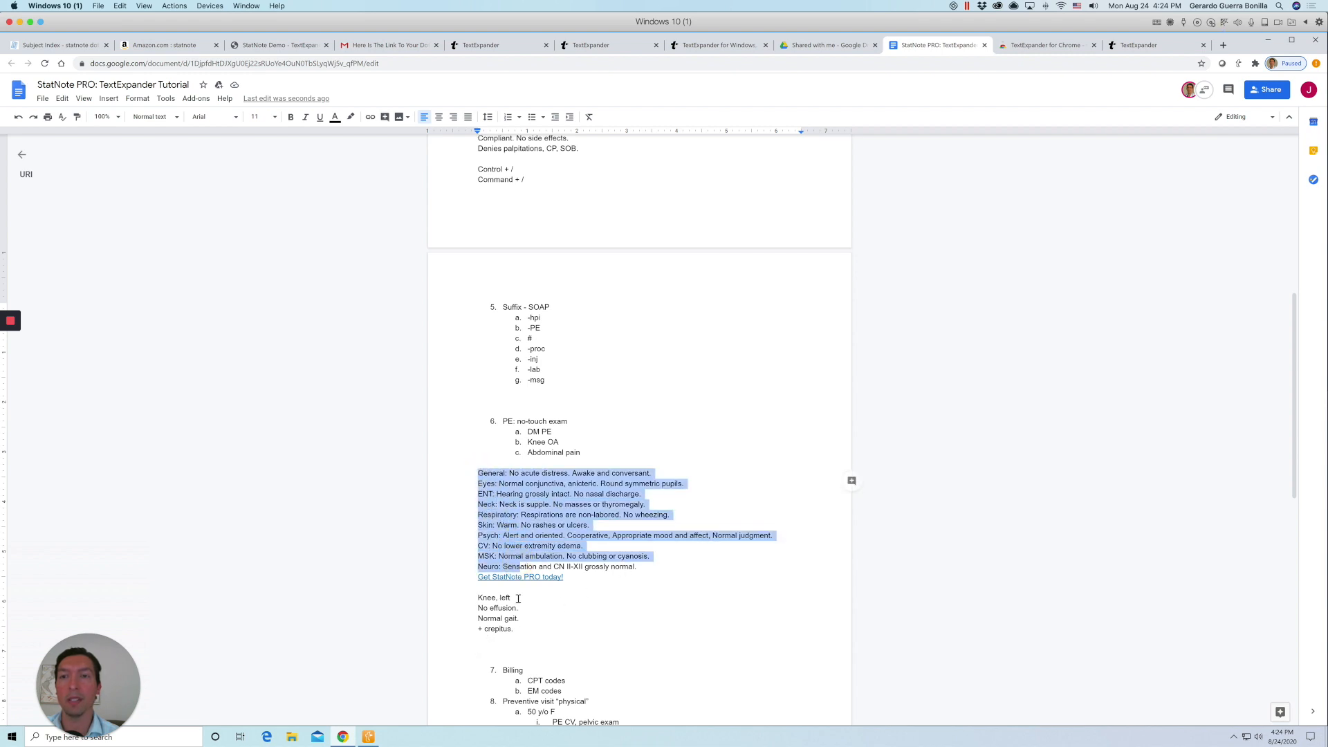
left_click(500, 646)
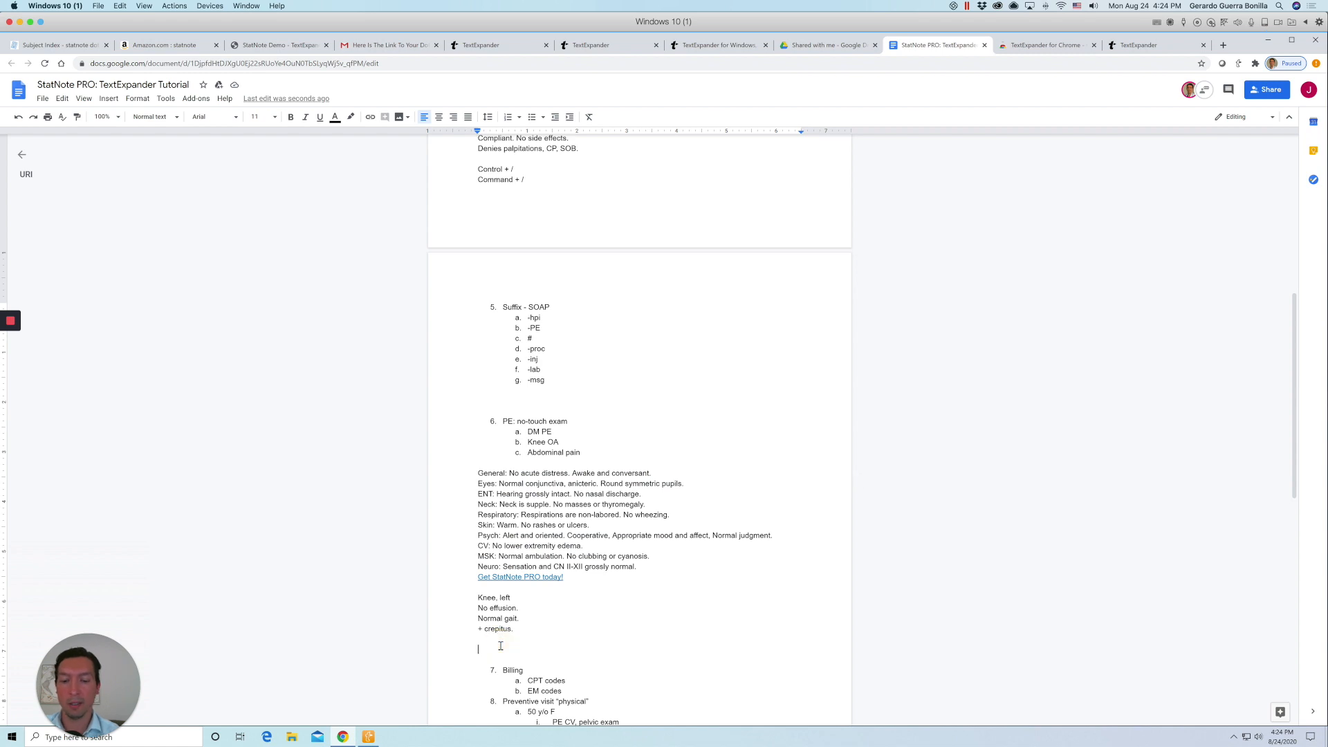
Search the snippets inline for "abd pe", insert "PE abdomen" below the knee findings, and highlight its Abdomen line.
key("ctrl+slash")
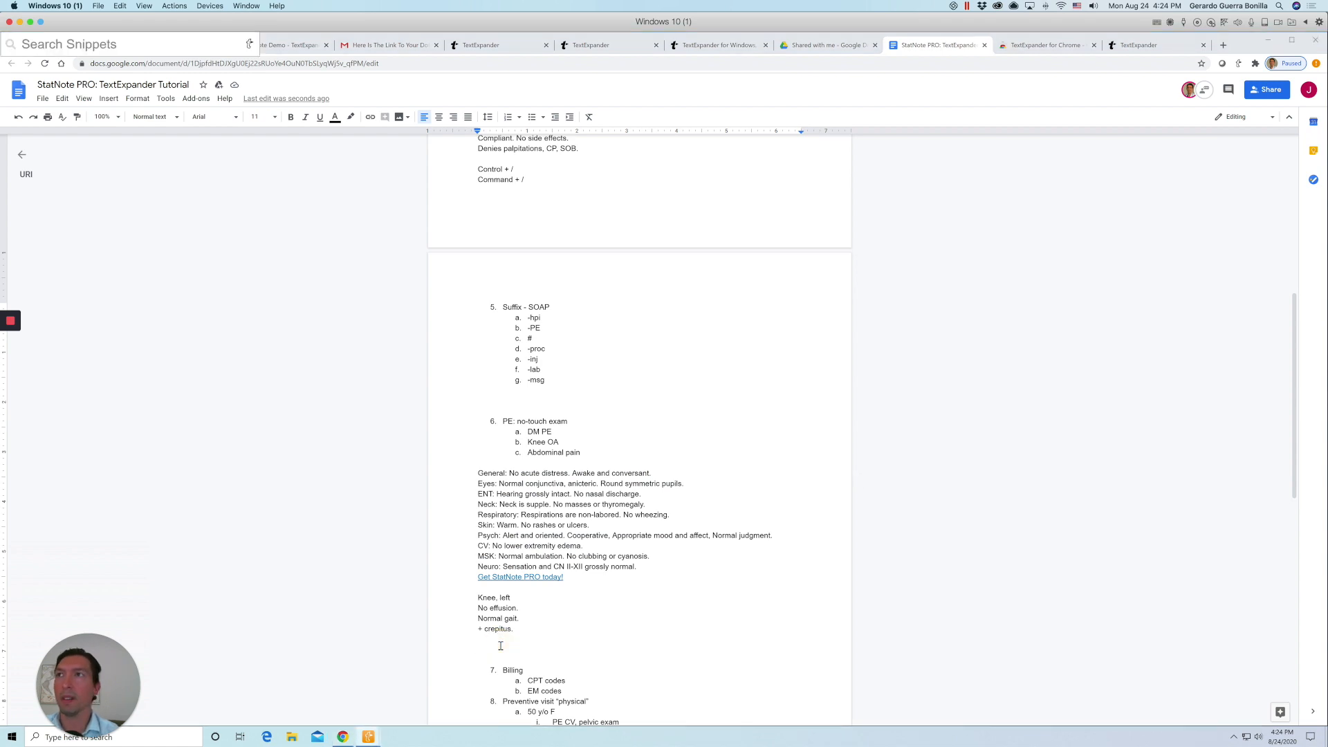
type("abd pe")
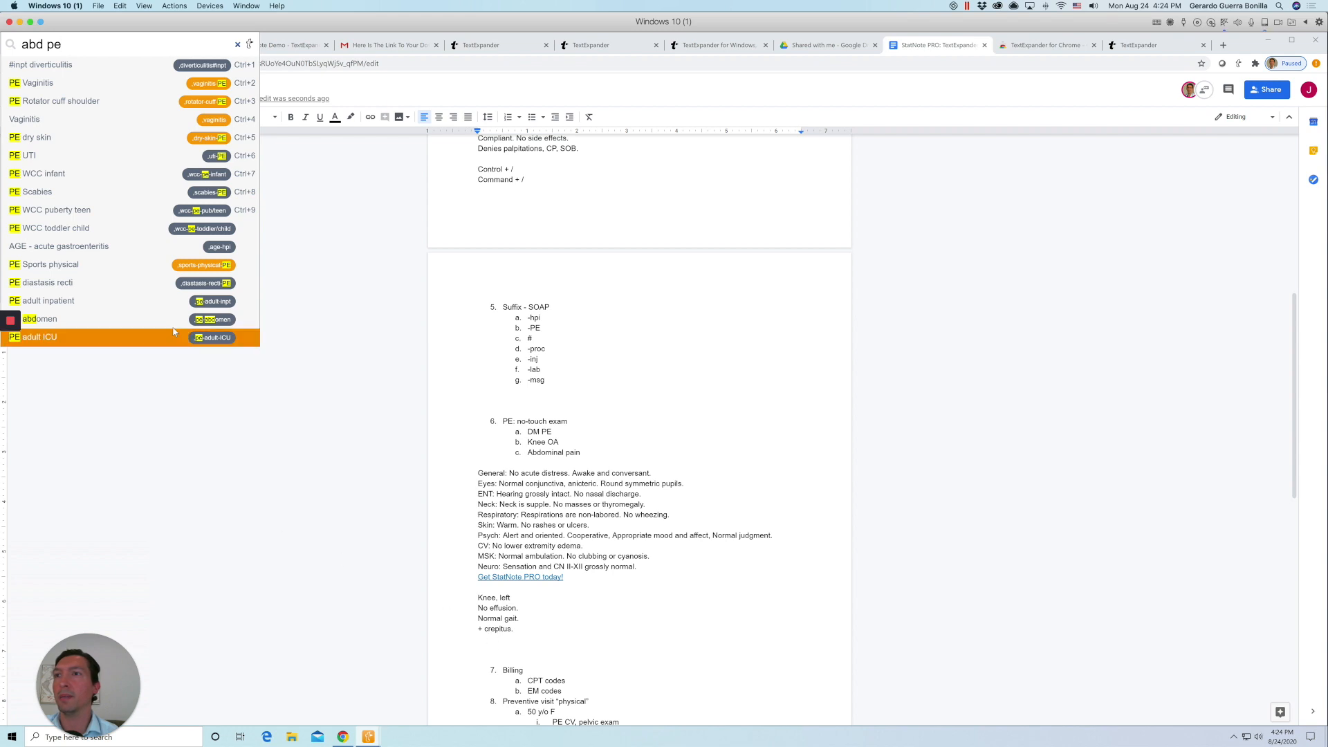
left_click(140, 318)
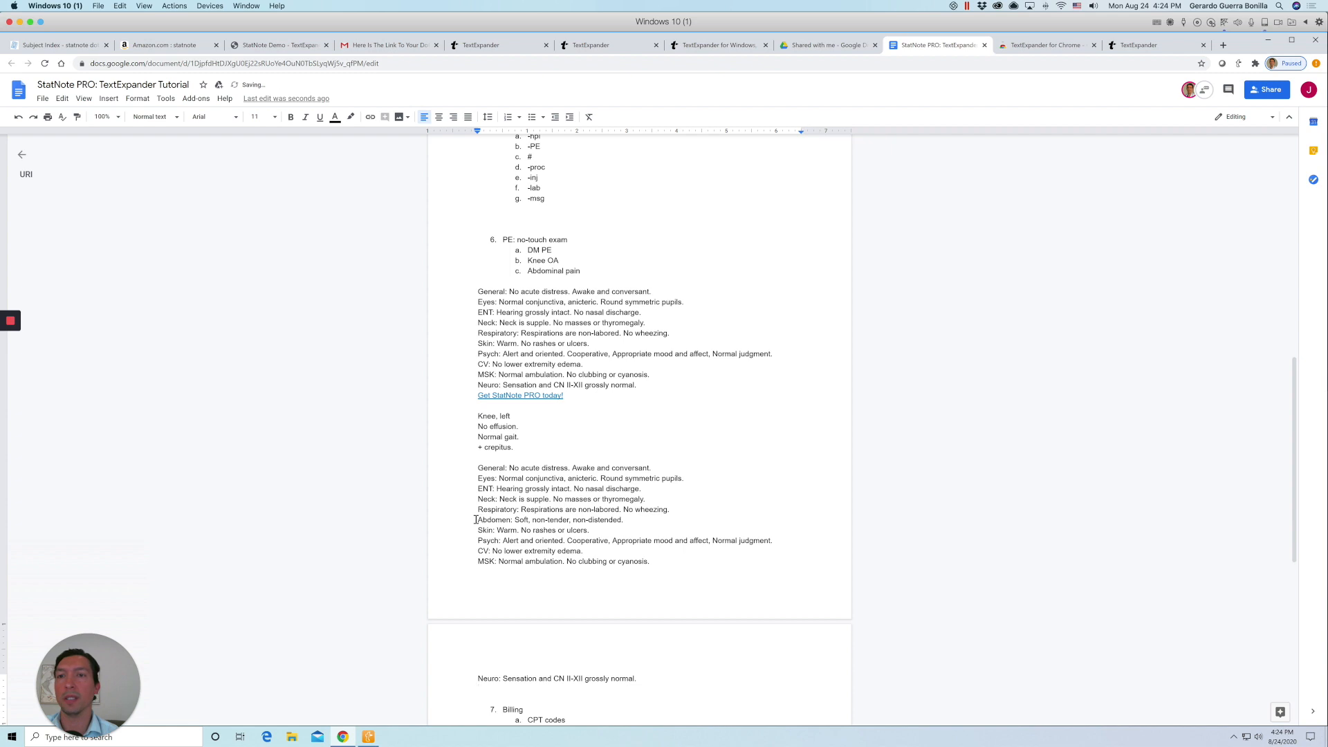
left_click_drag(476, 520, 625, 520)
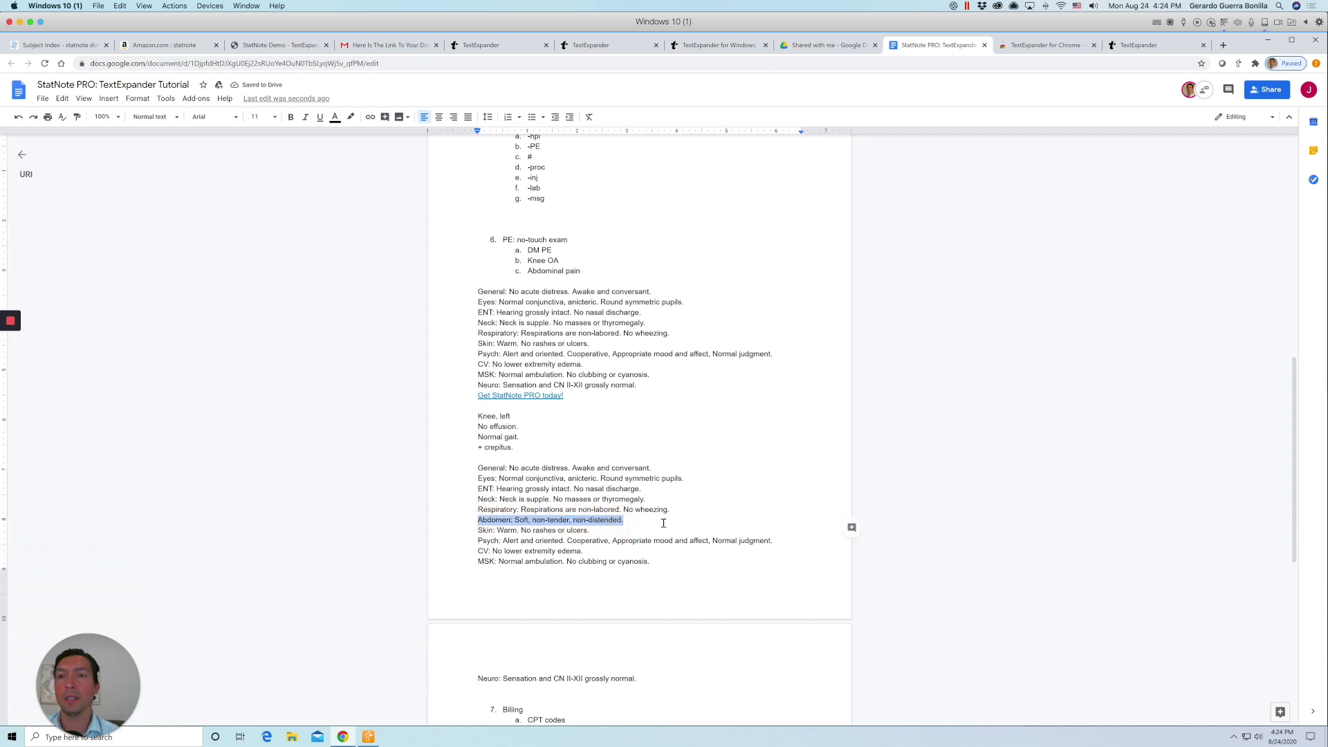
On new blank lines below "EM codes", search the snippets inline for "knee inj" and insert the knee injection billing code 20610.
scroll(663, 523, "down", 1)
scroll(664, 524, "down", 4)
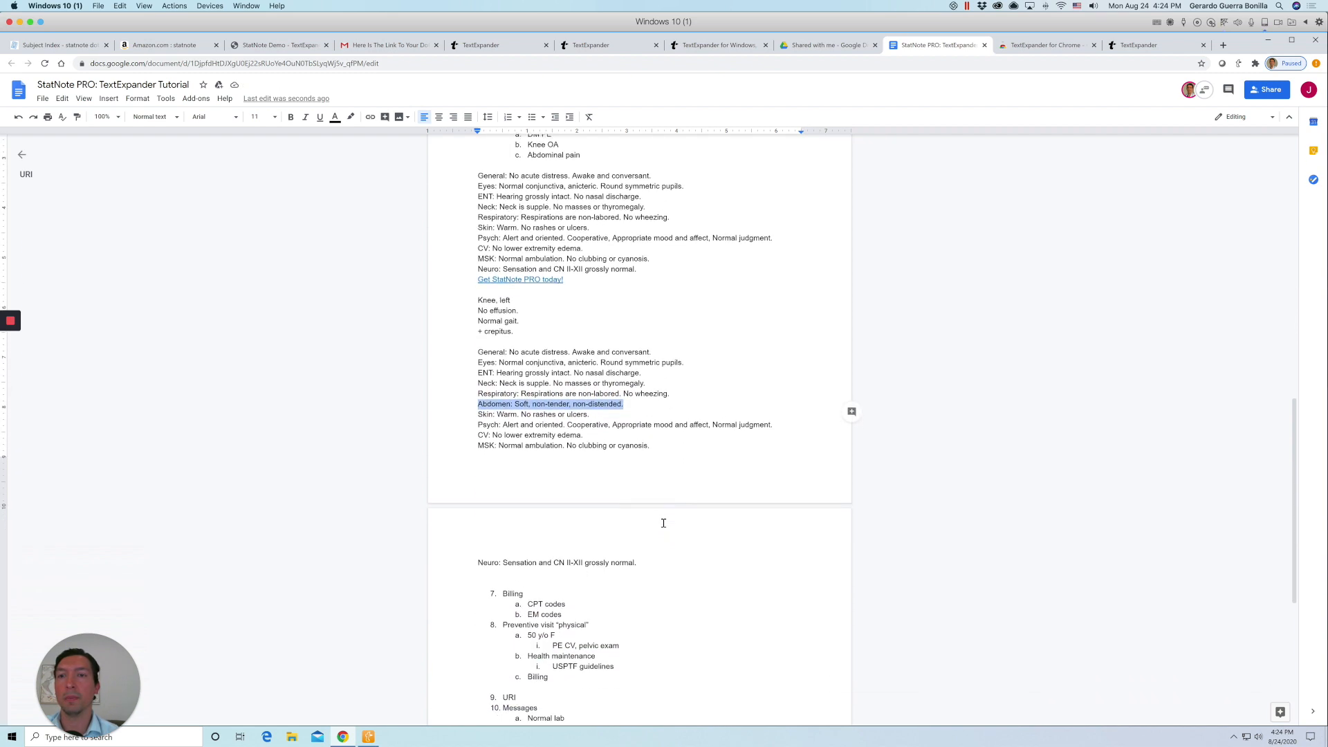
scroll(661, 522, "down", 2)
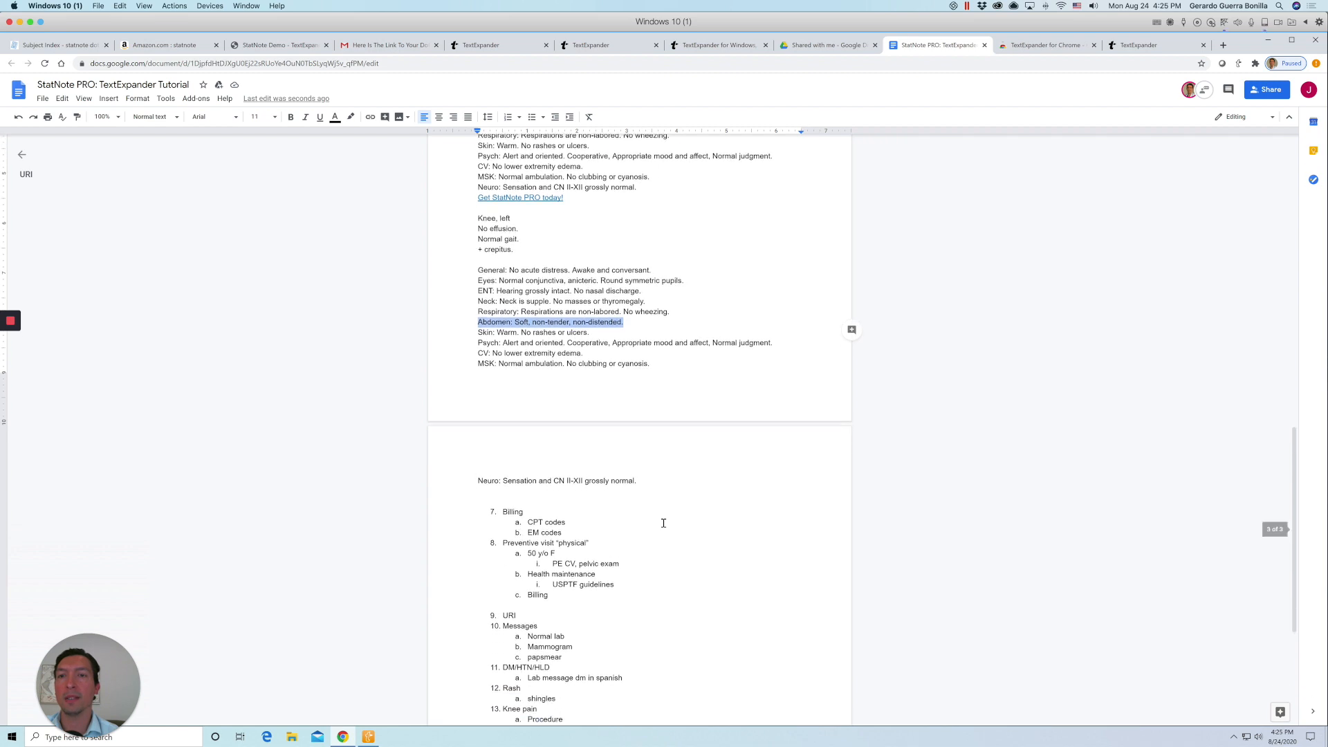
left_click(569, 510)
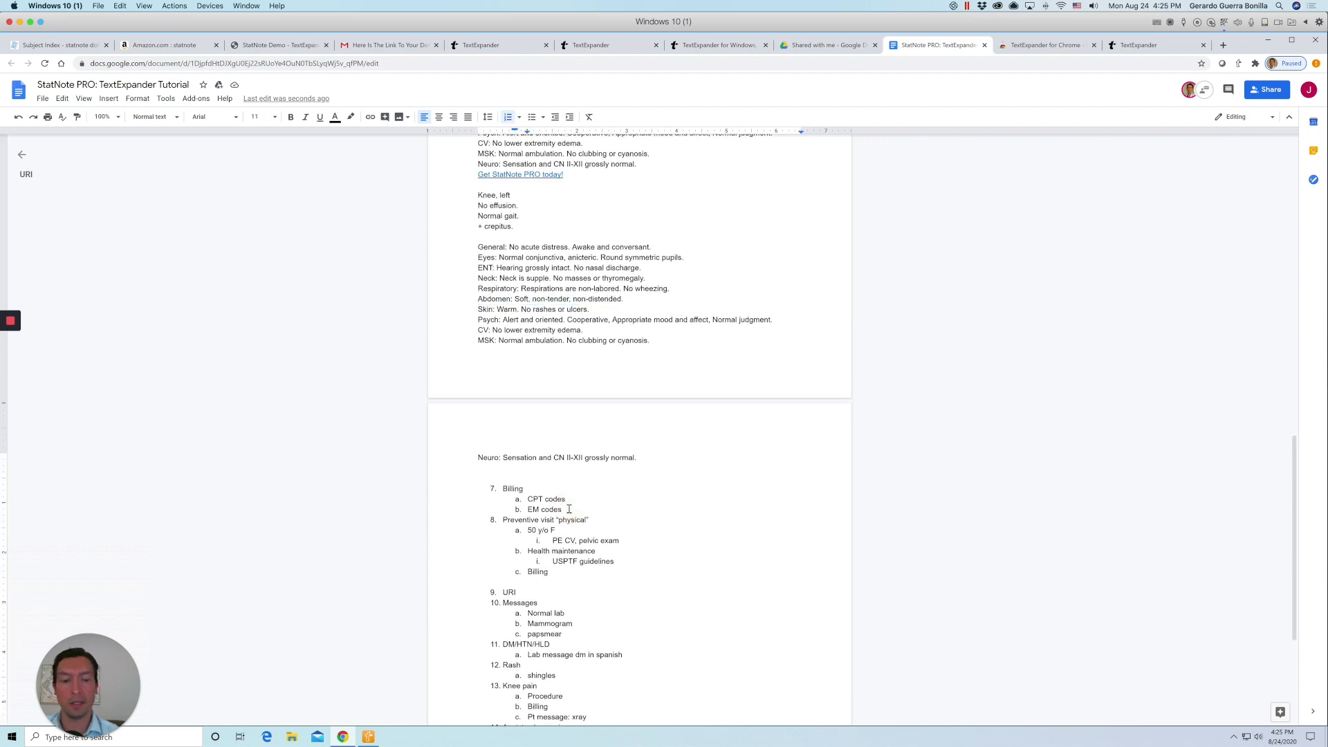
key("Return")
key("Return")
key("Return")
key("Return")
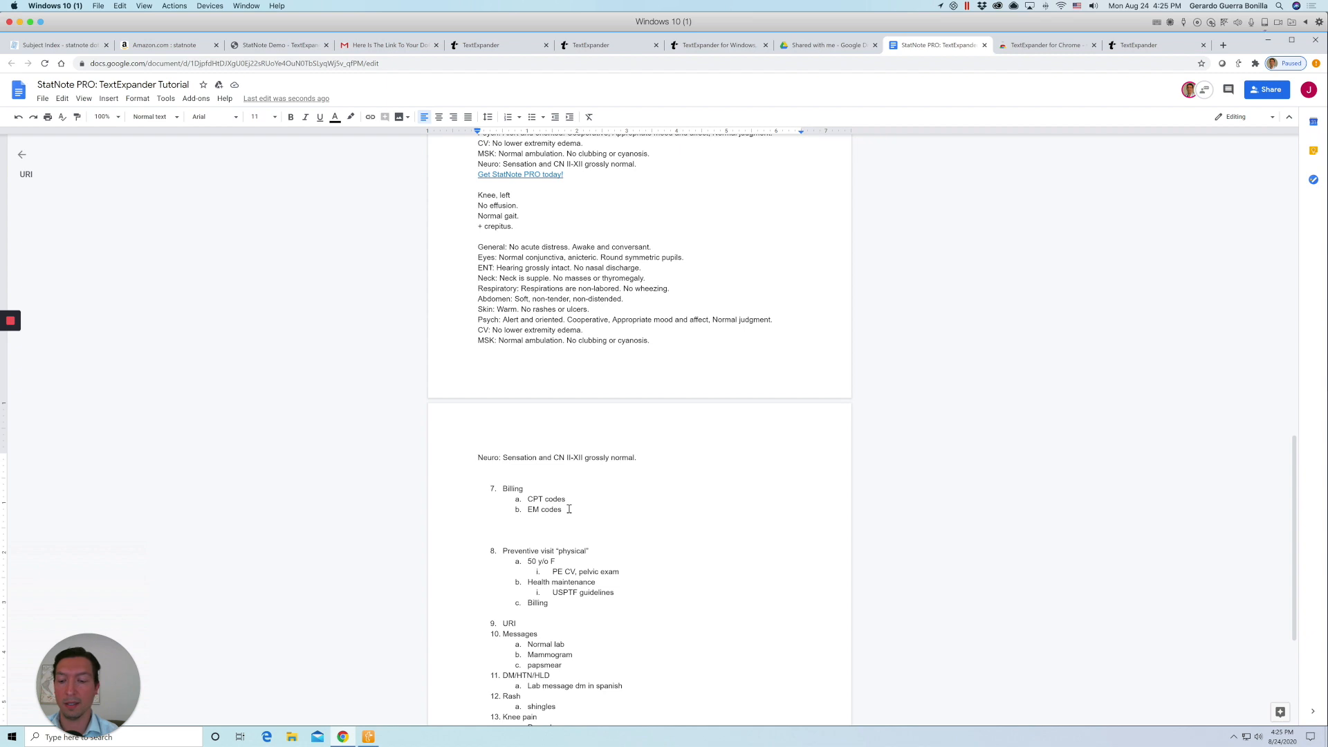
key("ctrl+shift+space")
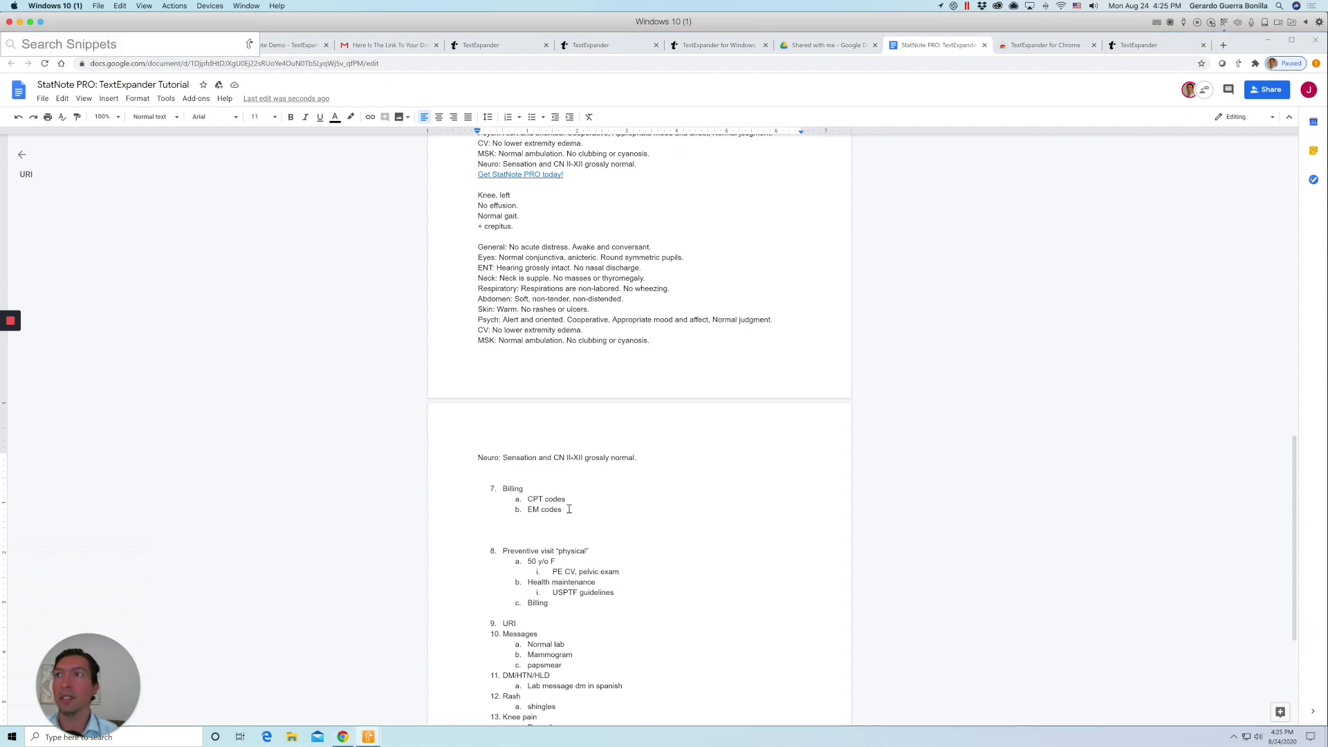
type("knee inj")
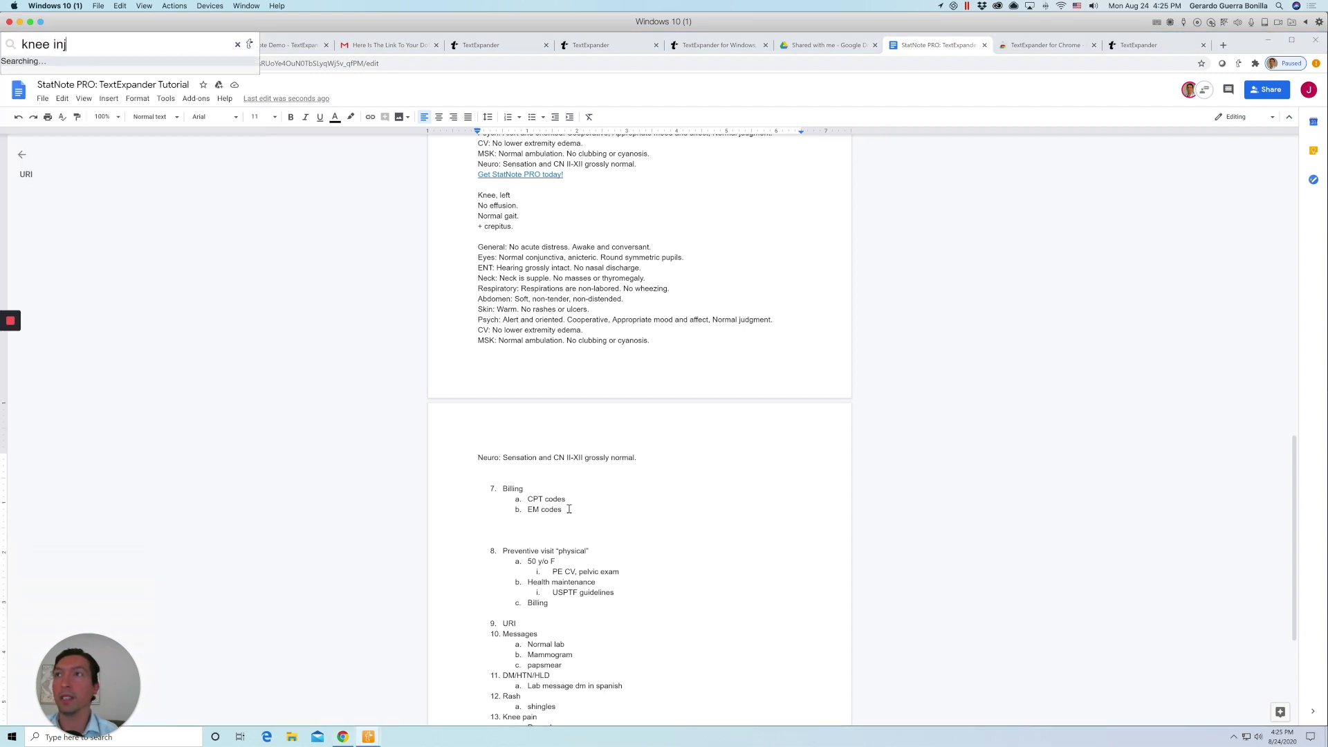
key("Down")
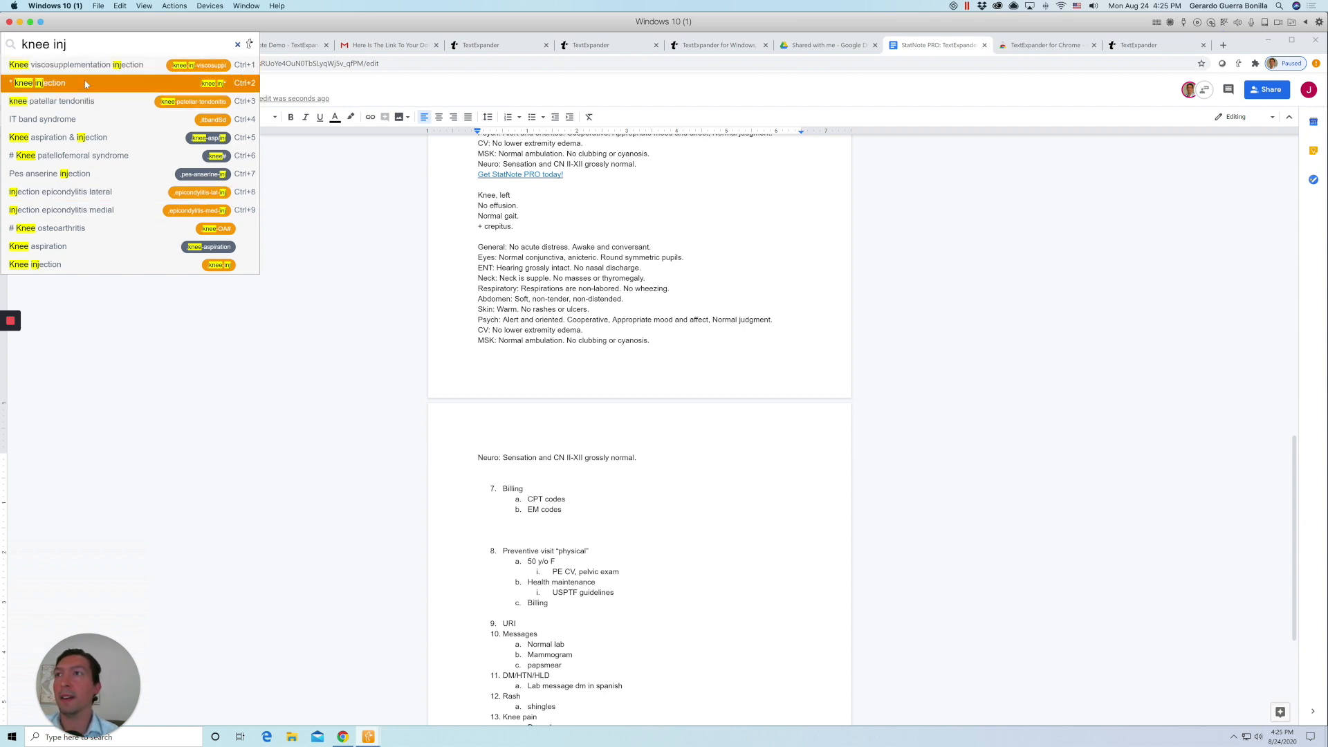
left_click(12, 85)
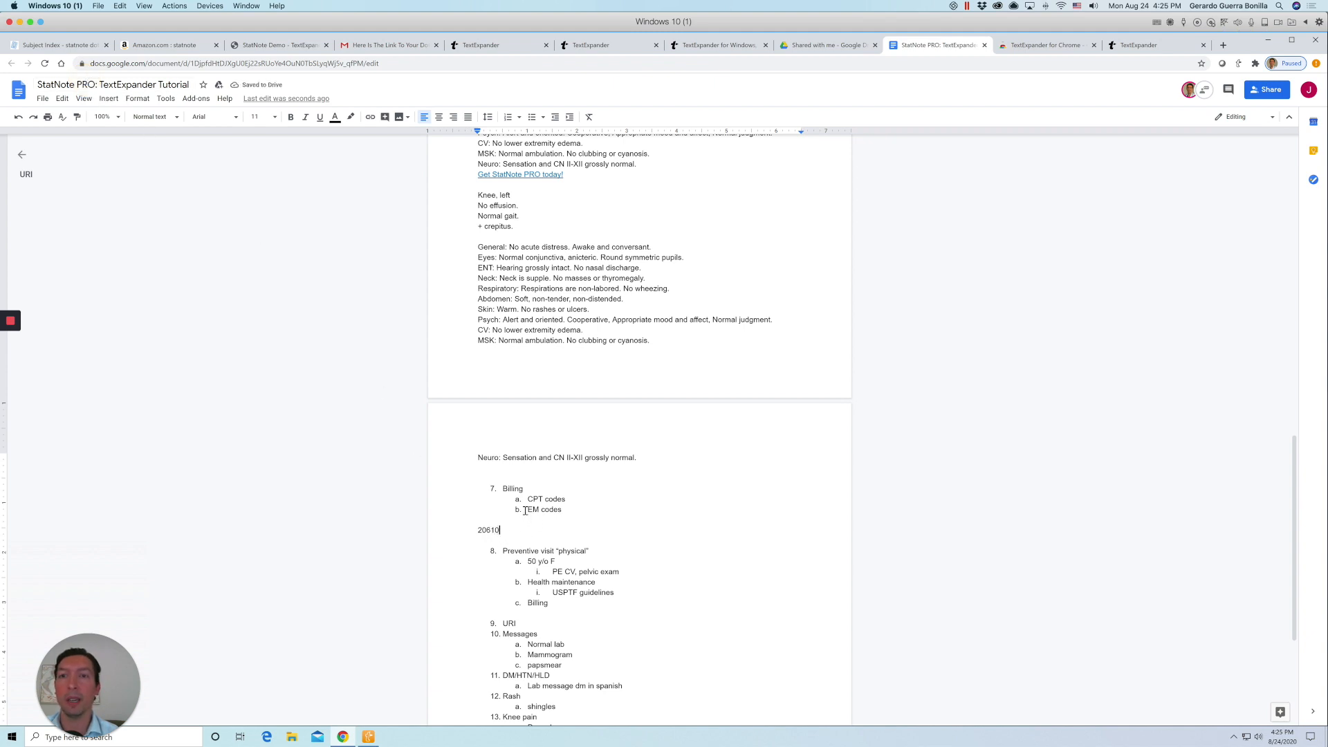
Add the code 99213 below 20610, separated by a blank line and followed by blank lines.
key("Return")
key("Return")
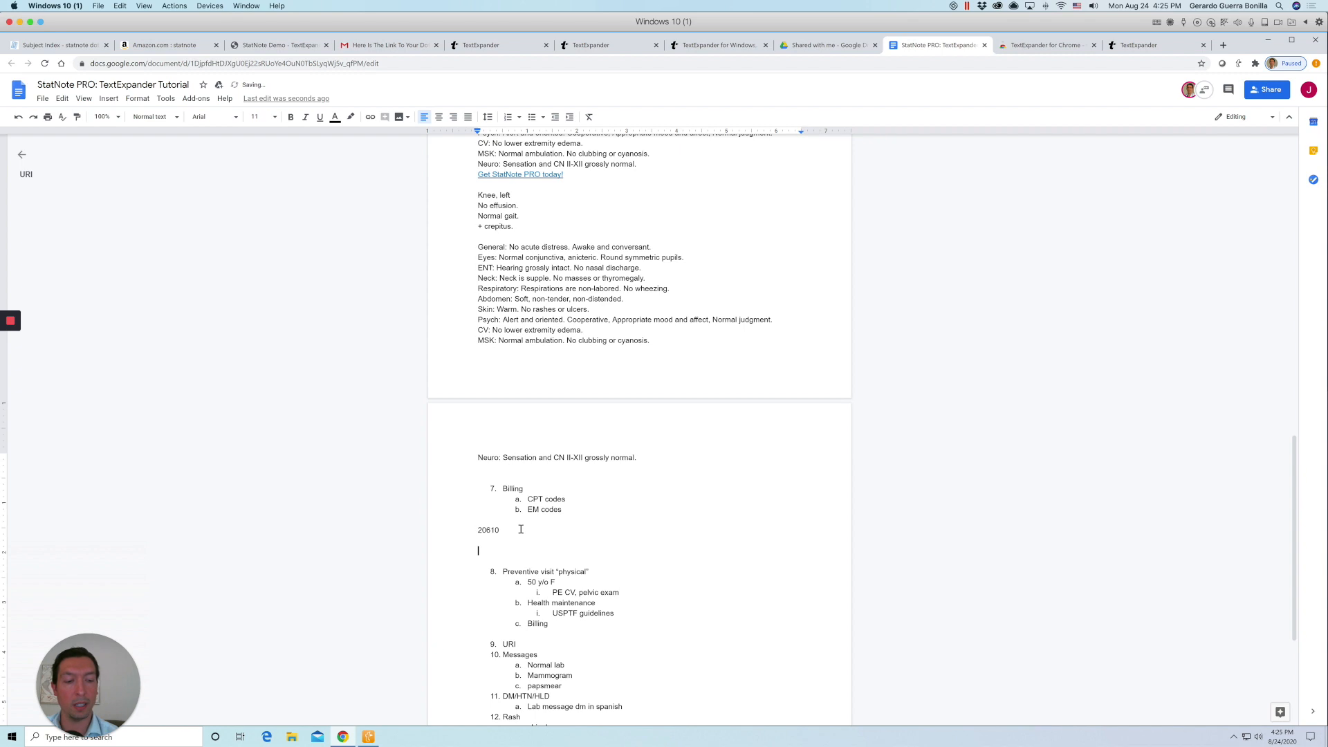
type("99213")
key("Return")
key("Return")
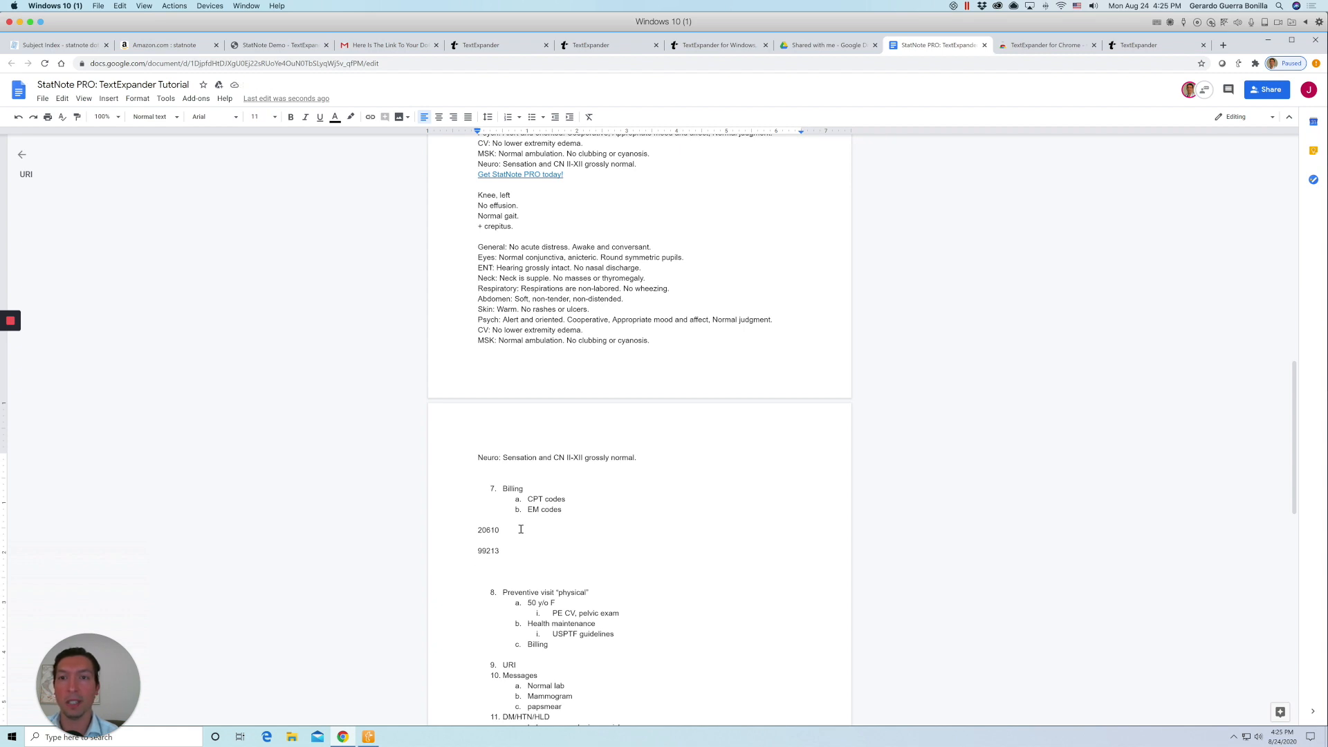
Search the snippets inline for "em physical" and insert "EM physical prev med initial new" with only the 40-64 code 99386.
key("ctrl+shift+space")
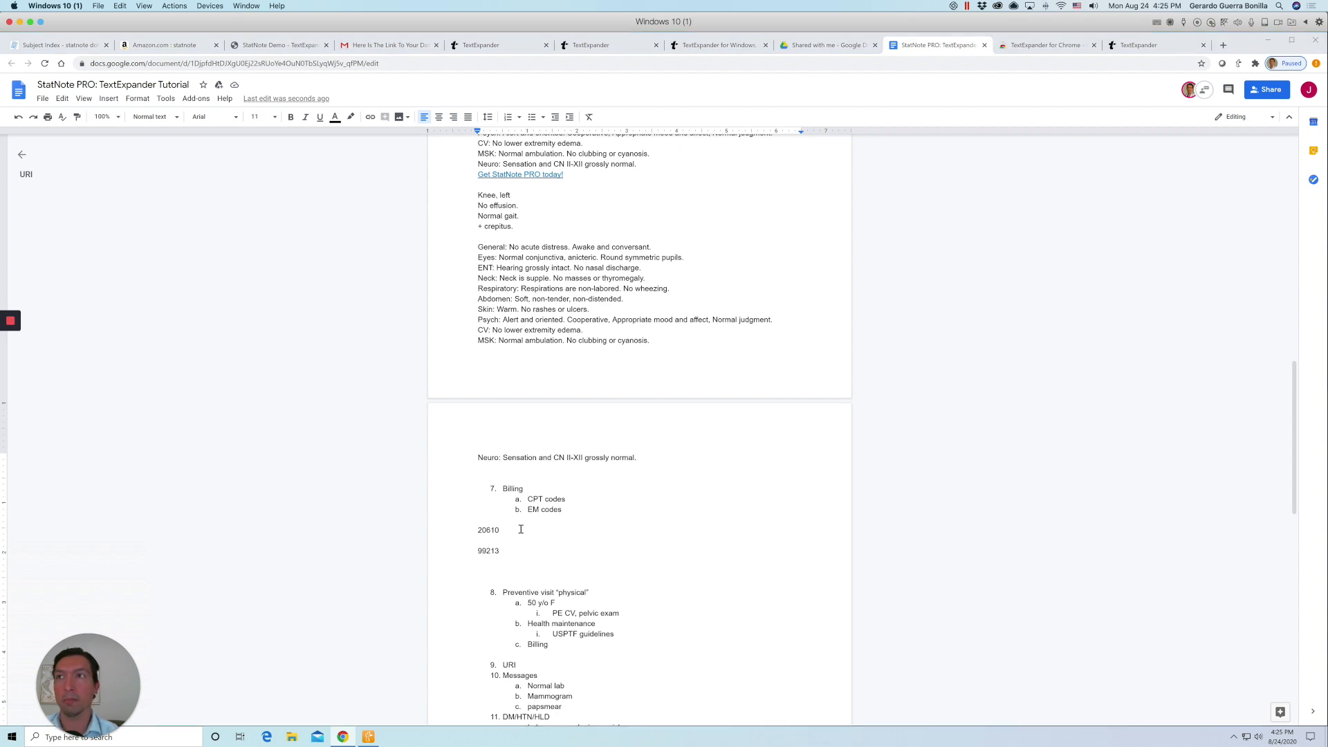
type("em")
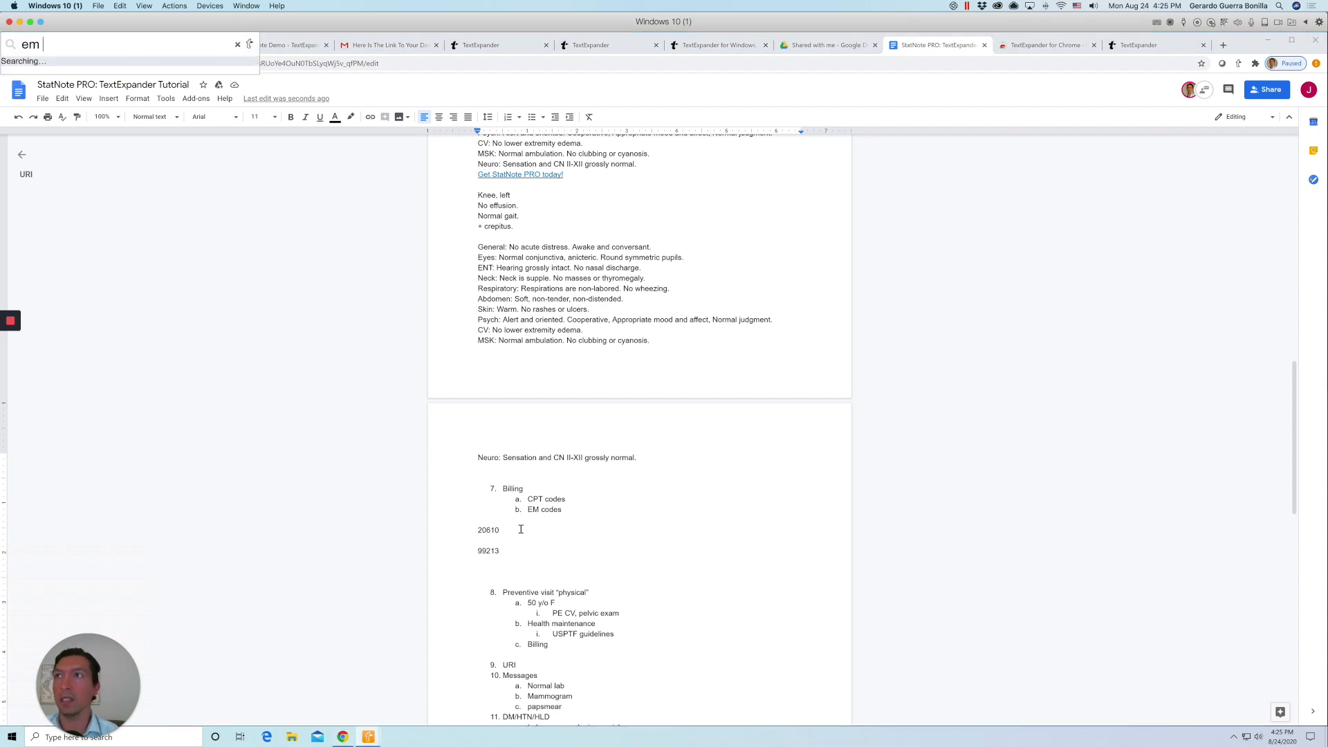
type(" physical")
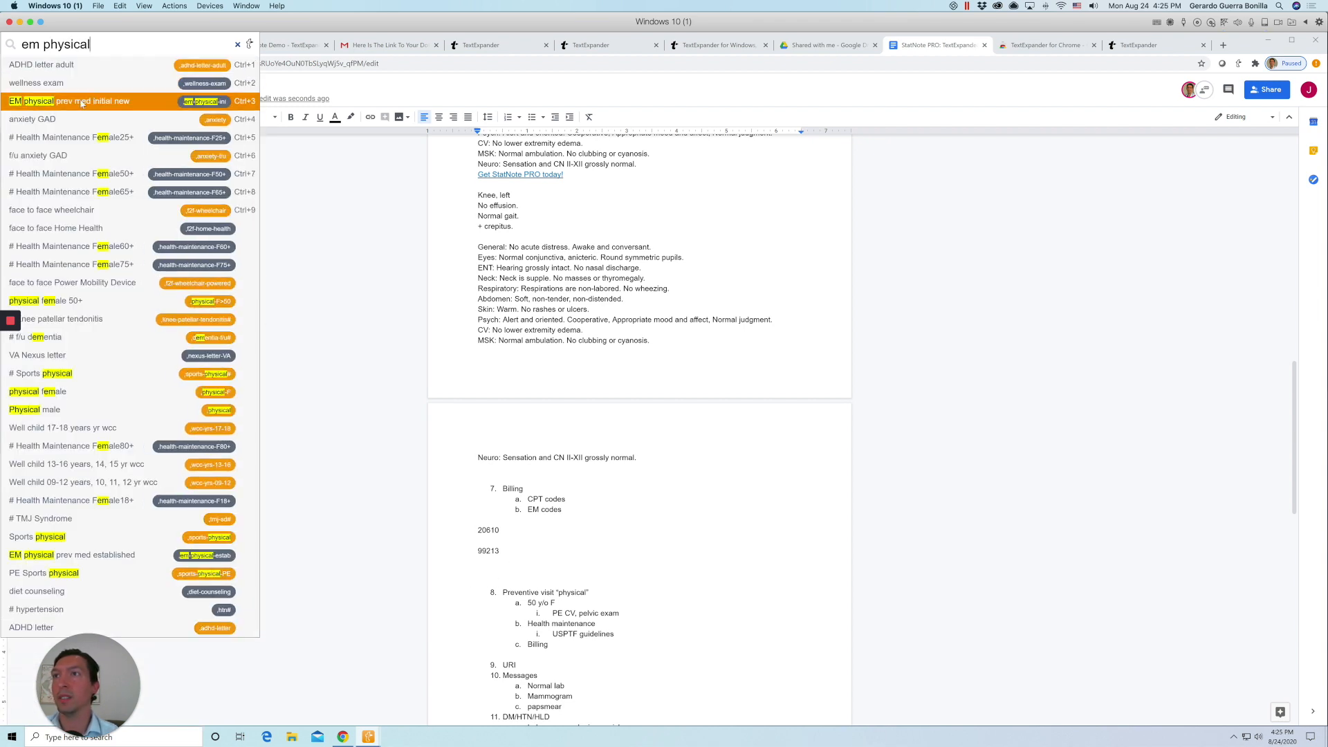
mouse_move(82, 104)
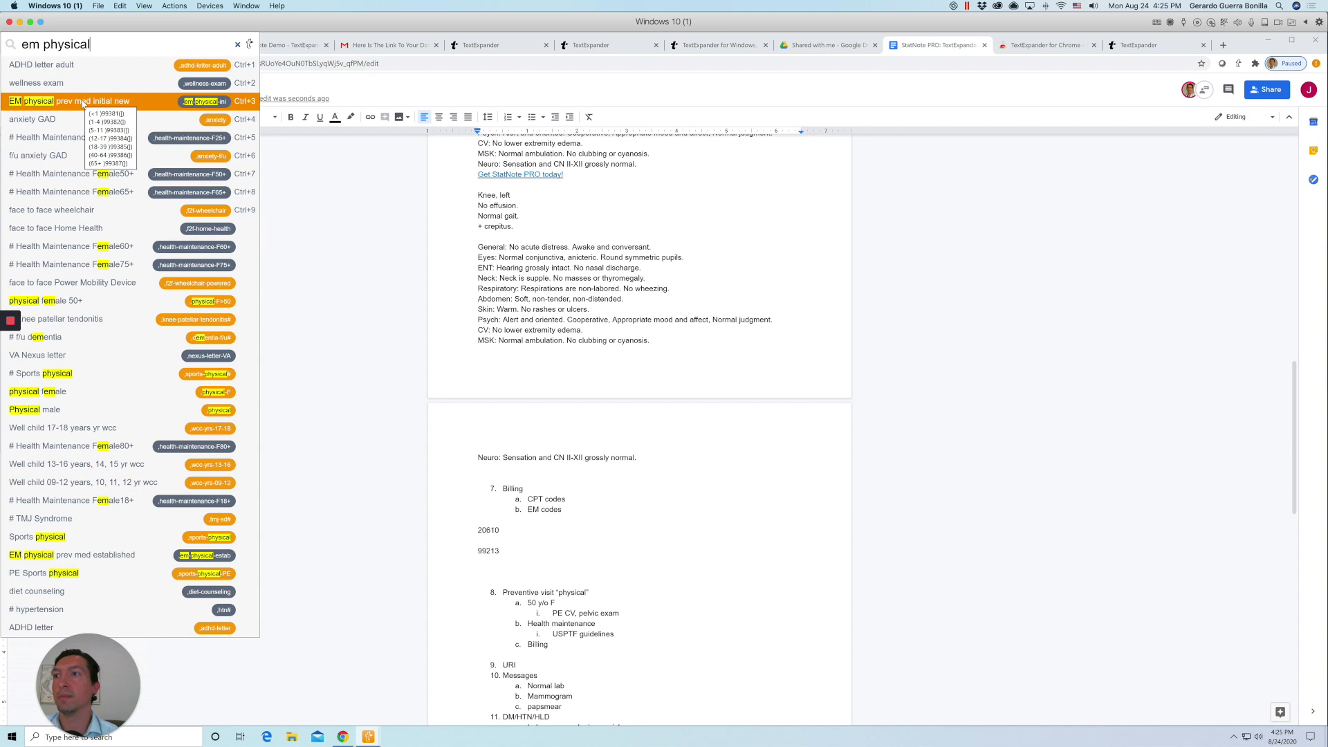
left_click(83, 102)
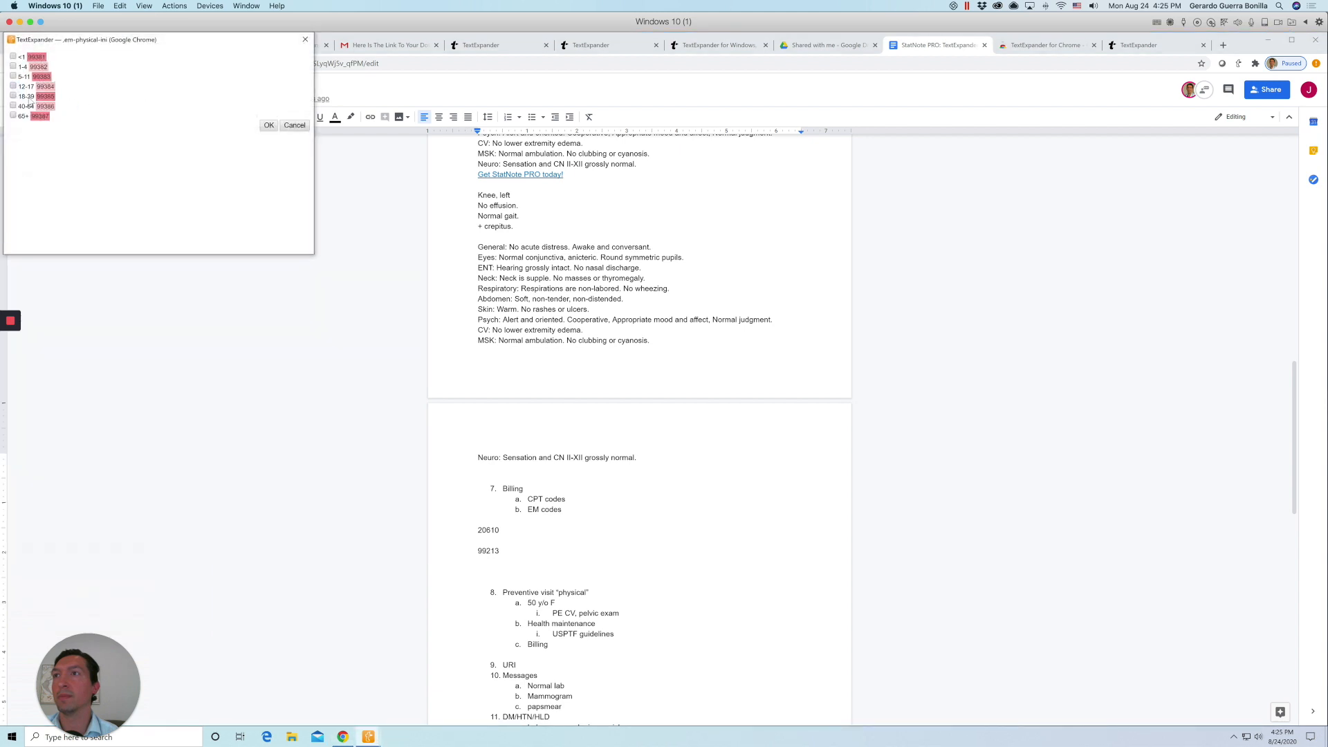
left_click(12, 106)
left_click(268, 125)
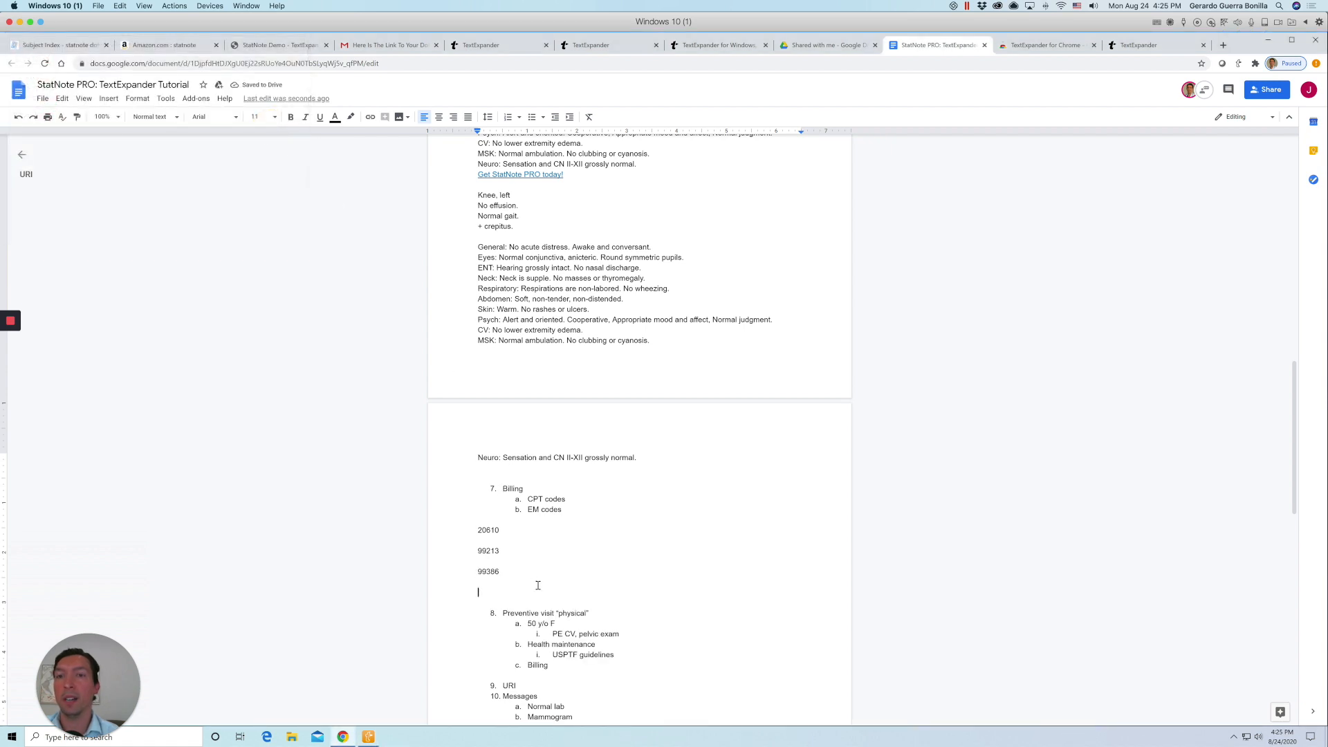
Below the preventive visit's Billing item, write "Cc: 50 y/o F here for physical" and an "HPI" heading with blank lines beneath it.
scroll(537, 586, "down", 2)
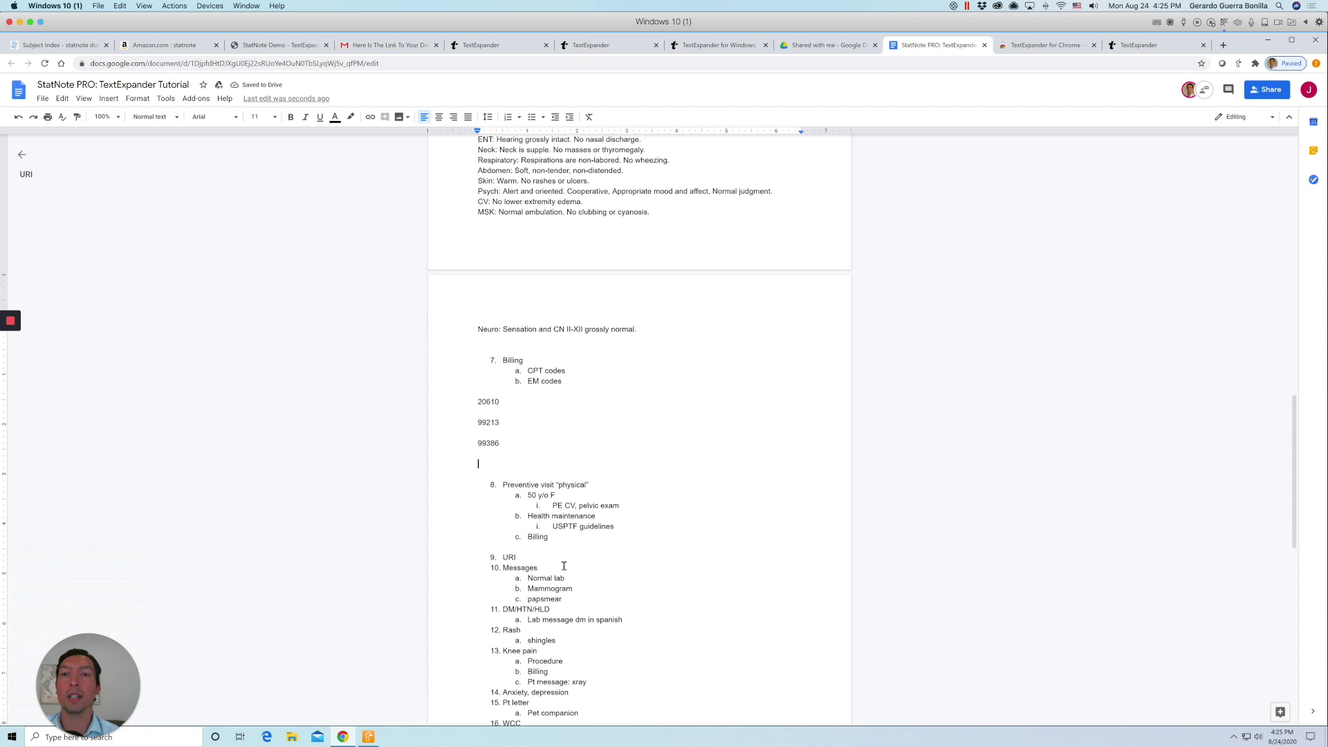
left_click(525, 545)
key("Return")
key("Return")
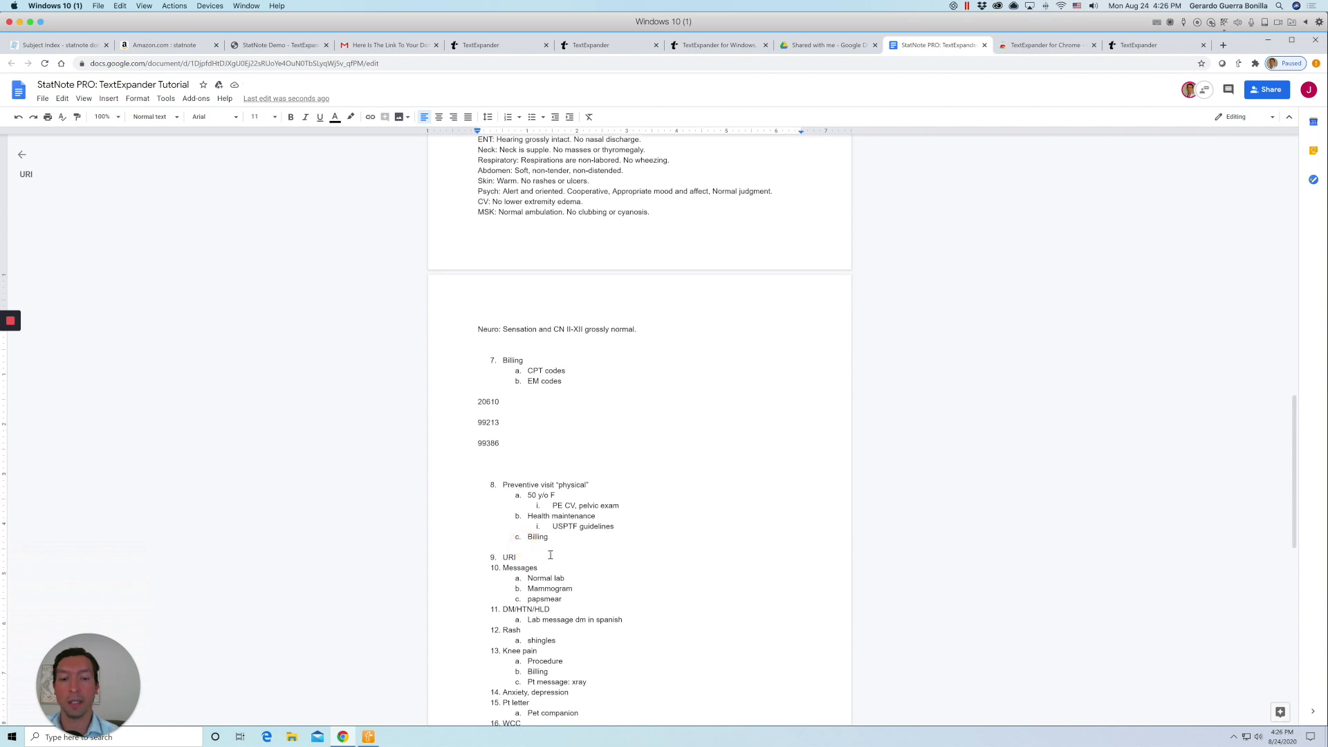
type("cc")
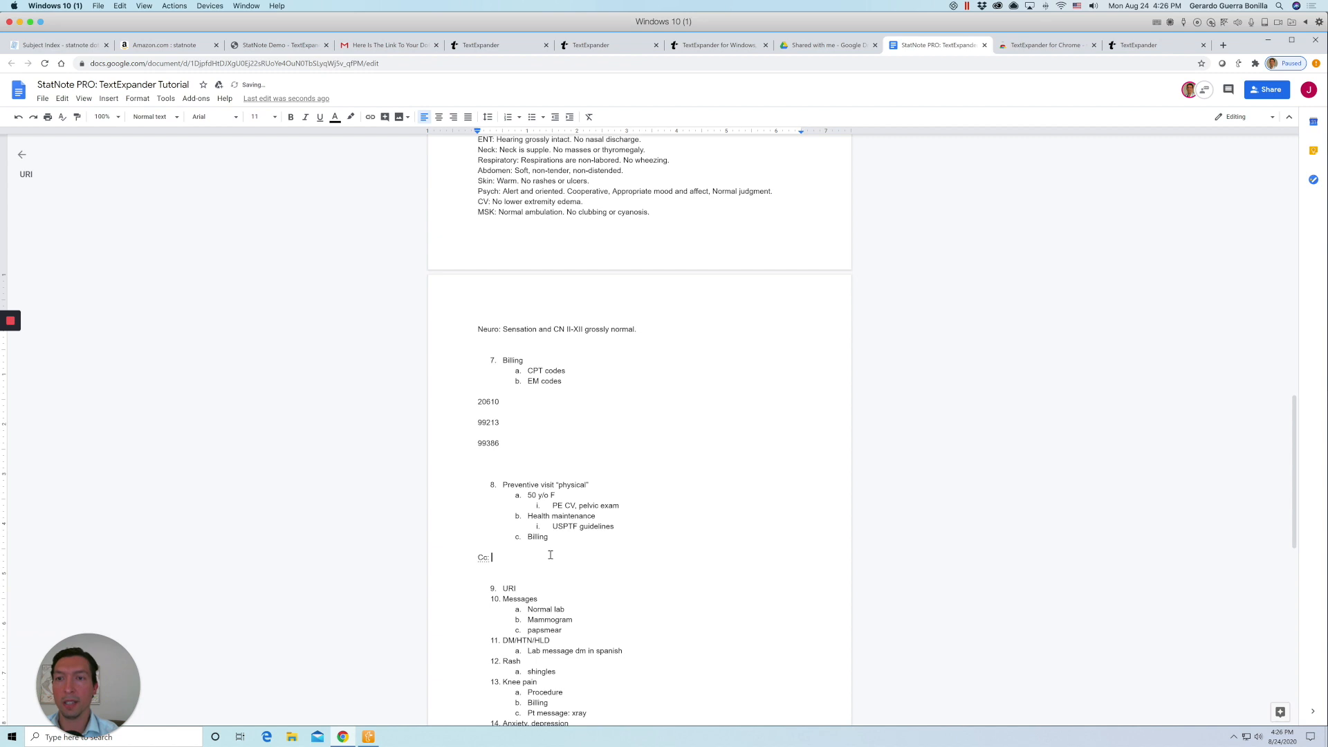
type("50 y/o")
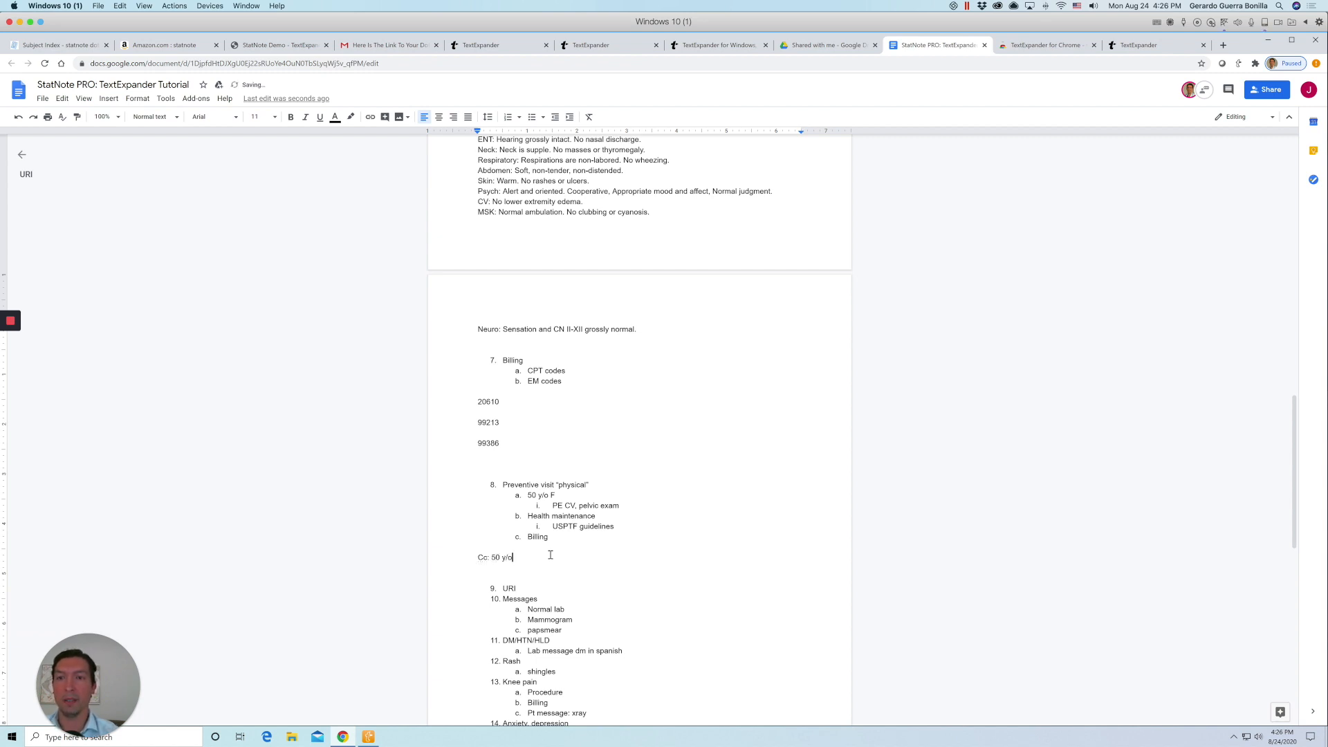
type(" F here for physical")
key("Return")
key("Return")
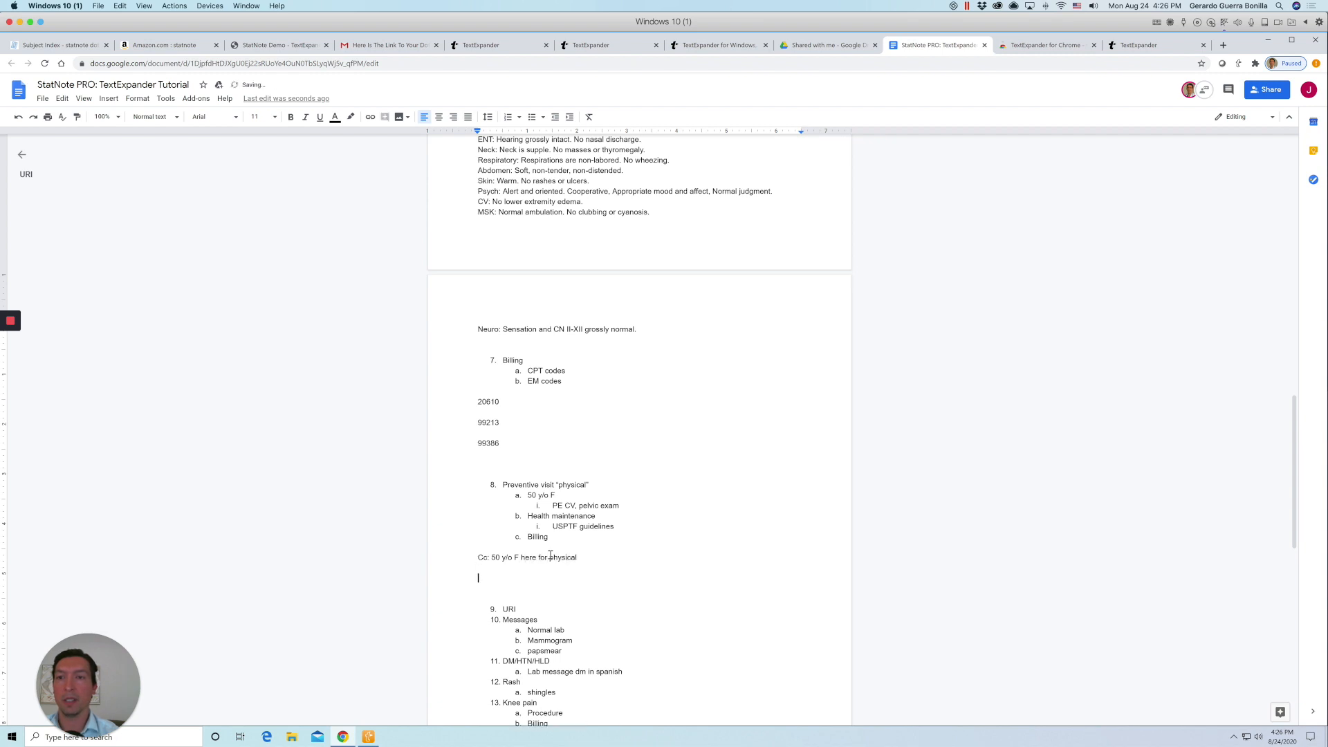
type("HPI")
key("Return")
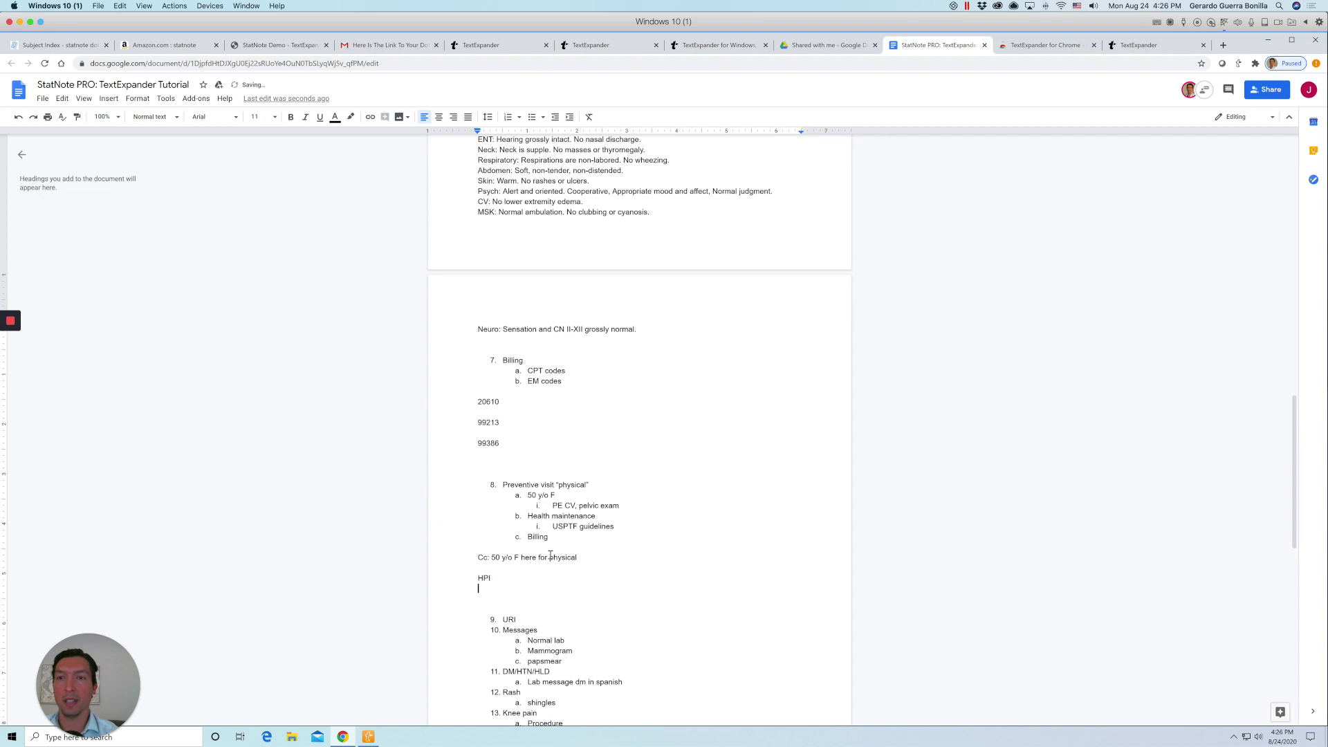
key("Return")
Try to find the physical snippet for a 50-year-old female by searching inline for "PHYSICAL F", "PHYSICAL F 50" and "PHYSICAL F50".
key("ctrl+alt+space")
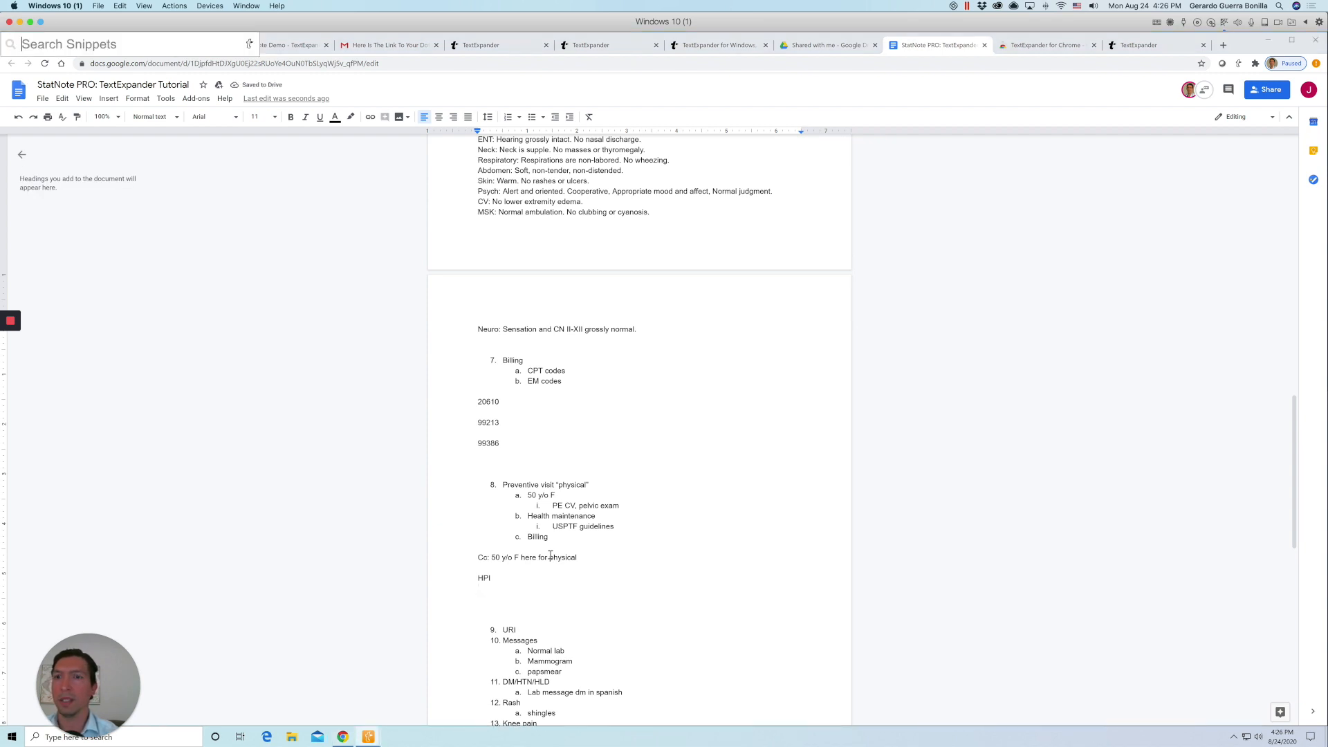
type("PHYSICAL")
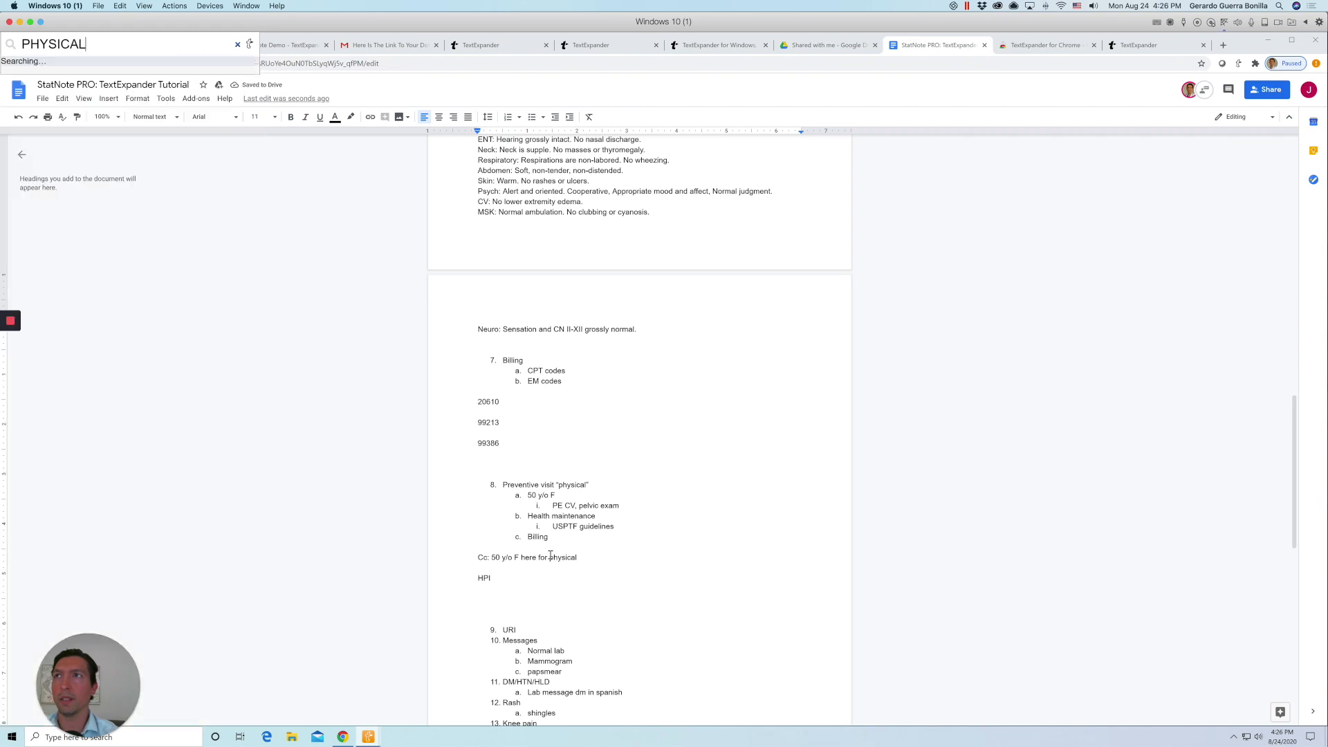
type(" F")
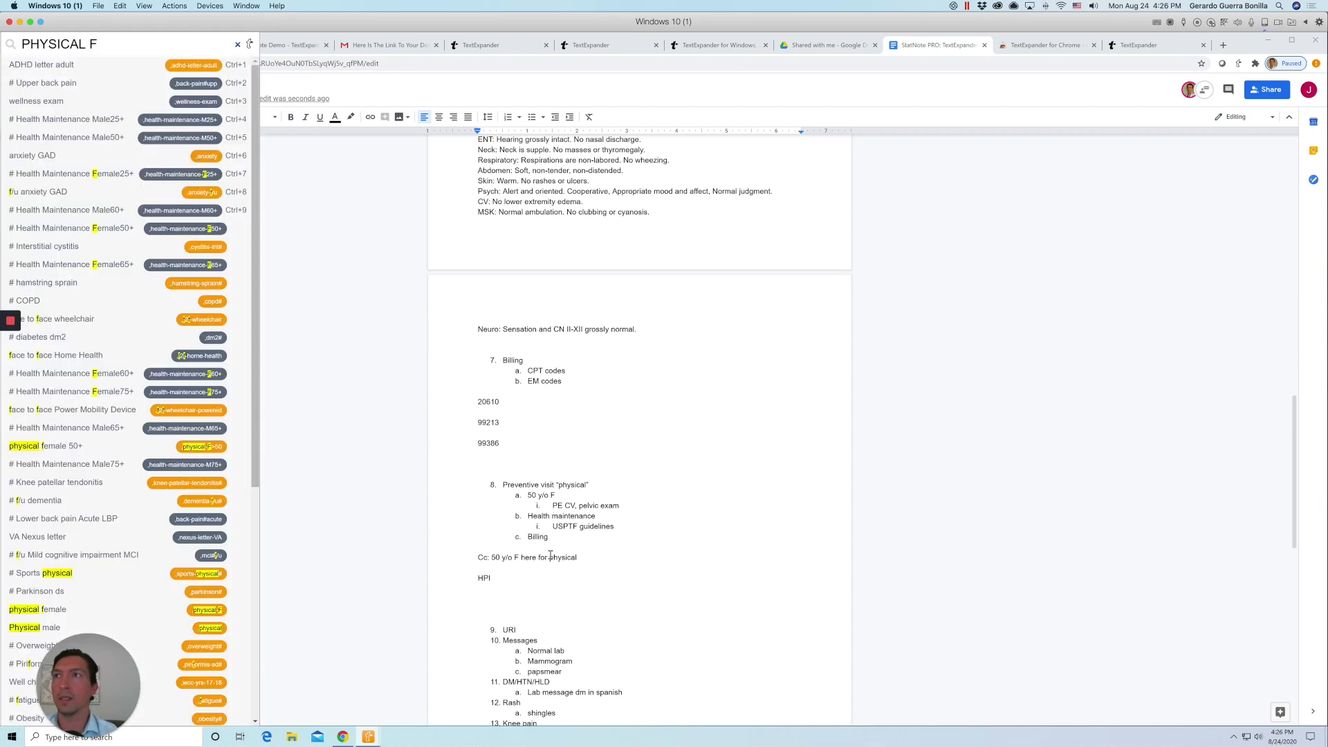
type(" 50")
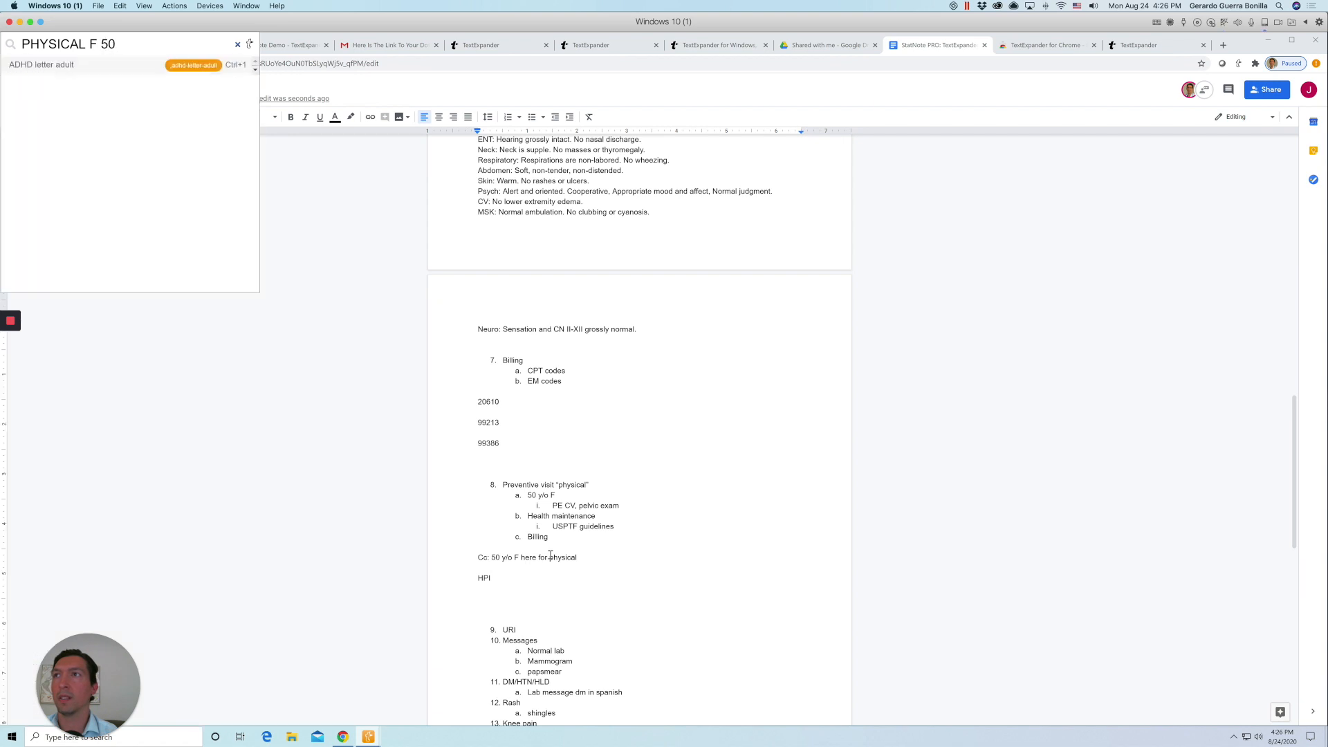
key("BackSpace")
key("BackSpace")
key("BackSpace")
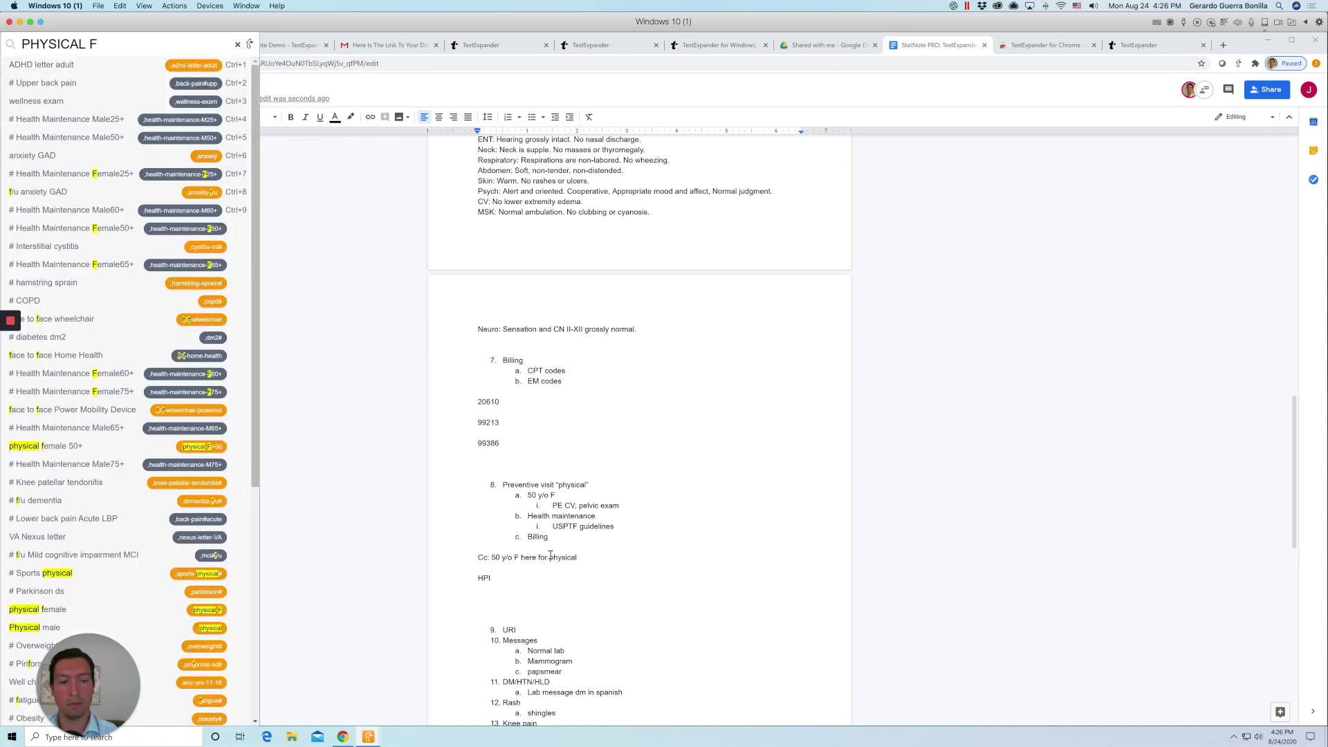
type("50")
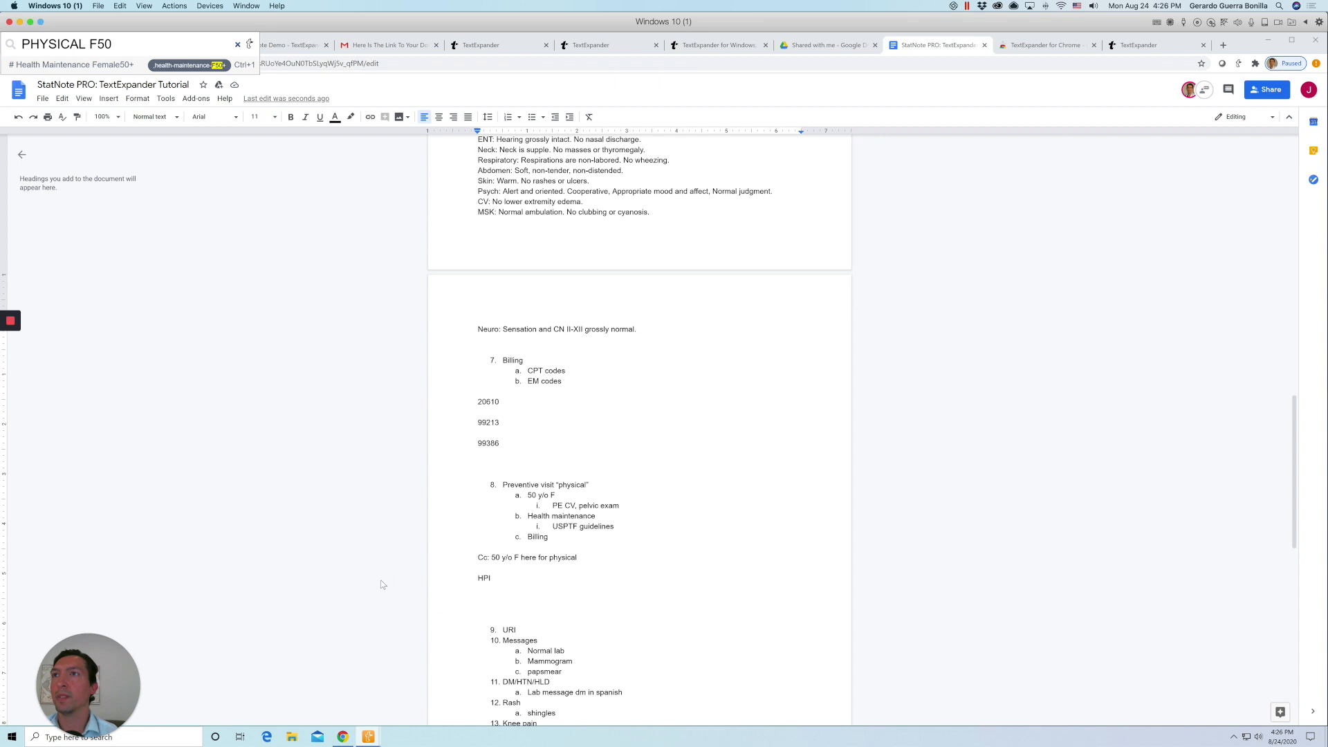
mouse_move(122, 71)
Search the snippets inline for "physical 50" instead, open "physical female 50+" and widen its fill-in form slightly.
left_click_drag(124, 45, 3, 41)
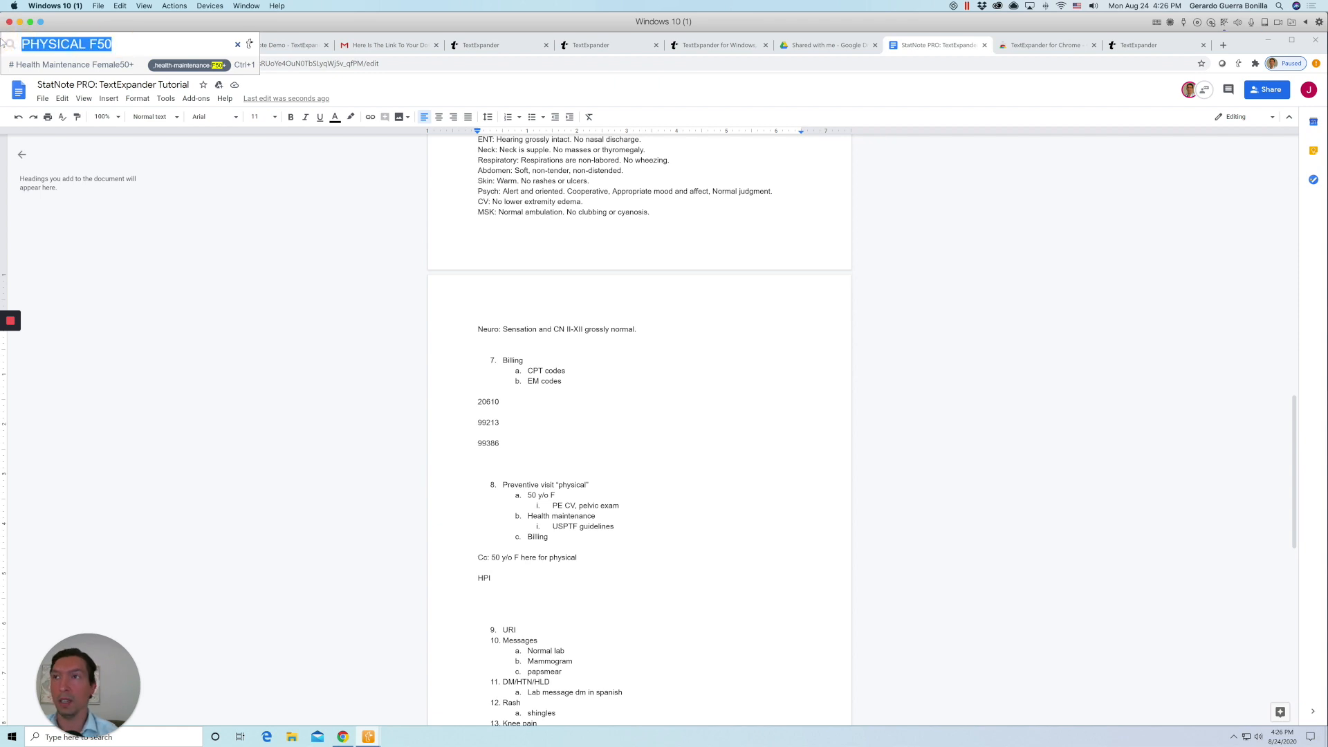
type("physical")
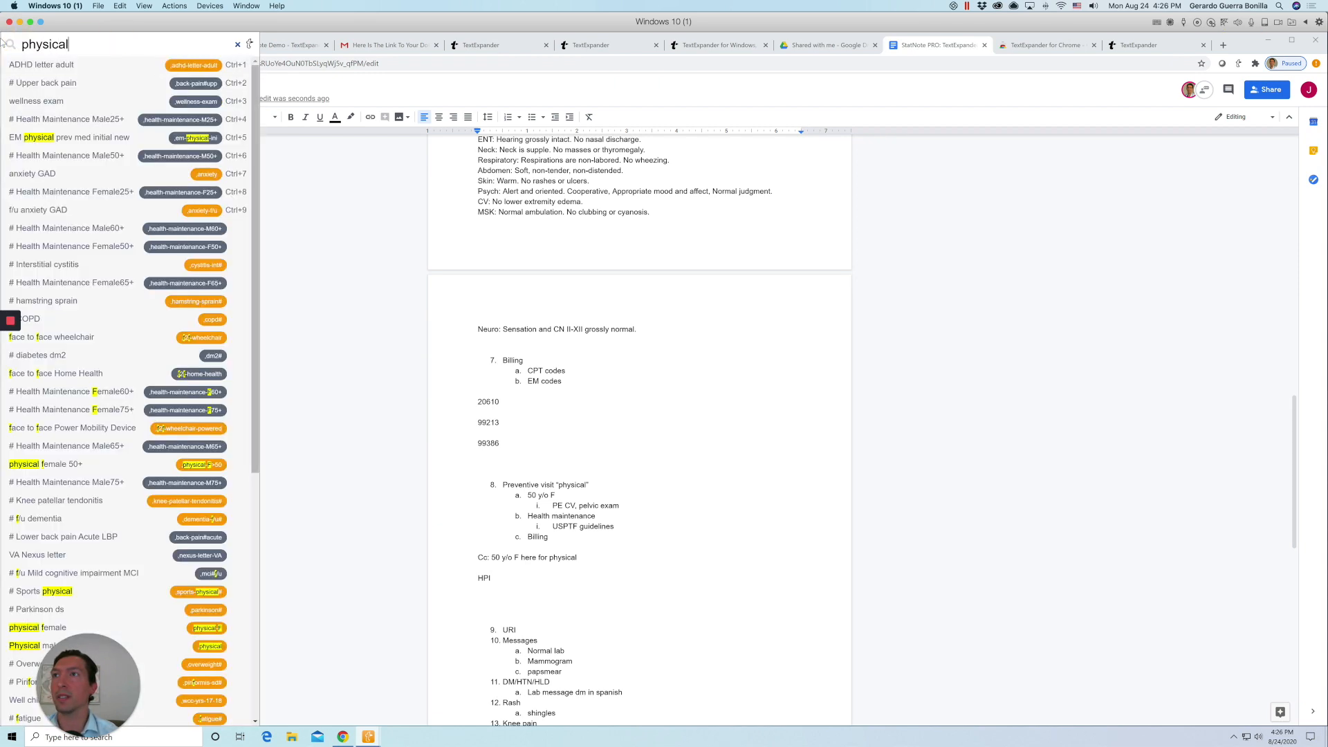
type(" 50")
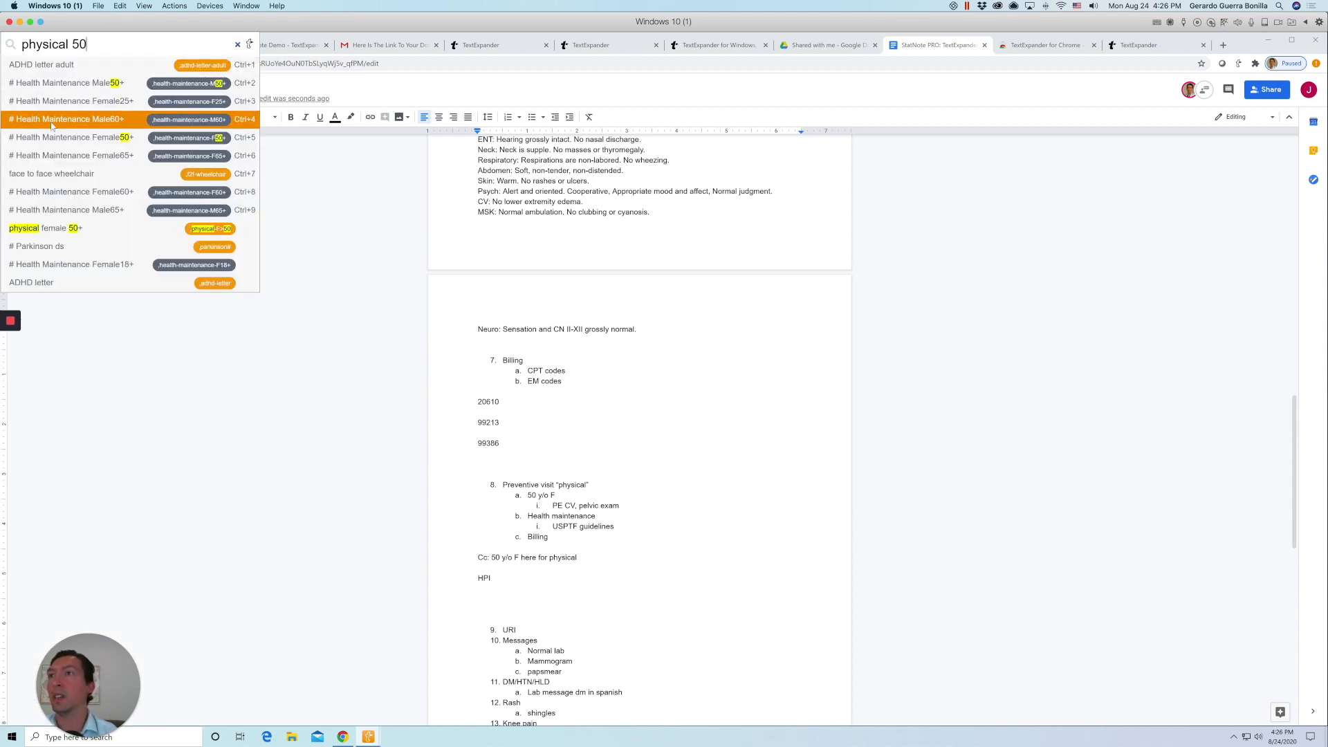
mouse_move(78, 219)
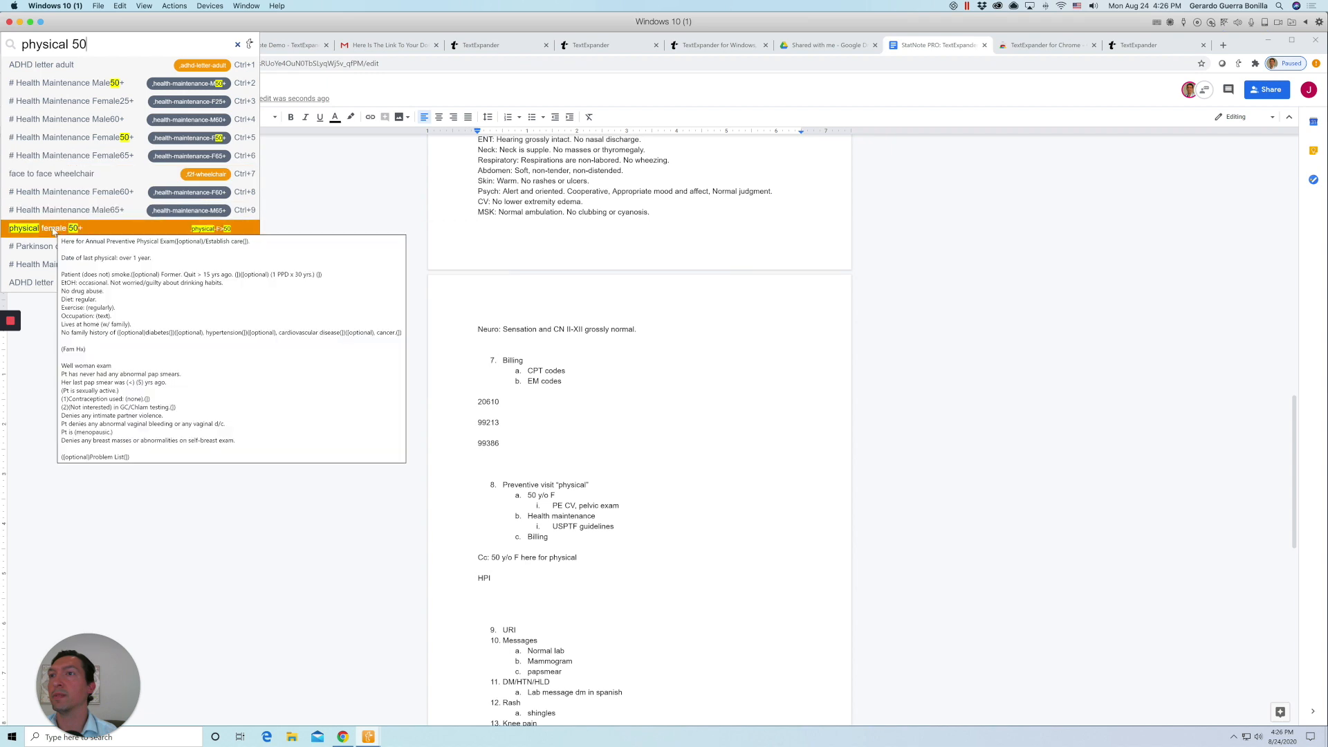
left_click(53, 230)
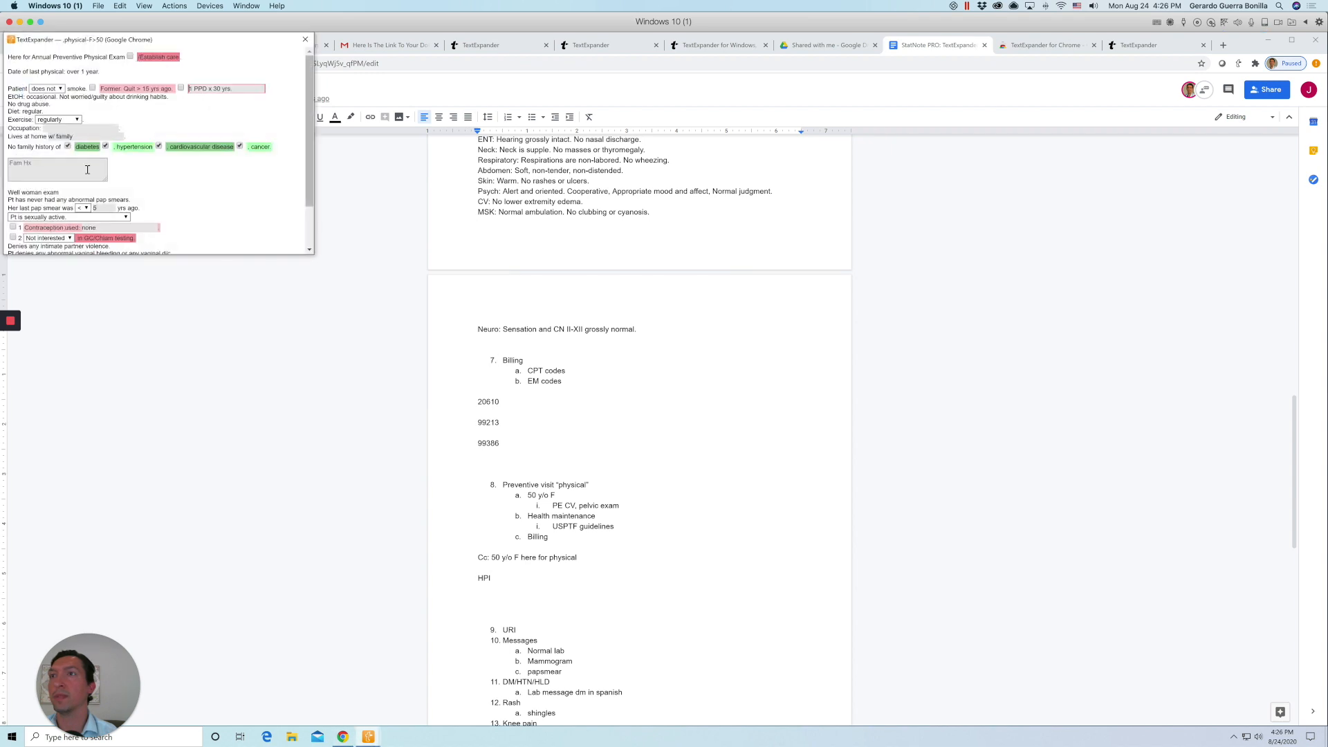
left_click(315, 255)
left_click_drag(315, 256, 323, 296)
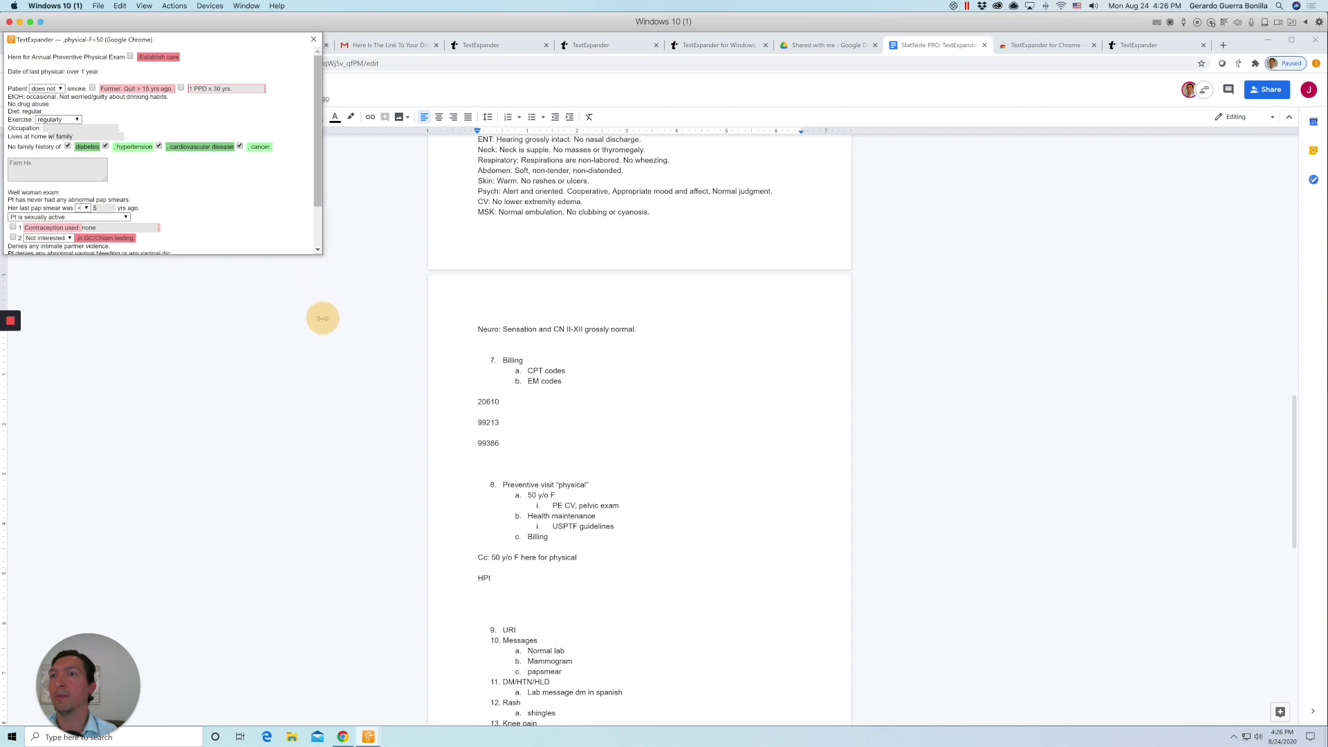
In the physical form, leave "Establish care" out, set smoking to "does" and include "Former. Quit > 15 yrs ago".
left_click(130, 57)
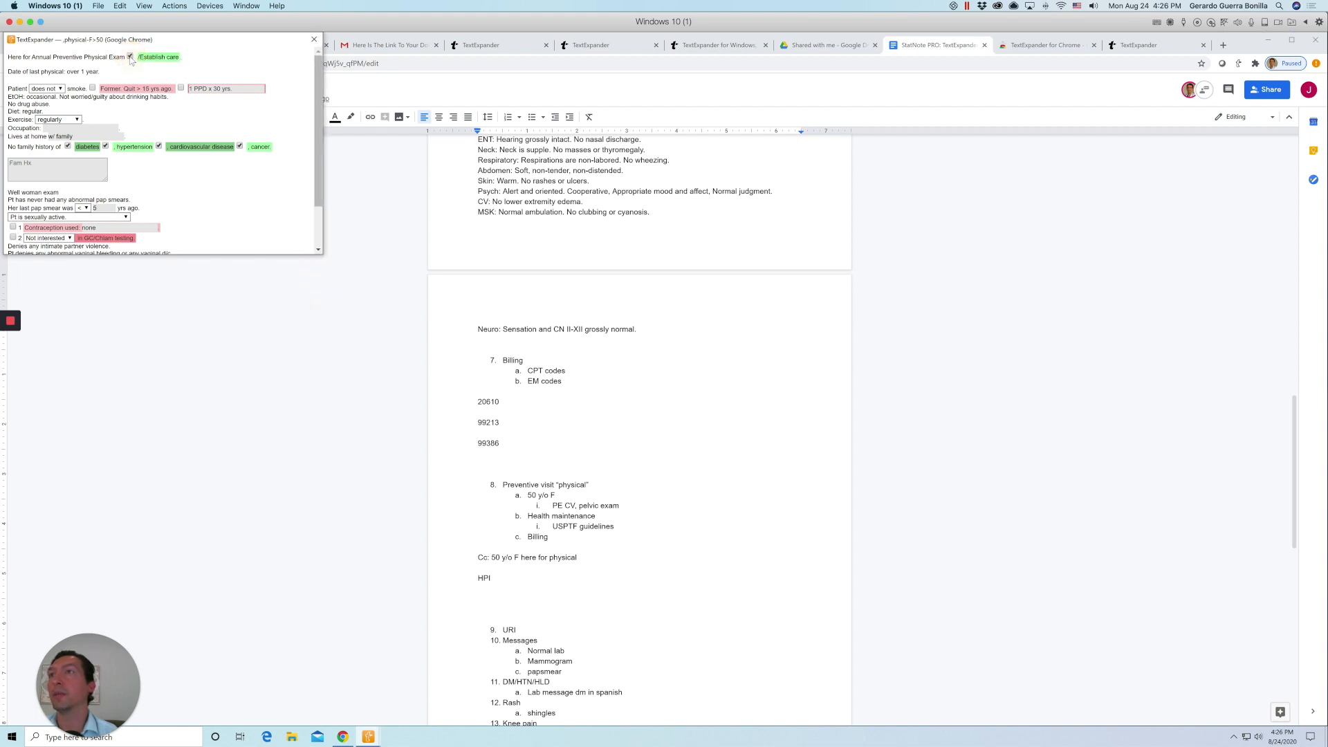
left_click(130, 57)
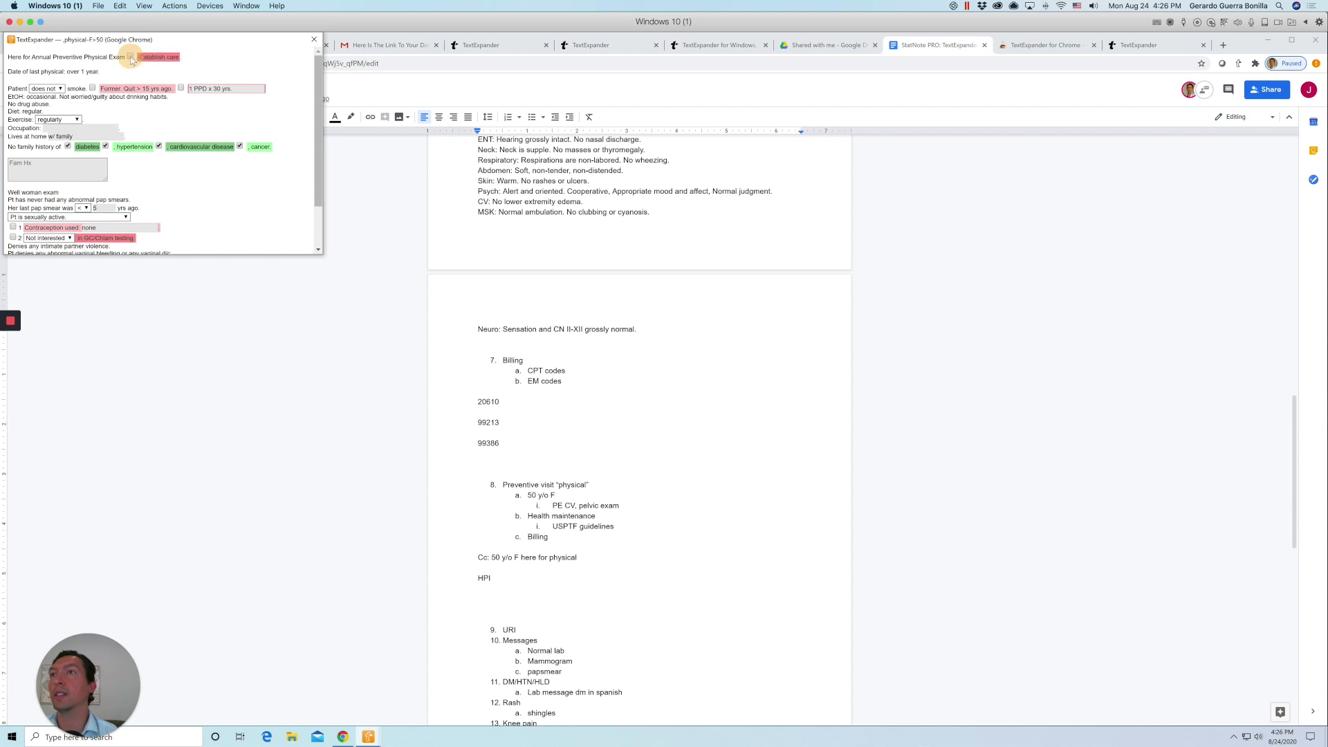
left_click(46, 88)
left_click(49, 103)
left_click(92, 88)
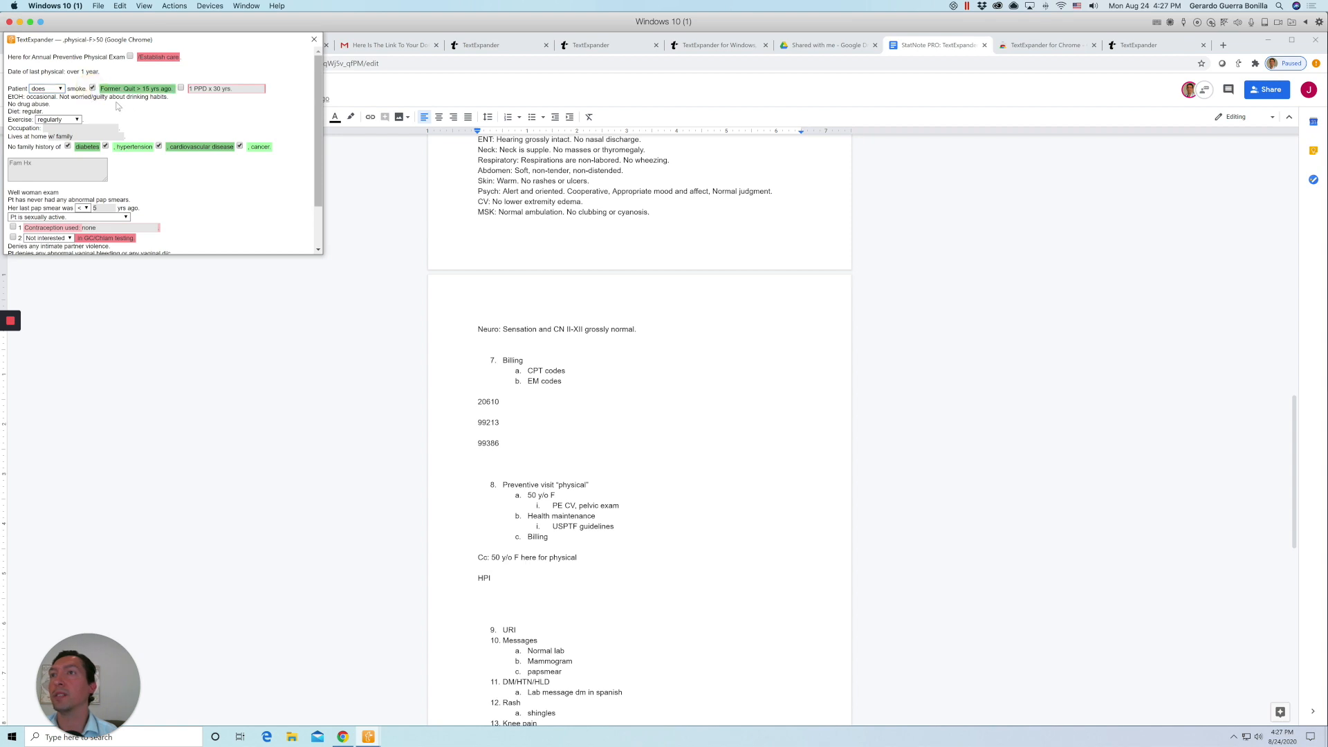
Set the physical form's exercise to "not regularly" and fill in the occupation as "secretary".
left_click(76, 120)
left_click(59, 137)
left_click(69, 127)
type("secretary")
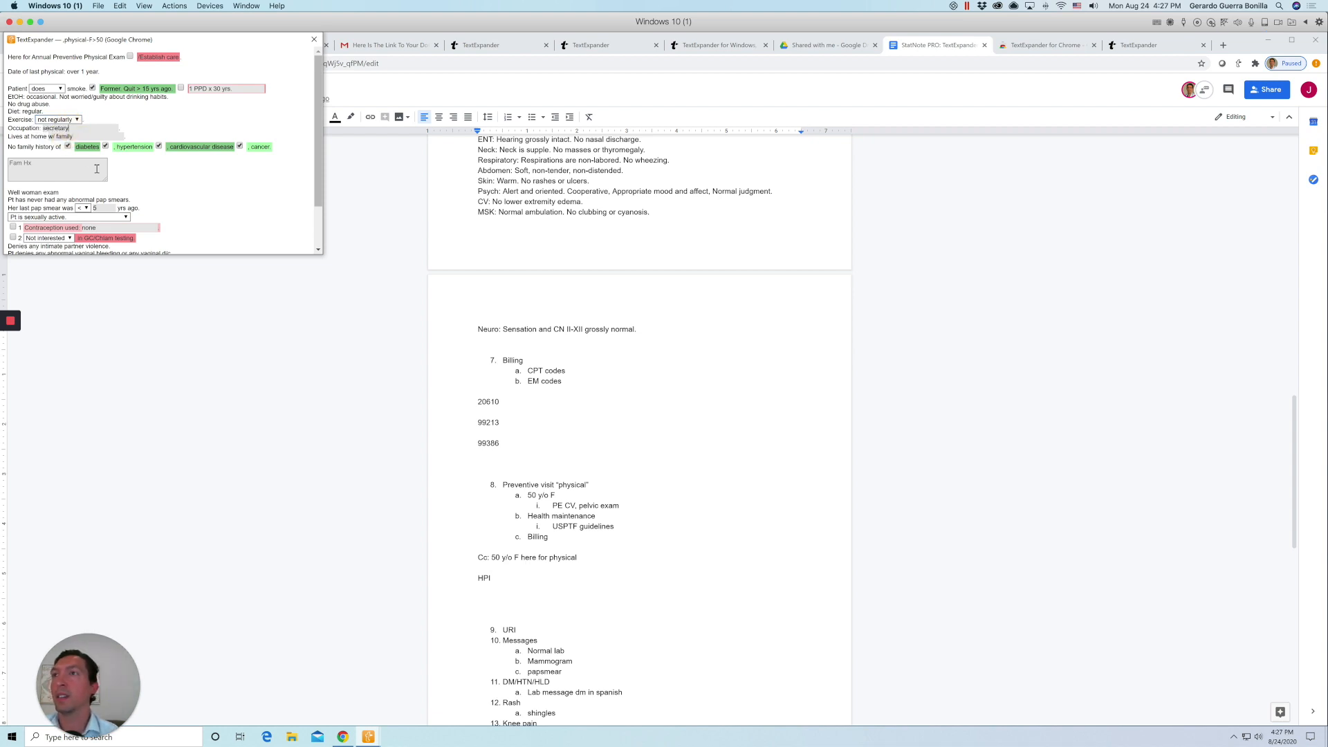
Exclude cancer from the denied family history and enter "mother: breast cancer." as the family history note.
left_click(240, 146)
left_click(47, 166)
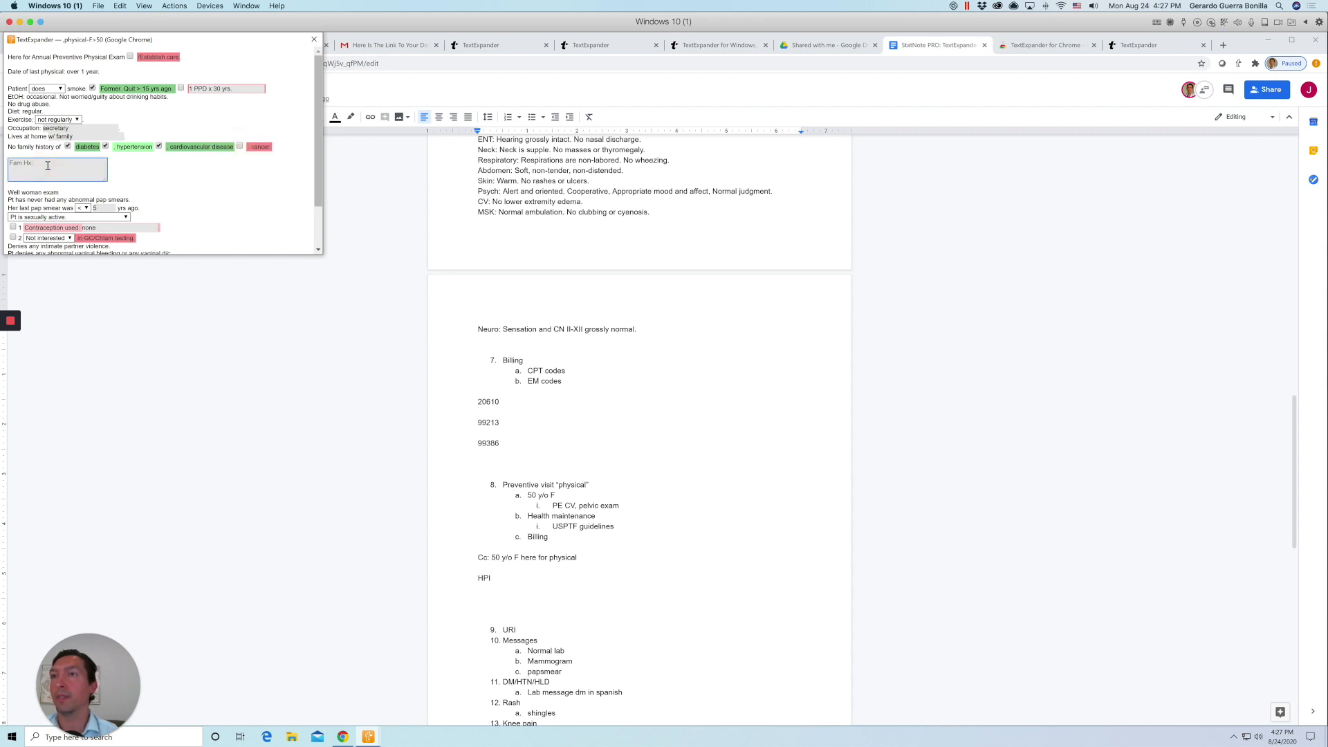
type("bother: b")
type("reast cancer.")
Set the menstrual status to "regular and denies any metromenorrhagia" and insert the completed physical text under HPI.
scroll(75, 222, "down", 3)
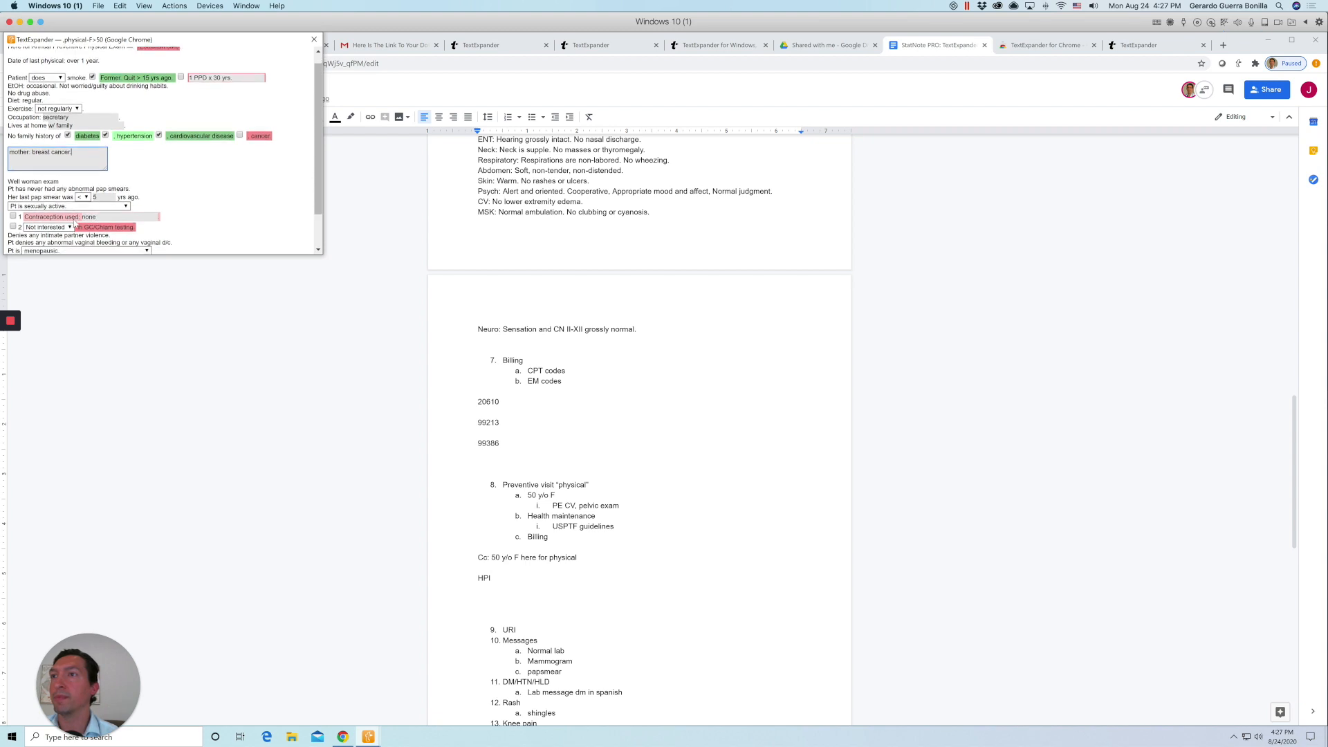
left_click(97, 211)
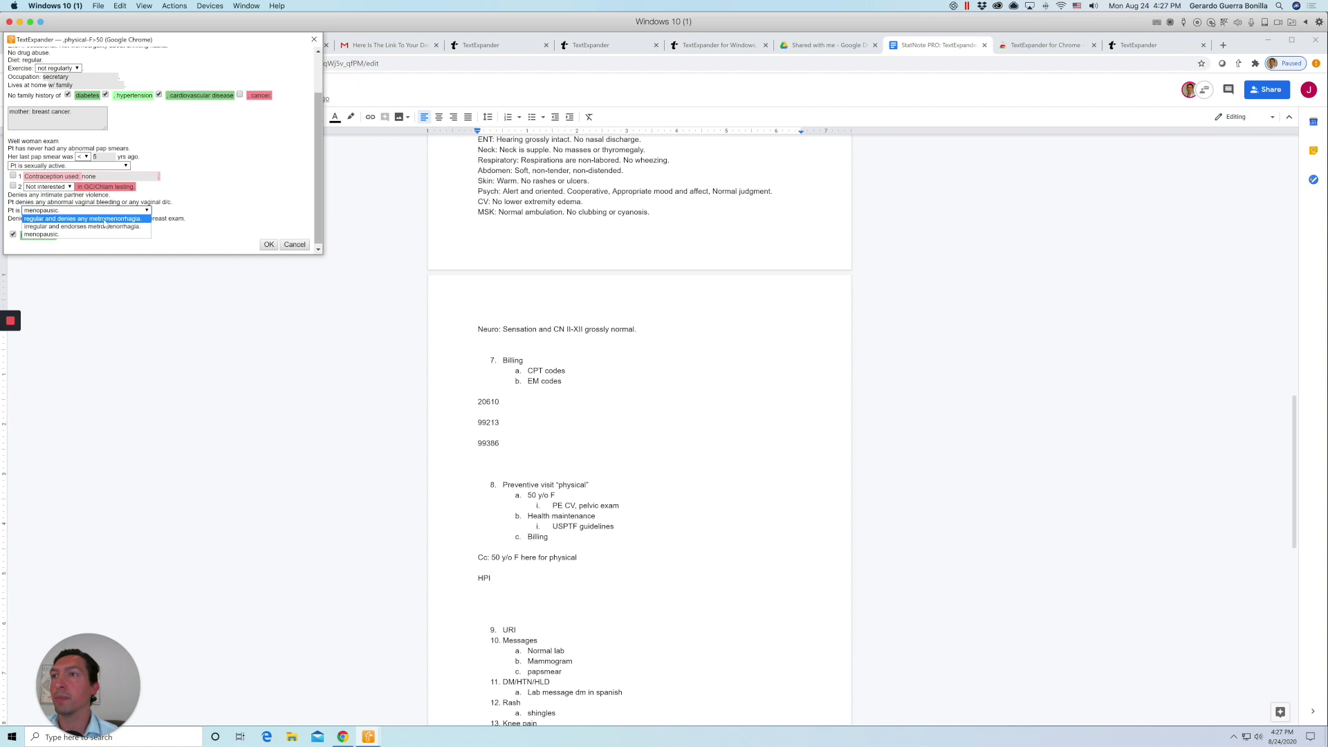
left_click(104, 219)
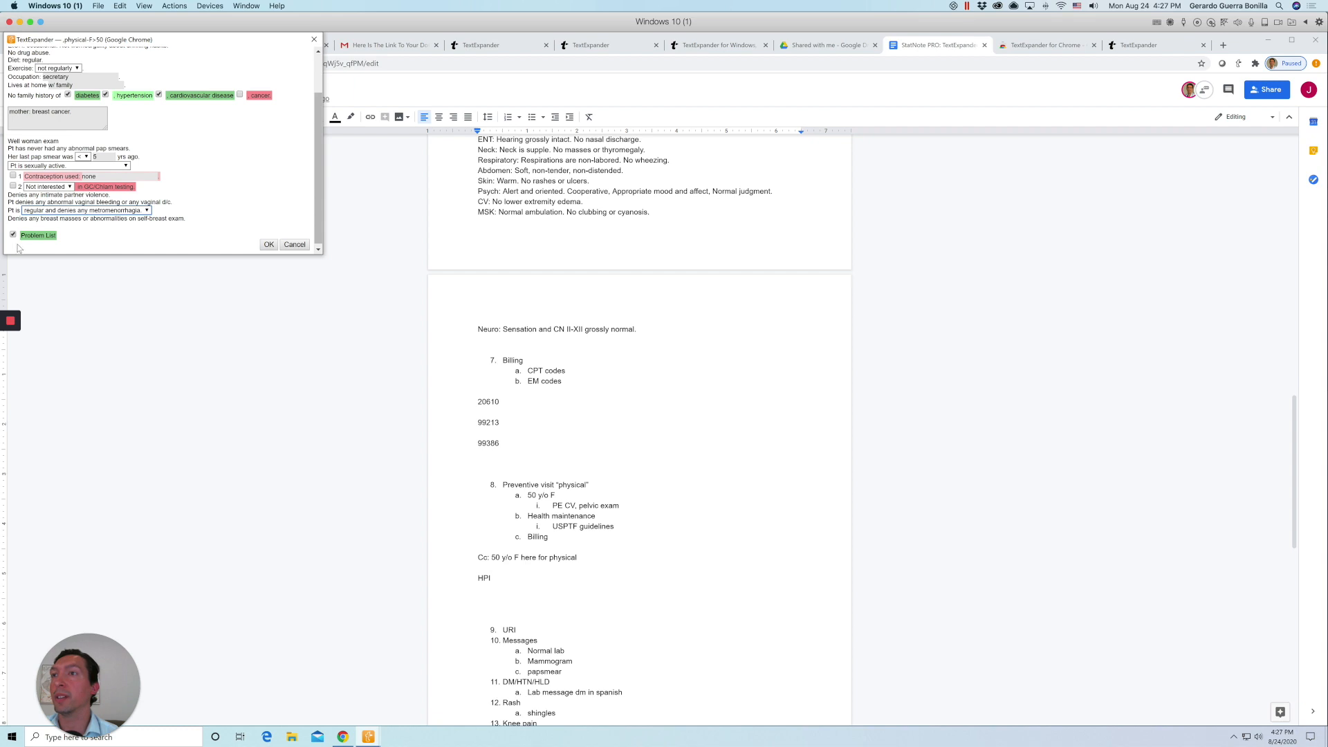
left_click(268, 244)
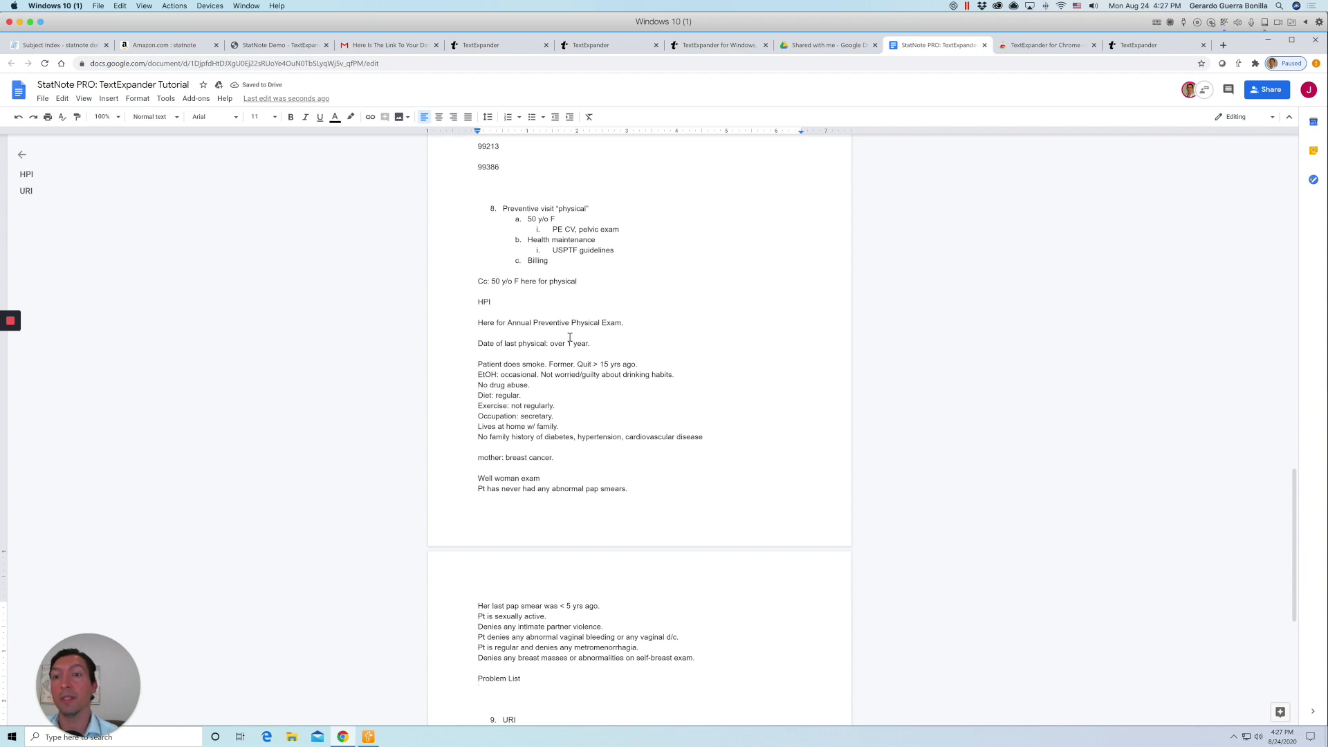
Add a "PE" heading below Problem List, with blank lines beneath it.
scroll(571, 339, "down", 3)
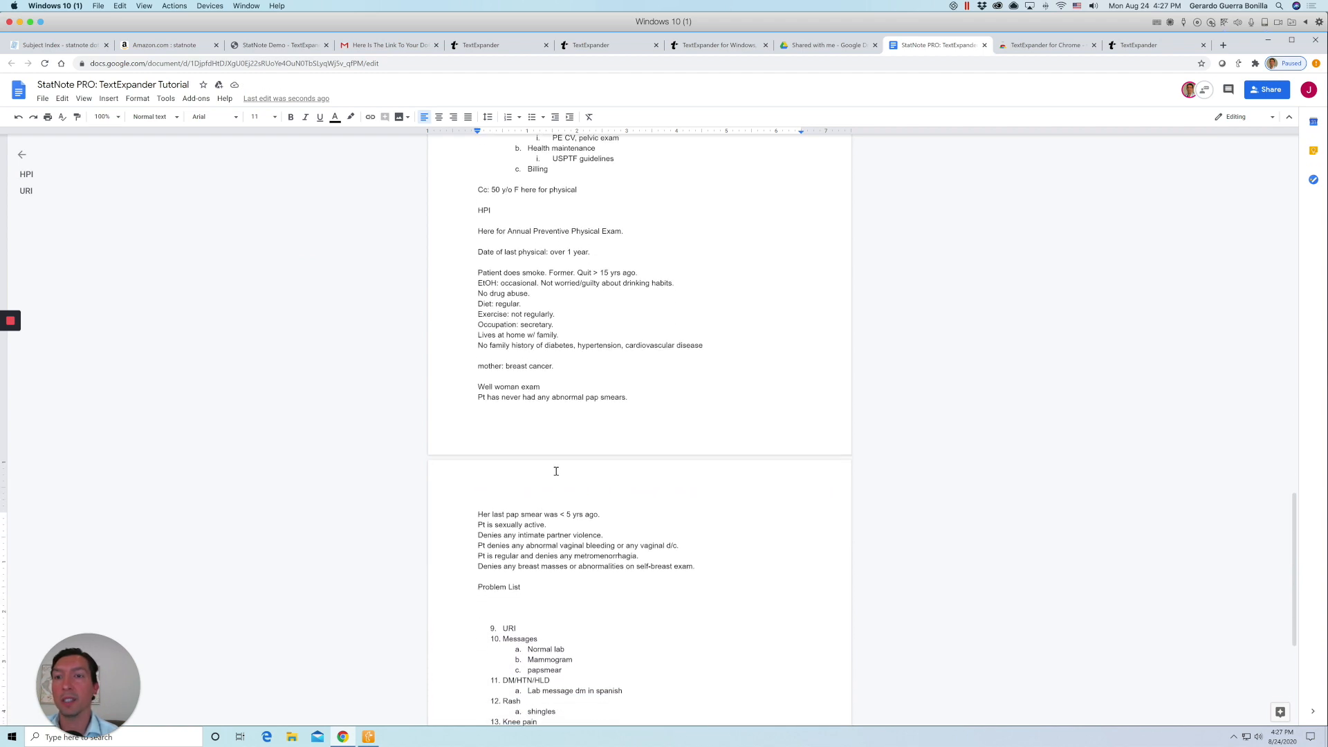
key("Return")
type("P")
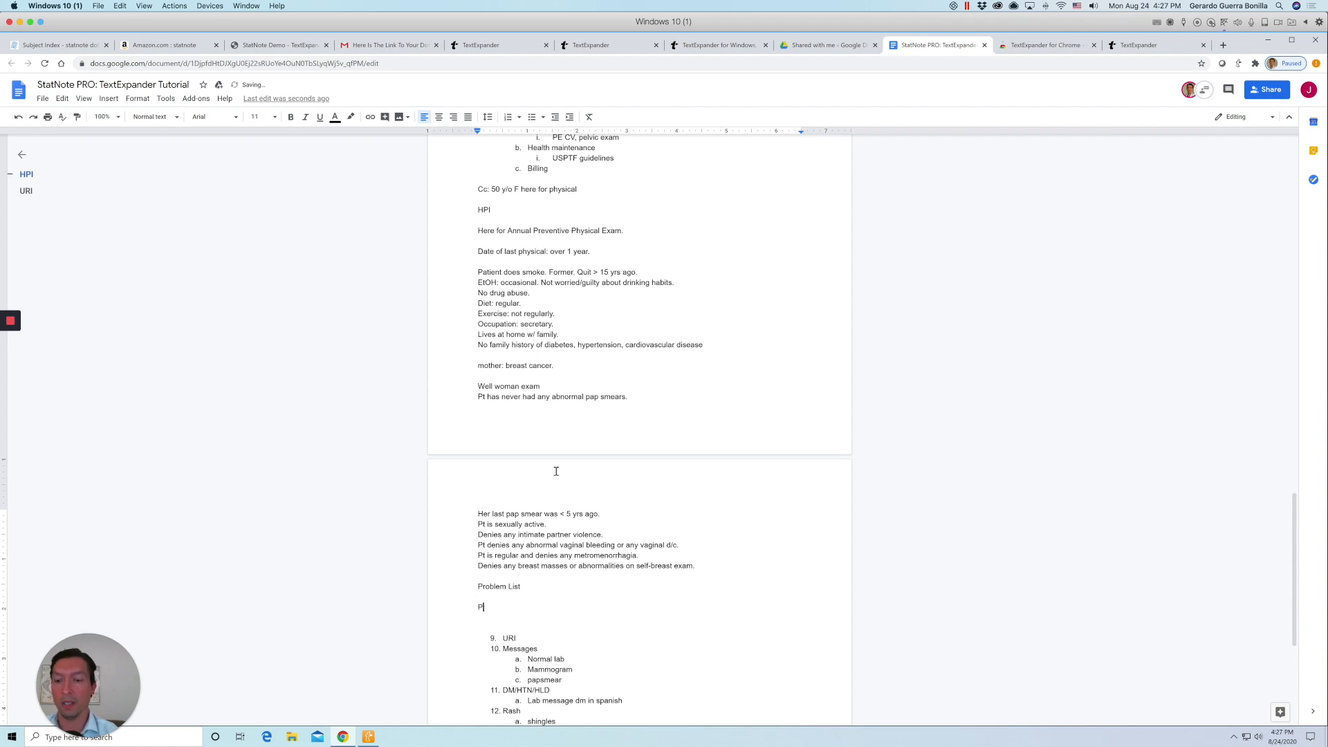
type("E")
key("Return")
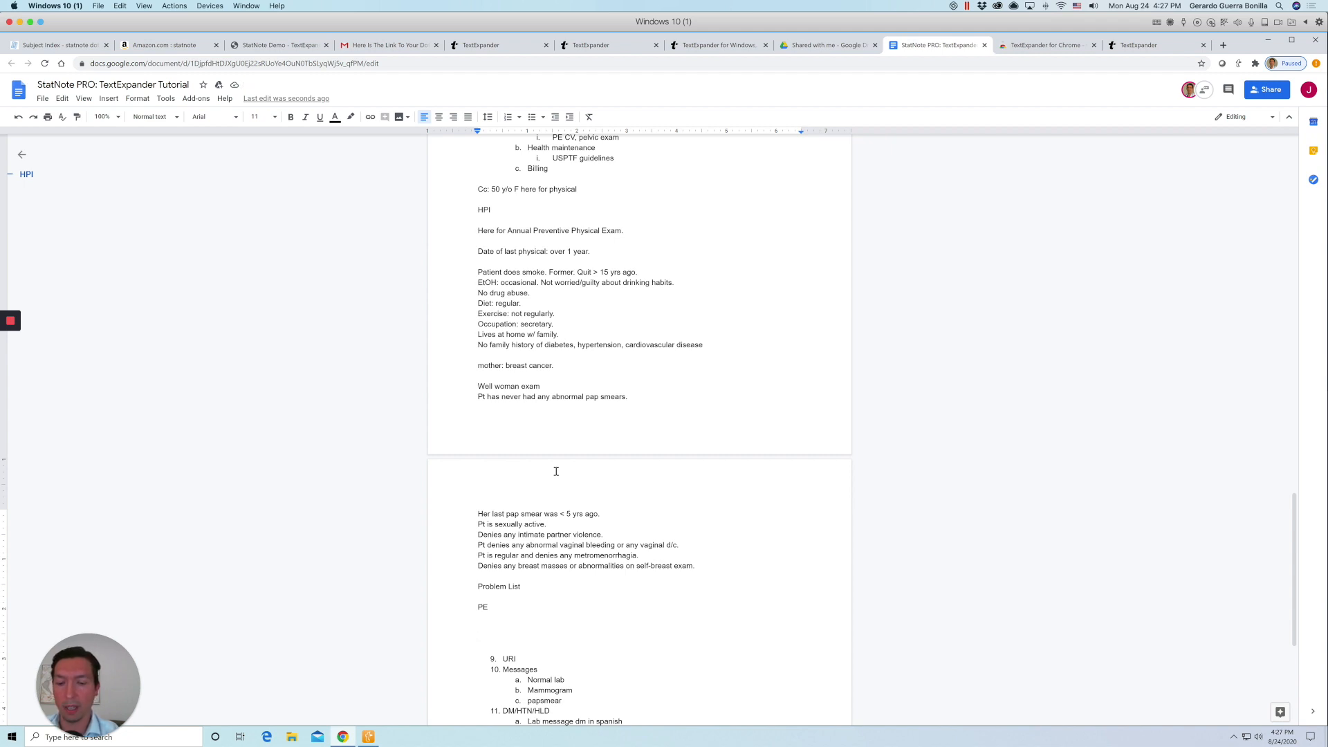
Search the snippets inline for "pe-ad" and insert "PE adult short CV" under the PE heading.
key("ctrl+shift+space")
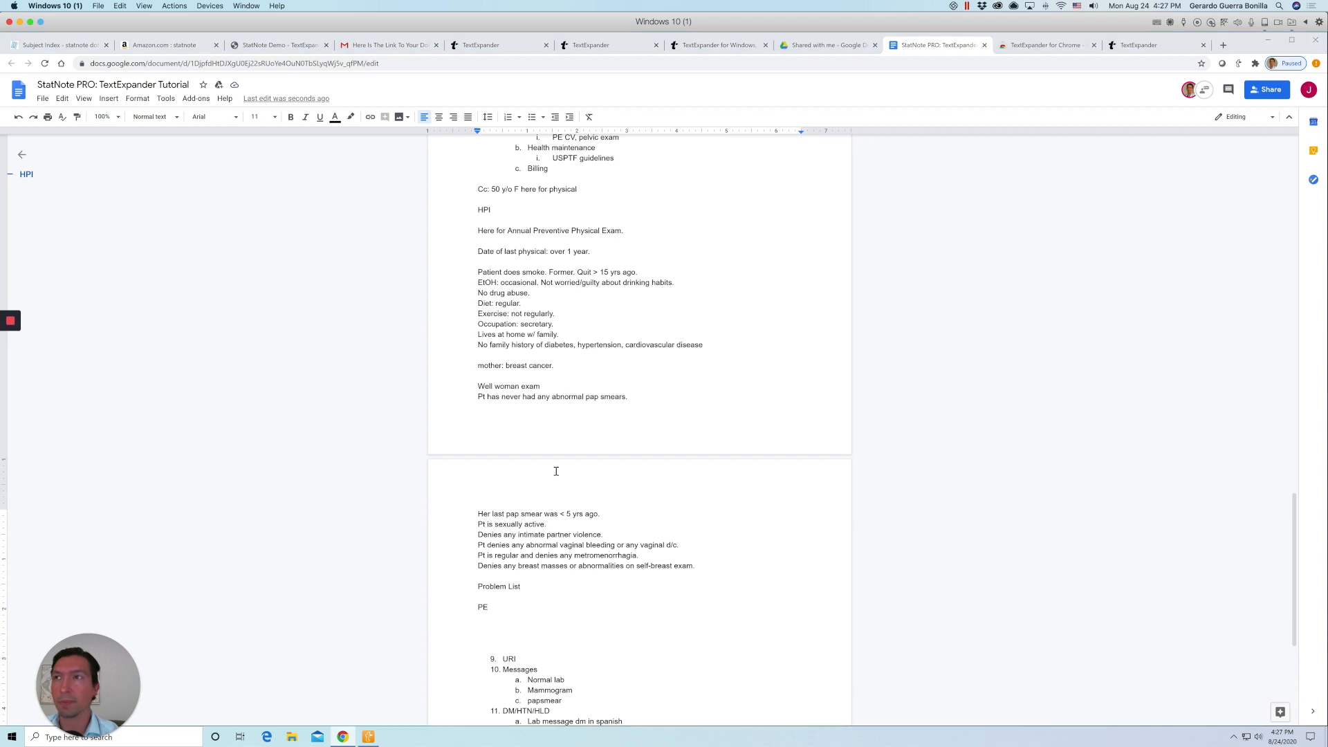
type("pe-ad")
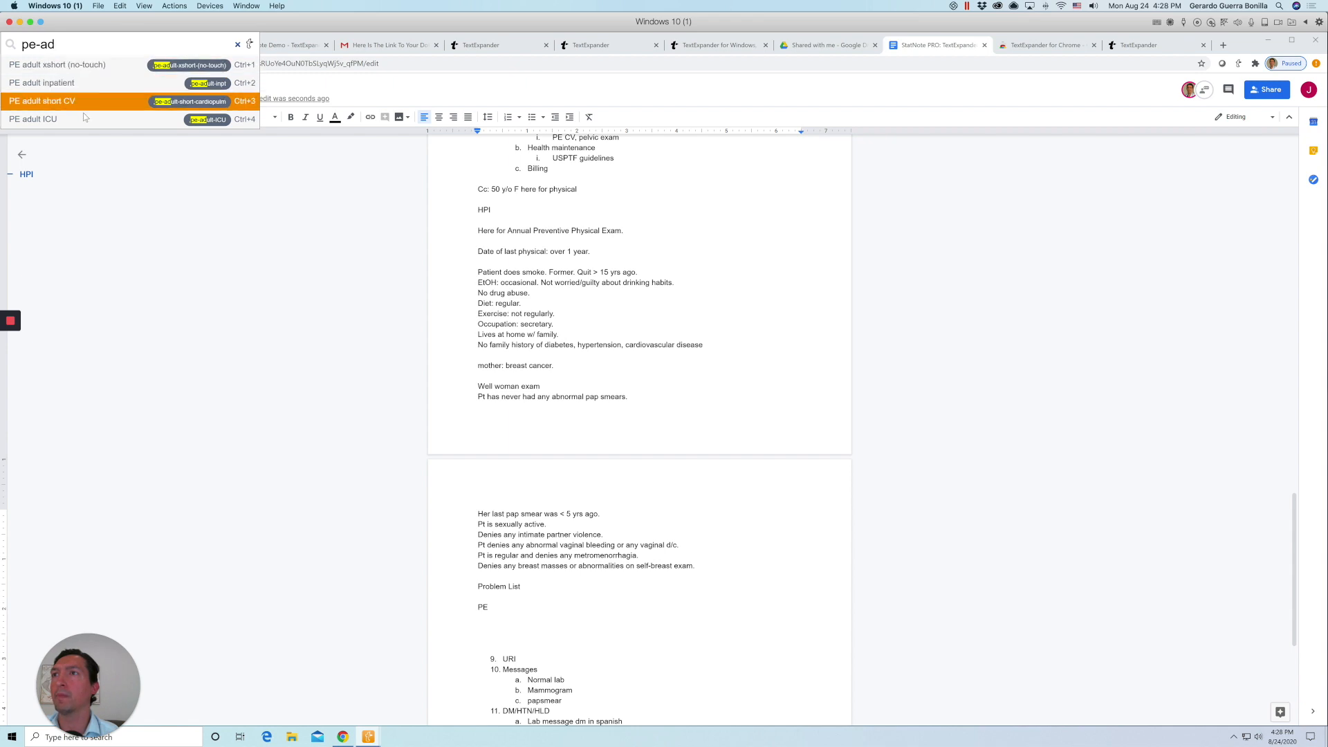
mouse_move(84, 119)
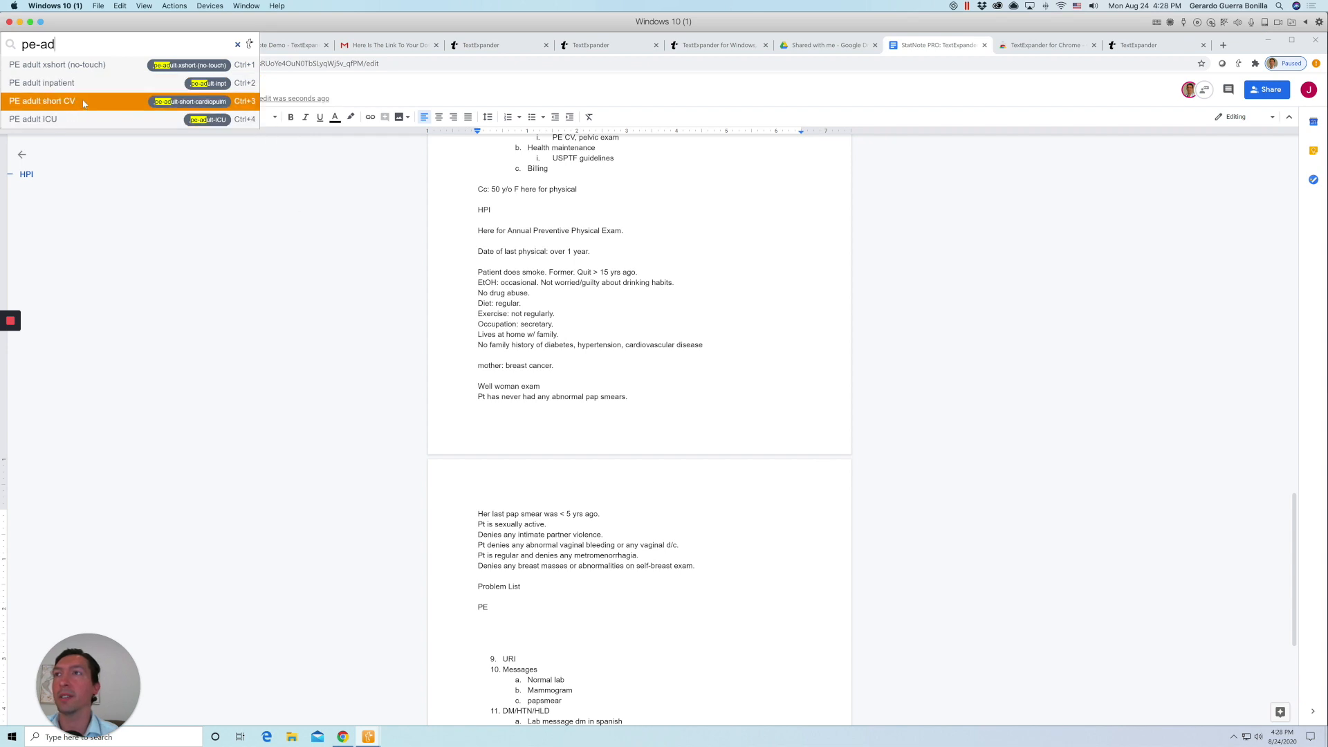
left_click(88, 103)
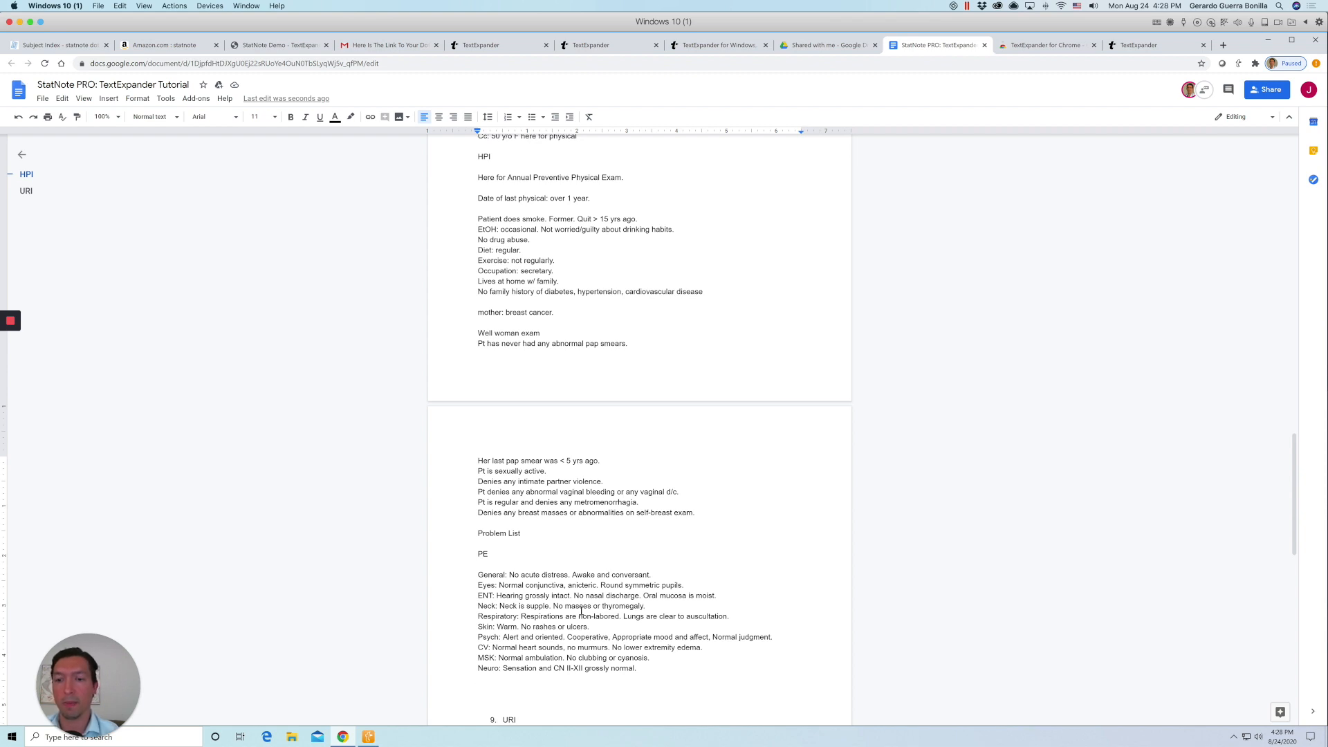
Add an "A/P" heading below the exam and open the "# Health Maintenance Female50+" snippet by searching inline for "health main 50".
type("A/P")
key("Return")
key("ctrl+shift+space")
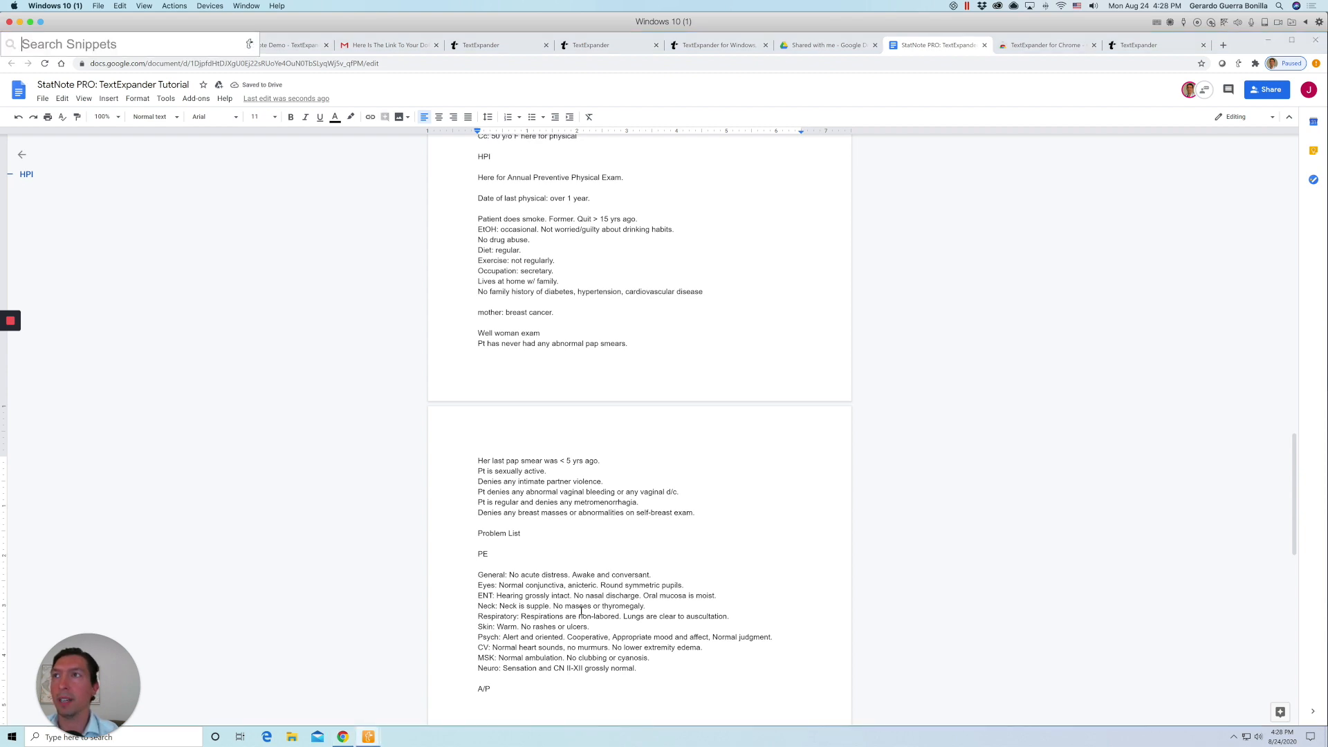
type("health main")
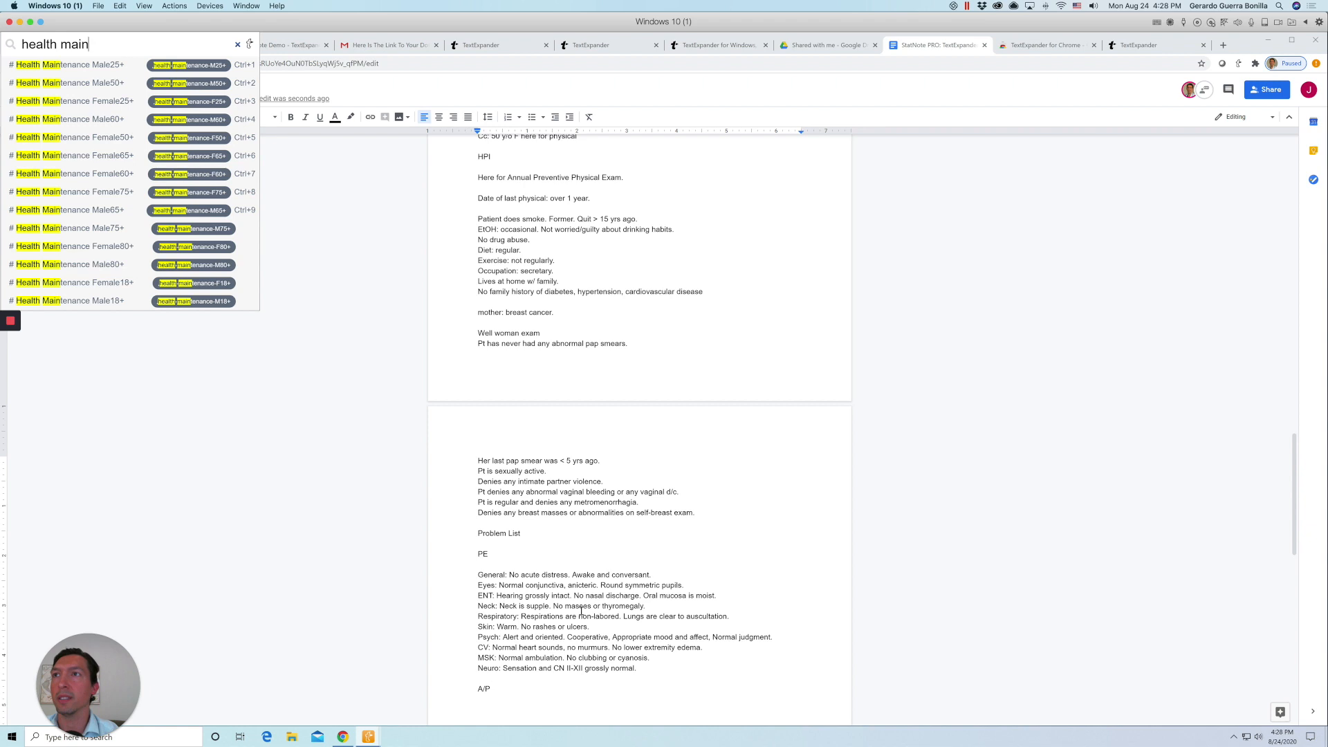
type(" 50")
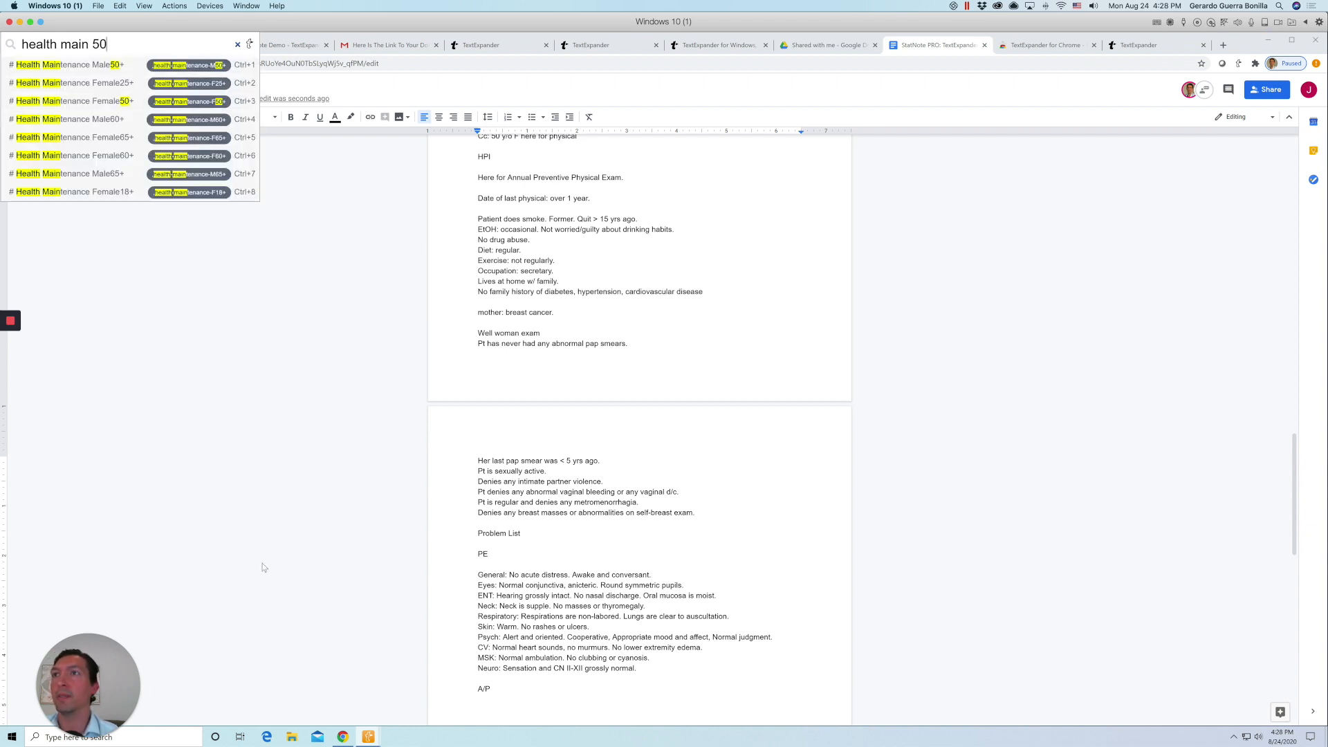
left_click(101, 106)
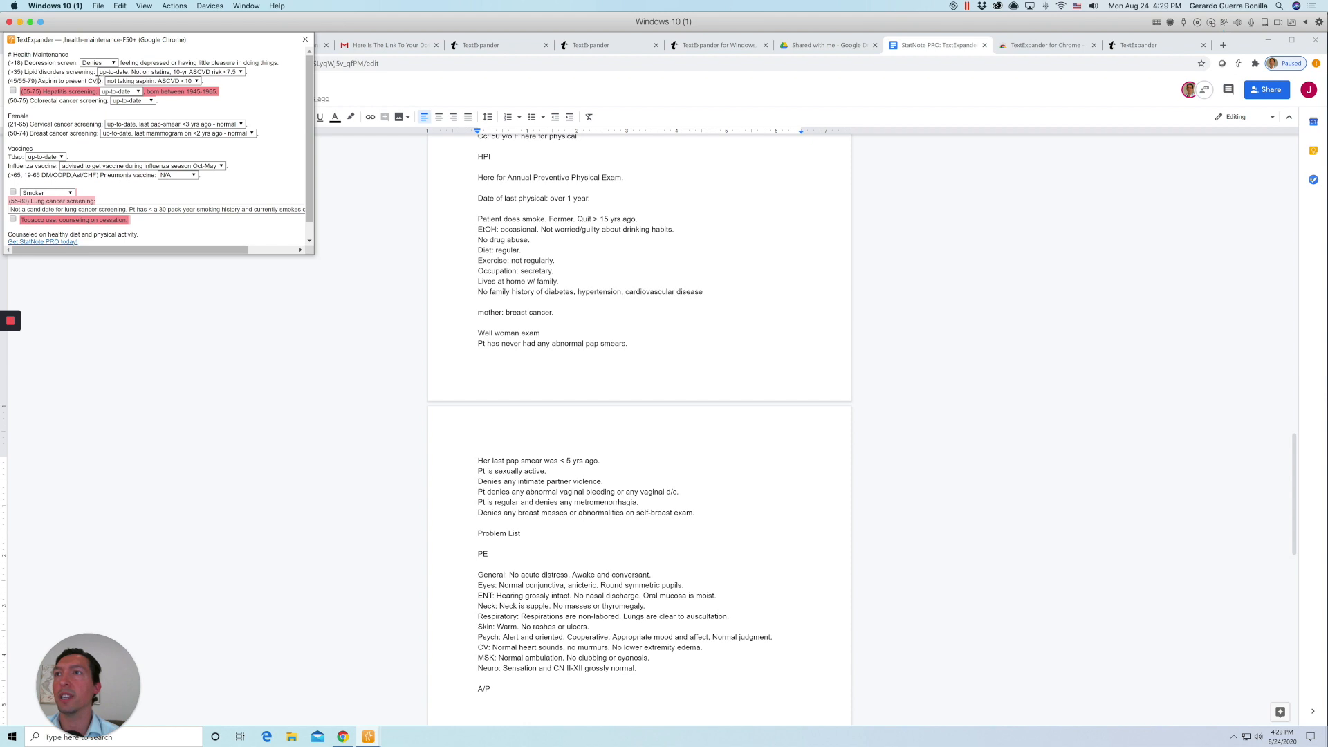
Include the hepatitis screening item in the health maintenance form and set it to "lab ordered".
left_click(13, 90)
left_click(138, 92)
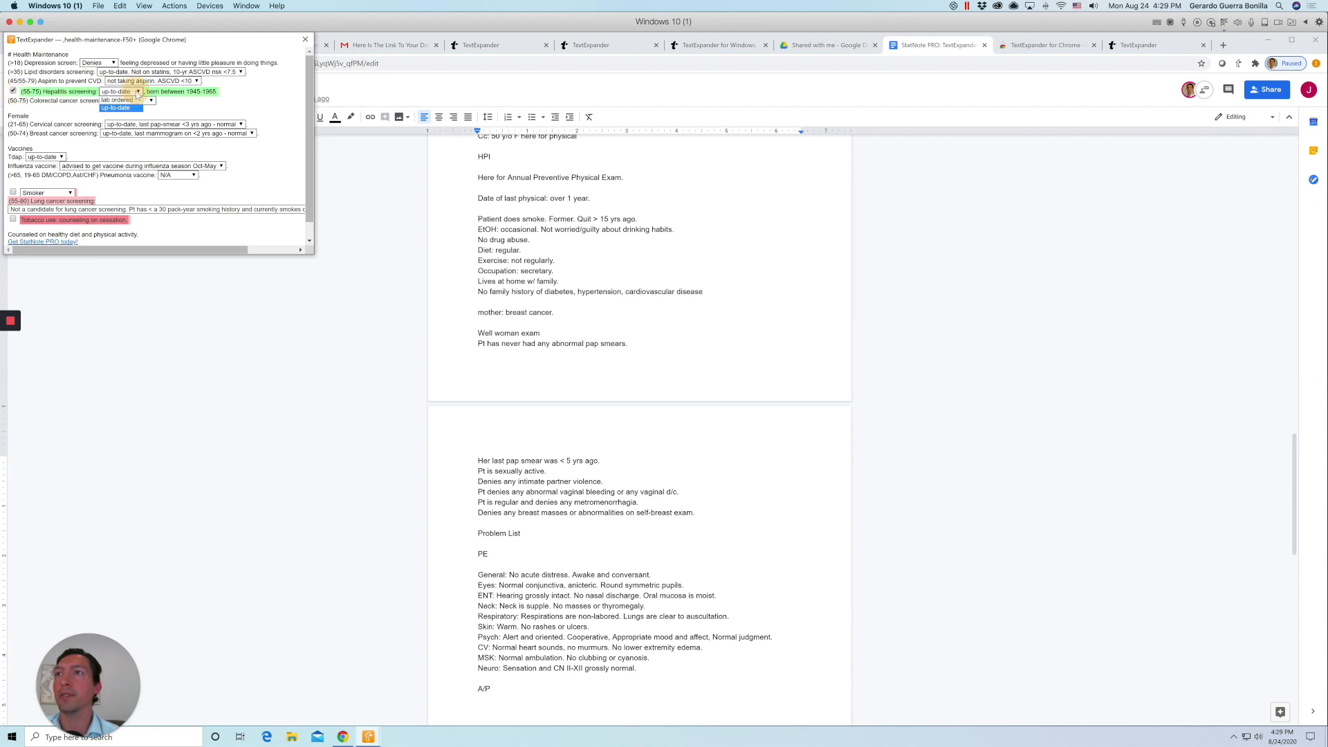
left_click(131, 105)
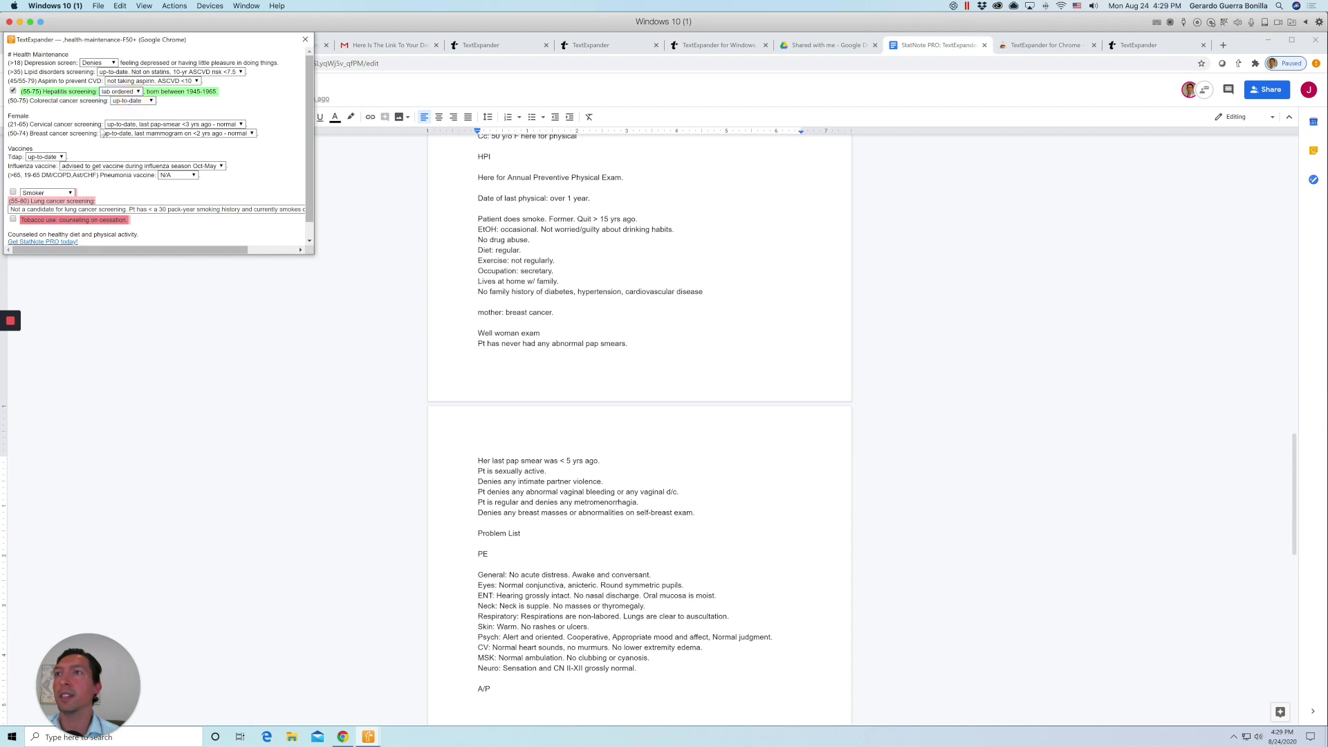
Set breast cancer screening to "due for mammogram" and cervical cancer screening to "done today".
left_click(135, 133)
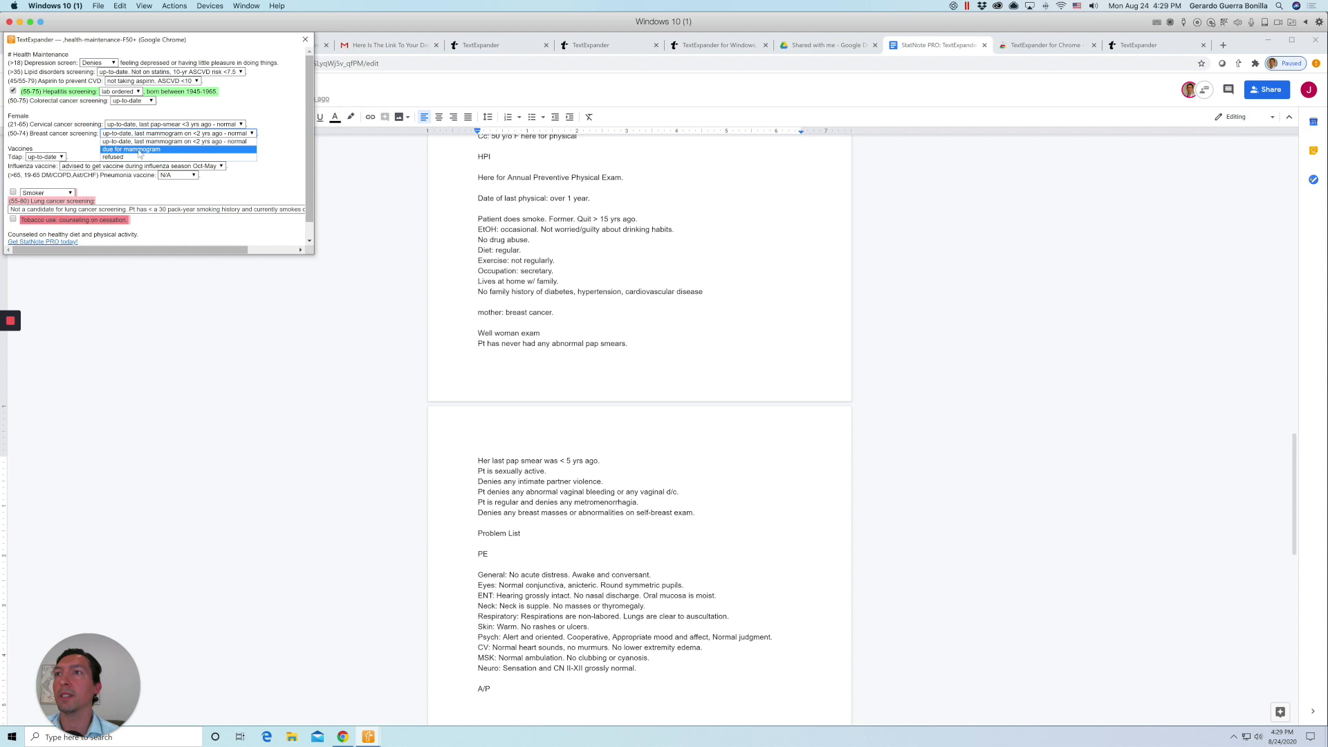
left_click(137, 149)
left_click(159, 126)
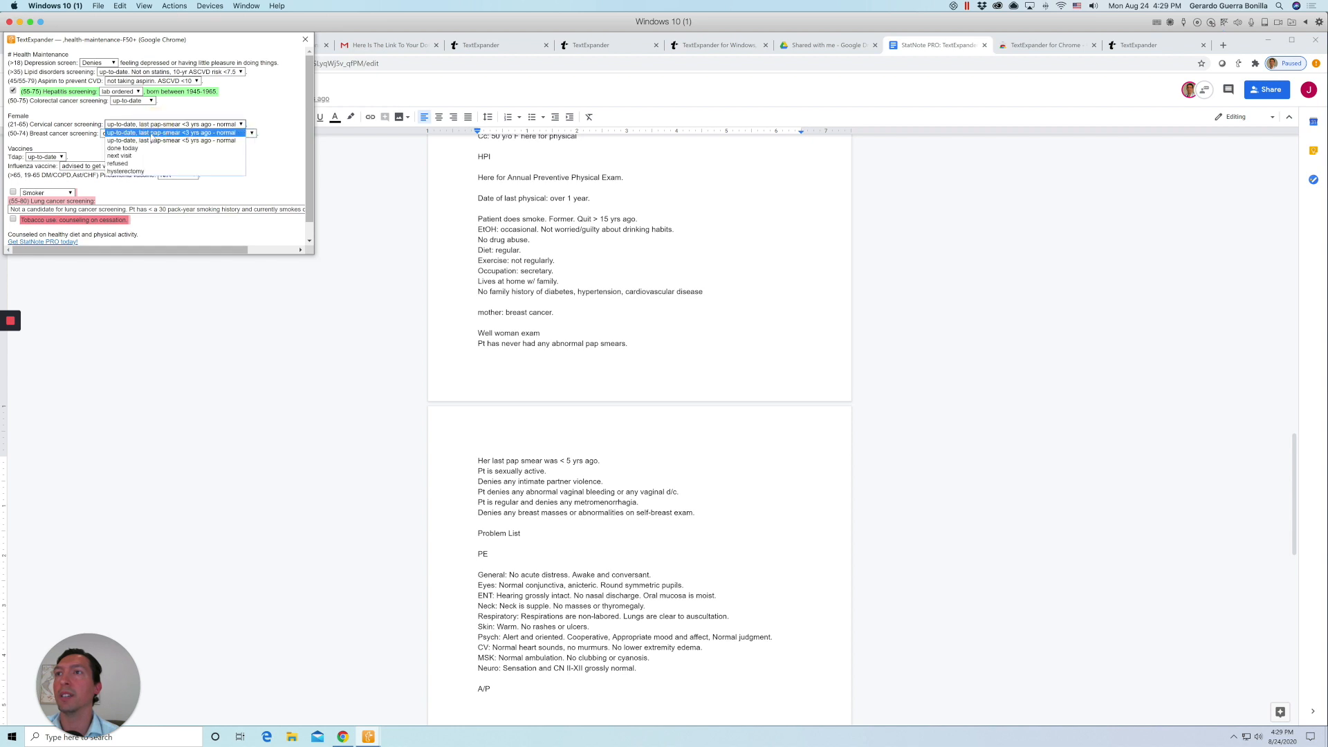
left_click(142, 149)
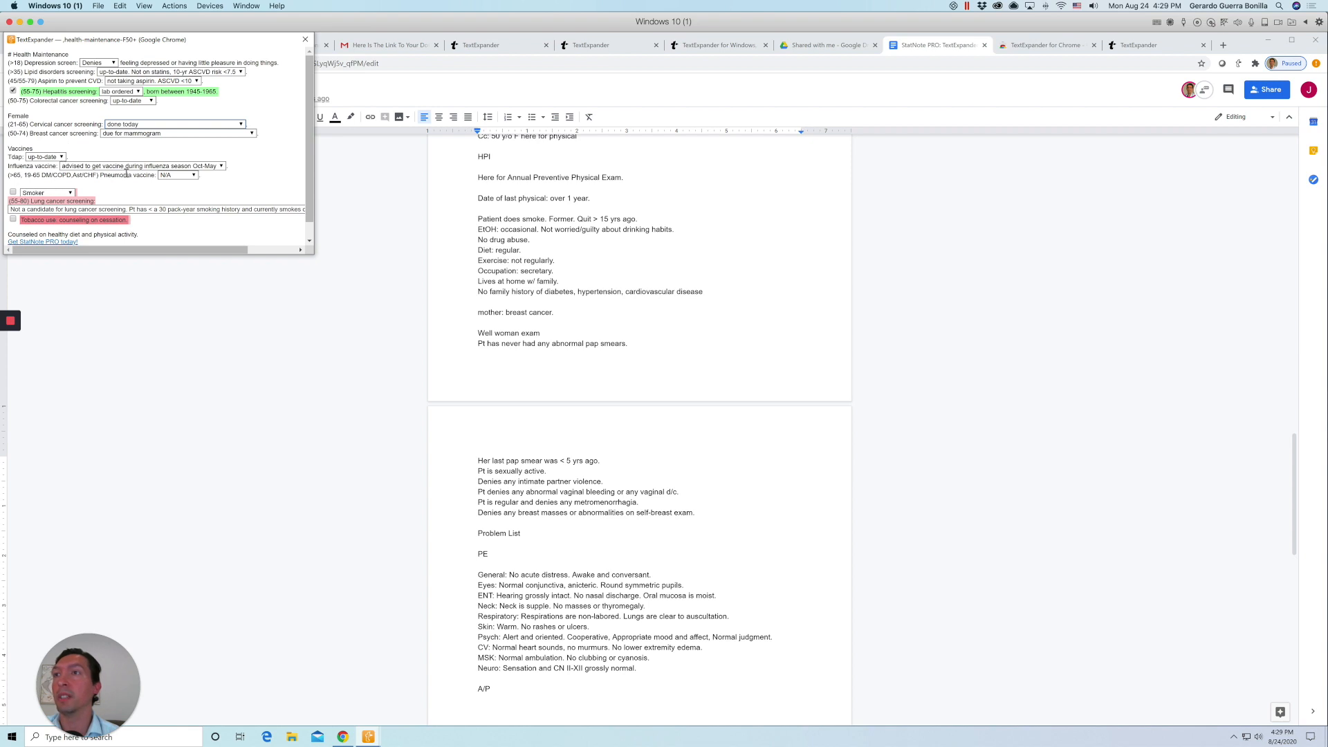
Set the influenza vaccine to "given" and include the Smoker section with the 30 pack-year, "currently smokes or quit <15 yrs ago" option.
left_click(220, 166)
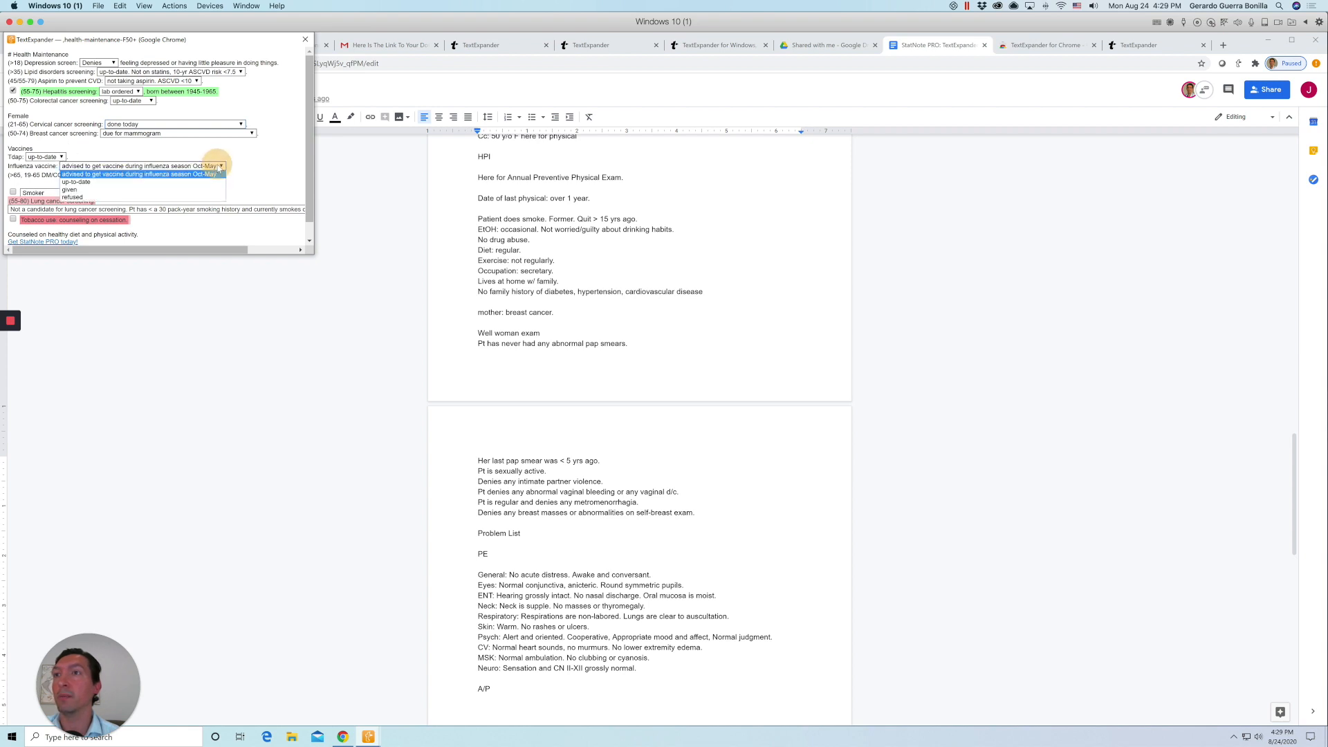
left_click(160, 191)
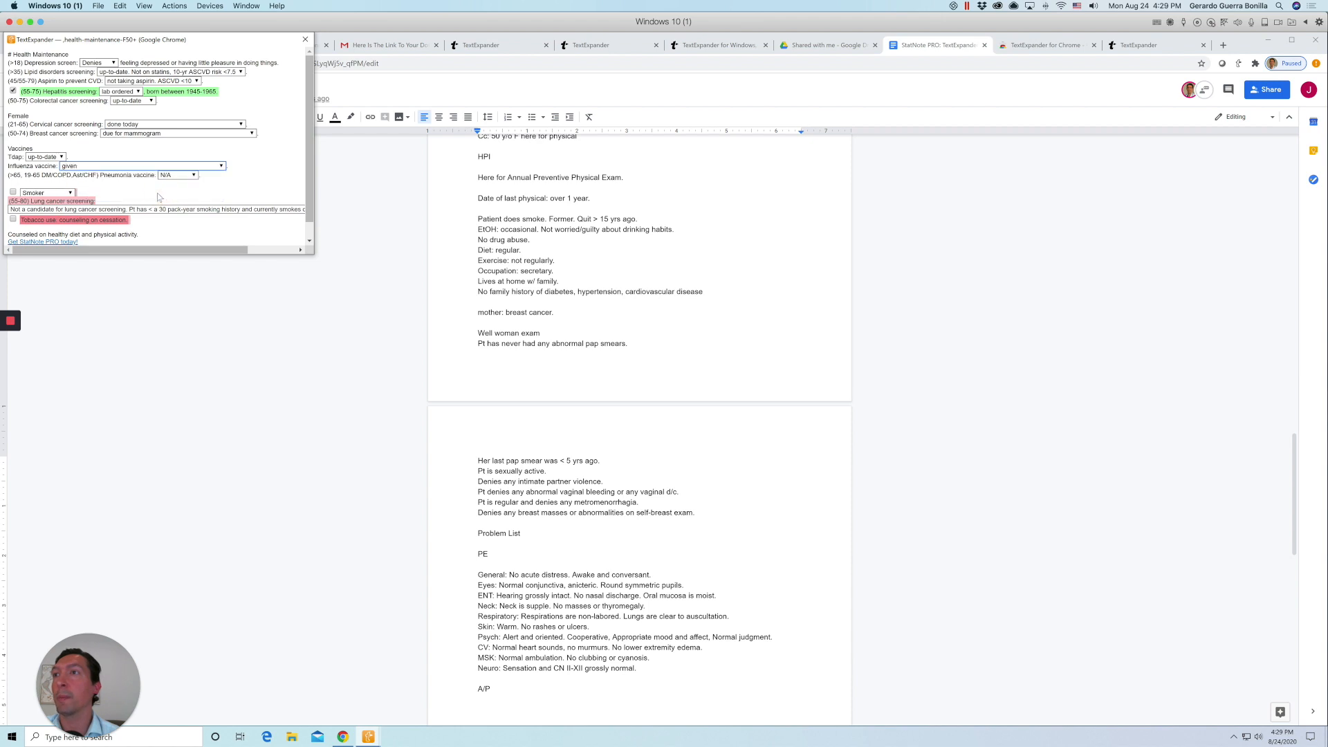
left_click(12, 191)
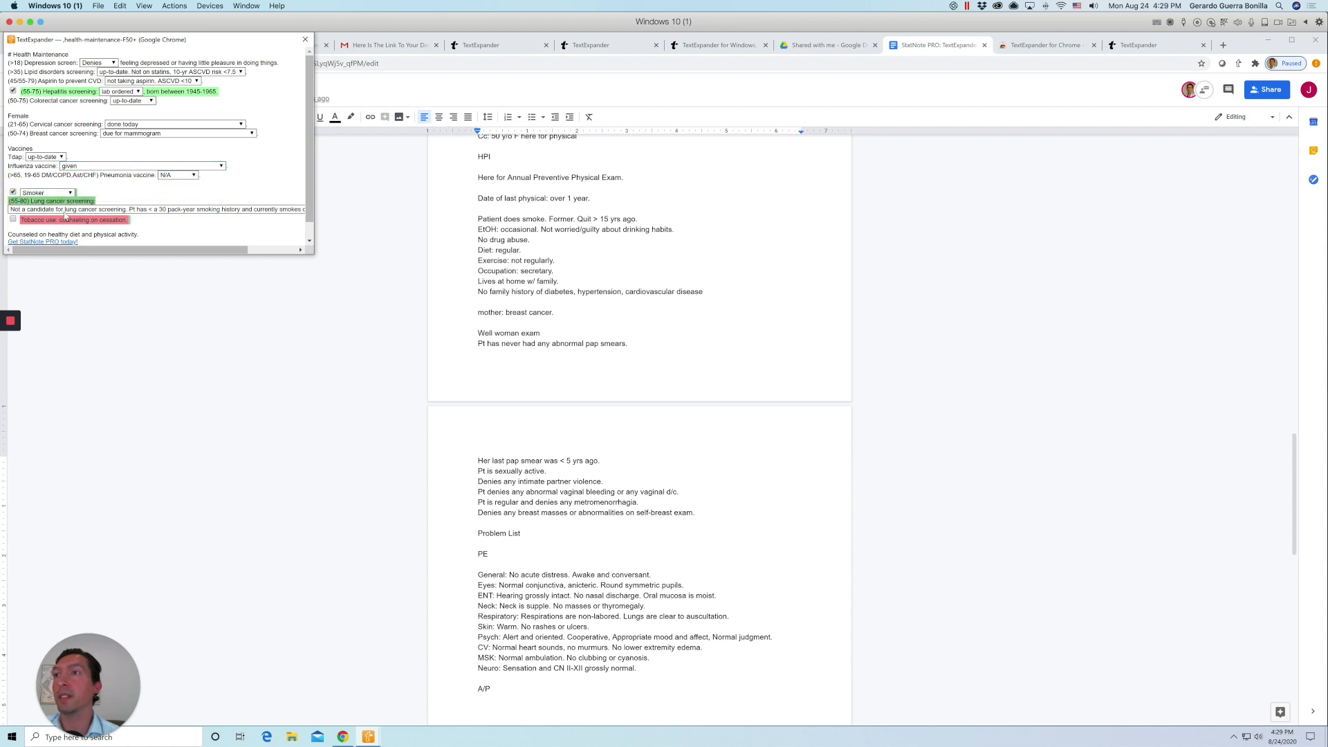
left_click(56, 210)
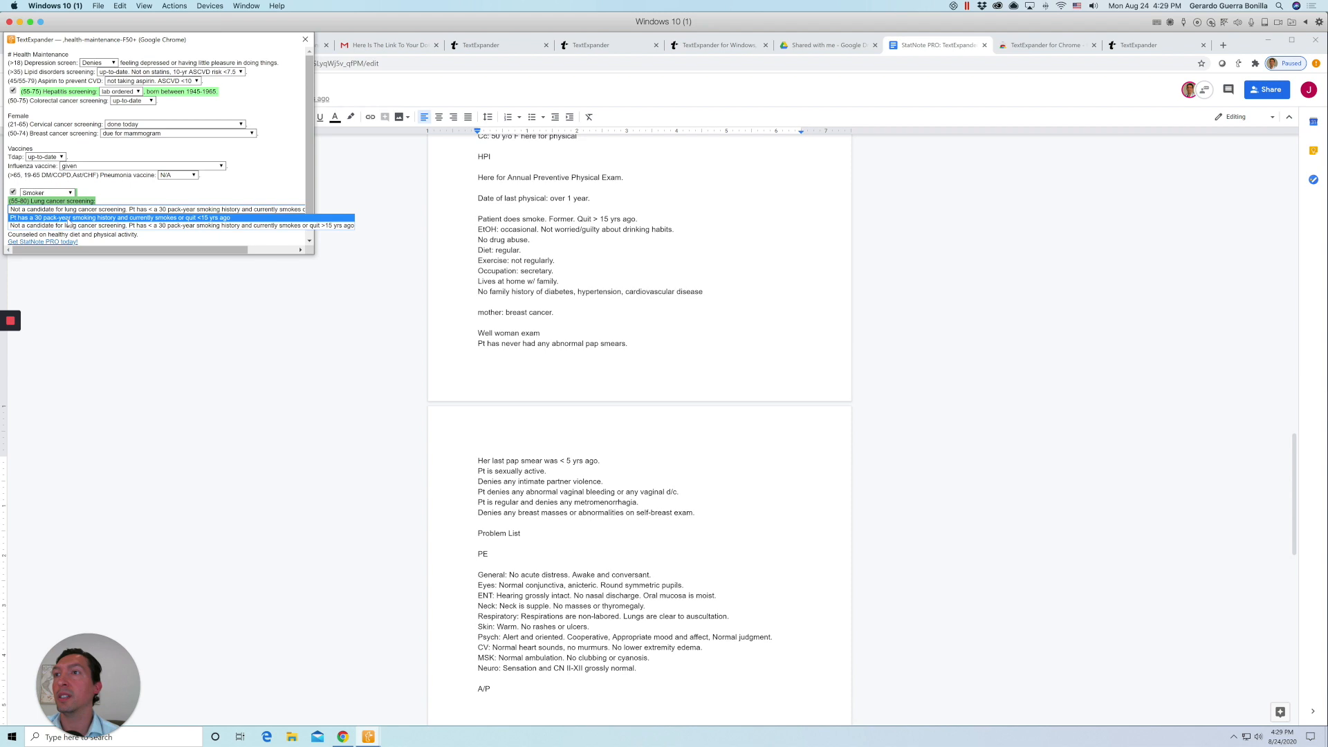
left_click(68, 217)
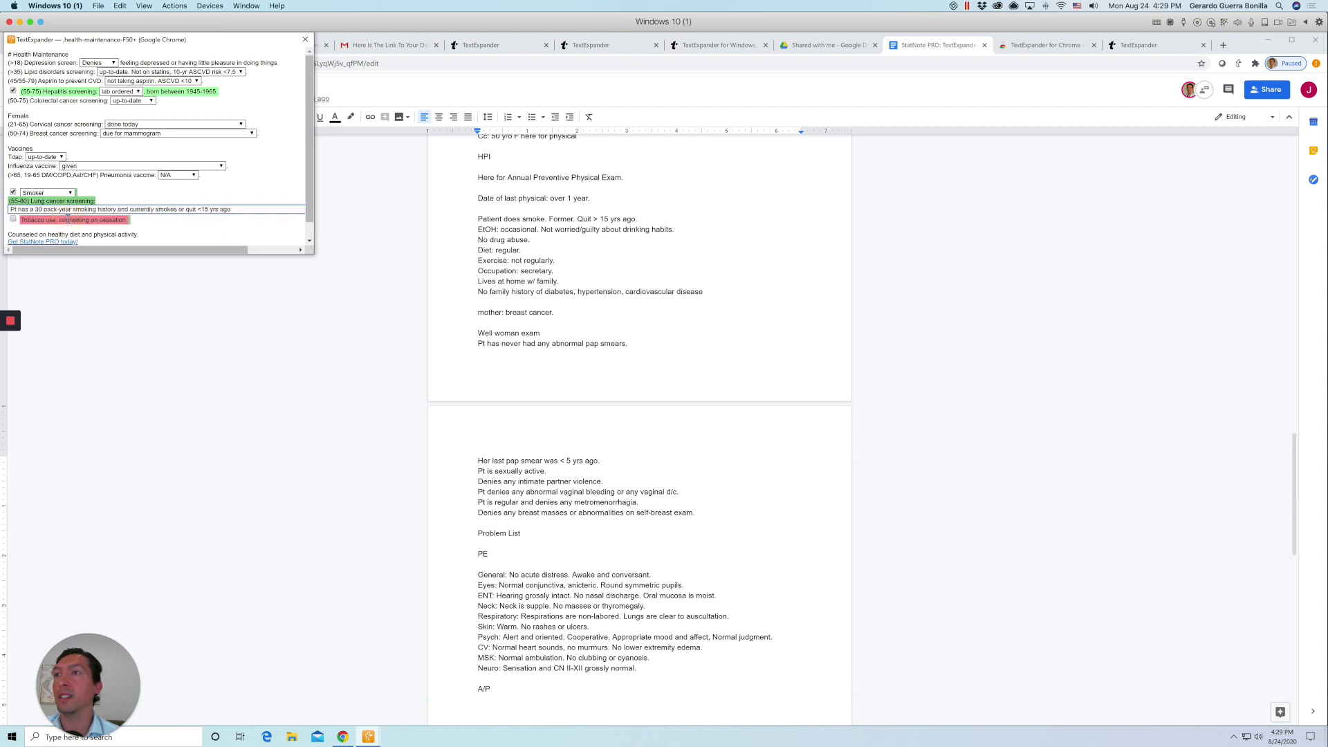
Include the tobacco cessation counseling item and insert the completed health maintenance form into the note.
left_click(13, 220)
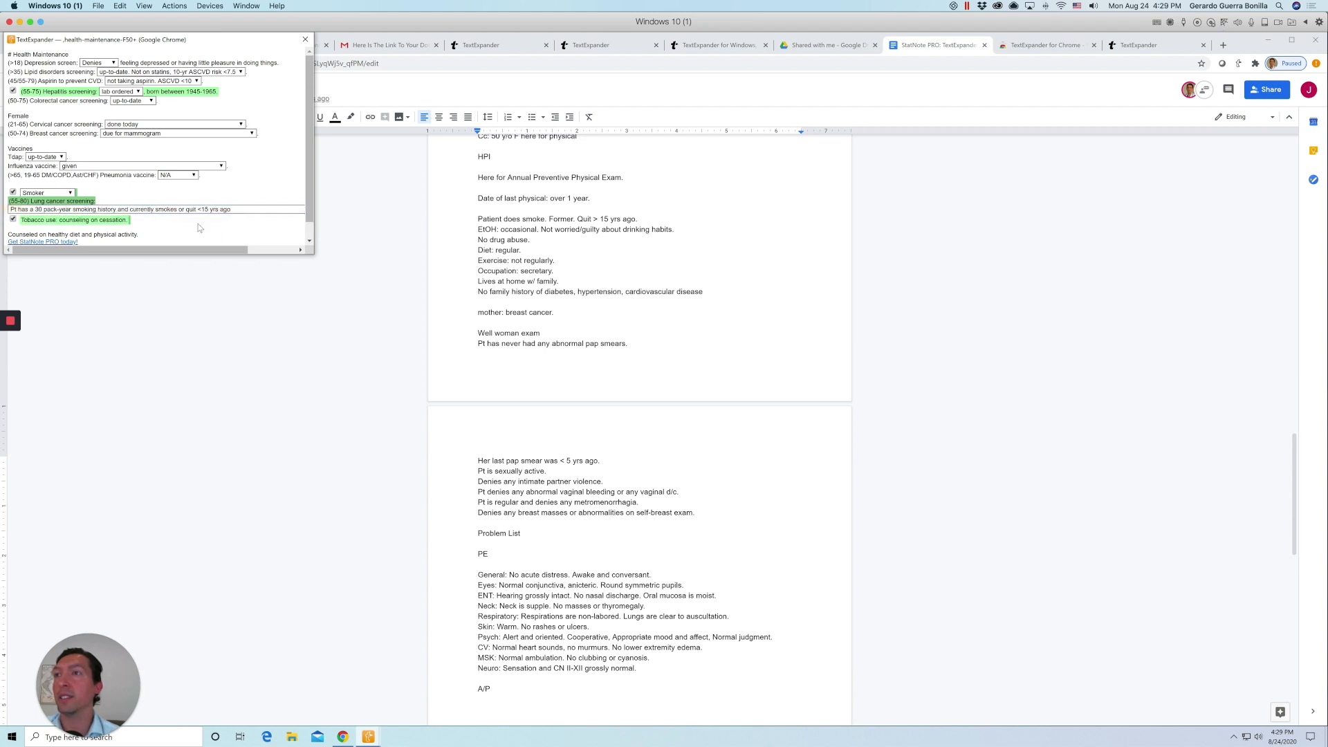
scroll(200, 228, "down", 1)
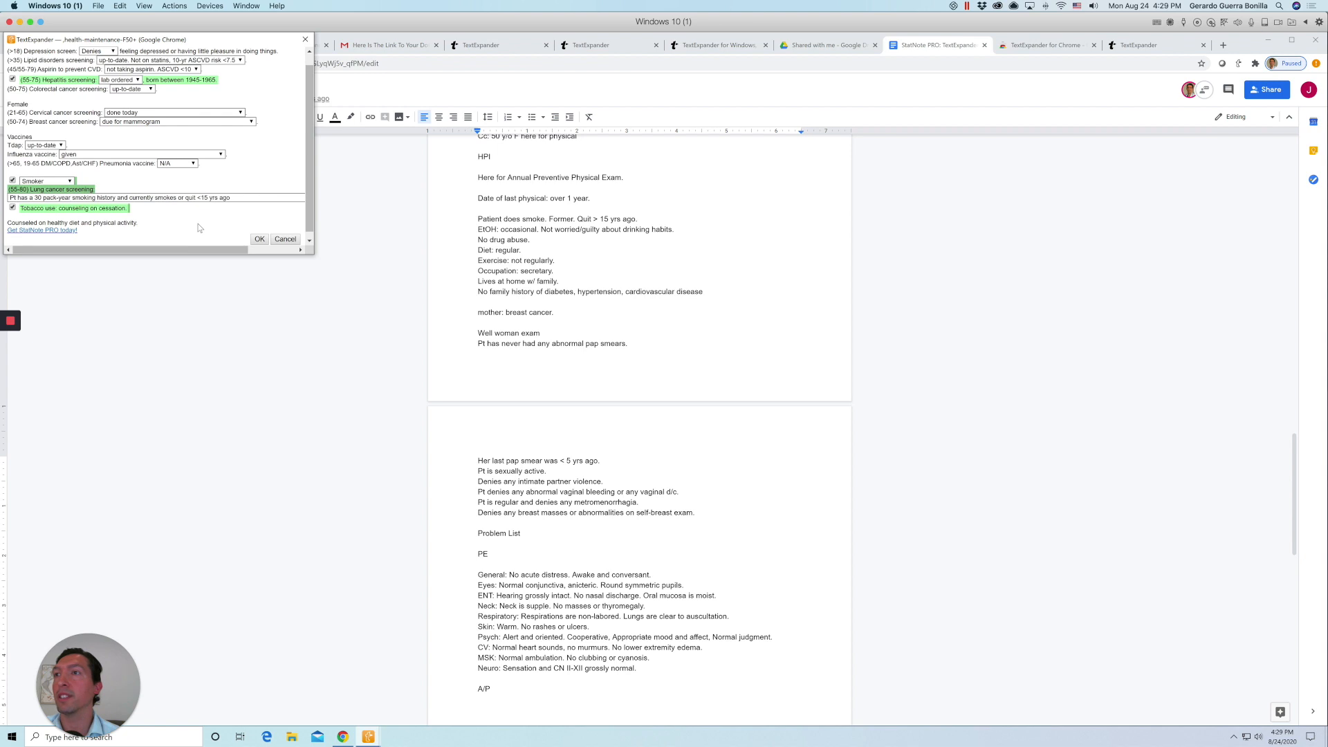
left_click(258, 239)
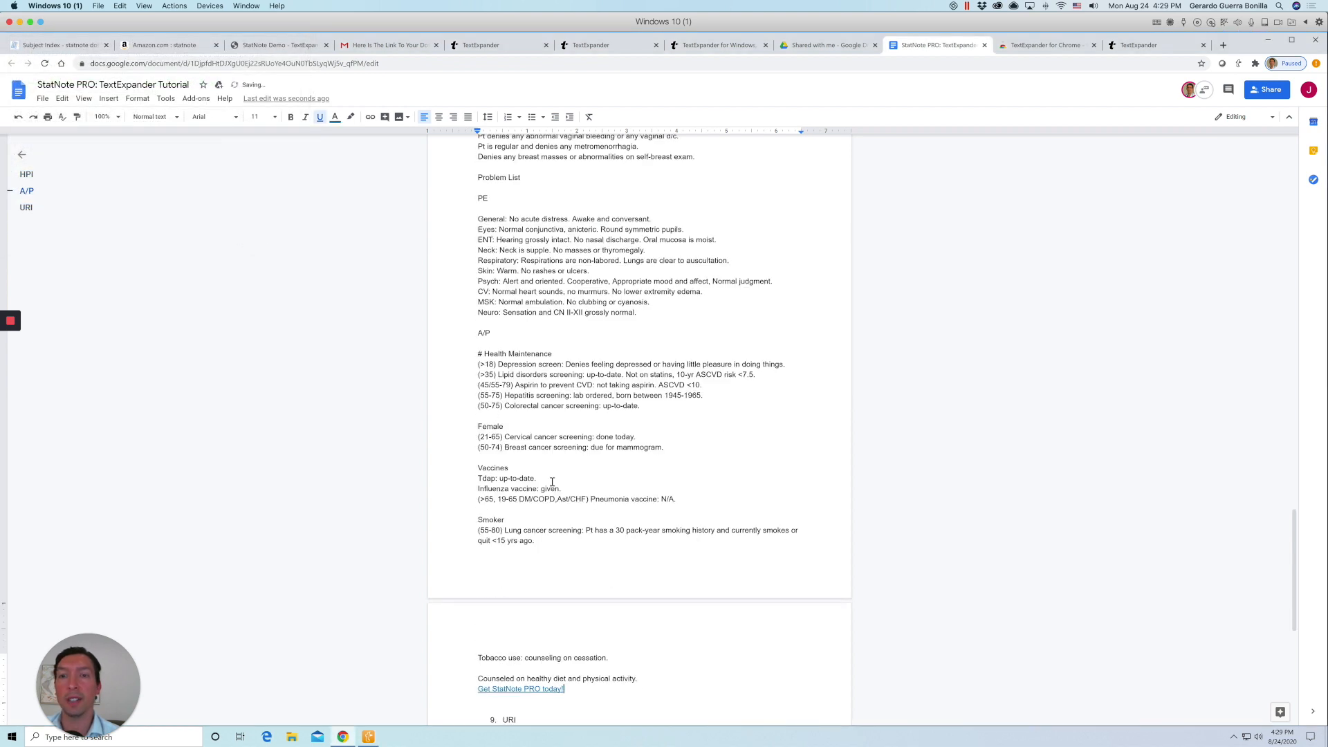
Below the Neuro exam line, search the snippets for "pelvic pe" and insert "PE pelvic" with the uterus and ovaries findings included.
left_click(641, 313)
key("Return")
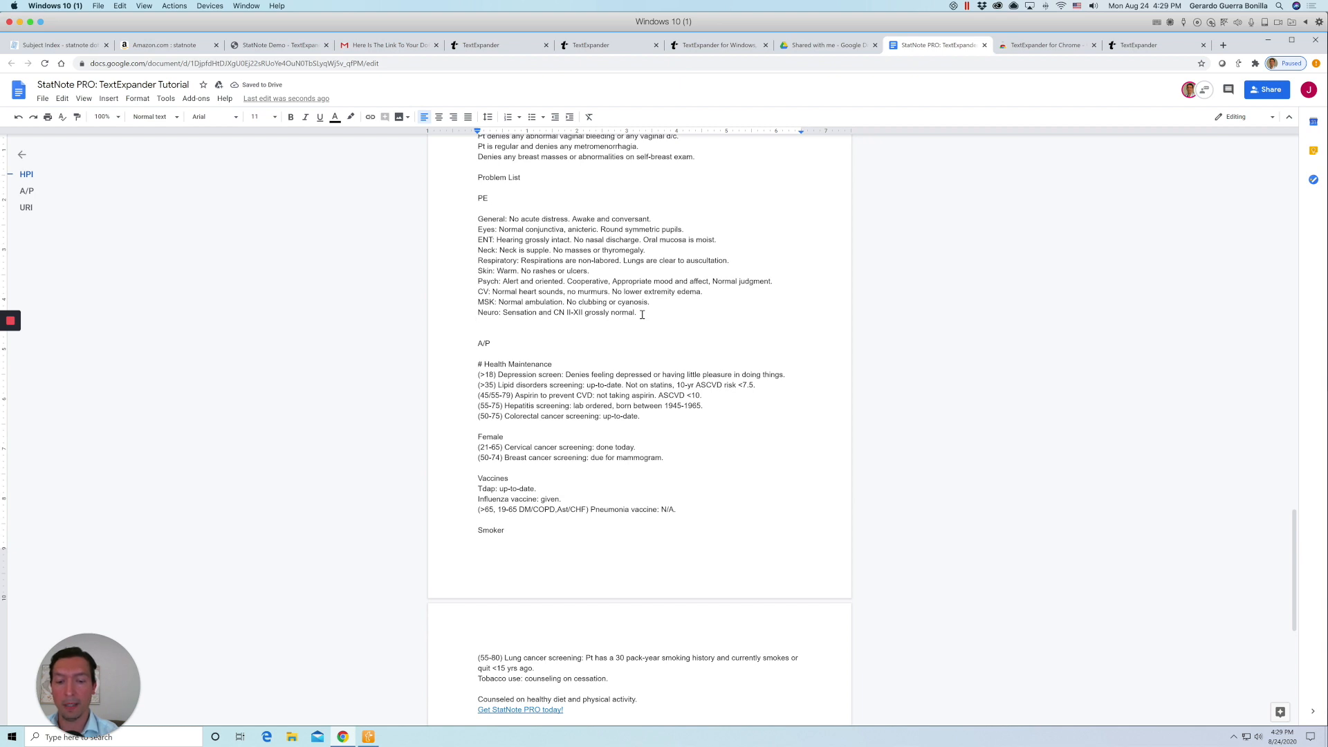
key("ctrl+alt+space")
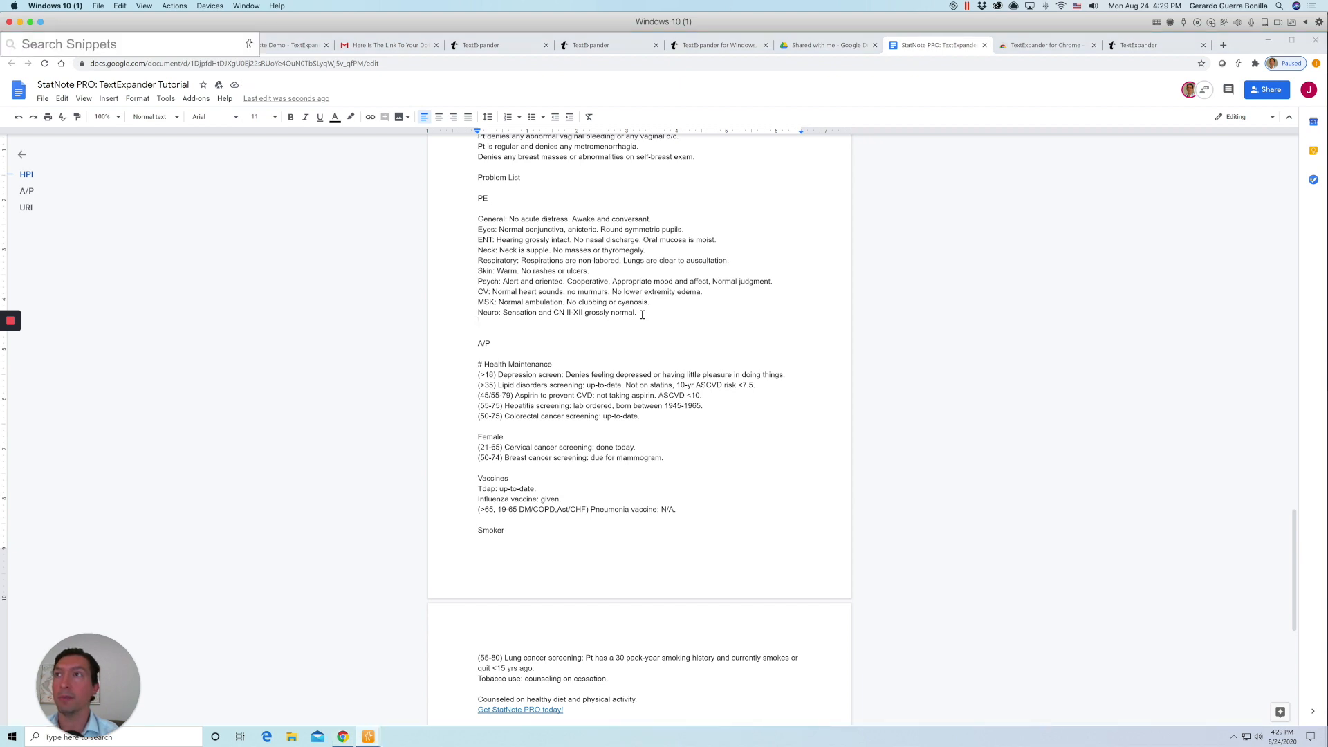
type("pelvic")
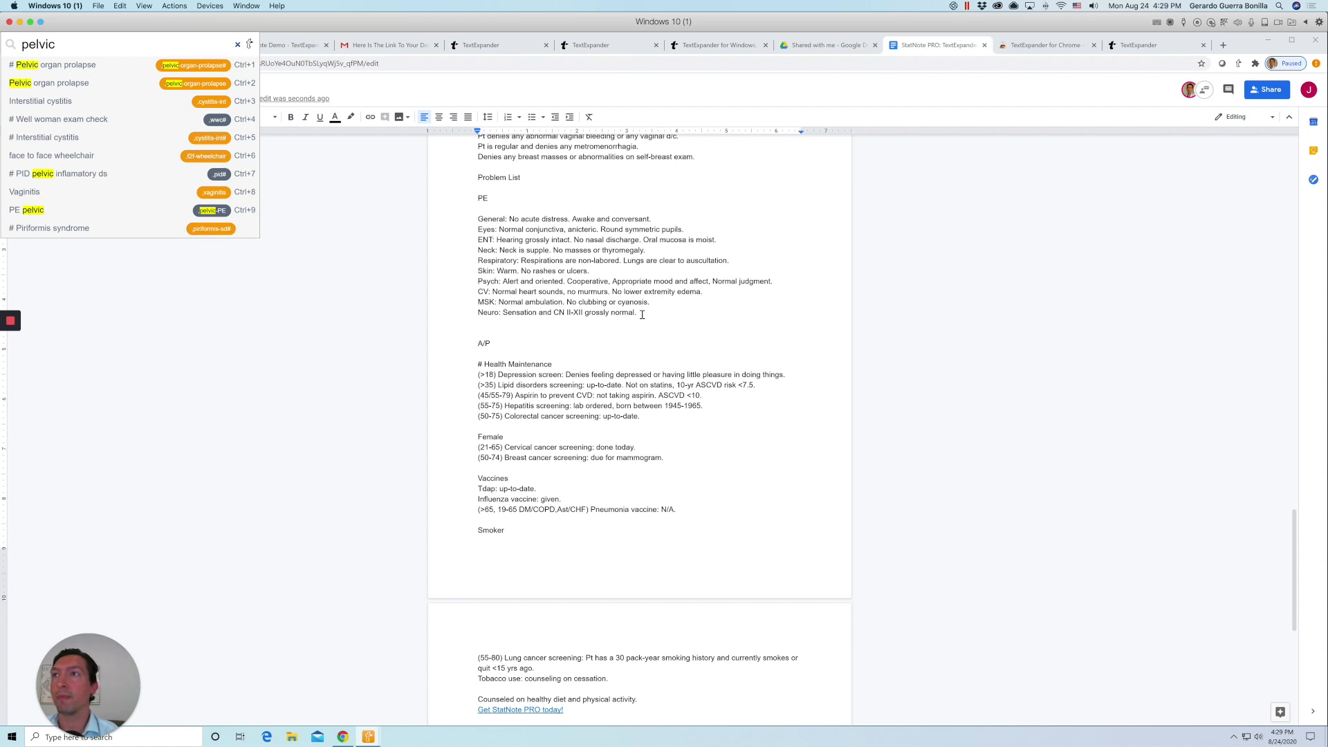
type(" pe")
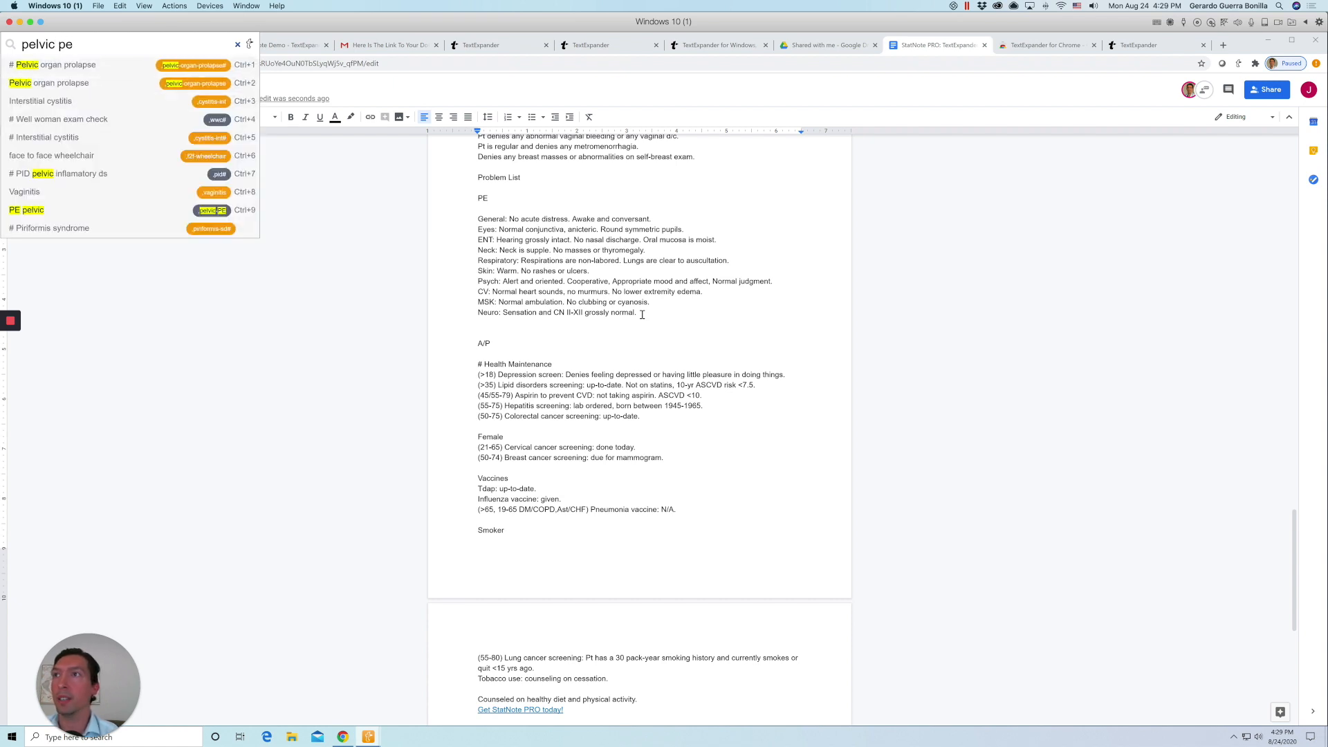
left_click(50, 210)
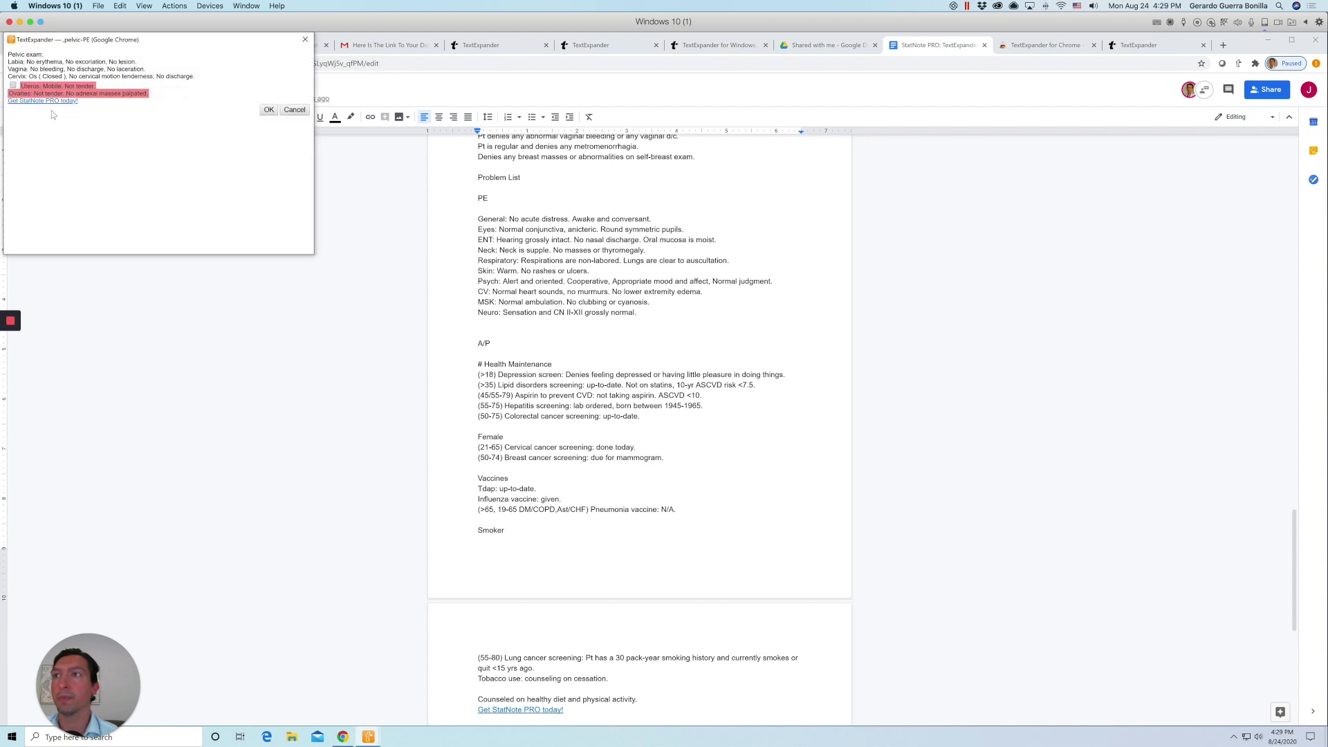
left_click(14, 85)
left_click(269, 110)
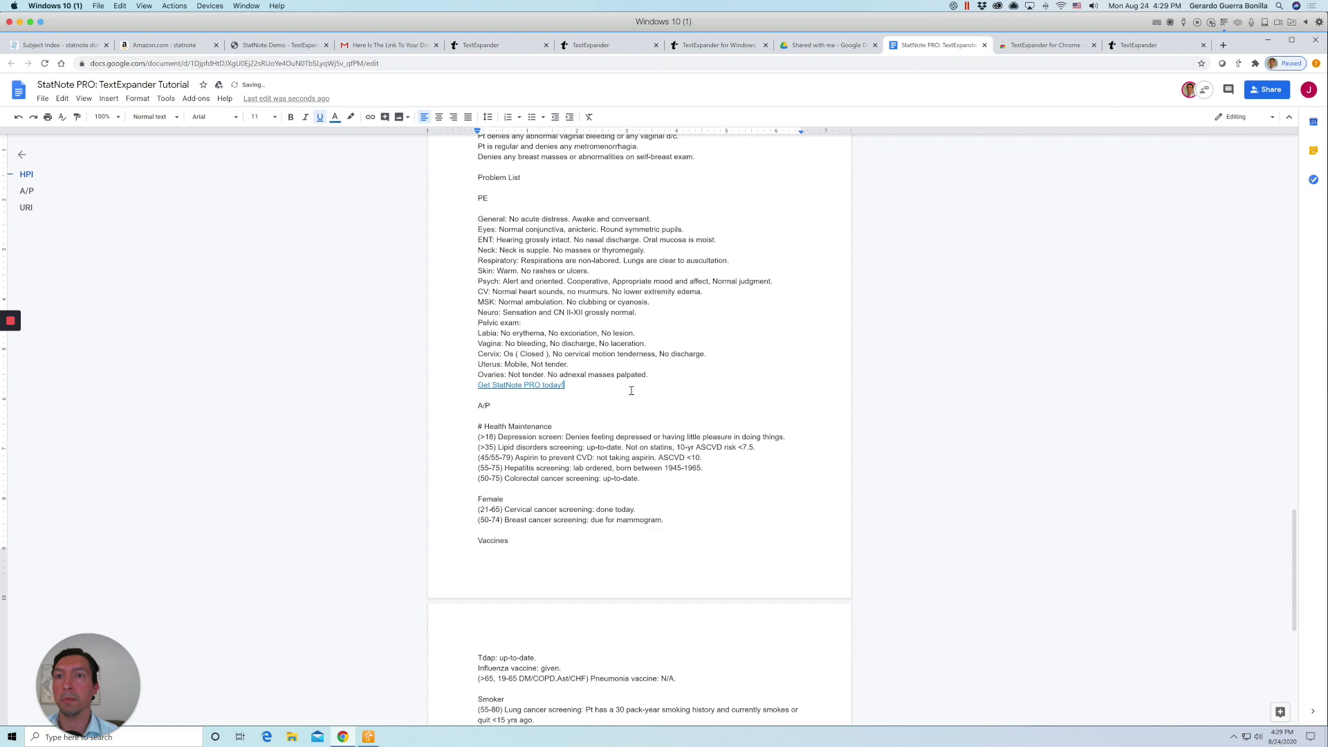
Below the health maintenance text, search for "em physical" and insert "EM physical prev med established" with the 40-64 code 99396.
scroll(632, 391, "down", 2)
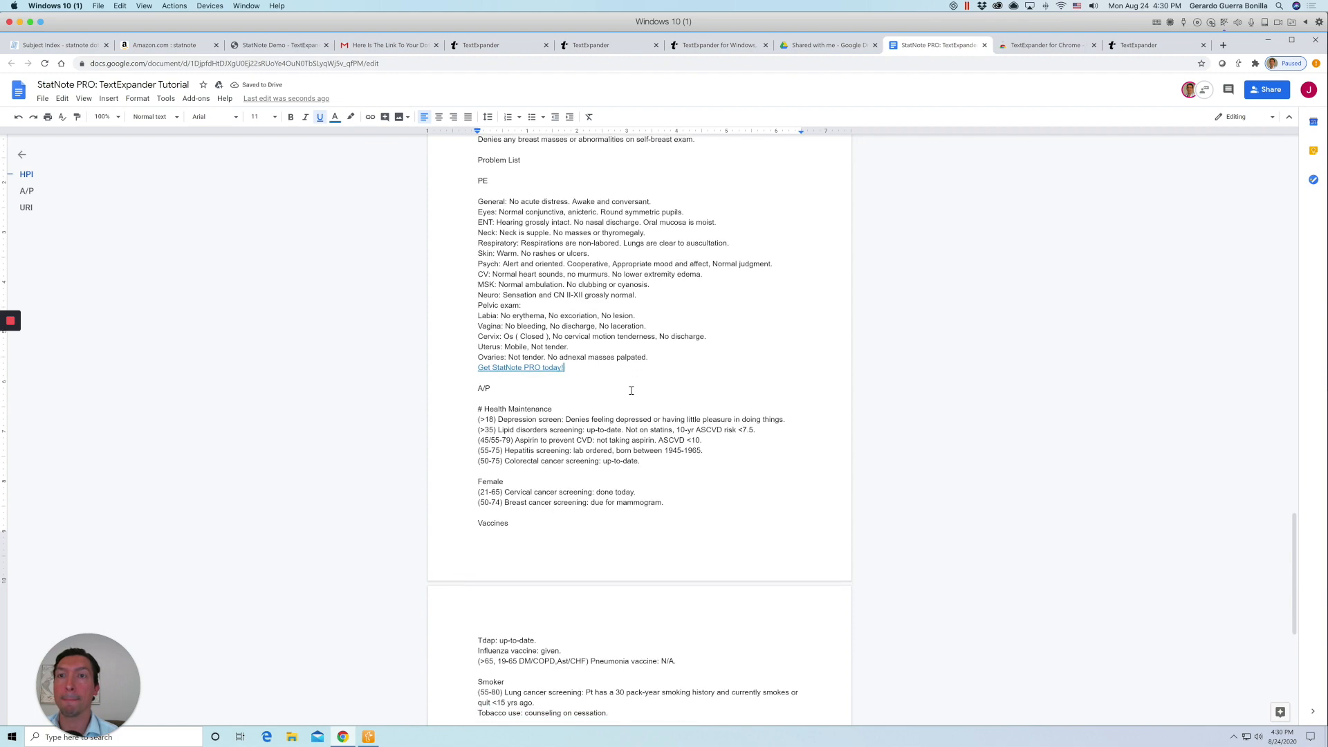
scroll(632, 391, "down", 2)
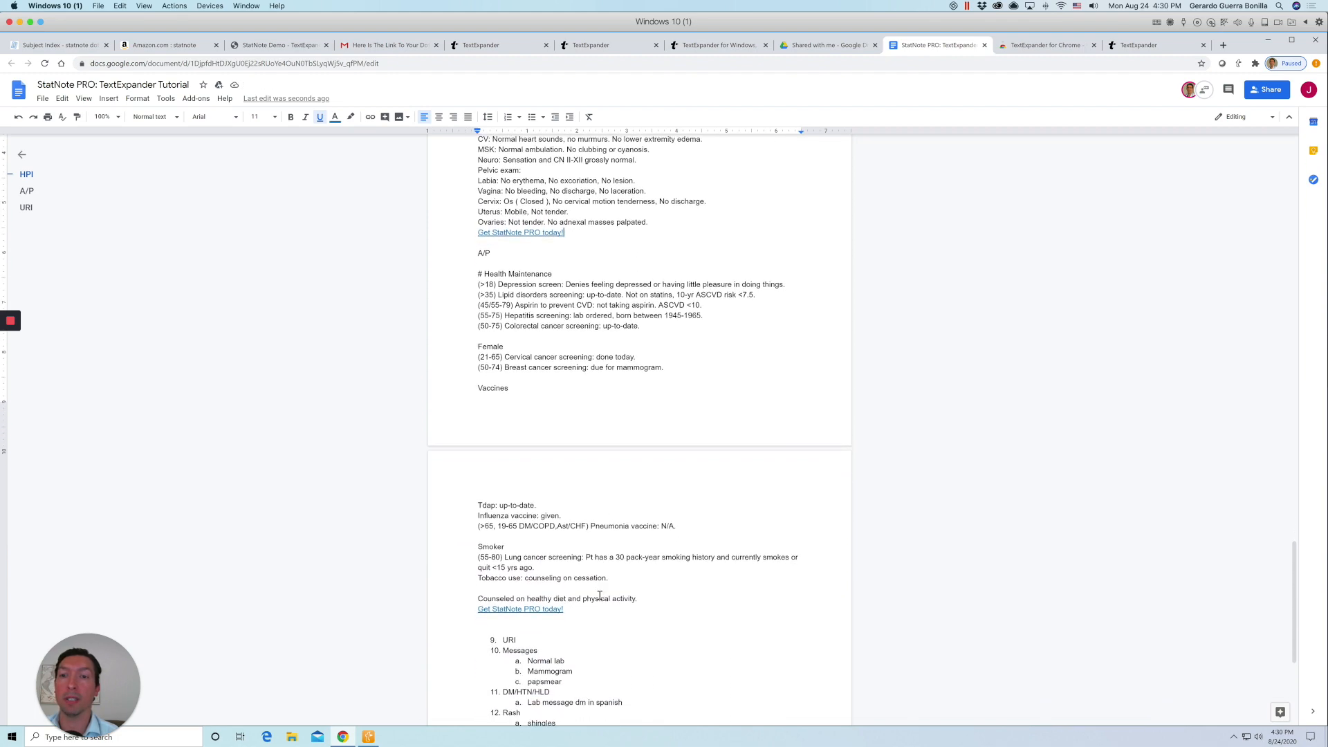
left_click(507, 623)
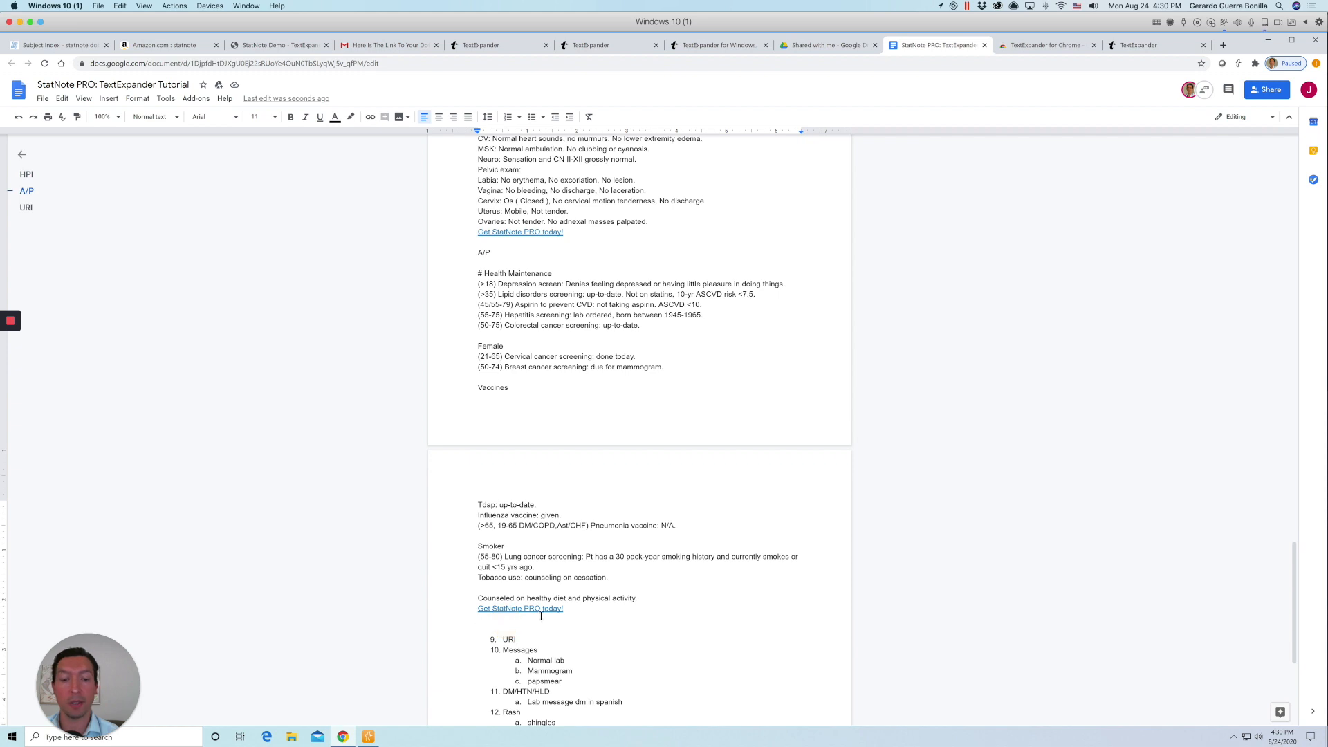
key("Return")
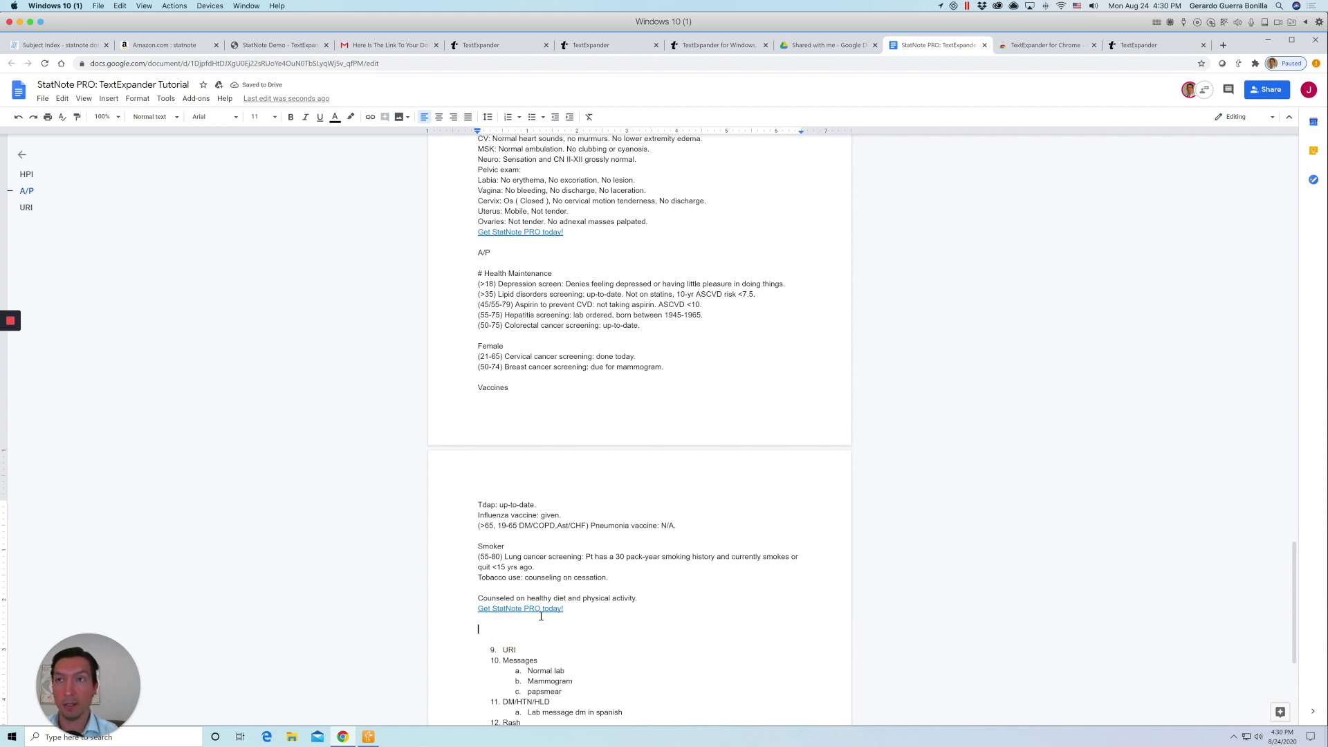
key("ctrl+shift+space")
type("em")
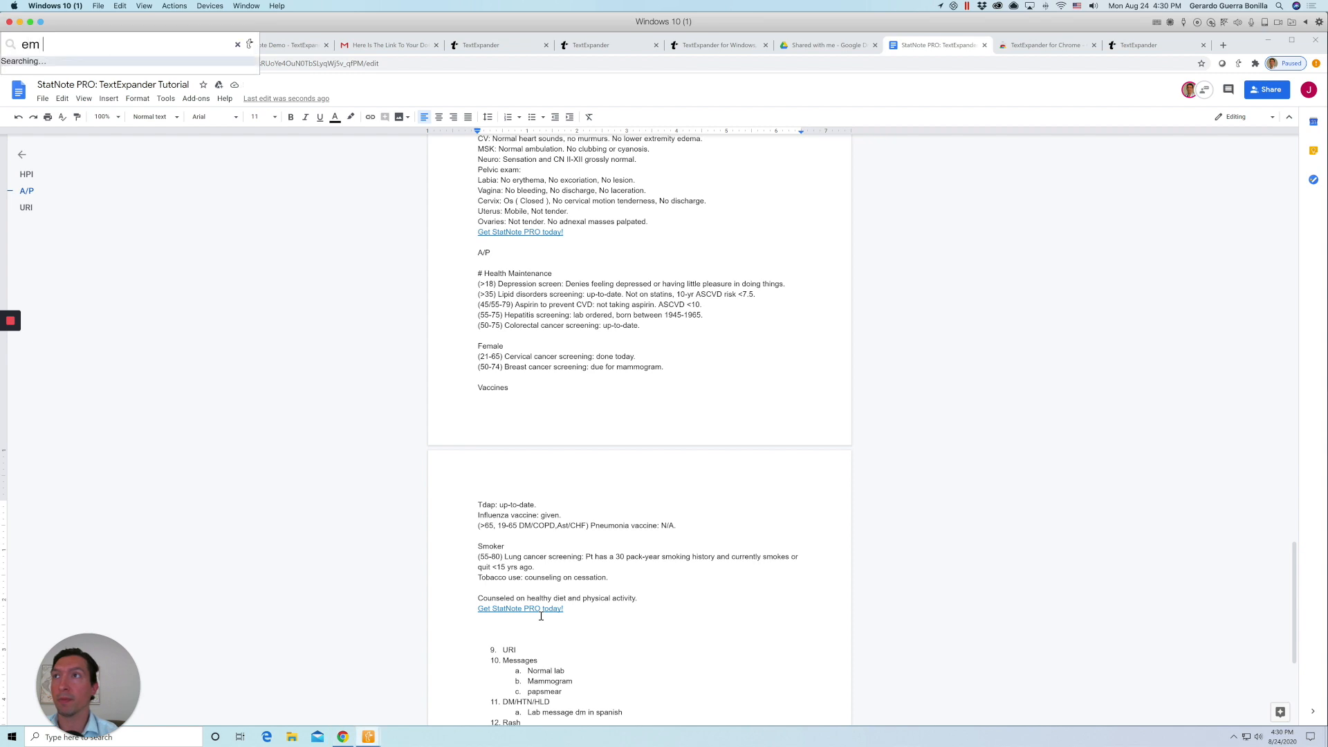
type(" physical")
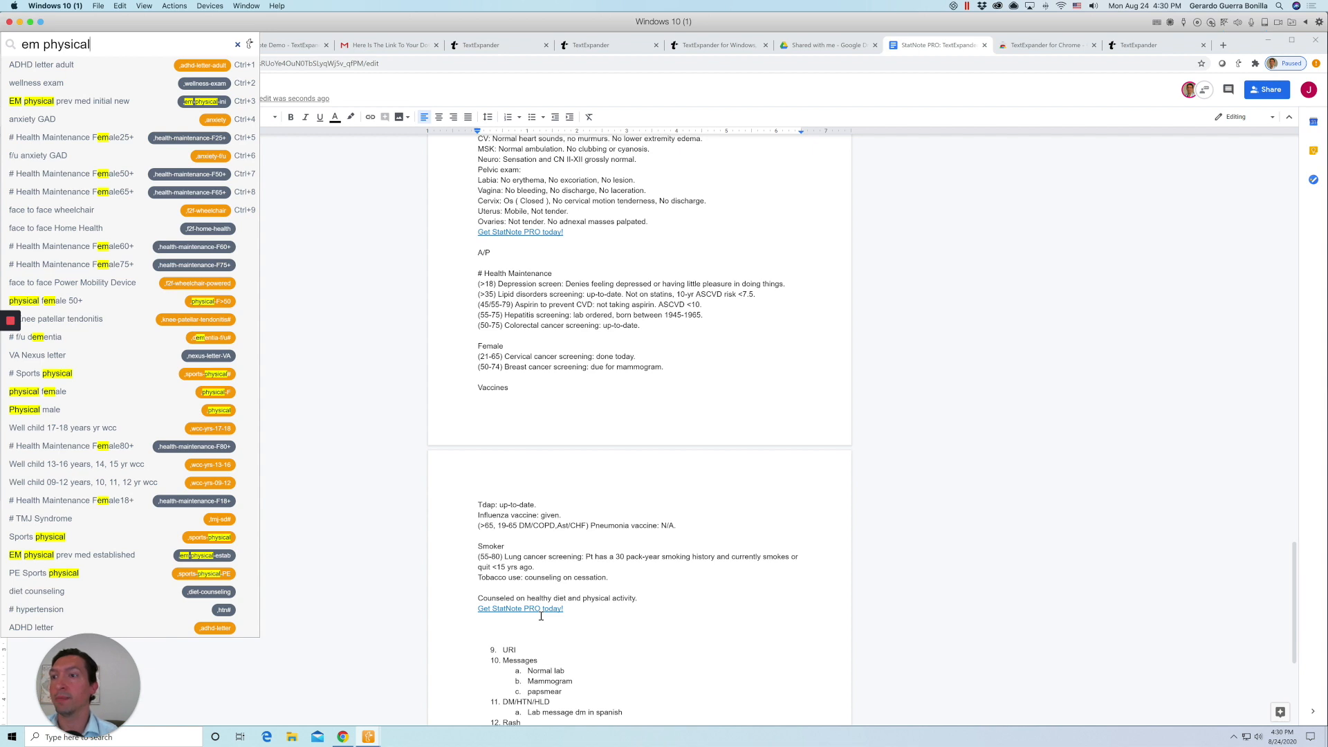
left_click(116, 559)
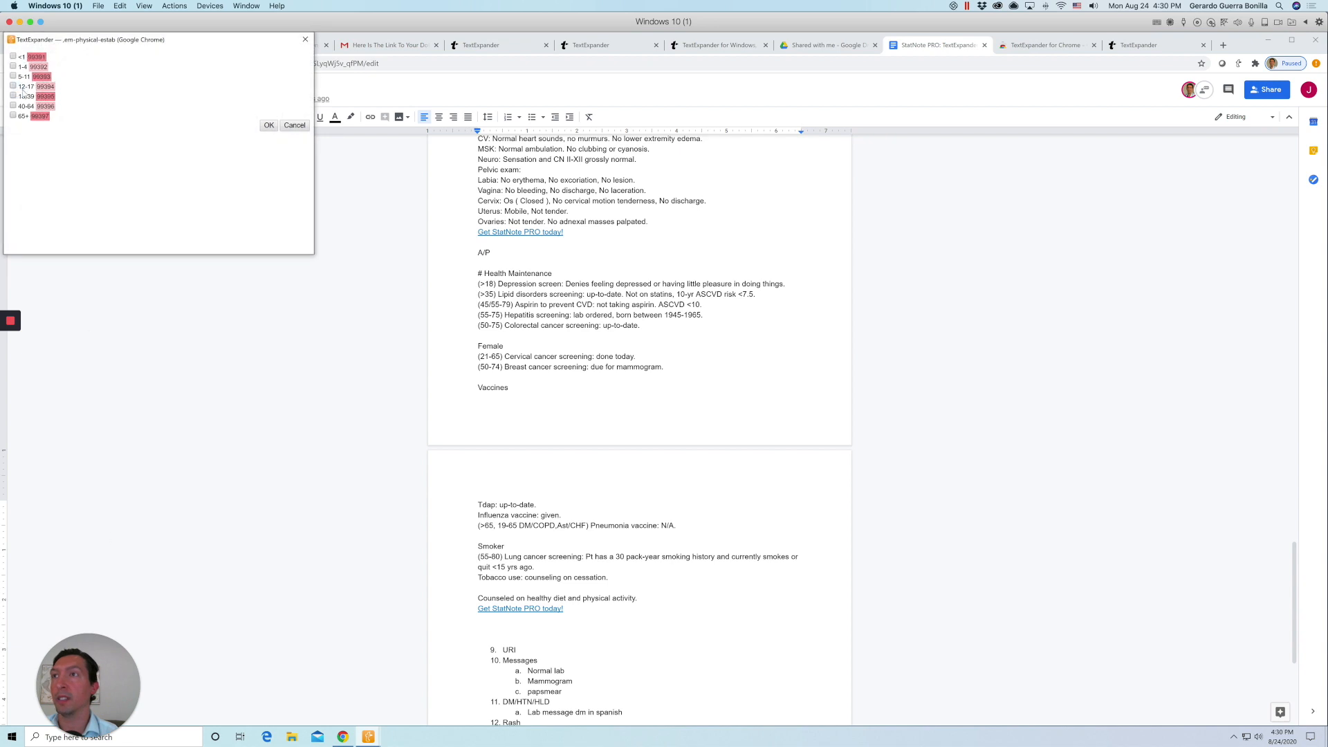
left_click(13, 106)
left_click(269, 126)
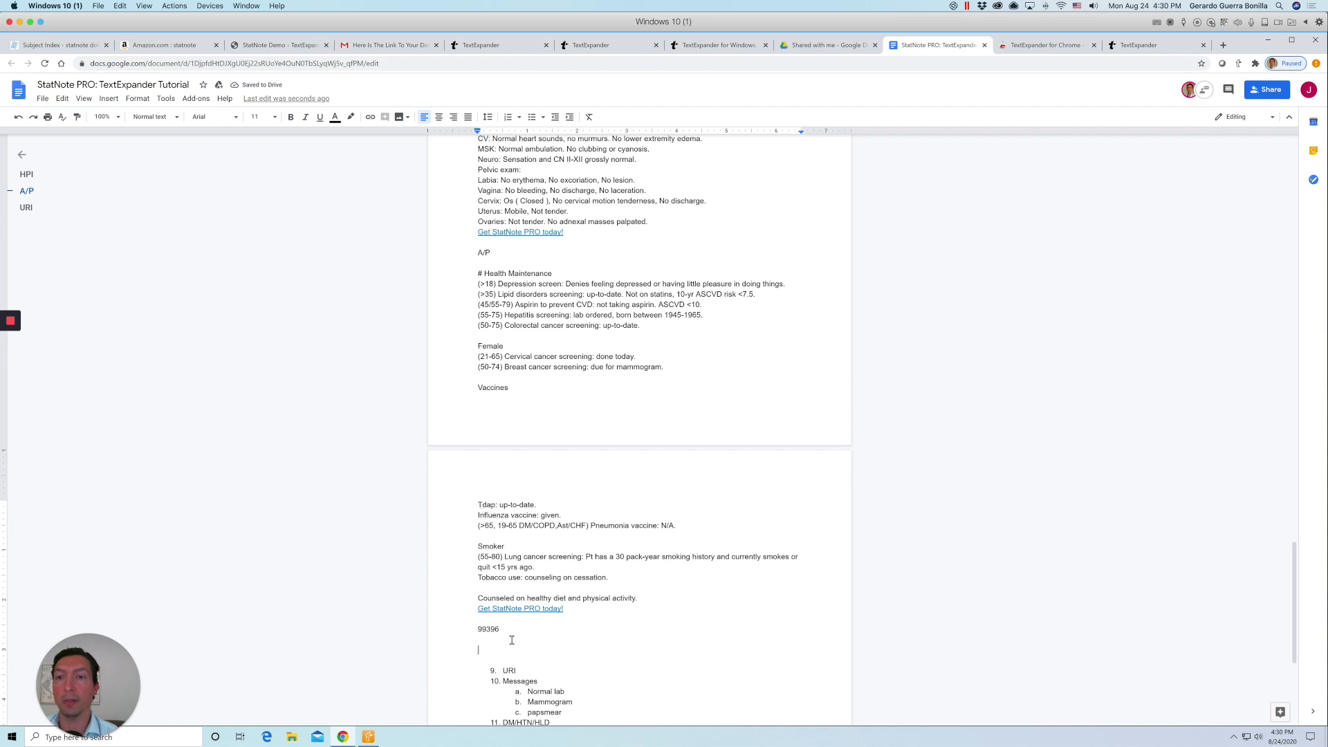
Open up space below the URI outline item and add an "HPI" heading there.
scroll(512, 640, "down", 3)
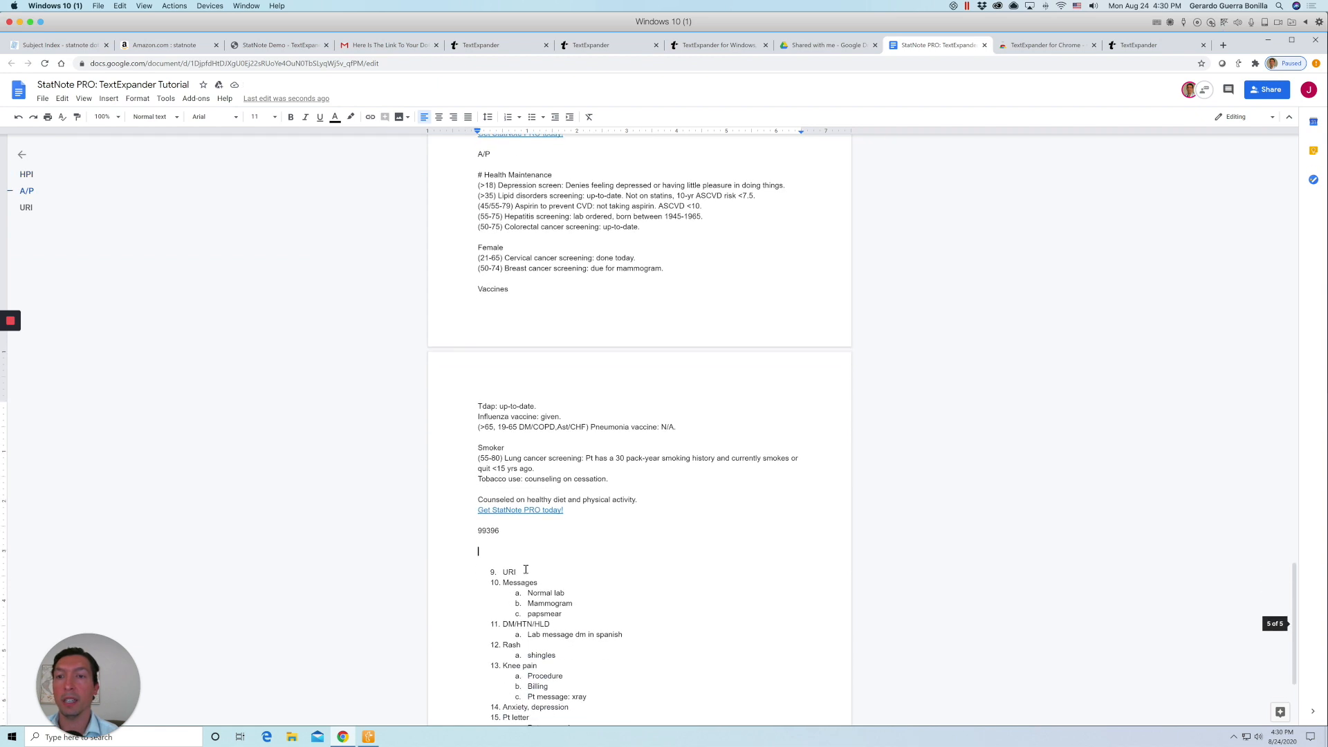
left_click(527, 575)
key("Return")
key("Return")
key("Return")
key("Return")
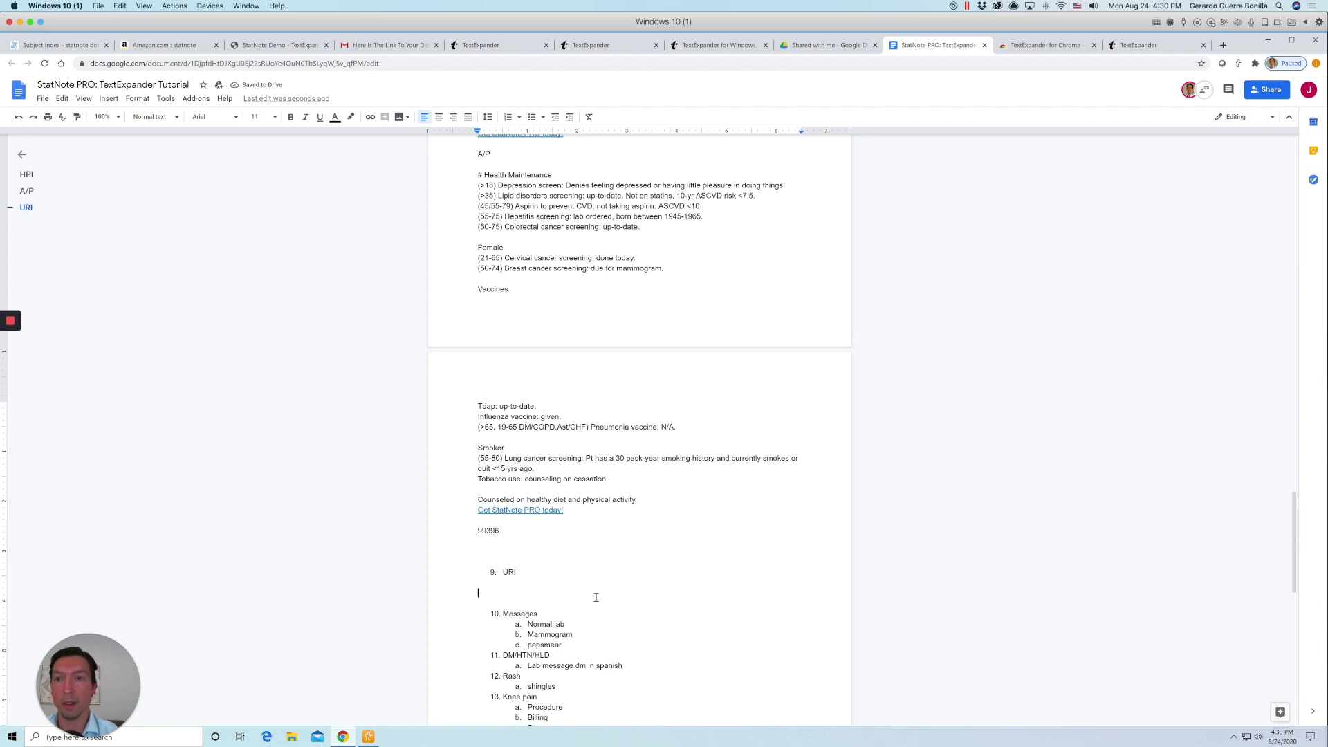
type("HPI")
key("Return")
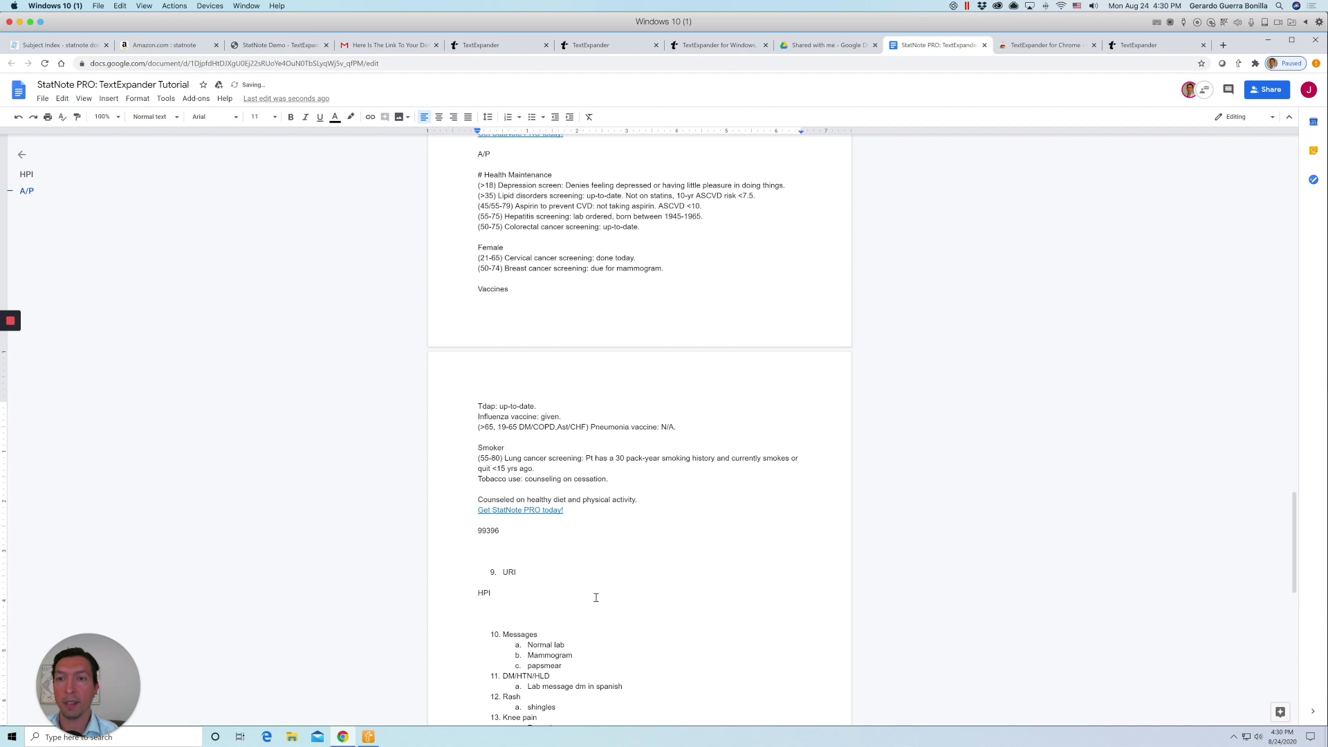
Add "PE" and "A/P" headings below the URI note's HPI heading, leaving an extra blank line under HPI.
type("PE")
key("Return")
key("Return")
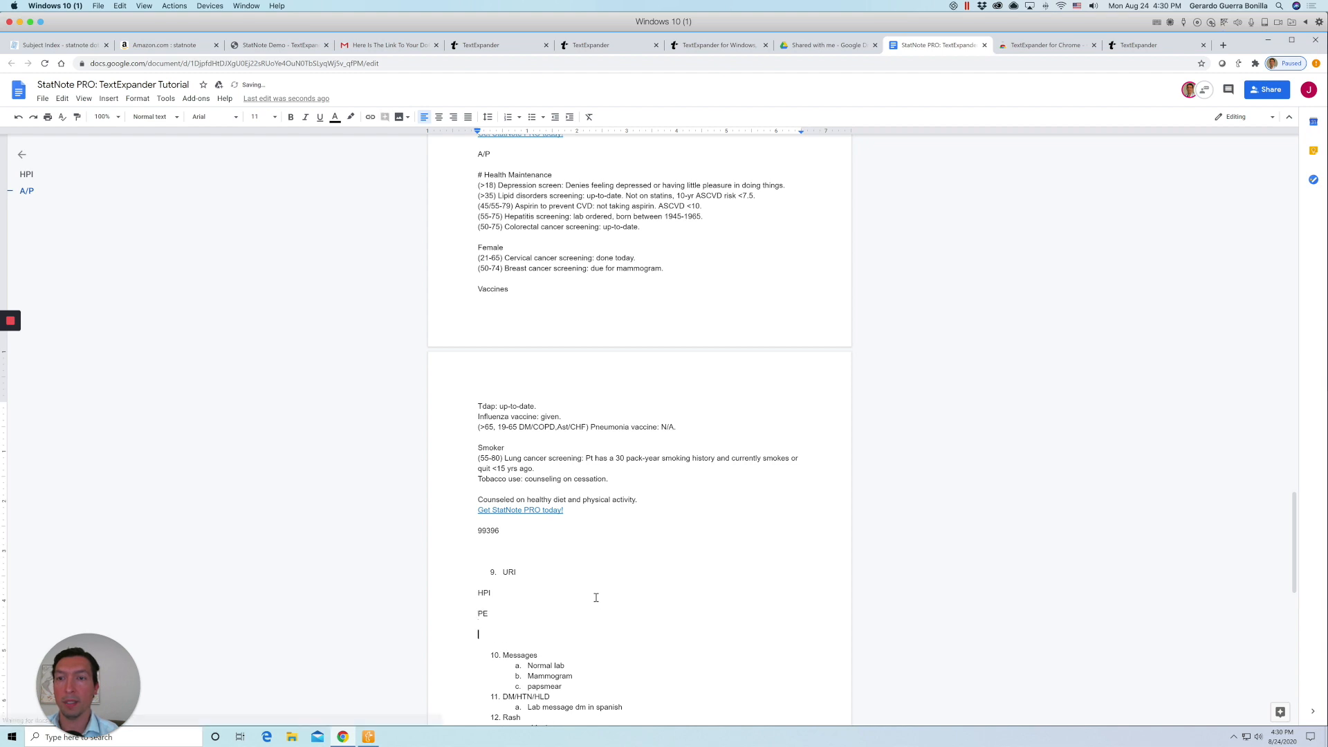
type("A/P")
key("Up")
key("End")
key("Return")
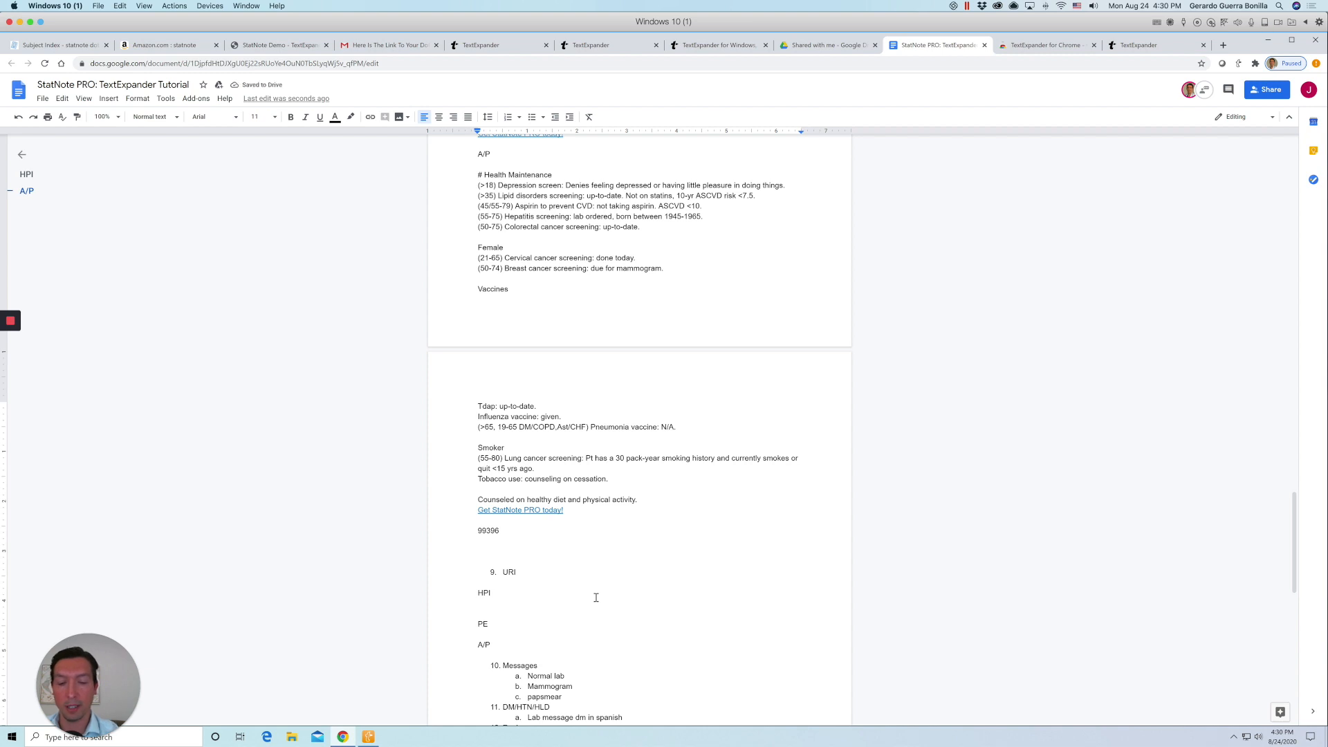
Search the snippets inline for "URI ADULT" under the URI note's HPI heading.
key("ctrl+shift+space")
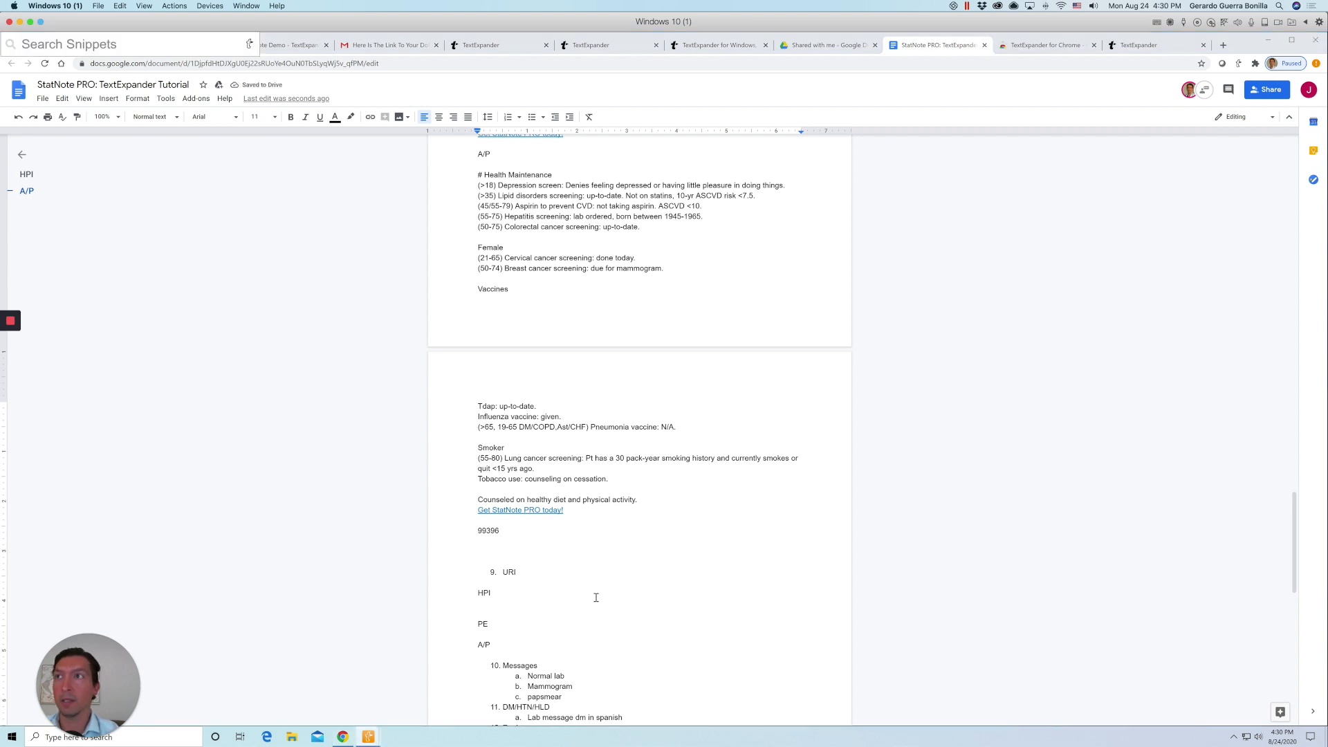
type("URI")
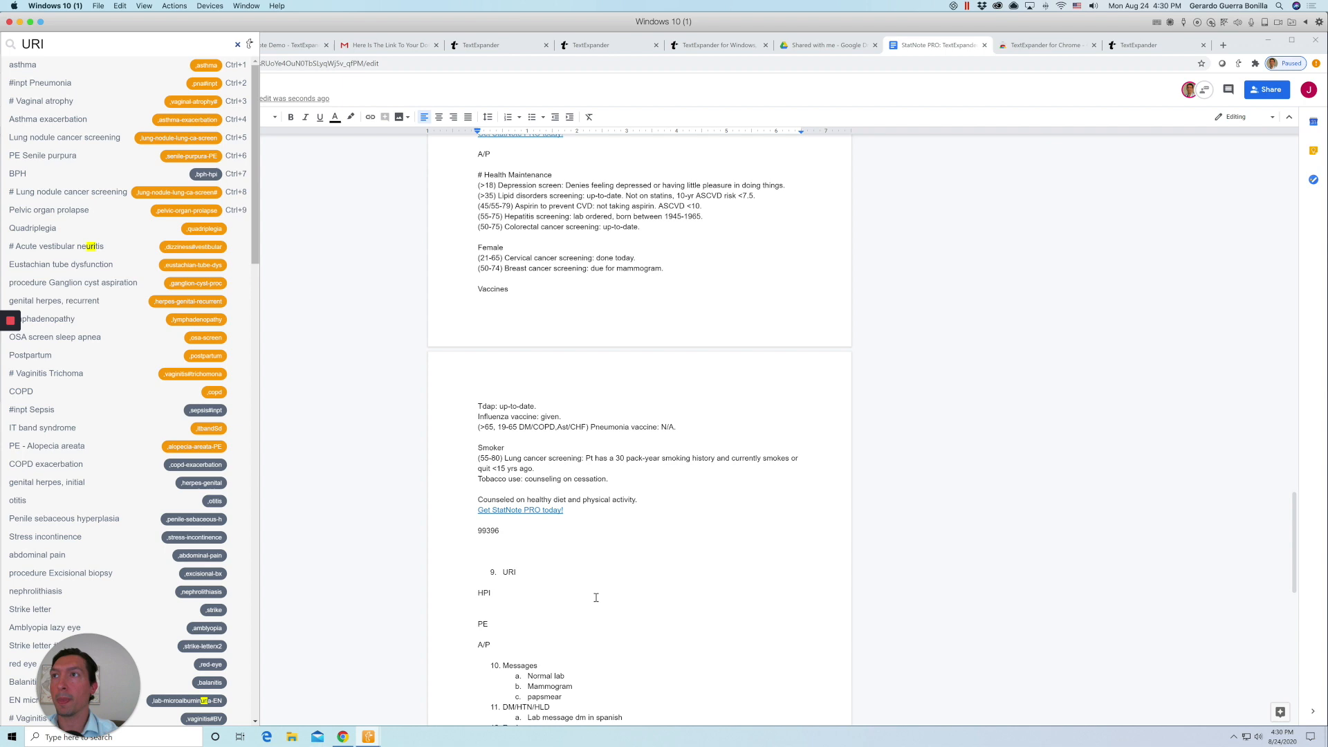
type(" AD")
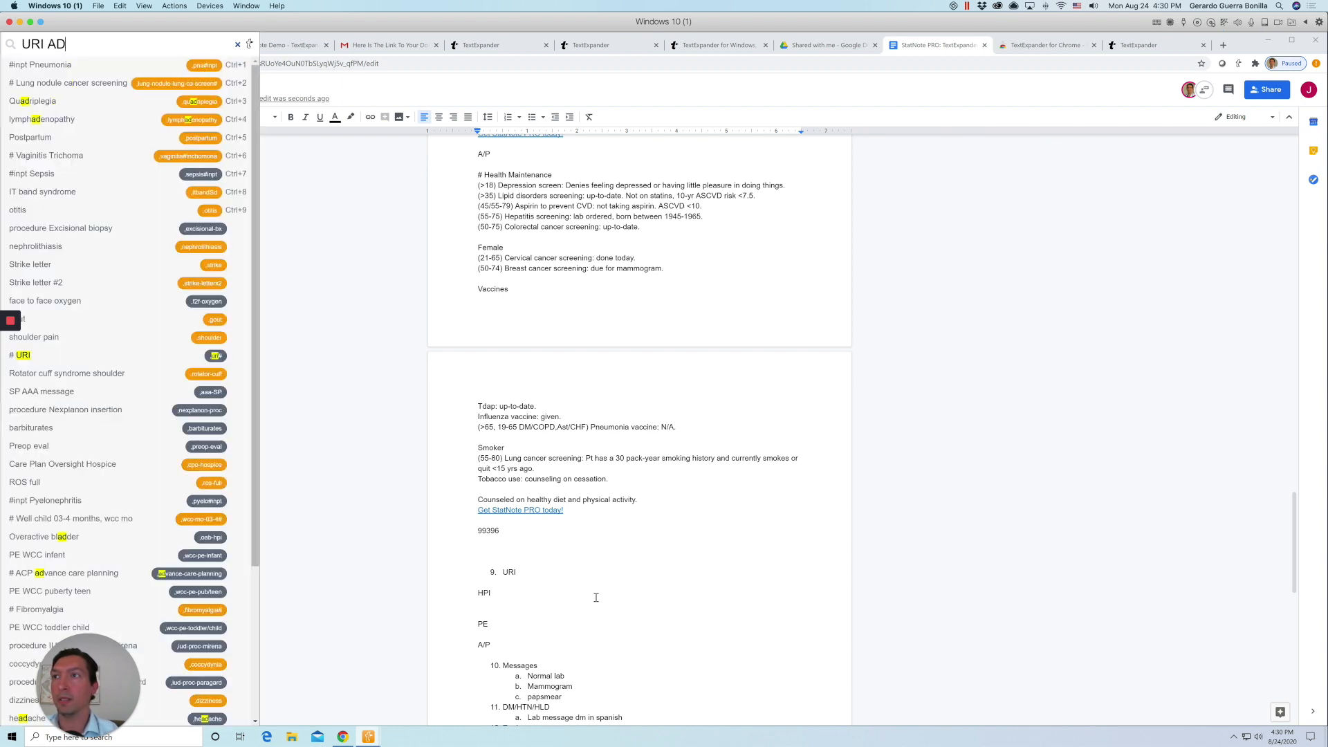
type("ULT")
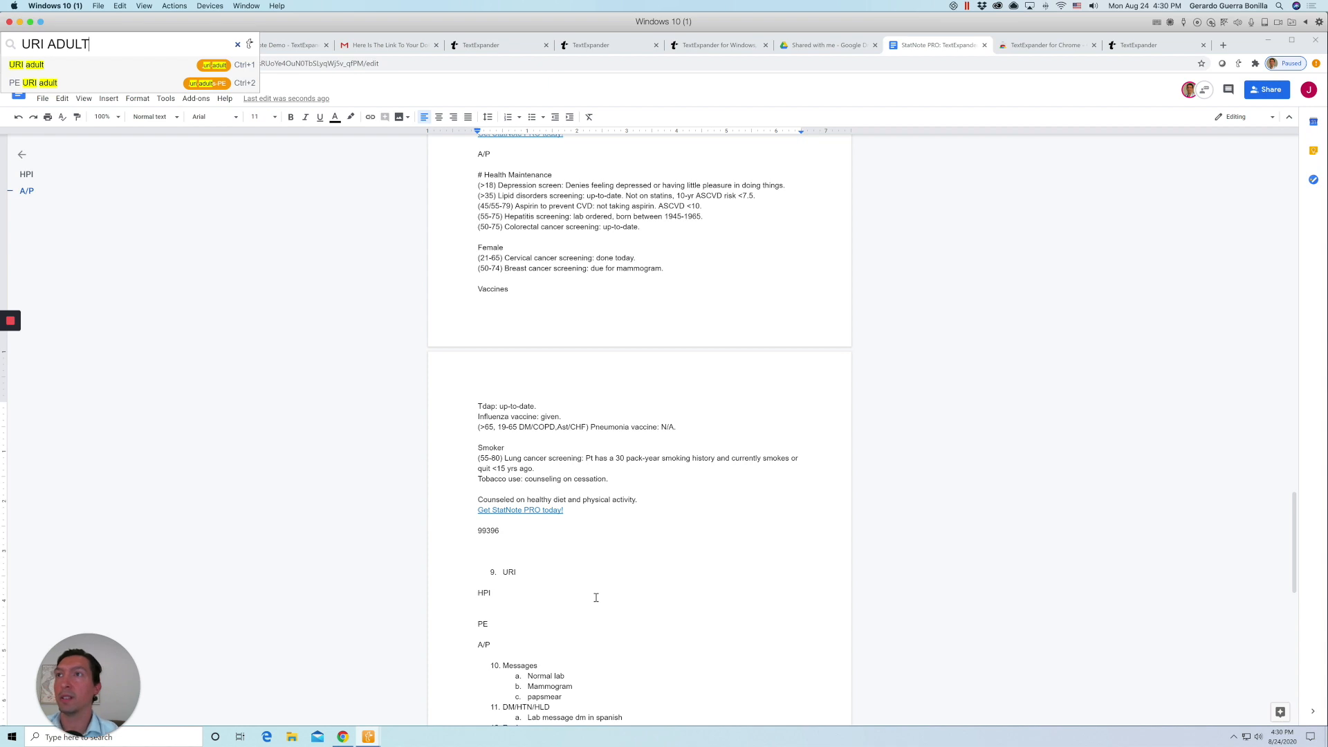
Change the inline snippet search to "URI PED" to look up the pediatric versions.
key("BackSpace")
key("BackSpace")
key("BackSpace")
key("BackSpace")
key("BackSpace")
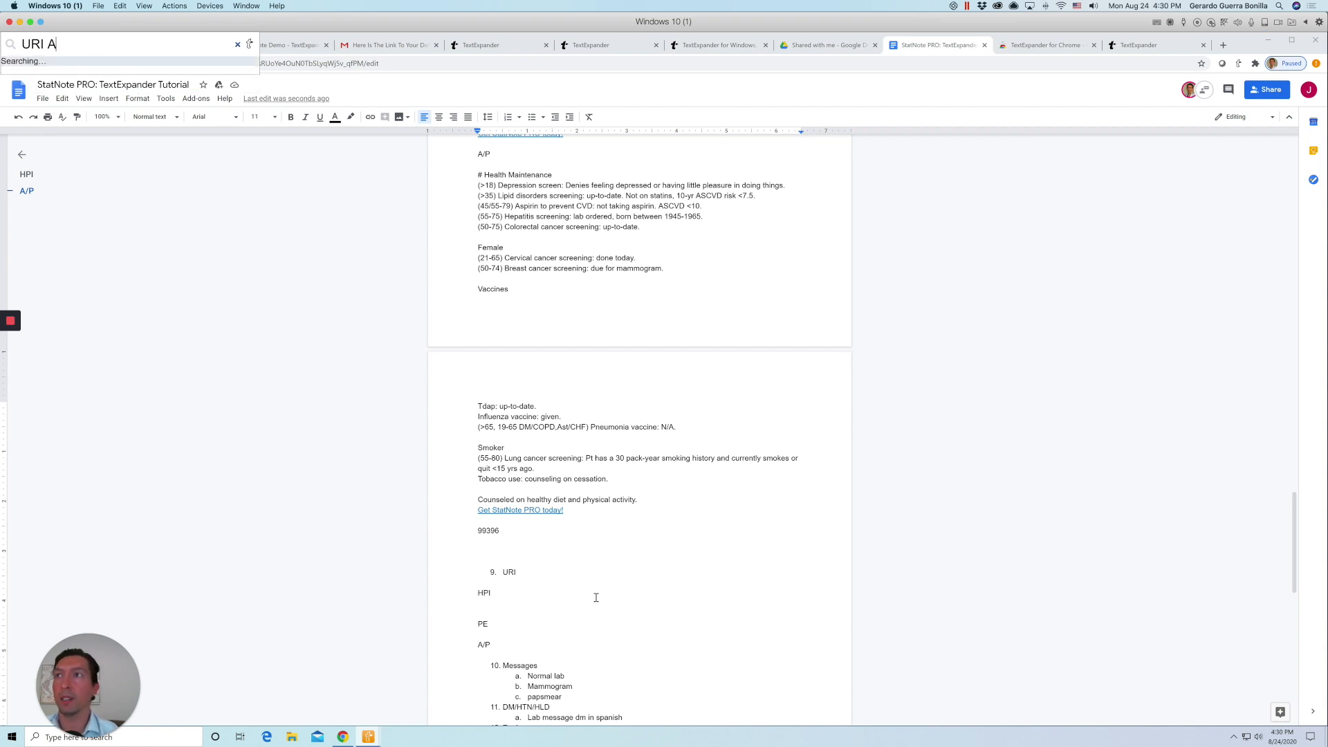
type("PED")
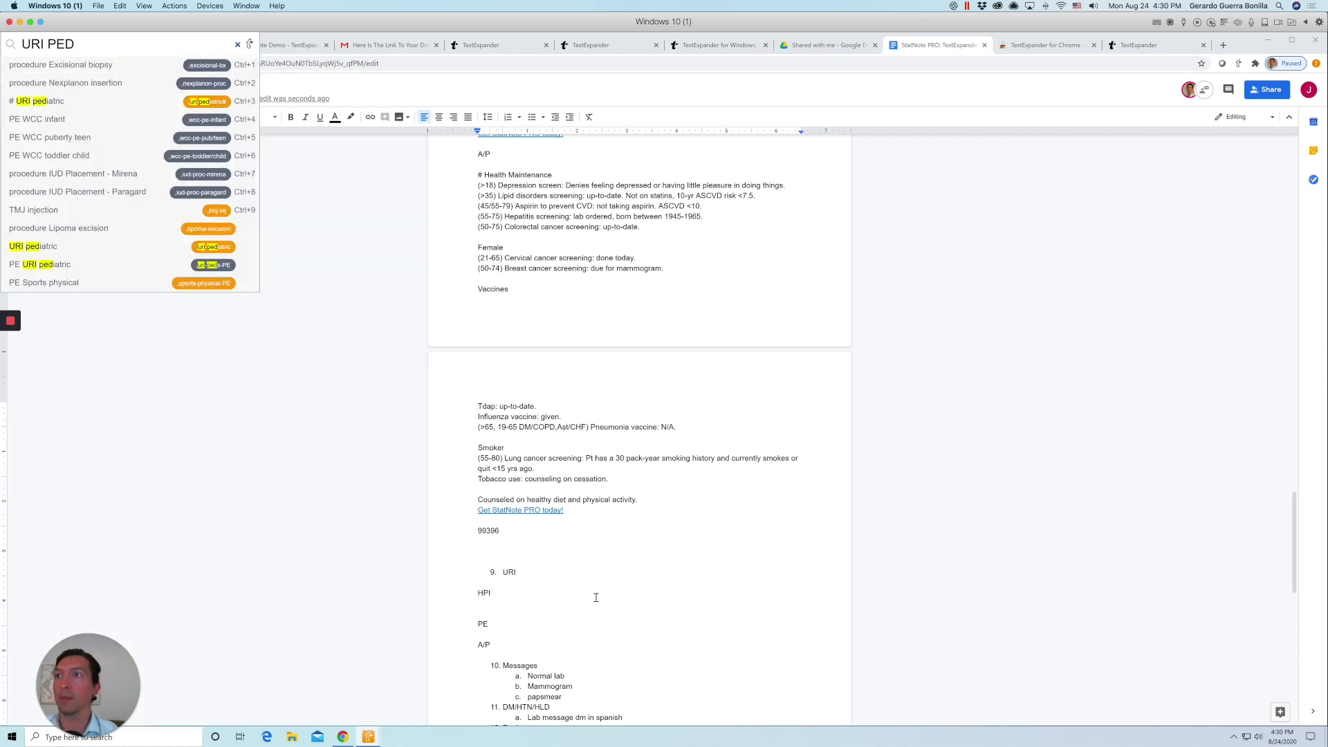
Change the inline snippet search to "URI ADULT" and insert the "URI adult" snippet under the URI note's HPI heading.
left_click(115, 45)
key("BackSpace")
key("BackSpace")
key("BackSpace")
type("AD")
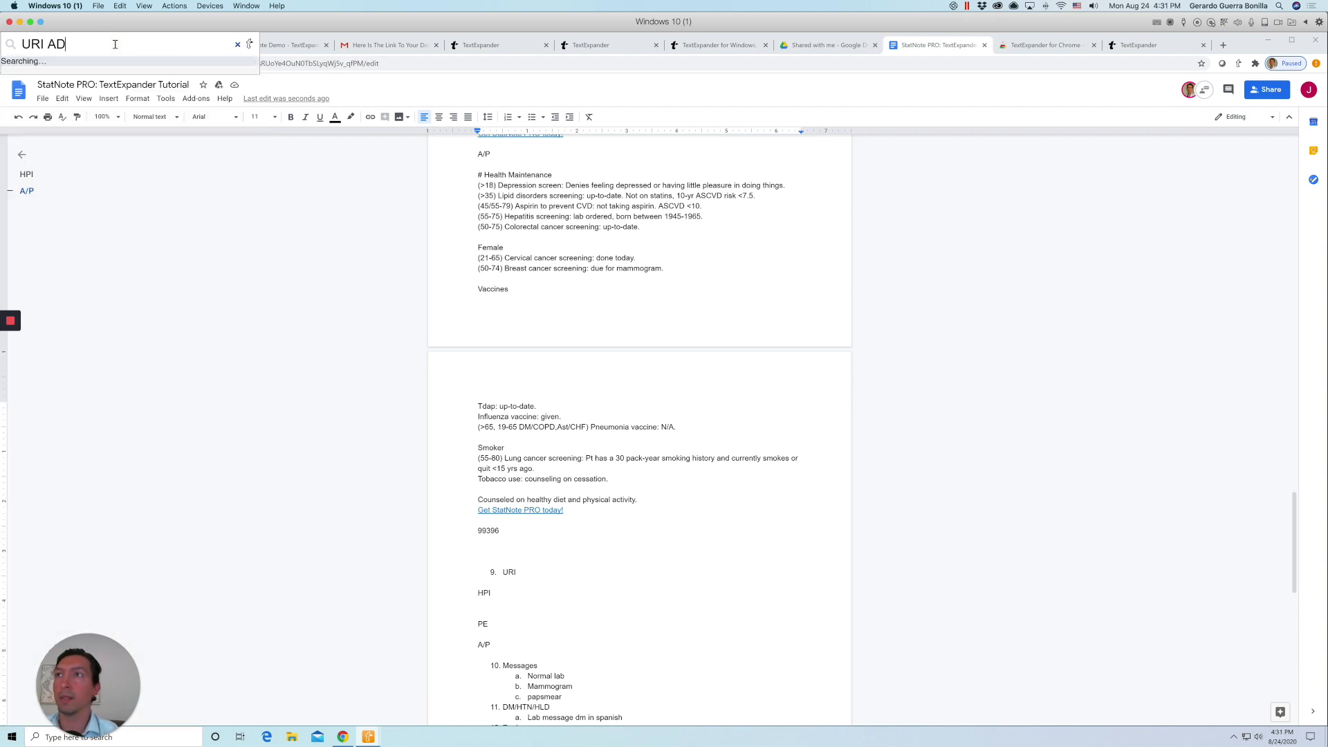
type("ULT")
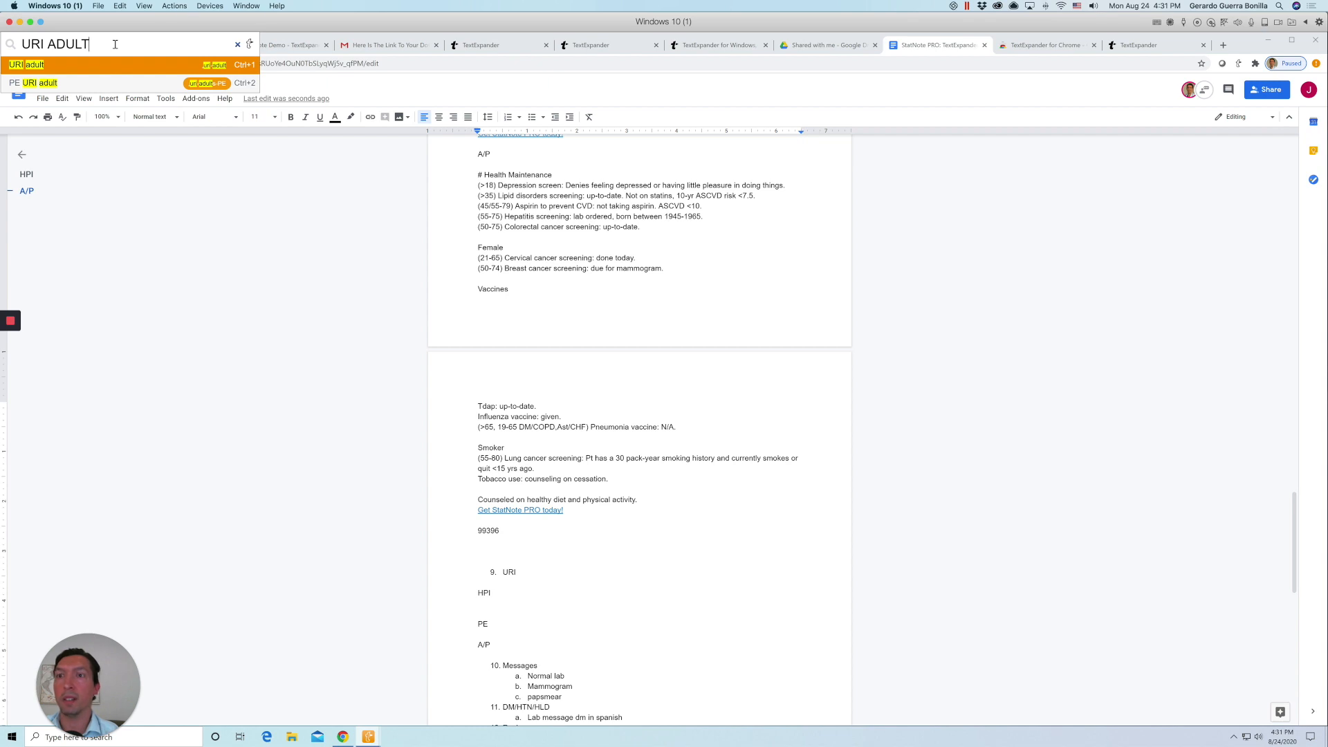
key("Return")
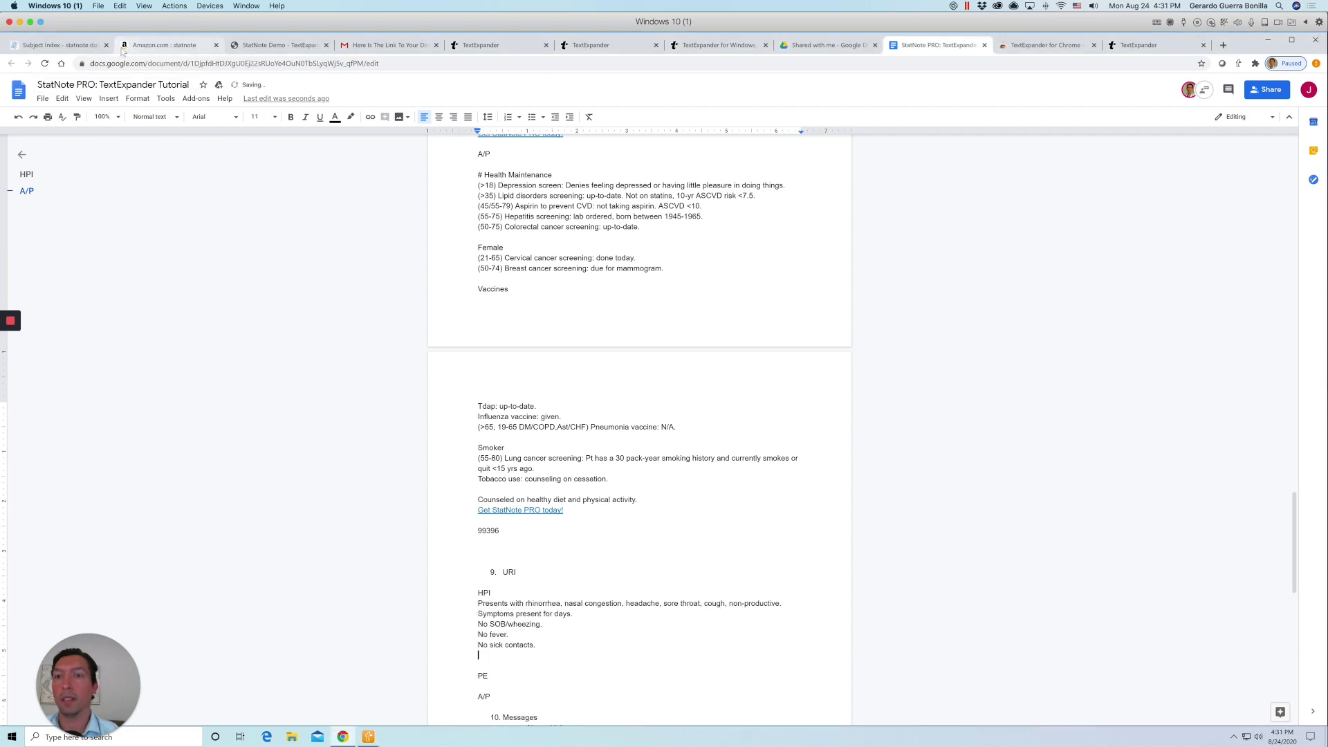
Replace "No fever." with "+fever." in the URI note's HPI, keeping the line as plain text without a bullet.
scroll(562, 533, "down", 3)
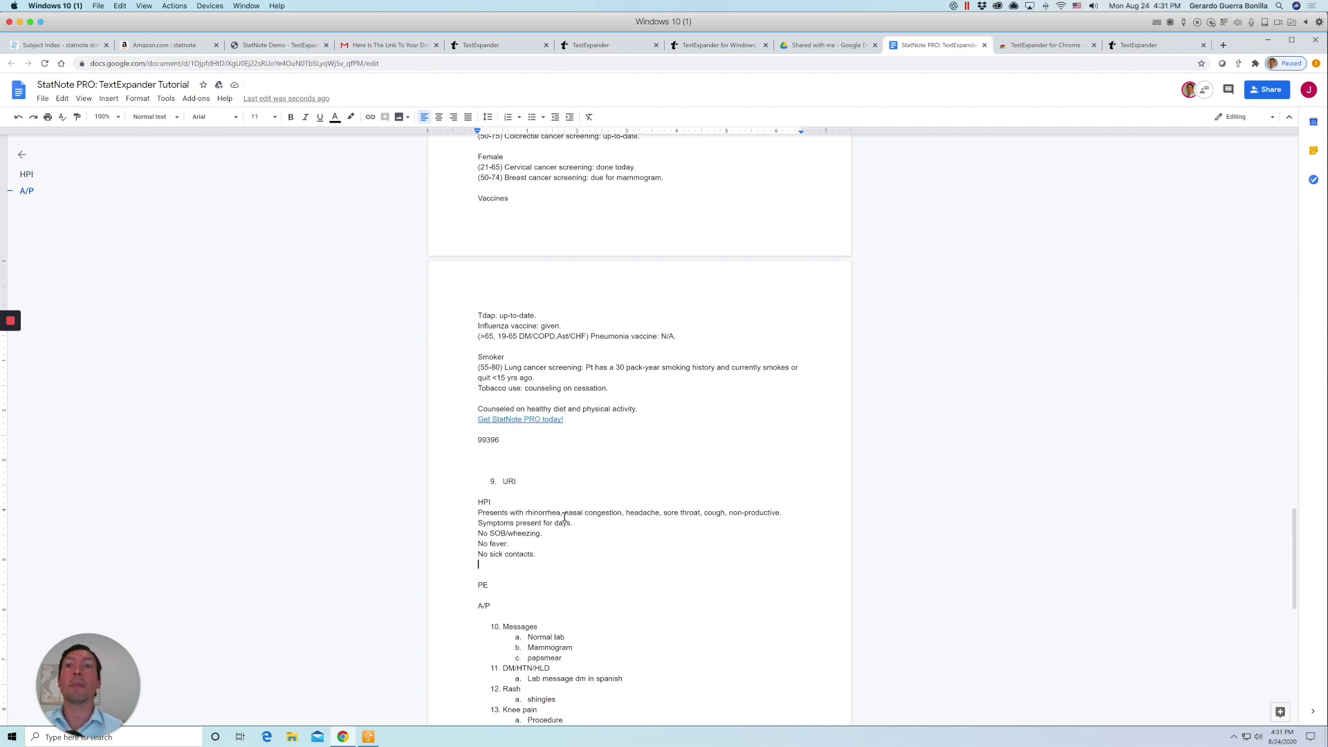
double_click(482, 545)
type("+")
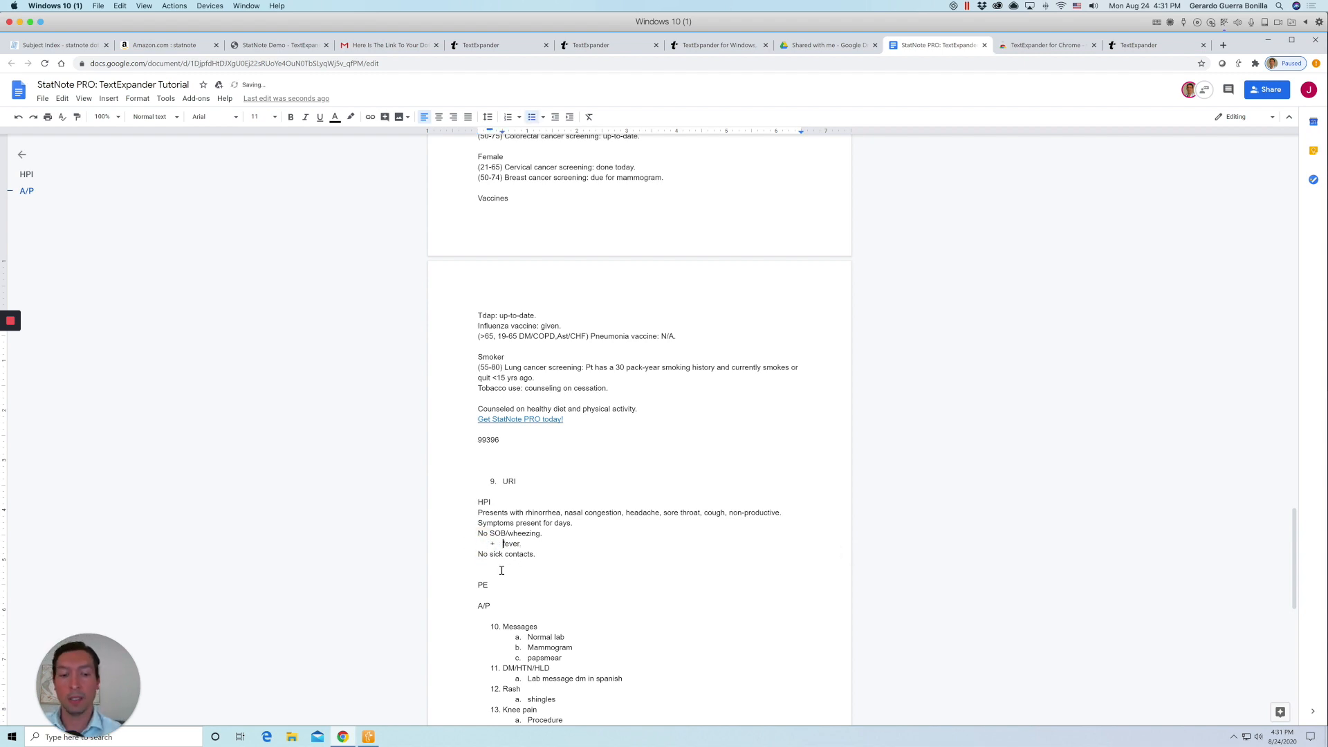
left_click(487, 546)
key("BackSpace")
key("BackSpace")
type("+")
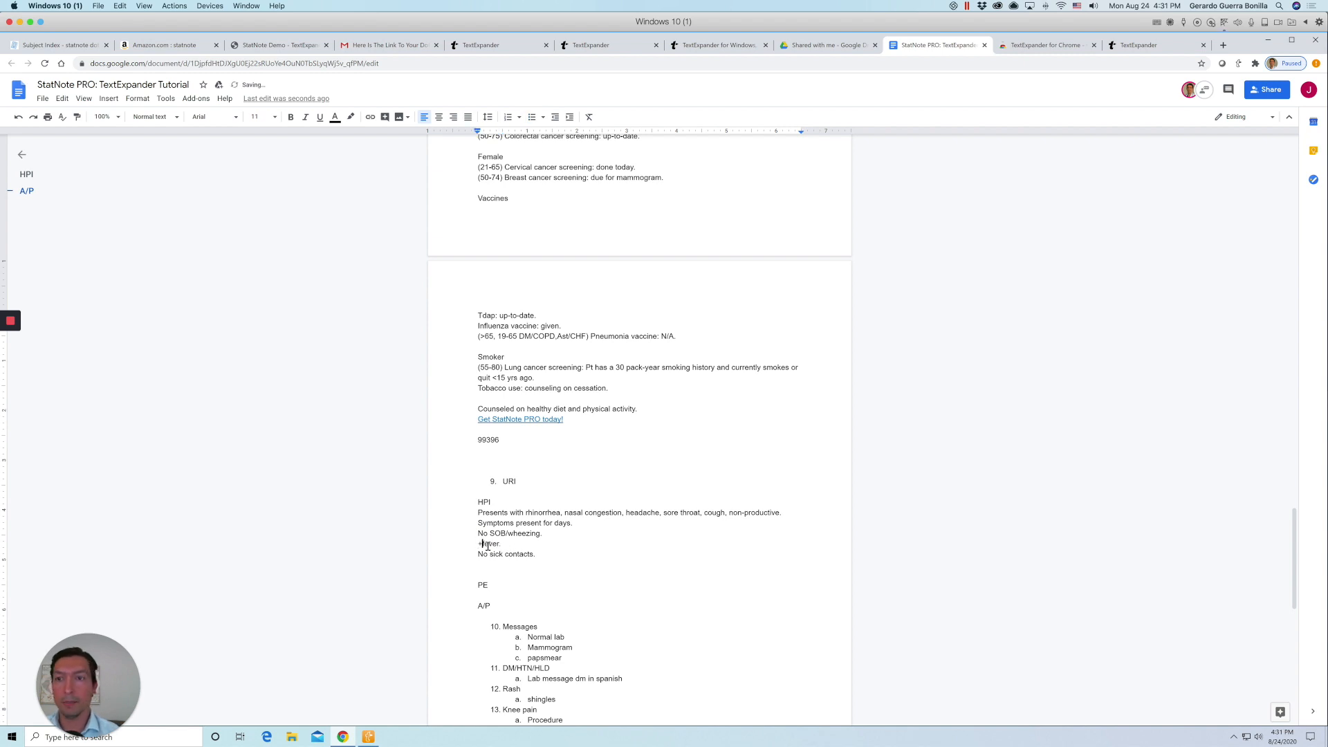
Add a blank line under the URI note's PE heading, search the snippets for "uri pe adult" and insert "PE URI adult" there.
left_click(494, 564)
left_click(490, 589)
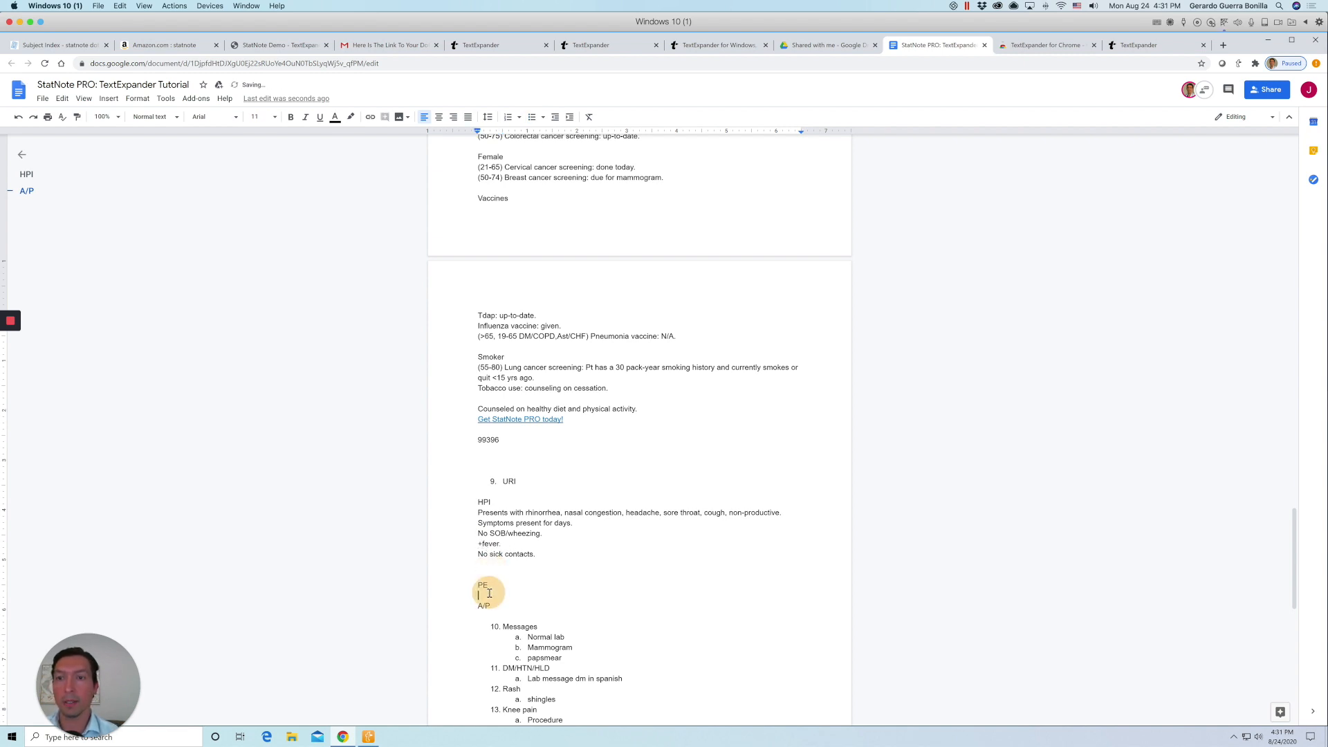
key("Return")
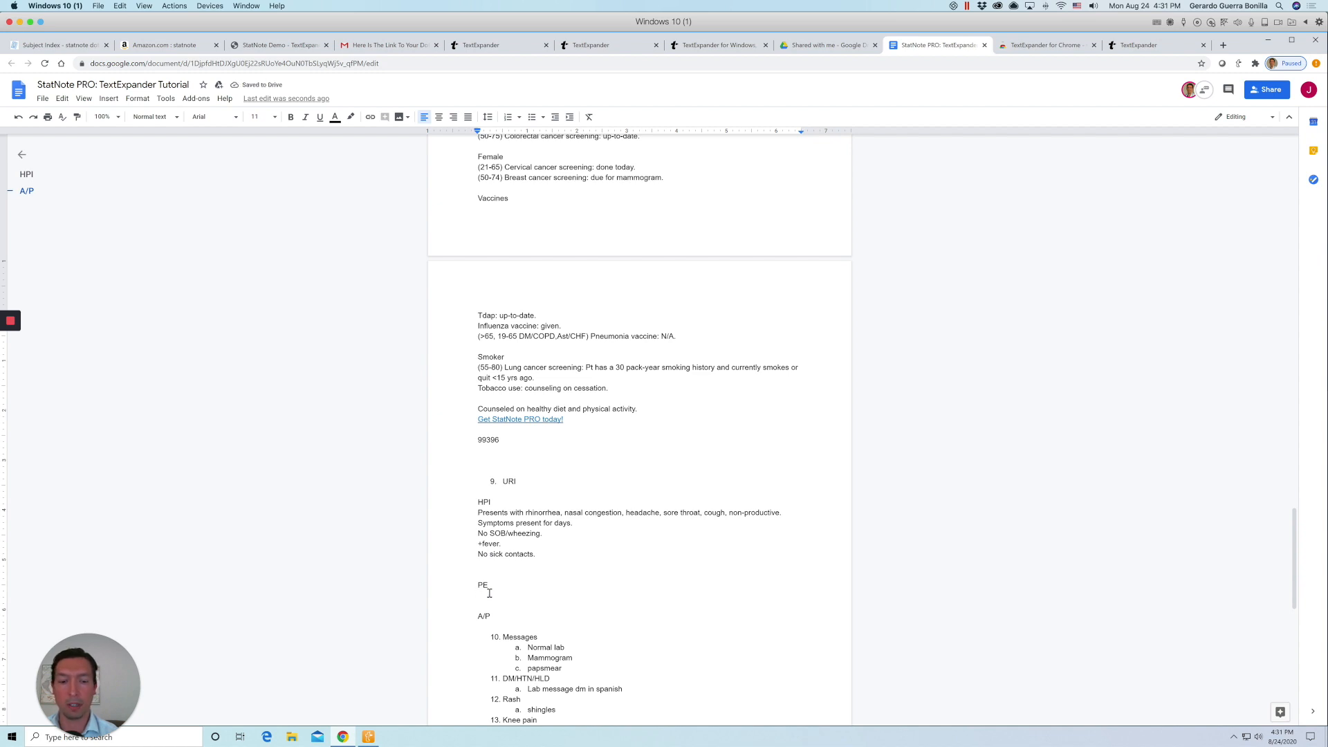
key("ctrl+slash")
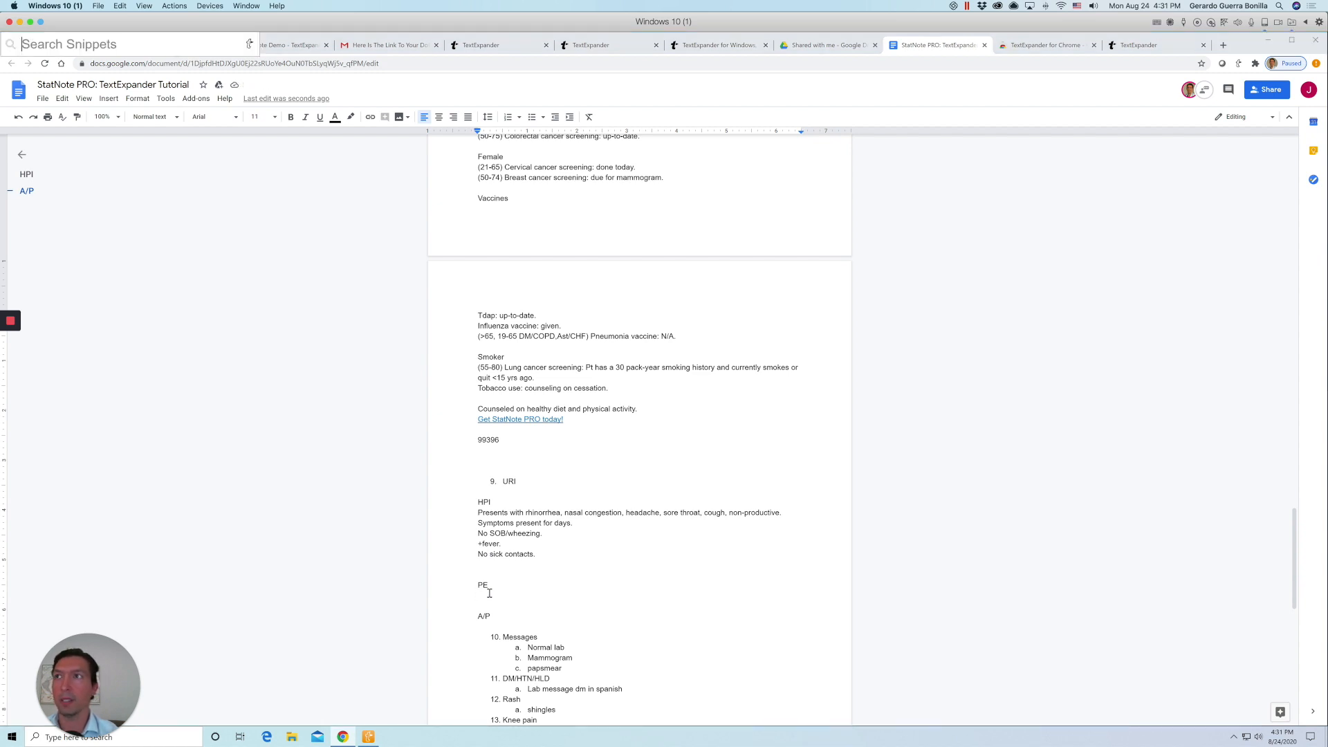
type("uri pe adult")
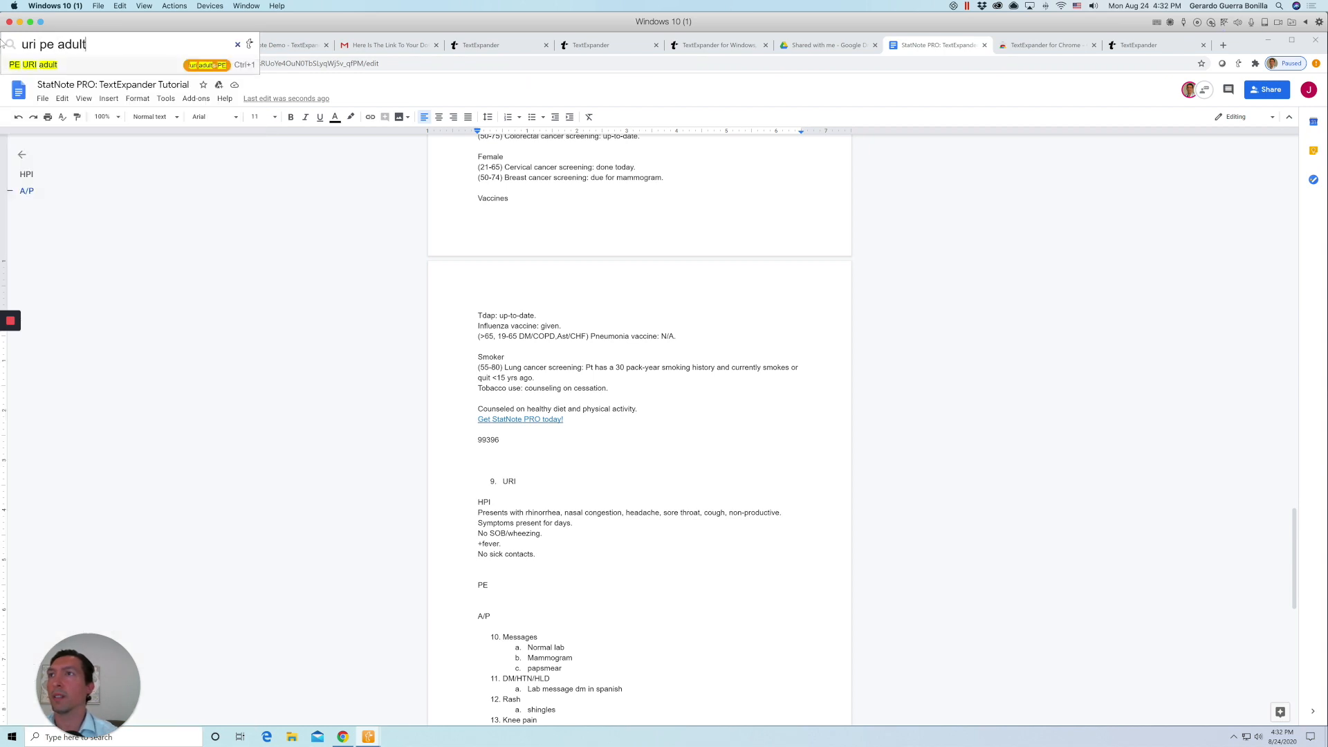
left_click(83, 64)
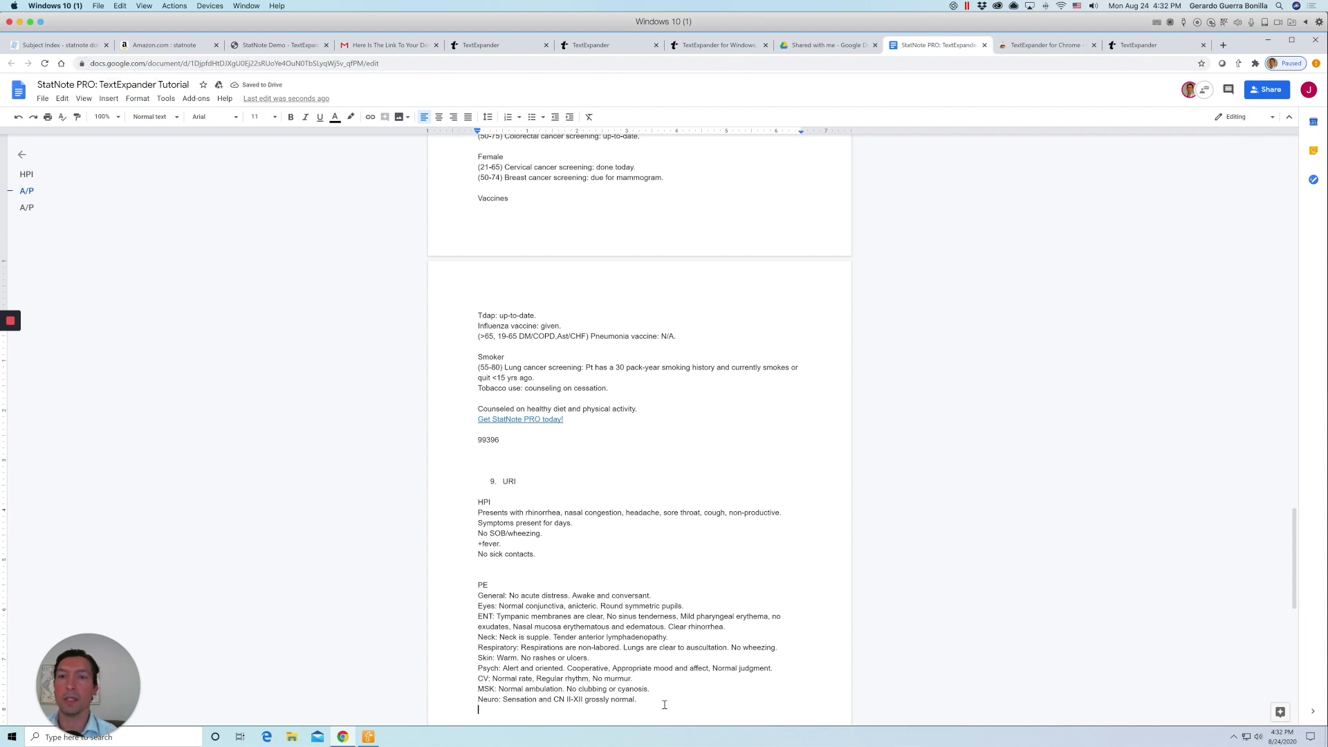
Add a blank line under the URI note's A/P heading, search the snippets for "uri #" and insert the "# URI" snippet there.
scroll(588, 657, "down", 1)
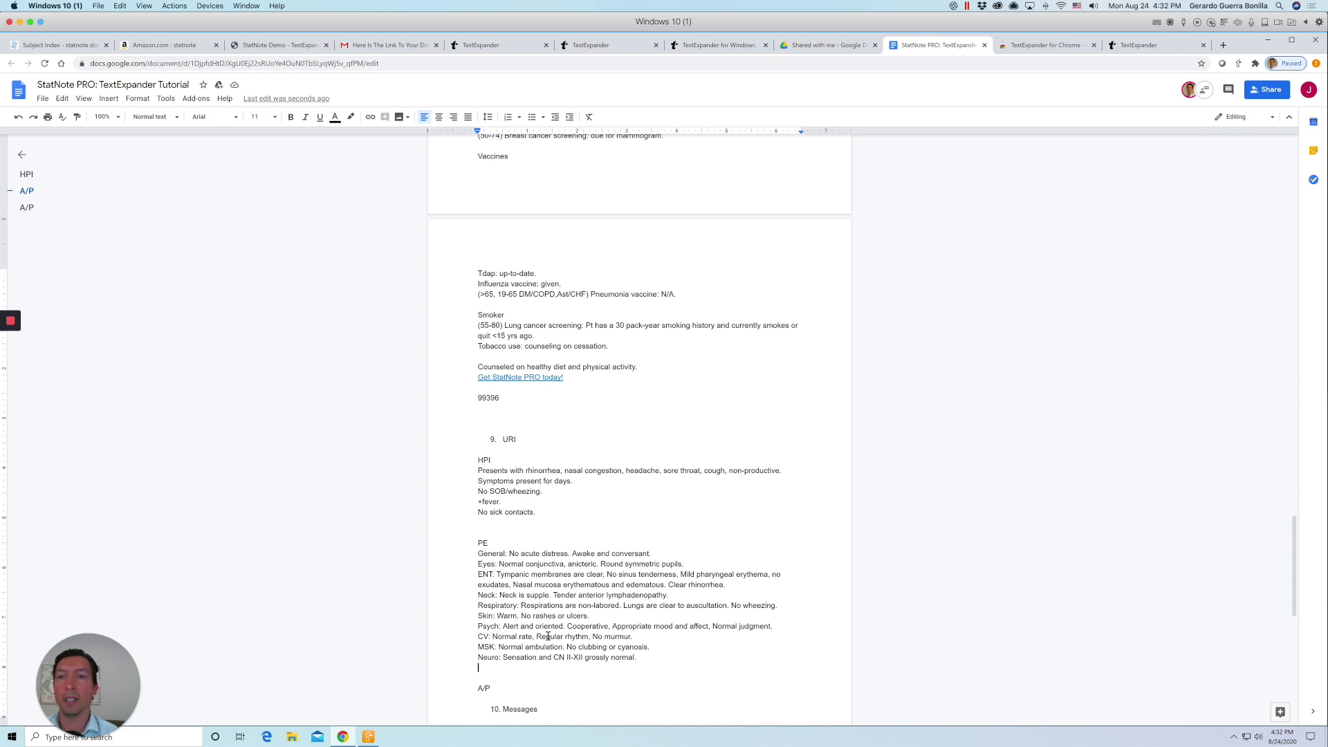
scroll(548, 636, "down", 1)
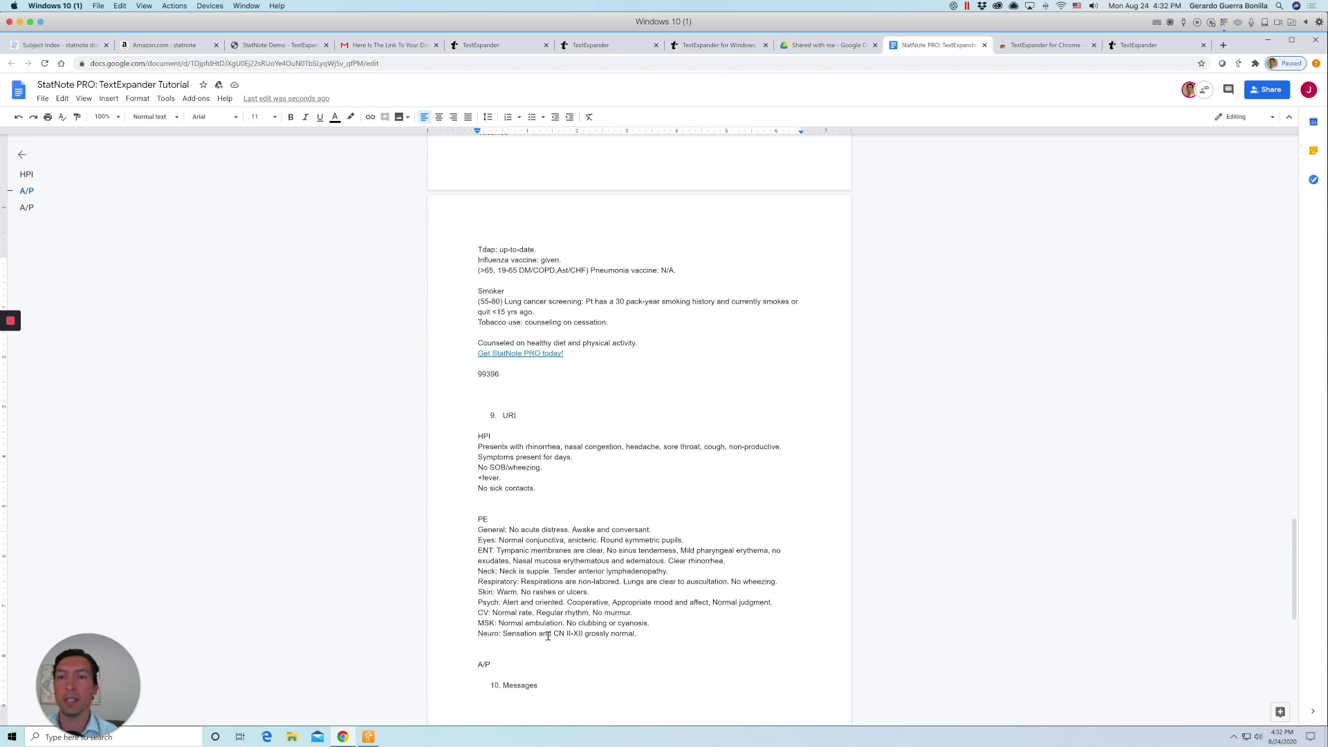
left_click(497, 660)
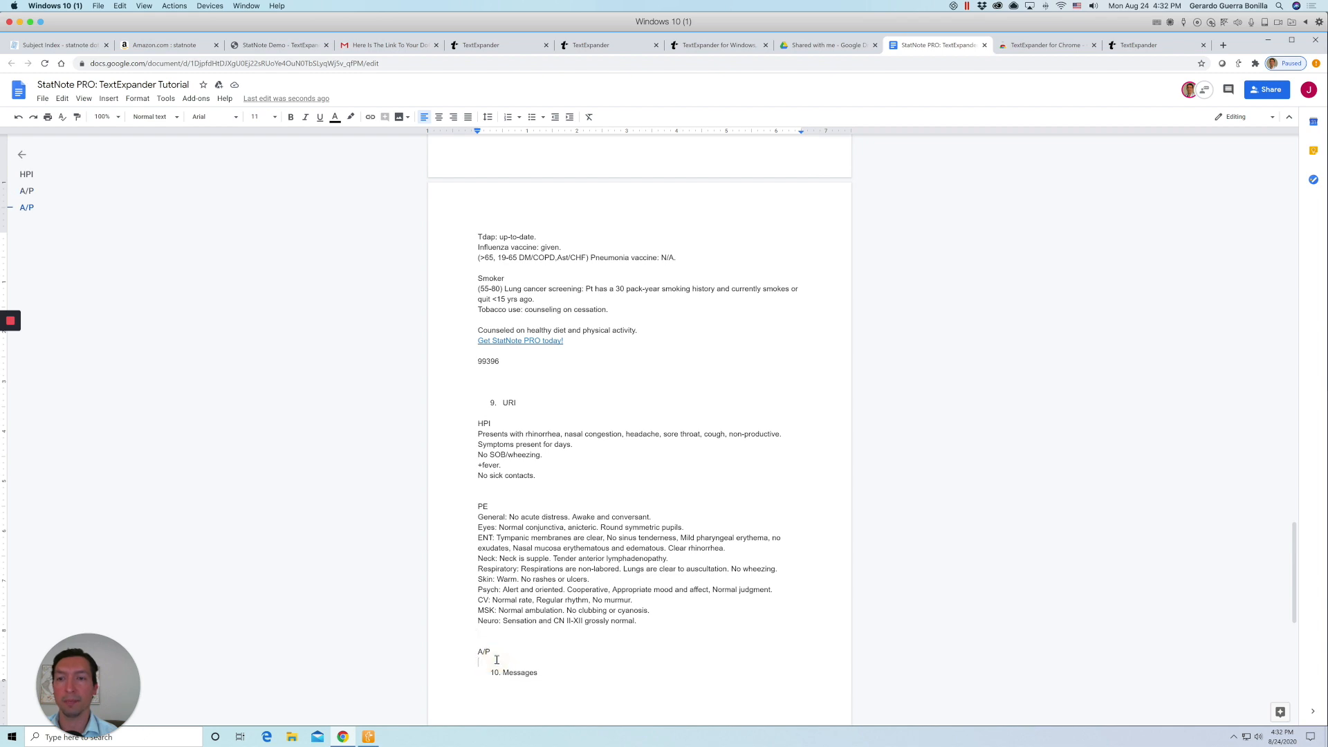
key("Return")
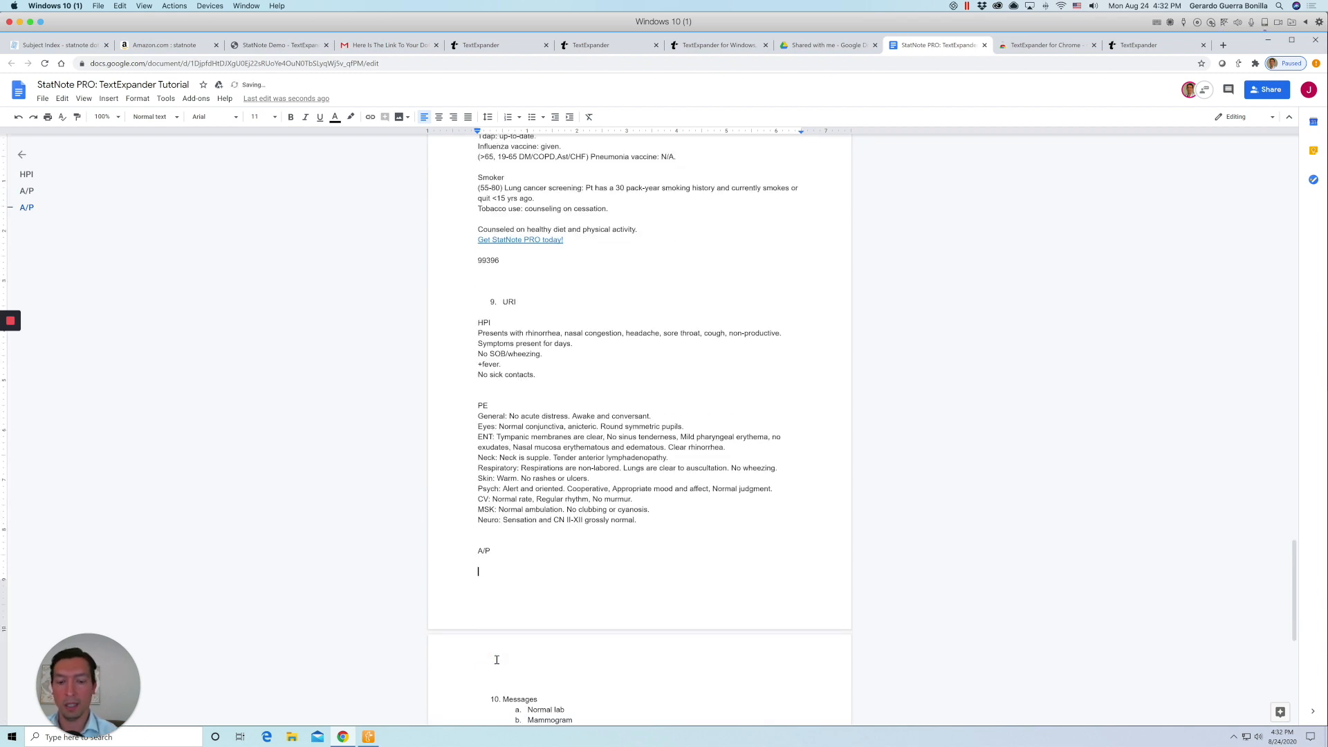
key("ctrl+shift+space")
type("uri")
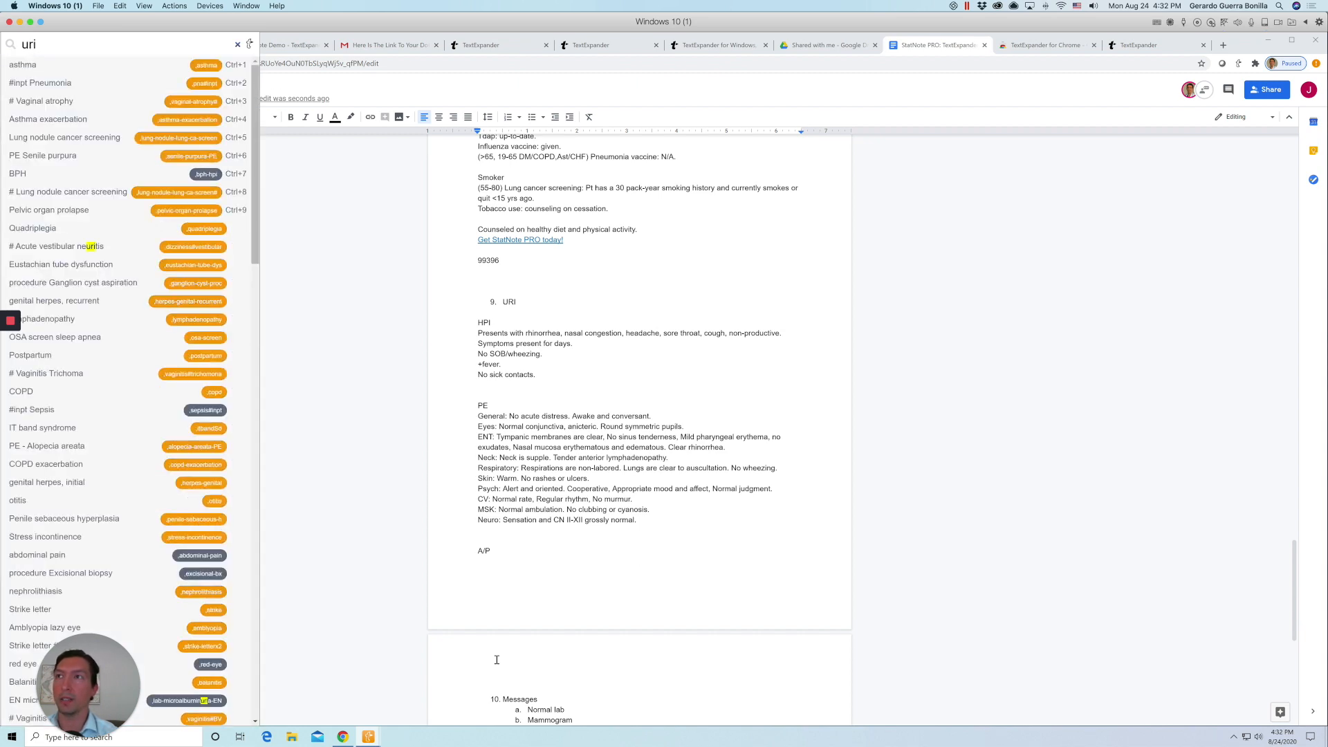
type(" #")
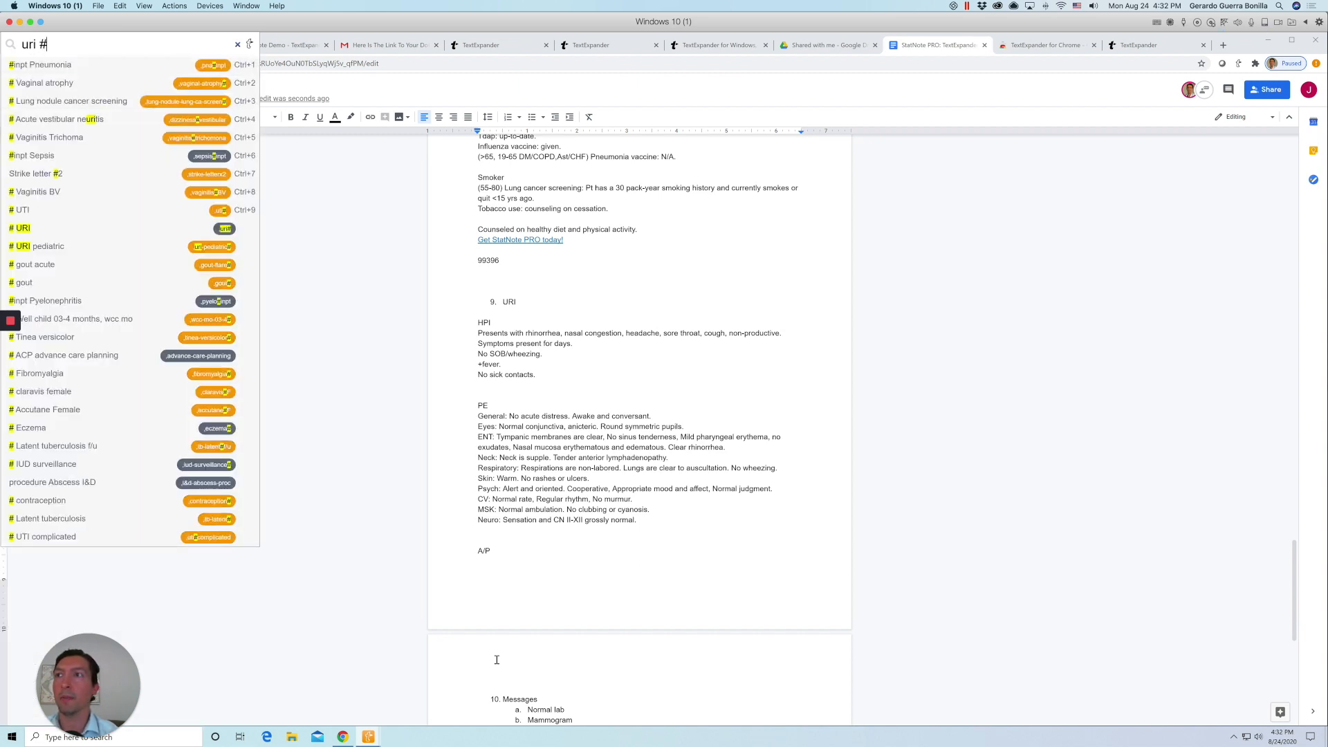
left_click(68, 229)
scroll(270, 439, "down", 1)
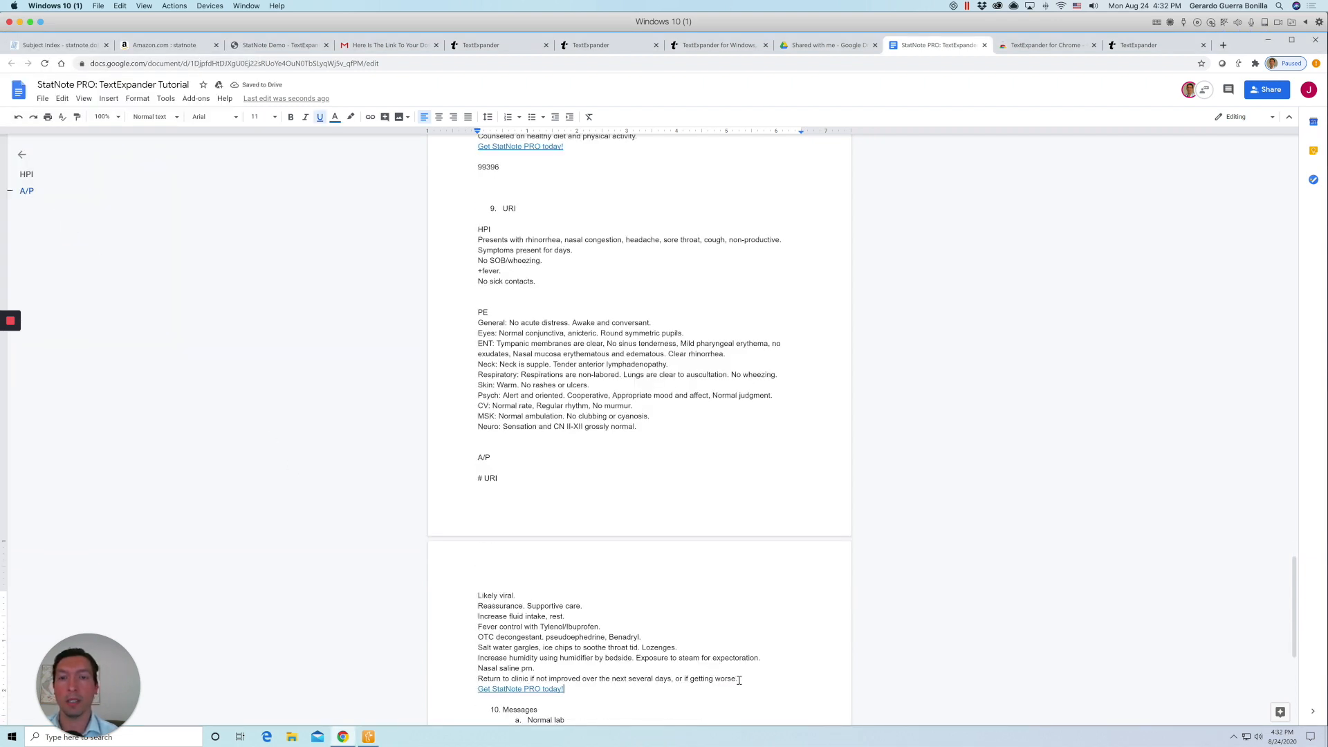
scroll(740, 680, "down", 2)
scroll(739, 680, "down", 2)
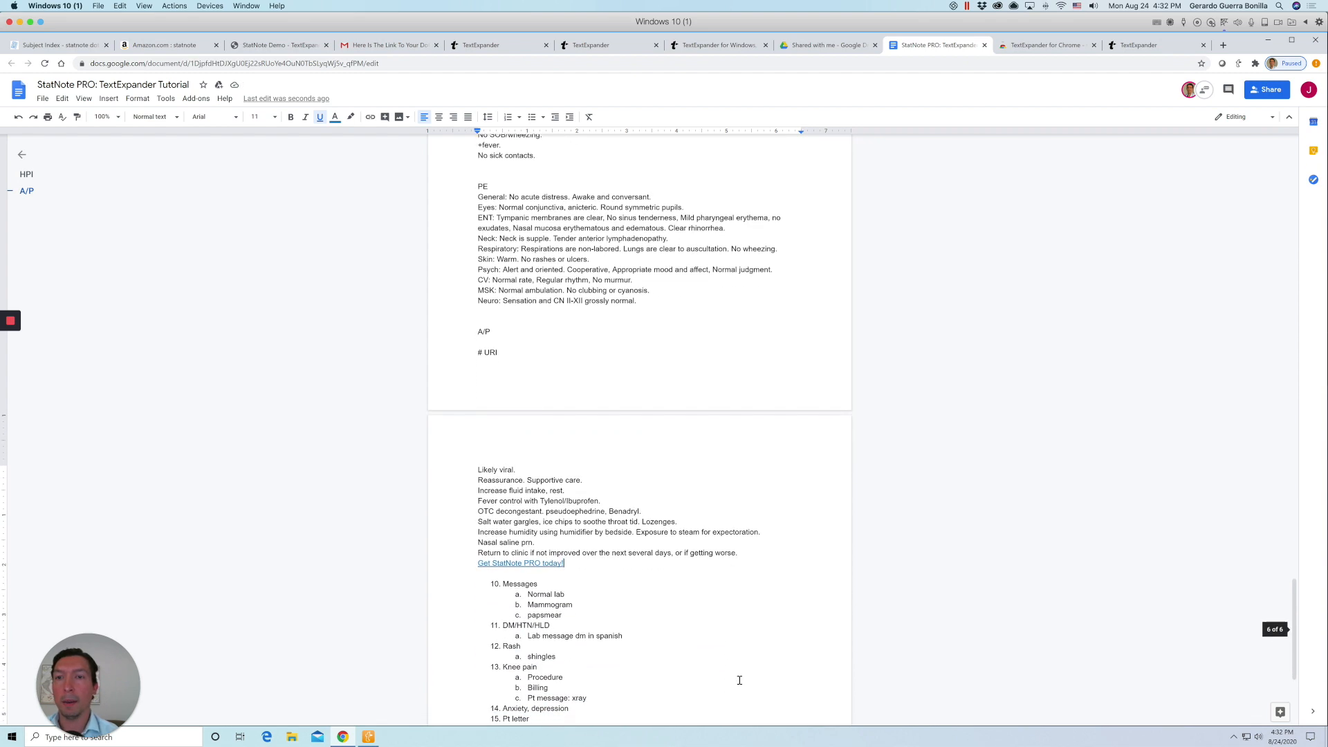
scroll(740, 680, "down", 1)
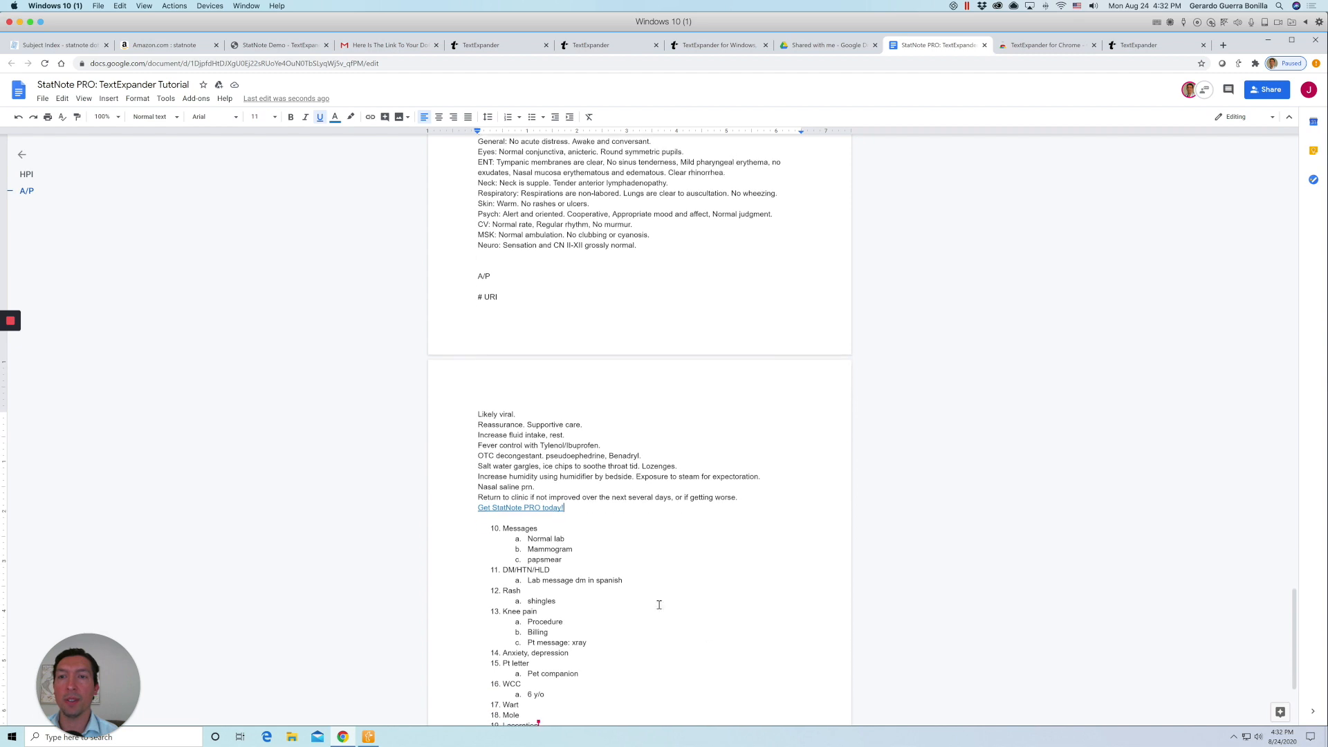
Open up several unnumbered blank lines below the Papsmear item in the Messages list.
left_click(572, 559)
key("Return")
key("Return")
key("Return")
key("Return")
key("Return")
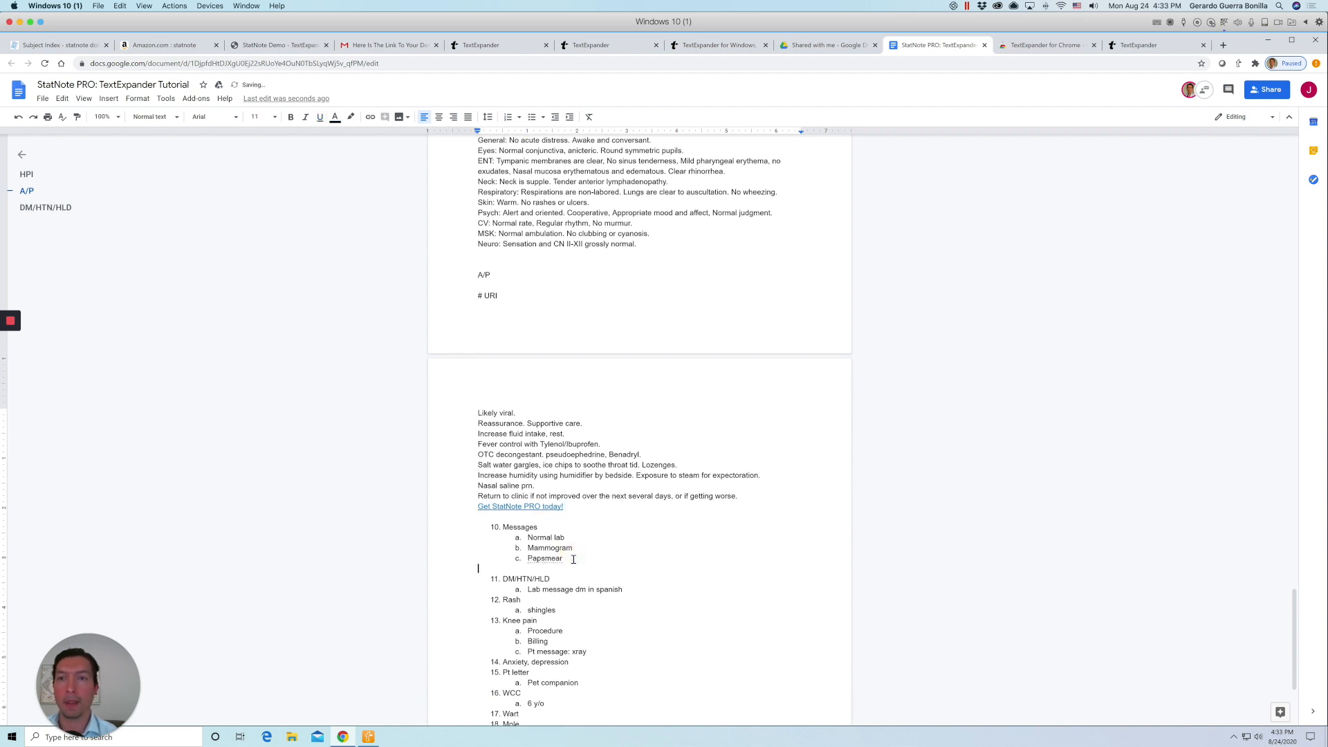
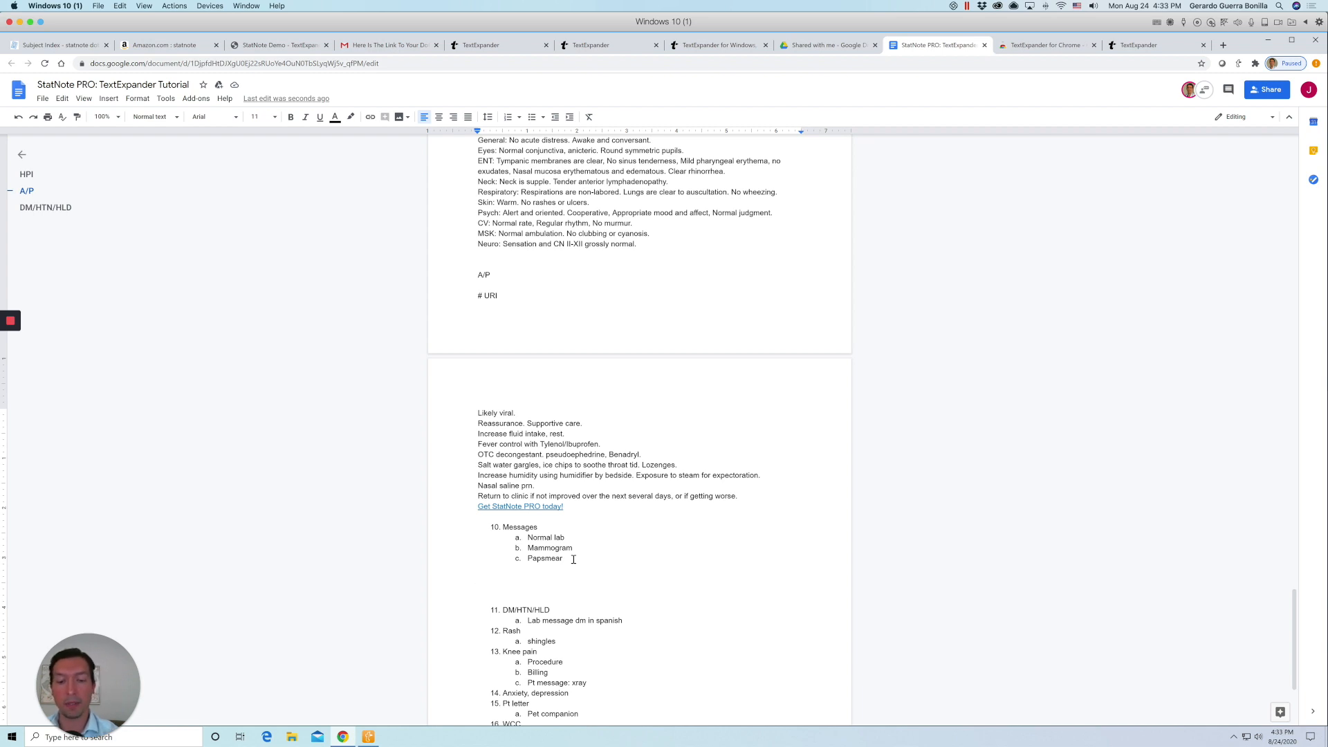
Find the "EN normal labs message" snippet by searching "lab nl", insert it below the Messages list, and leave a blank line after it.
key("ctrl+shift+space")
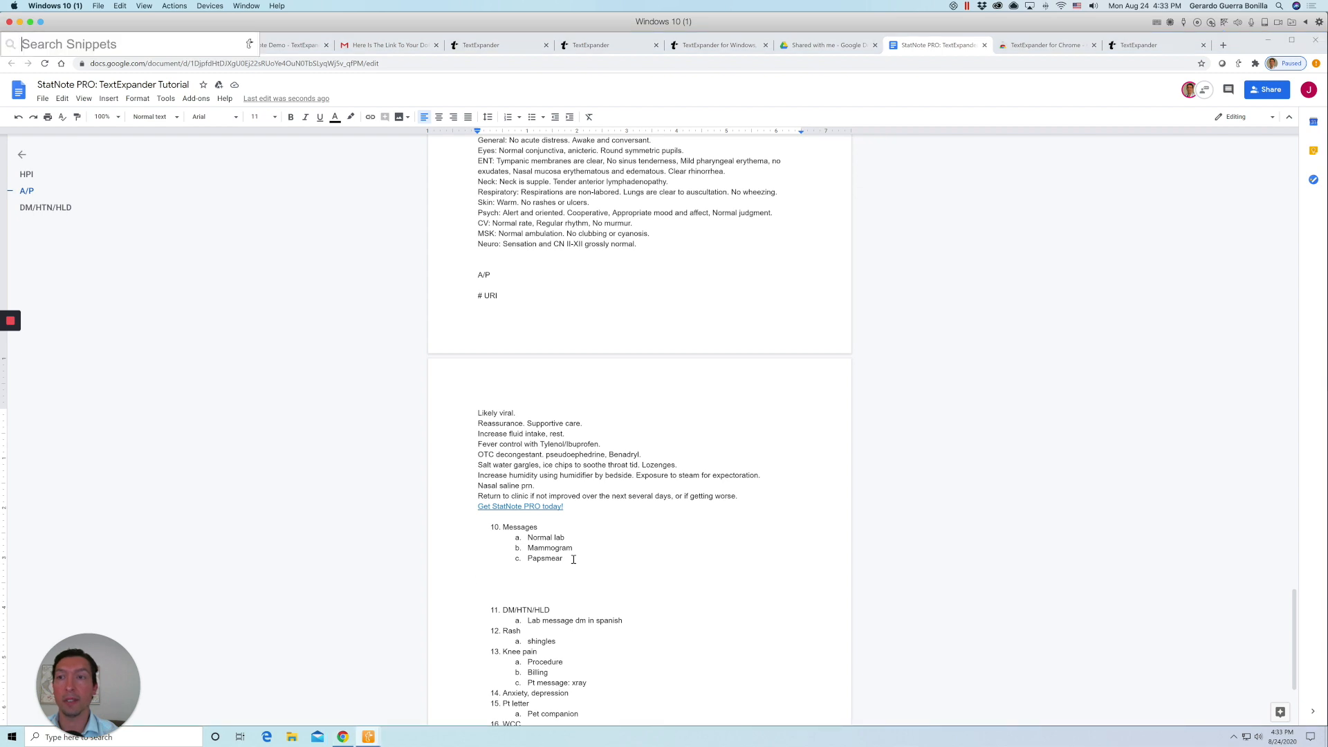
type("lab")
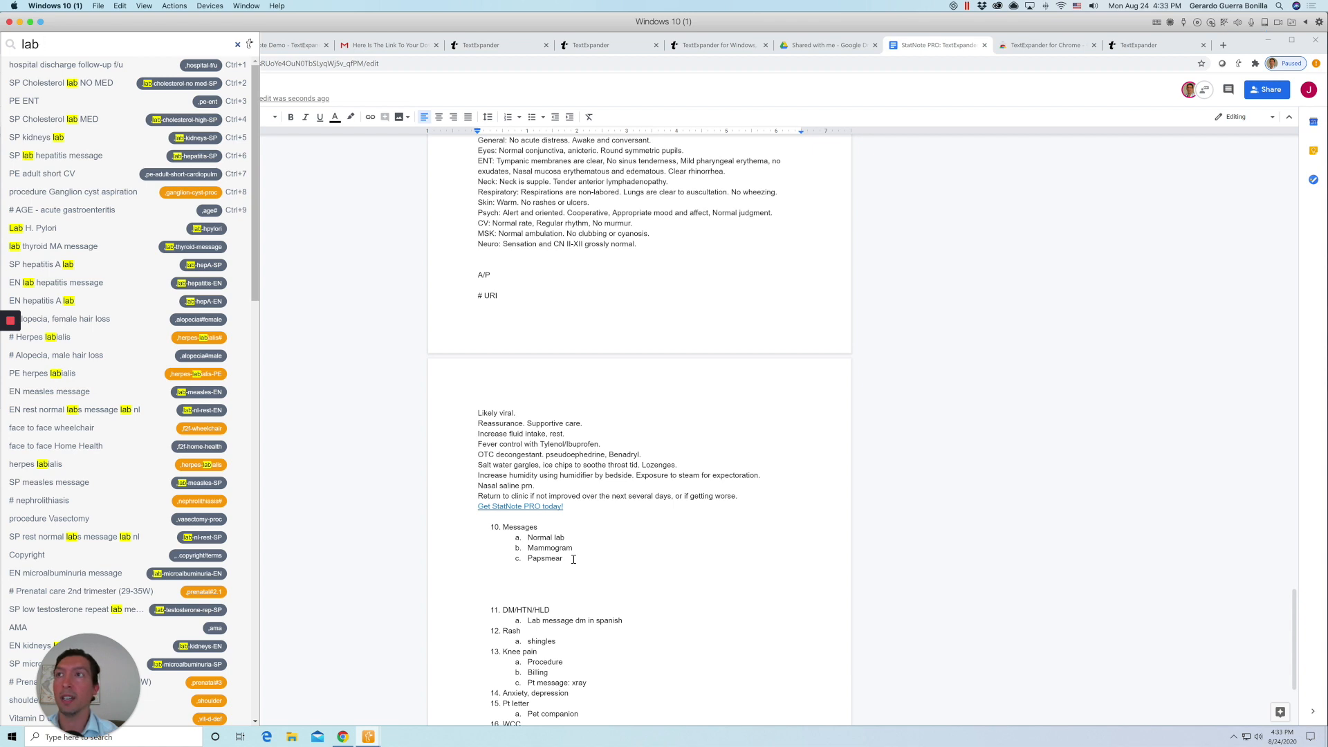
type("nl")
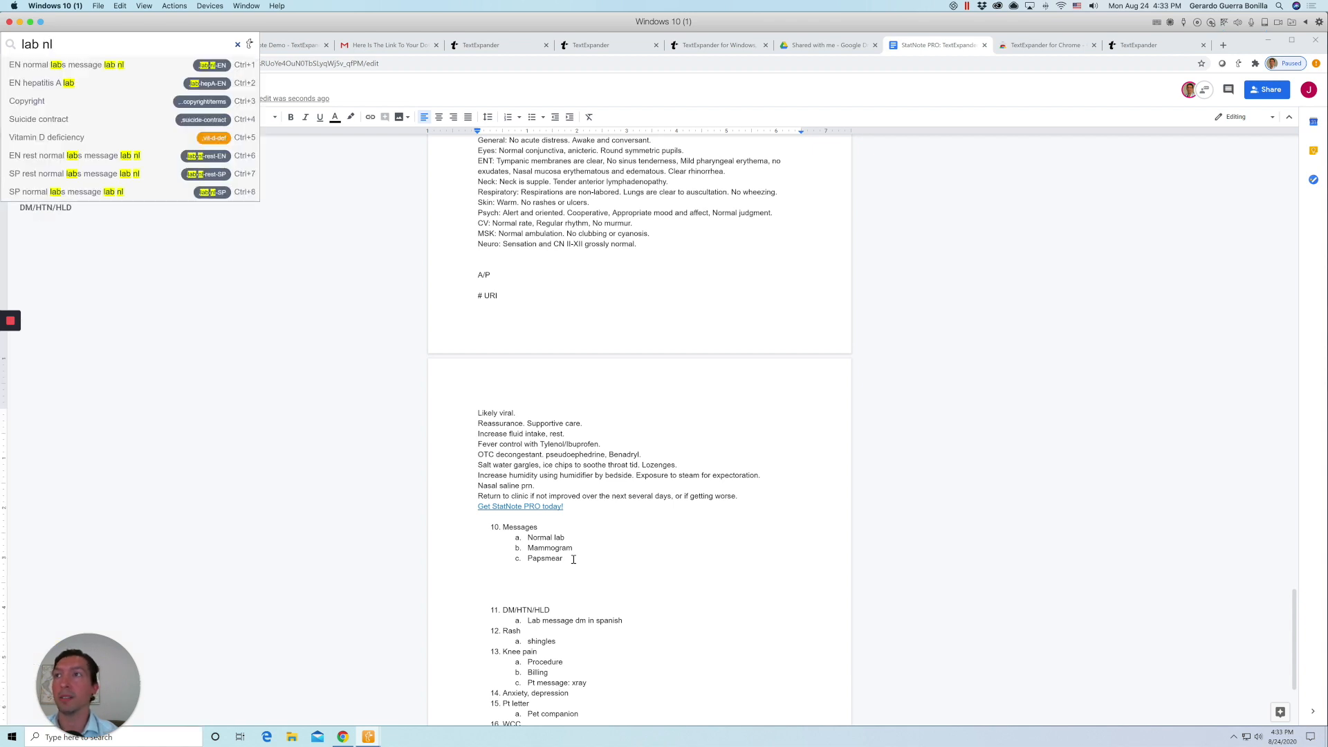
key("Down")
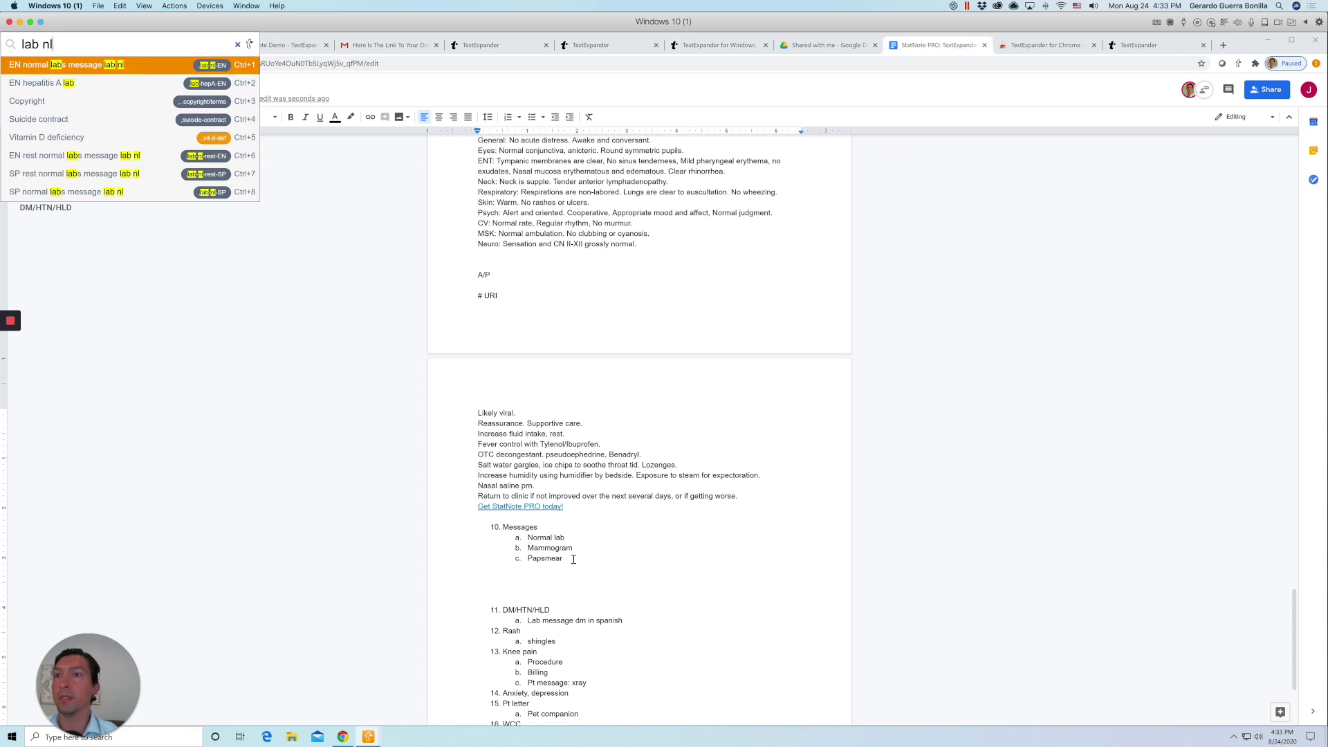
key("Return")
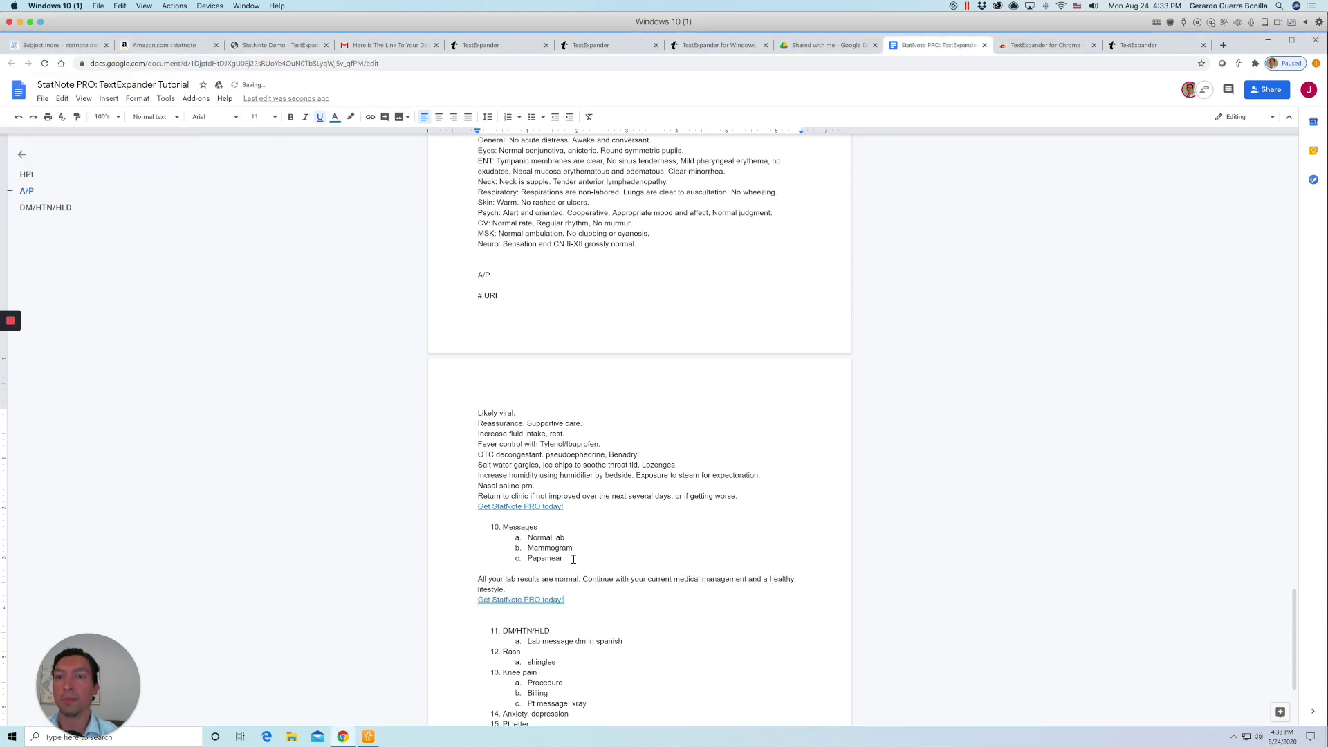
key("Return")
key("Return")
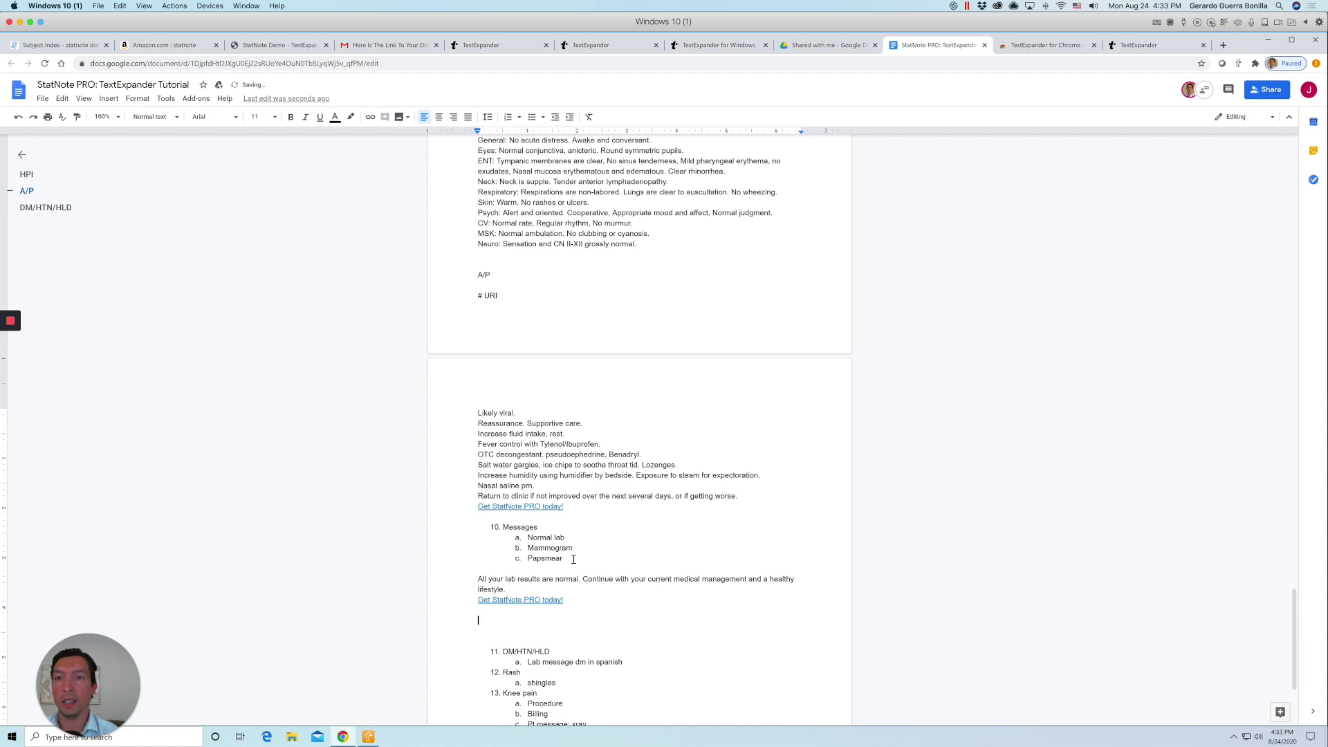
key("ctrl+shift+space")
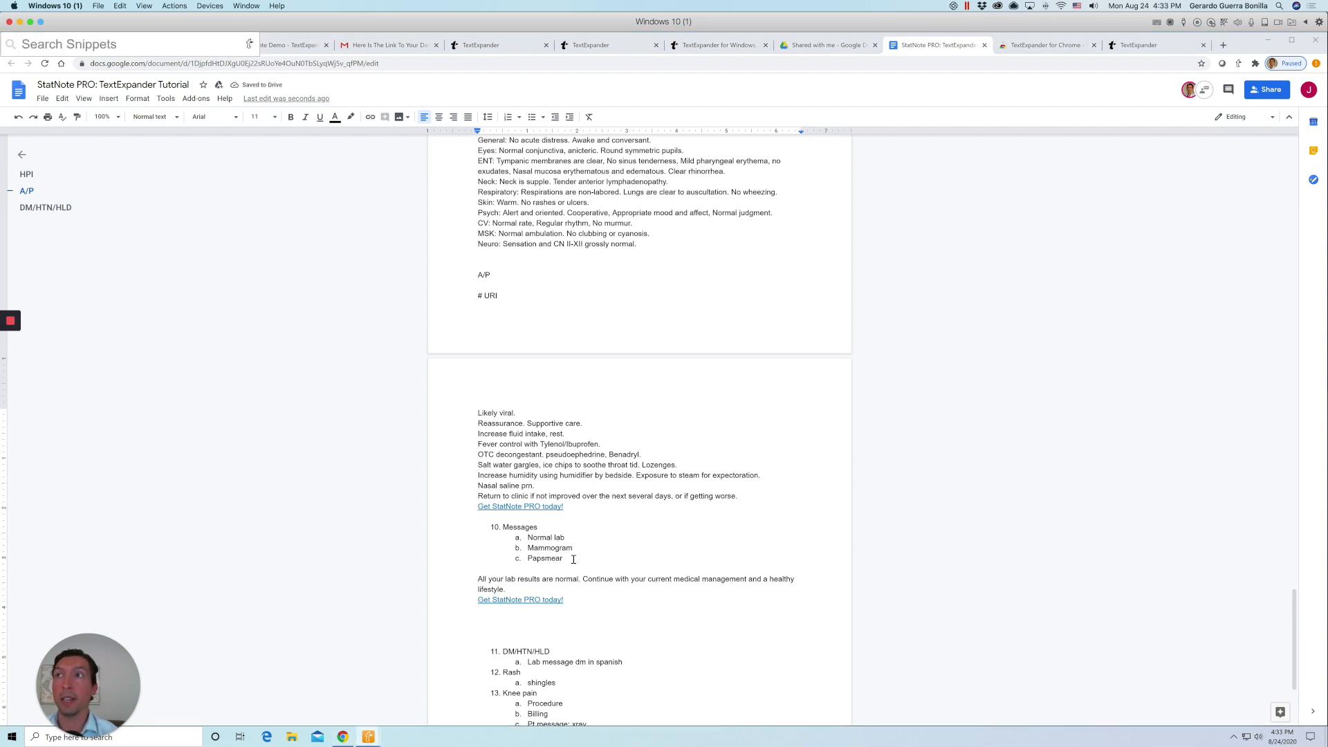
type("lab nl")
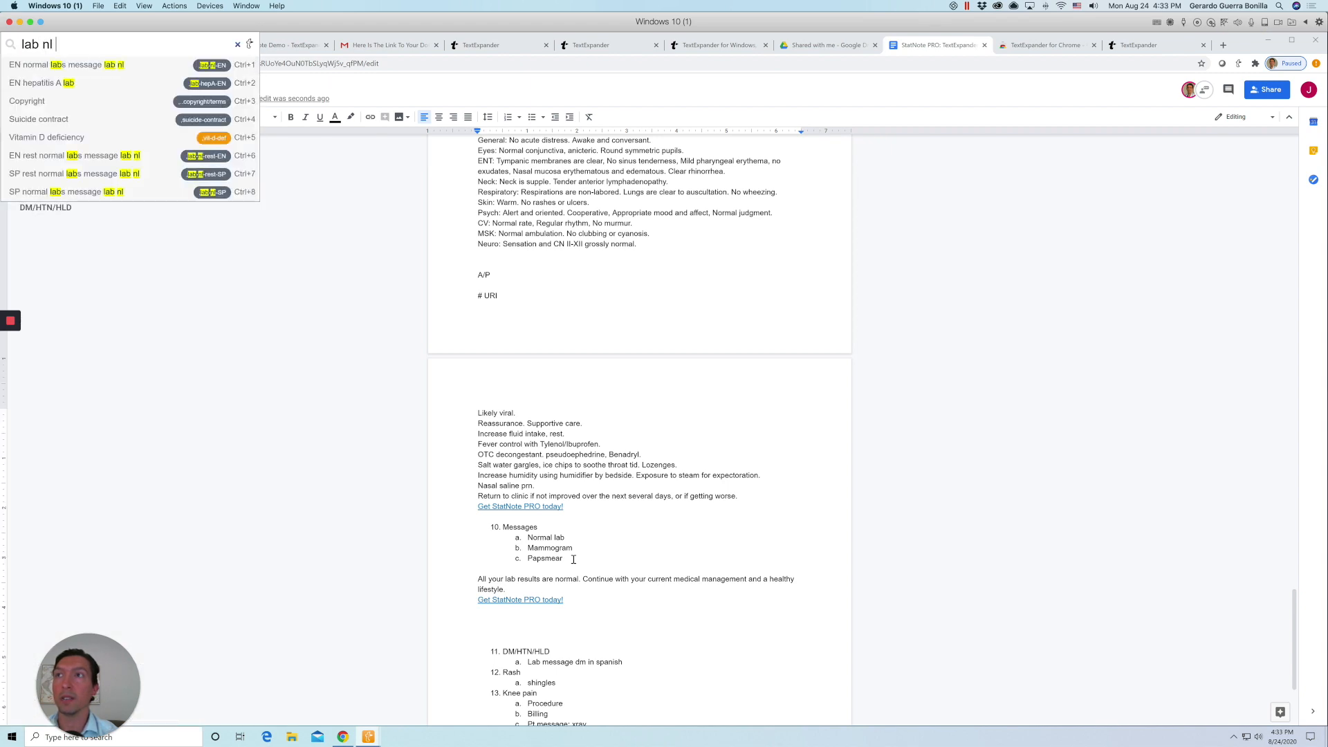
type(" es")
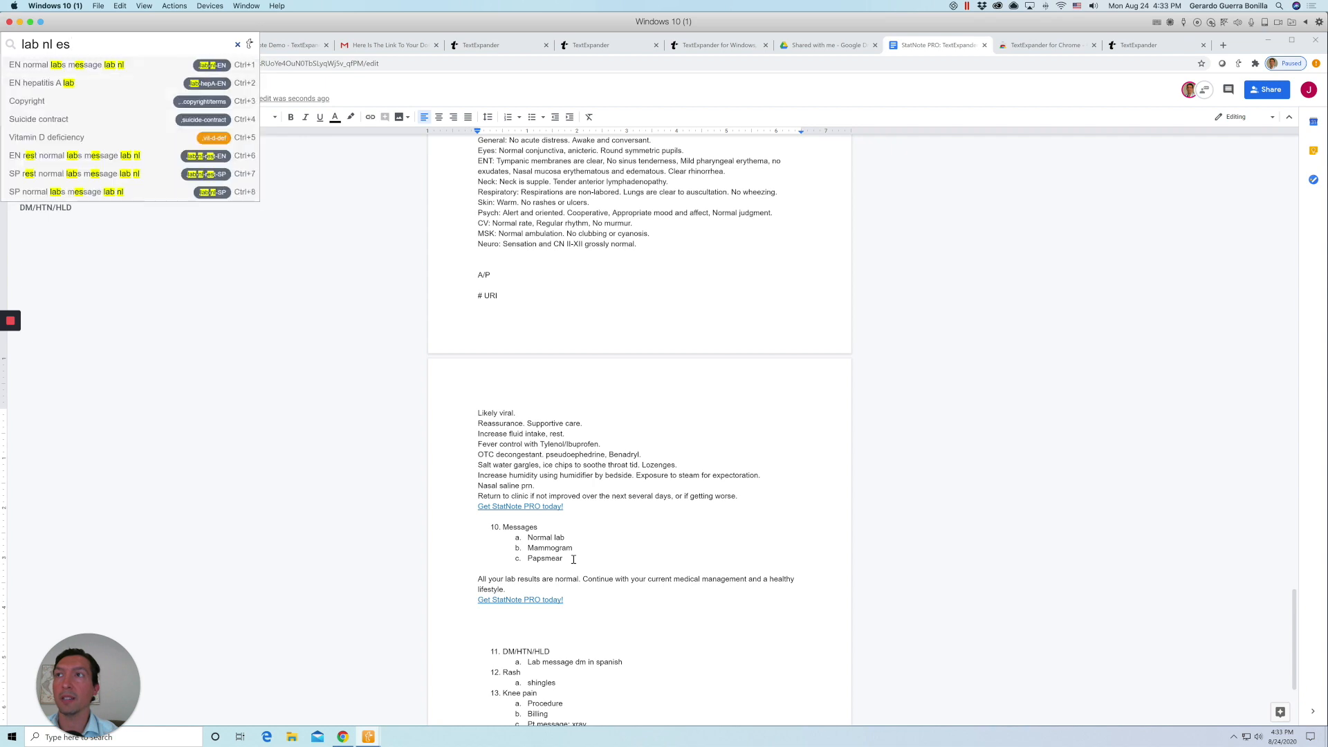
key("Down")
key("Return")
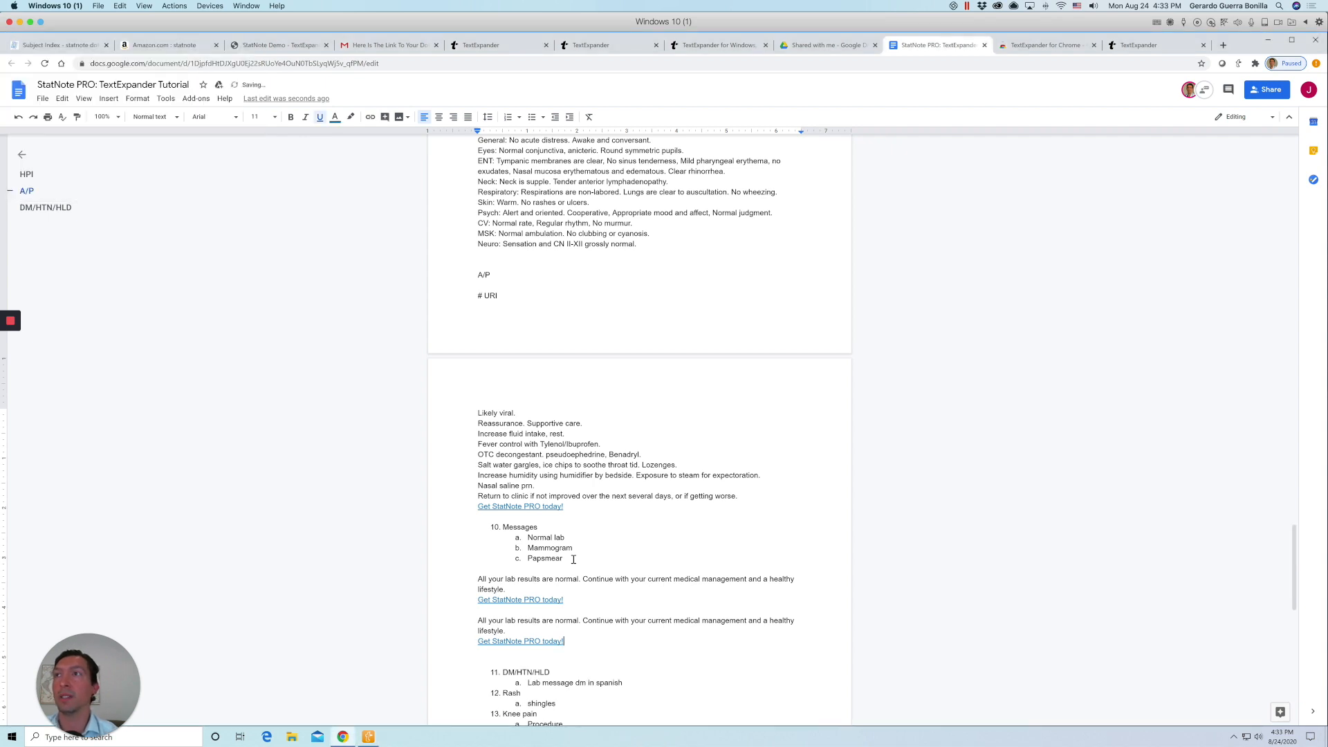
key("ctrl+z")
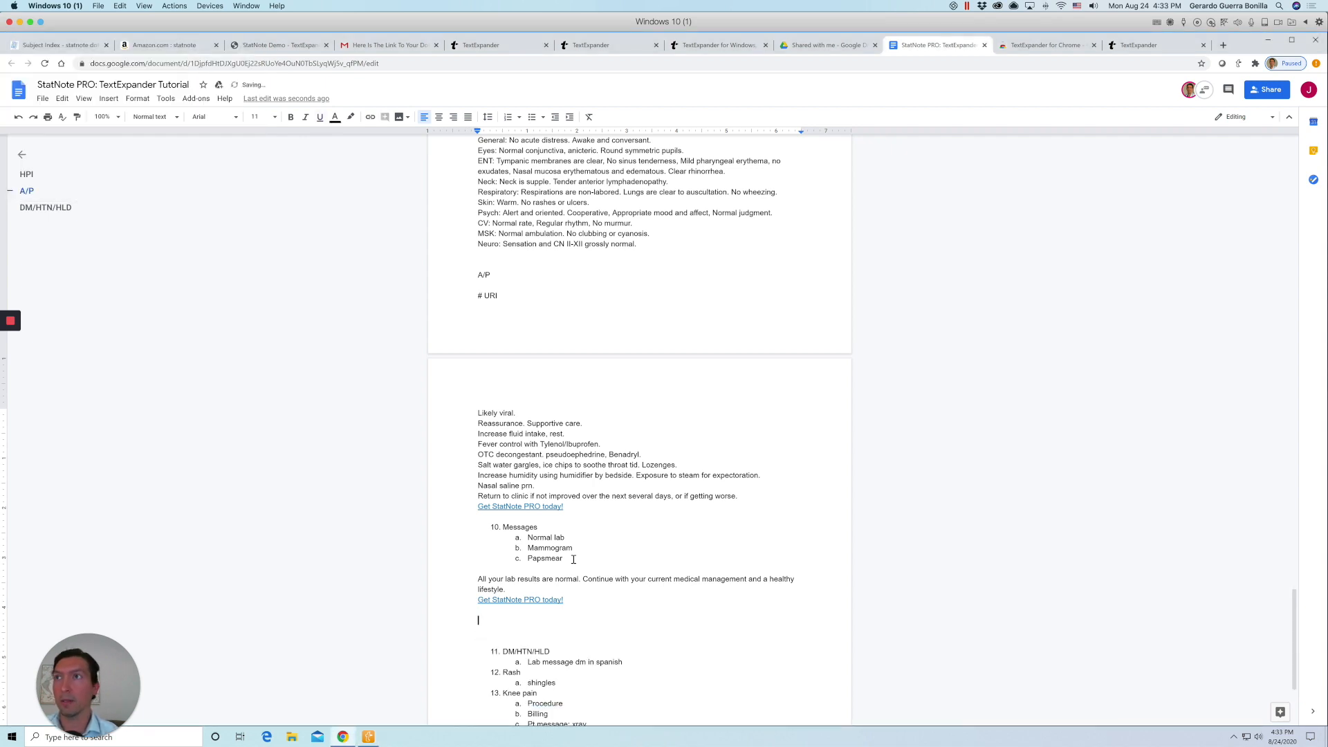
Search snippets for "lab nl SP", insert the "SP normal labs message" below the English one, and leave a blank line after it.
key("ctrl+shift+space")
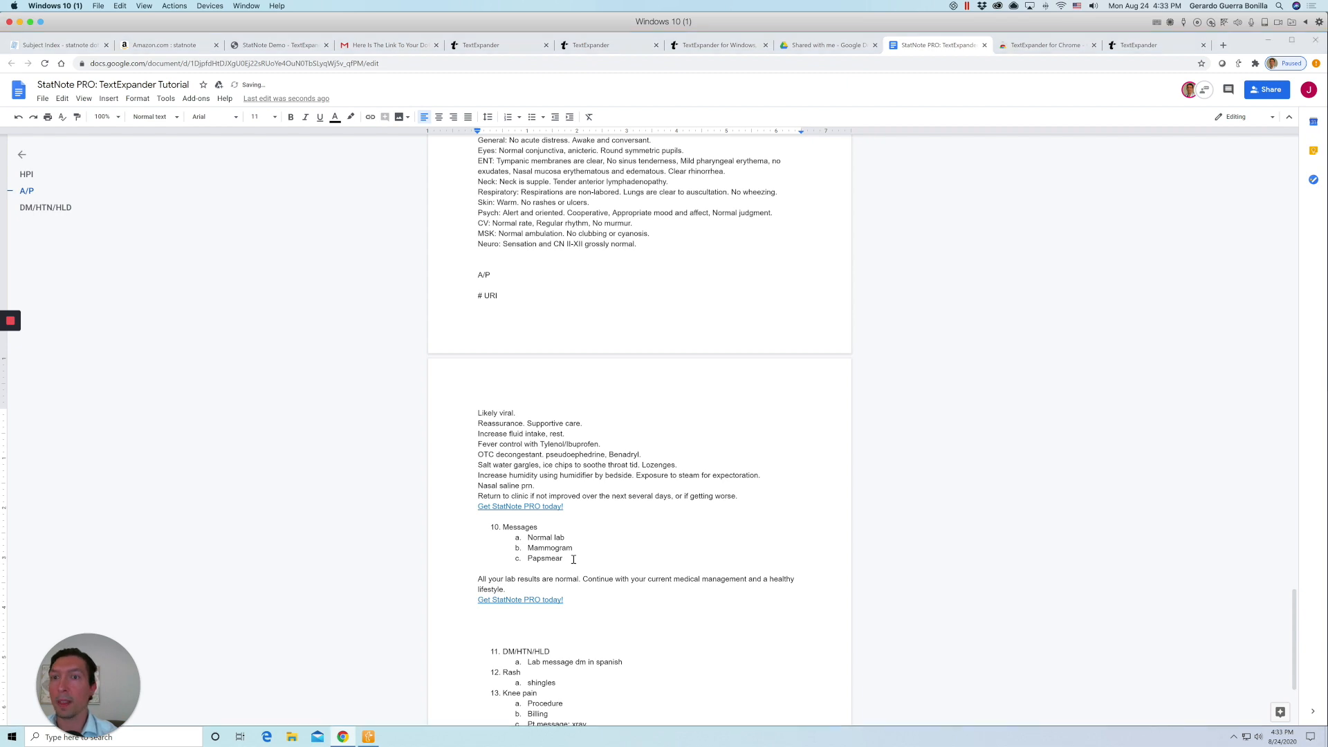
type("lab n")
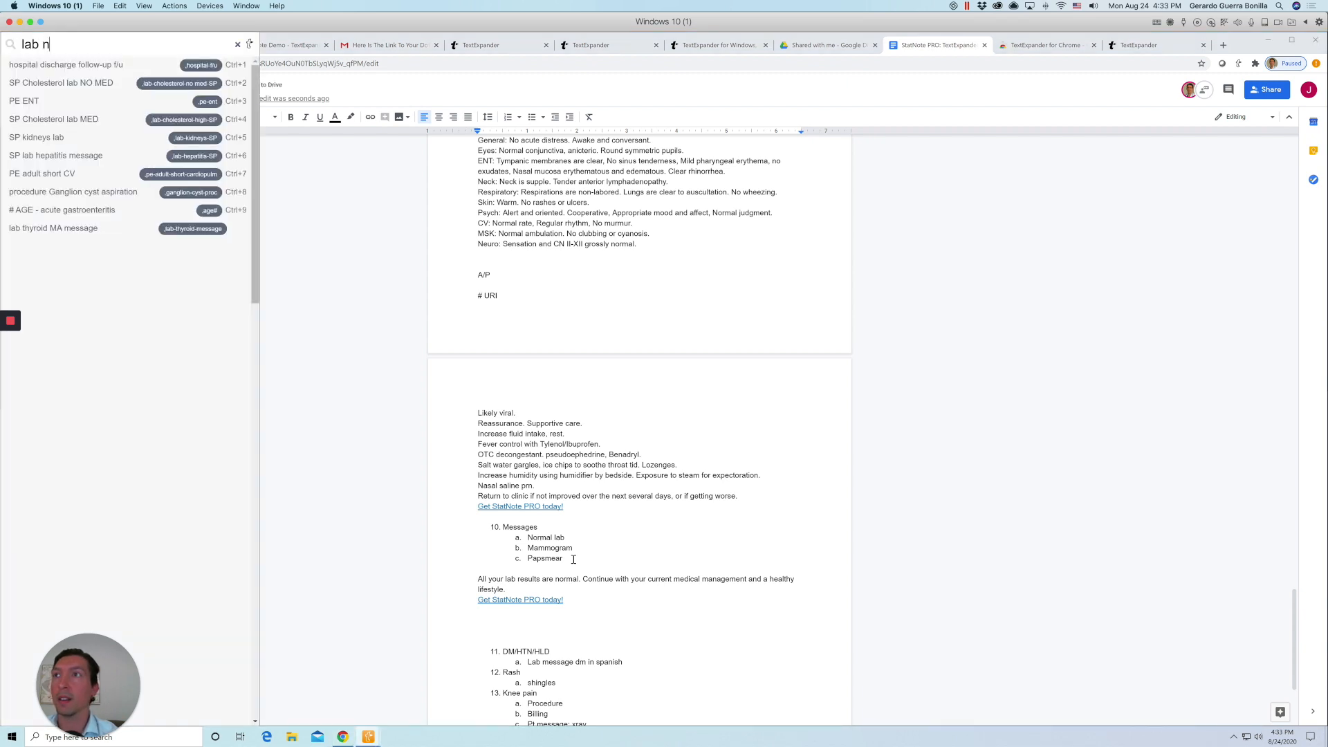
type("l SP")
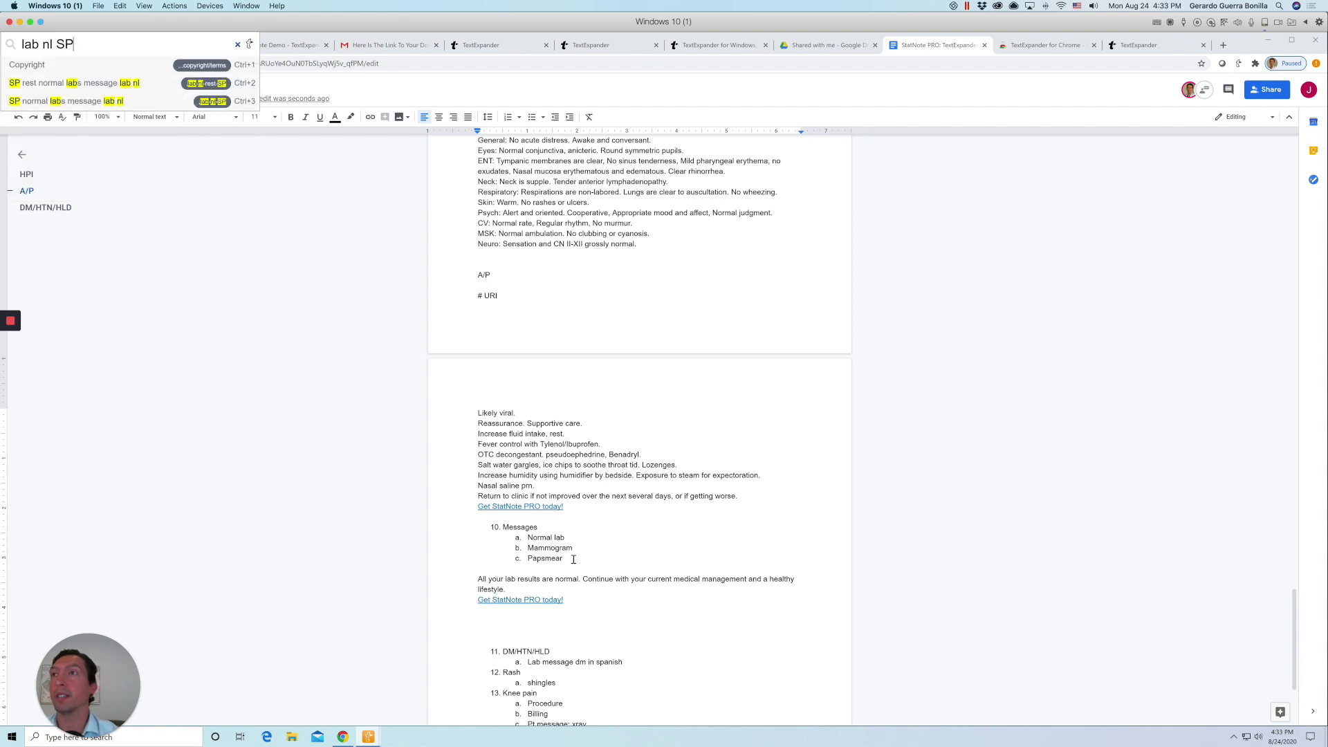
key("Down")
key("Down")
key("Down")
key("Return")
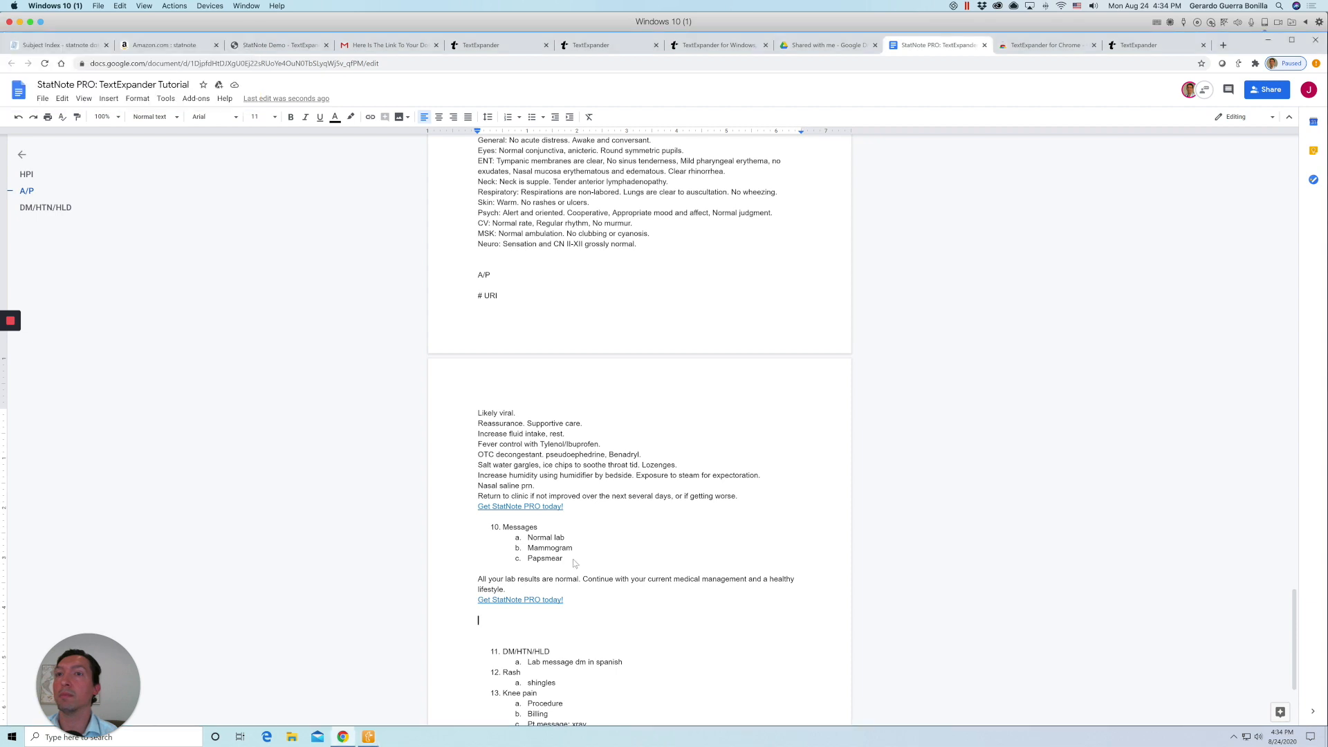
key("Return")
key("Return")
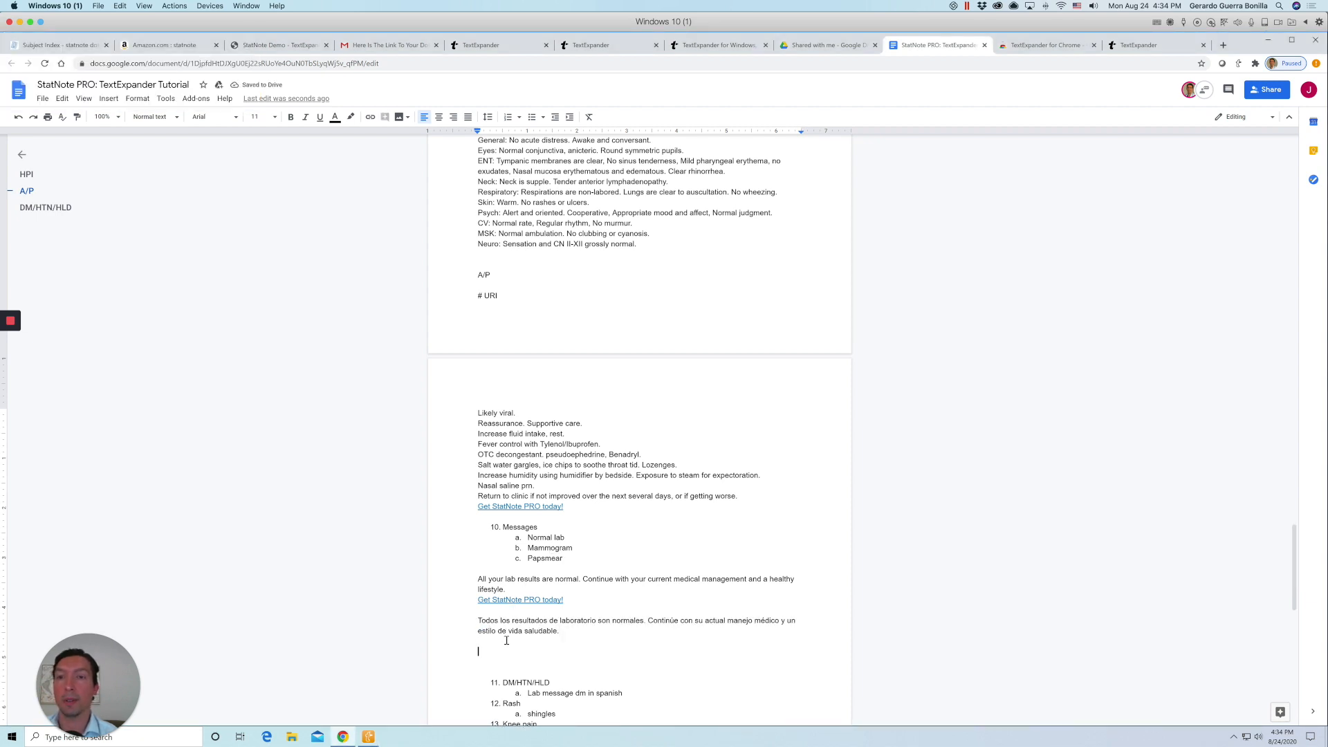
Search snippets for "MAMMO", insert the message reporting no evidence of breast cancer below the Spanish lab message, and leave a blank line after it.
key("ctrl+alt+space")
type("MAMMO")
key("Down")
key("Return")
key("Return")
key("Return")
Insert the "EN pap smear normal message" snippet below the mammogram message, with the next pap smear due in 5 years.
key("ctrl+alt+shift+space")
type("PAP")
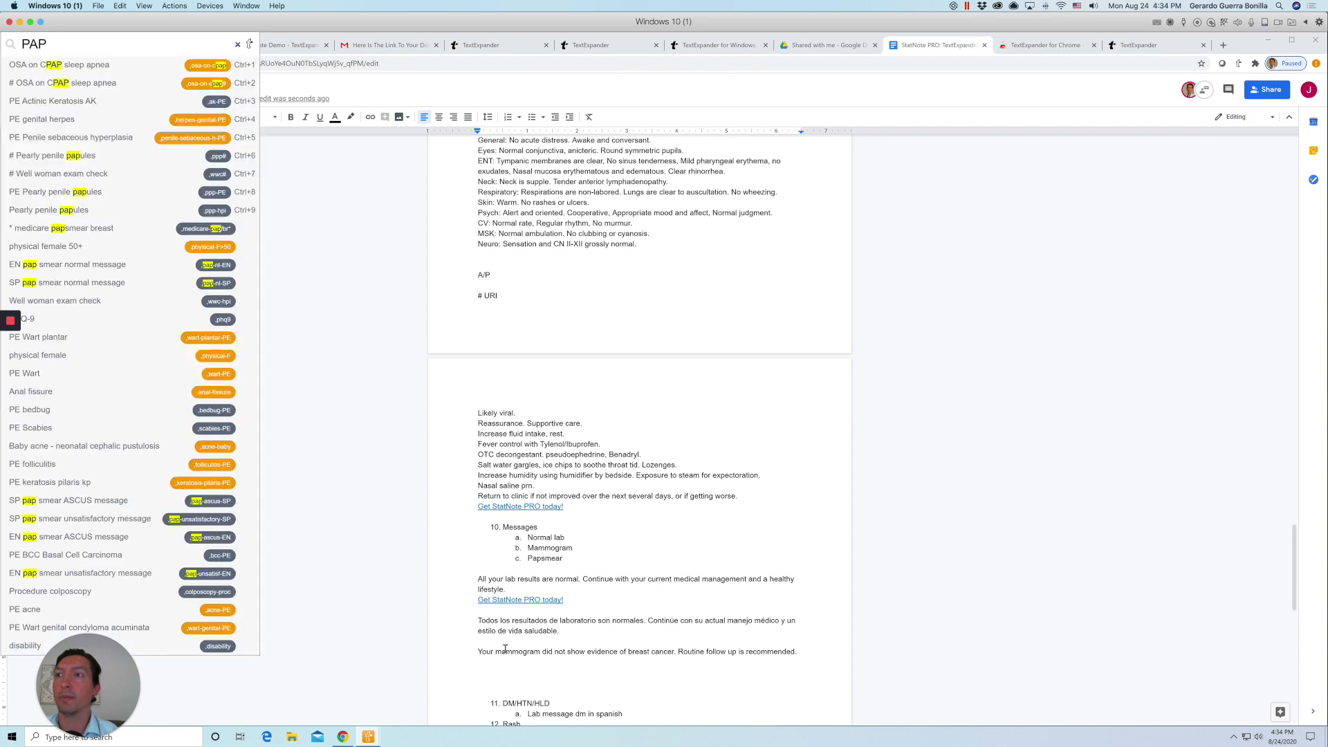
left_click(70, 266)
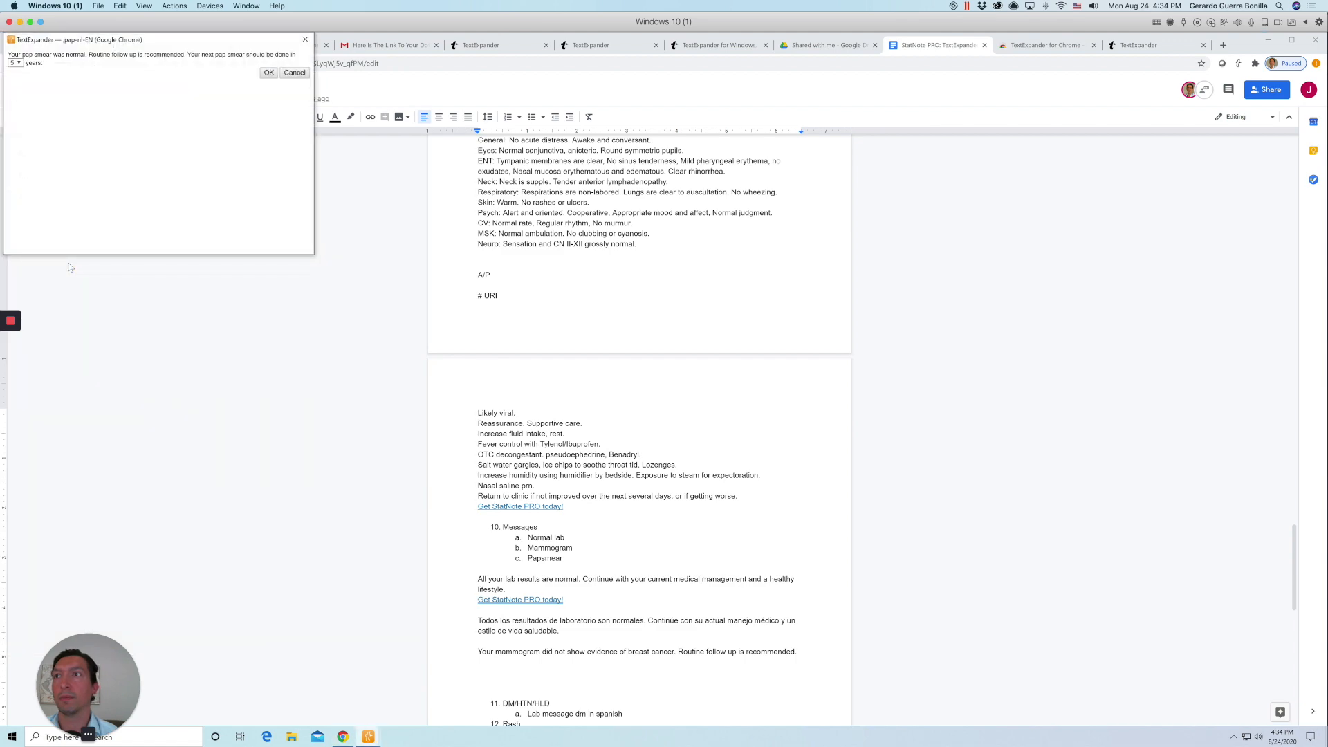
left_click(268, 73)
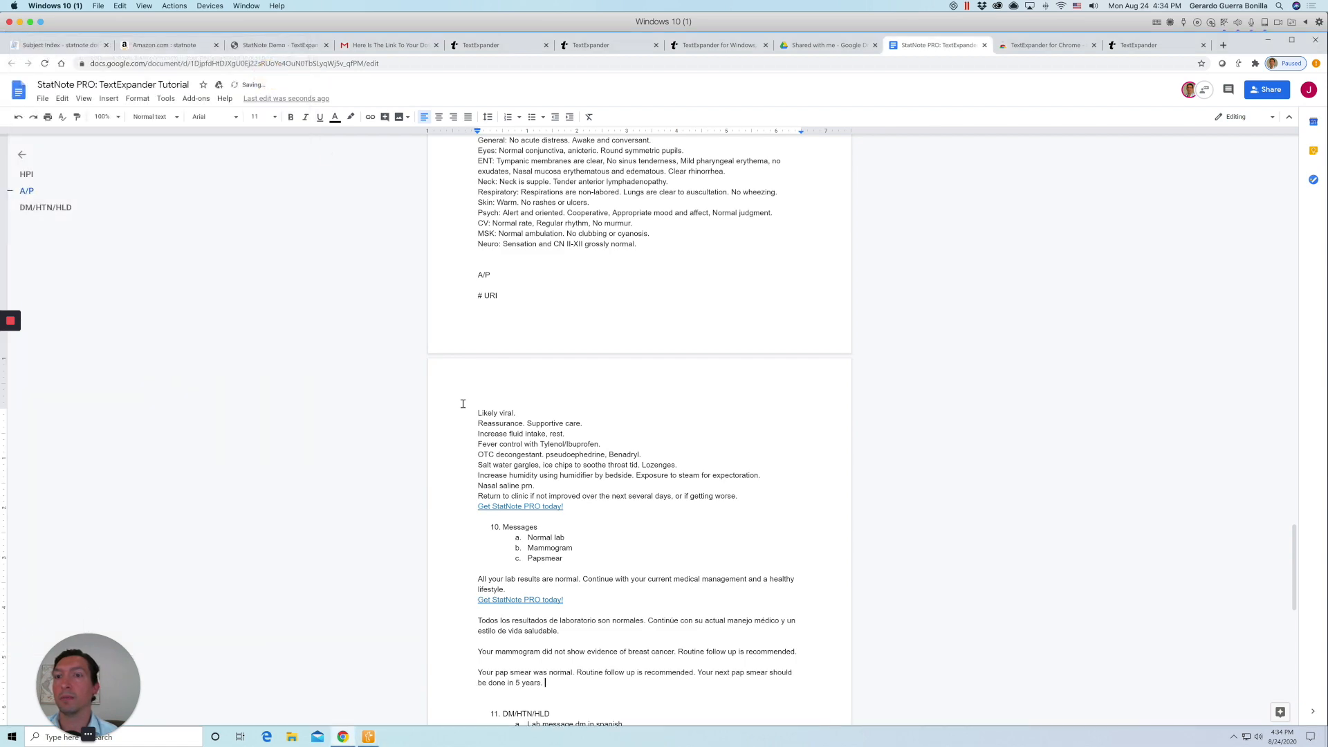
Add HPI, PE and A/P headings on unnumbered lines below the "Lab message dm in spanish" item under DM/HTN/HLD.
scroll(666, 534, "down", 5)
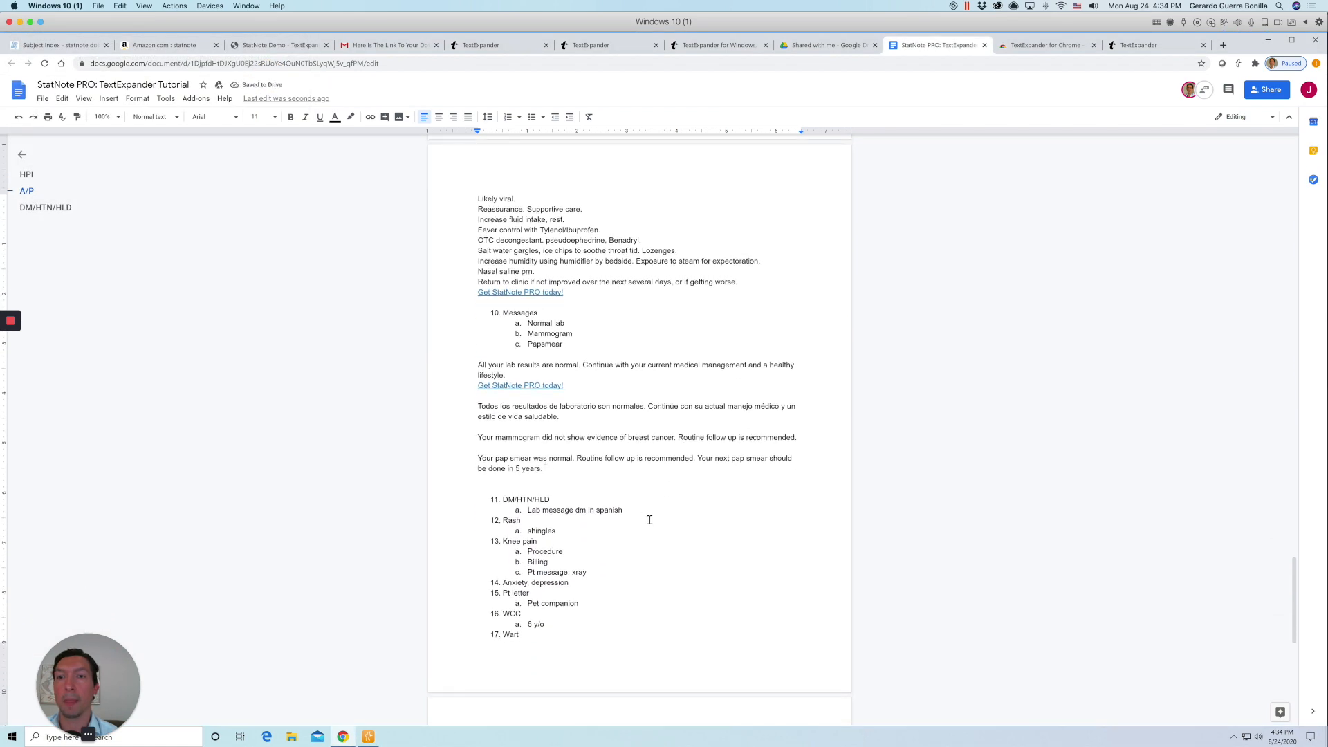
left_click(634, 510)
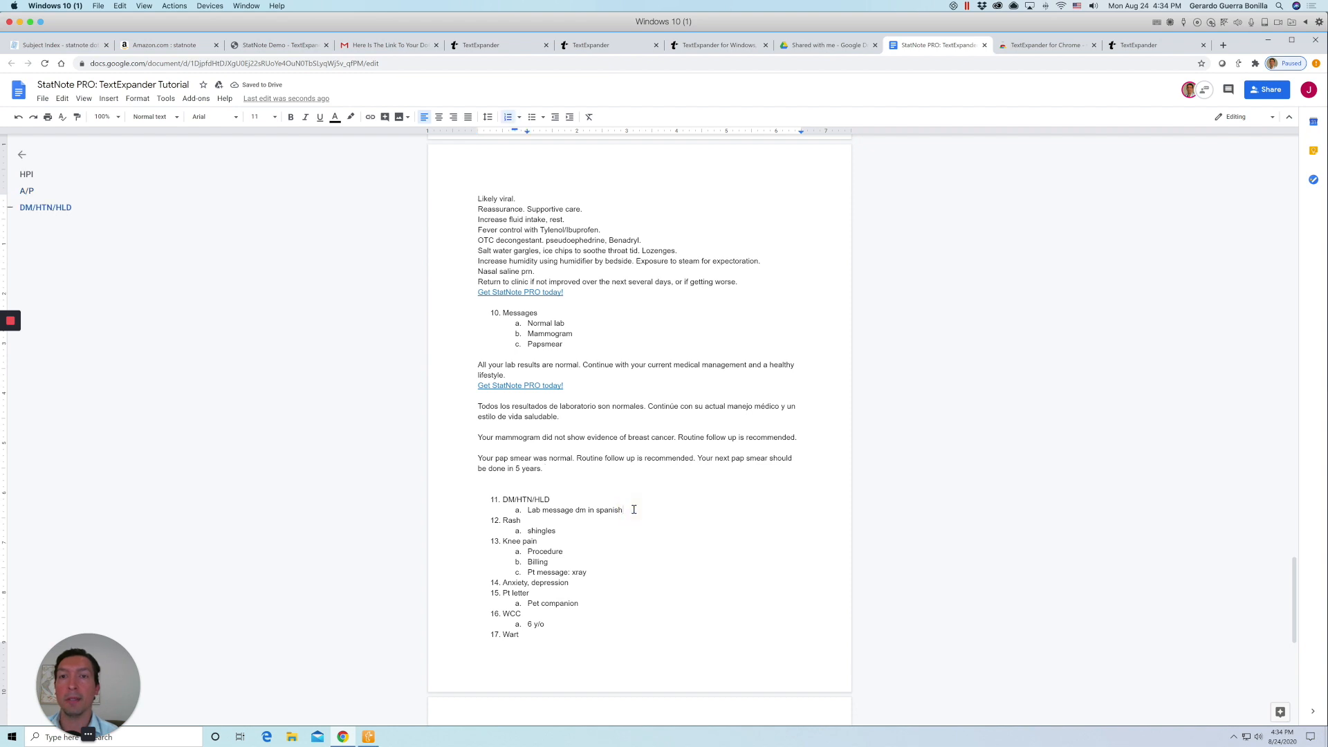
key("Return")
key("Return")
key("Return")
key("Return")
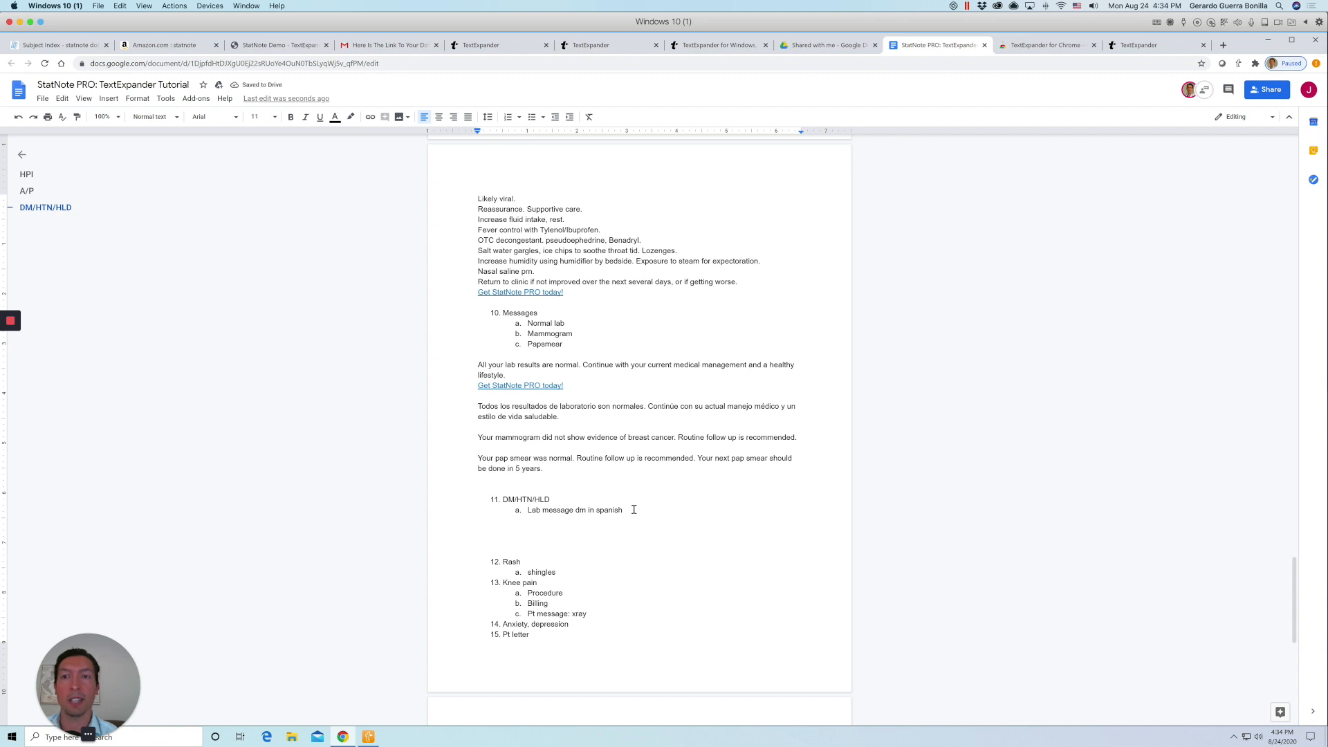
type("hpi")
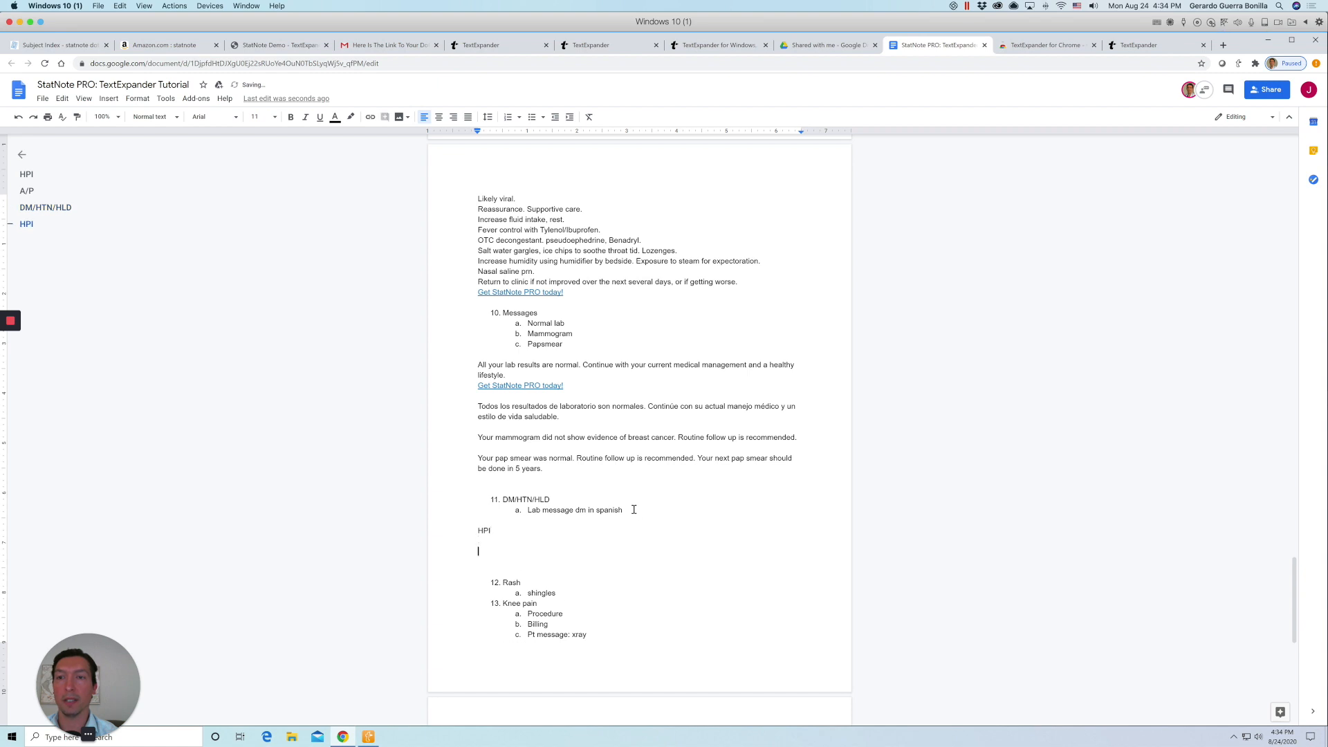
type("peA/P")
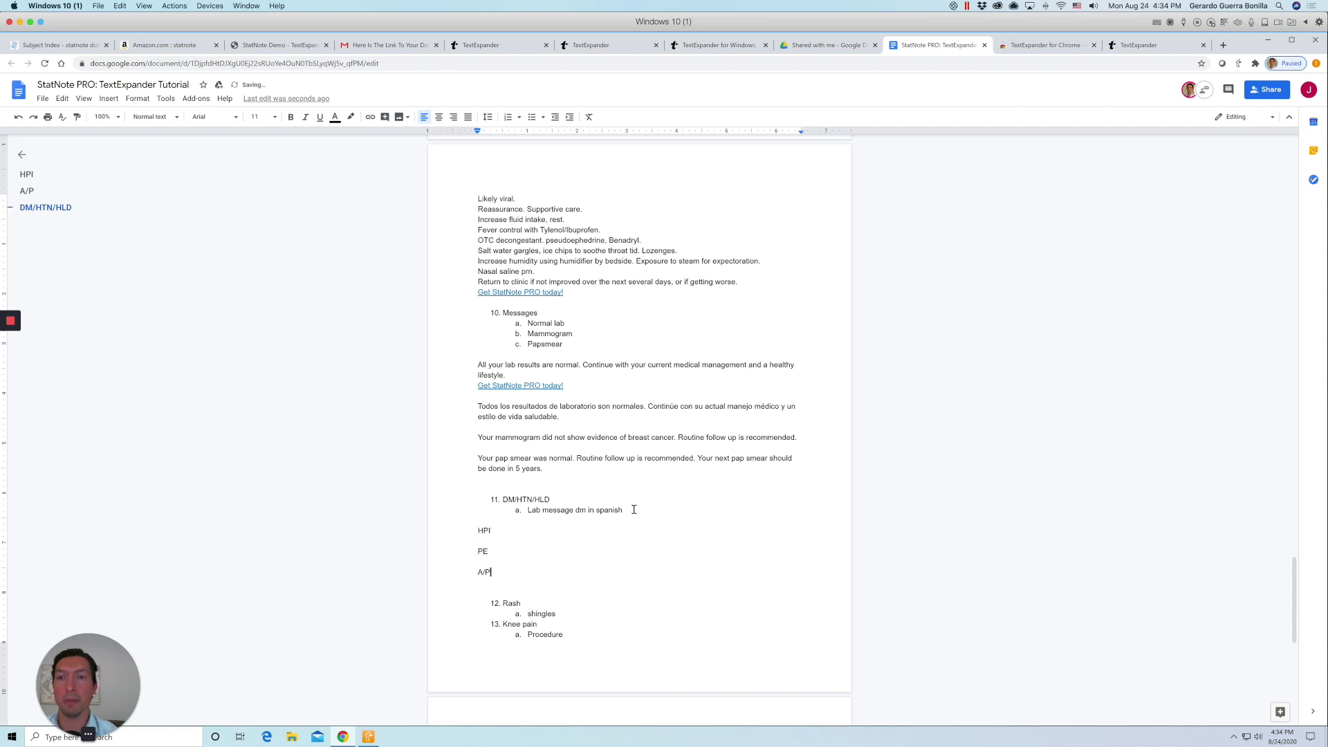
Below the new HPI heading, search snippets for "DM PO MED" and choose the "diabetes po meds dm2" snippet.
left_click(484, 541)
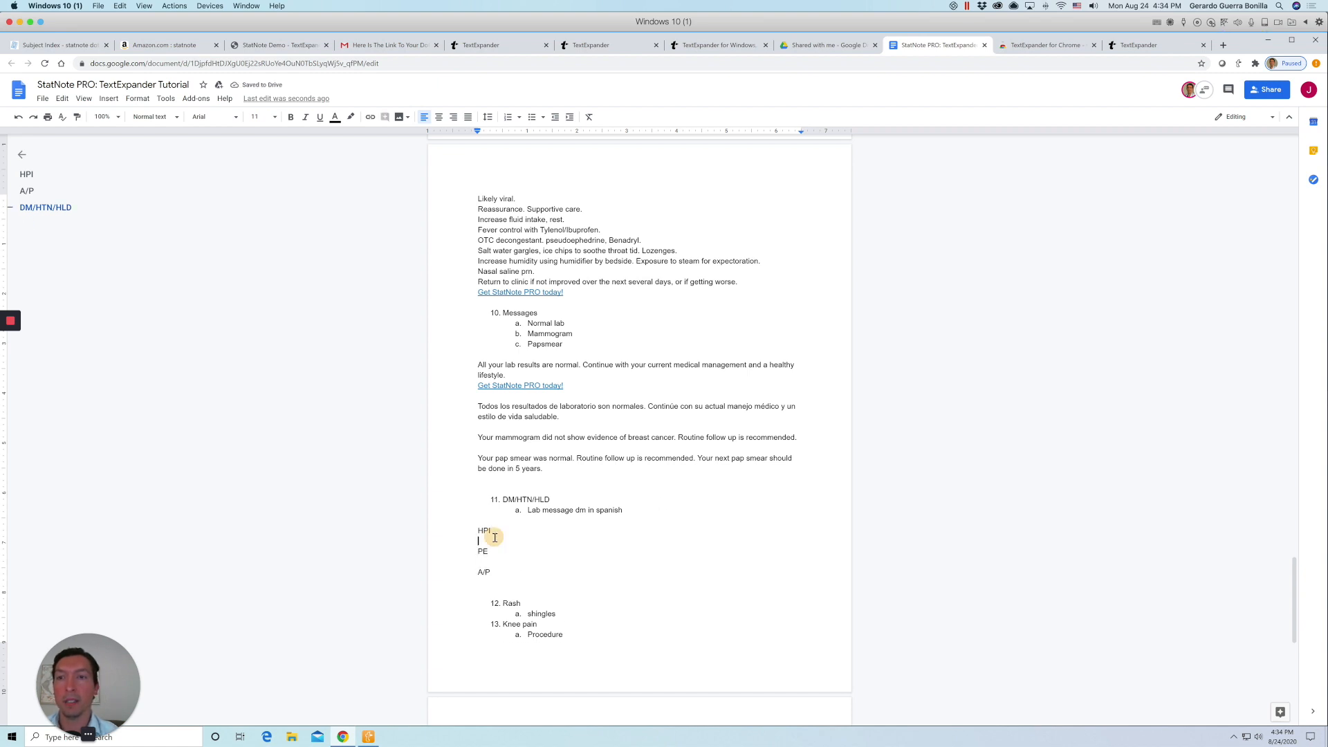
key("Return")
key("ctrl+shift+space")
type("DM ")
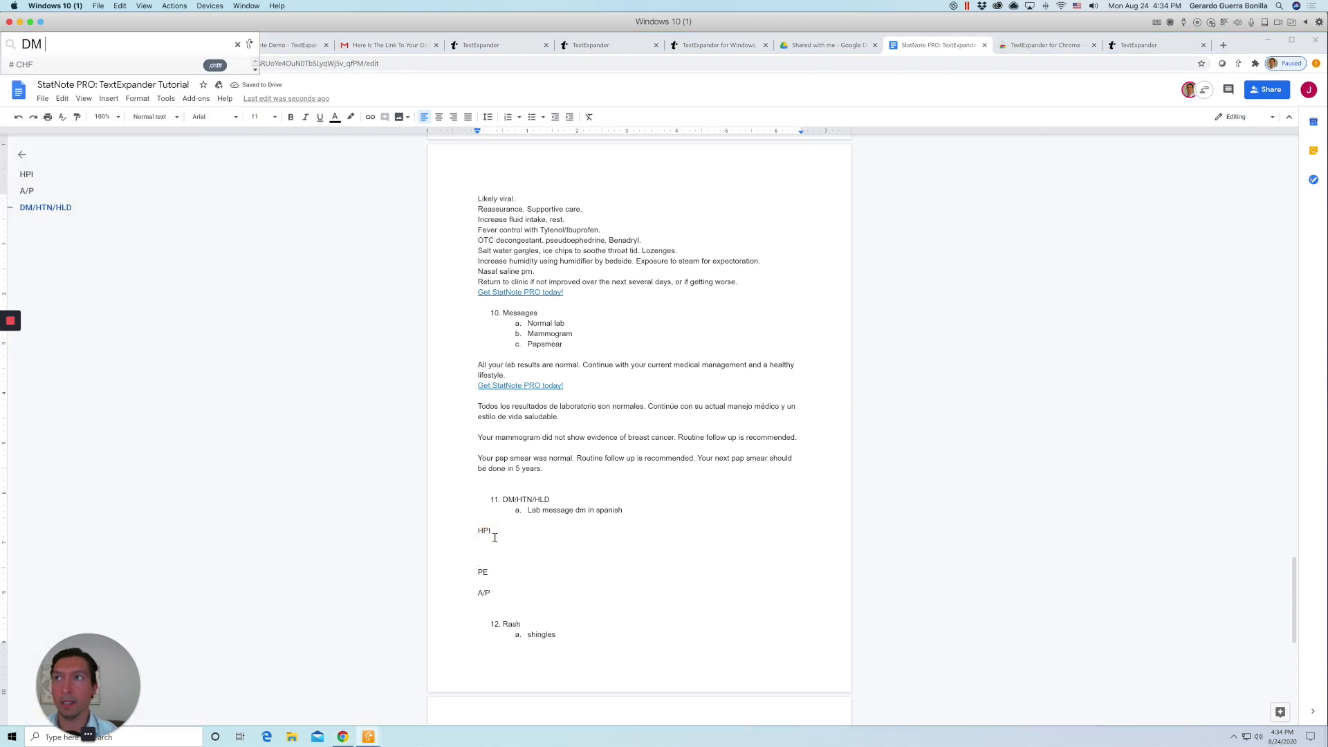
type("PO MED")
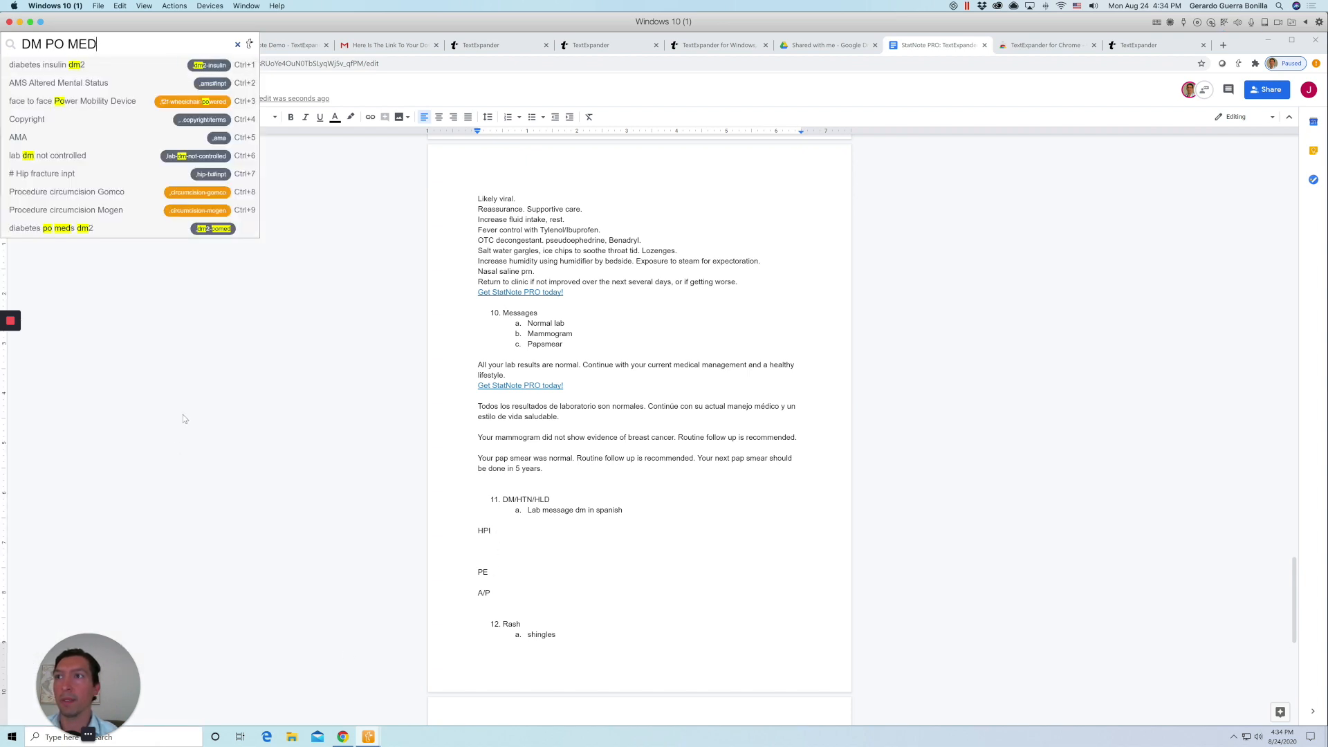
left_click(101, 228)
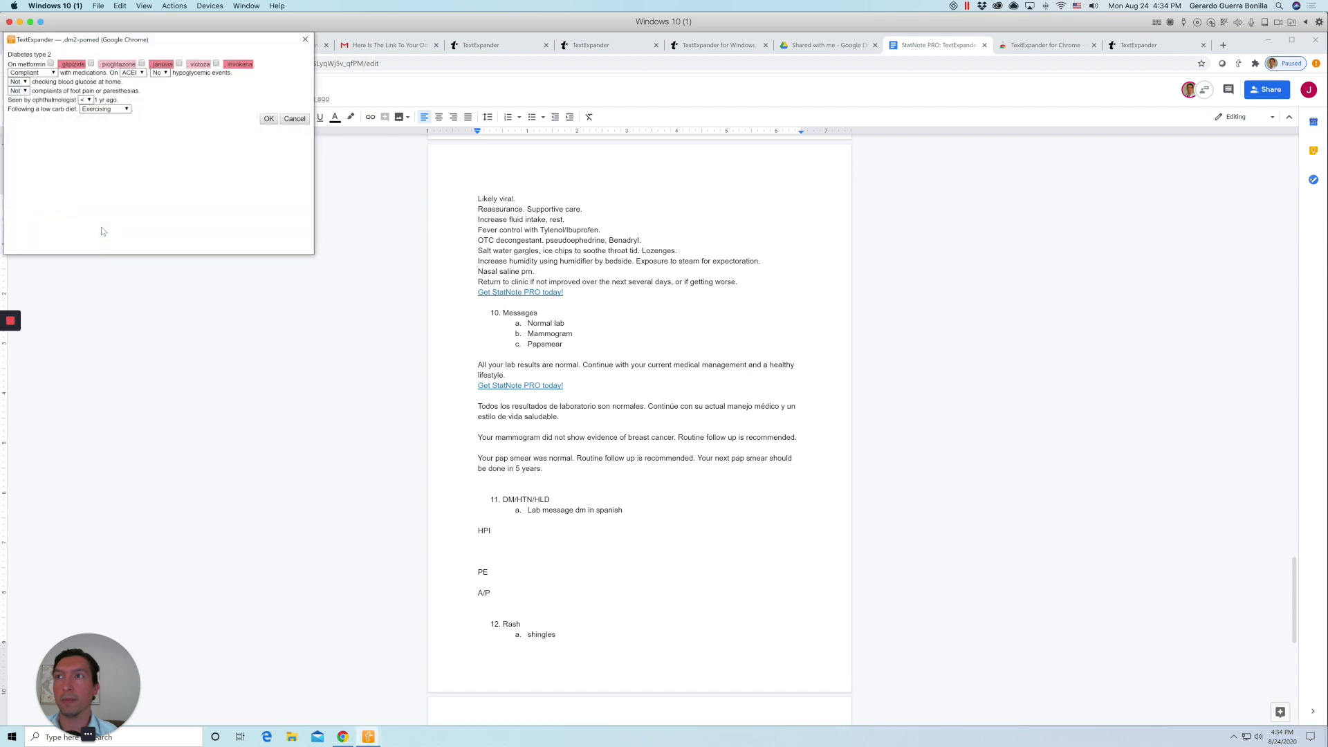
Fill in the diabetes snippet with glipizide included, ophthalmologist seen <1 yr ago and not exercising, and insert it into the note.
left_click(51, 63)
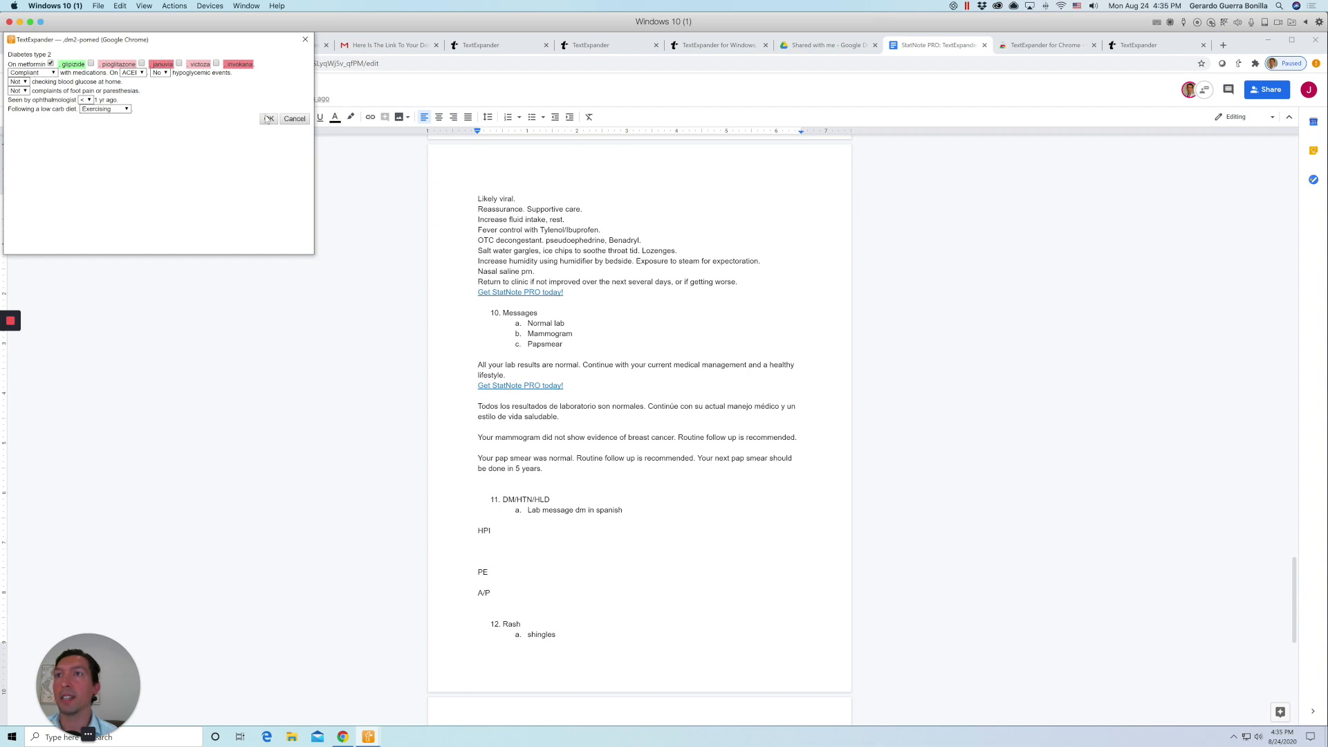
left_click(111, 110)
left_click(110, 118)
left_click(86, 101)
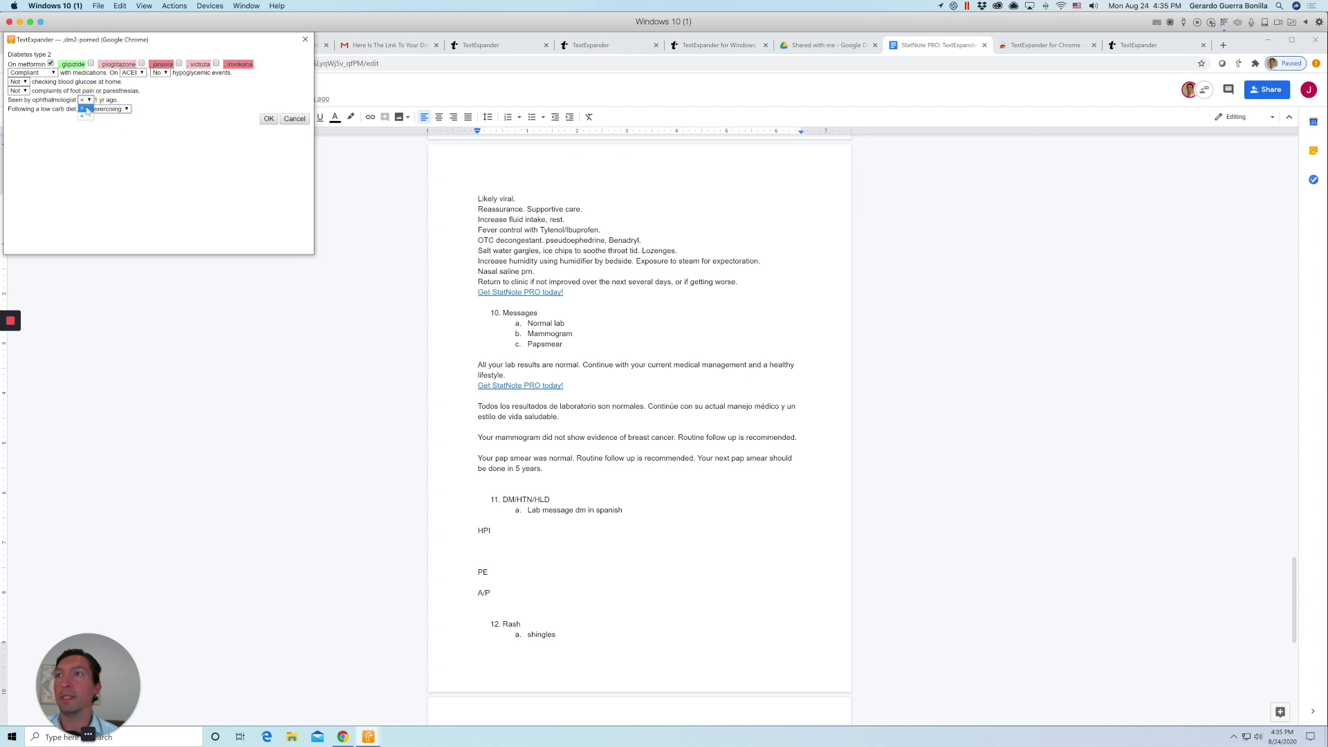
left_click(86, 118)
left_click(268, 118)
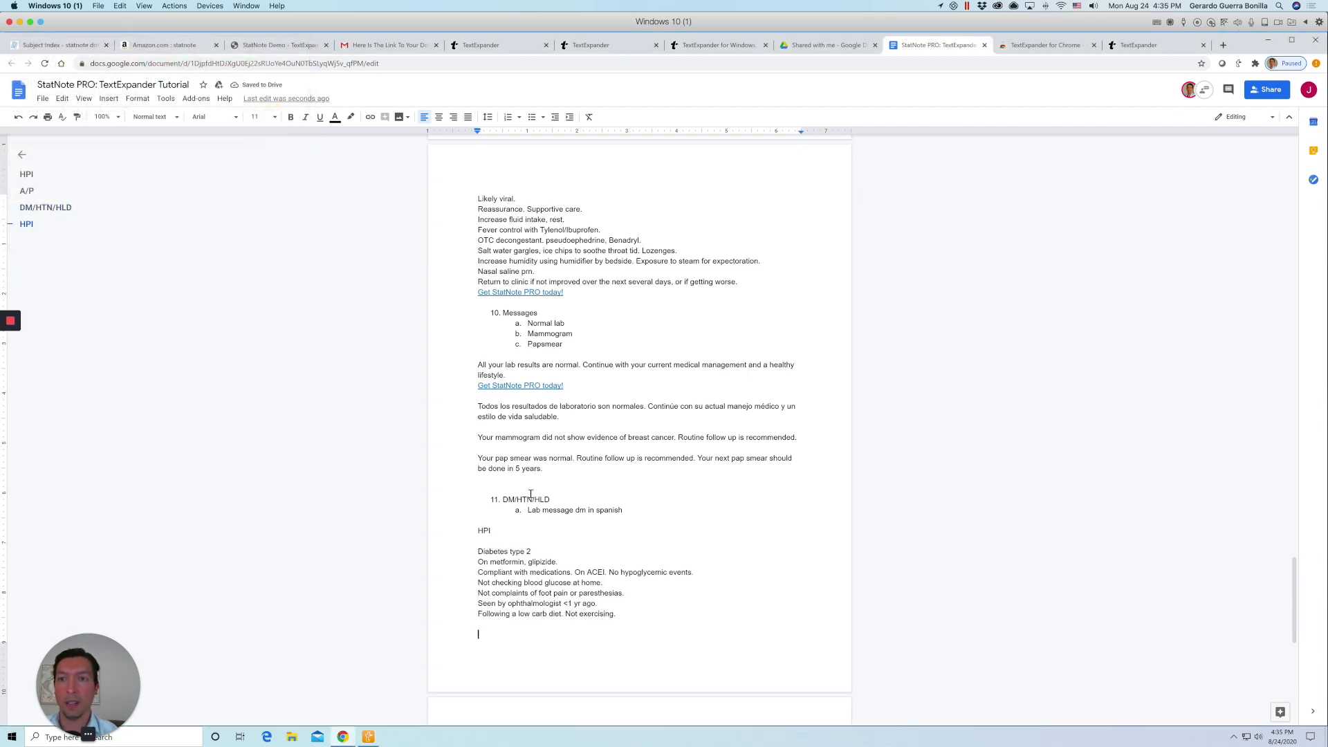
type("HTN")
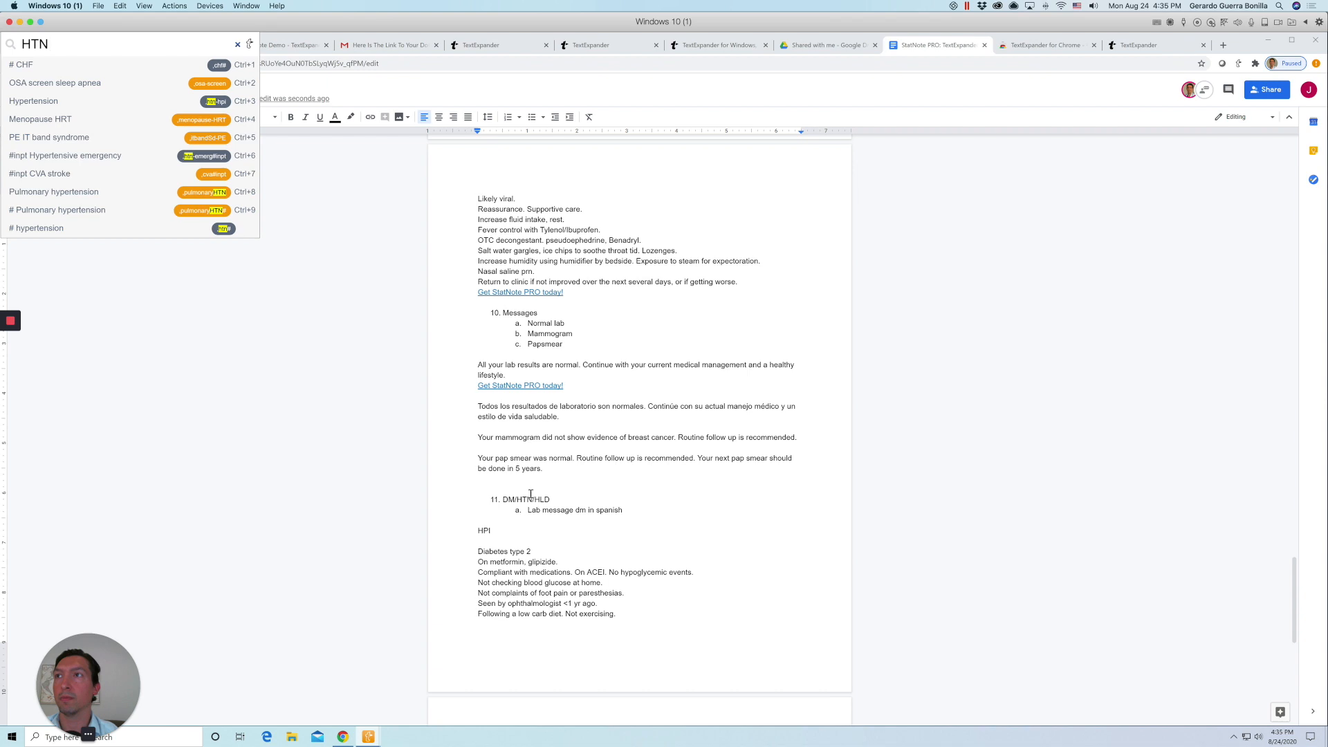
type(" HPI")
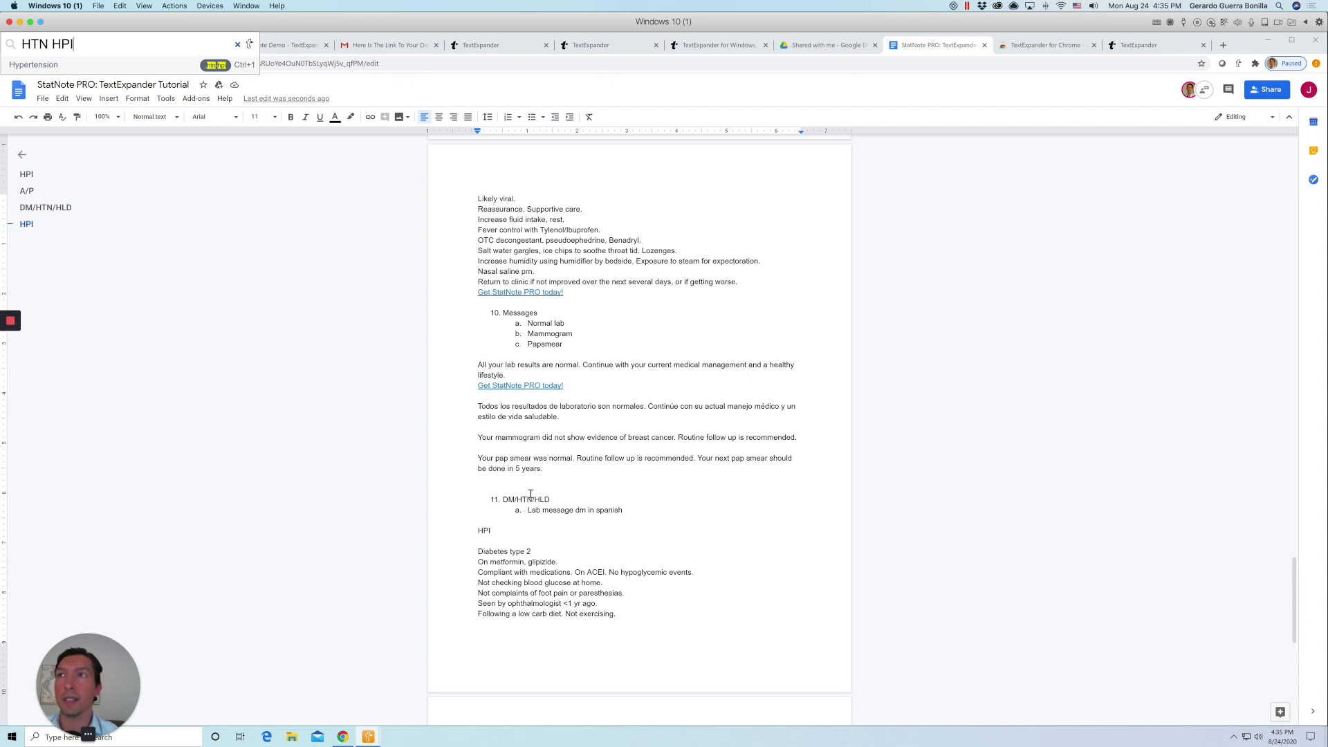
key("BackSpace")
key("BackSpace")
key("BackSpace")
key("BackSpace")
key("BackSpace")
key("BackSpace")
key("BackSpace")
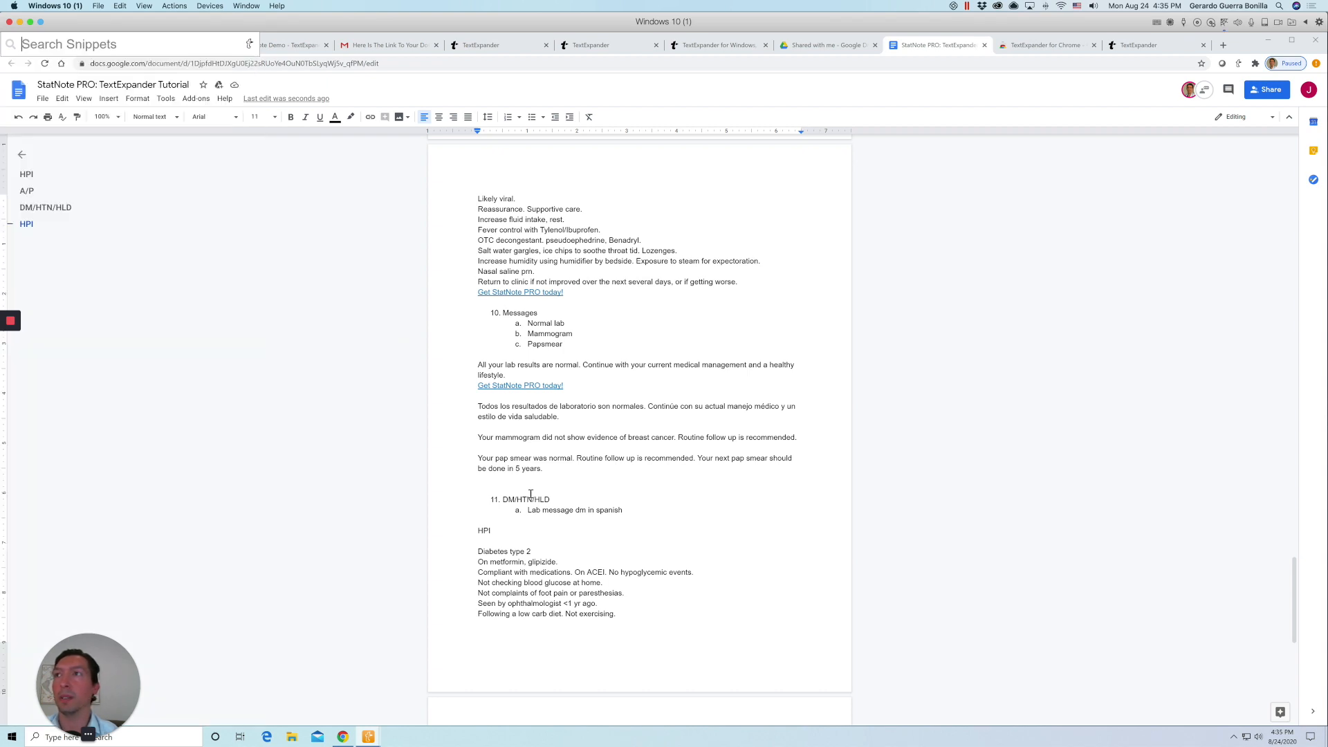
Insert the "Hypertension" HPI snippet below the diabetes history, including lisinopril and hctz.
type("hypertension")
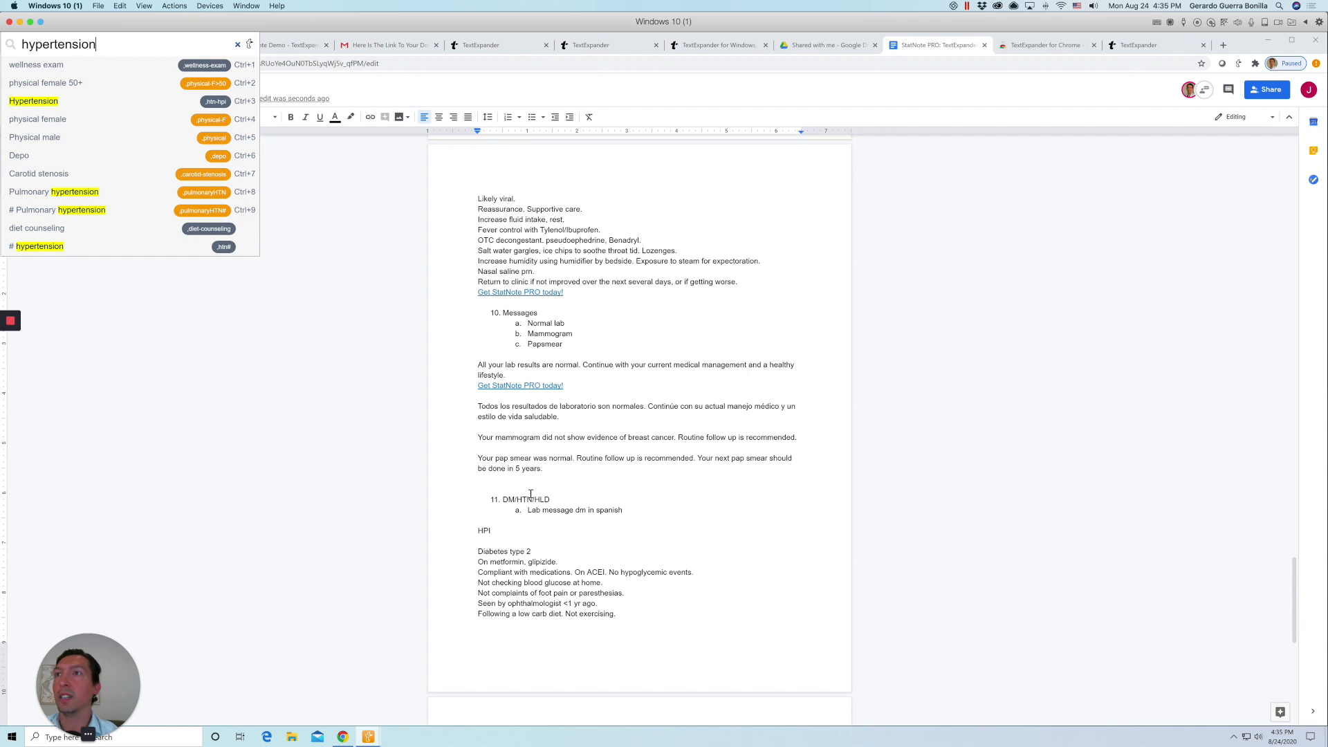
mouse_move(60, 102)
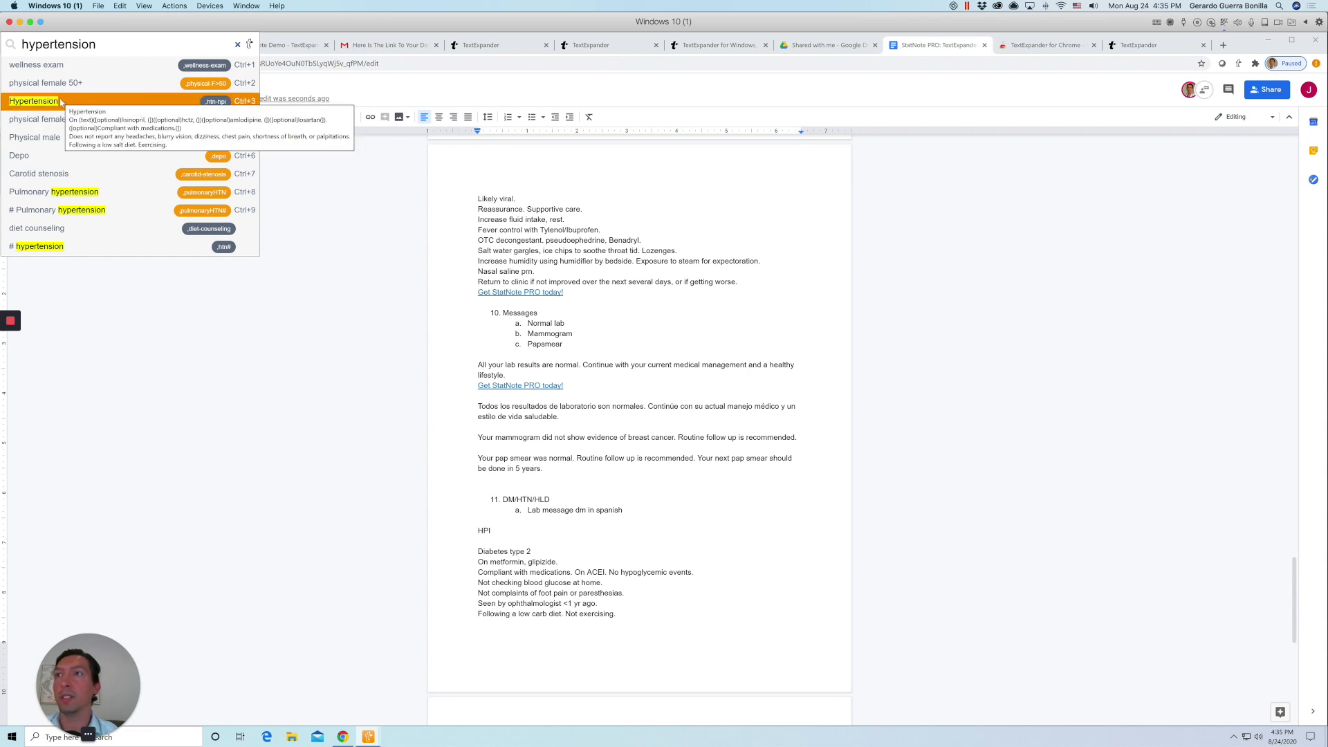
left_click(62, 103)
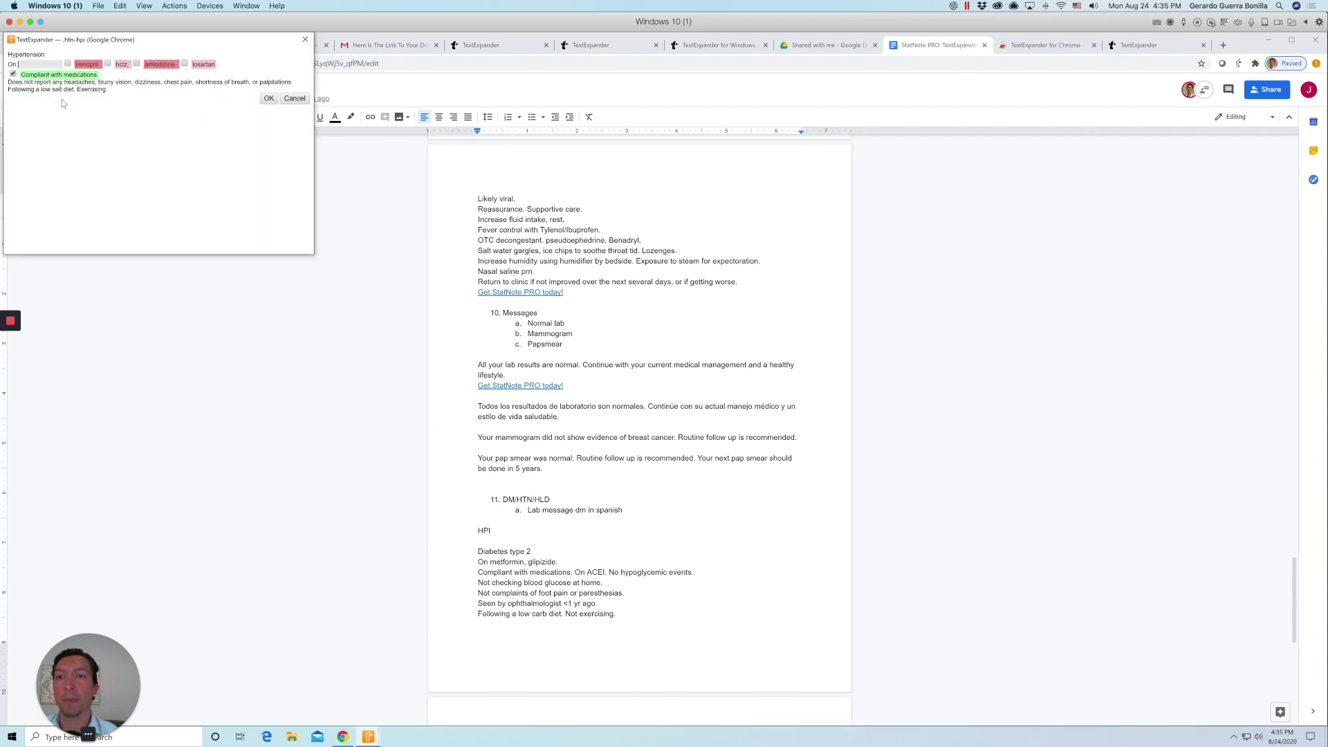
left_click(67, 63)
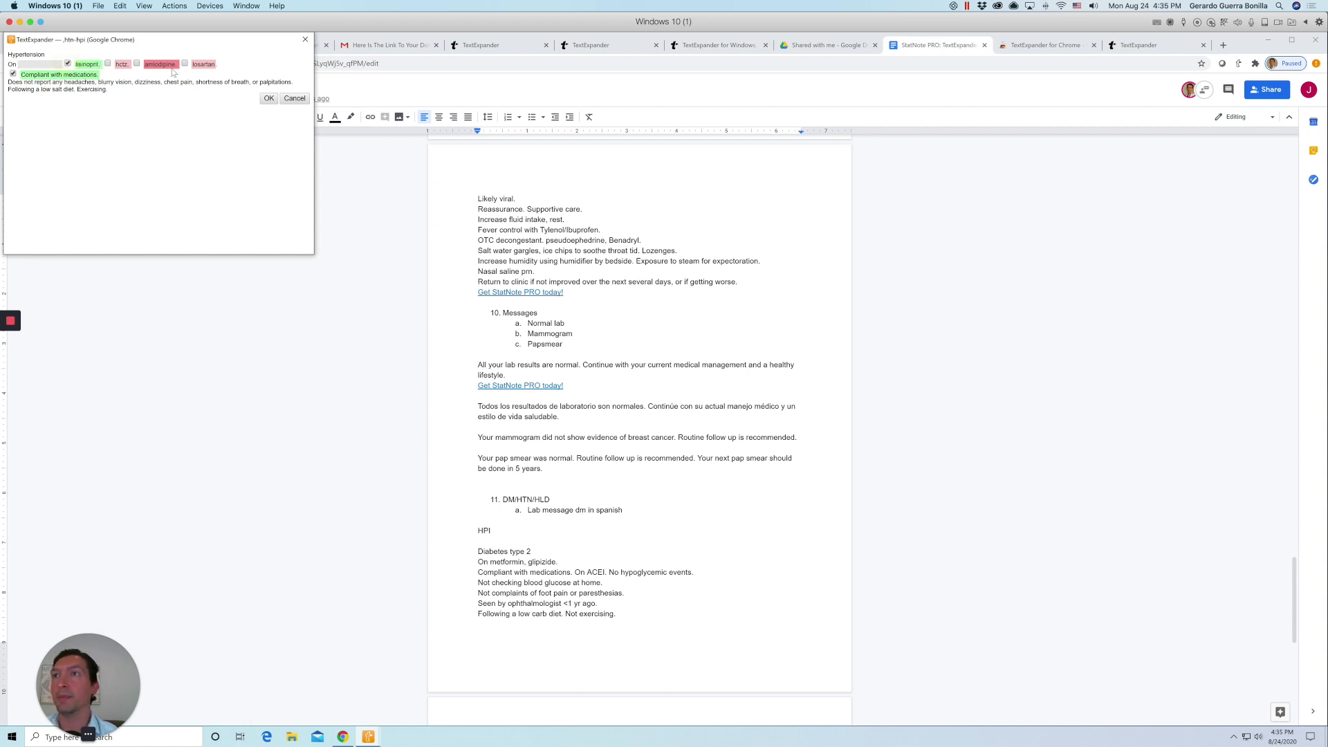
left_click(107, 63)
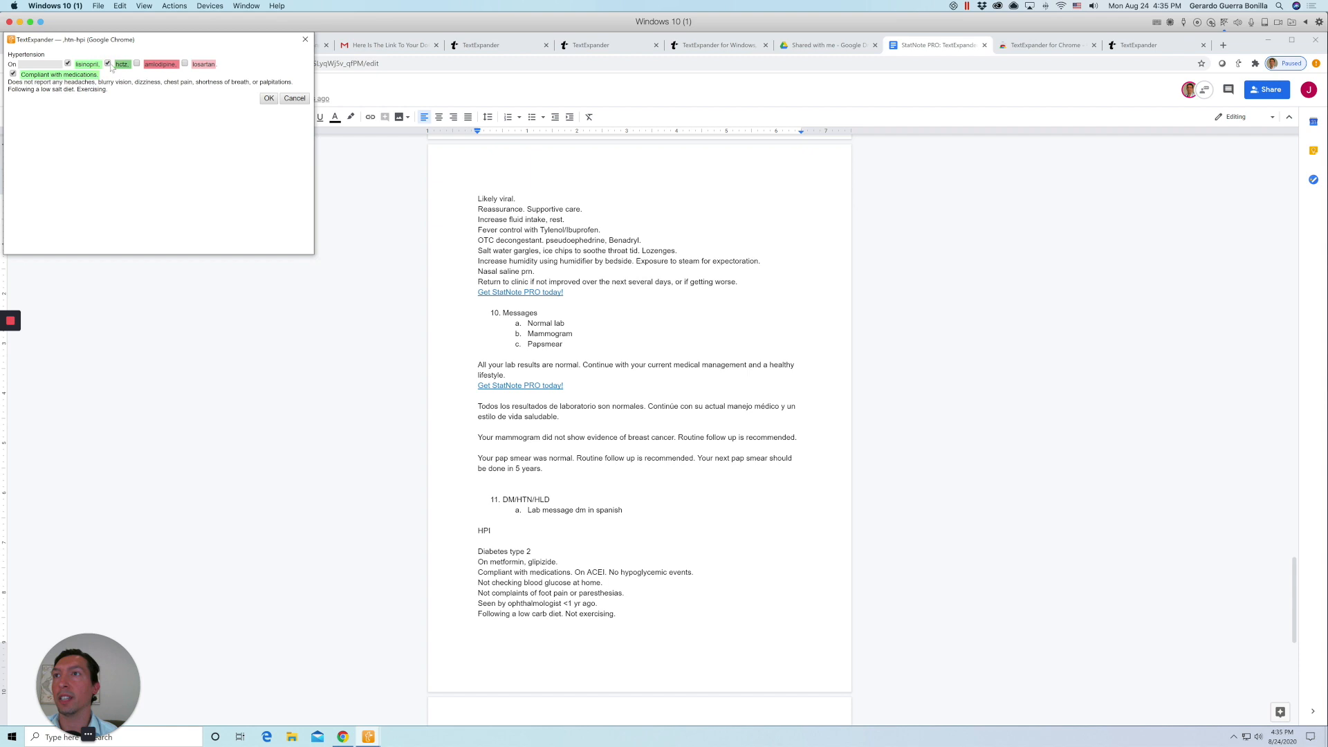
left_click(269, 99)
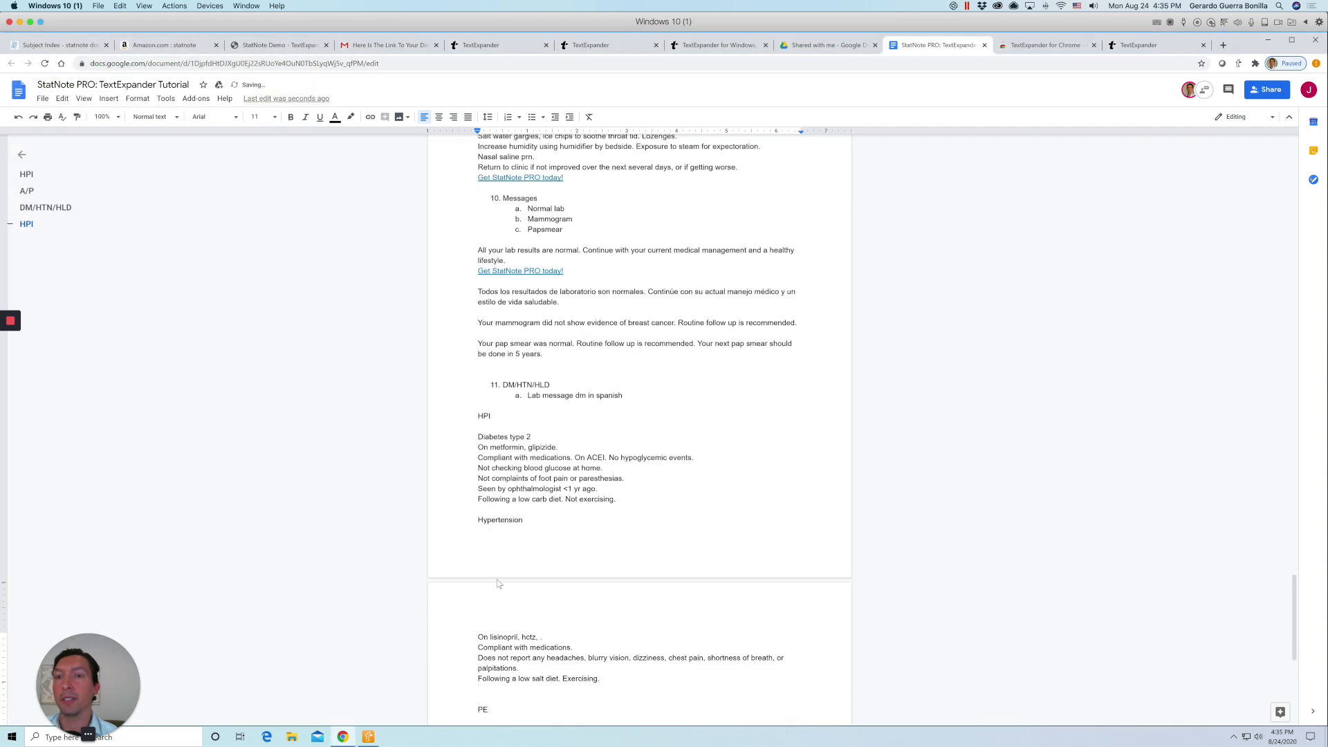
Insert the "Hyperlipidemia" HPI snippet on a new line below the hypertension history.
key("Return")
key("ctrl+alt+space")
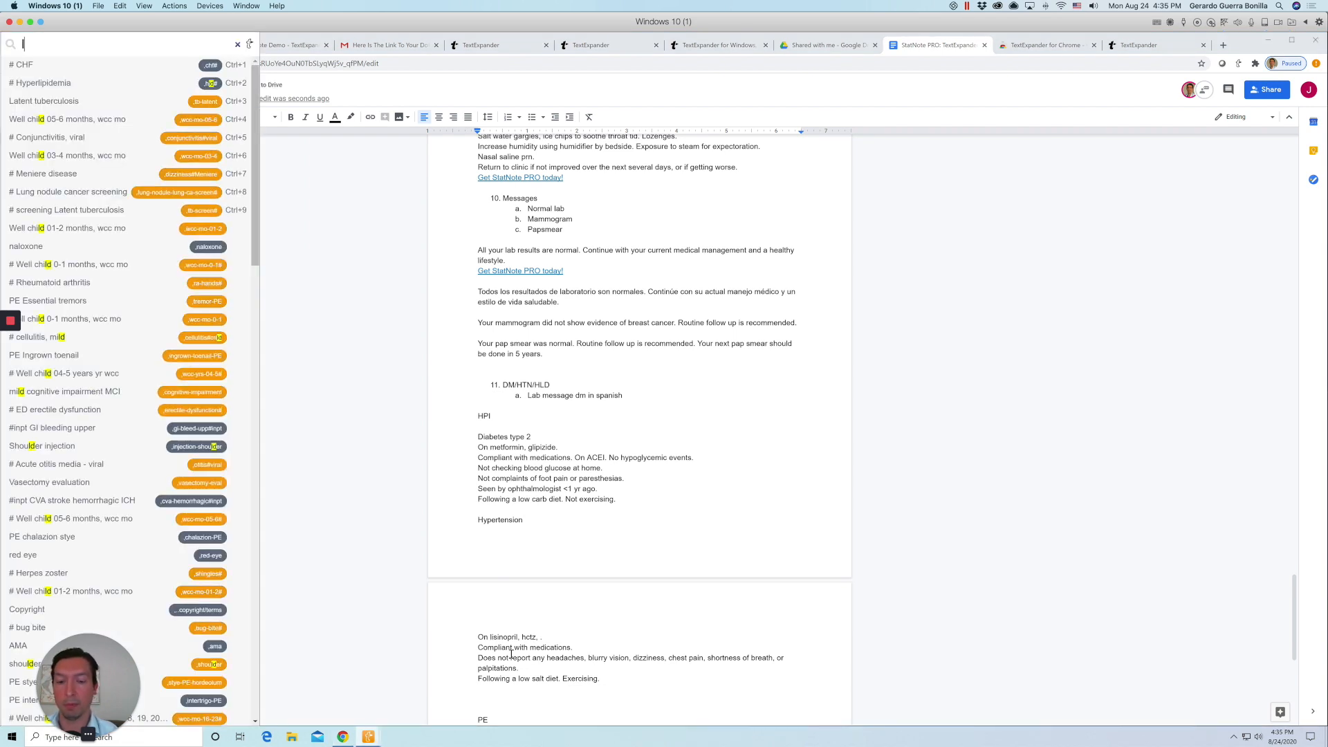
type("hld")
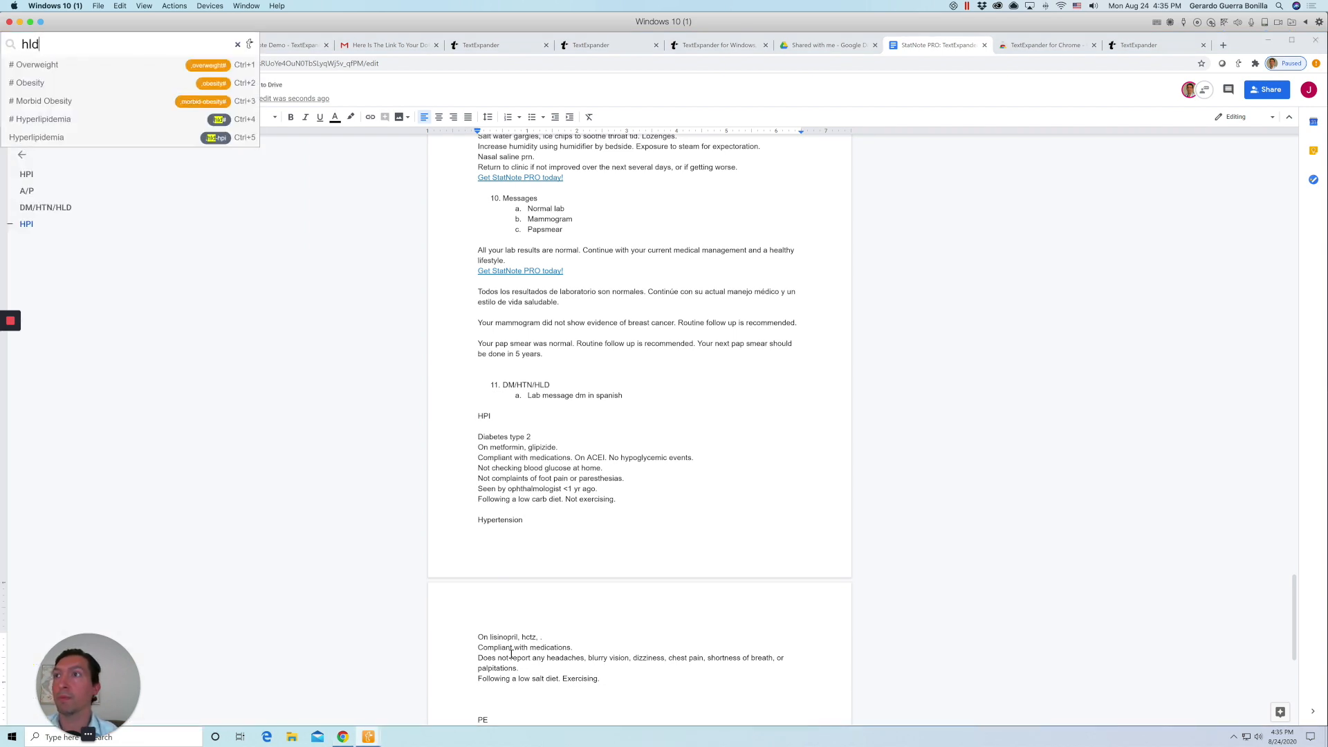
left_click(54, 137)
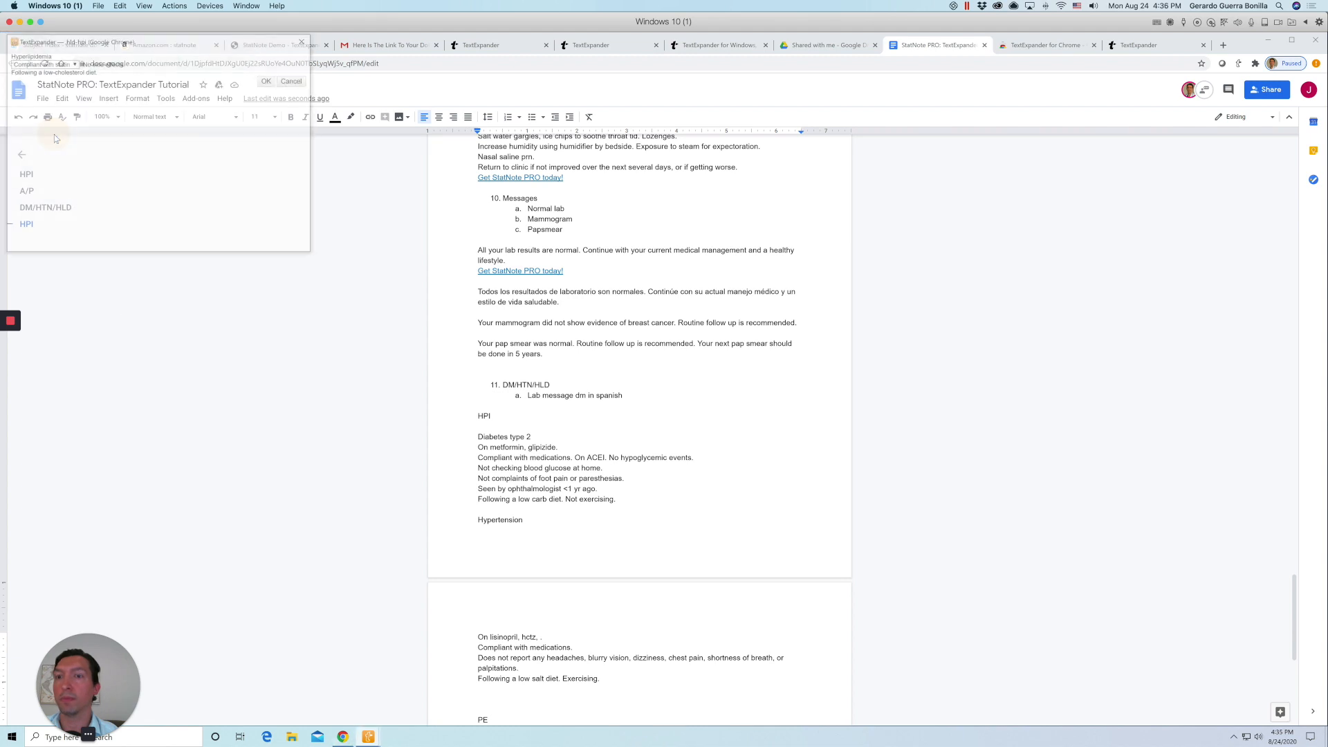
left_click(269, 79)
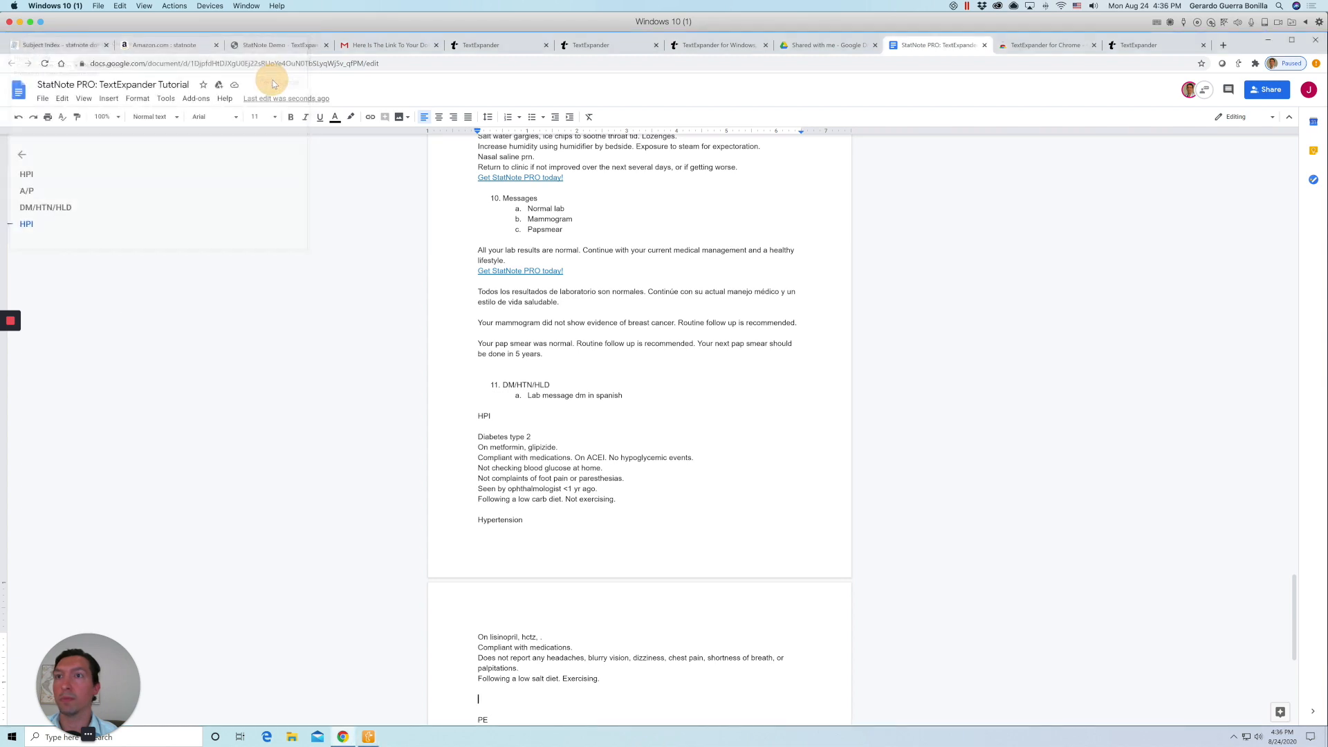
Insert the "PE adult xshort (no-touch)" snippet below the PE heading of the DM/HTN/HLD note.
scroll(597, 442, "down", 5)
left_click(497, 568)
key("Return")
key("Return")
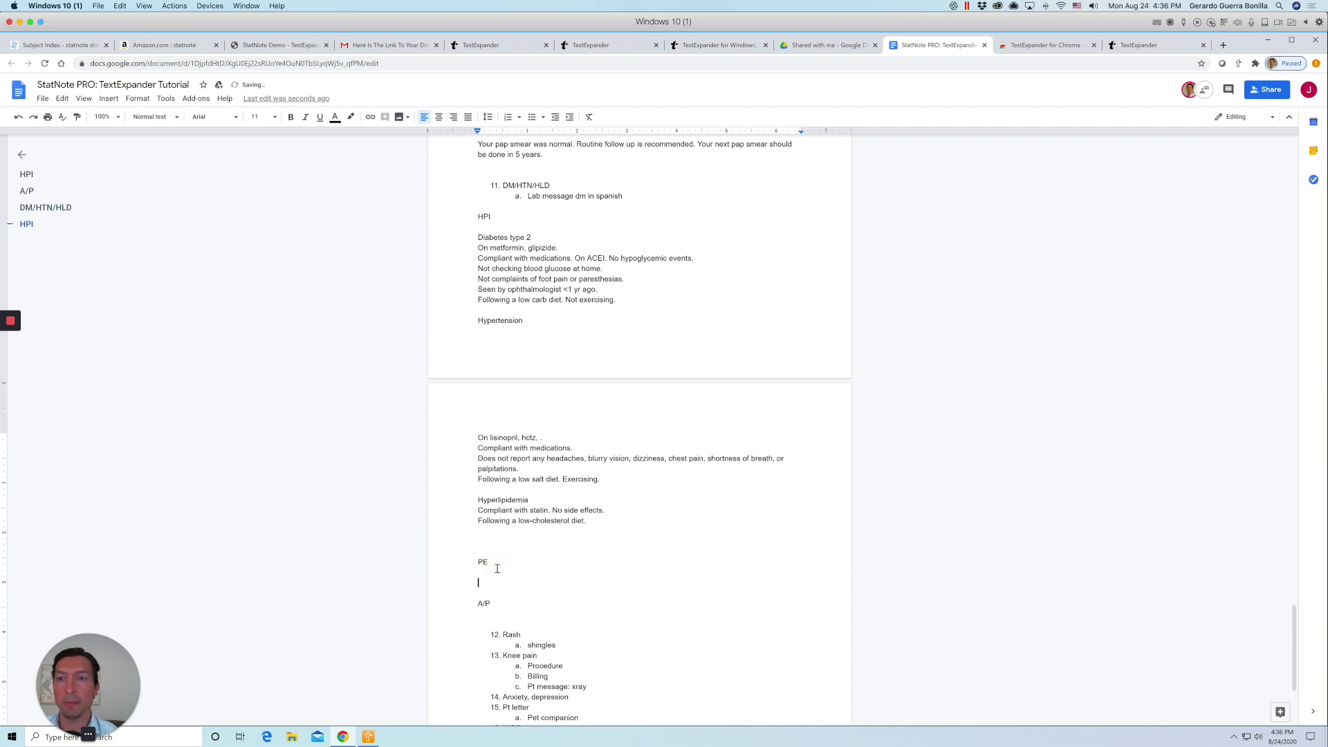
key("ctrl+shift+space")
type("pe ad")
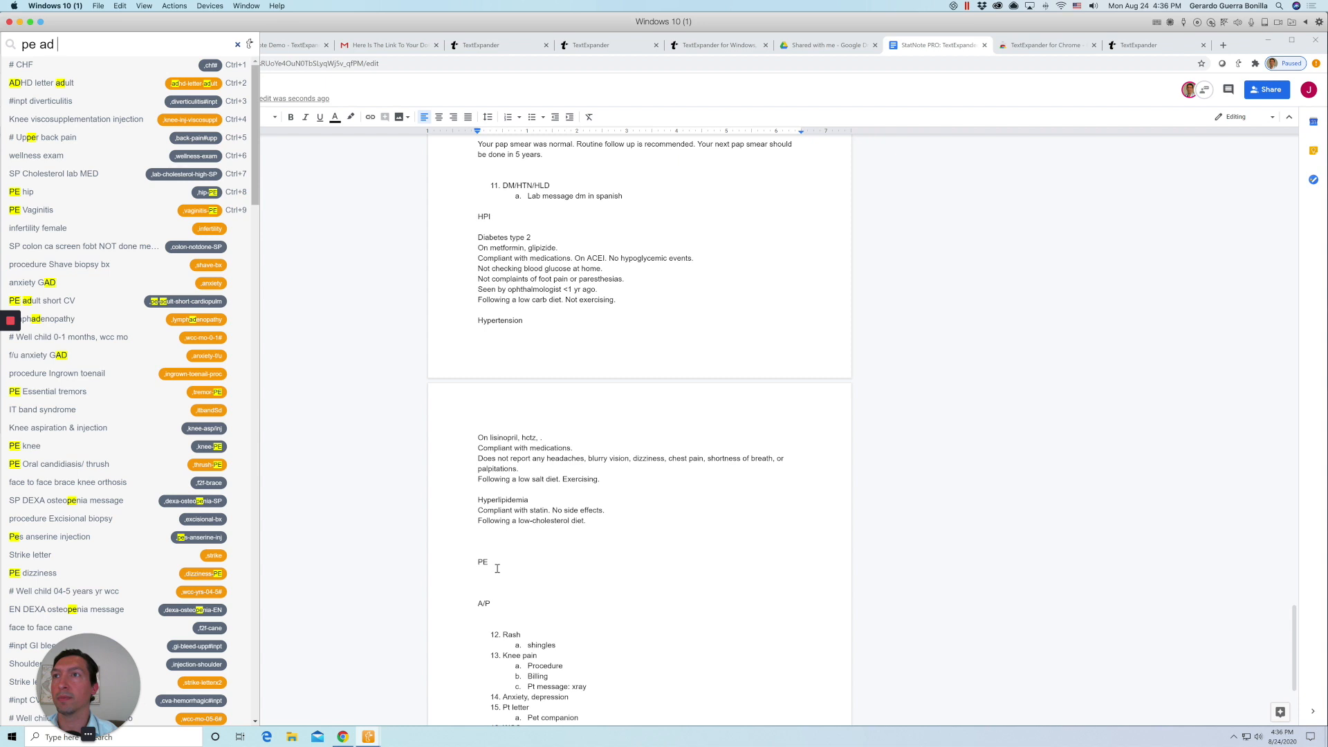
type("xs")
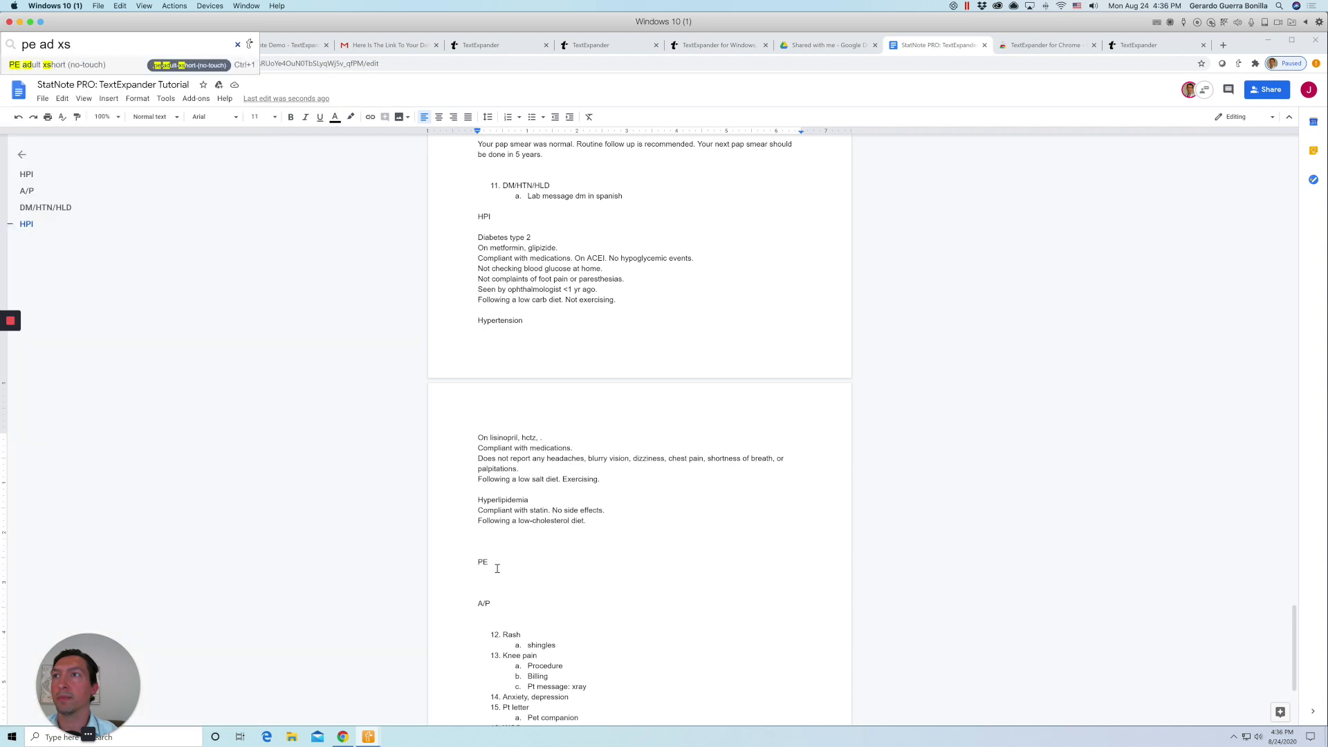
key("Return")
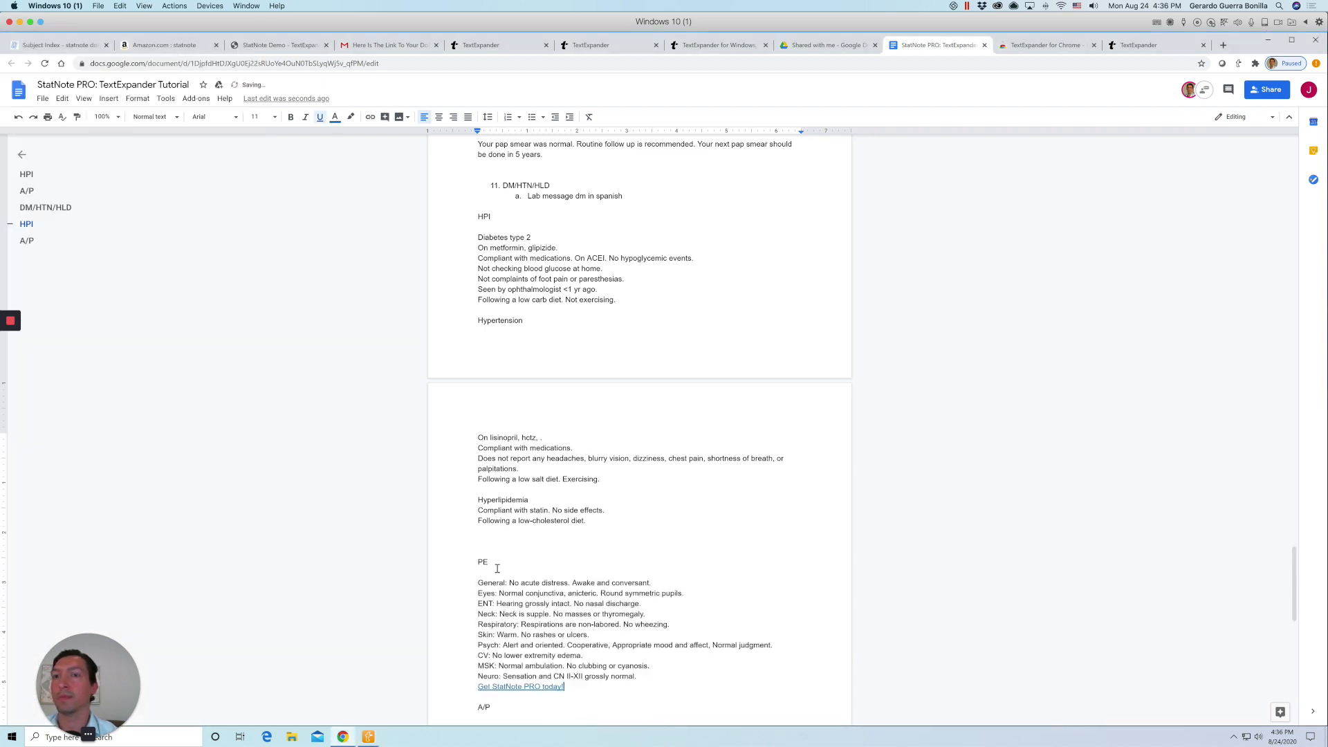
Insert the "# hypertension" snippet with its default options below the A/P heading of the DM/HTN/HLD note.
scroll(497, 569, "down", 3)
left_click(514, 631)
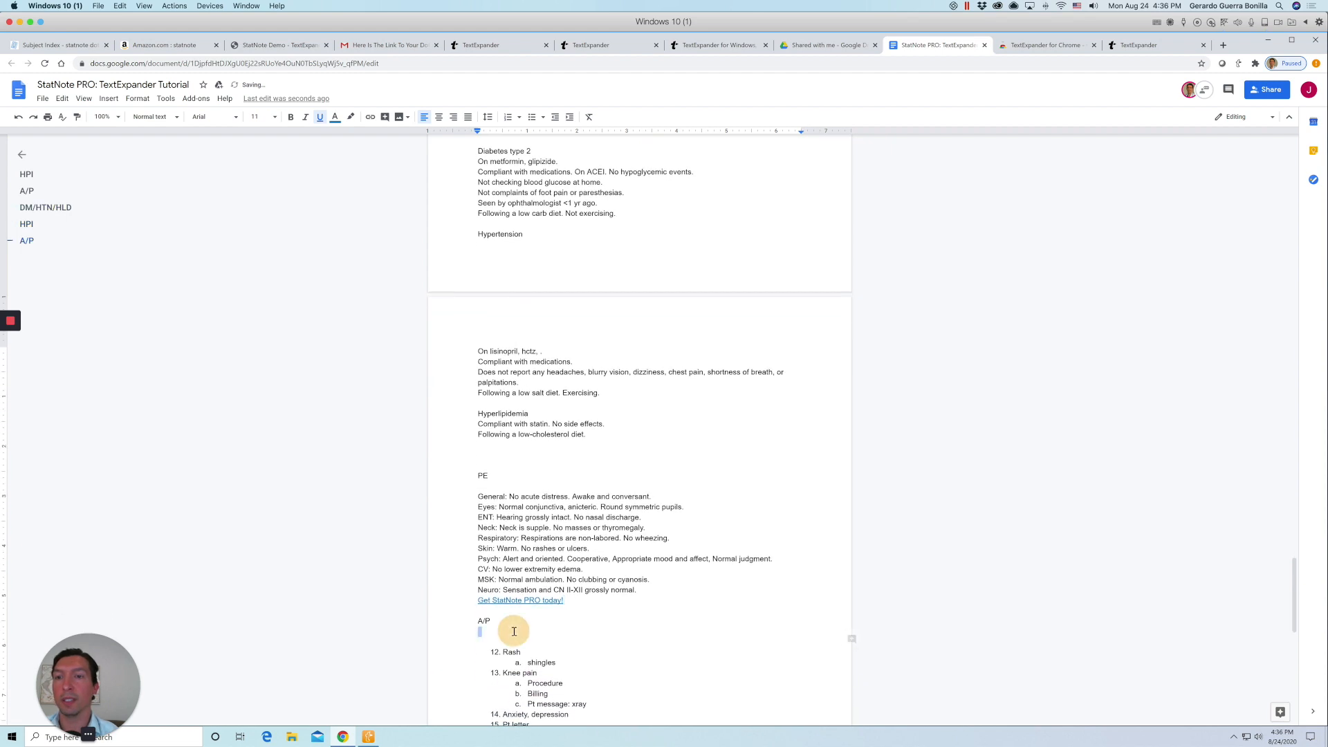
key("Return")
key("Return")
key("ctrl+shift+space")
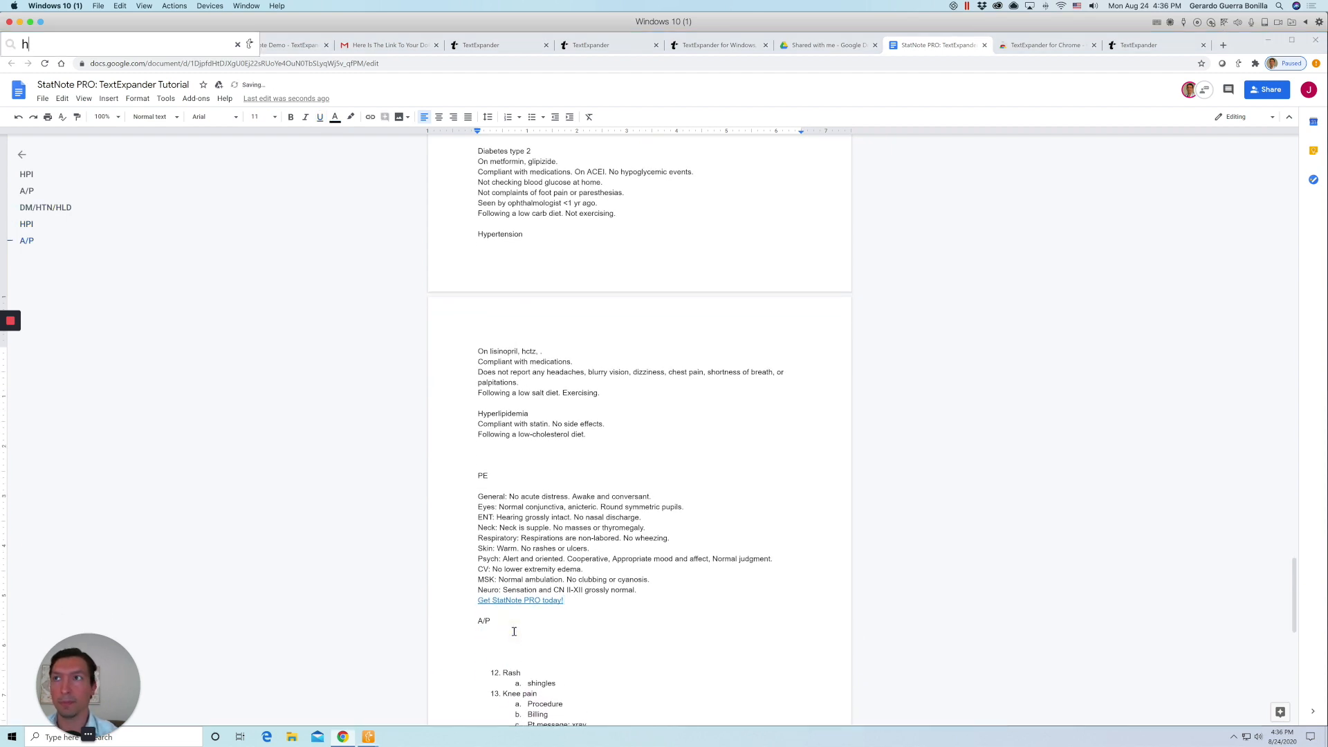
type("htn")
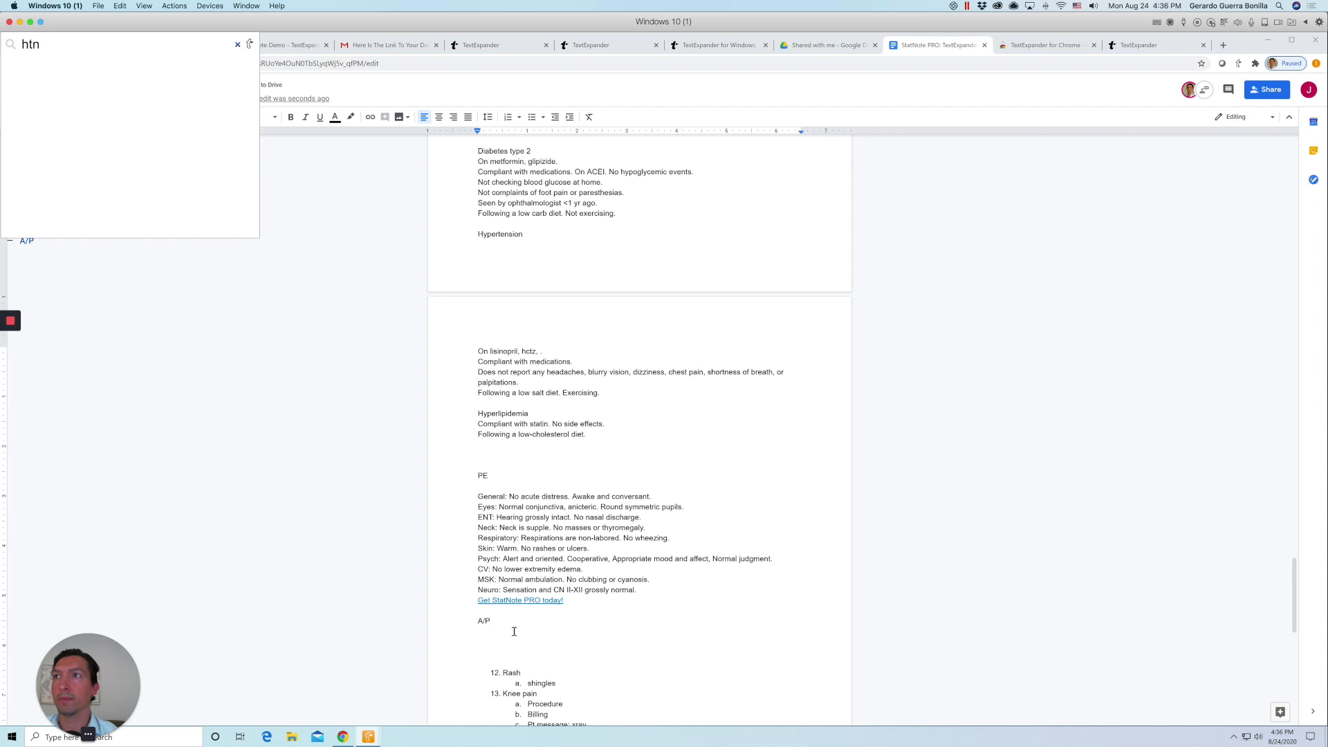
type(" #")
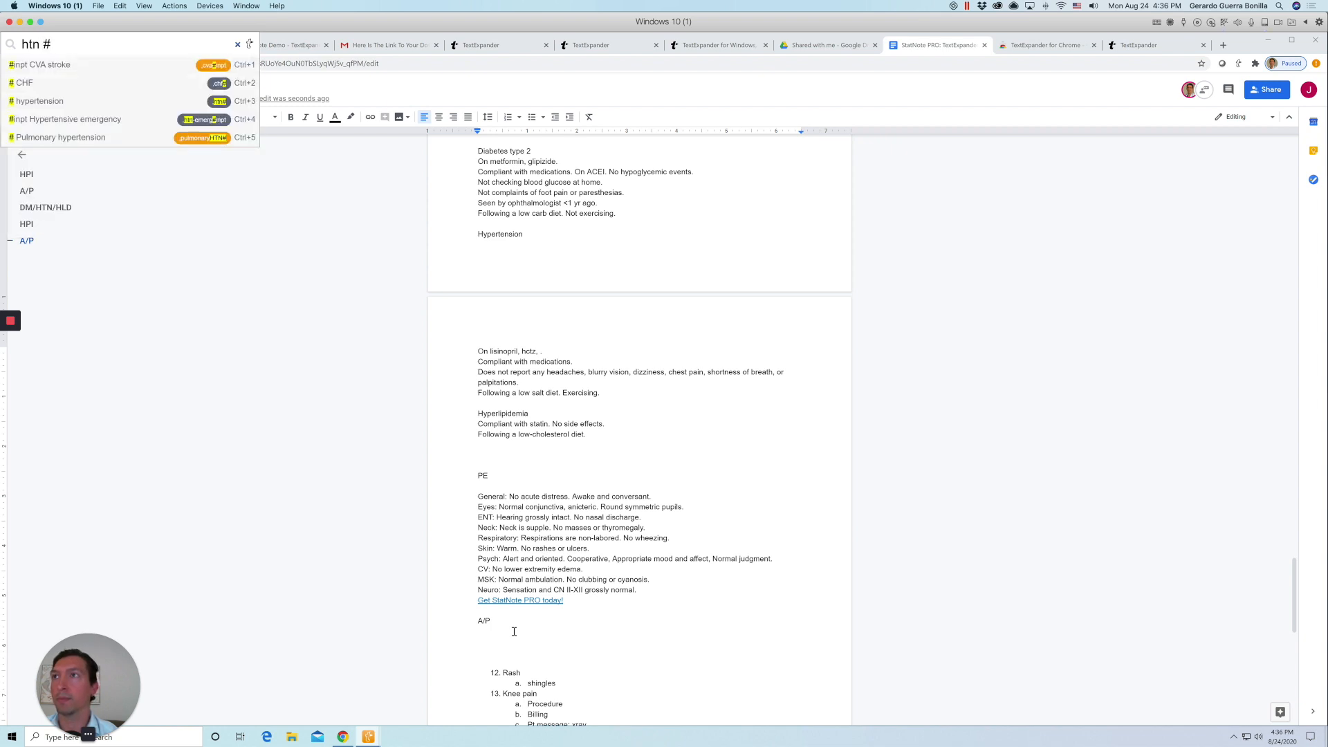
key("Down")
key("Down")
key("Return")
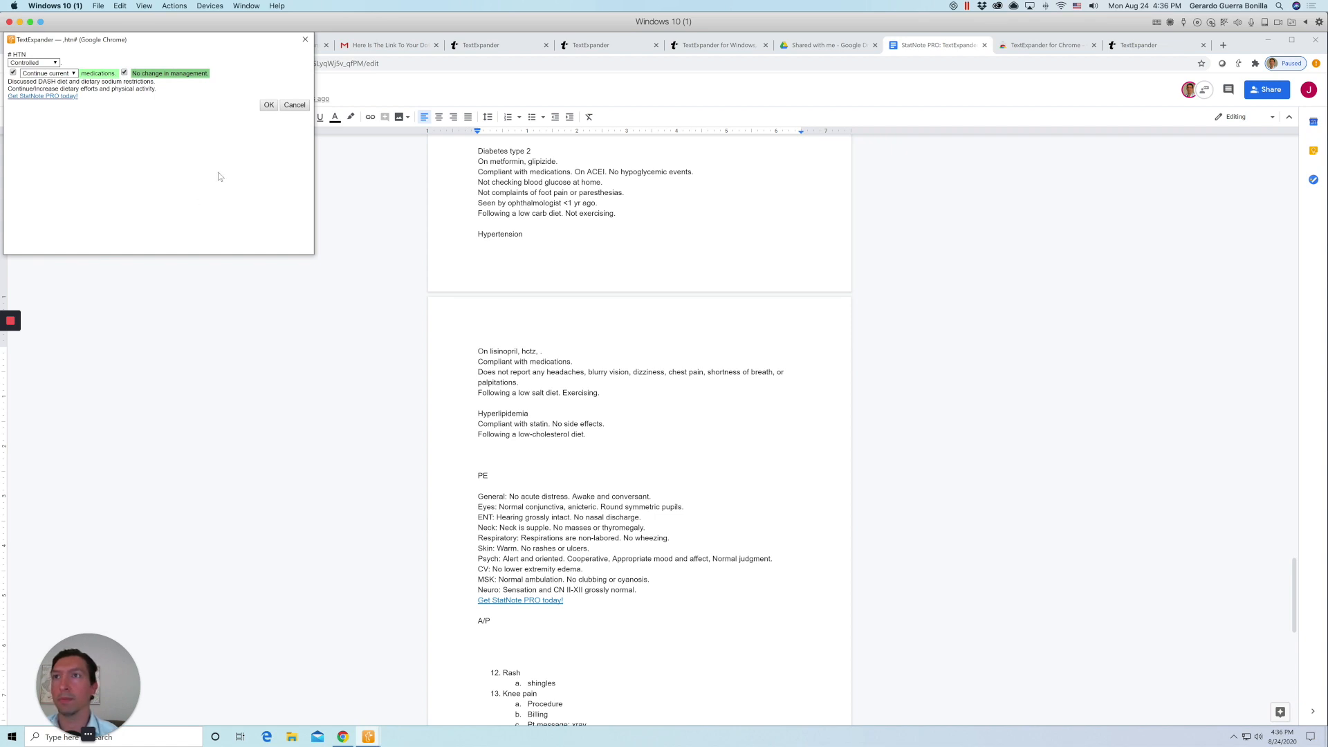
left_click(269, 104)
On a new line below the HTN plan, search snippets for "dm #" and choose "# diabetes dm2".
key("Return")
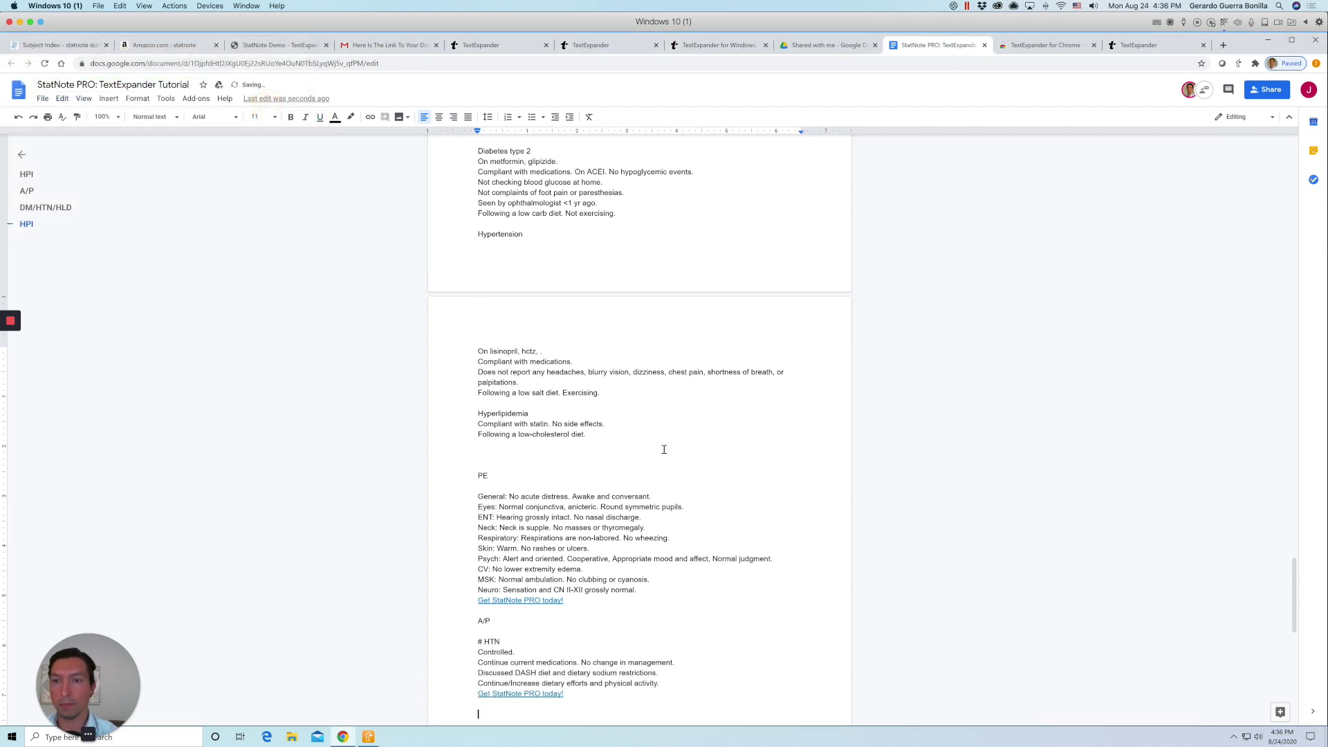
key("ctrl+shift+space")
type("dm")
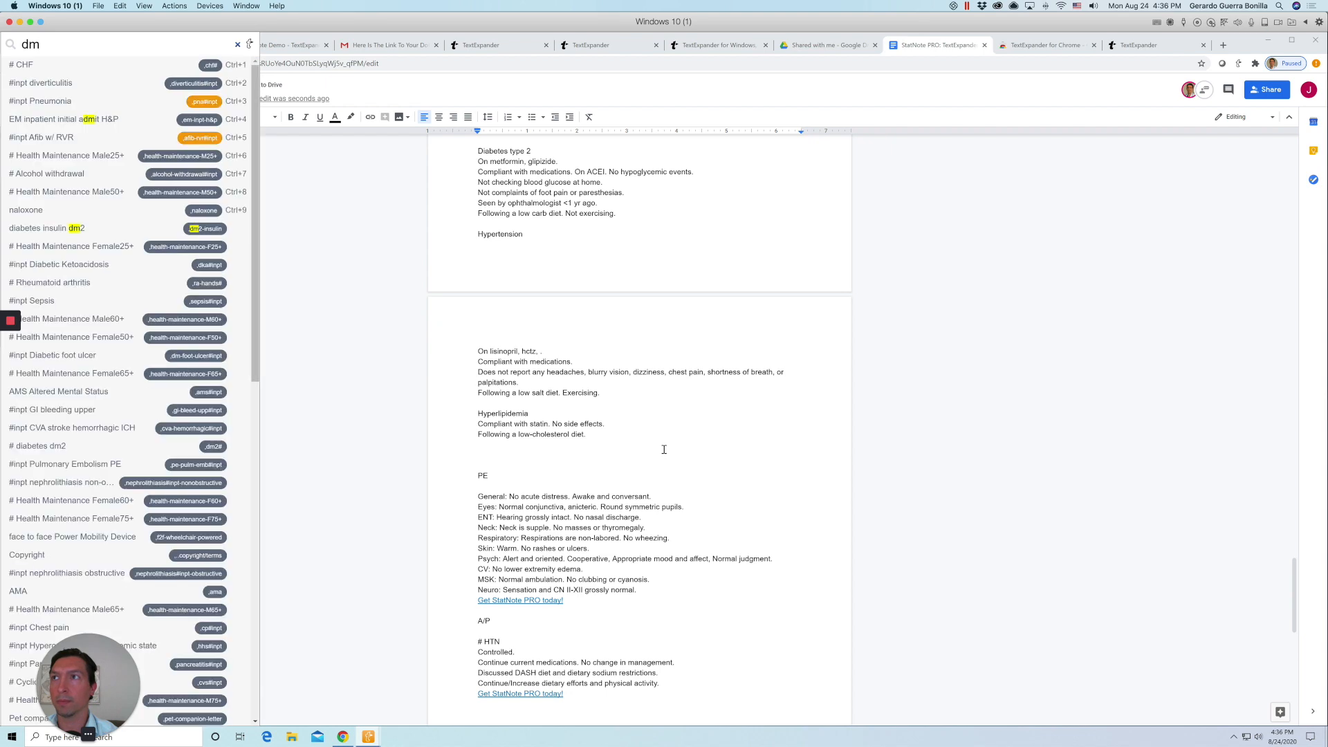
type(" #")
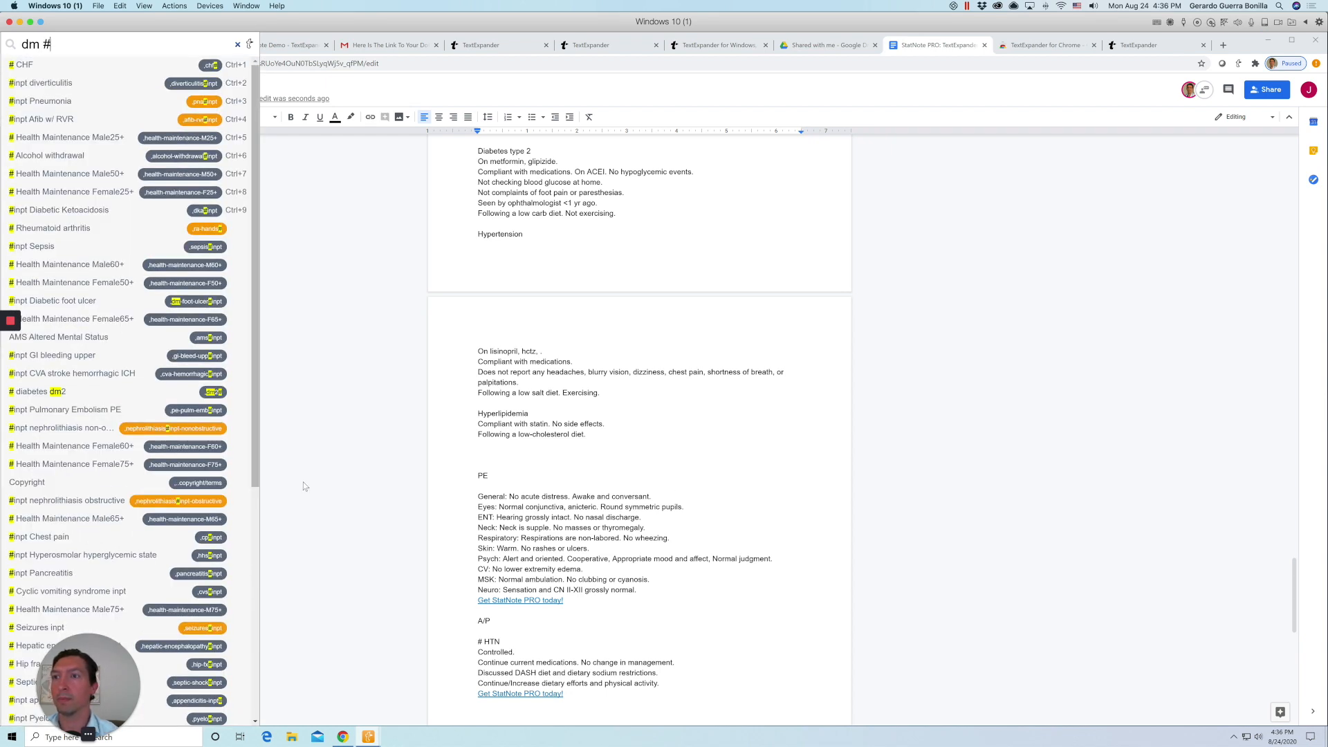
left_click(63, 389)
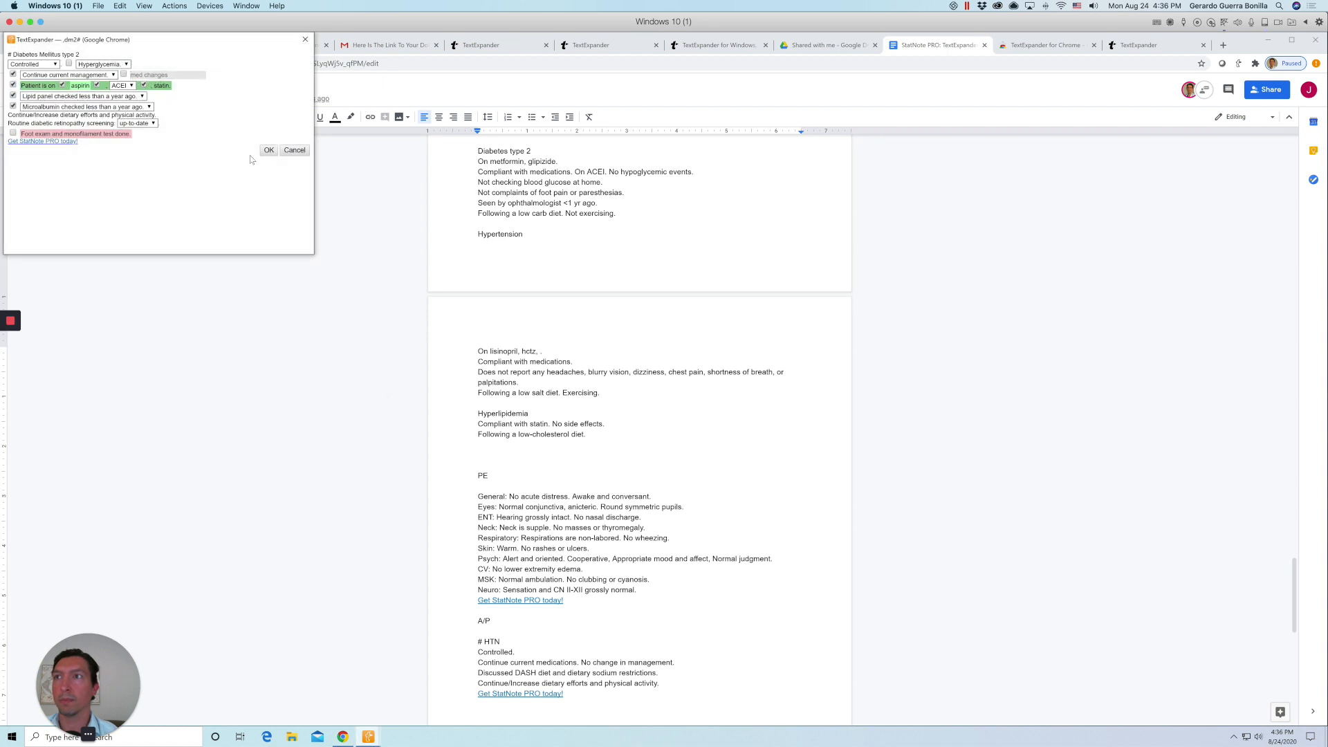
Insert the diabetes plan as Not Controlled with Hyperglycemia, current management excluded, med change "add januvia", and foot exam and monofilament test done.
left_click(49, 64)
left_click(42, 80)
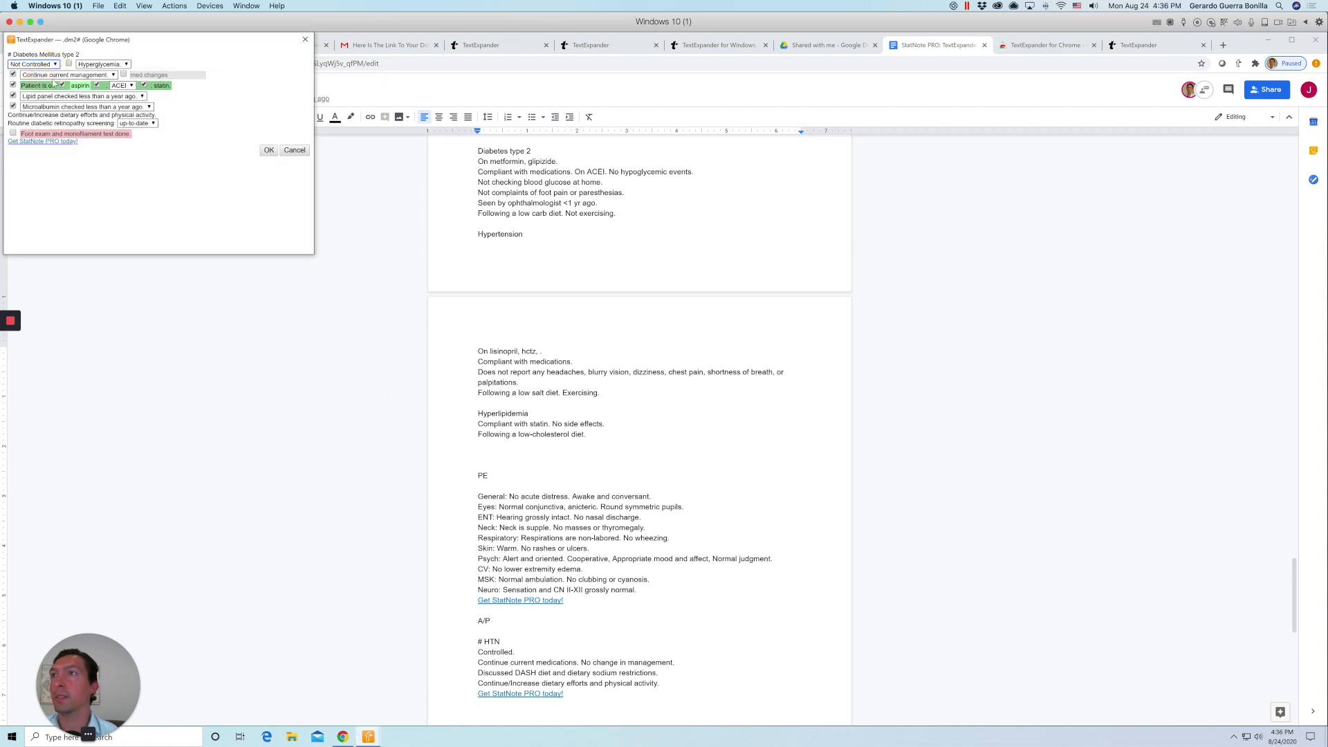
left_click(69, 63)
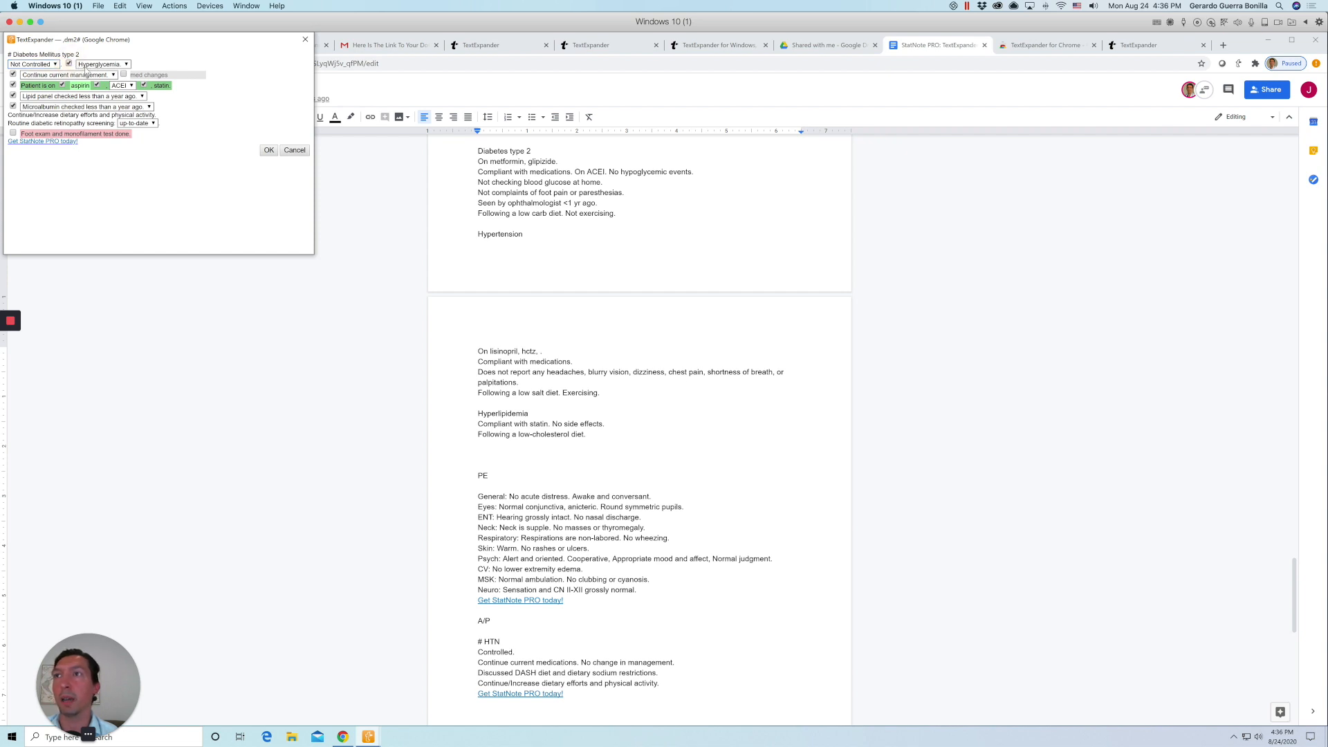
left_click(12, 74)
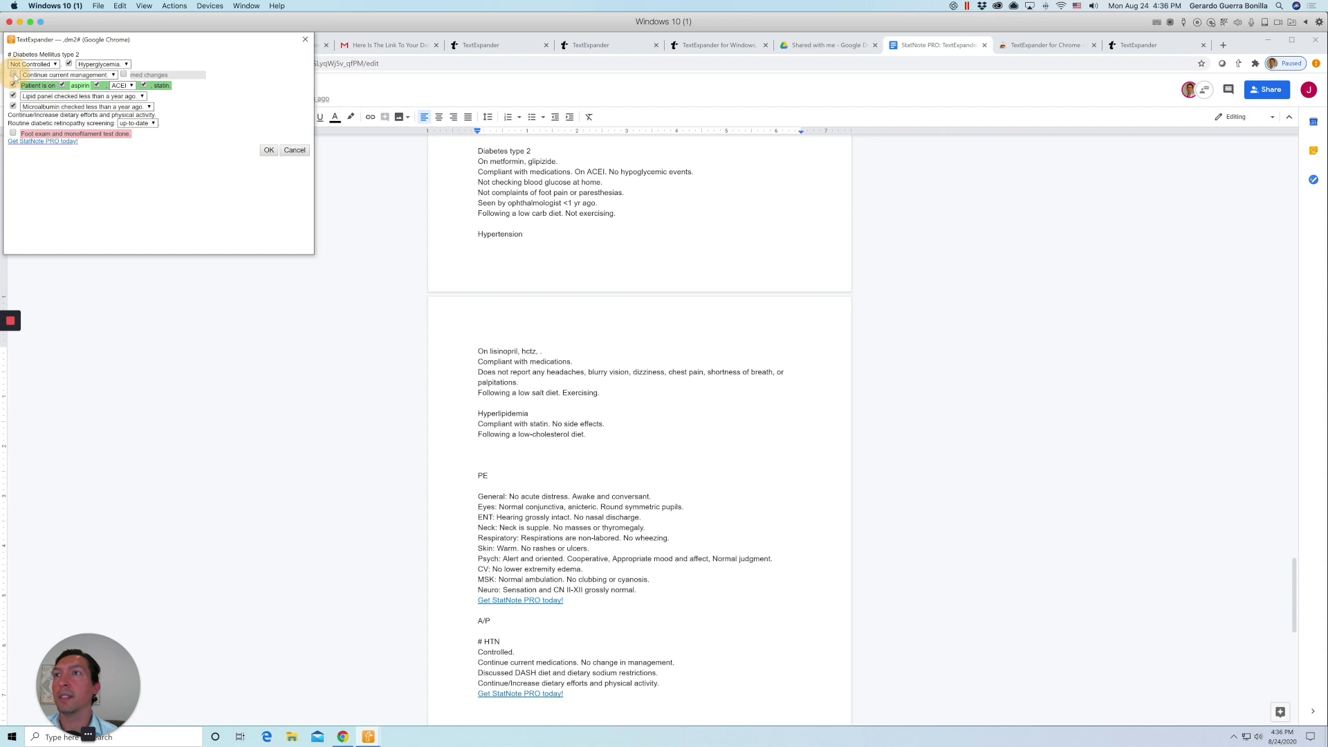
left_click(124, 74)
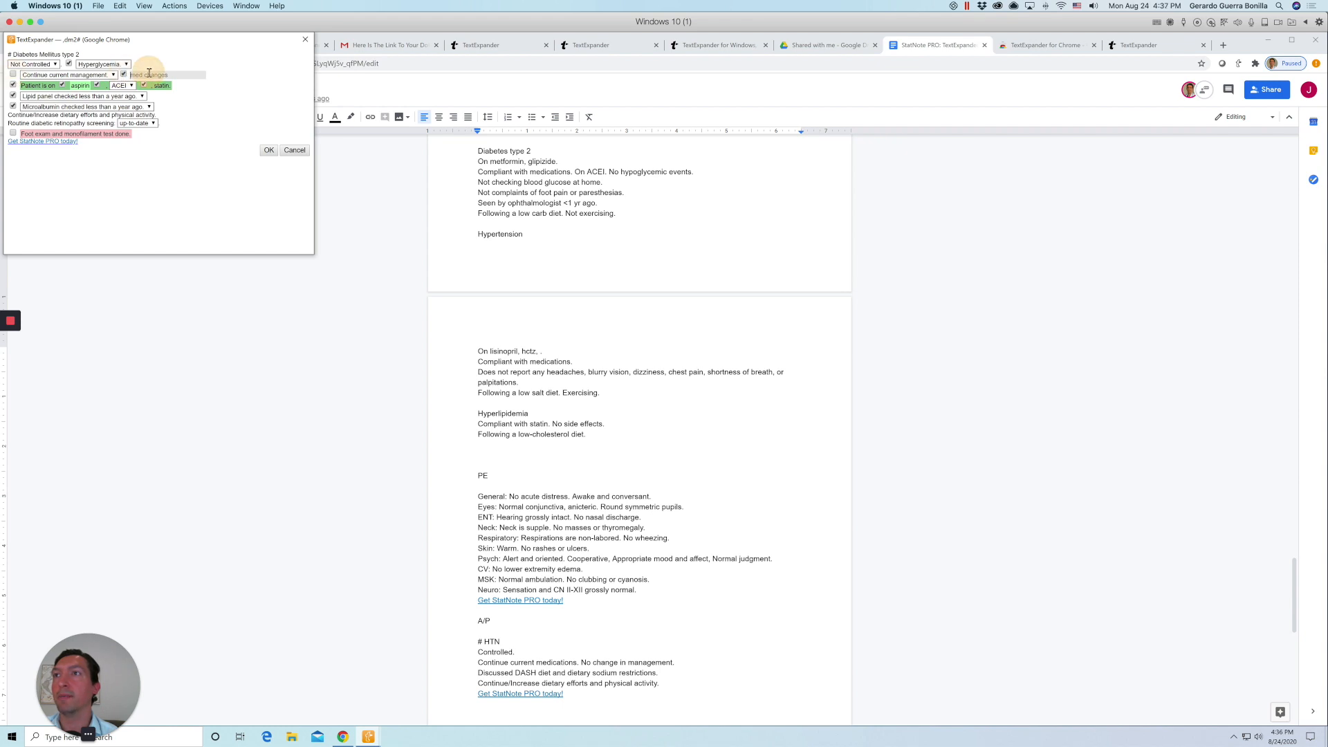
type("add januvia")
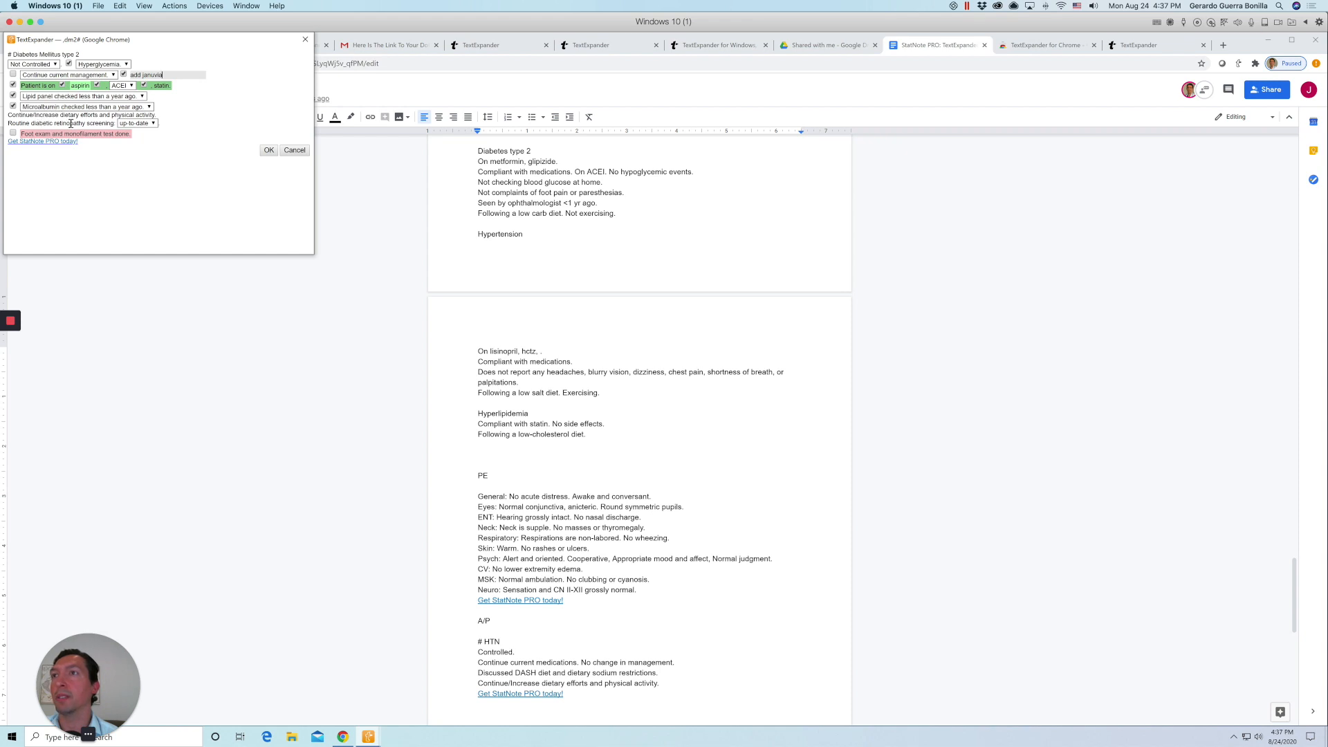
left_click(13, 133)
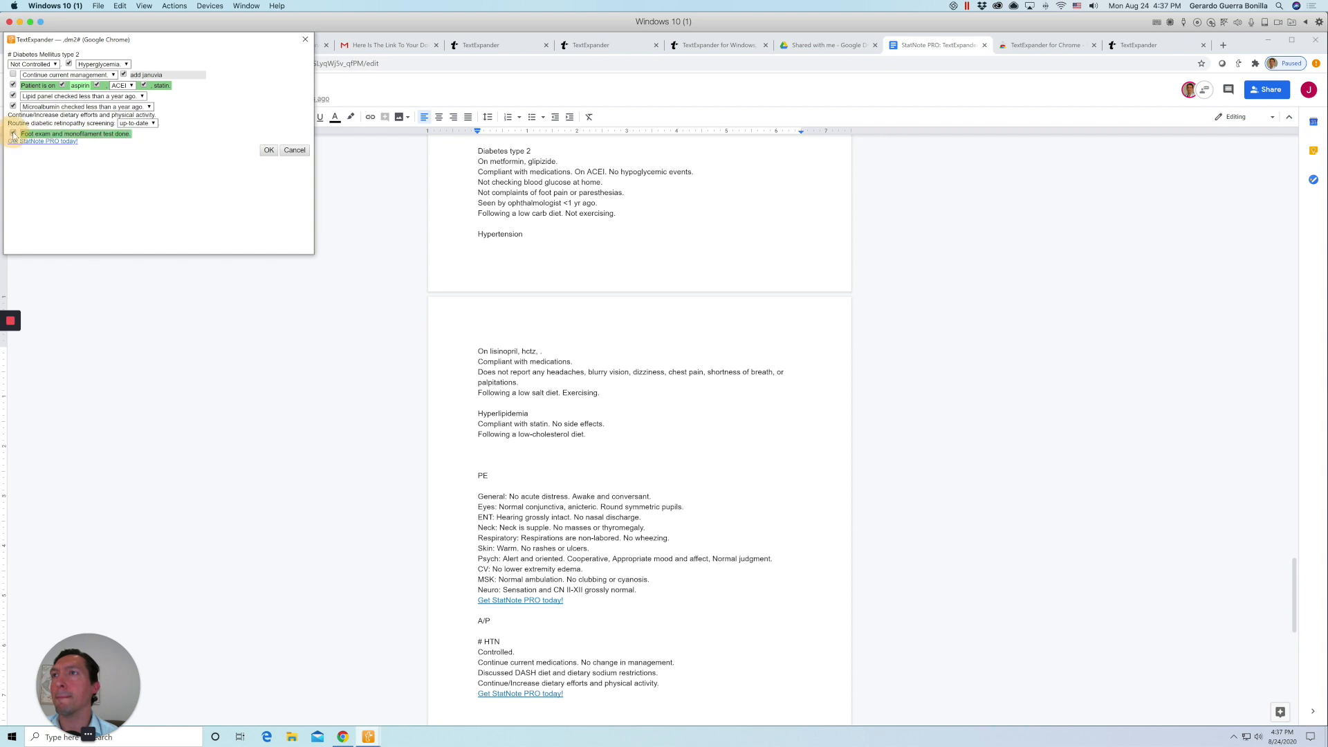
left_click(269, 150)
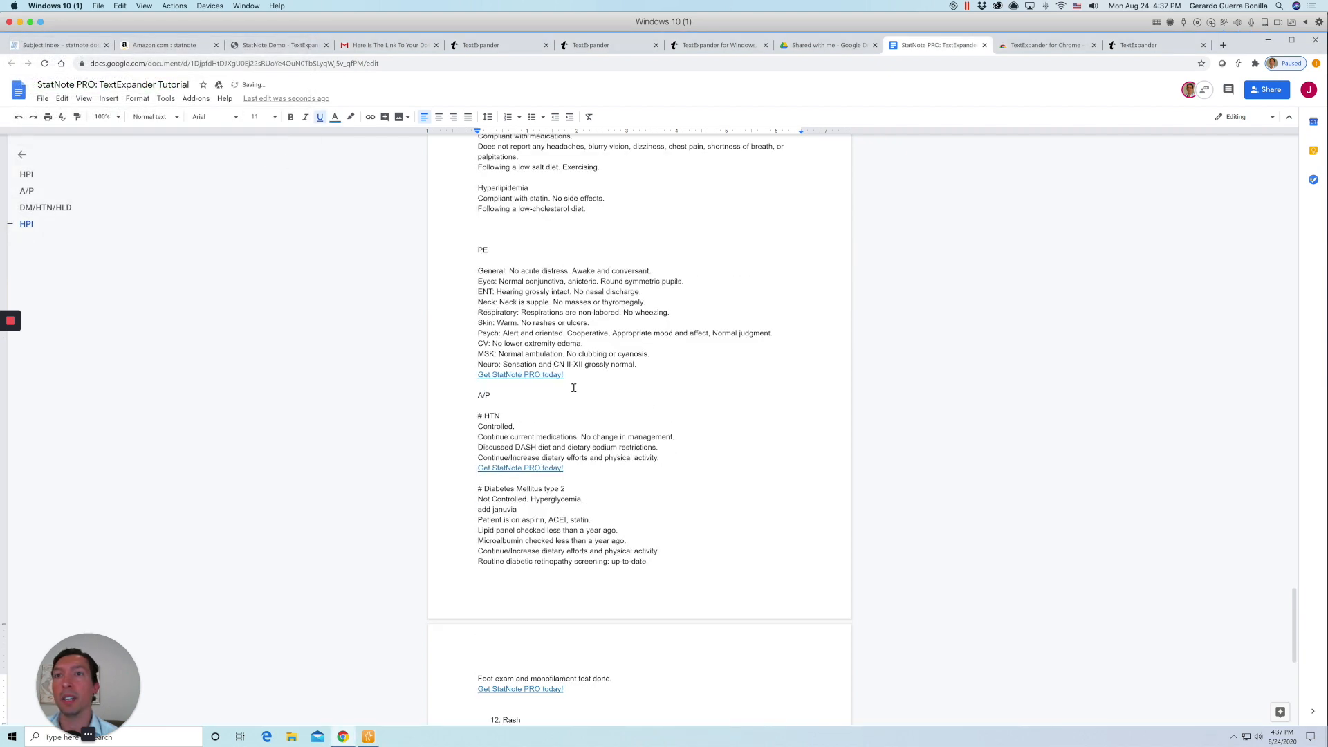
Insert the "PE diabetes dm2" snippet with its default options on a new line below the Neuro finding of the DM/HTN/HLD exam.
left_click(647, 365)
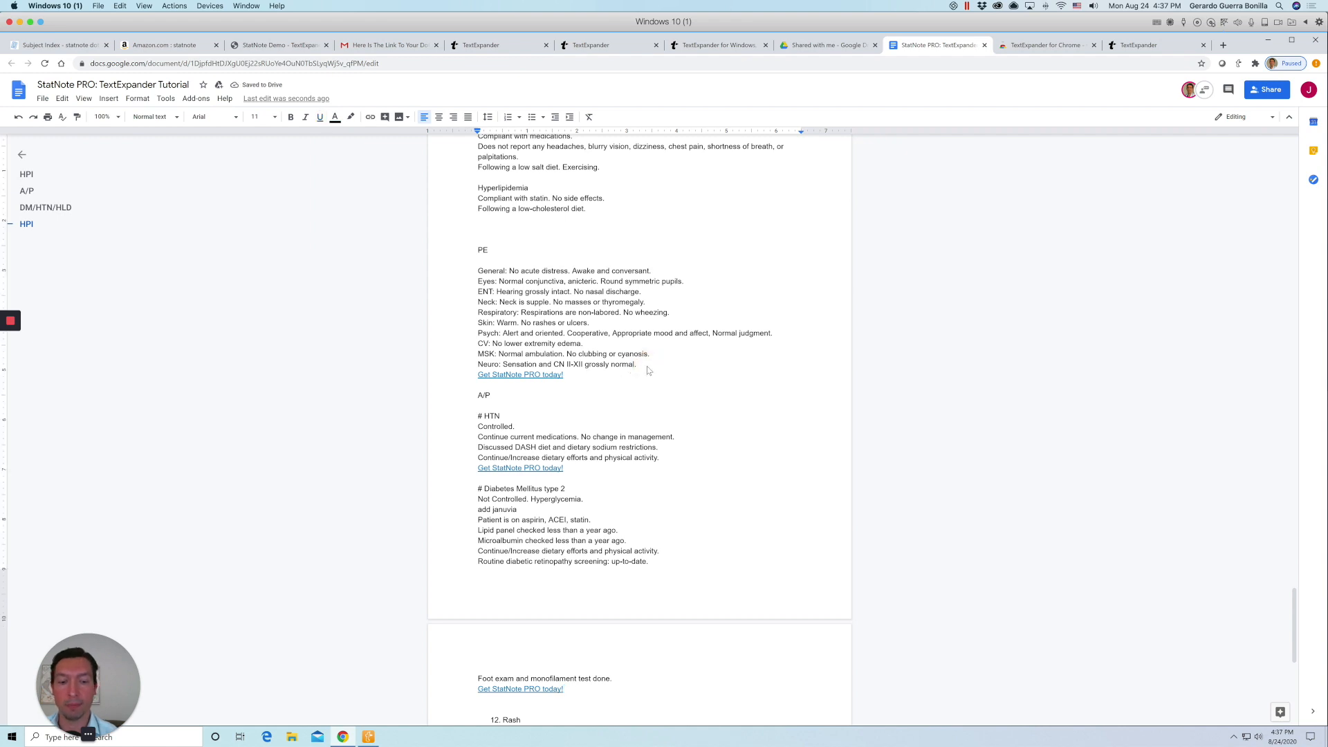
key("Return")
key("ctrl+shift+space")
type("dm pe")
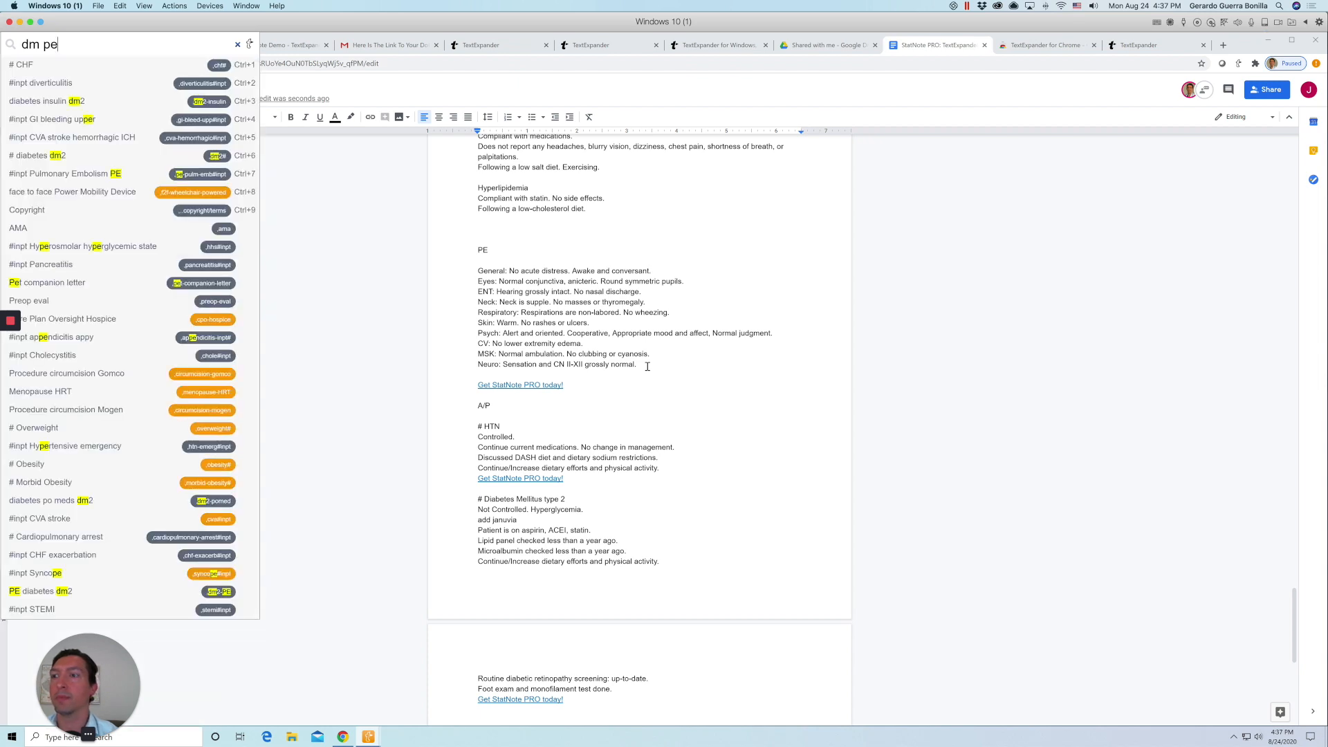
left_click(208, 591)
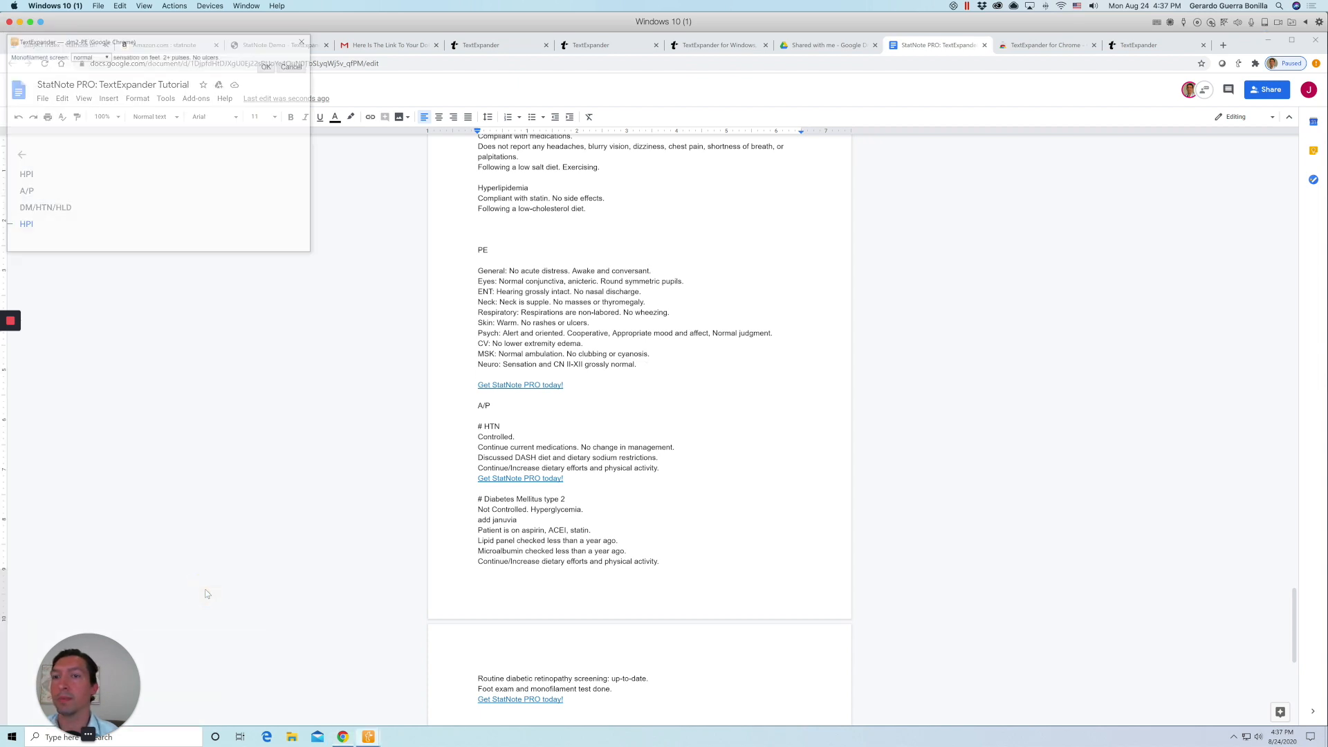
left_click(269, 66)
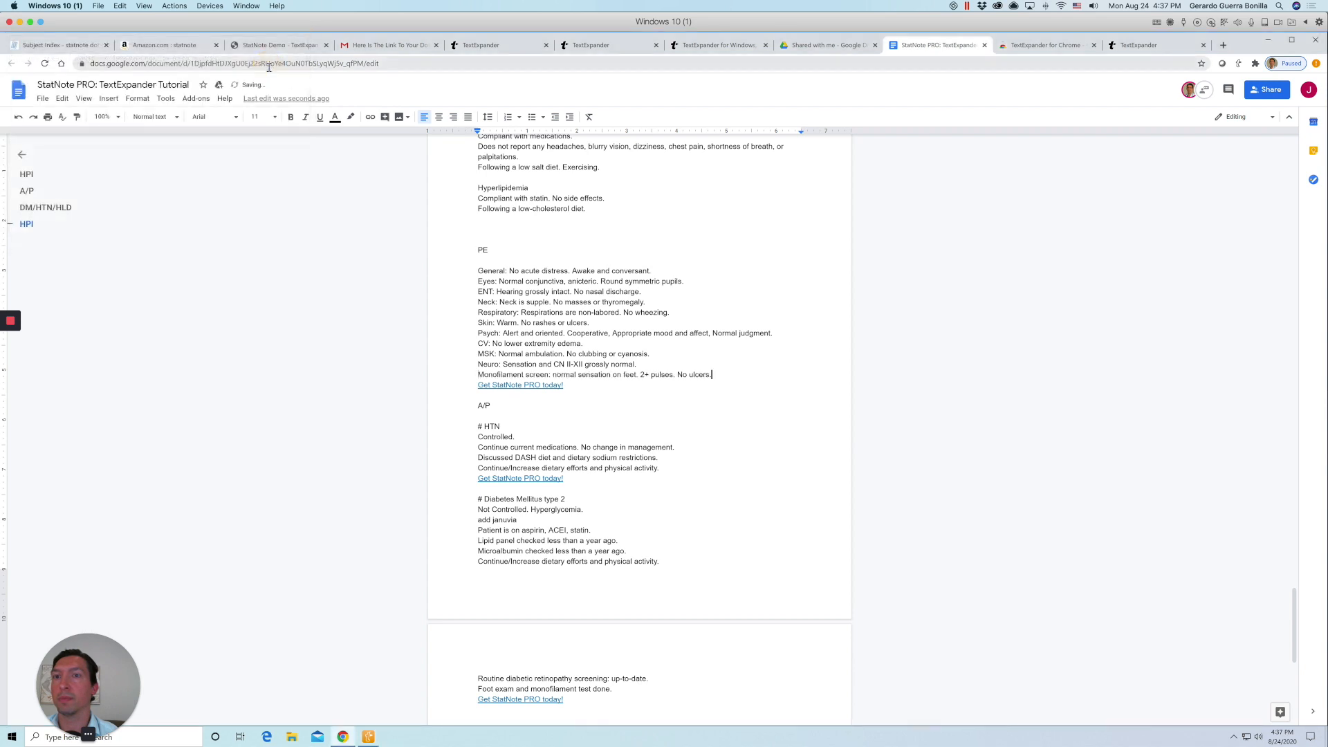
Insert the "# Hyperlipidemia" snippet below the diabetes plan in the A/P of the DM/HTN/HLD note, leaving a blank line between them.
scroll(634, 495, "down", 3)
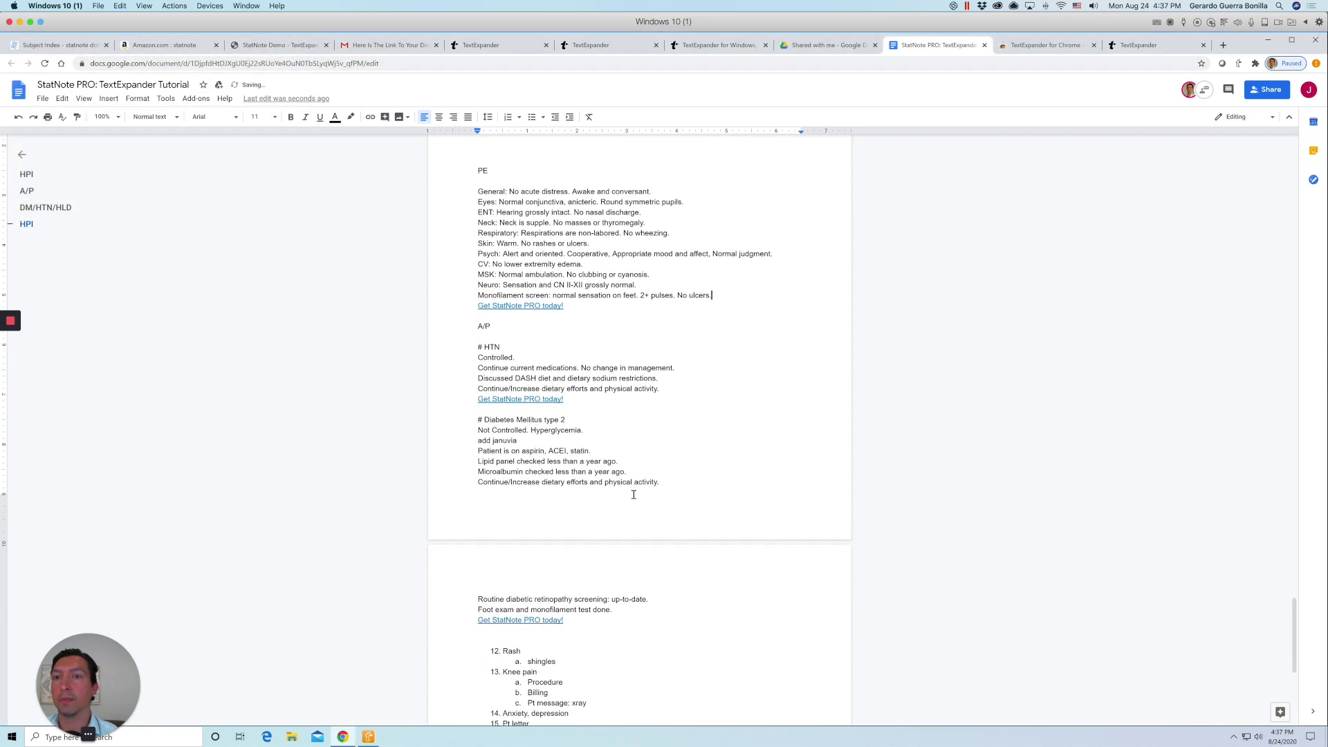
left_click(595, 560)
key("Return")
key("Return")
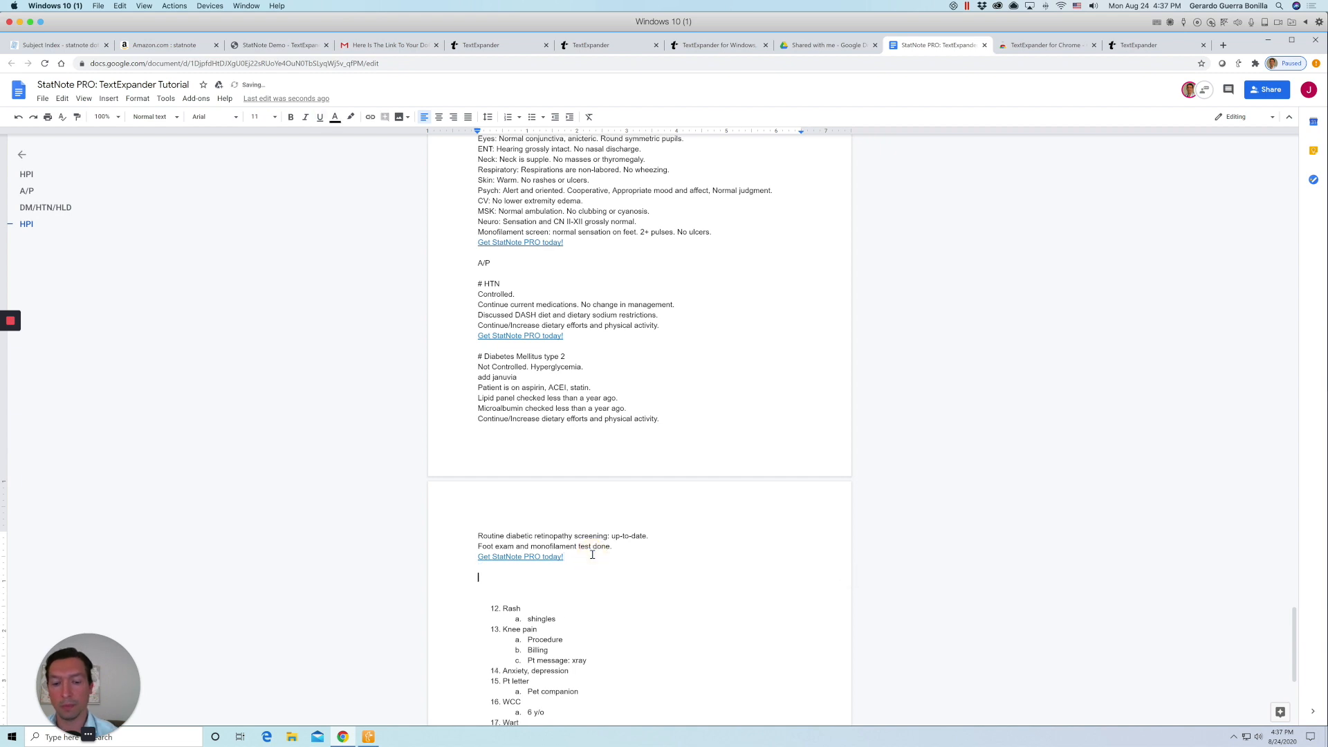
key("ctrl+alt+space")
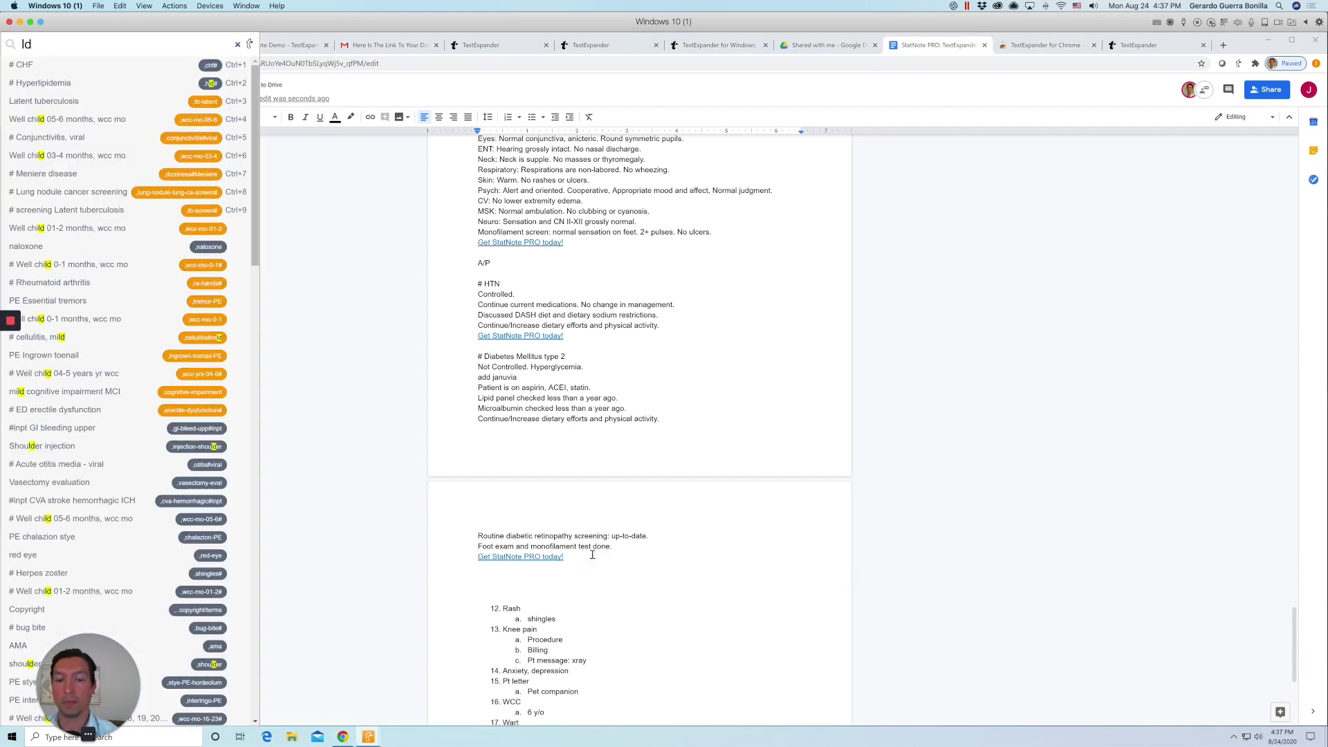
type("hld #")
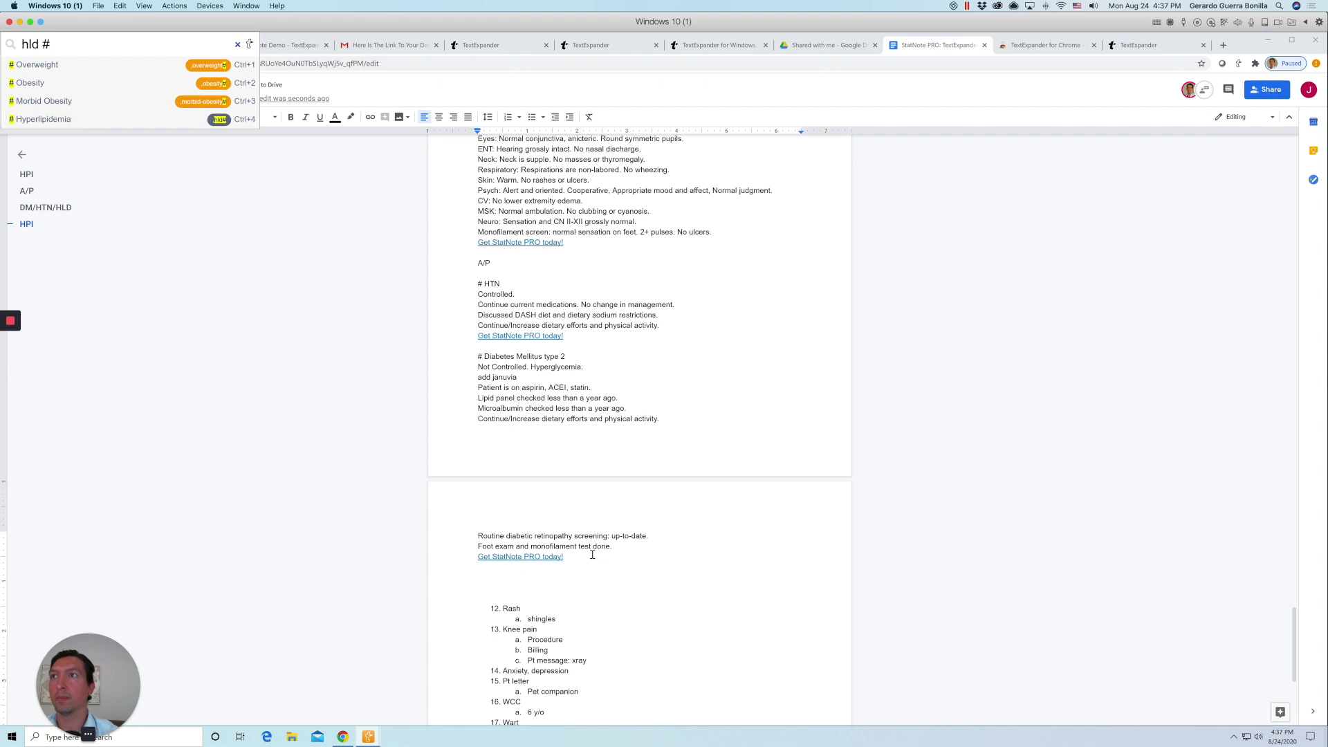
key("Down")
key("Down")
key("Down")
key("Return")
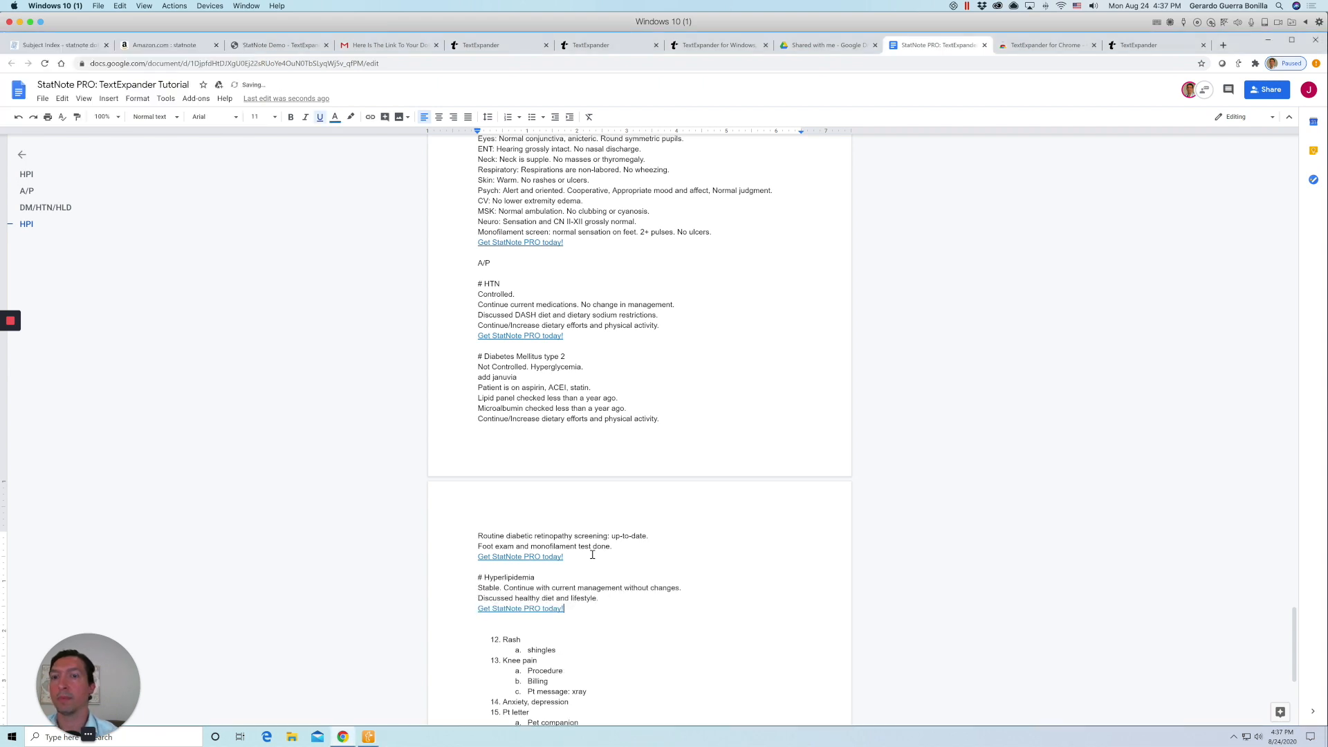
Add an "HPI" heading outside the list, below the Shingles sub-item of Rash, with blank lines beneath it.
scroll(615, 603, "down", 1)
scroll(614, 602, "down", 3)
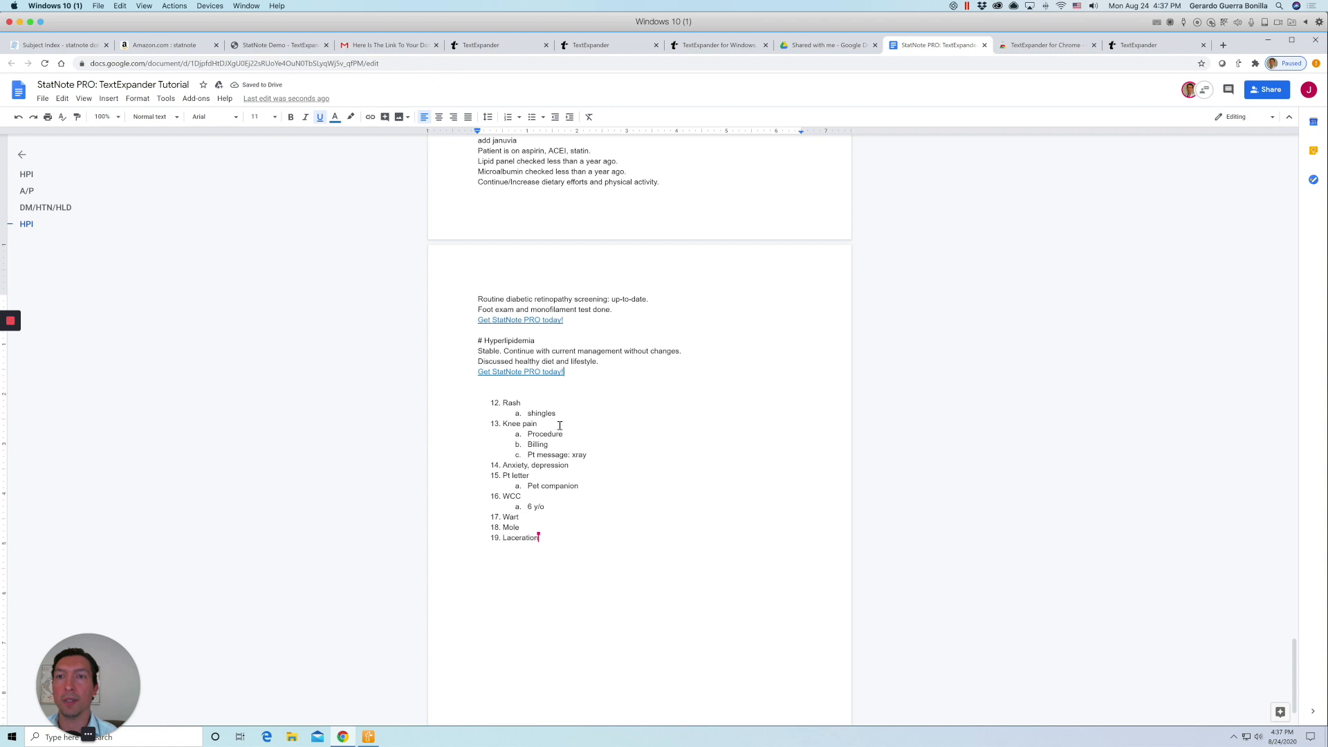
left_click(566, 413)
key("Return")
key("Return")
key("Return")
key("Return")
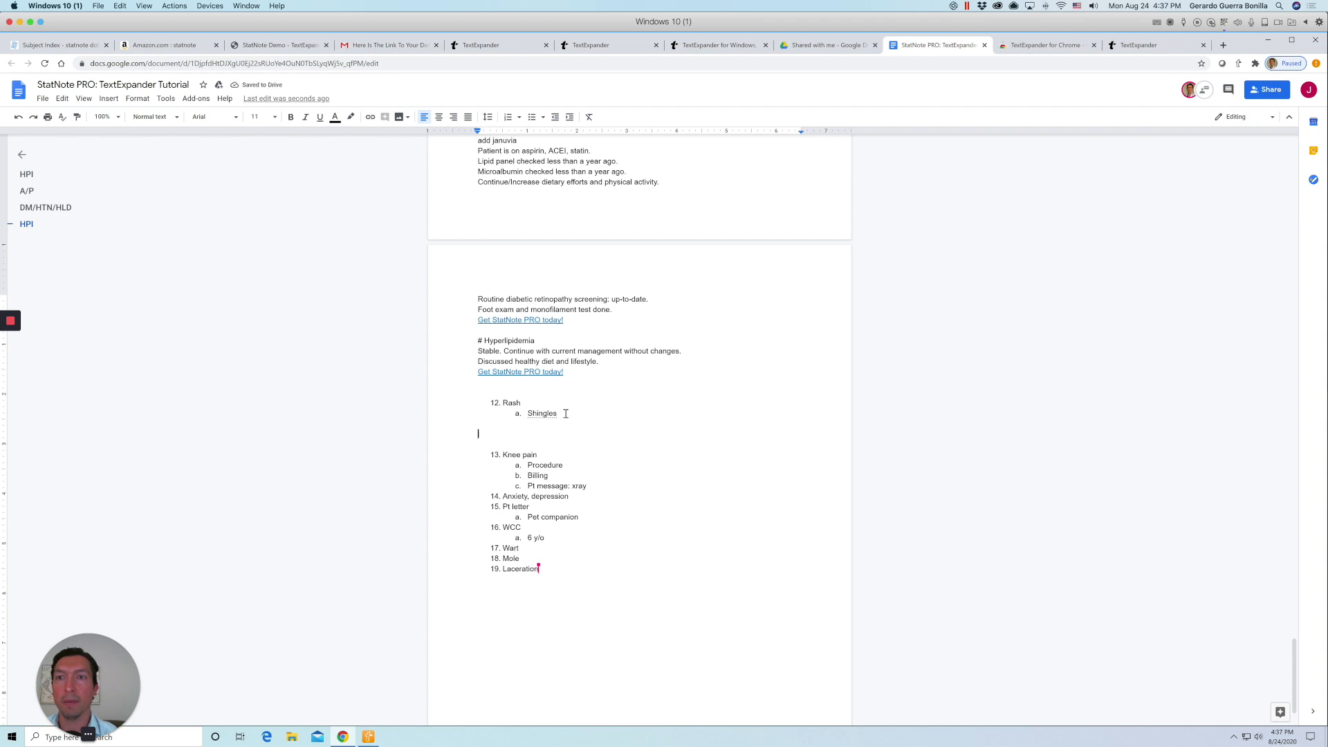
type("h")
key("BackSpace")
type("HPI")
key("Return")
key("Return")
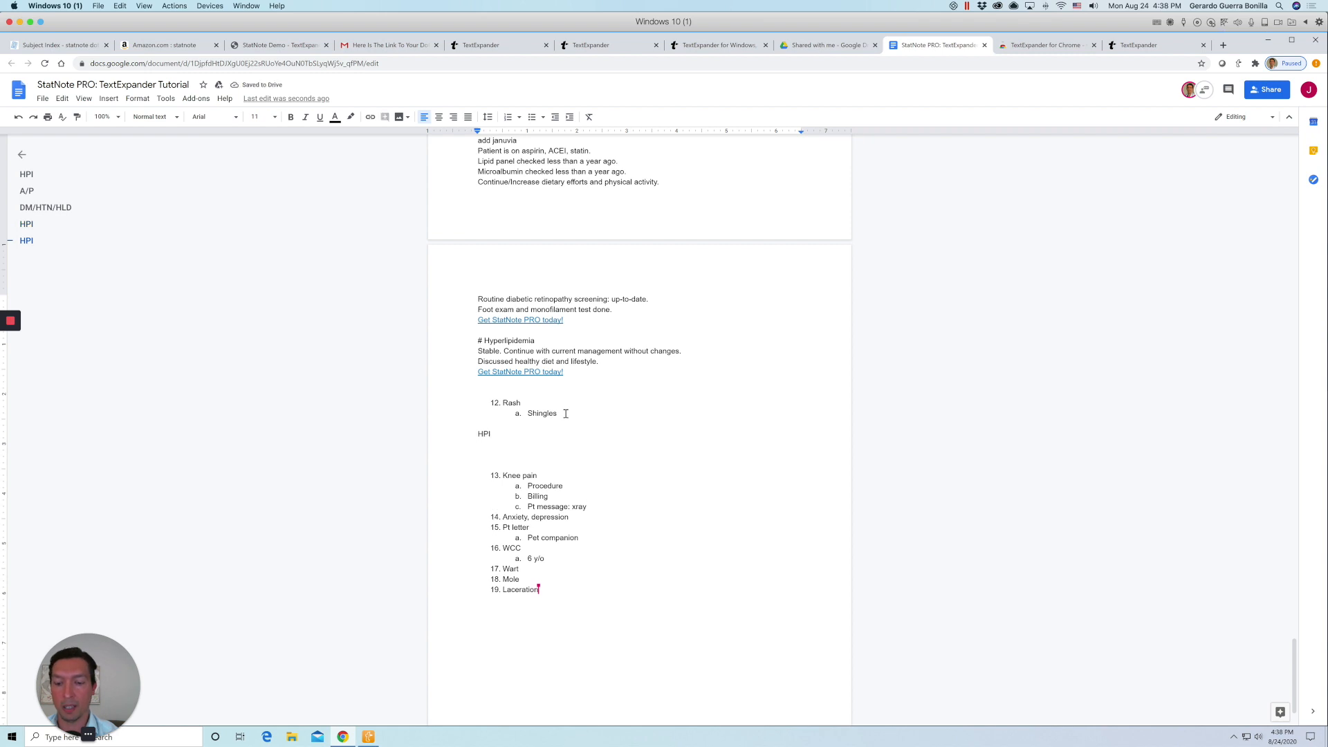
key("ctrl+shift+space")
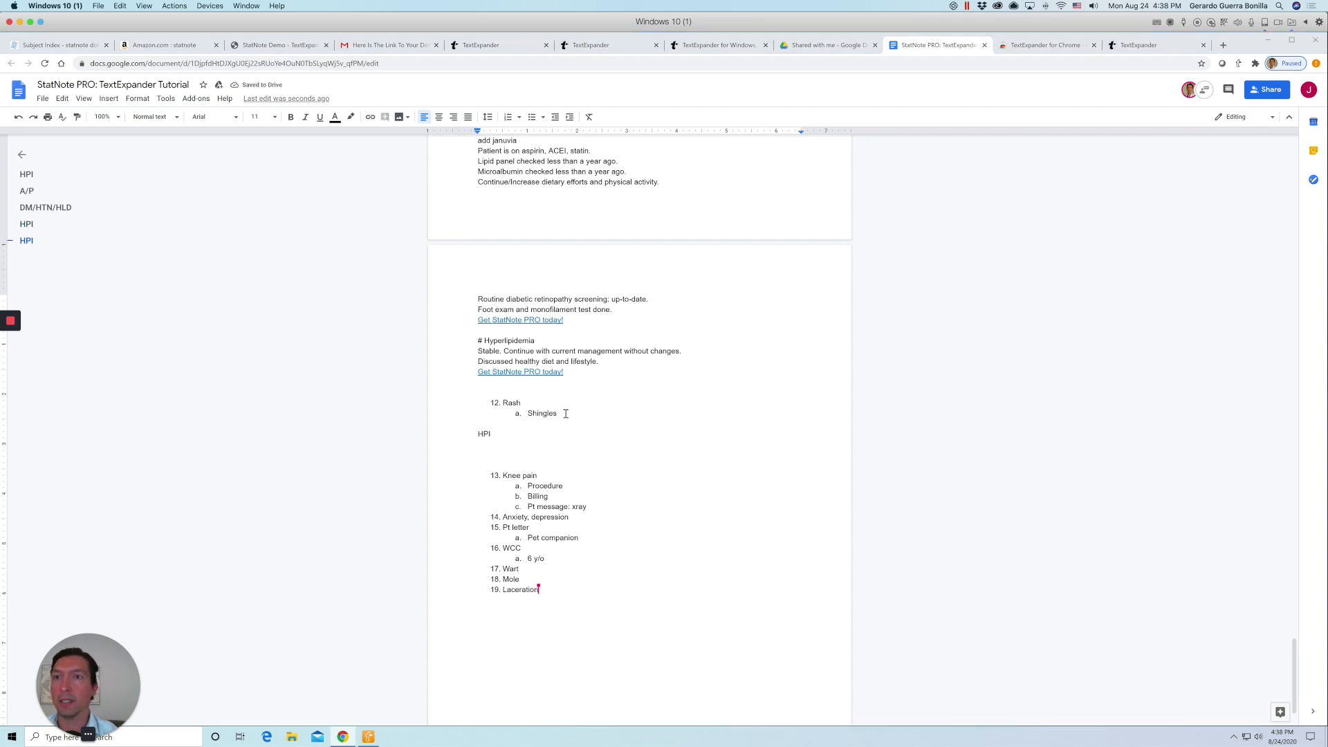
type("rash")
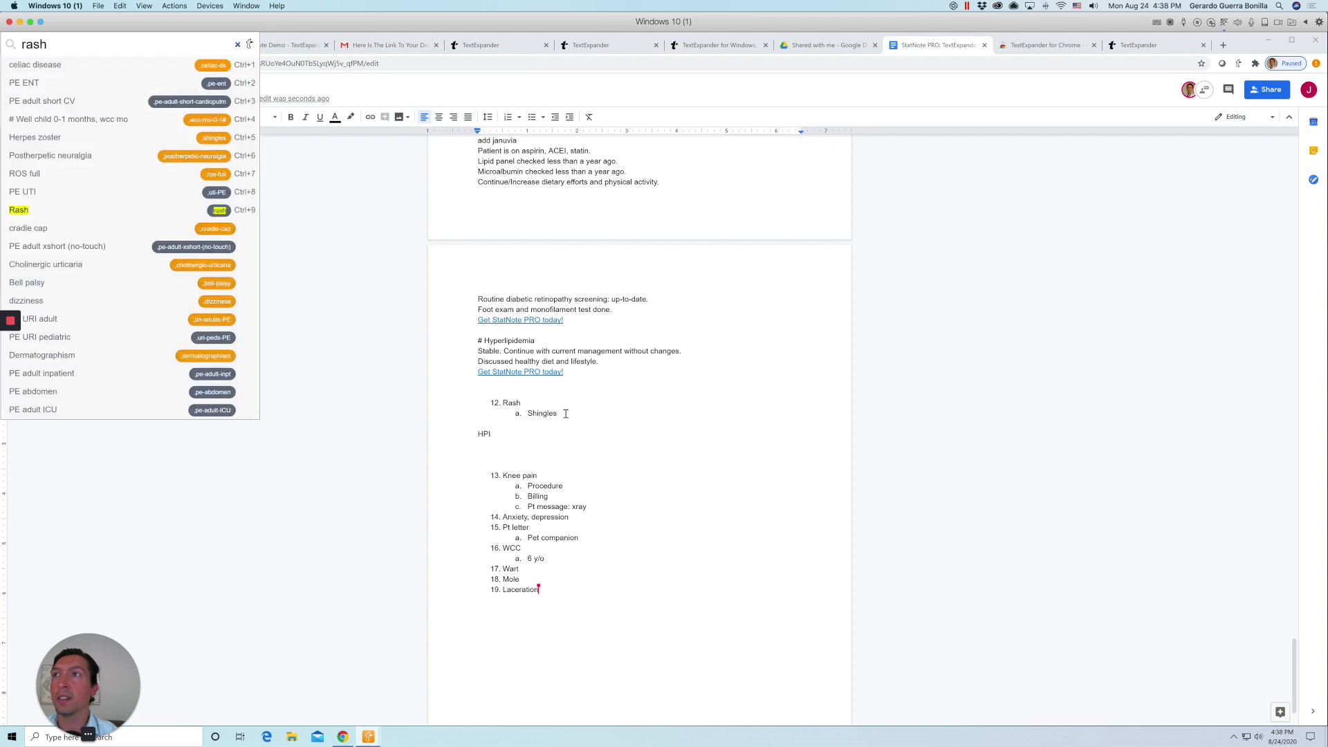
left_click(46, 210)
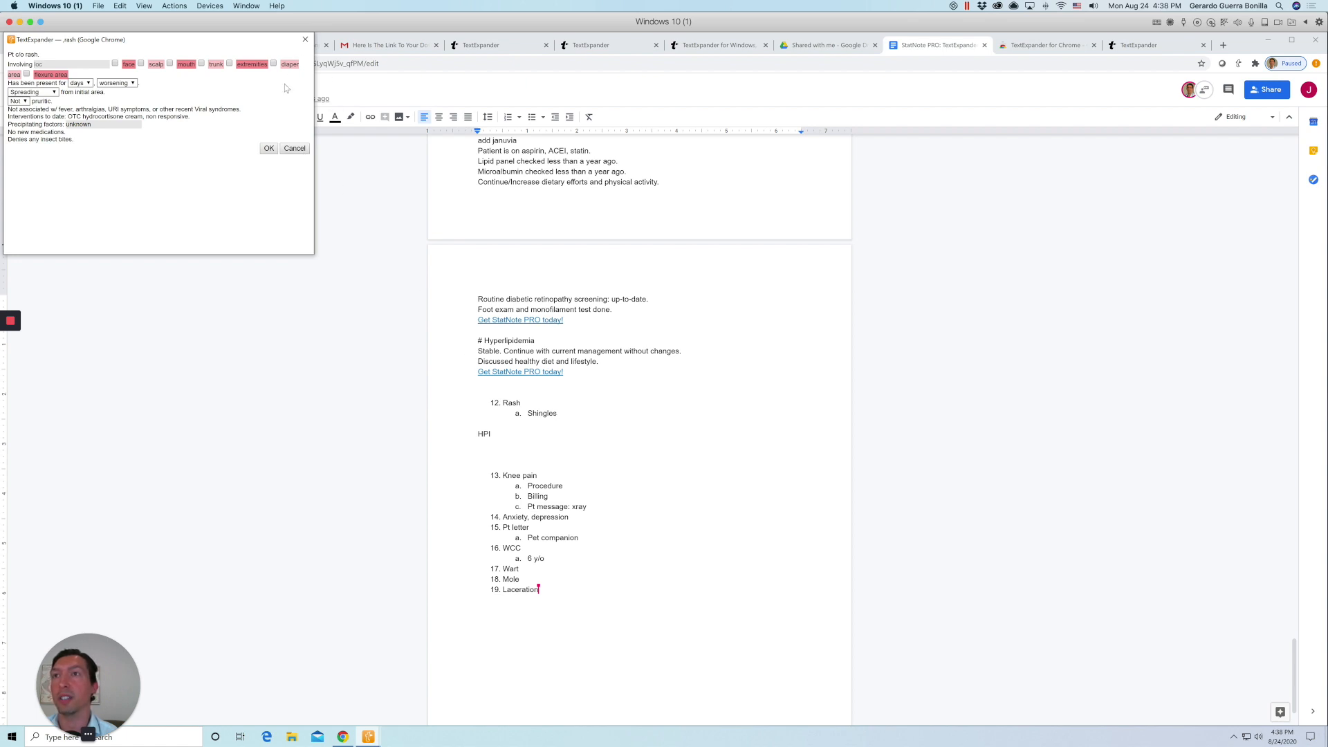
left_click(305, 40)
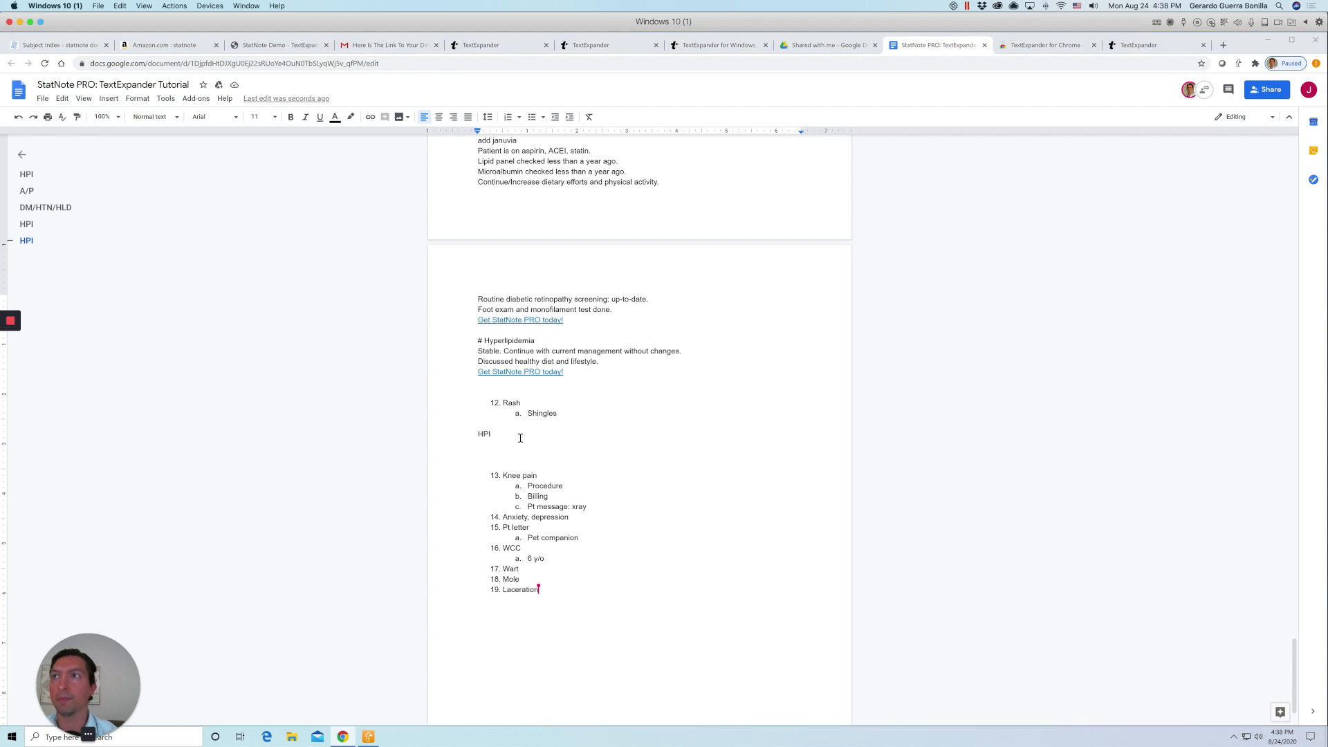
Insert the "Herpes zoster" snippet below the HPI heading of the rash note and enter "back" as the rash location.
key("ctrl+alt+space")
type("shingles")
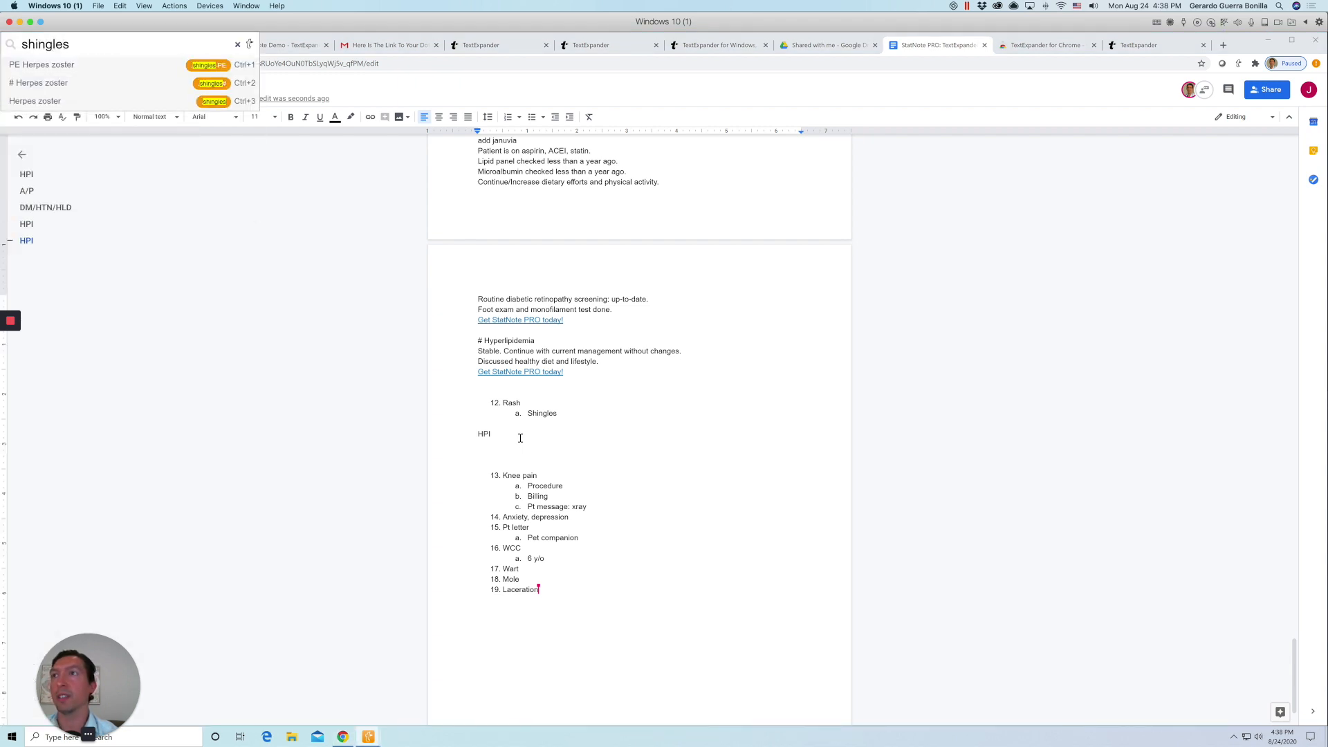
double_click(47, 44)
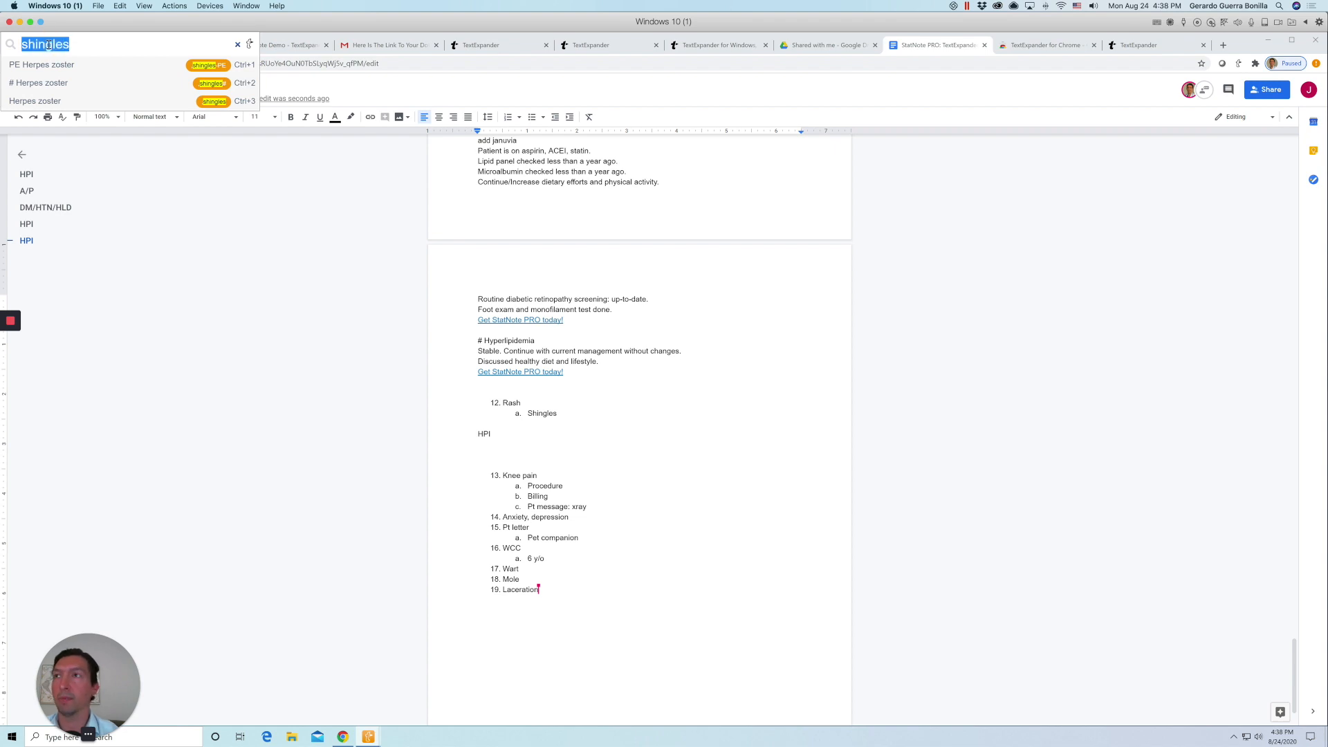
type("zoster")
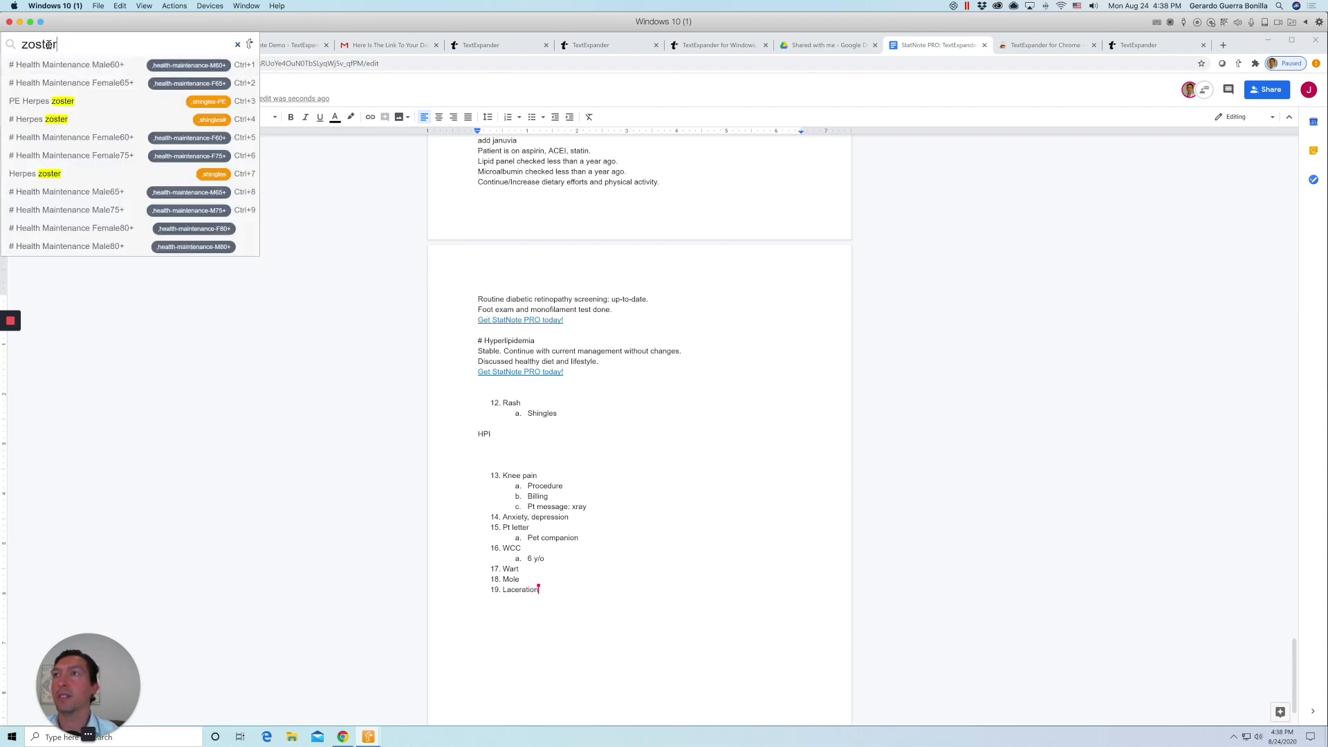
left_click(35, 174)
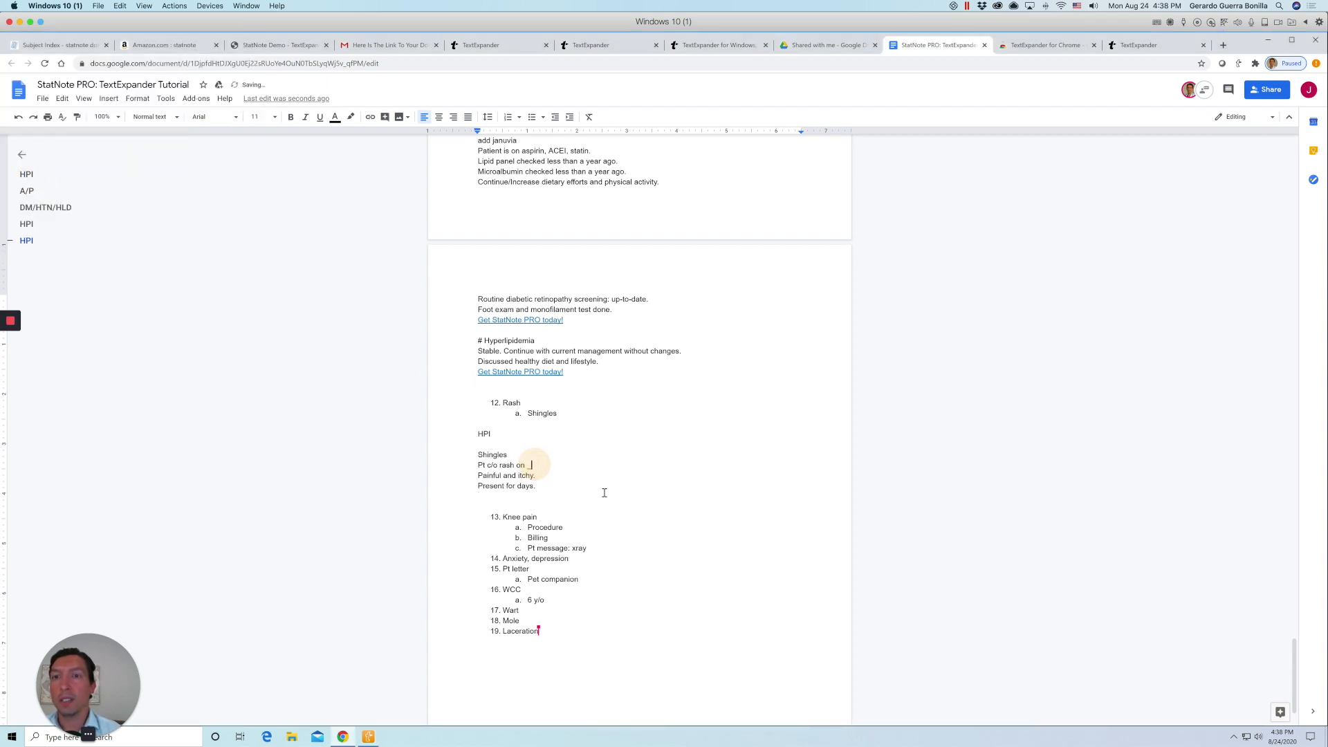
type("back")
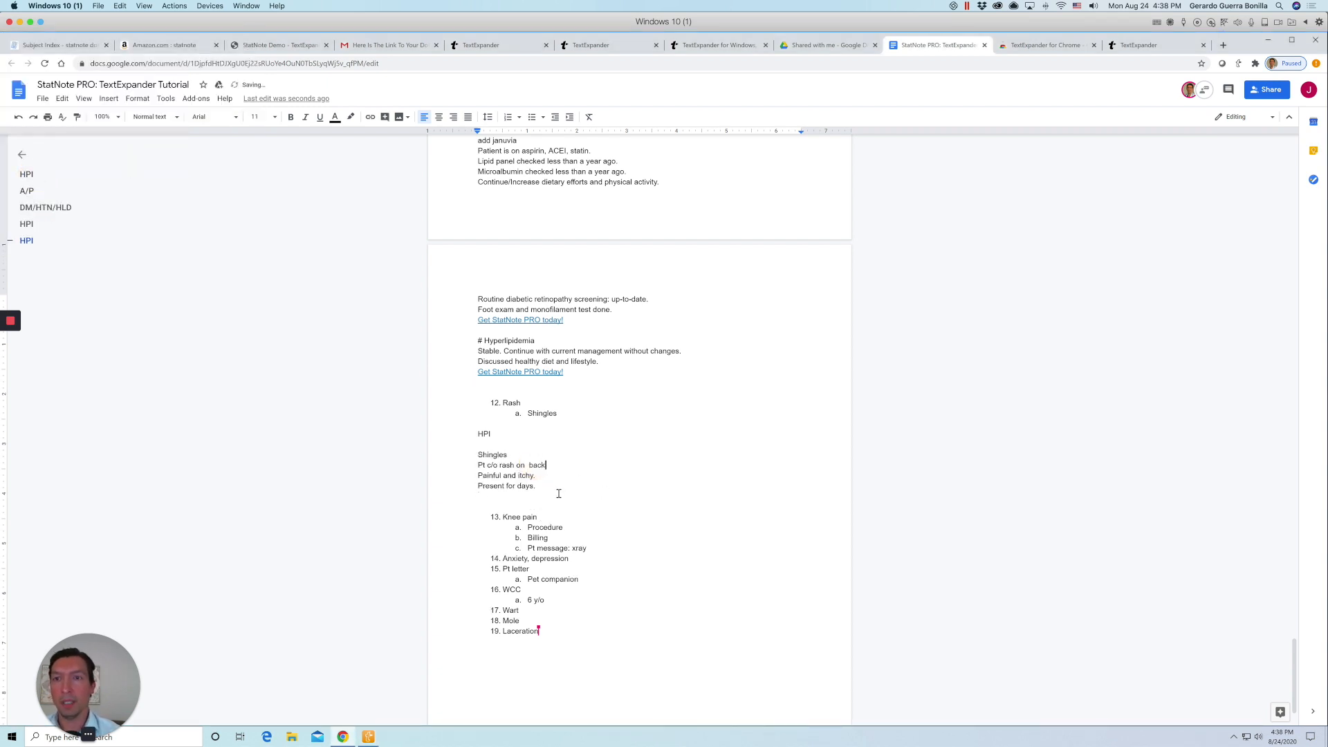
Add a "PE" heading below the shingles HPI text, with blank lines around it.
left_click(552, 493)
key("Return")
key("Return")
type("PE")
key("Return")
key("Return")
Insert the "PE adult xshort (no-touch)" snippet below the rash note's PE heading and delete its "Get StatNote PRO today!" link.
key("ctrl+shift+space")
type("PE")
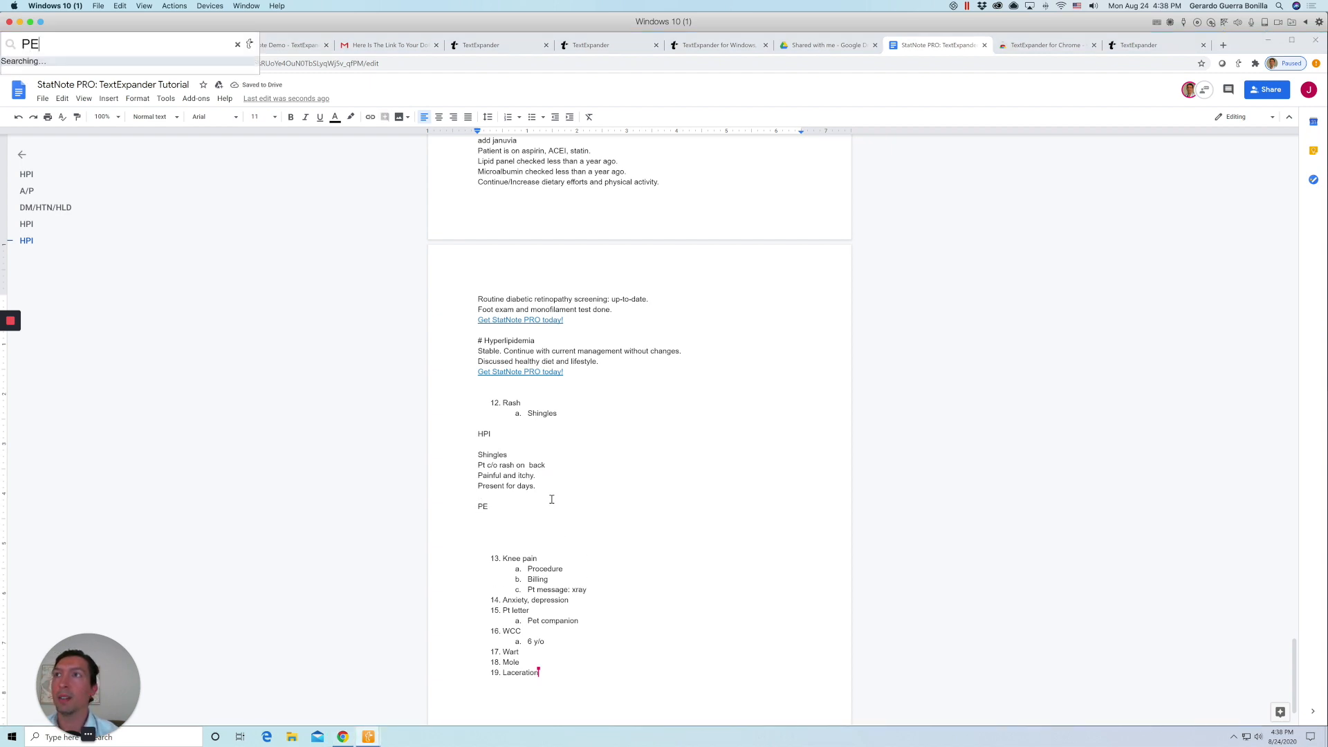
type(" AD XSHOR")
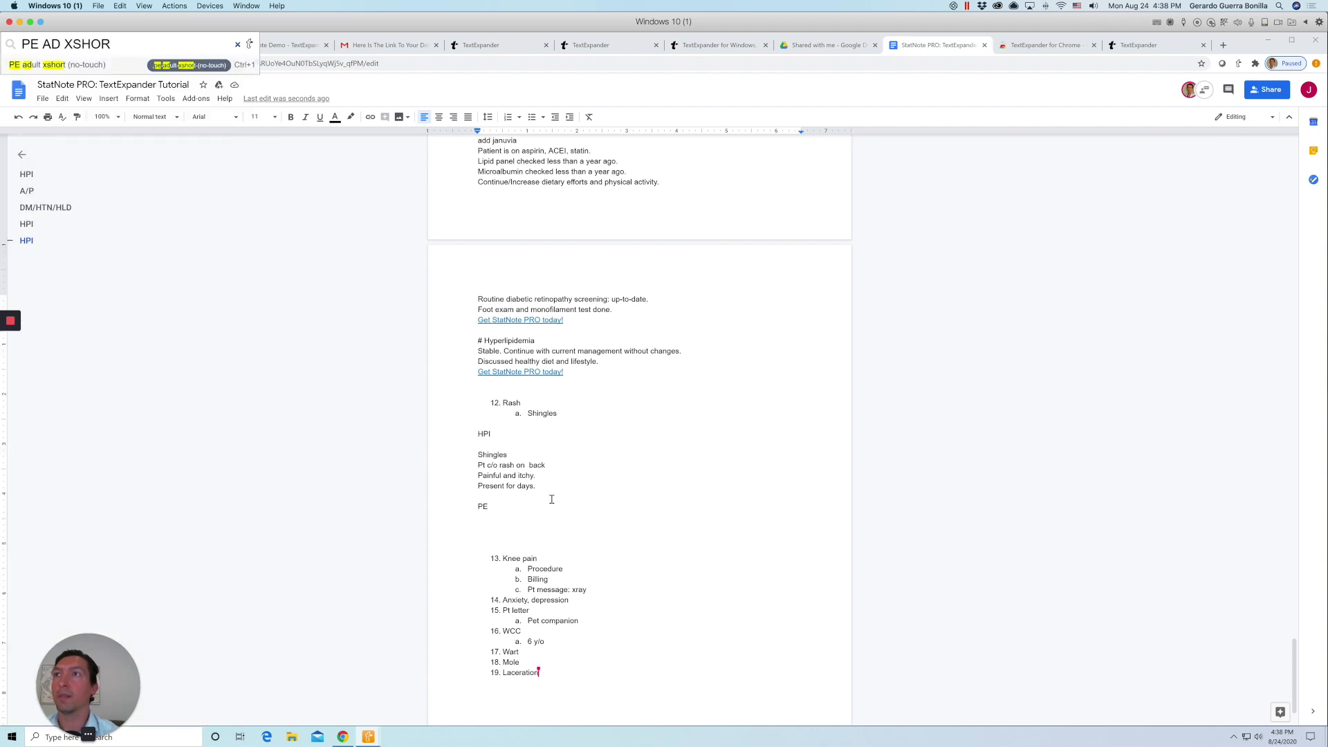
key("Return")
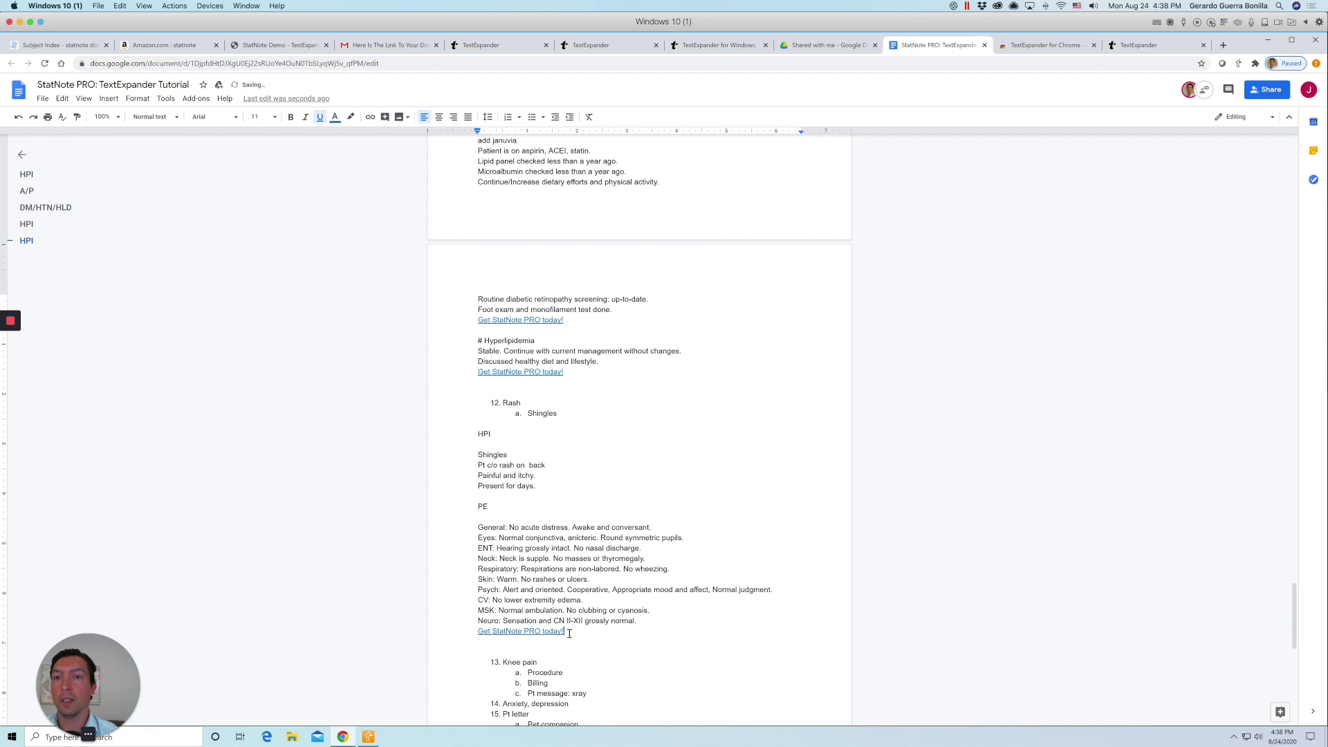
triple_click(477, 631)
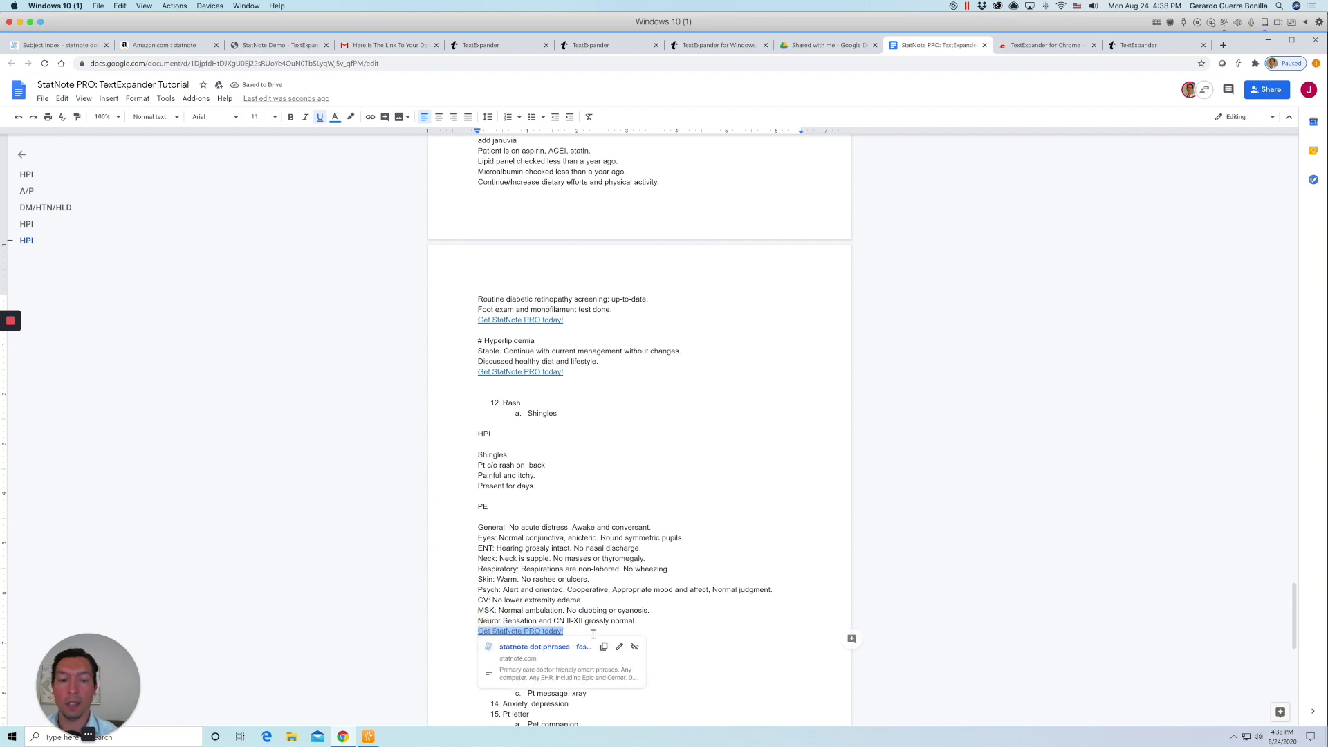
key("Delete")
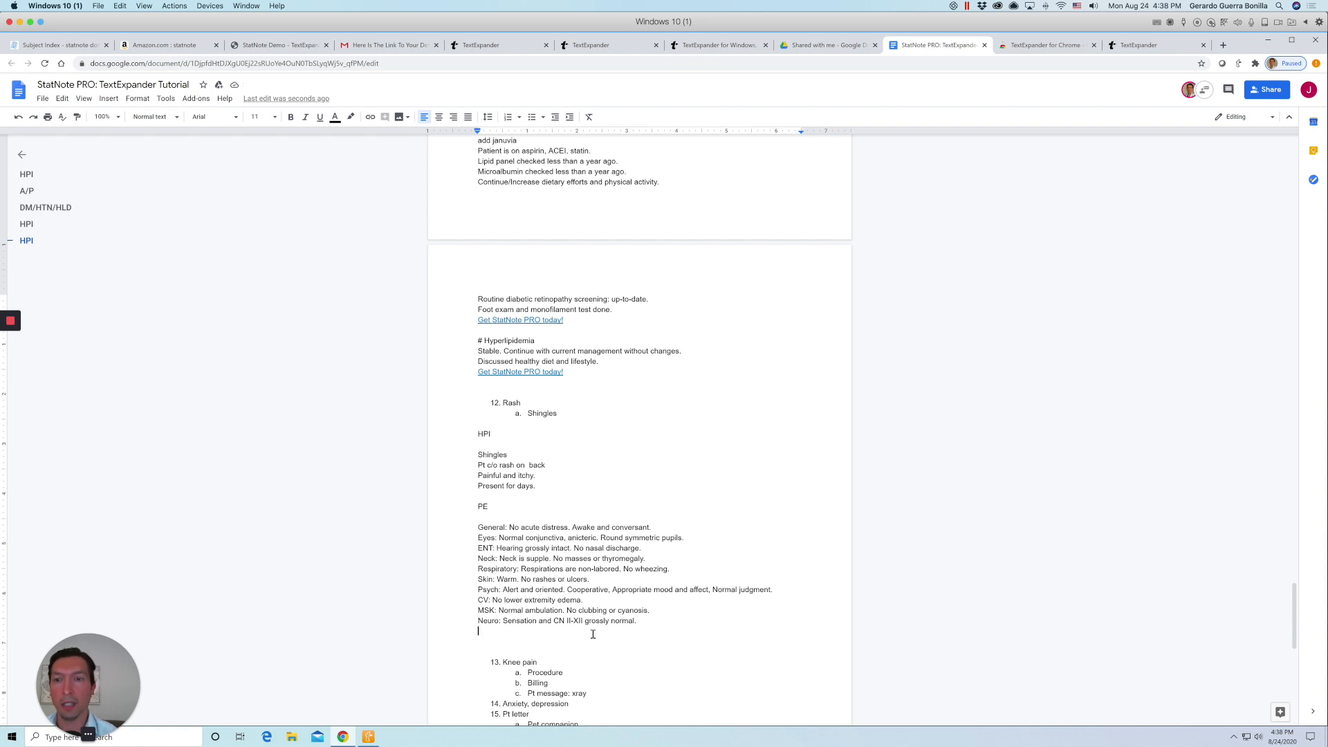
Replace the Skin findings in the rash note's exam with the "PE Herpes zoster" snippet, setting the location to "left back".
left_click_drag(498, 579, 609, 580)
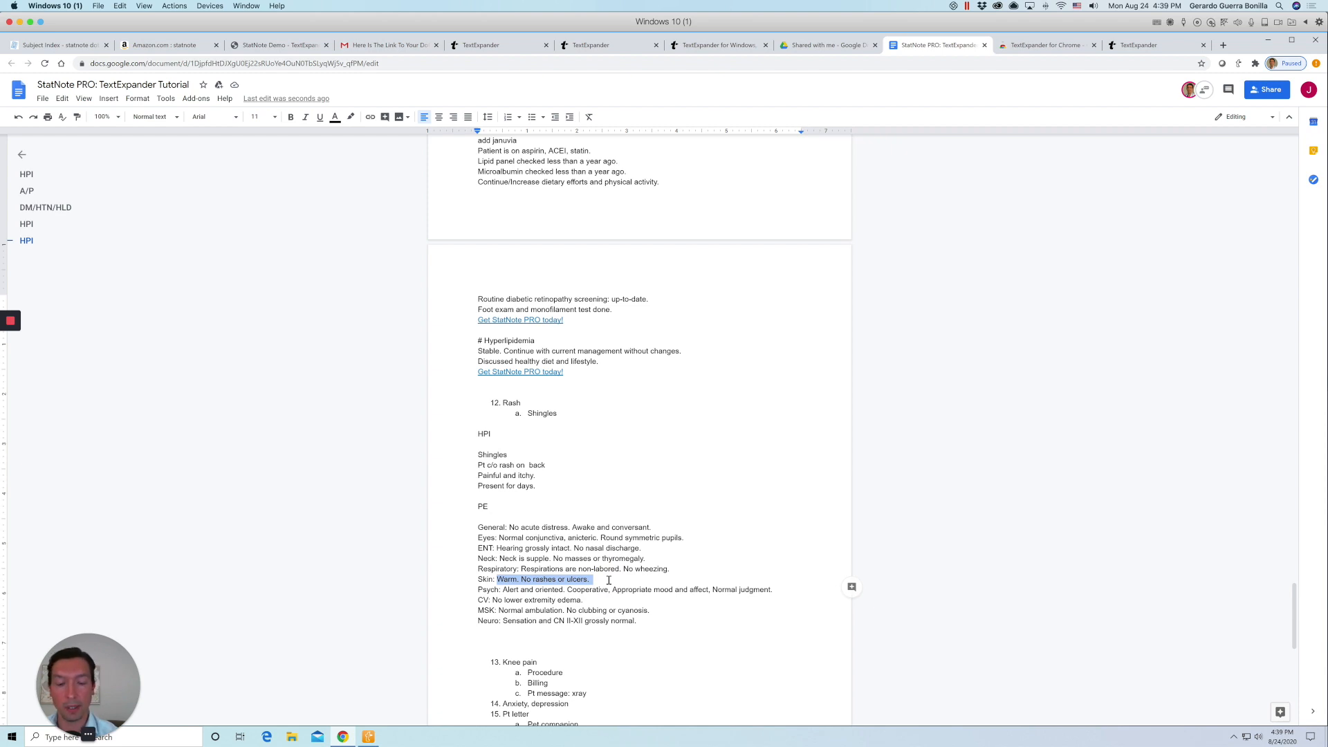
key("ctrl+alt+space")
type("PE SHINGLES")
key("Return")
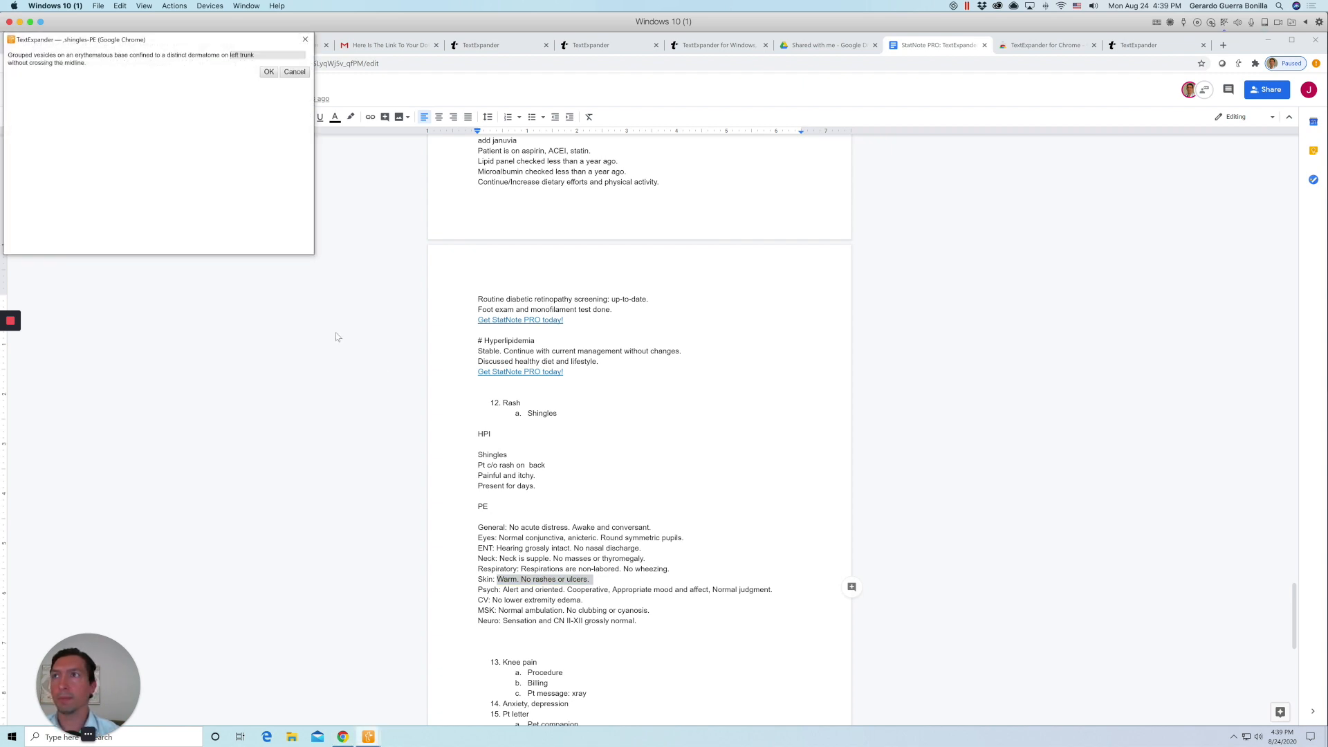
left_click(249, 54)
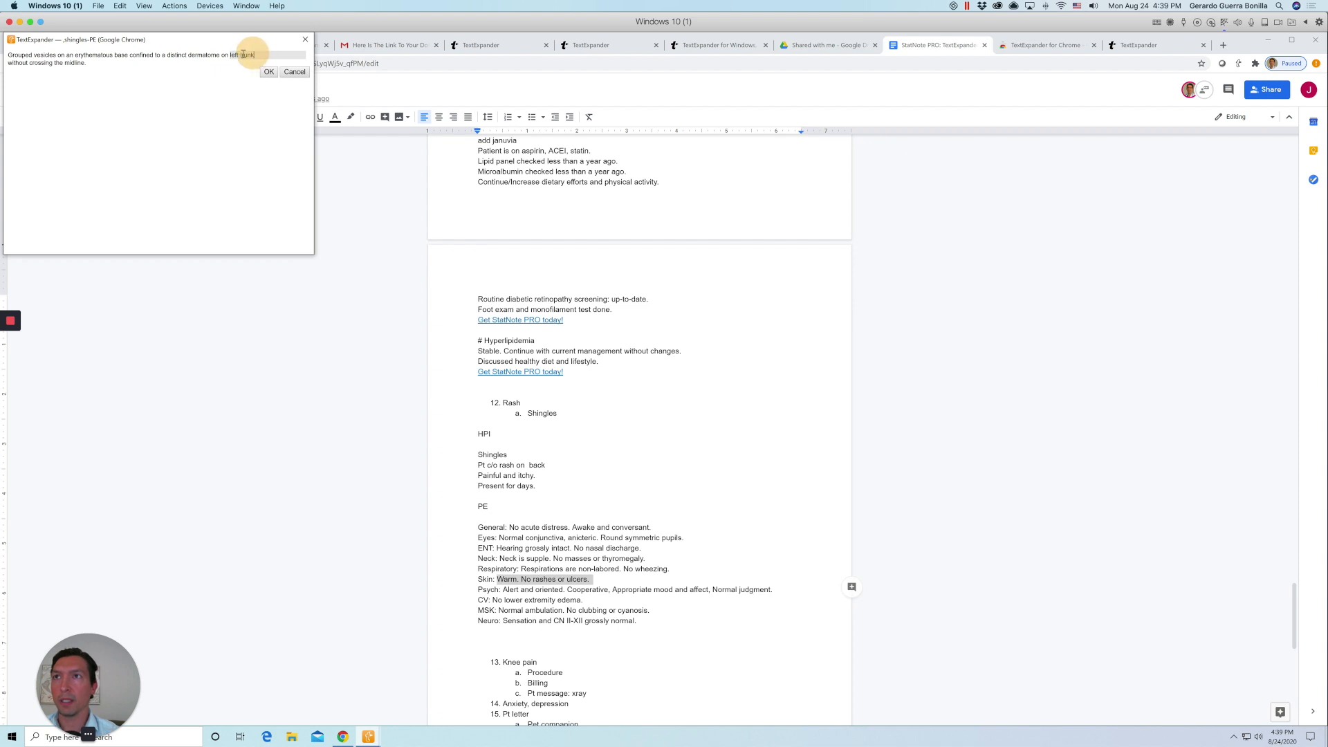
double_click(243, 54)
type("BAC")
type("bac")
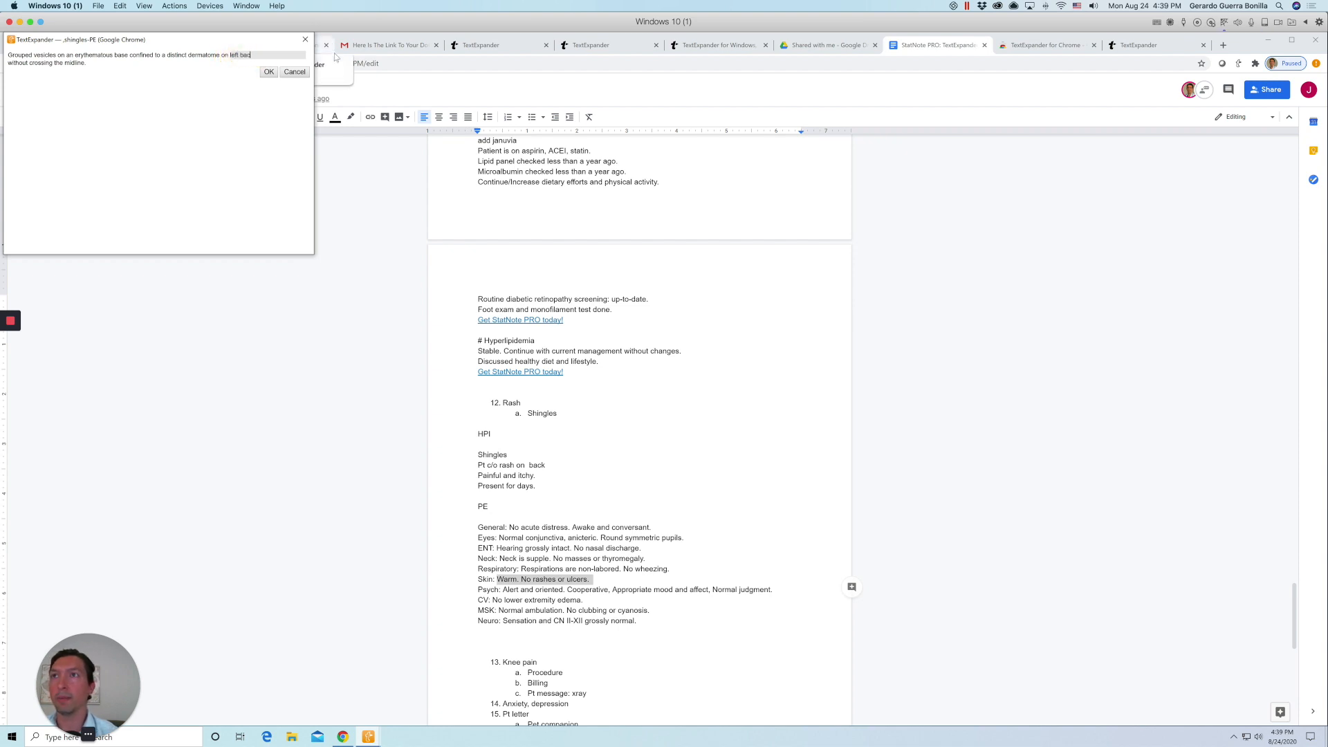
key("Return")
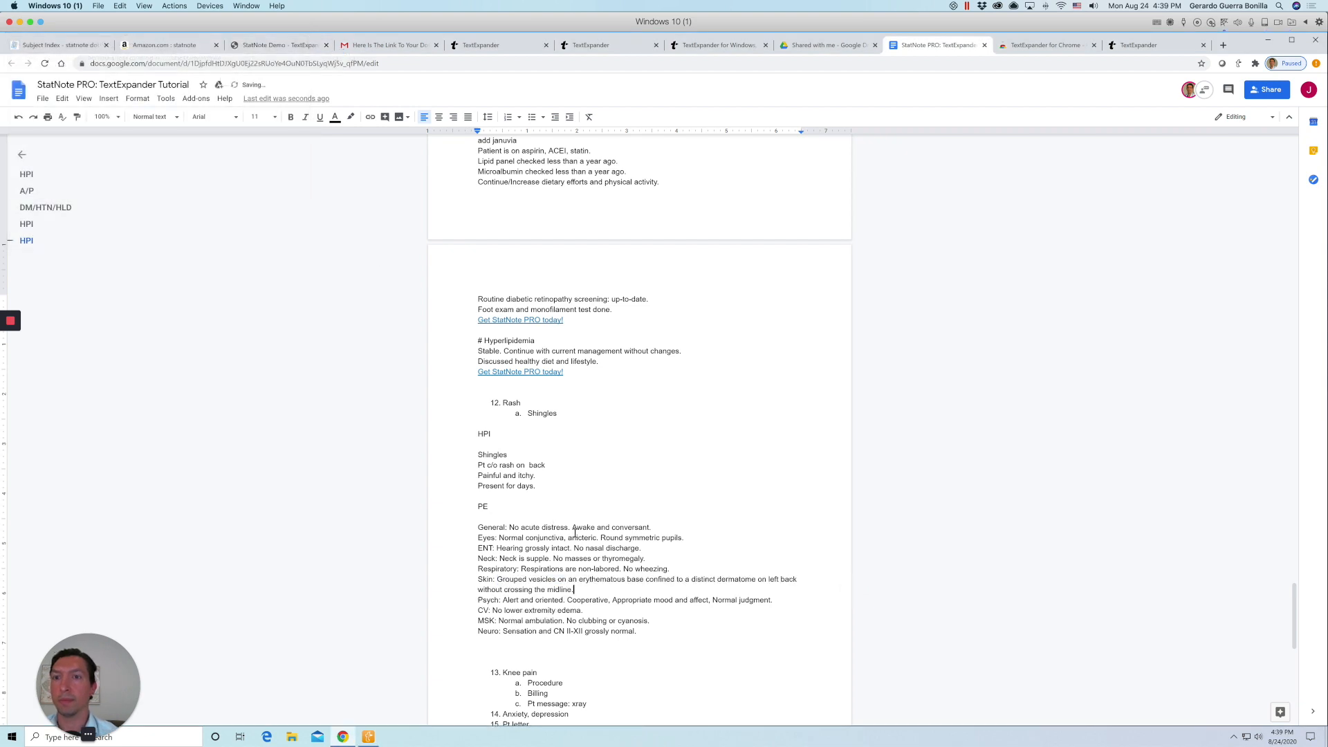
Add an "A/P" heading below the rash note's physical exam, with blank lines beneath it.
scroll(670, 631, "down", 1)
left_click(543, 602)
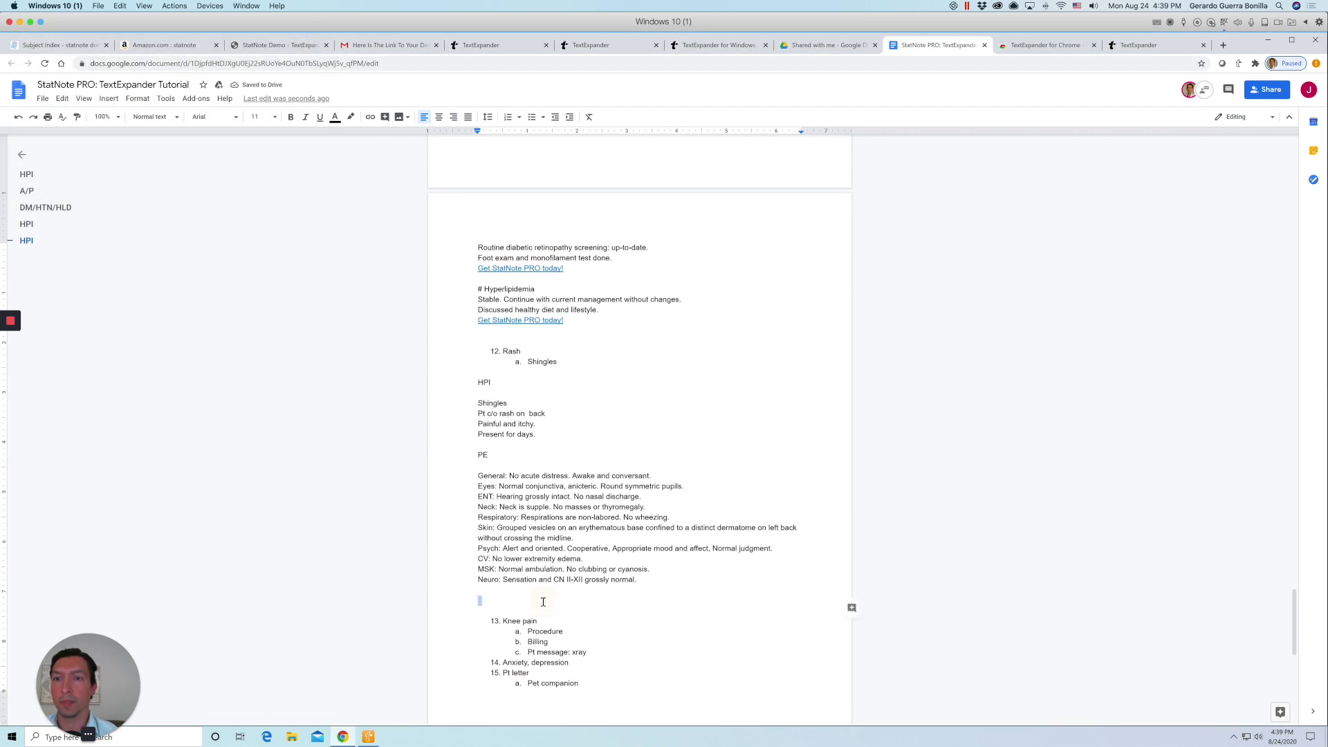
type("A/P")
key("Return")
key("Return")
Search snippets for "SHINGLES #" and insert "# Herpes zoster" below the rash note's A/P heading.
key("ctrl+alt+space")
type("SHIGLES #")
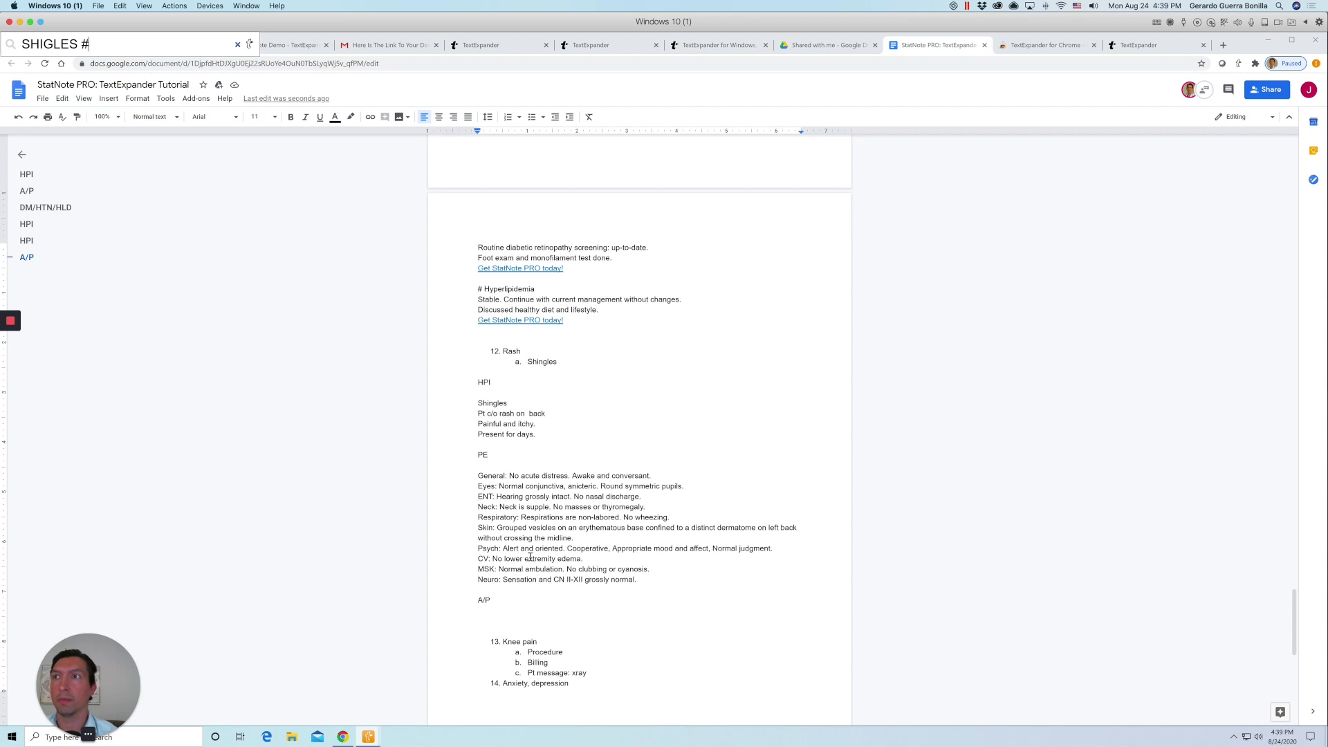
key("BackSpace")
key("BackSpace")
key("BackSpace")
key("BackSpace")
key("BackSpace")
key("BackSpace")
type("NGLES #")
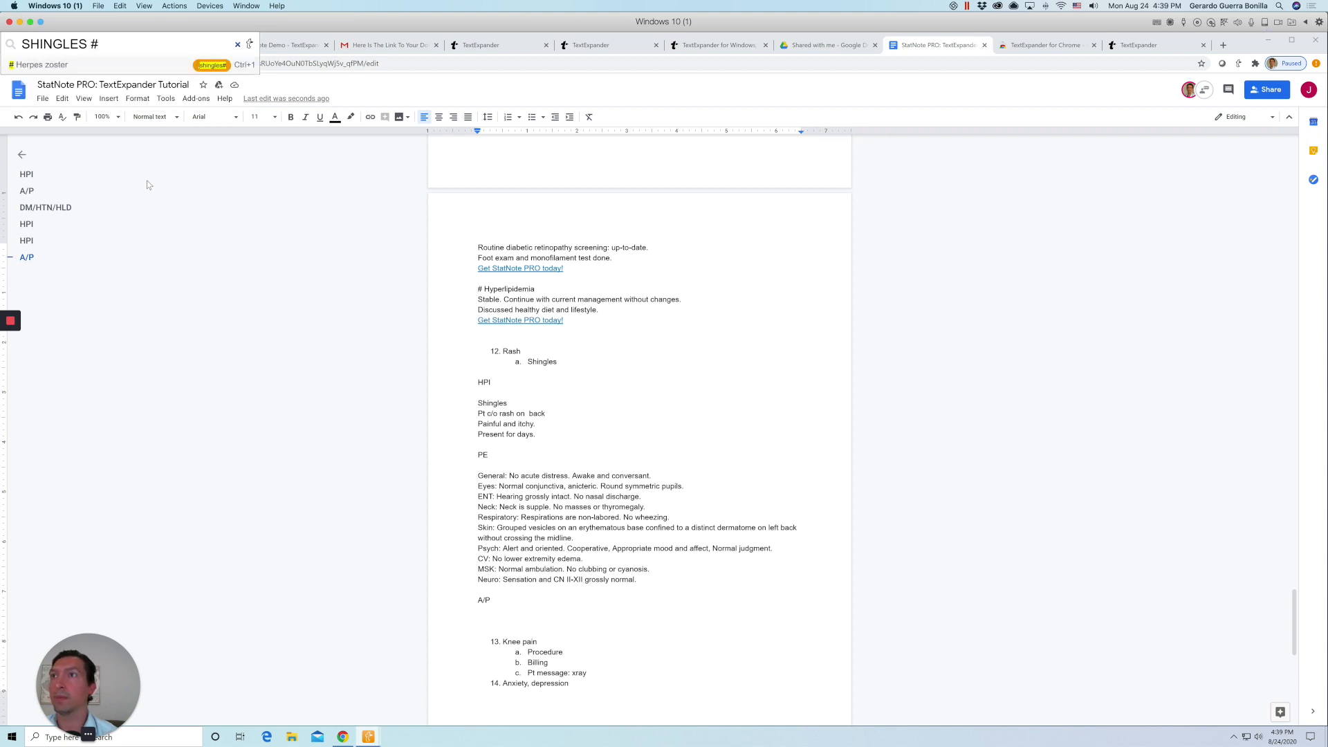
key("Return")
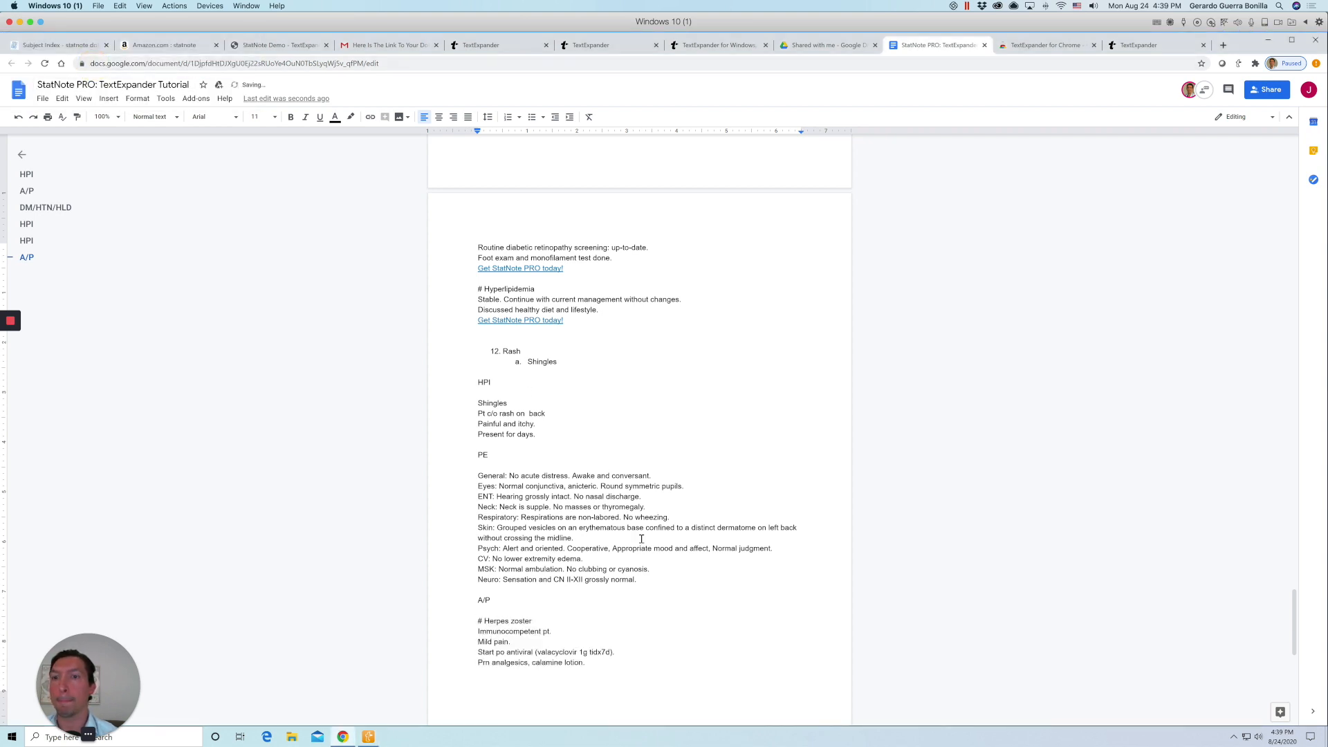
Add an "HPI" heading below the "Pt message: xray" item of the Knee pain outline, with blank lines around it.
scroll(677, 624, "down", 2)
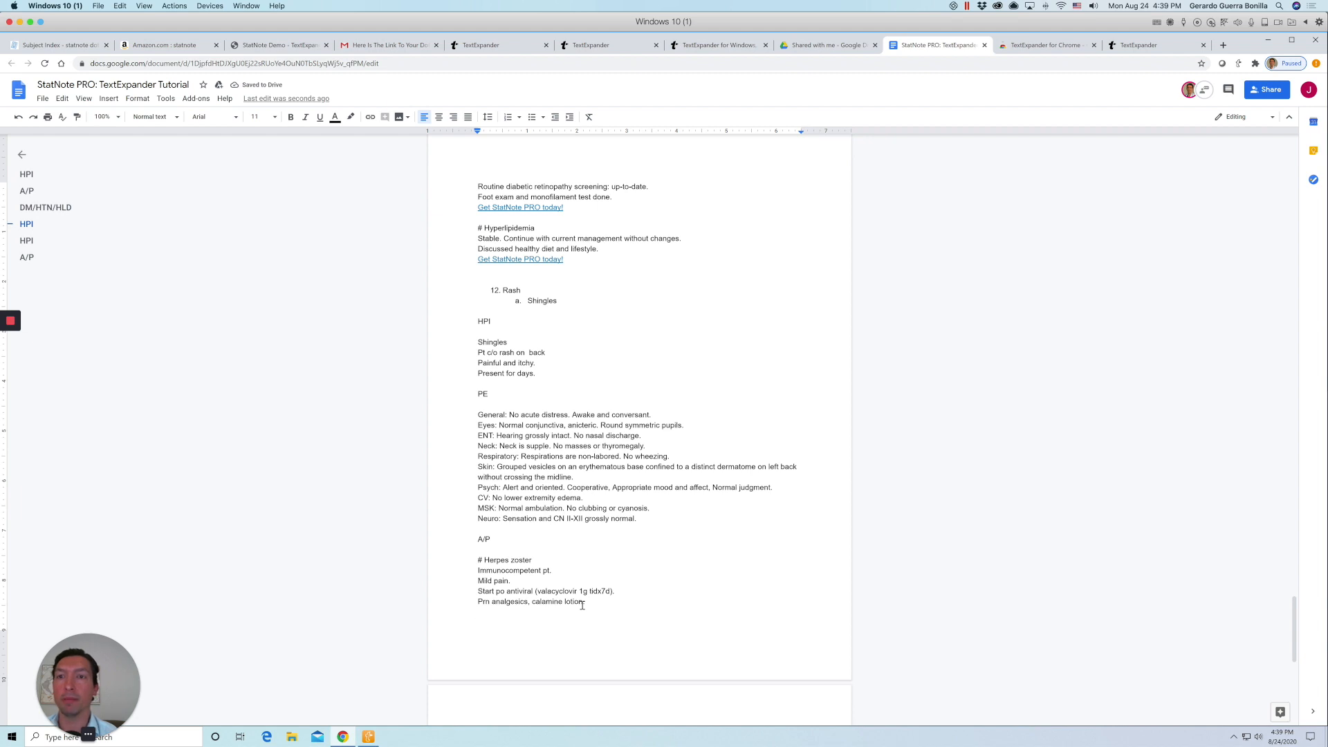
scroll(583, 606, "down", 6)
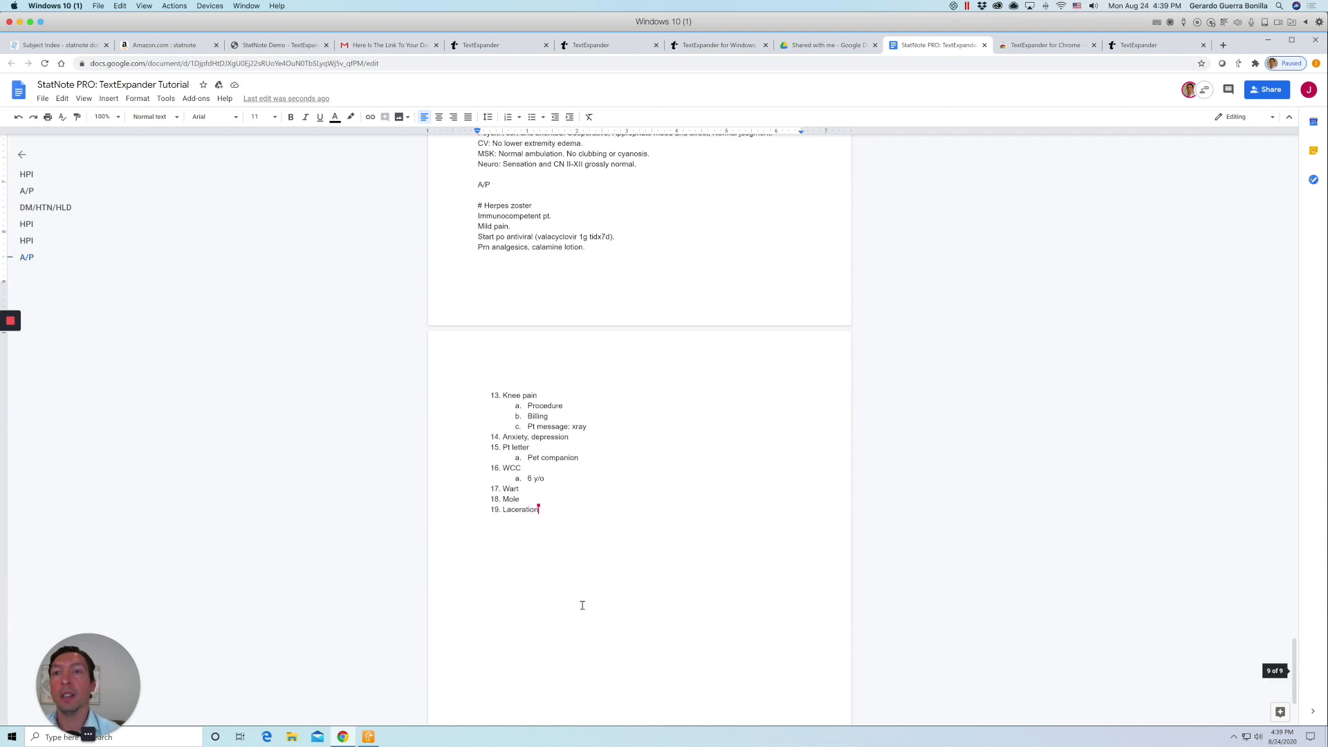
left_click(604, 419)
key("Return")
key("Return")
key("Return")
key("Return")
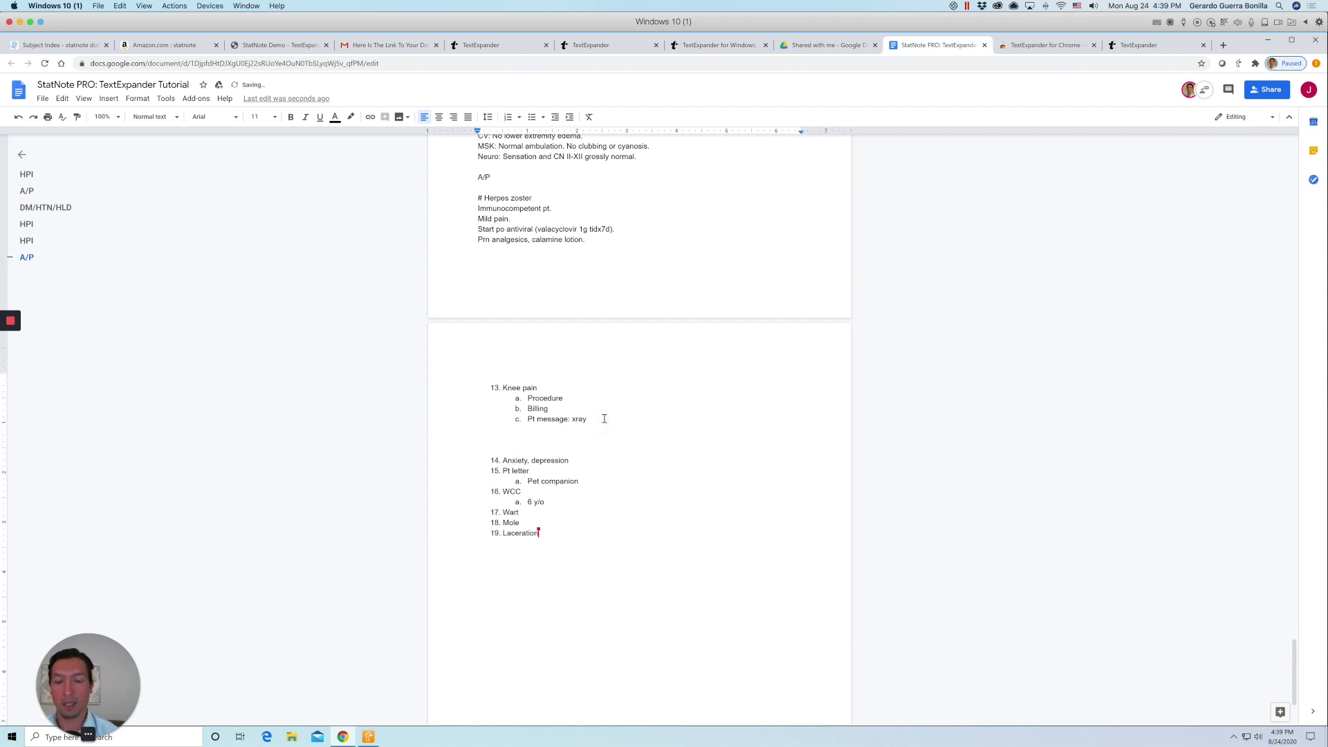
type("hpi")
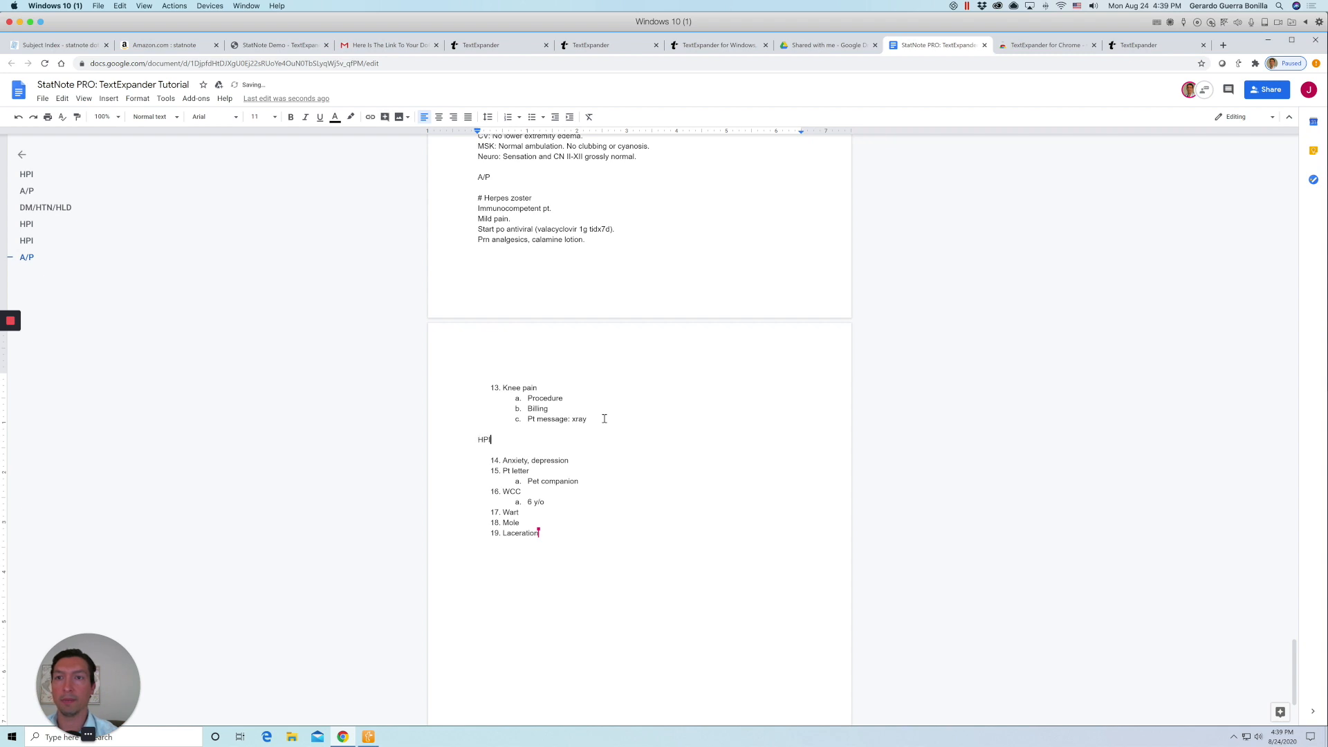
type(".kn")
key("BackSpace")
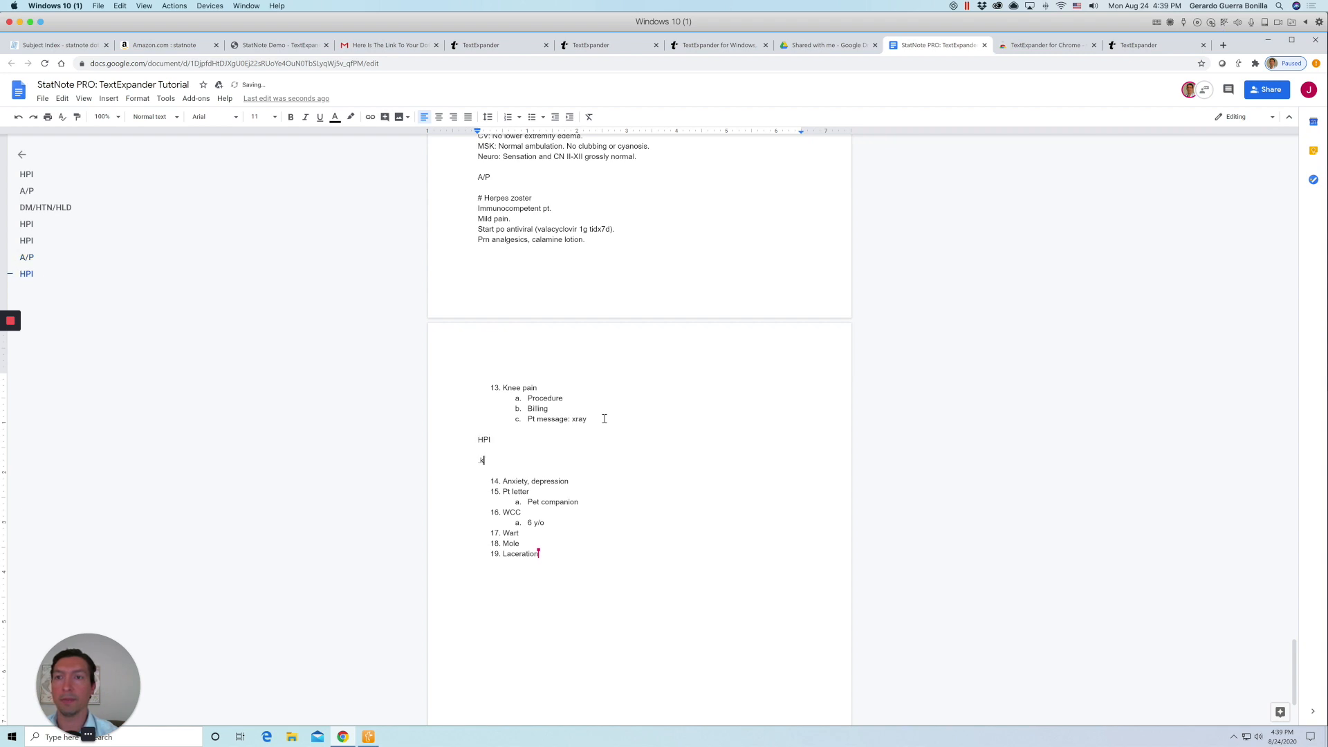
key("BackSpace")
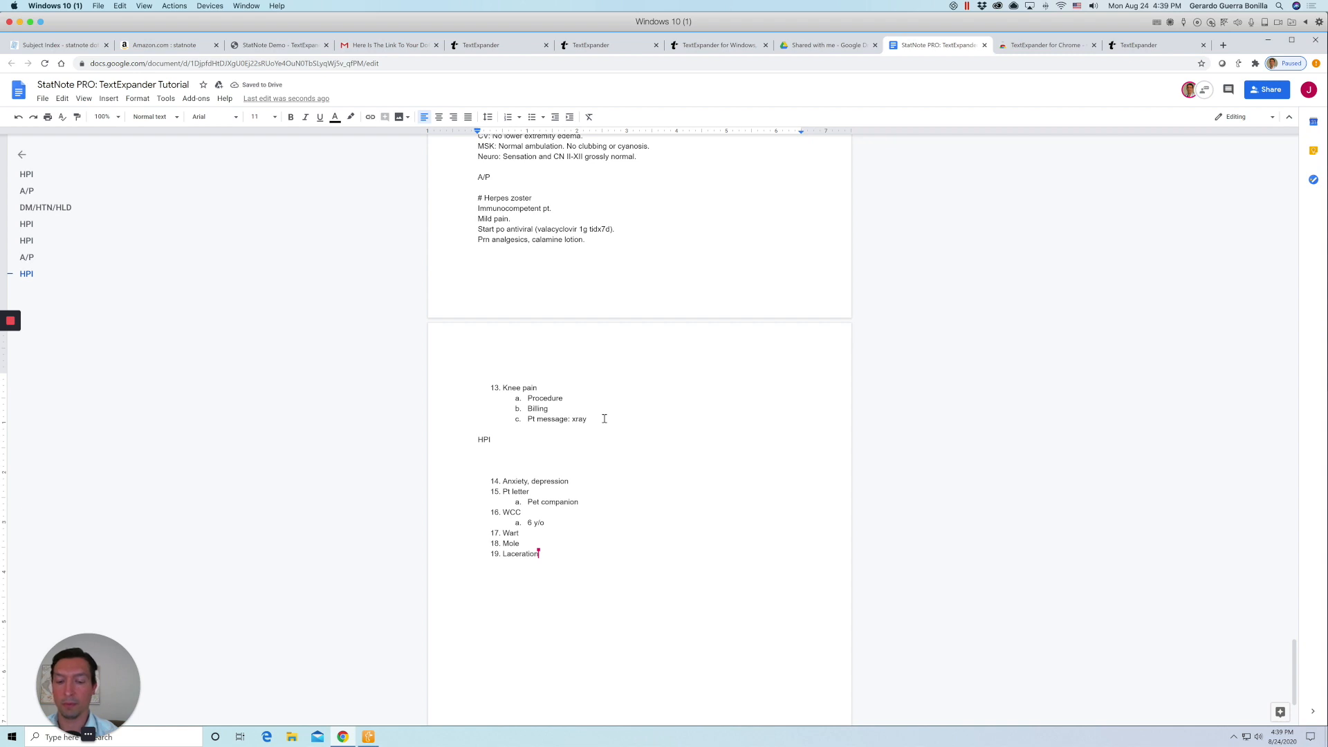
Search snippets for "knee oa" and check the abbreviation and preview of the "Knee osteoarthritis" snippet.
key("ctrl+shift+space")
type("knee oa")
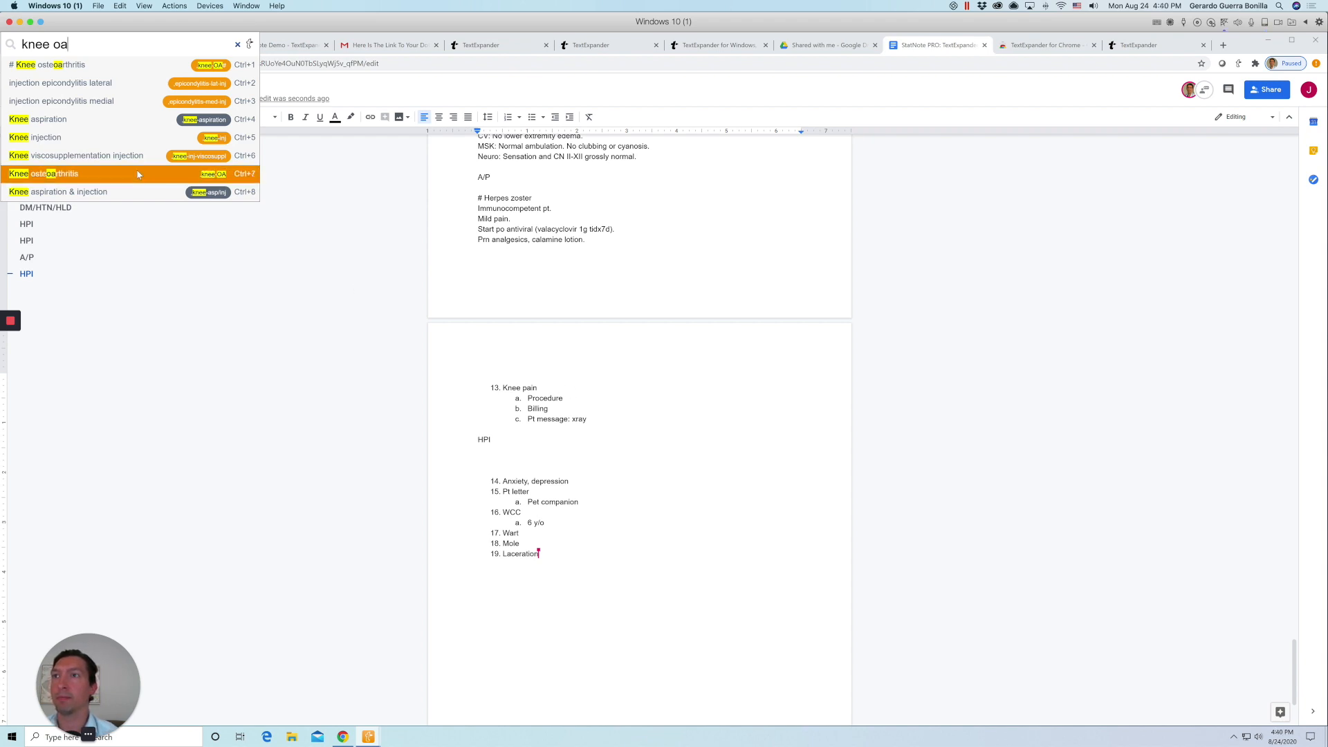
mouse_move(138, 174)
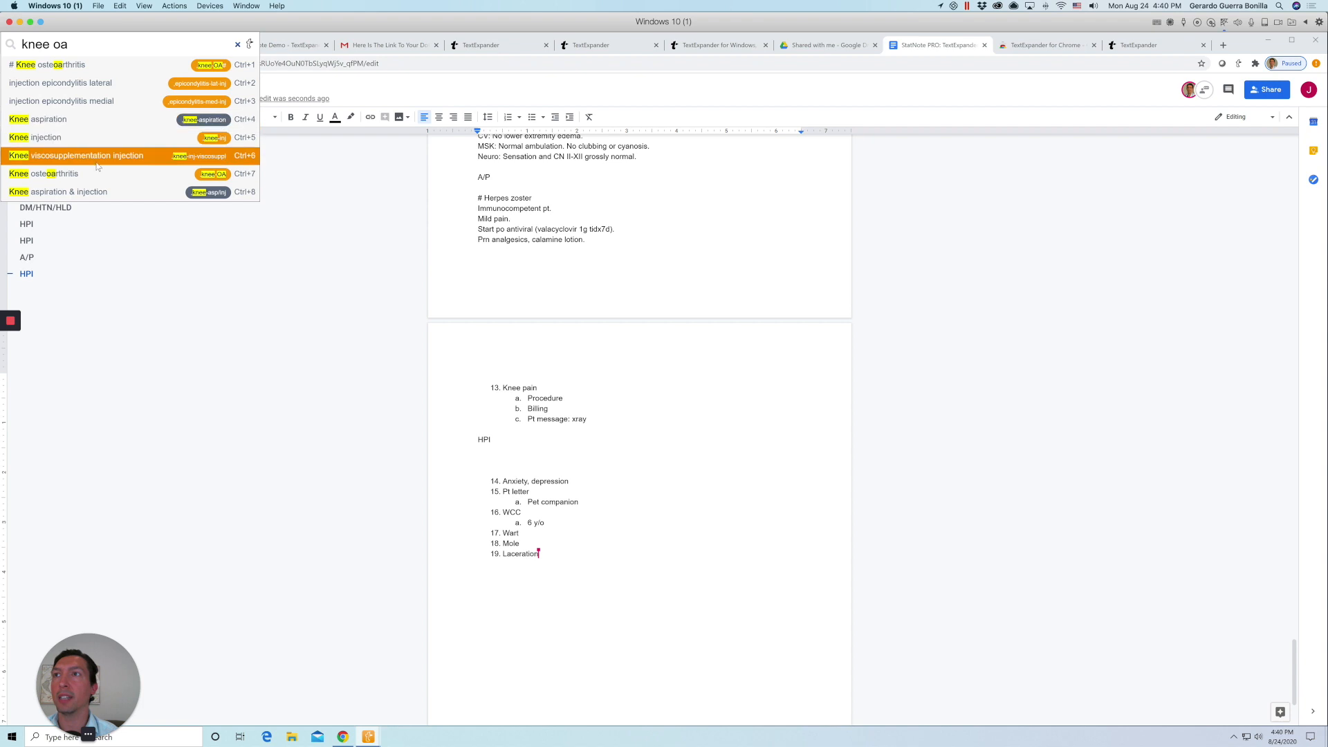
mouse_move(208, 181)
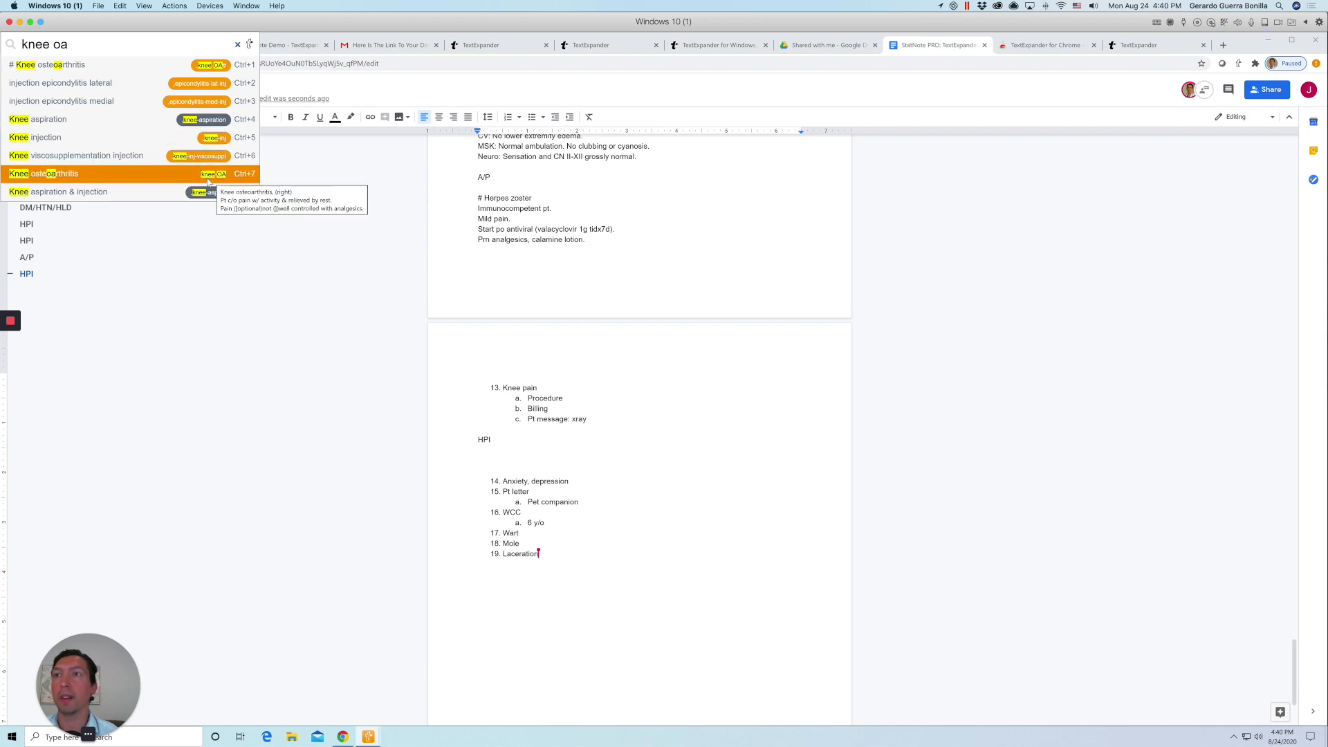
Expand the ",knee-OA" snippet below the knee HPI heading, including the optional "not" before "well controlled with analgesics".
left_click(502, 455)
type(",kne")
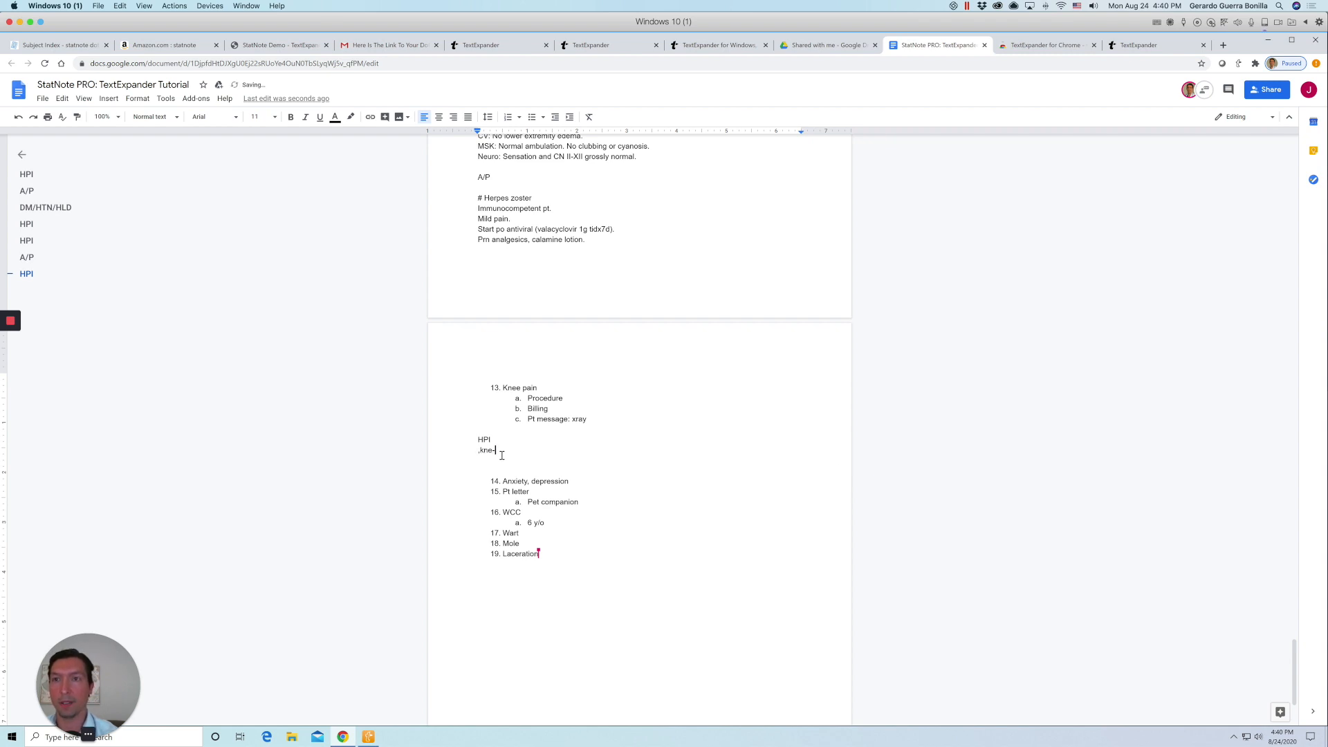
type("-0A")
key("BackSpace")
key("BackSpace")
key("BackSpace")
key("BackSpace")
key("BackSpace")
type(",knee-OA")
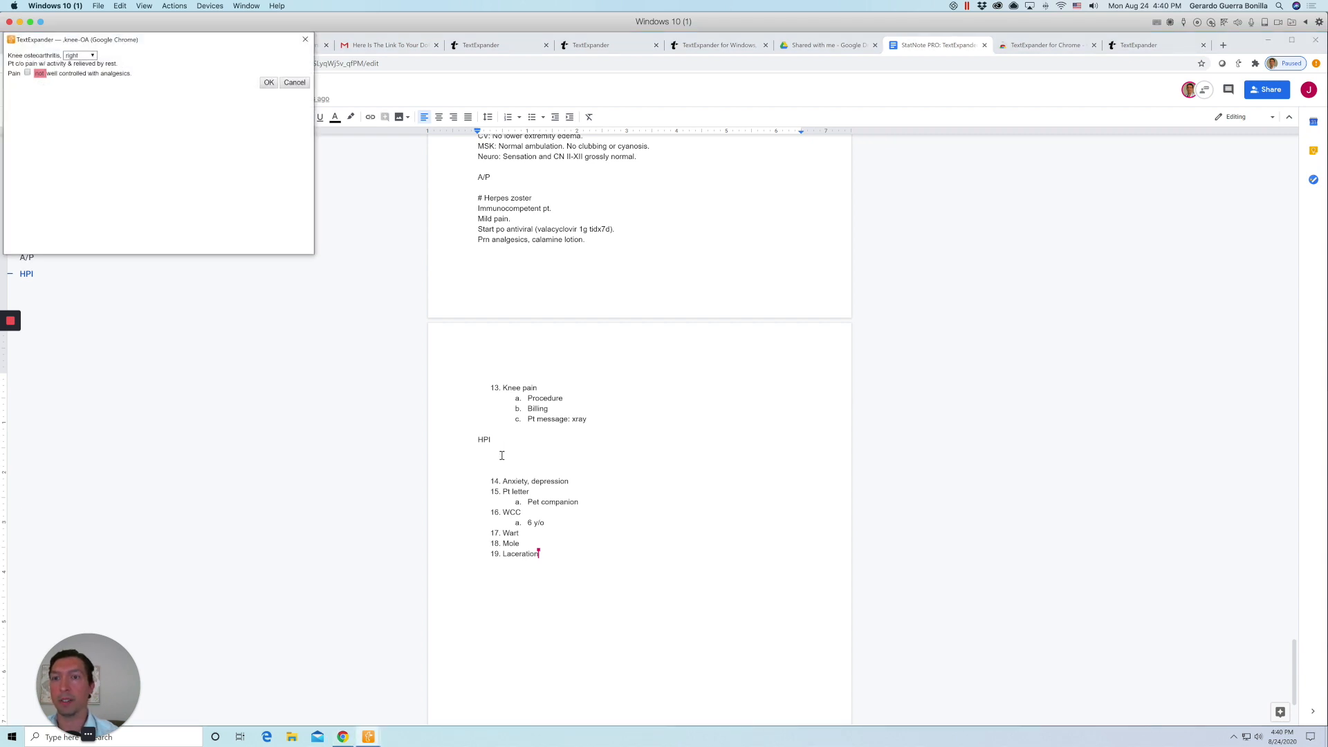
left_click(27, 73)
left_click(271, 82)
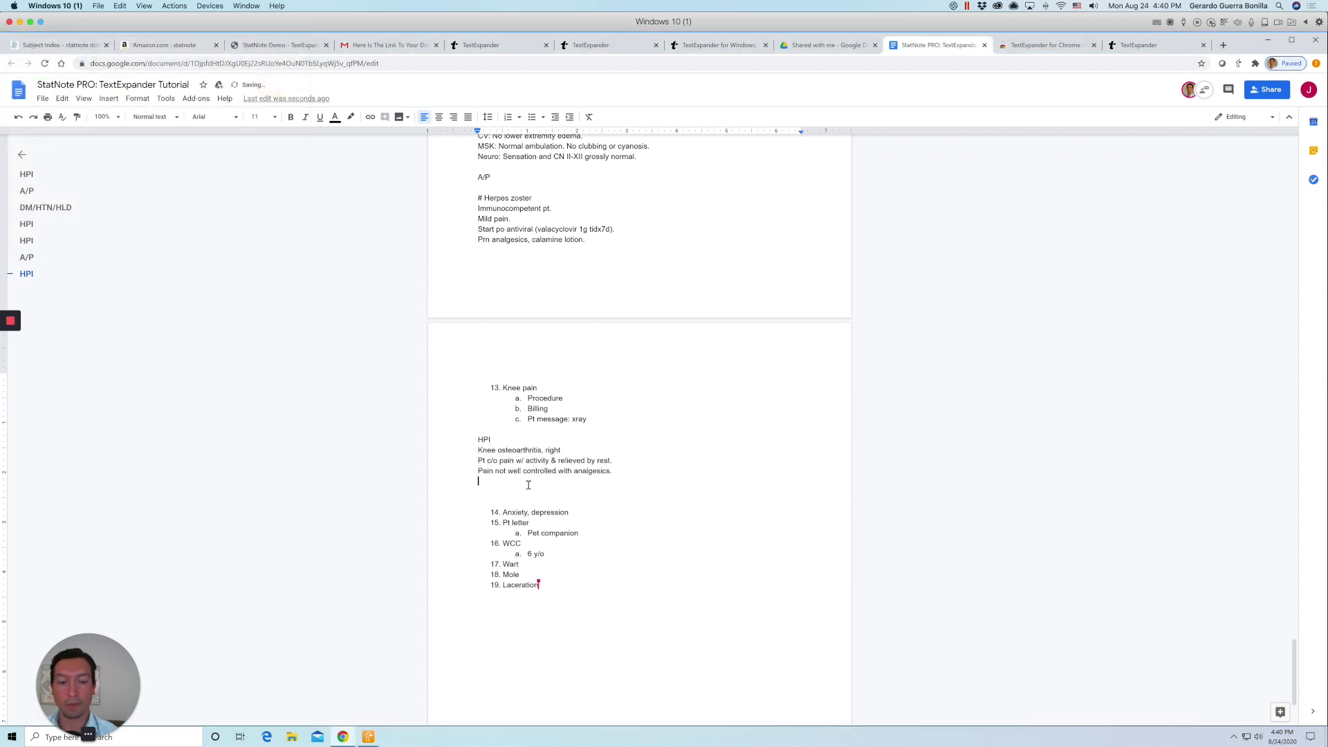
Add a "PE" heading below the knee osteoarthritis HPI text.
key("Return")
type("Pe")
key("BackSpace")
key("BackSpace")
type("PE")
key("Return")
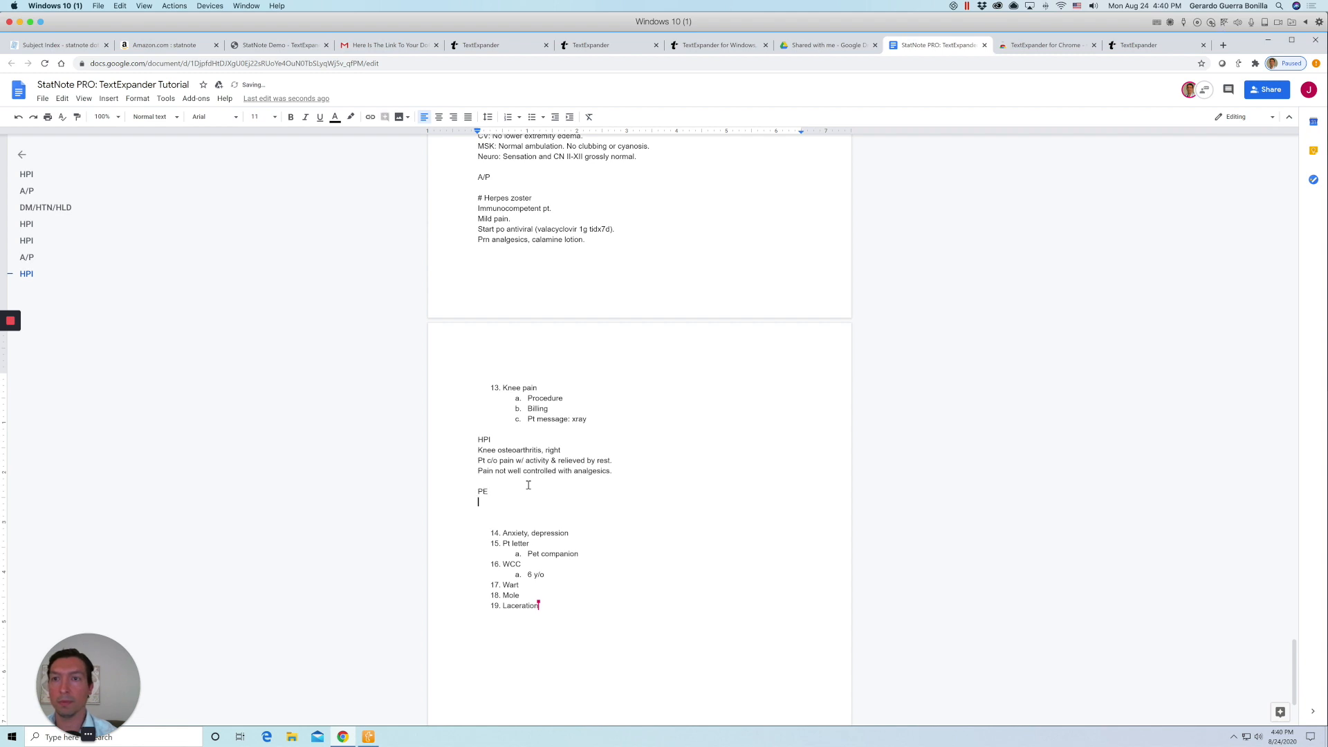
Insert the "PE knee" snippet below the PE heading for the right knee, excluding its optional block starting with "Not TTP".
key("BackSpace")
key("ctrl+shift+space")
type("pe ")
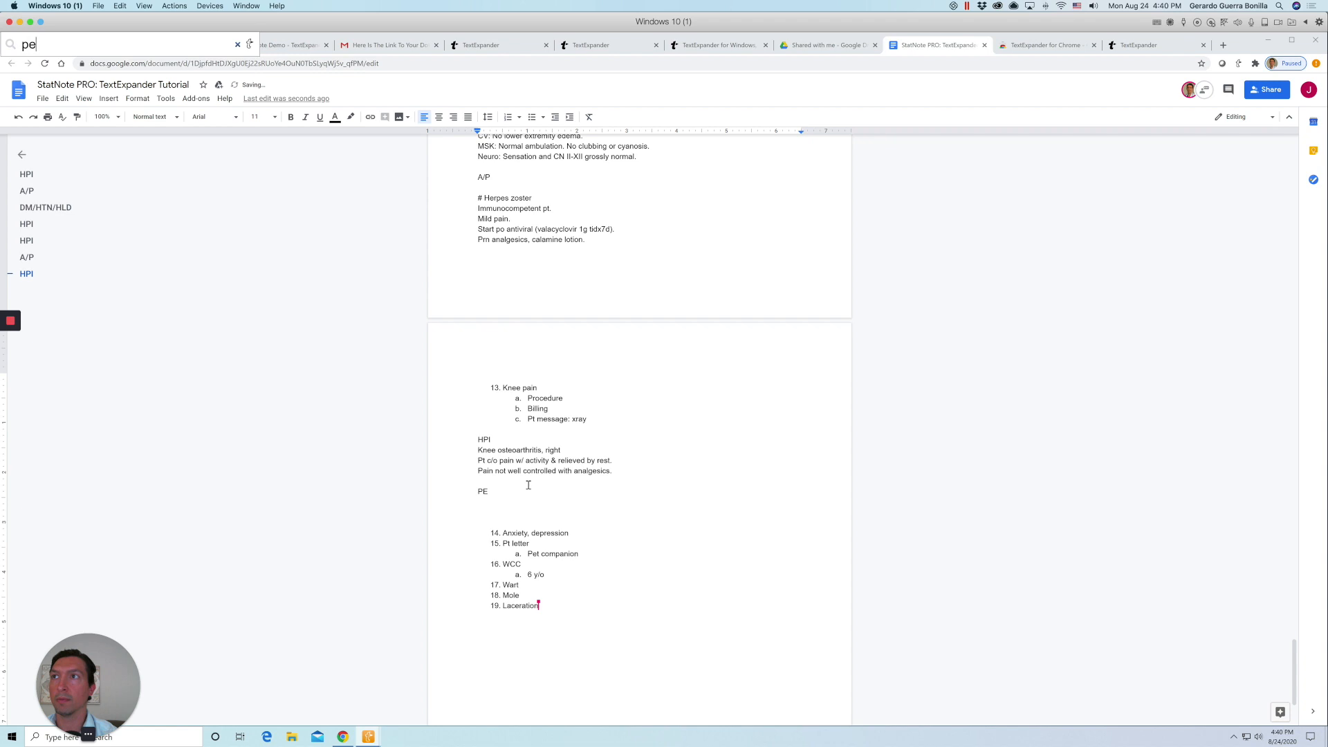
type("knee")
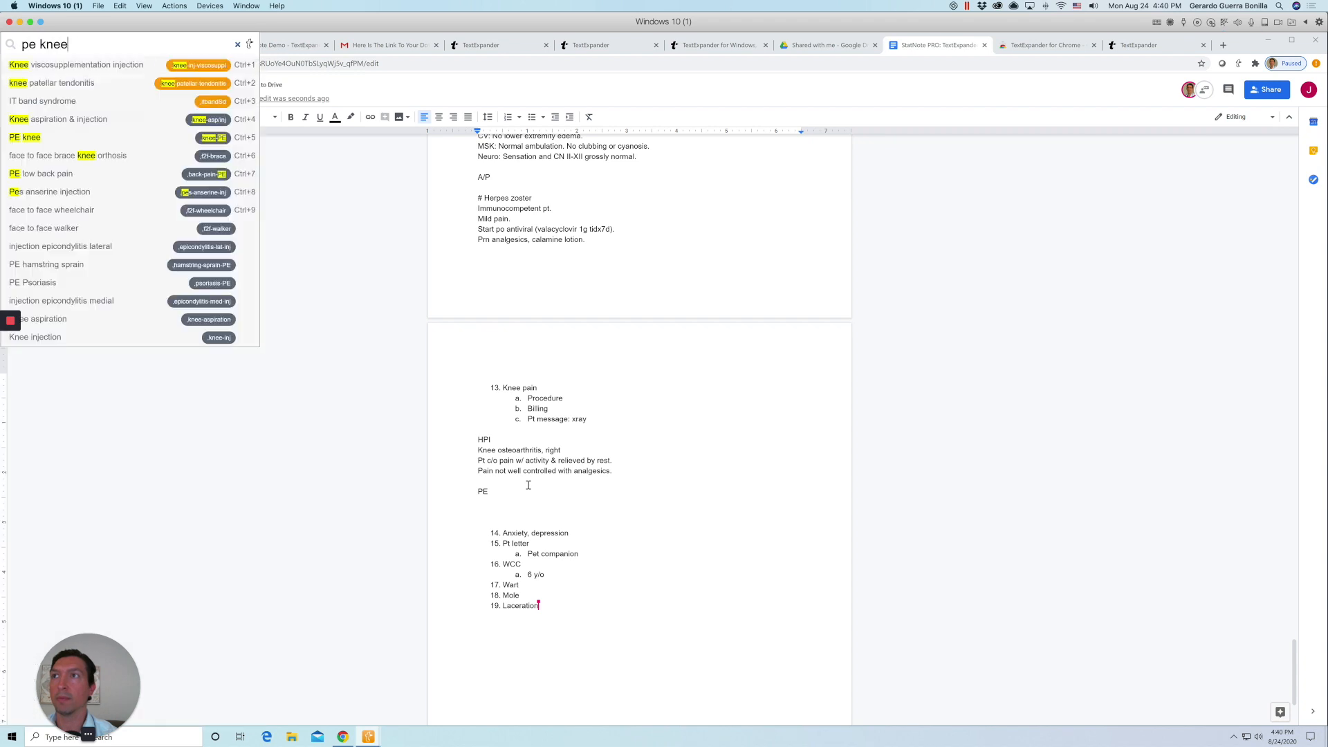
left_click(126, 139)
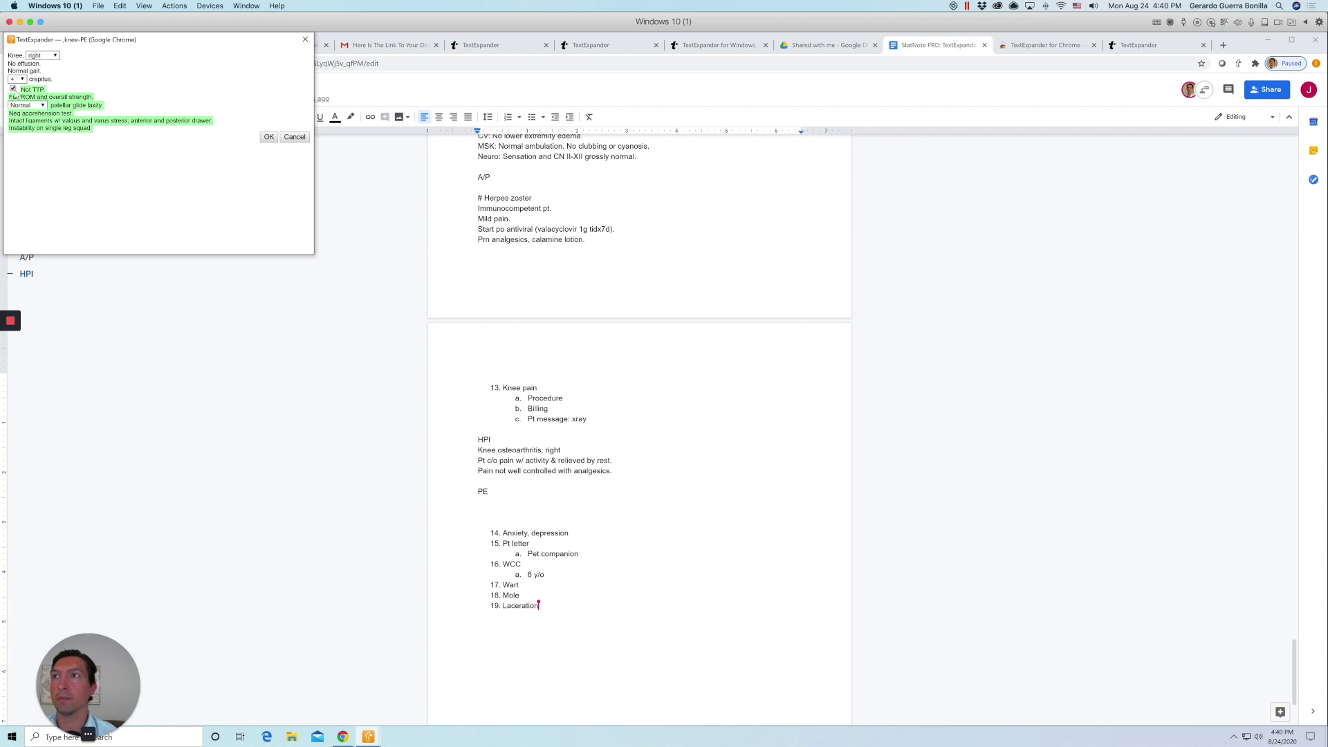
left_click(13, 89)
left_click(268, 137)
type("H")
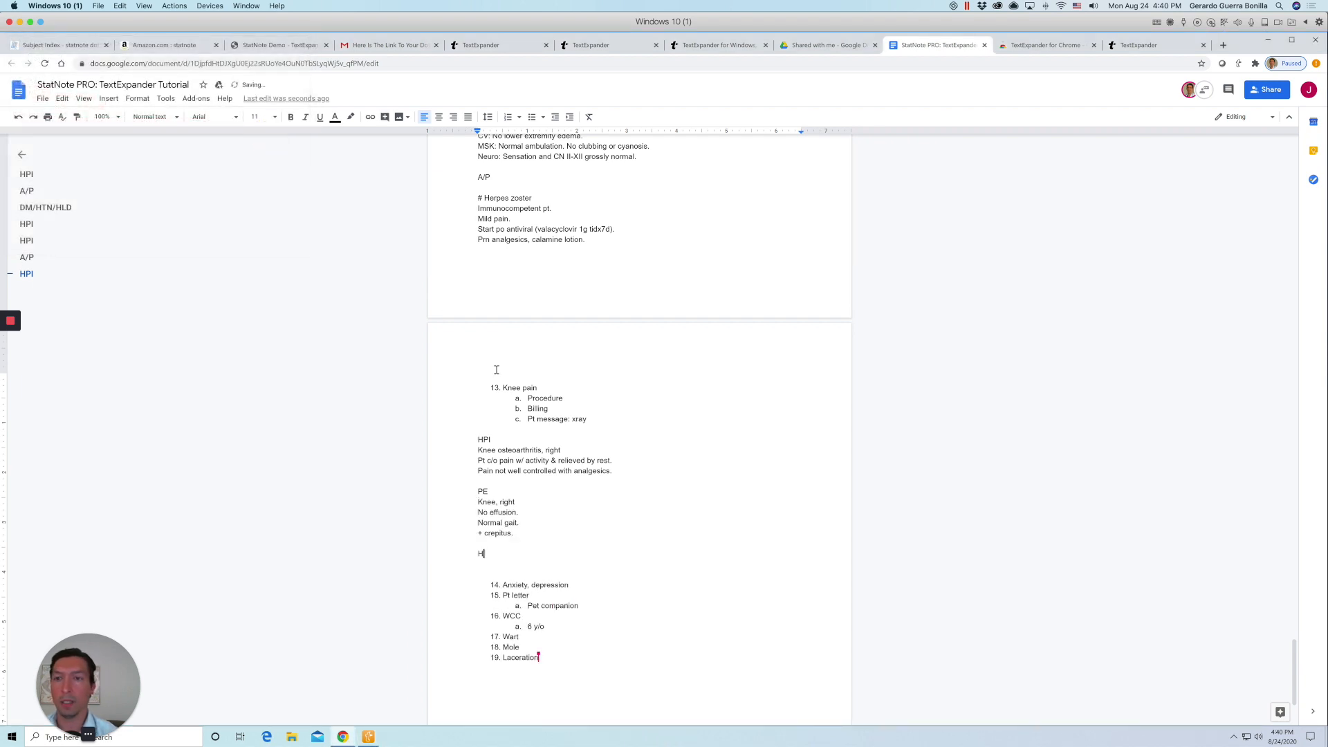
type("PI")
key("Return")
key("ctrl+alt+space")
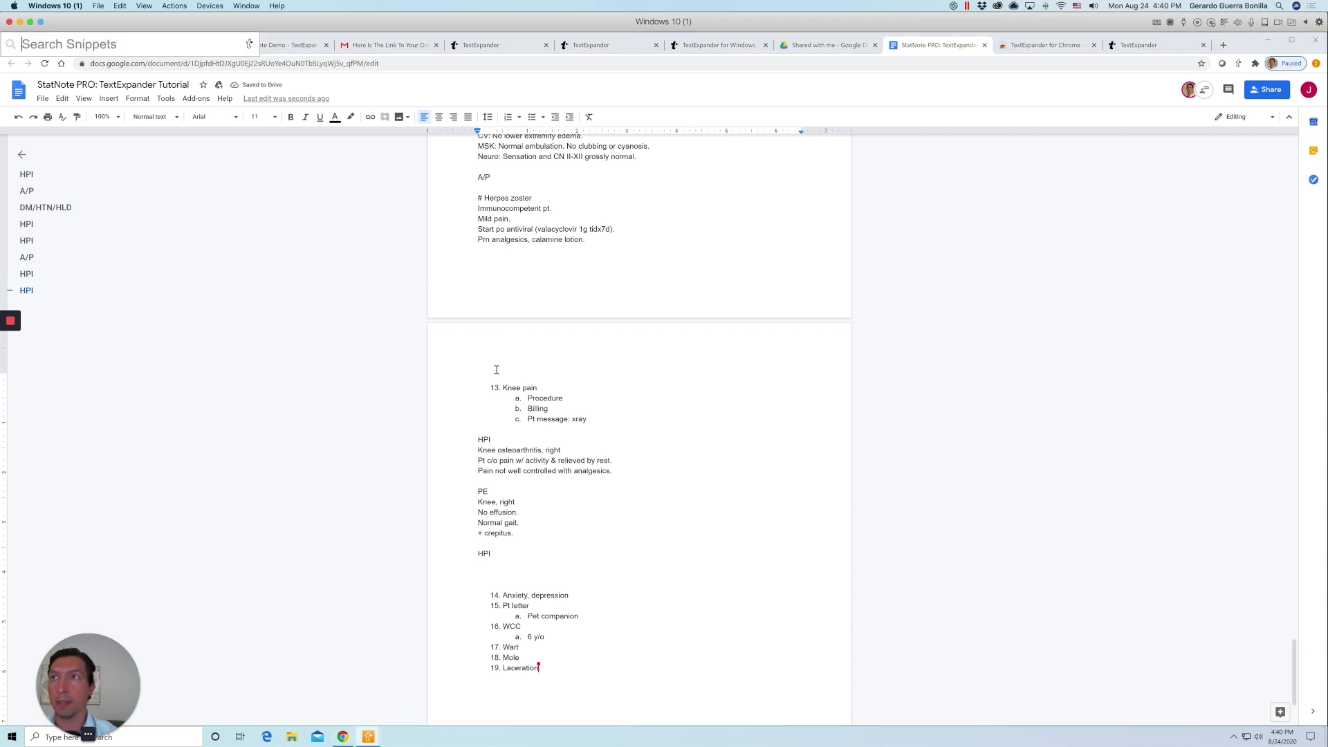
double_click(485, 554)
key("BackSpace")
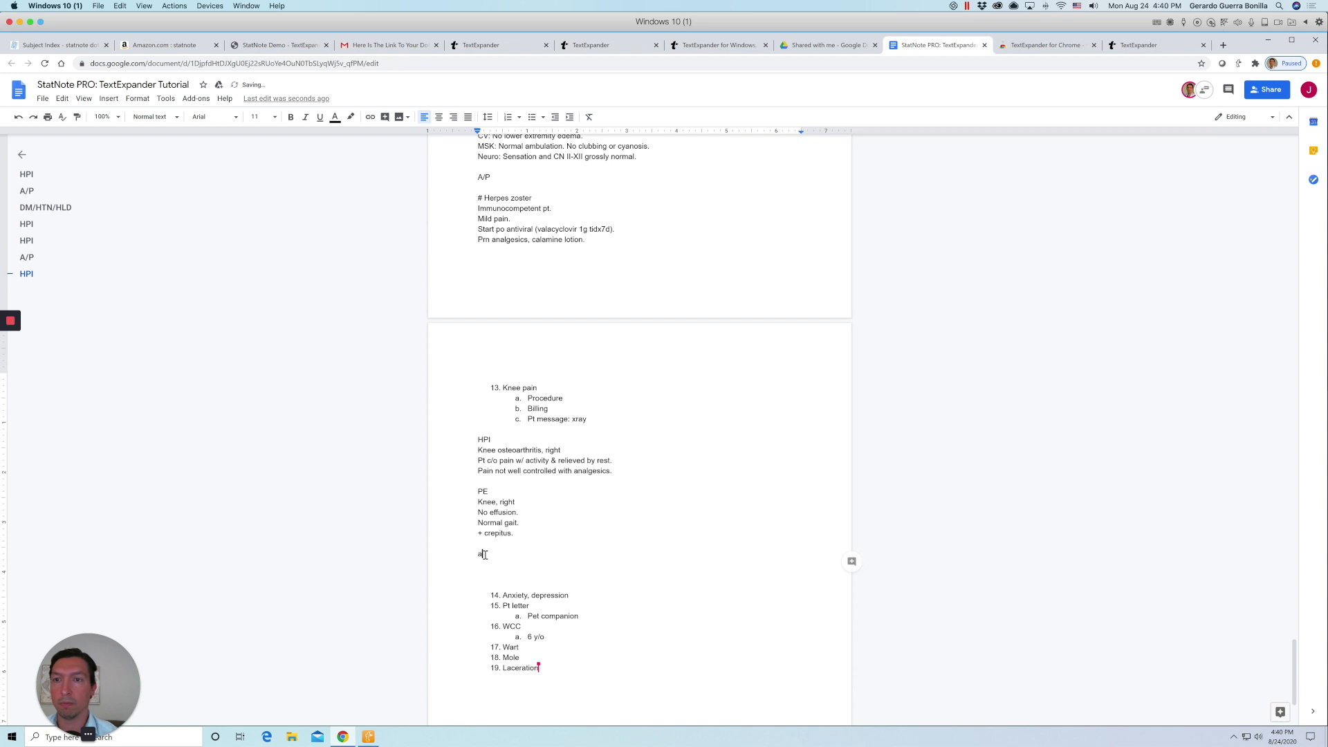
Add an "A/P" heading below the knee exam findings, with blank lines beneath it.
type("A/P")
key("Return")
key("Return")
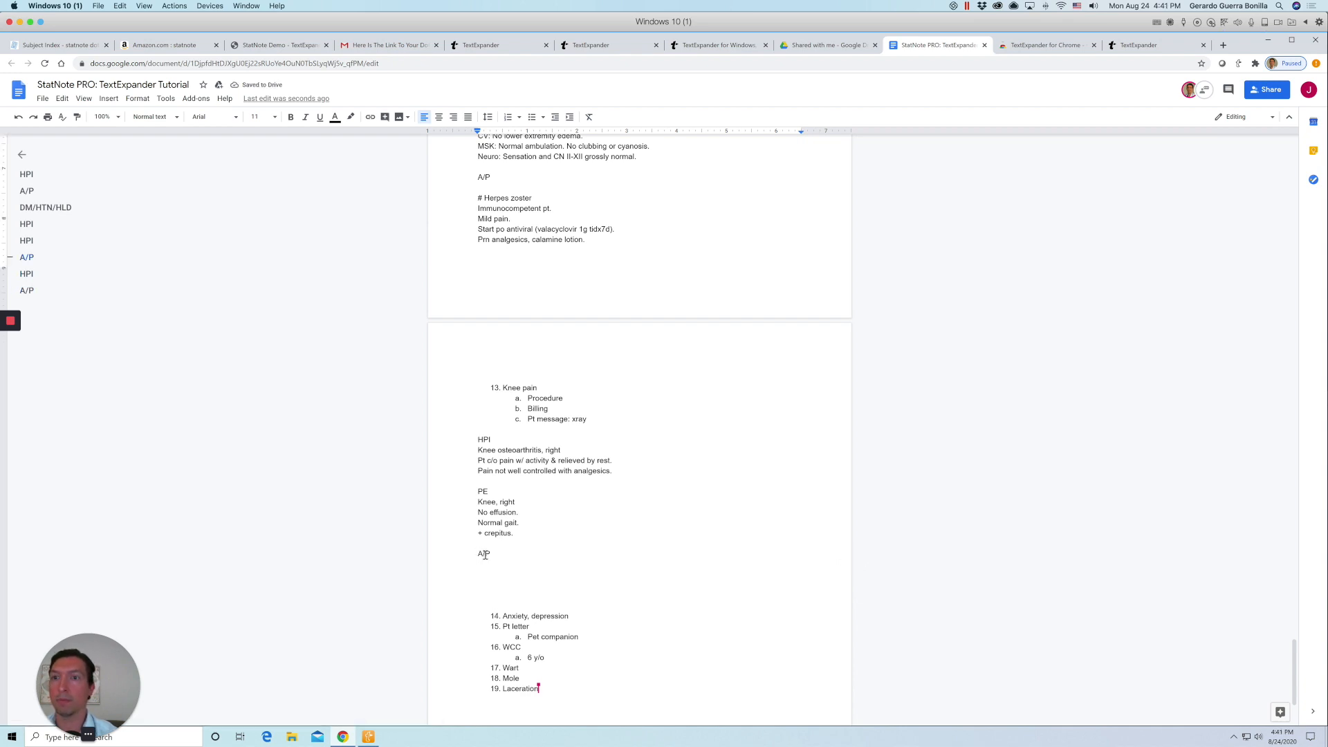
Insert the "# Knee osteoarthritis" snippet under A/P with the injection option "Treated with", and delete its "Get StatNote PRO today!" link.
left_click(509, 565)
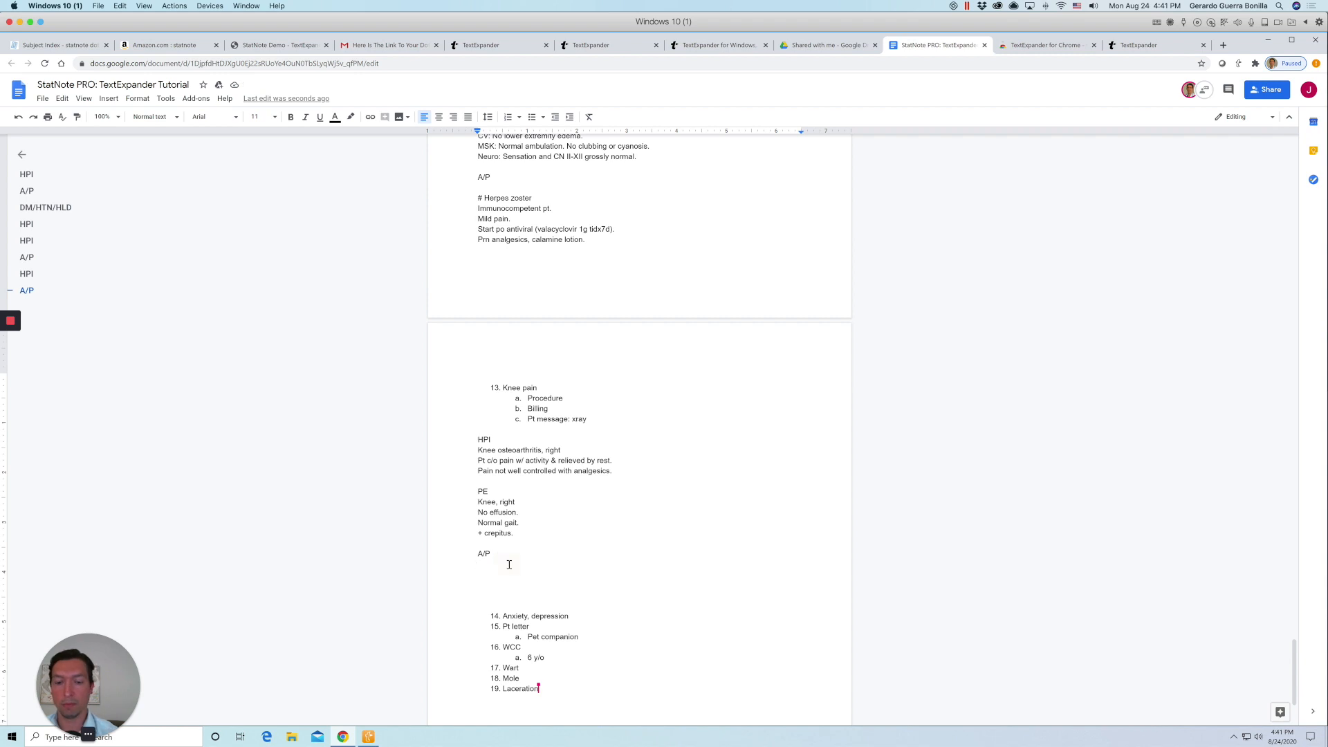
key("ctrl+alt+shift+space")
type("KNEE OA")
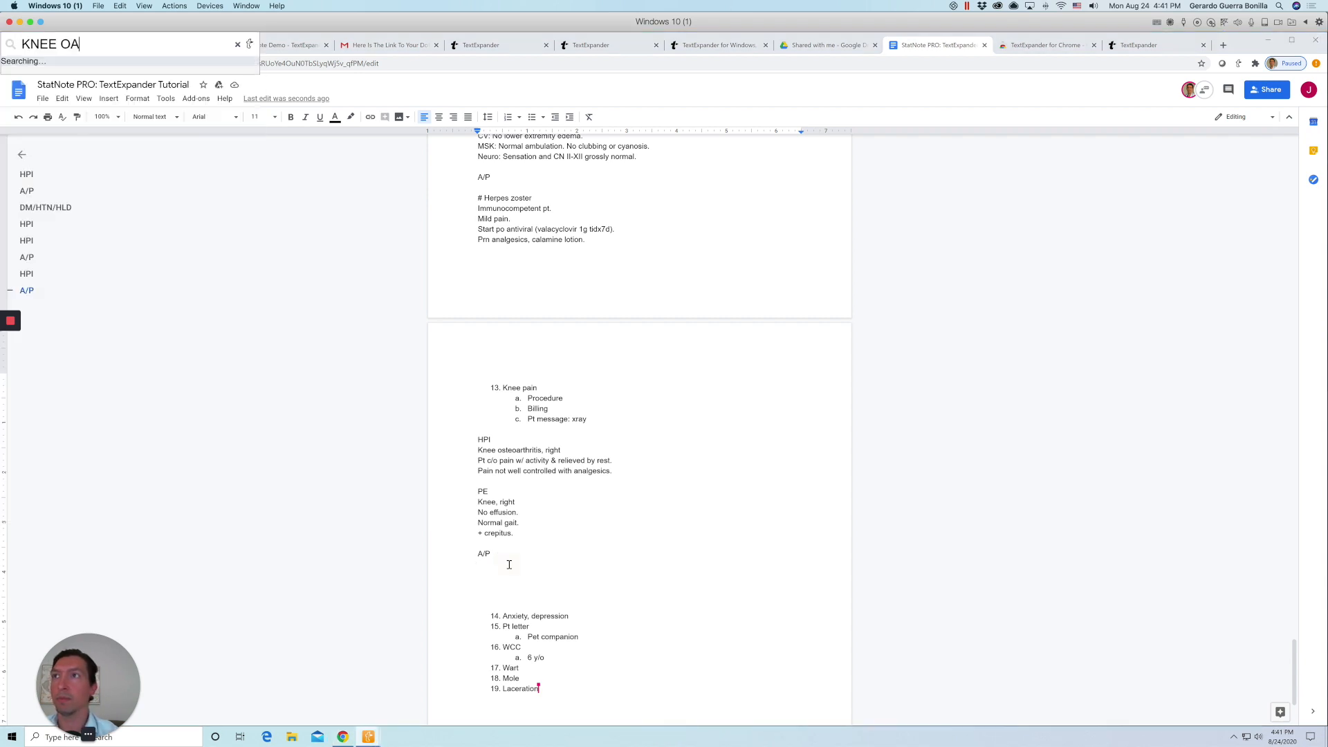
type(" #")
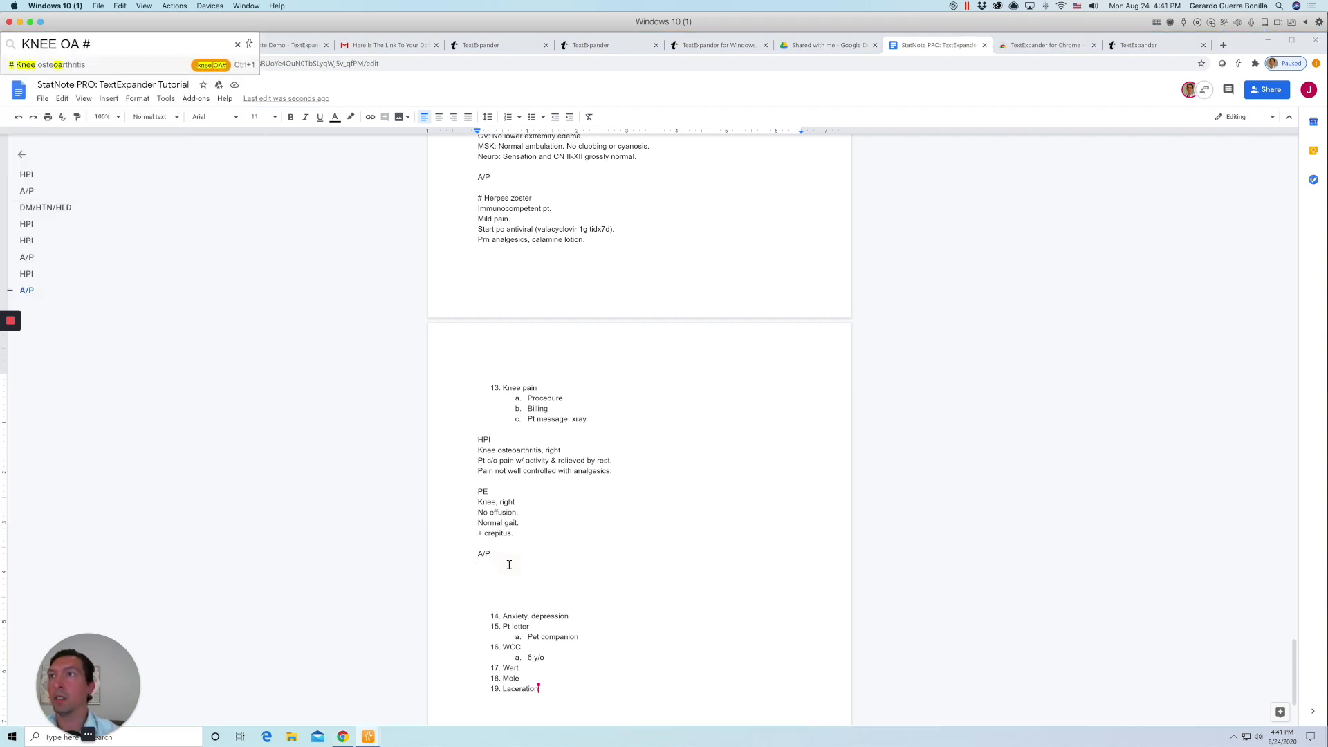
key("Return")
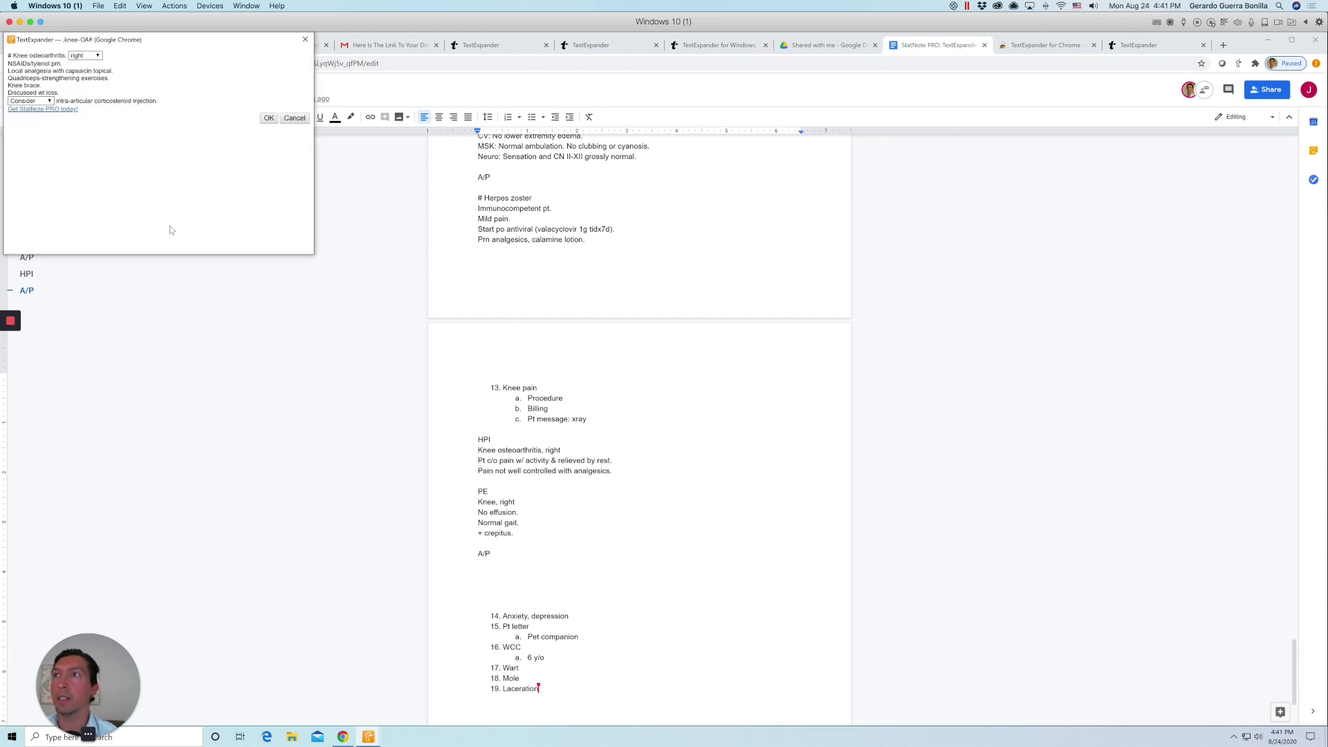
left_click(49, 101)
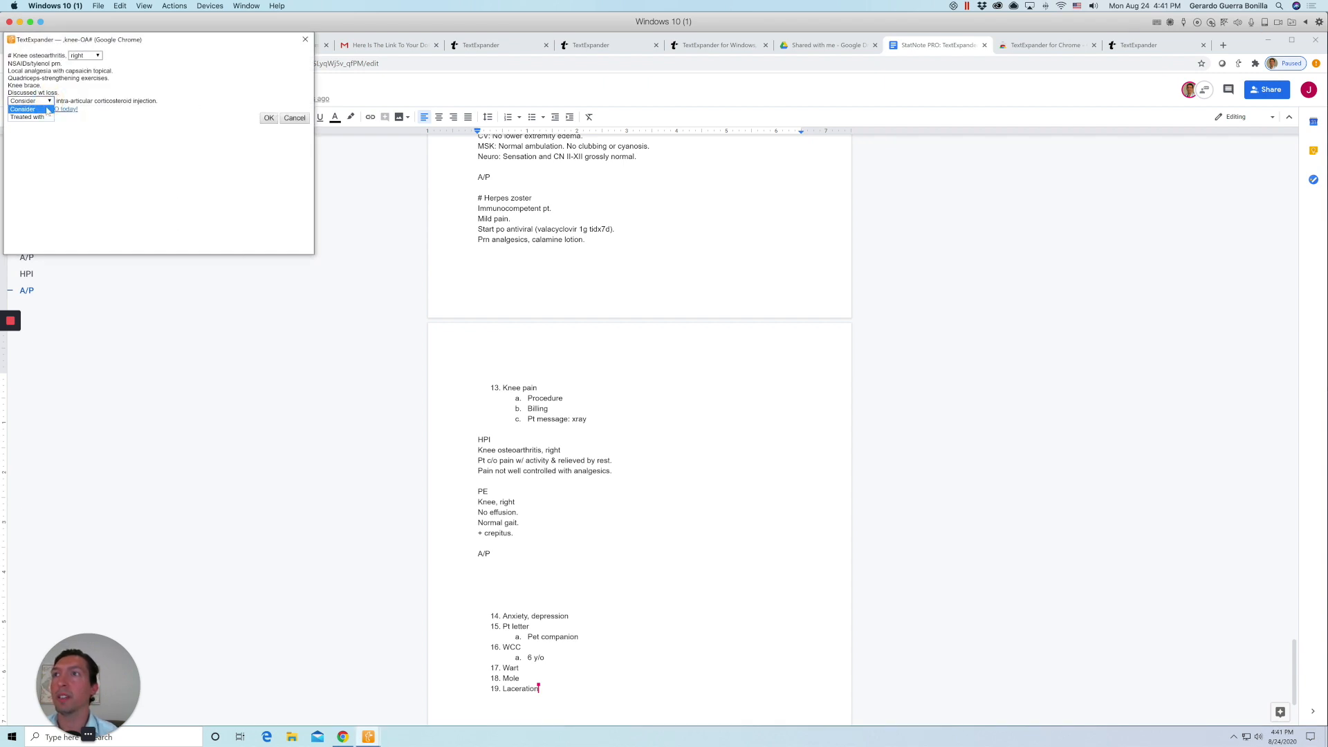
left_click(30, 118)
left_click(267, 118)
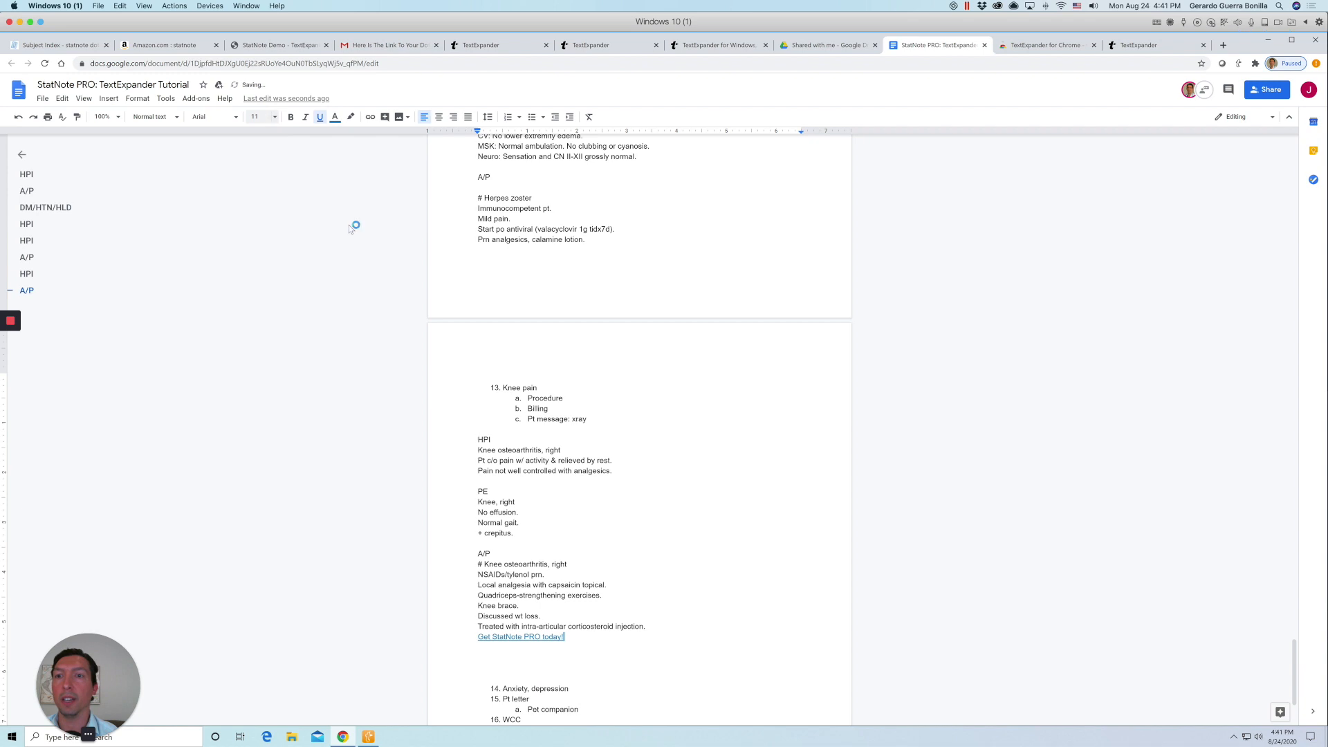
left_click(475, 637, "shift")
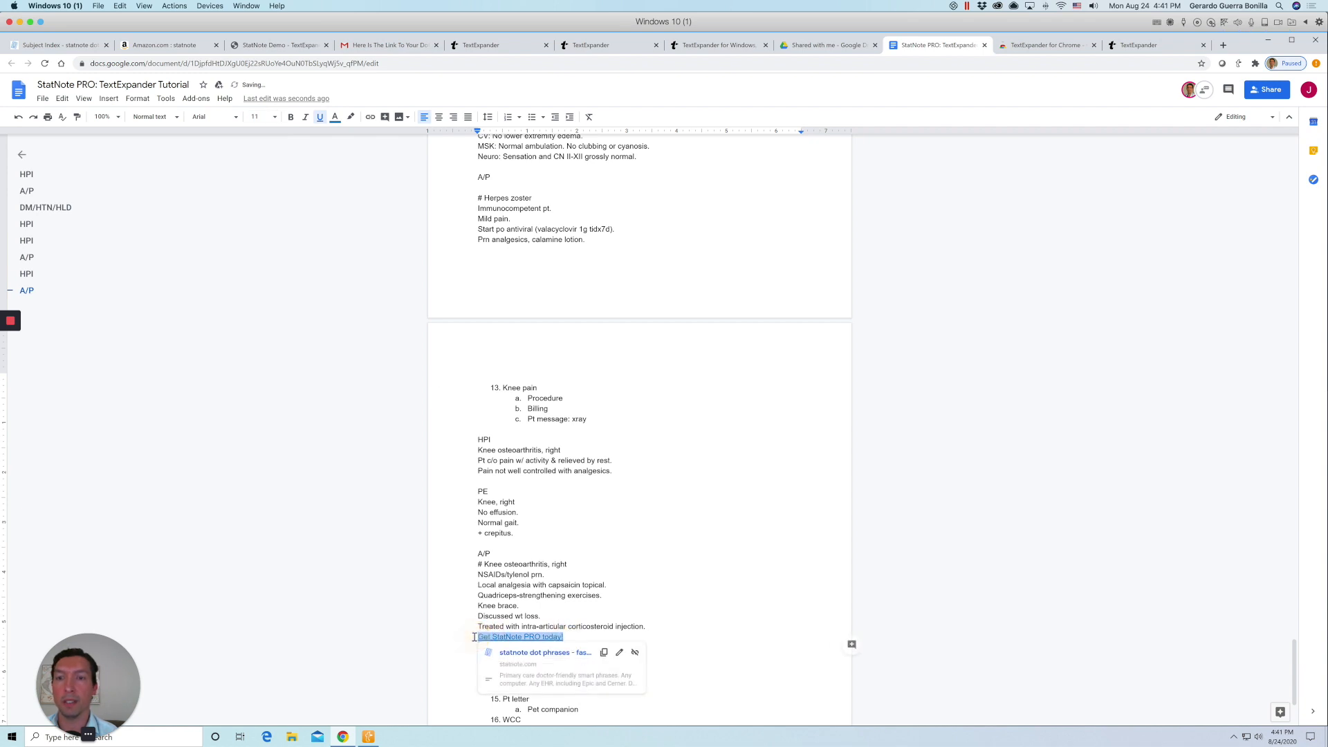
key("Return")
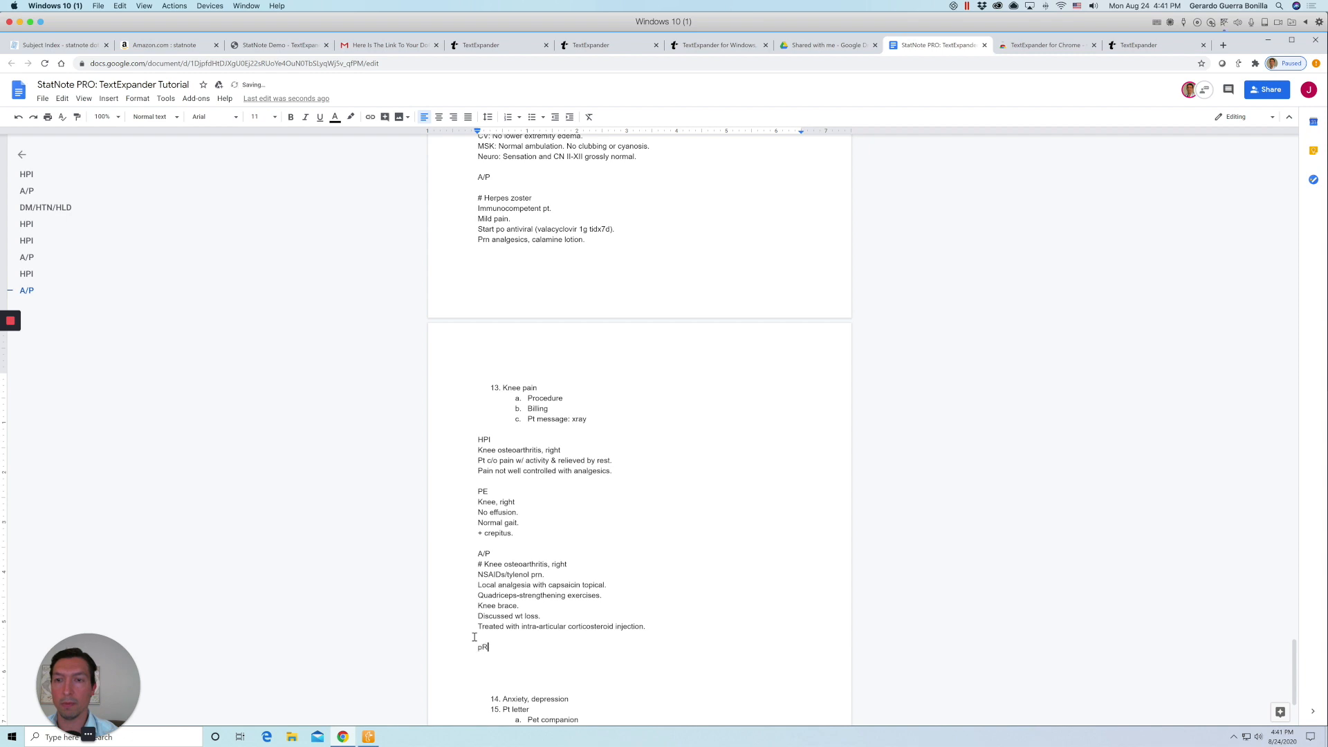
Add a "Procedure" heading below the knee note's A/P section, with blank lines beneath it.
type("Procedure")
key("Return")
key("Return")
Search snippets for "knee inj" and insert "Knee injection" for the right knee below the Procedure heading.
key("ctrl+shift+space")
type("knee oin")
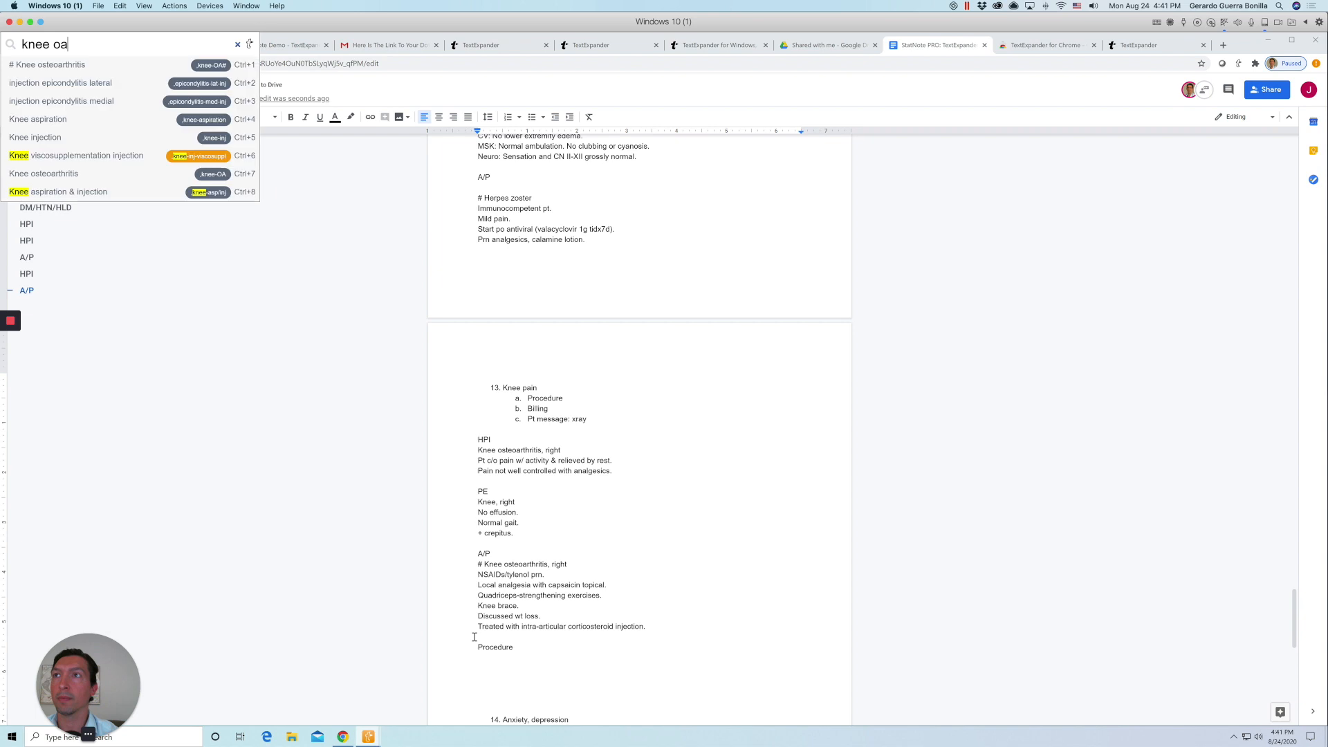
key("BackSpace")
key("BackSpace")
key("BackSpace")
type("inj")
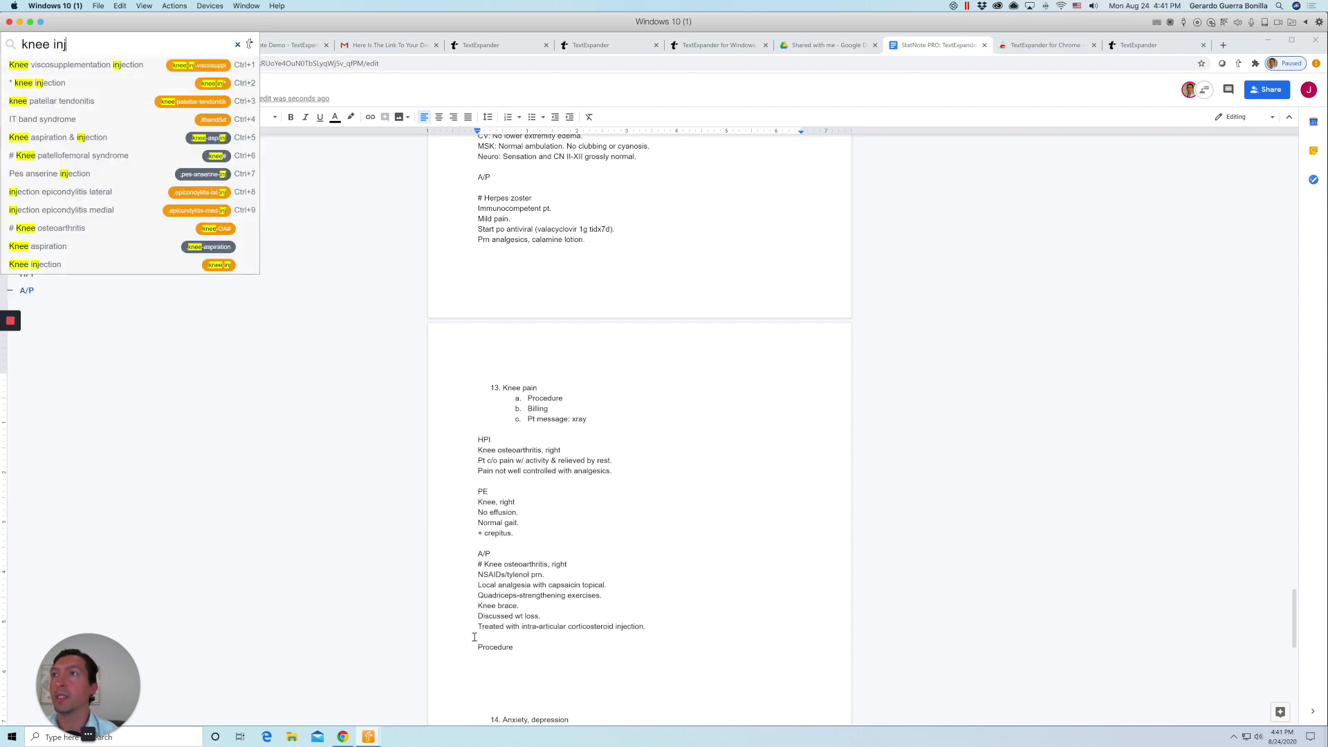
left_click(101, 267)
left_click(269, 123)
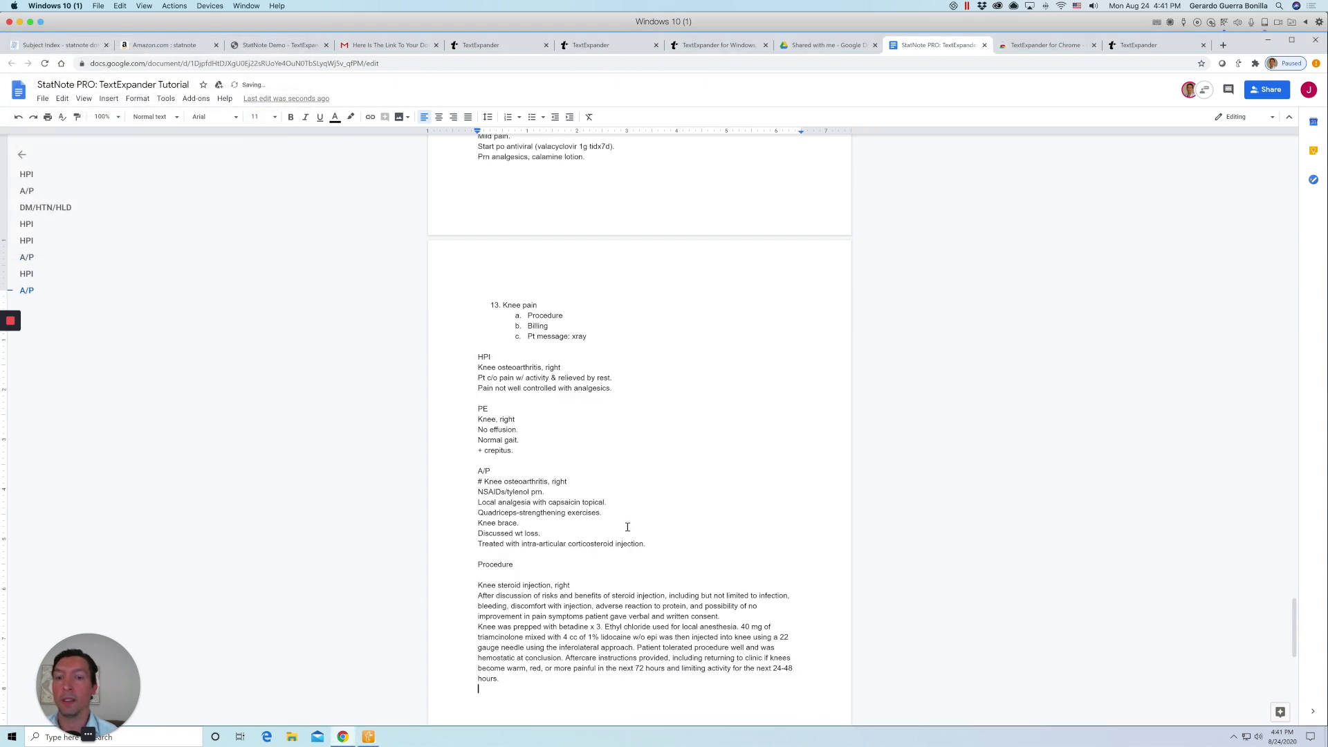
Add a "Billing" heading below the knee injection procedure text, with blank lines beneath it.
type("Bi")
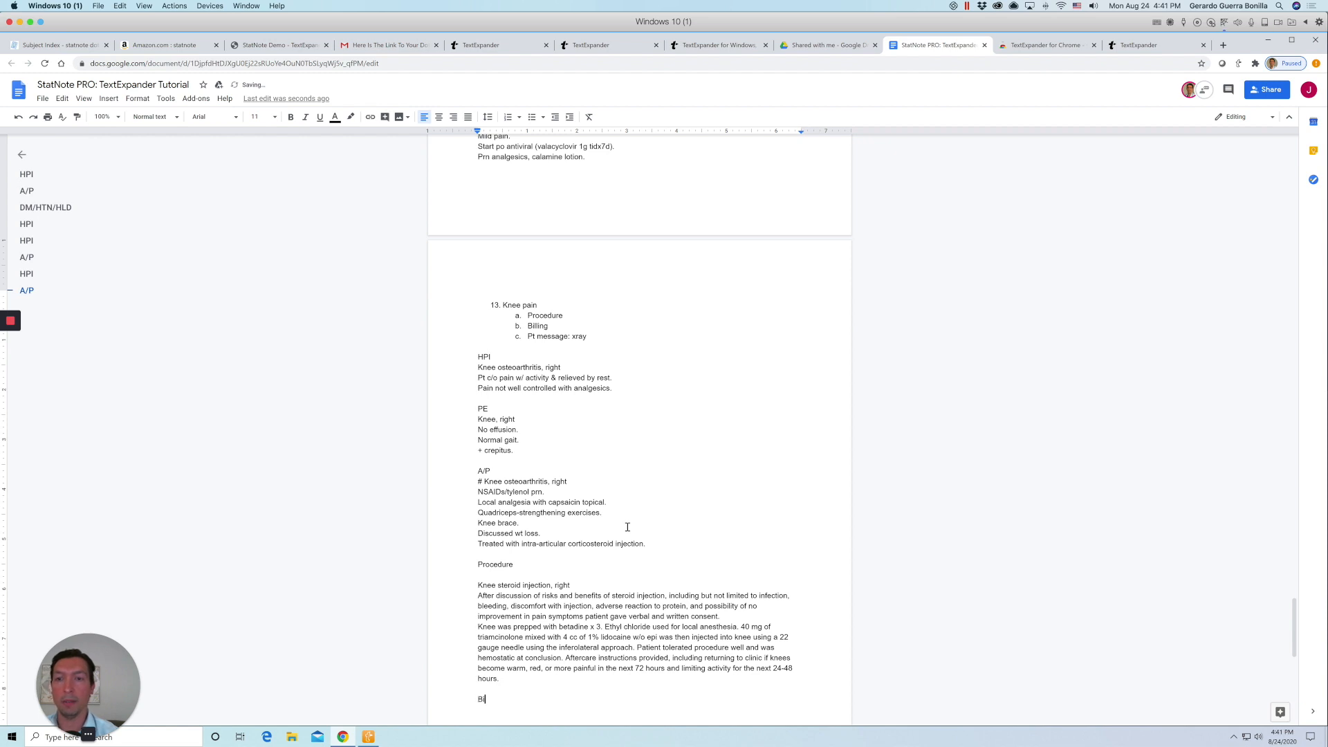
type("lling")
key("Return")
key("Return")
Search snippets for "knee inj *" and insert the "* knee injection" billing snippet below the Billing heading.
key("ctrl+alt+space")
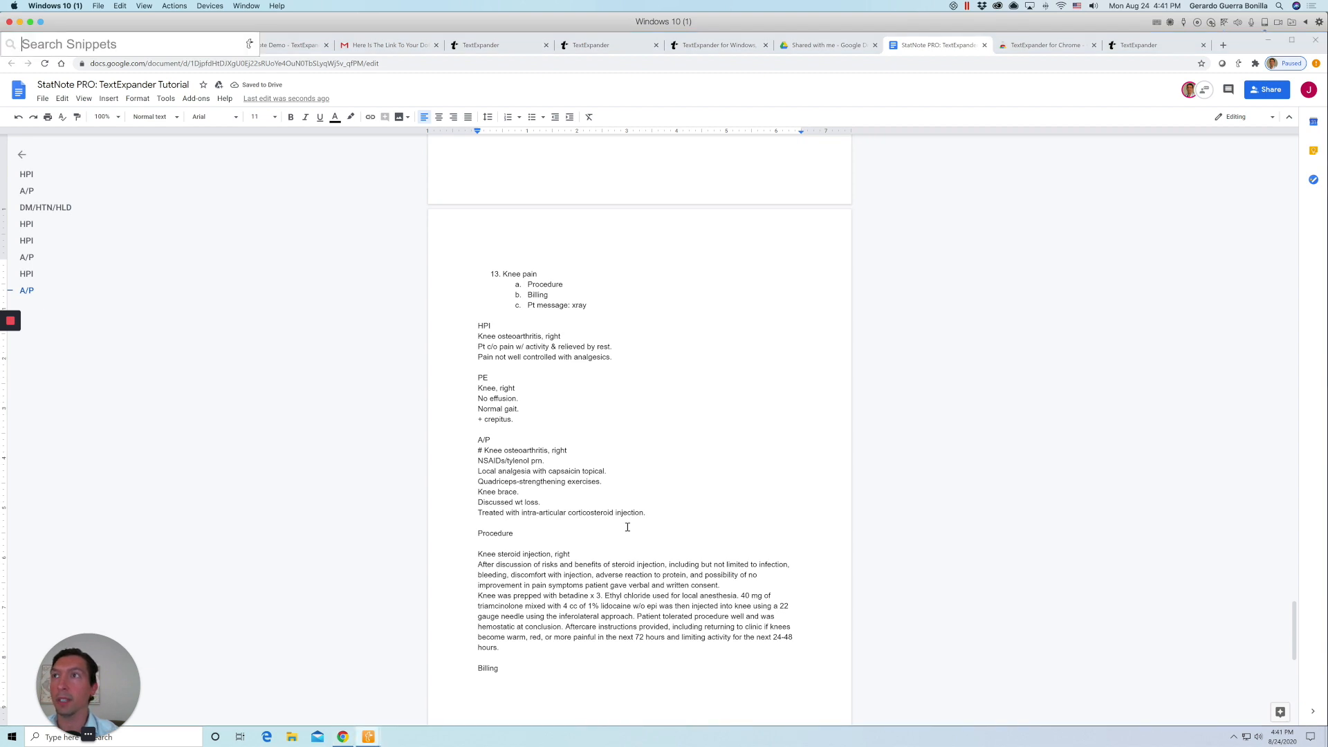
type("knee inj ")
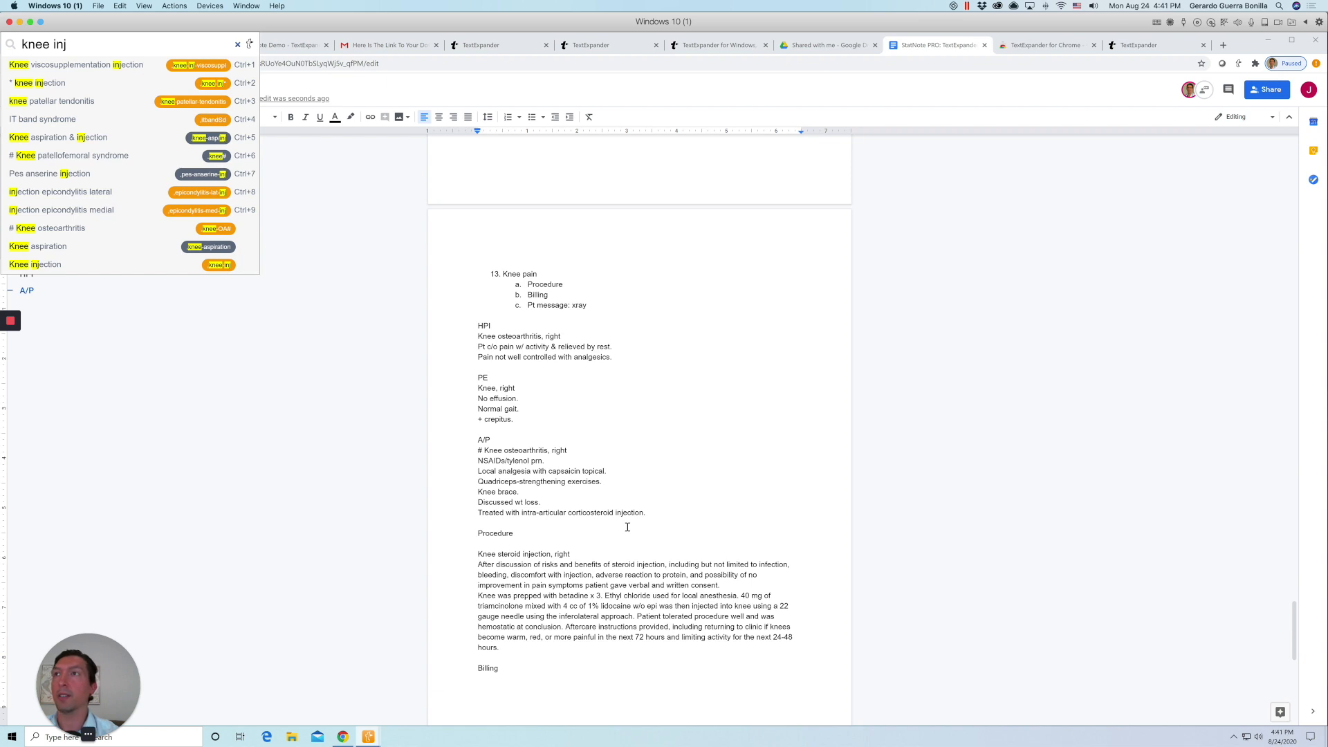
type("*")
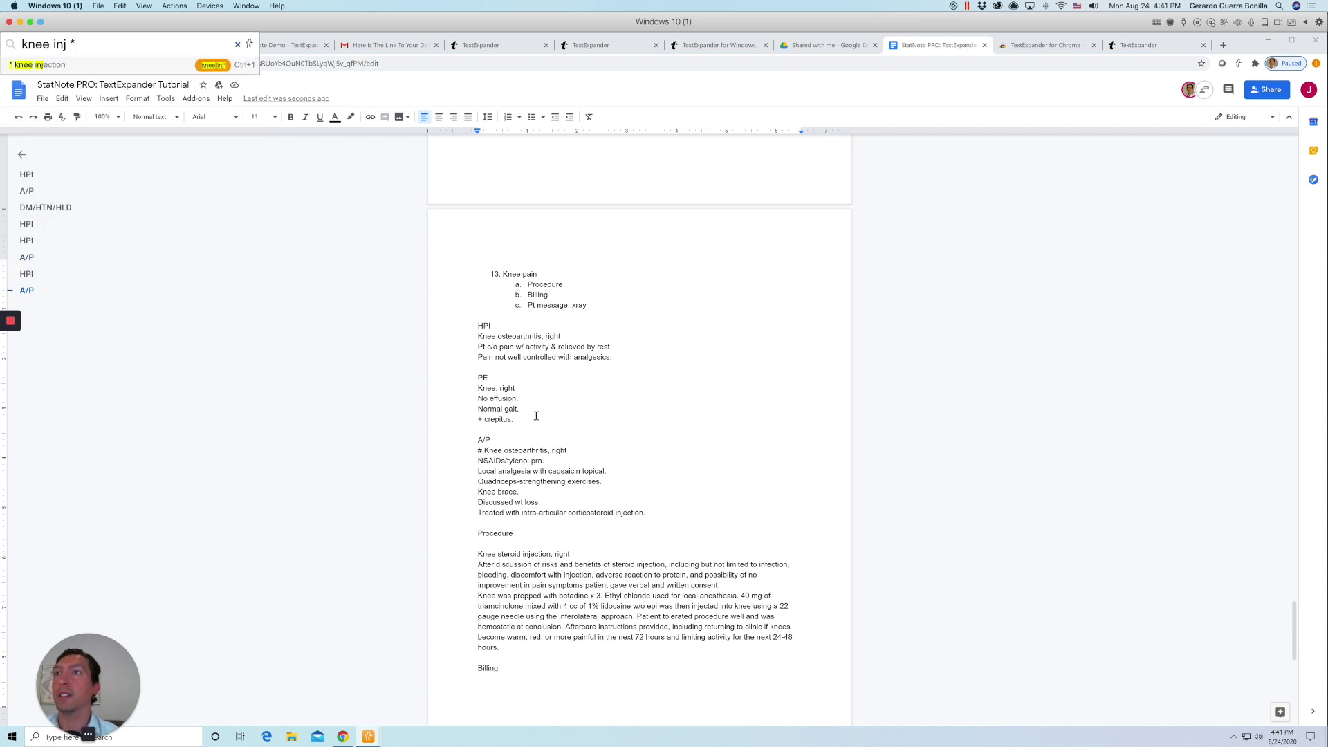
key("Return")
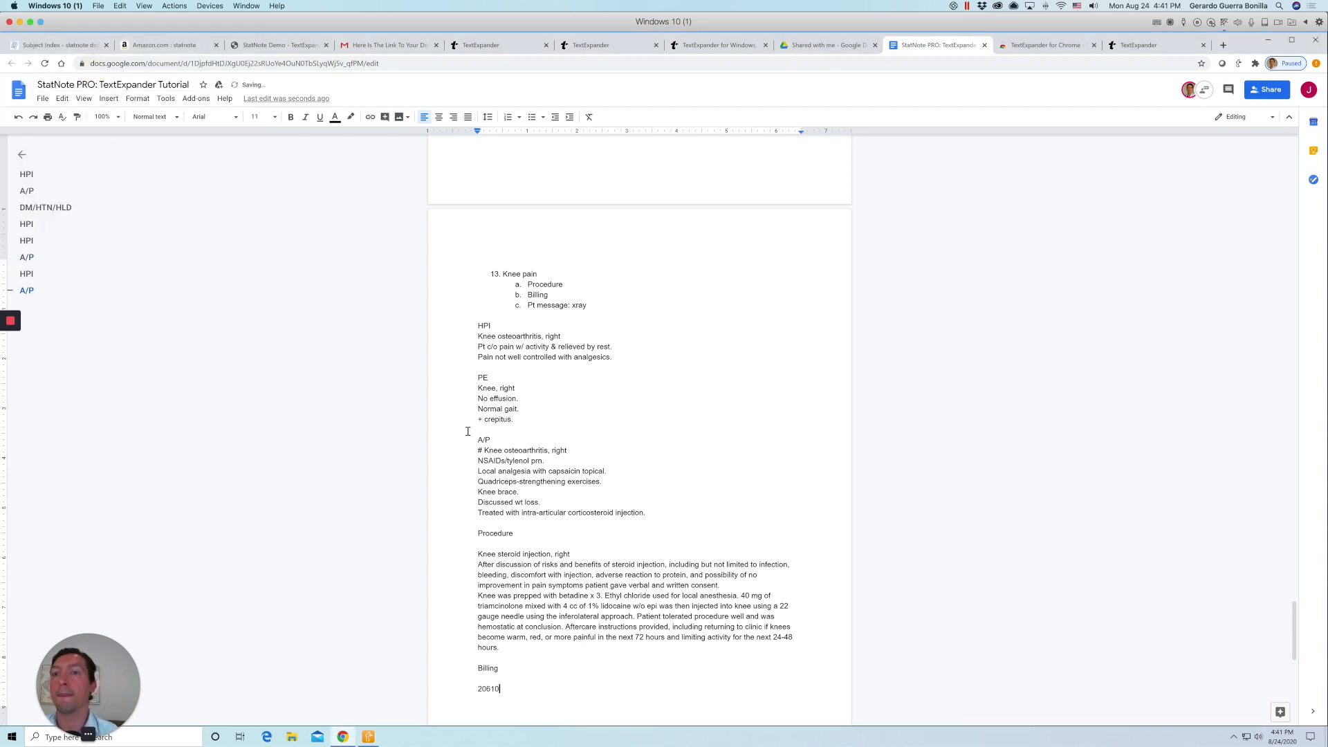
Add an "HPI" heading below the "Anxiety, depression" list item, with blank lines around it.
scroll(568, 685, "down", 5)
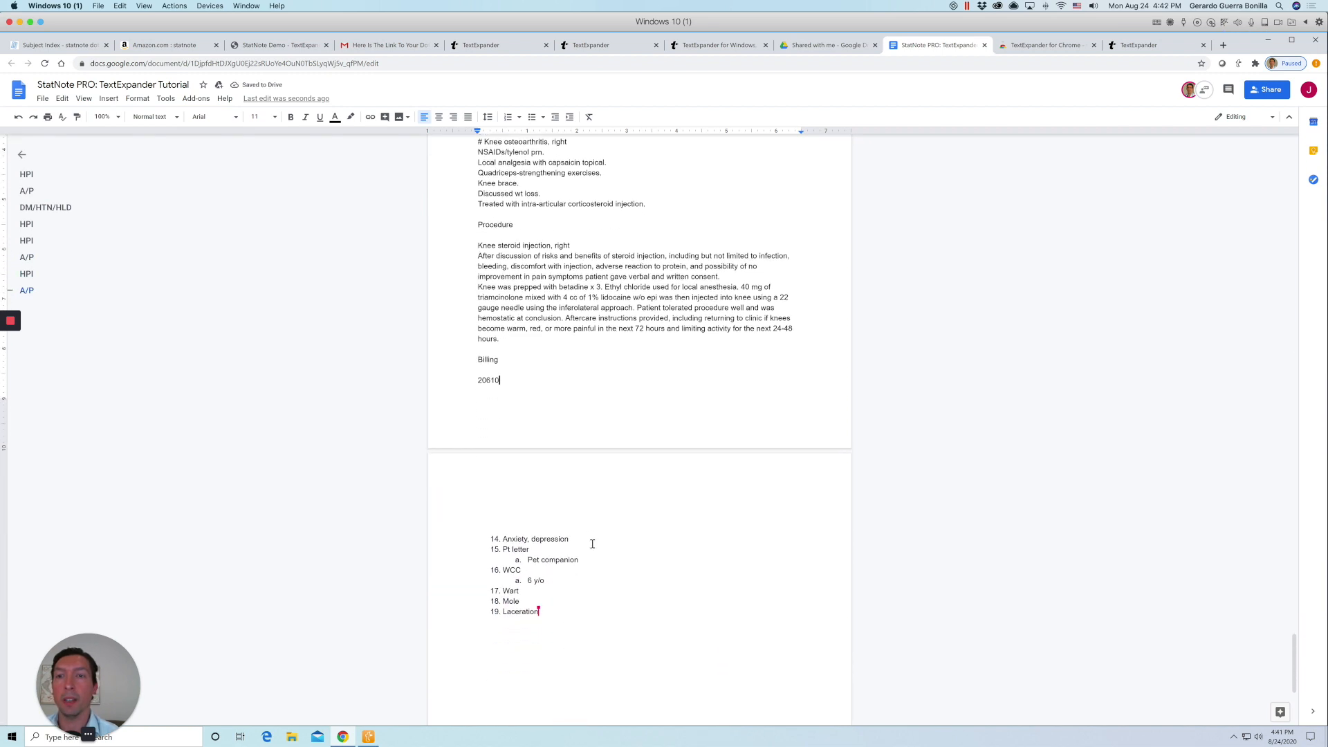
left_click(586, 538)
key("Return")
key("Return")
key("Return")
key("Return")
key("Return")
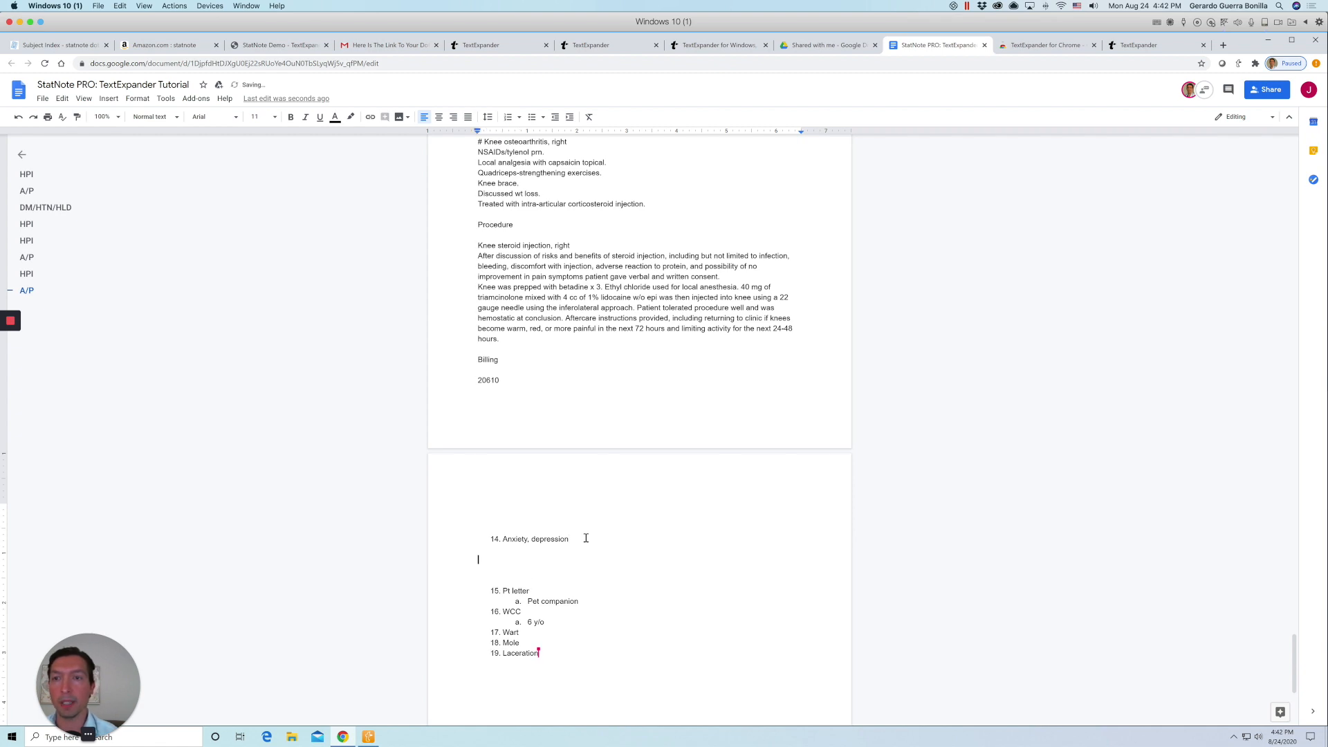
type("HPI")
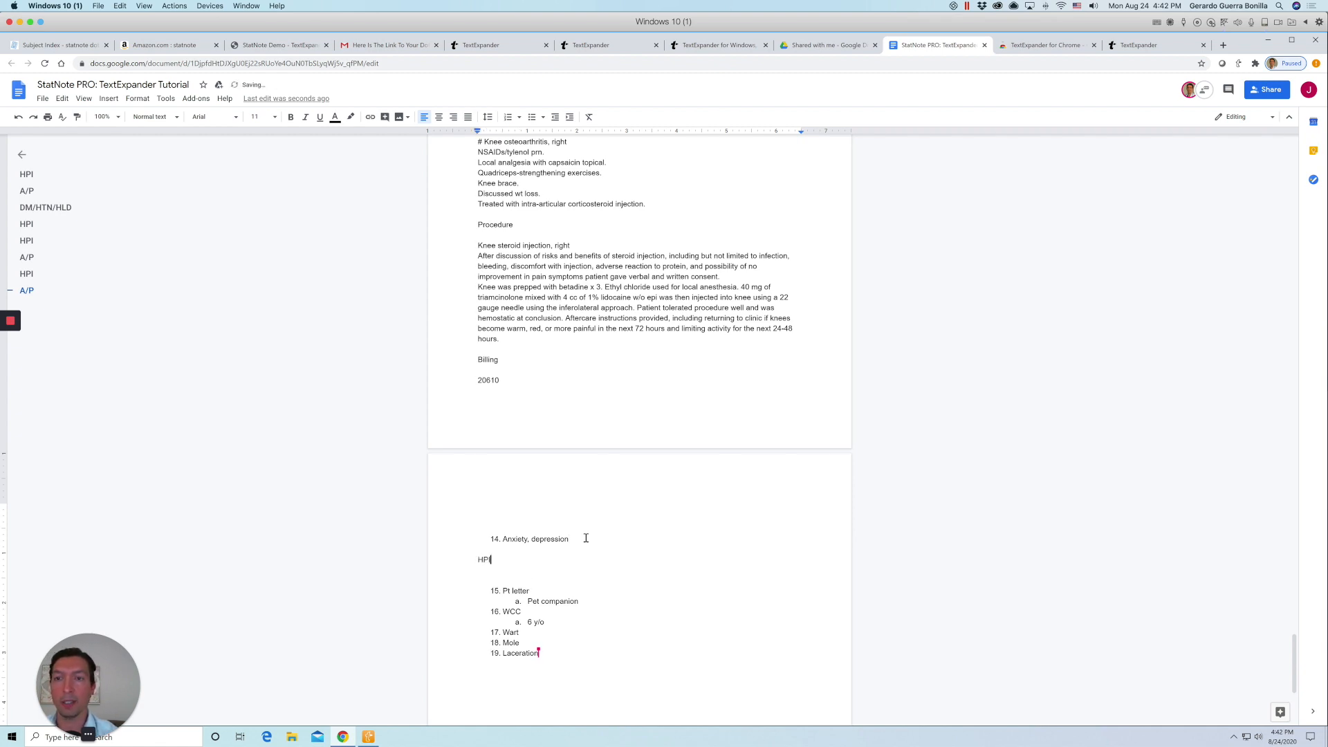
key("Return")
key("Return")
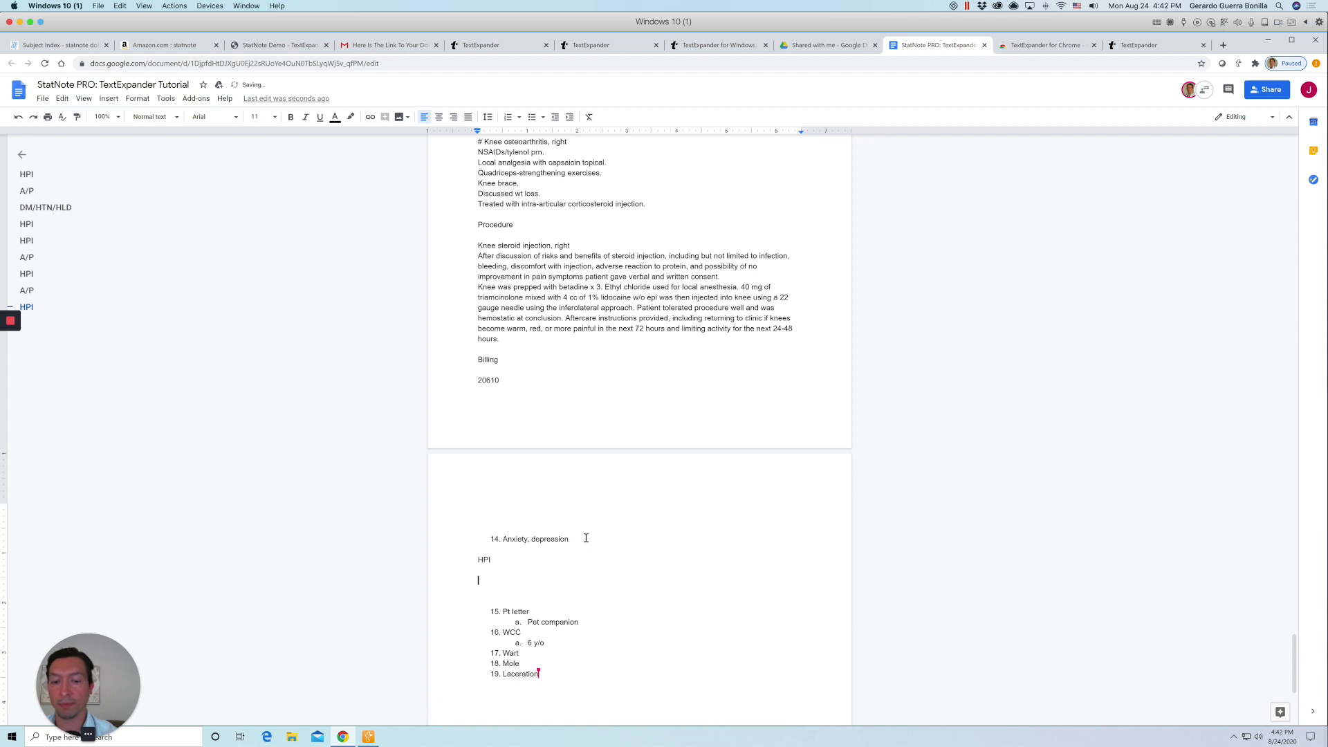
Search snippets for "ANXIETY" and insert "anxiety GAD" under the HPI heading with the Depression option included.
key("ctrl+shift+space")
type("A")
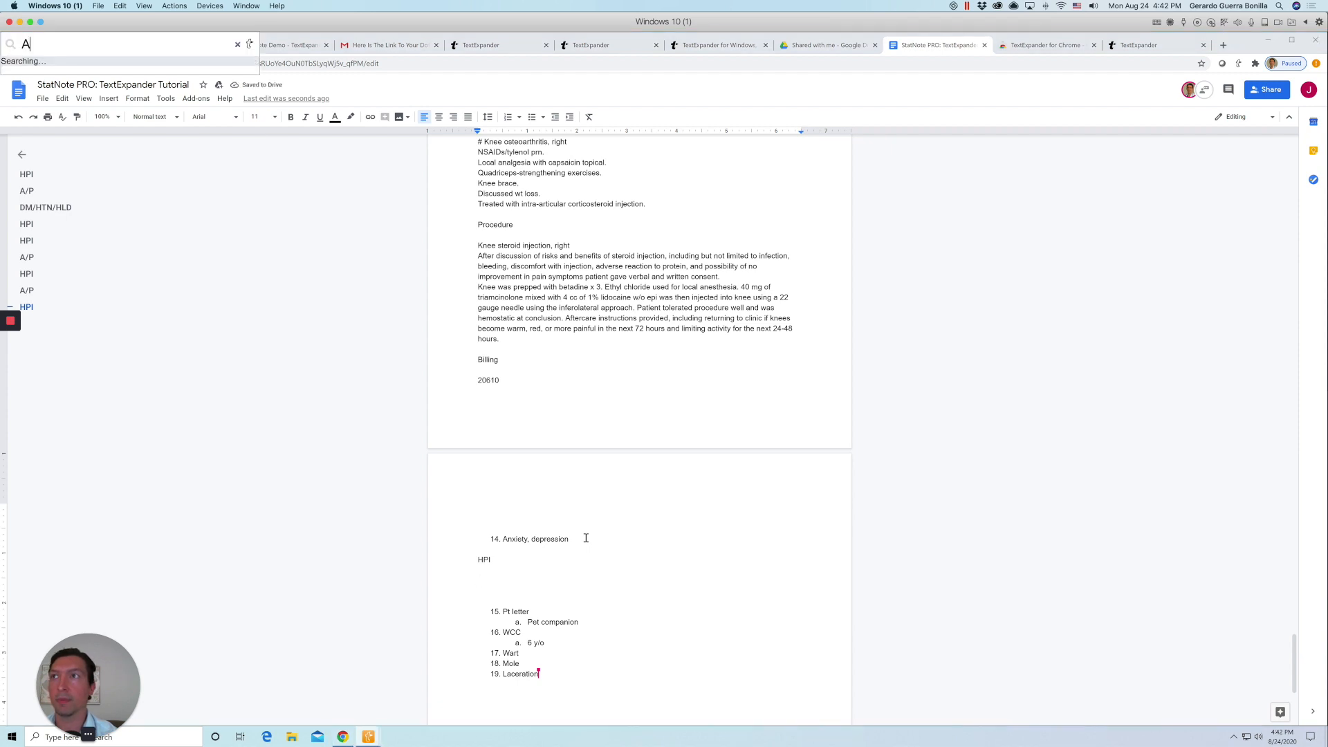
type("NXIETY")
key("Down")
key("Down")
key("Down")
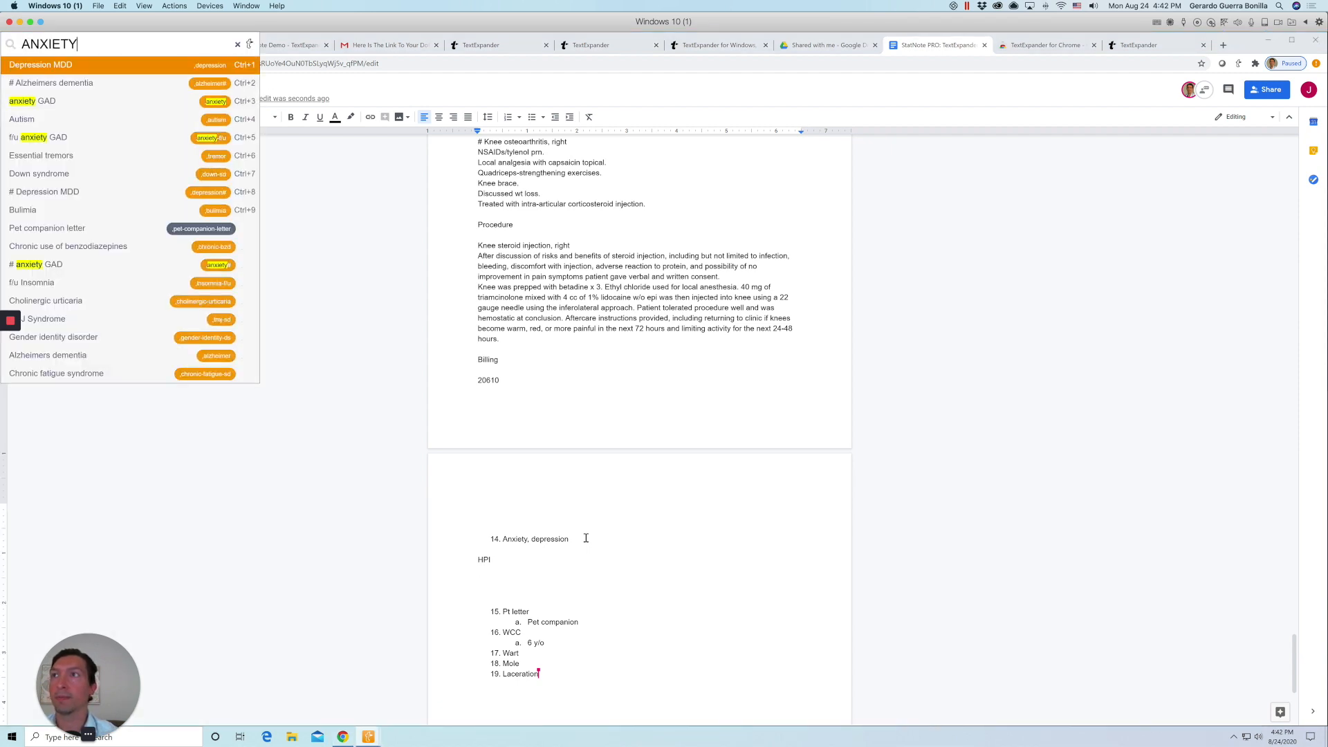
key("Return")
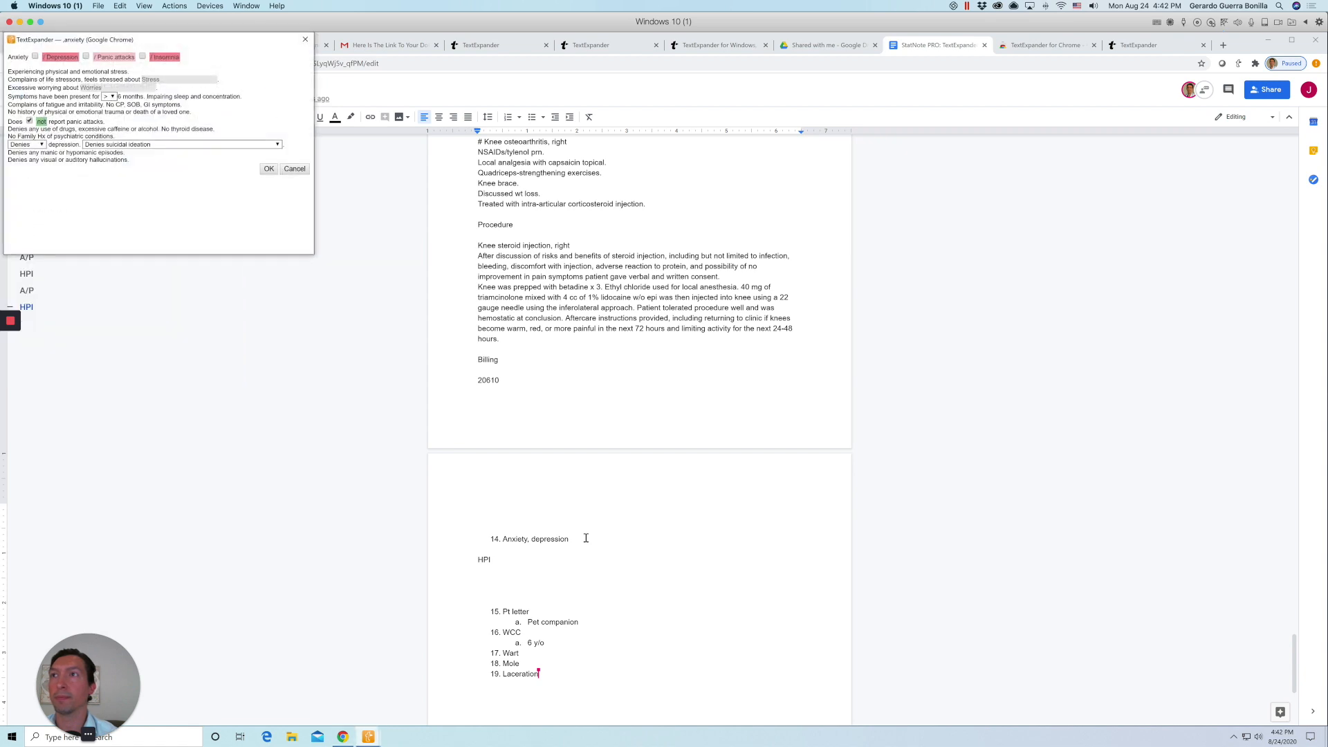
left_click(35, 57)
left_click(268, 169)
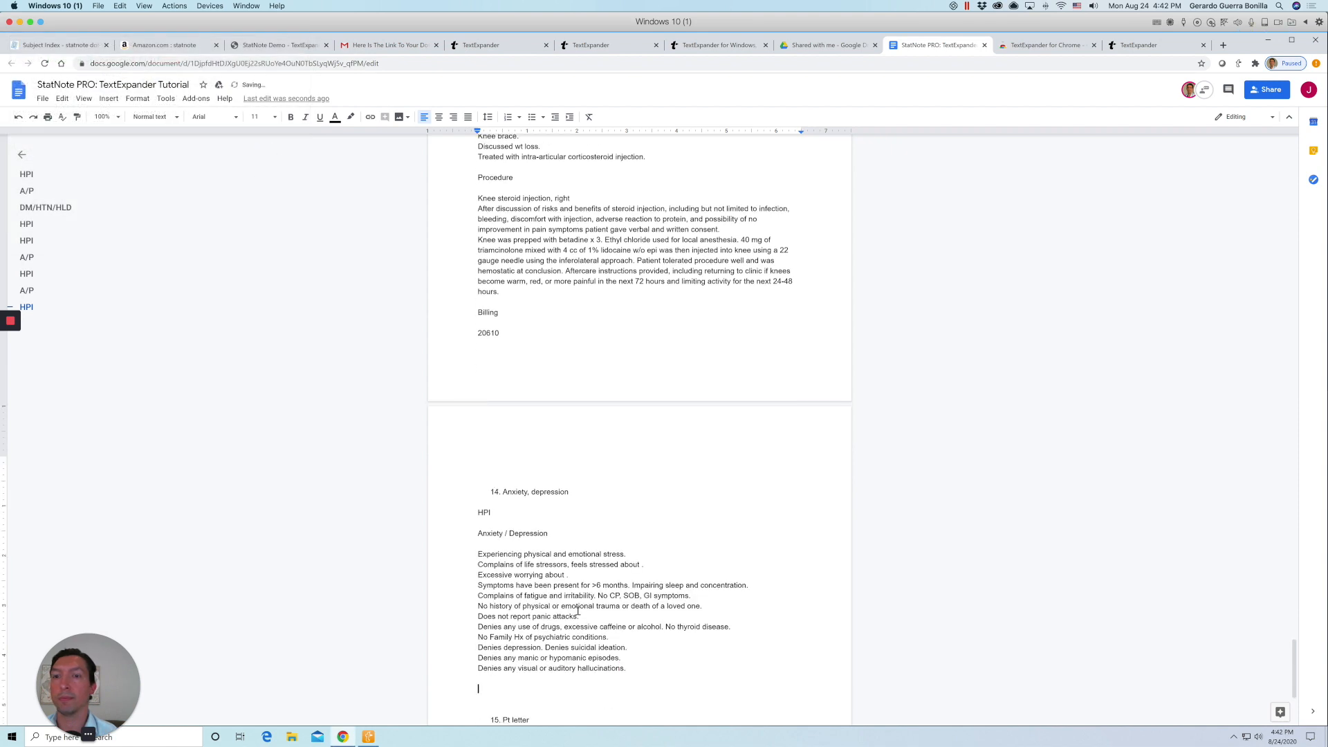
Add a "PE" heading below the anxiety HPI and insert the "PE adult xshort (no-touch)" snippet beneath it.
type("pE")
key("Return")
key("ctrl+slash")
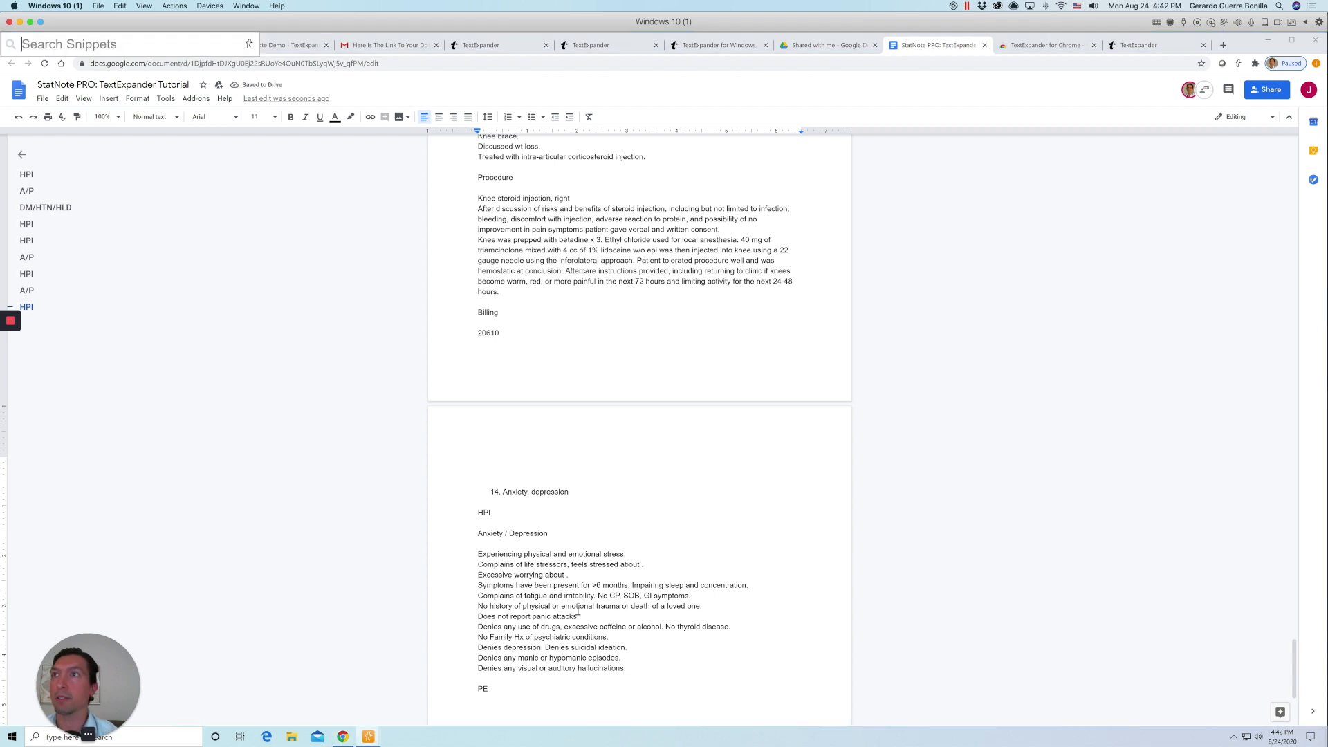
type("XSHORT")
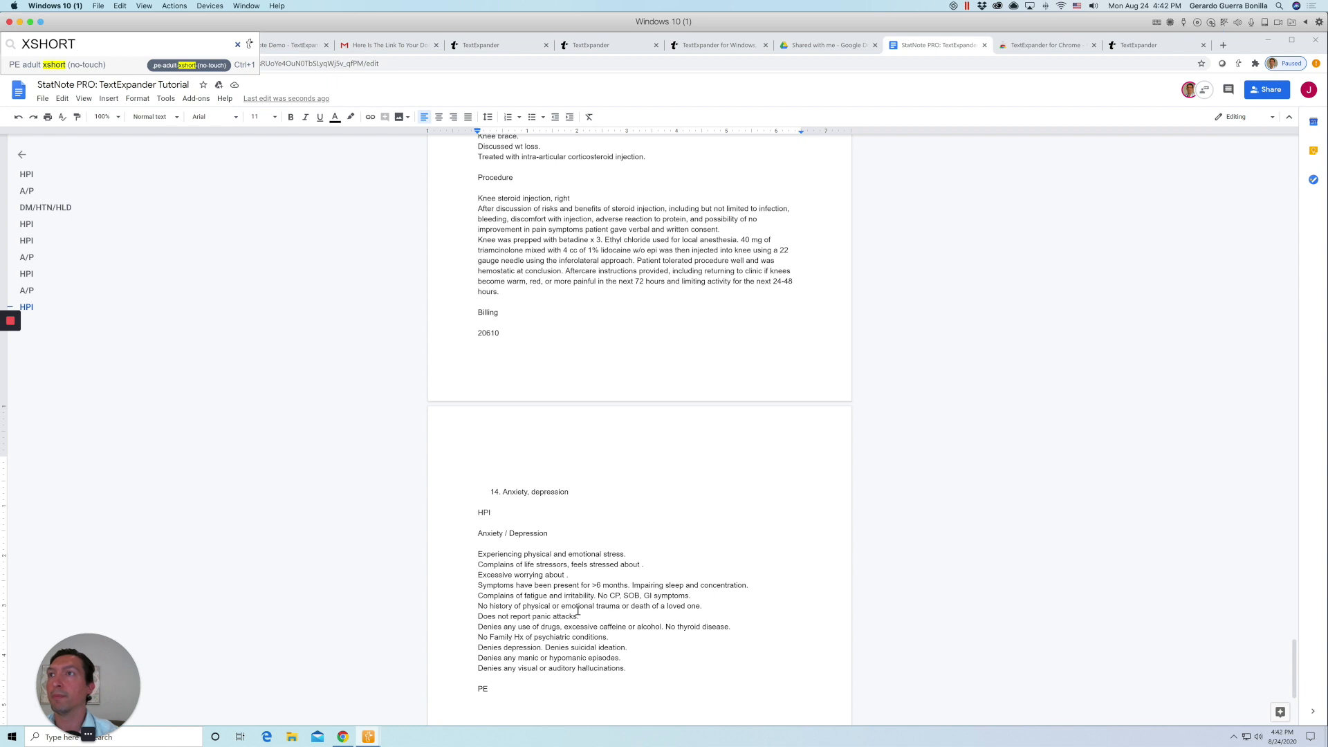
key("Return")
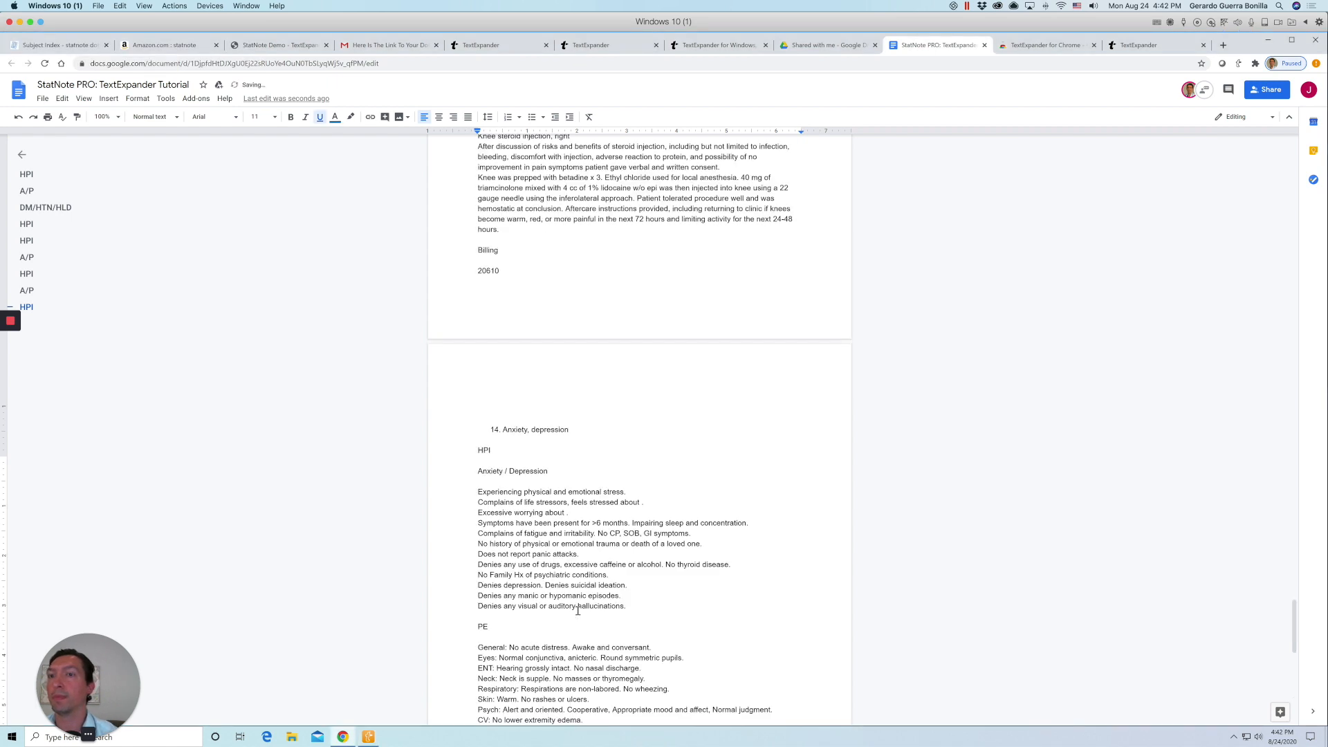
Add an "A/P" heading below the physical exam text and open the "# anxiety GAD" snippet, found by searching "ANXIETY #".
key("Return")
key("Return")
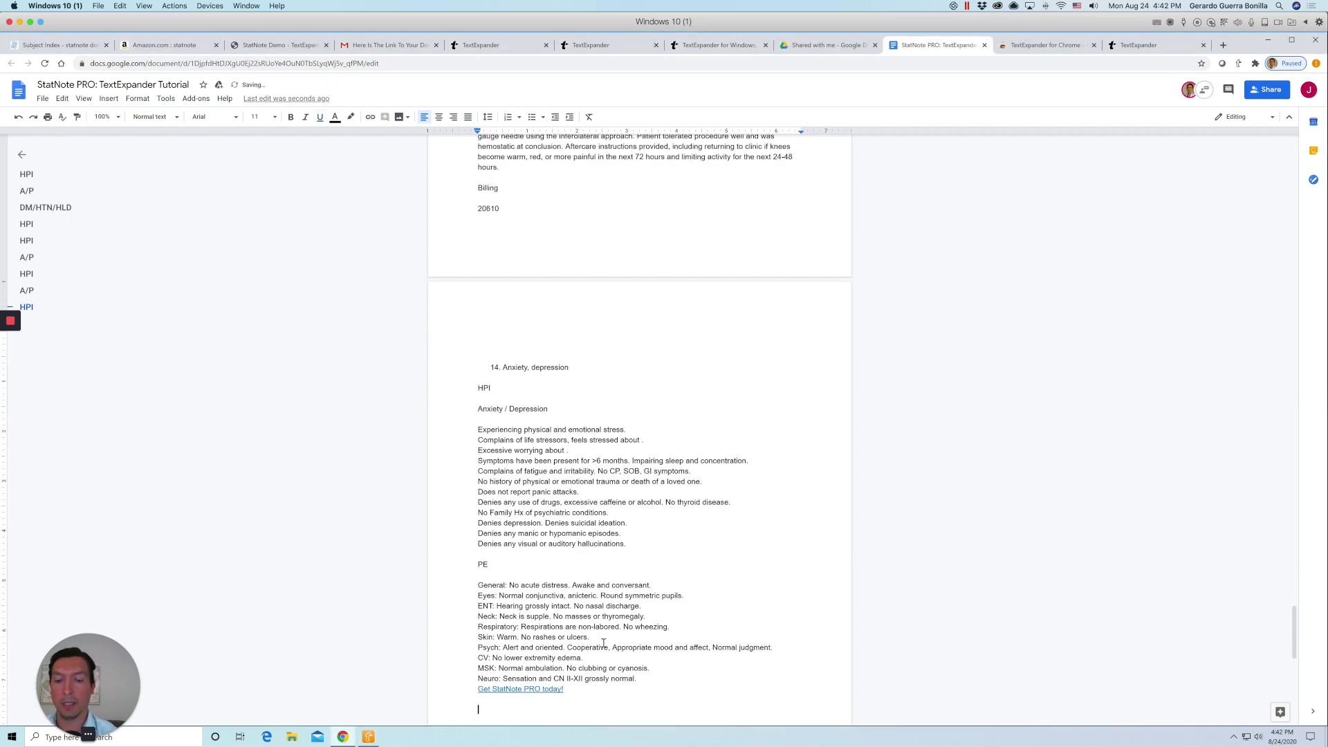
type("a/p")
key("ctrl+shift+space")
type("ANXIETY")
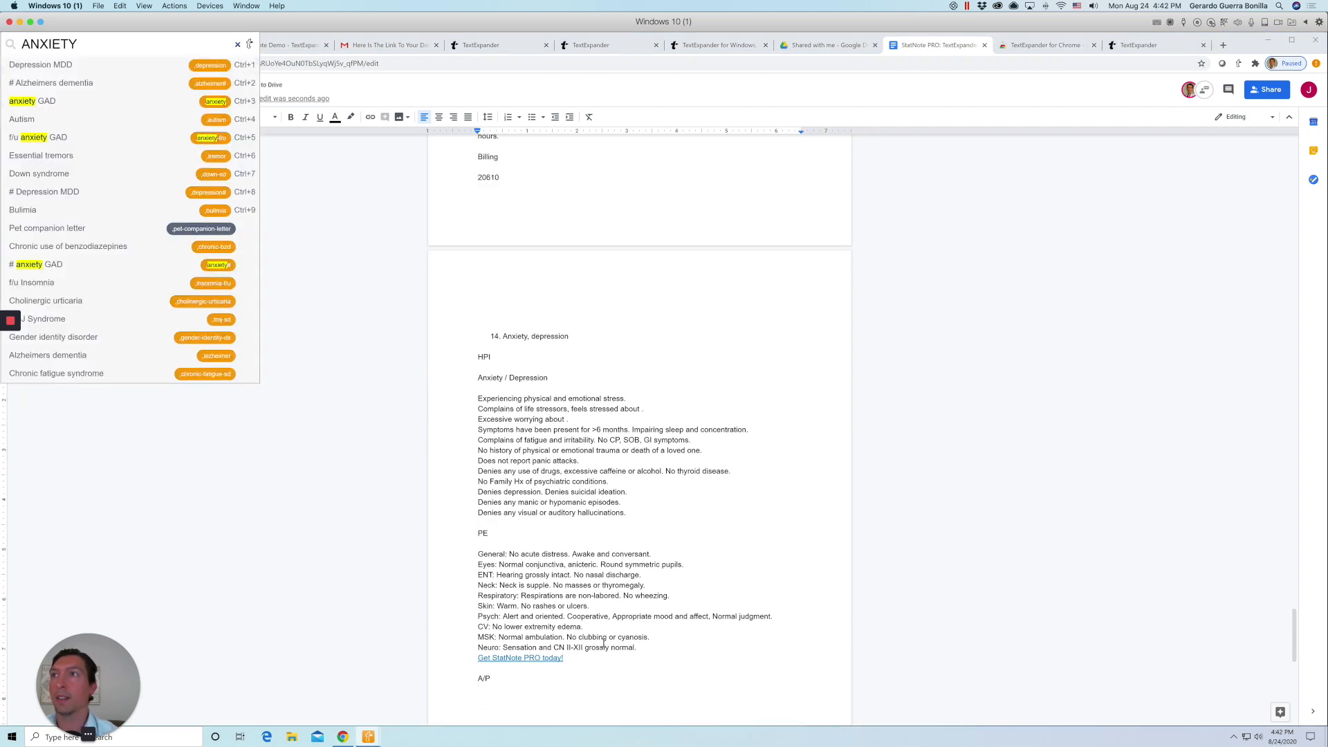
type(" #")
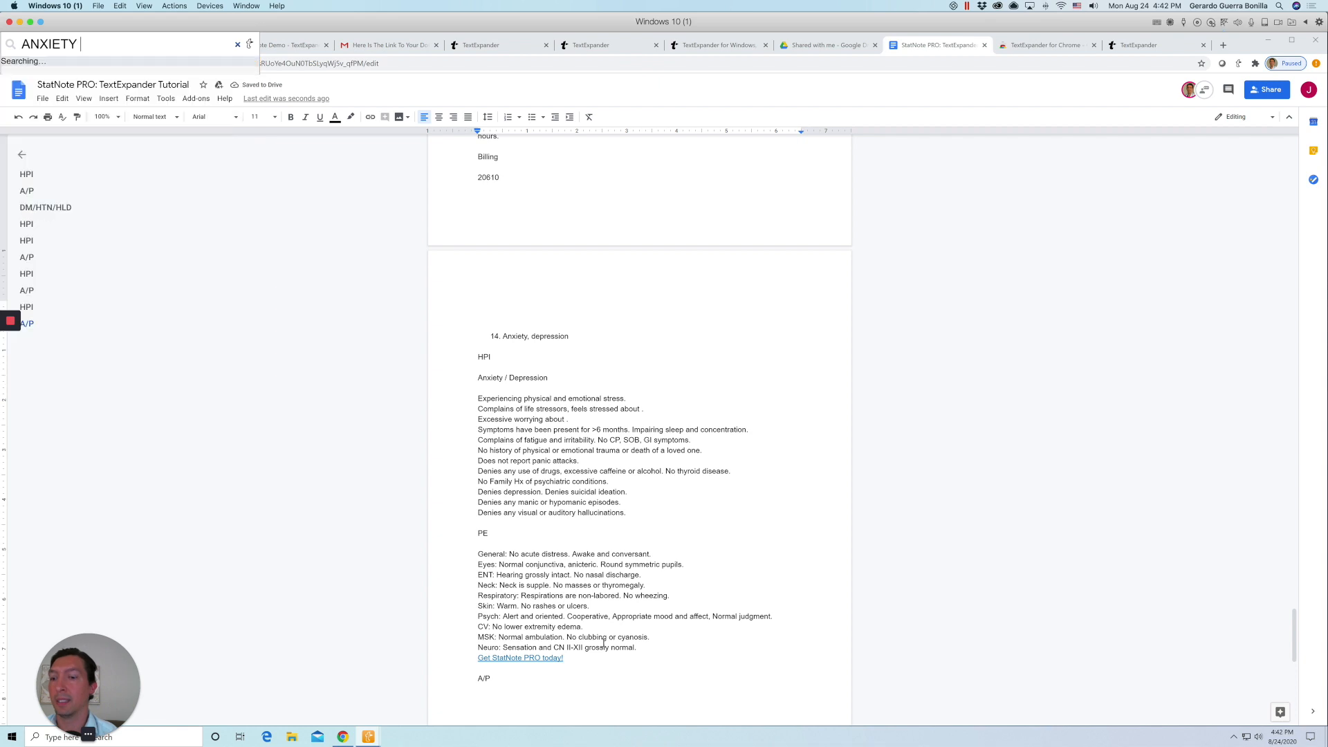
key("Down")
key("Down")
key("Down")
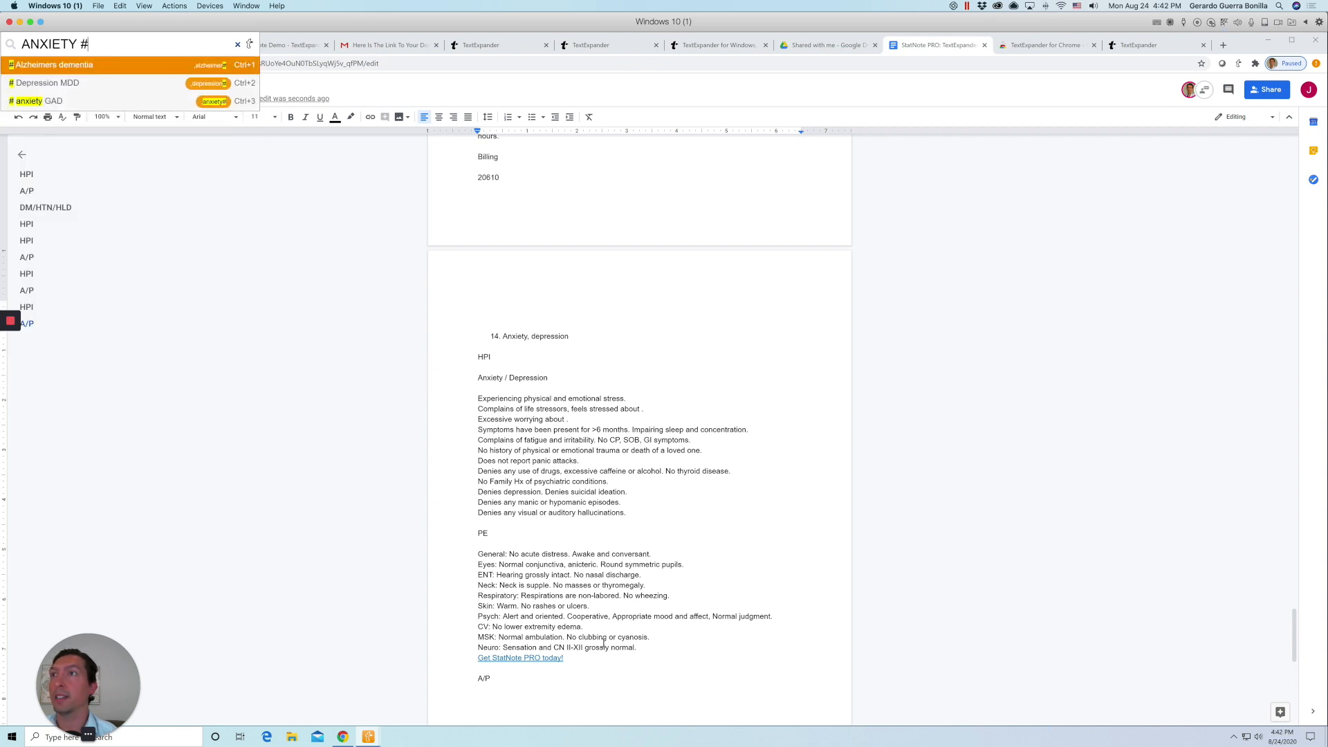
key("Return")
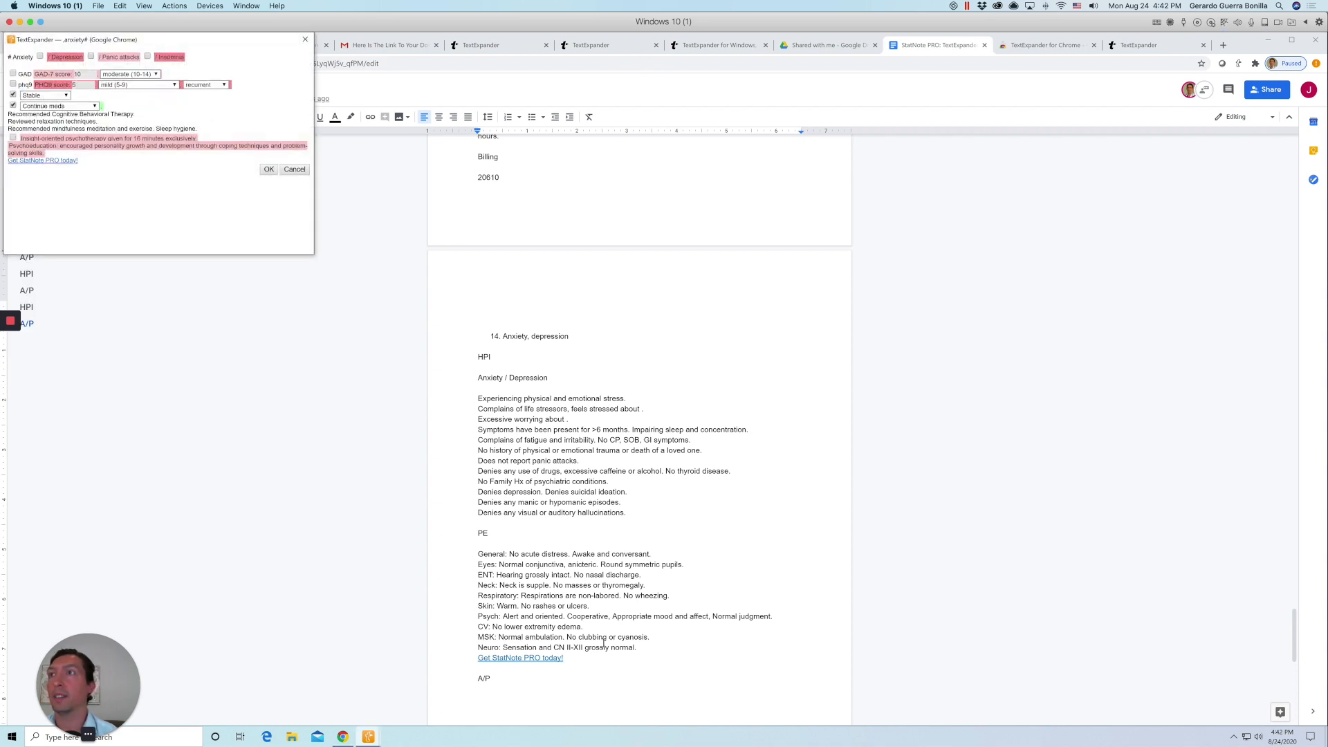
Include Depression, the GAD-7 score and the PHQ9 score, exclude "Stable", choose "Start meds", and insert the anxiety plan snippet.
left_click(63, 59)
left_click(12, 73)
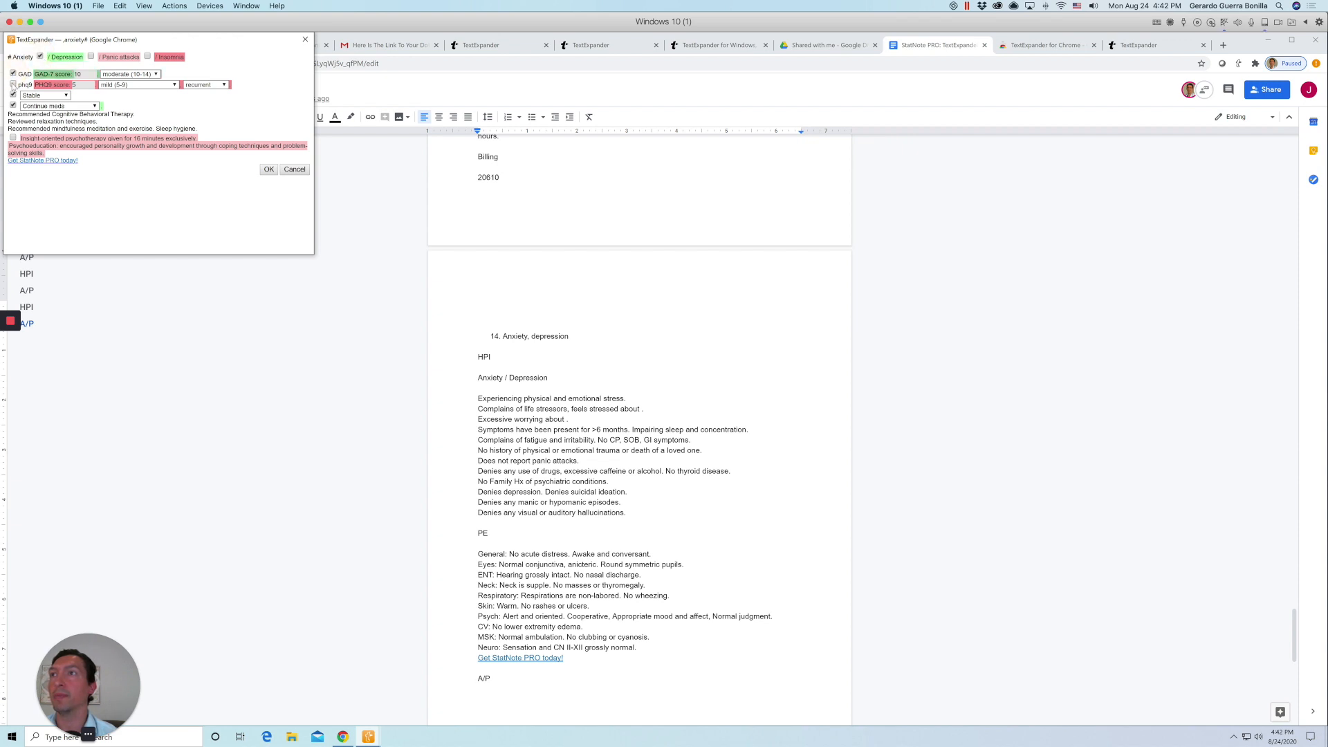
left_click(12, 84)
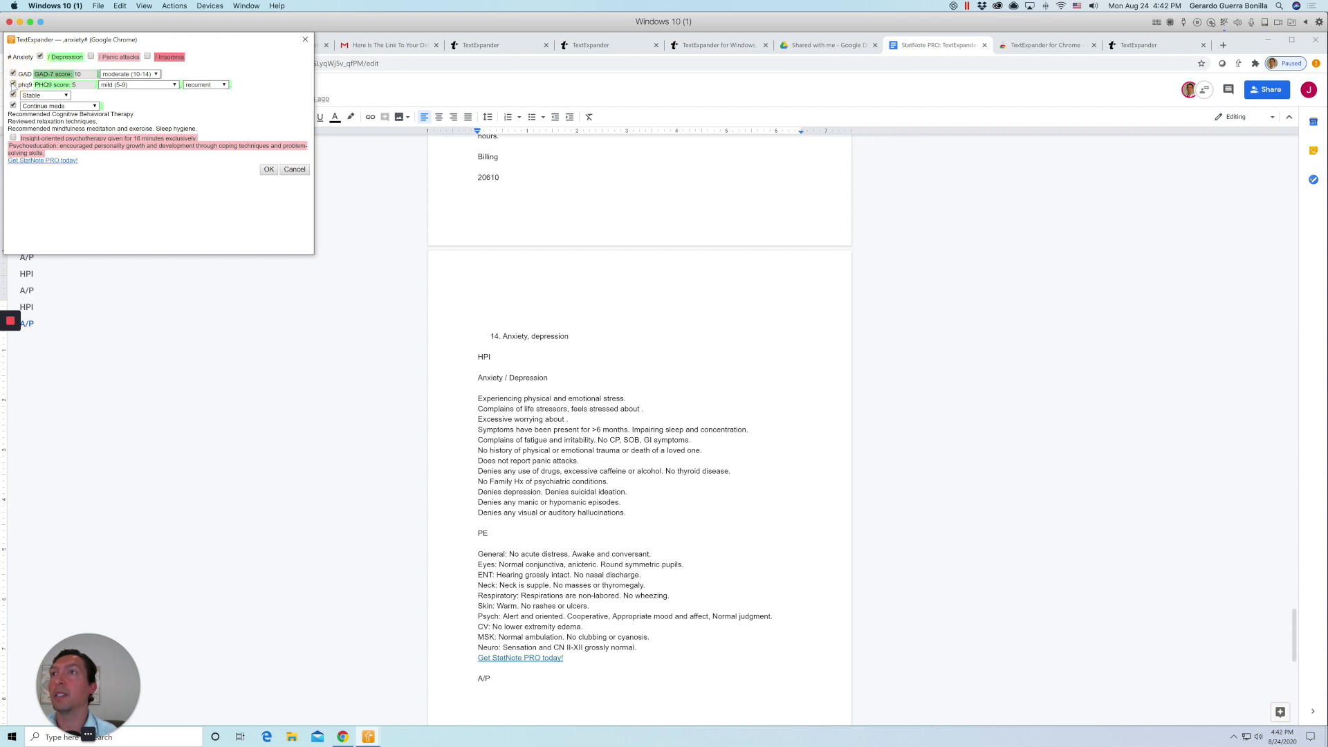
left_click(13, 94)
left_click(43, 106)
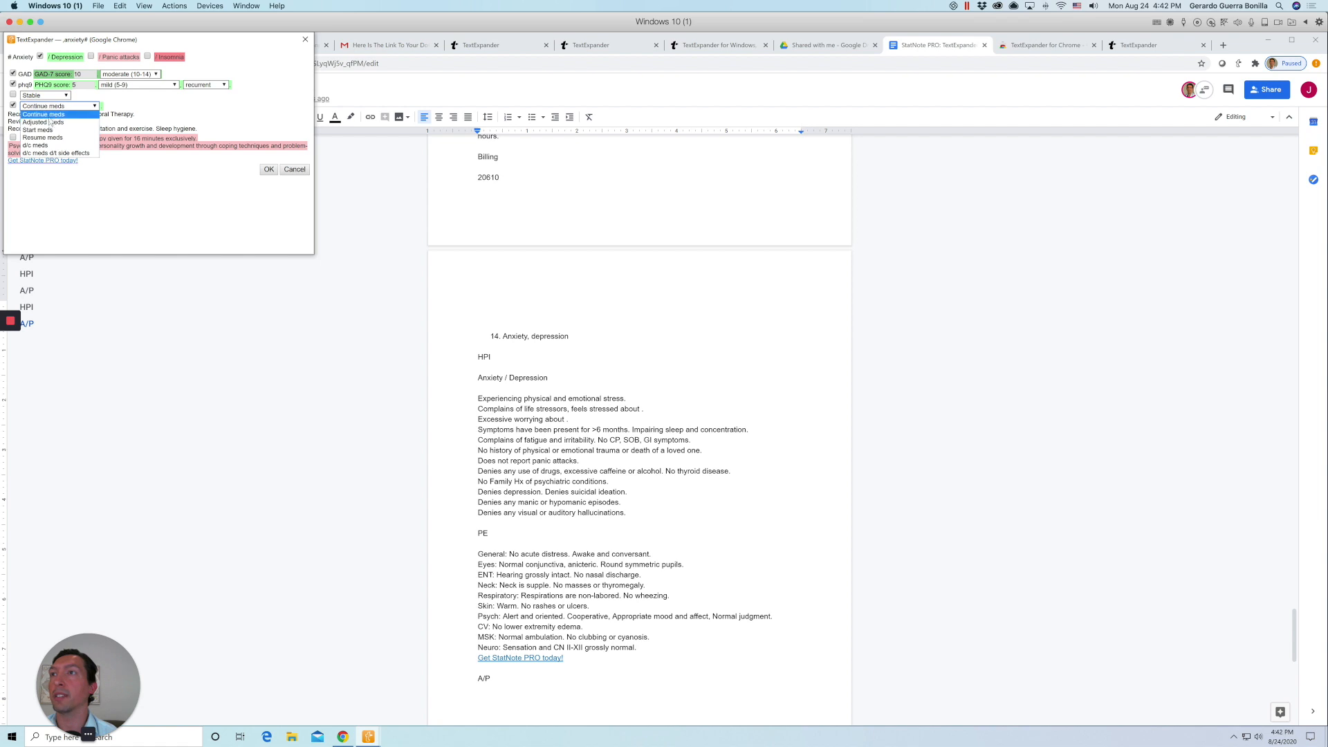
left_click(39, 129)
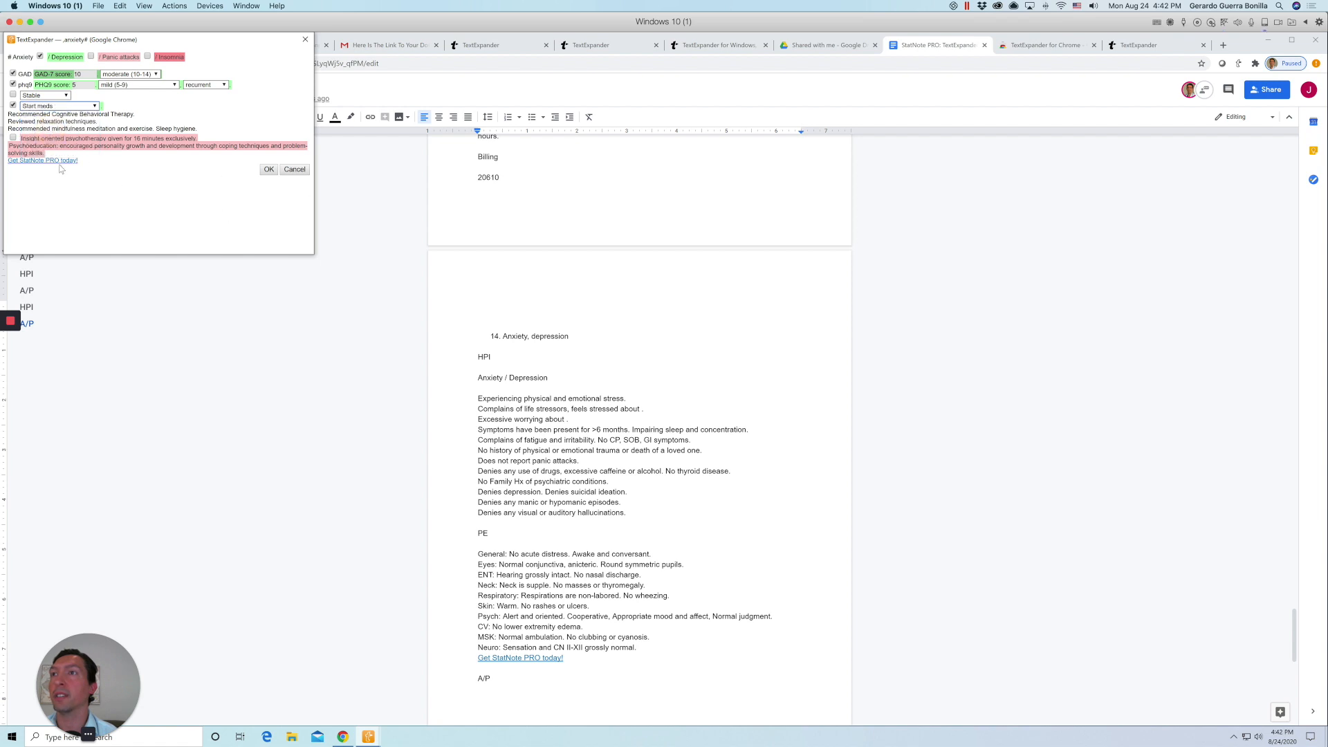
left_click(269, 169)
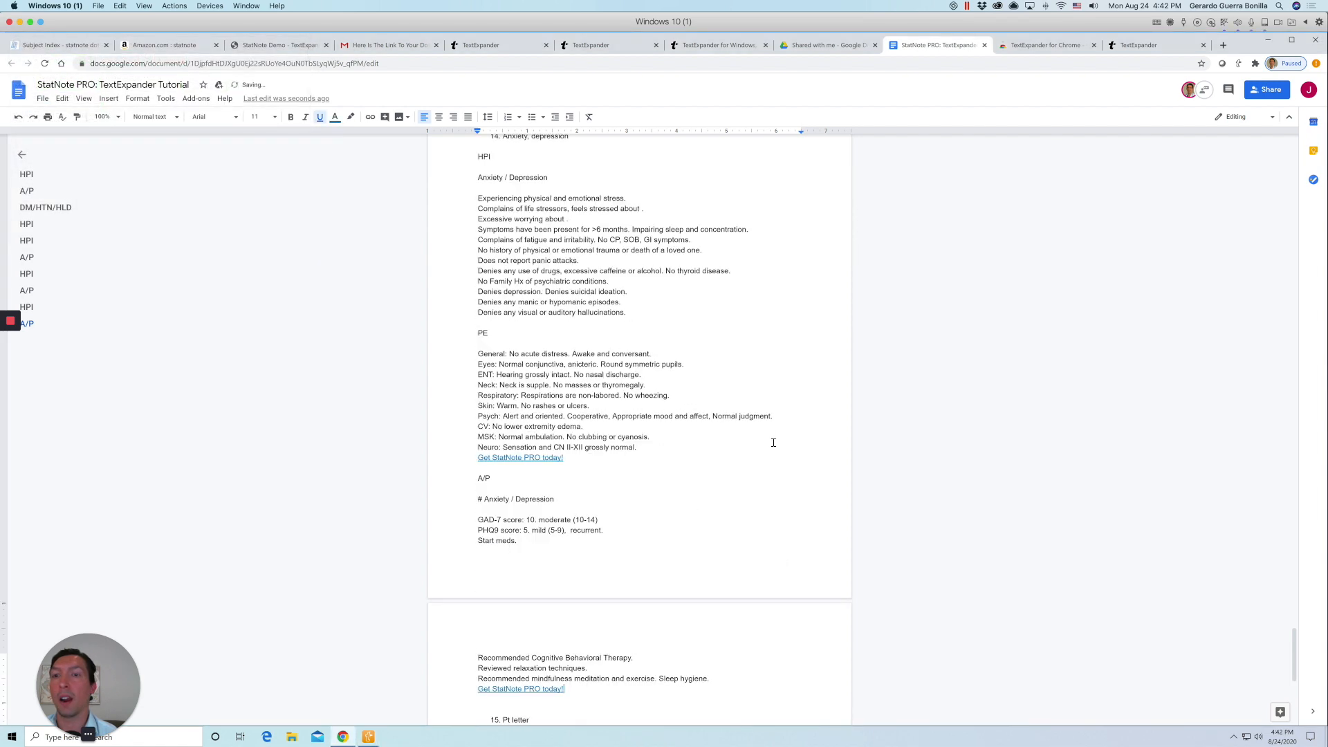
Search snippets for "pet letter" and insert "Pet companion letter" below the "Pet companion" list item.
scroll(774, 442, "down", 2)
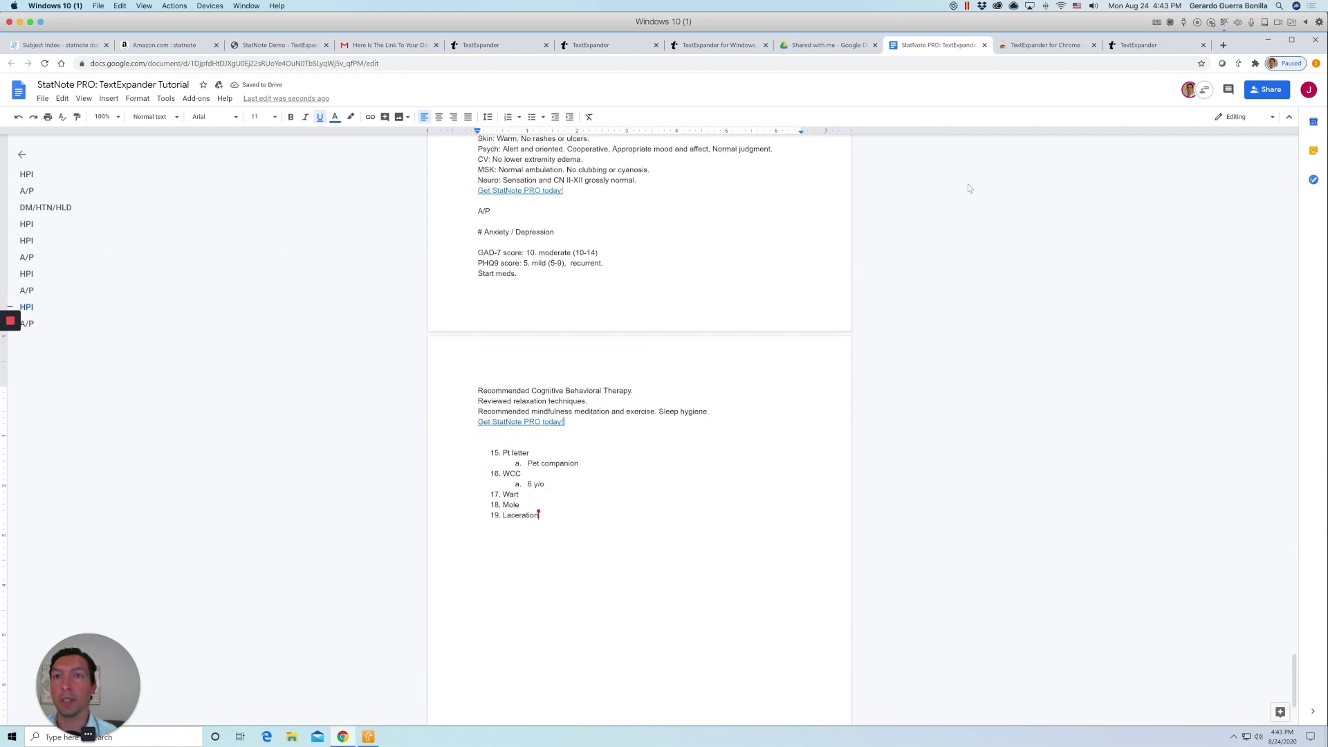
left_click(591, 465)
key("Return")
key("Return")
key("Return")
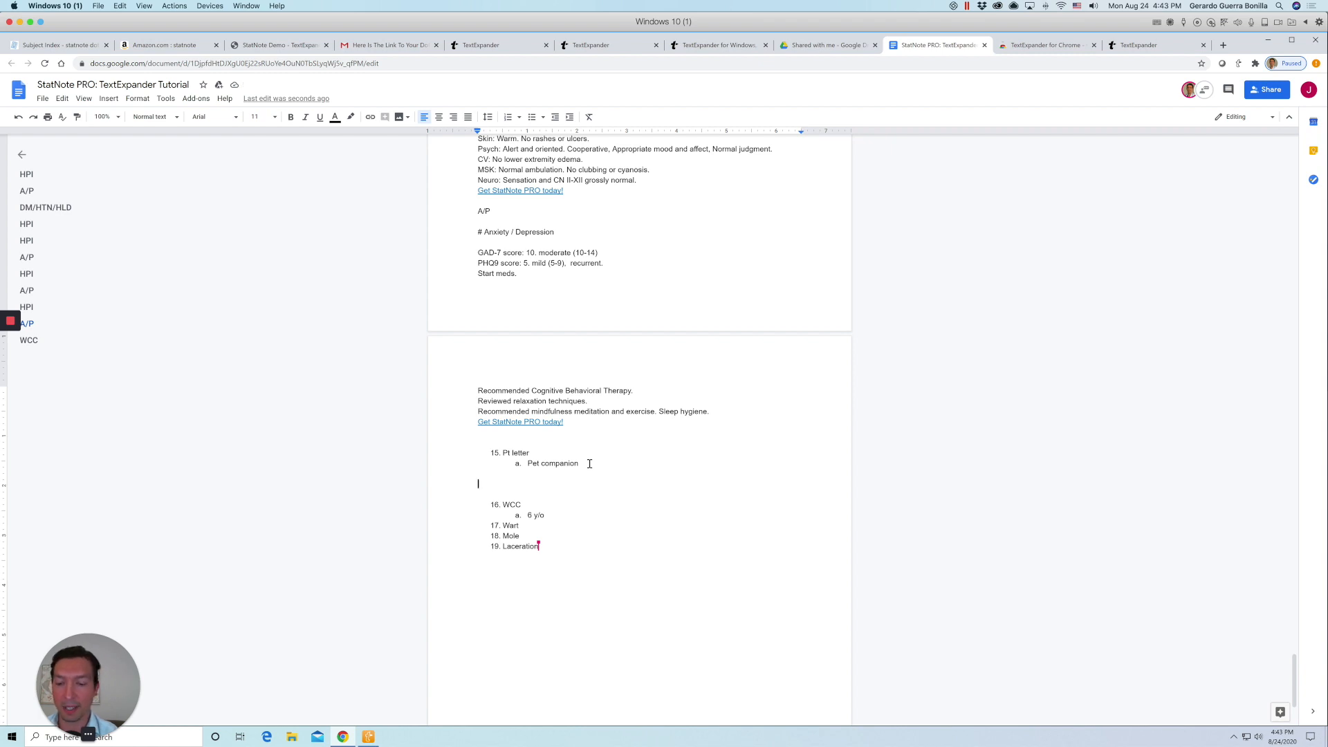
key("ctrl+shift+space")
type("pet letter")
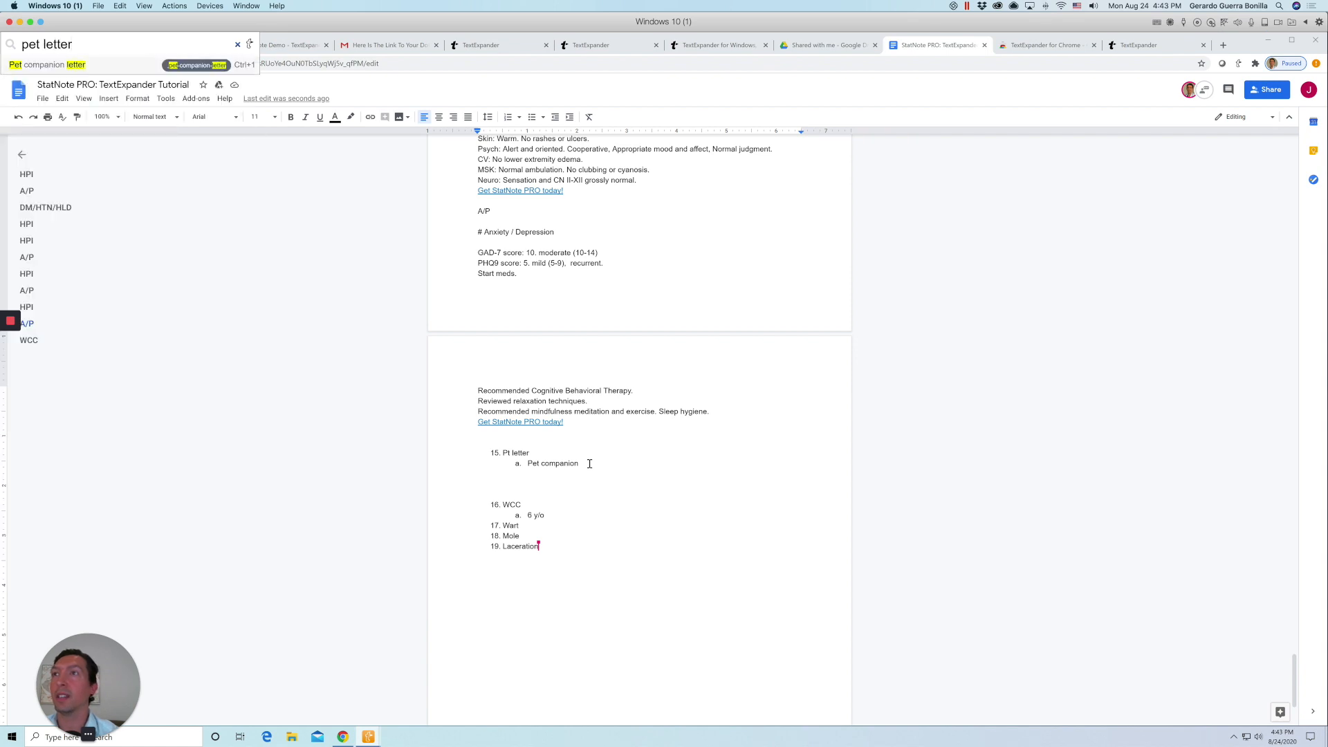
key("Return")
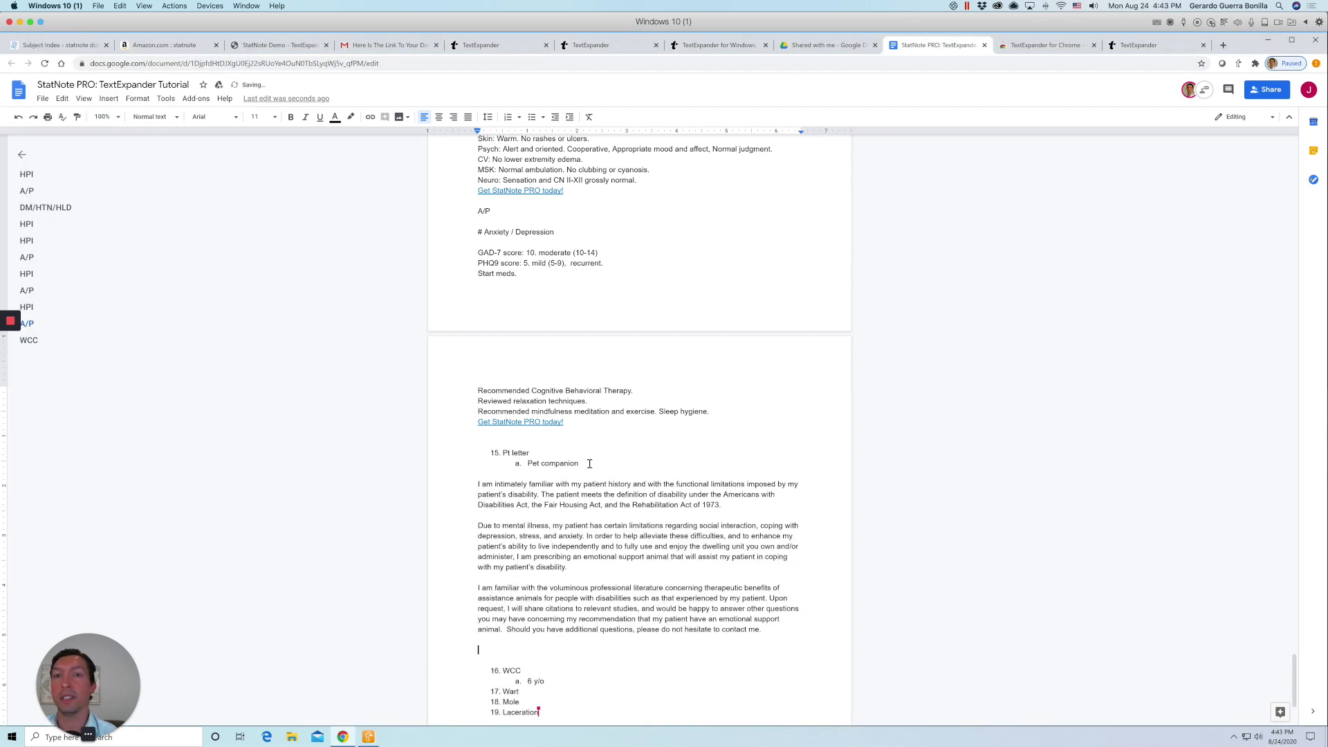
Add an "HPI" heading below the WCC "6 y/o" list item, with blank lines around it.
scroll(639, 547, "down", 3)
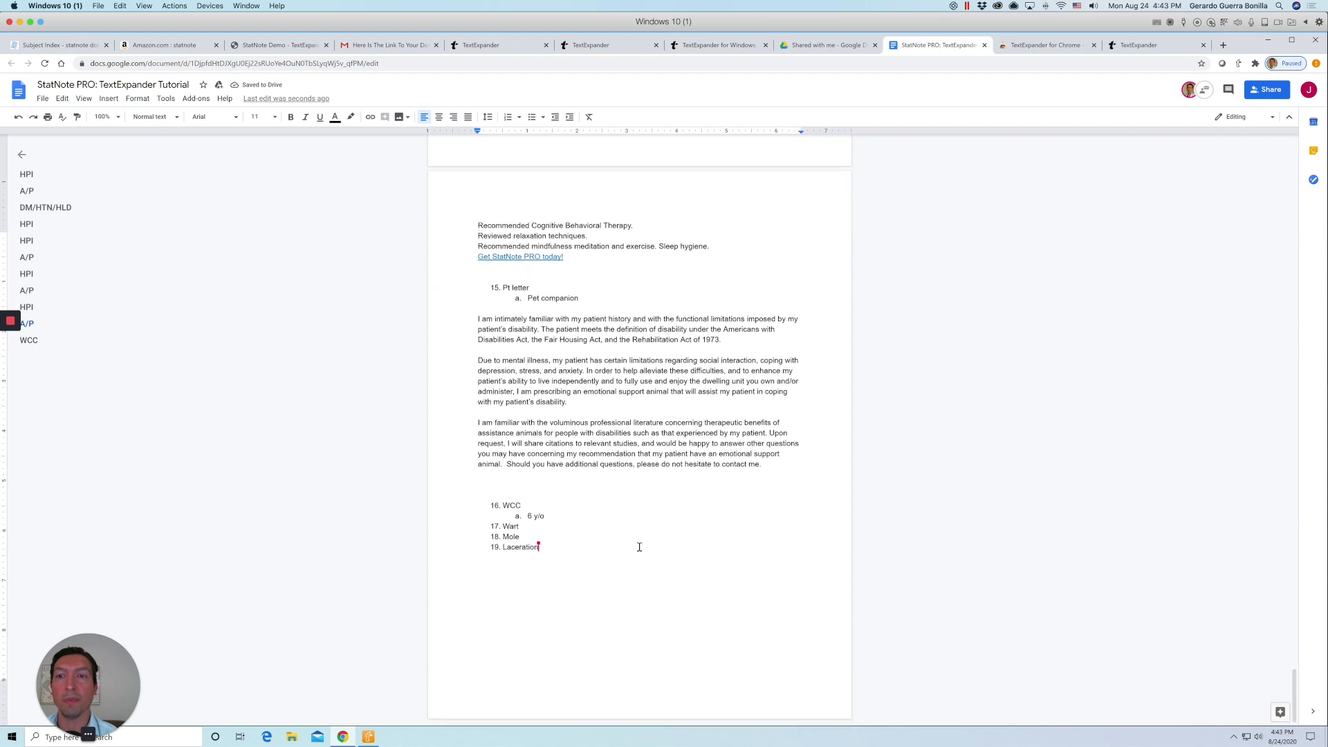
left_click(554, 516)
key("Return")
key("Return")
key("Return")
key("Return")
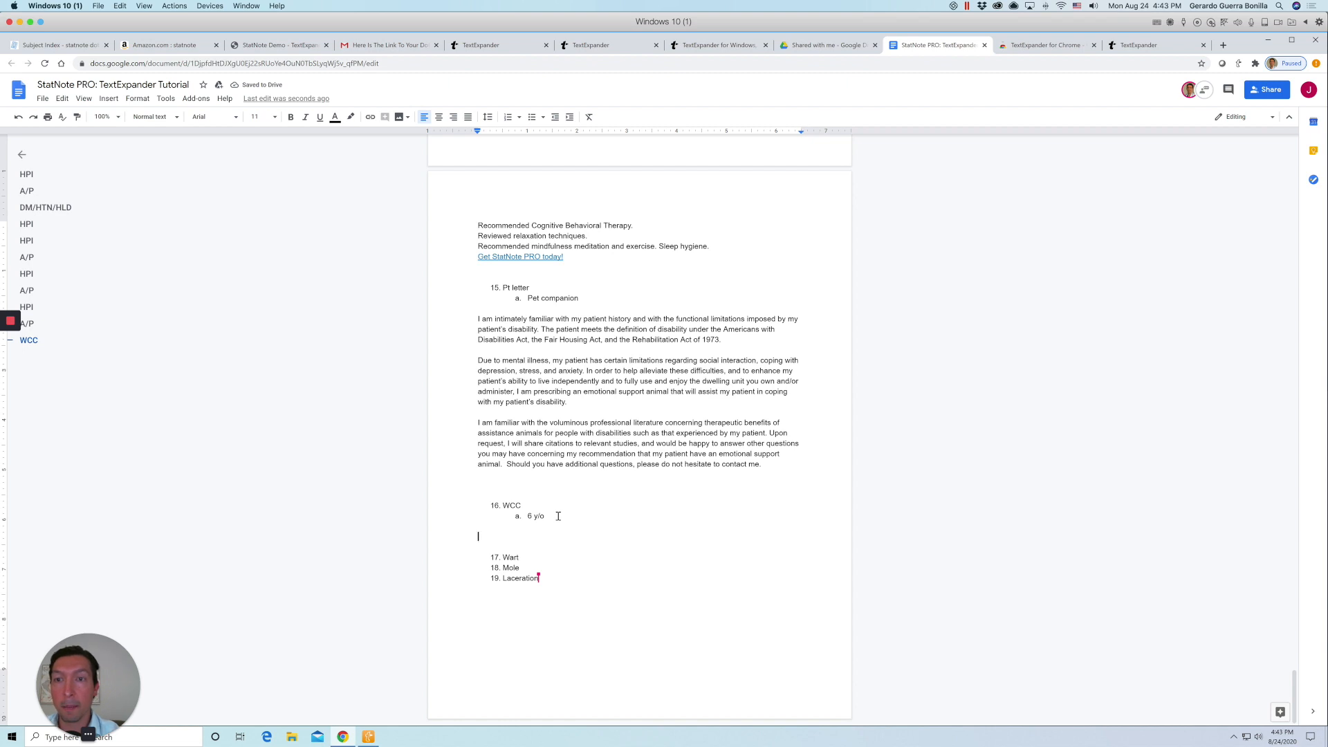
type("H")
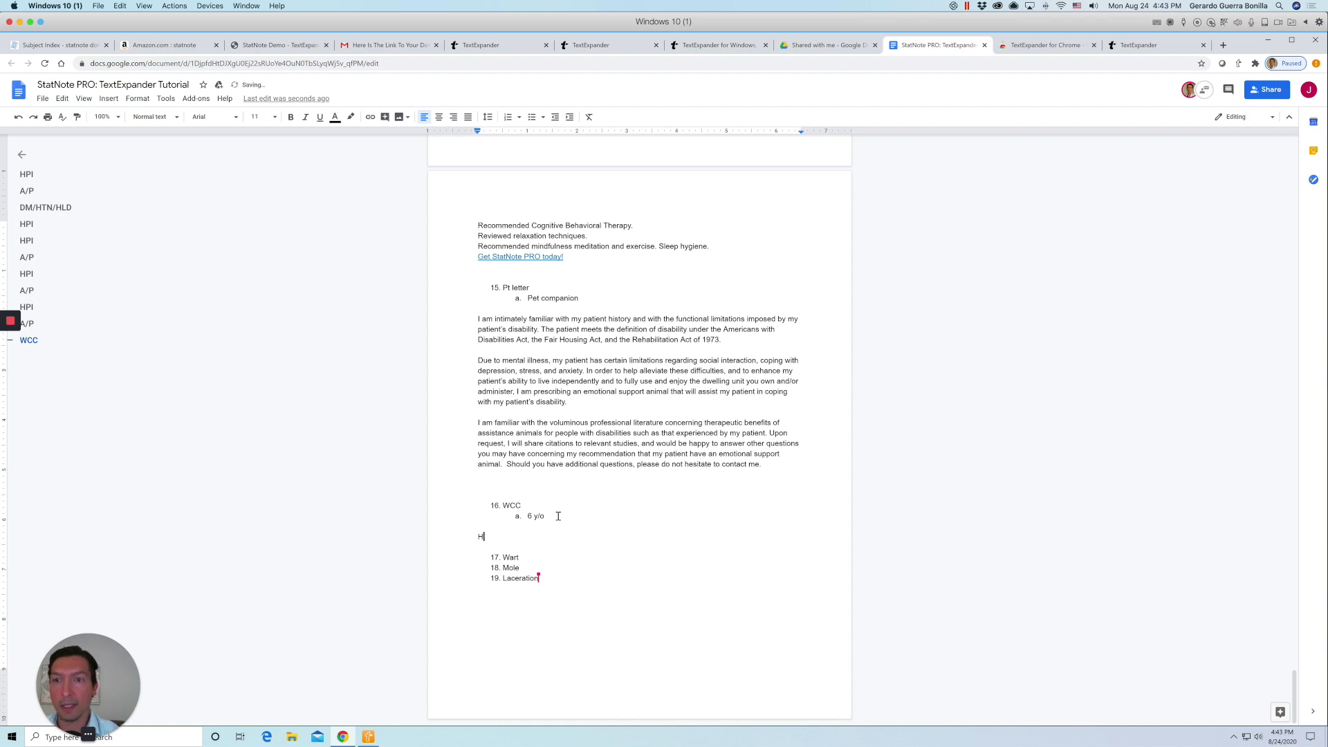
type("PI")
key("Return")
key("Return")
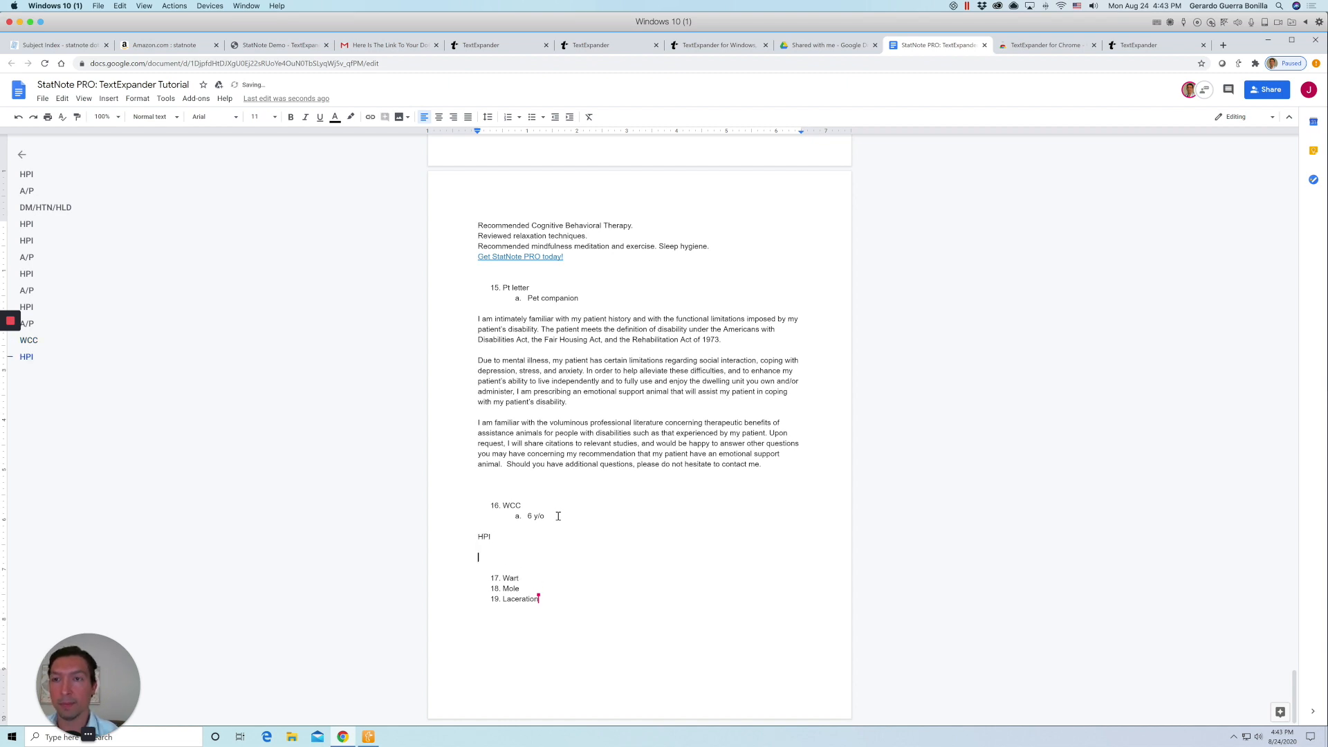
Search the snippets for "WCC 6" and insert "Well child 06-8 years, 7 yr wcc" under the HPI heading.
key("ctrl+shift+space")
type("WCC ")
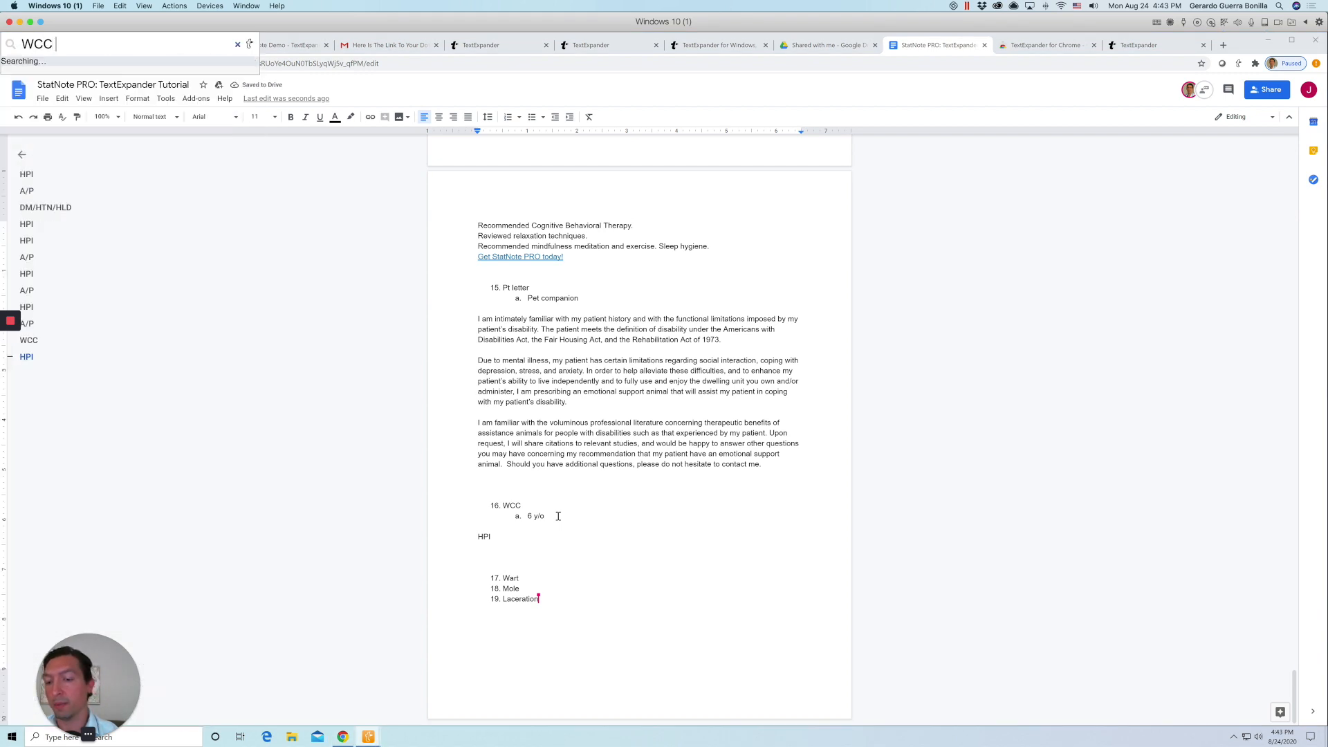
type("6")
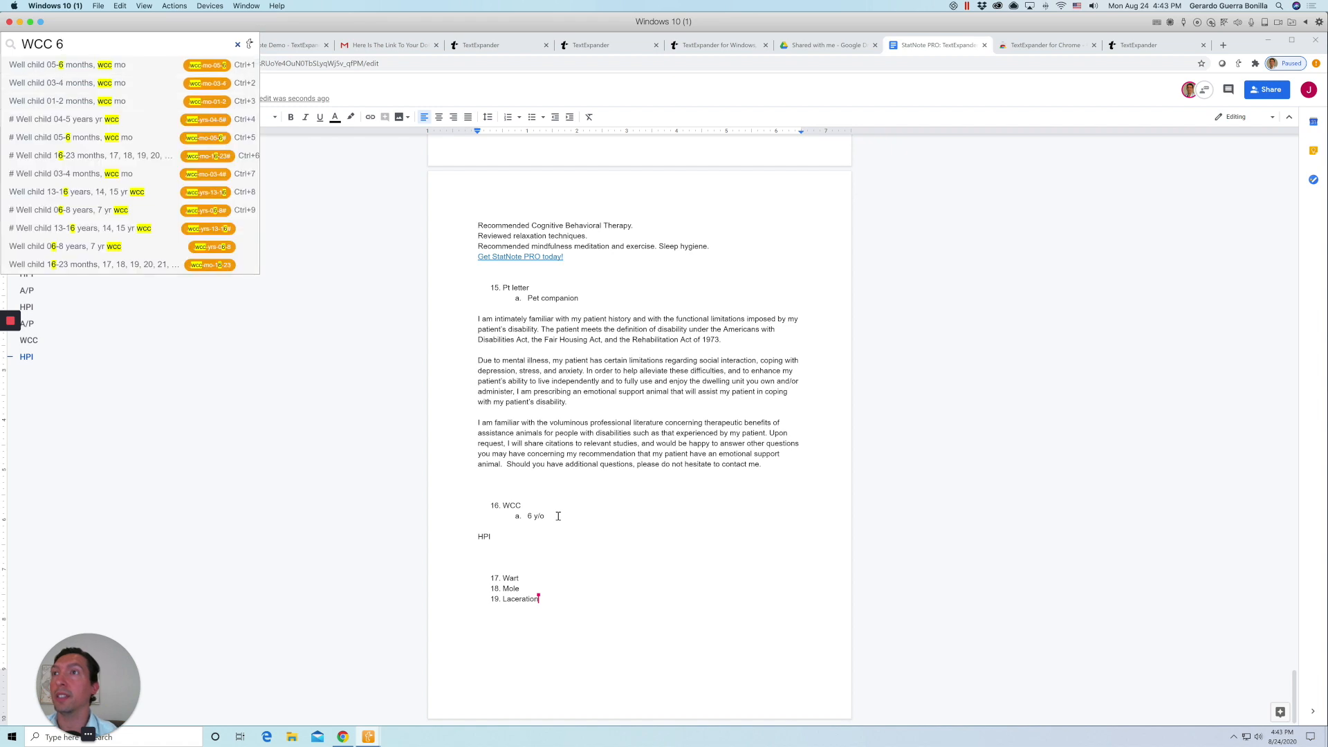
mouse_move(89, 67)
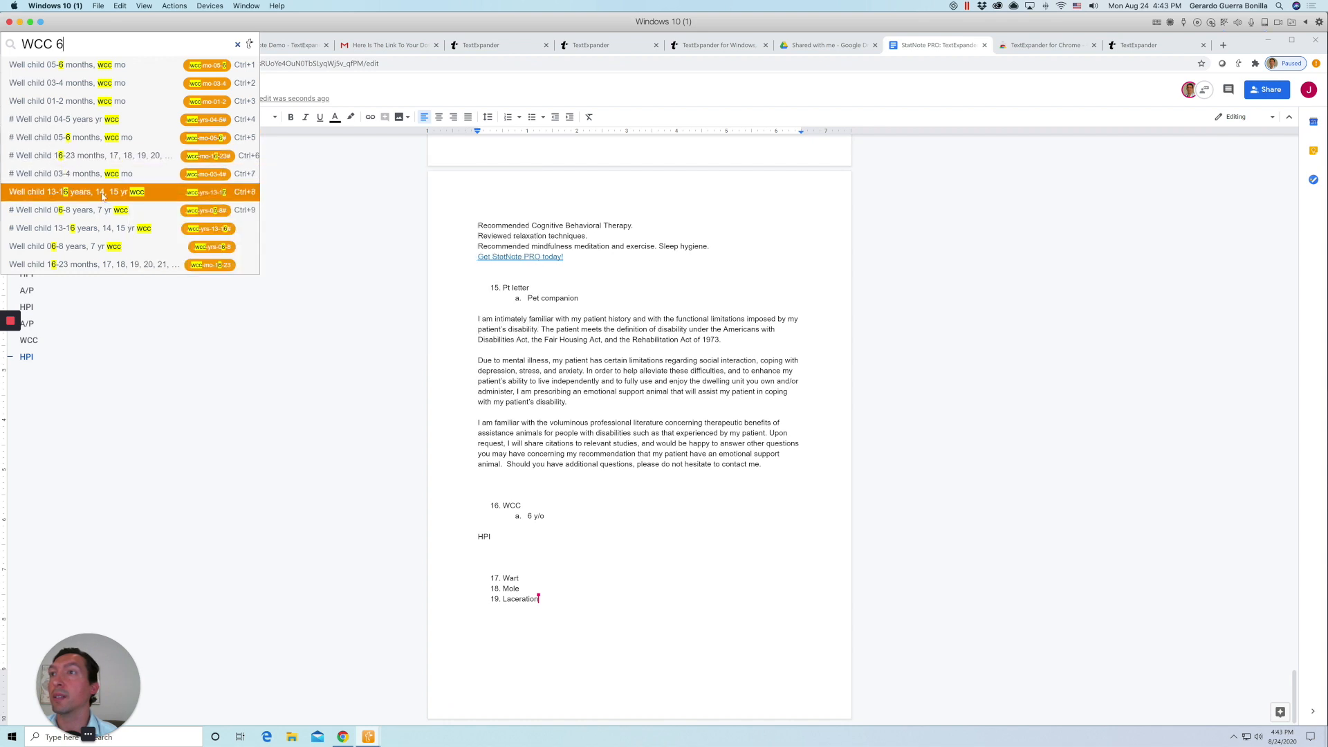
left_click(86, 254)
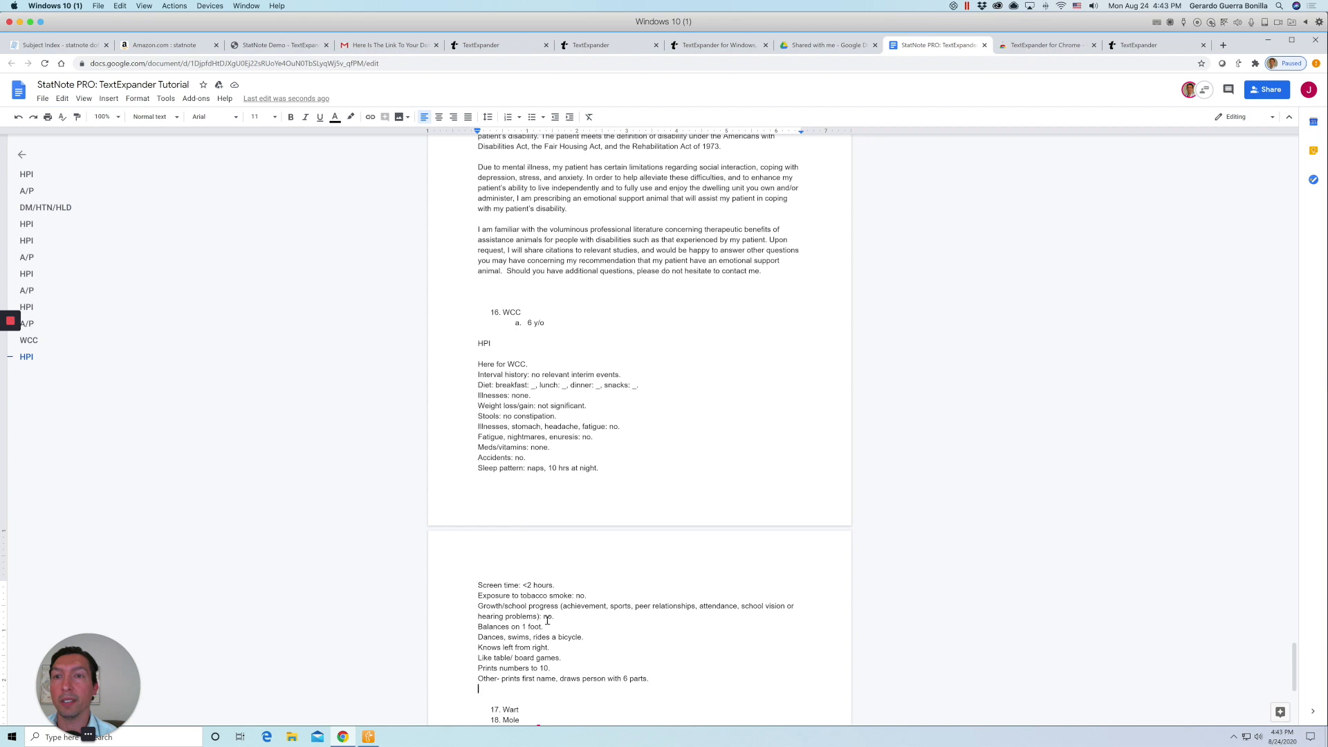
Add a "PE" heading below the well-child history text.
scroll(547, 642, "down", 3)
type("P")
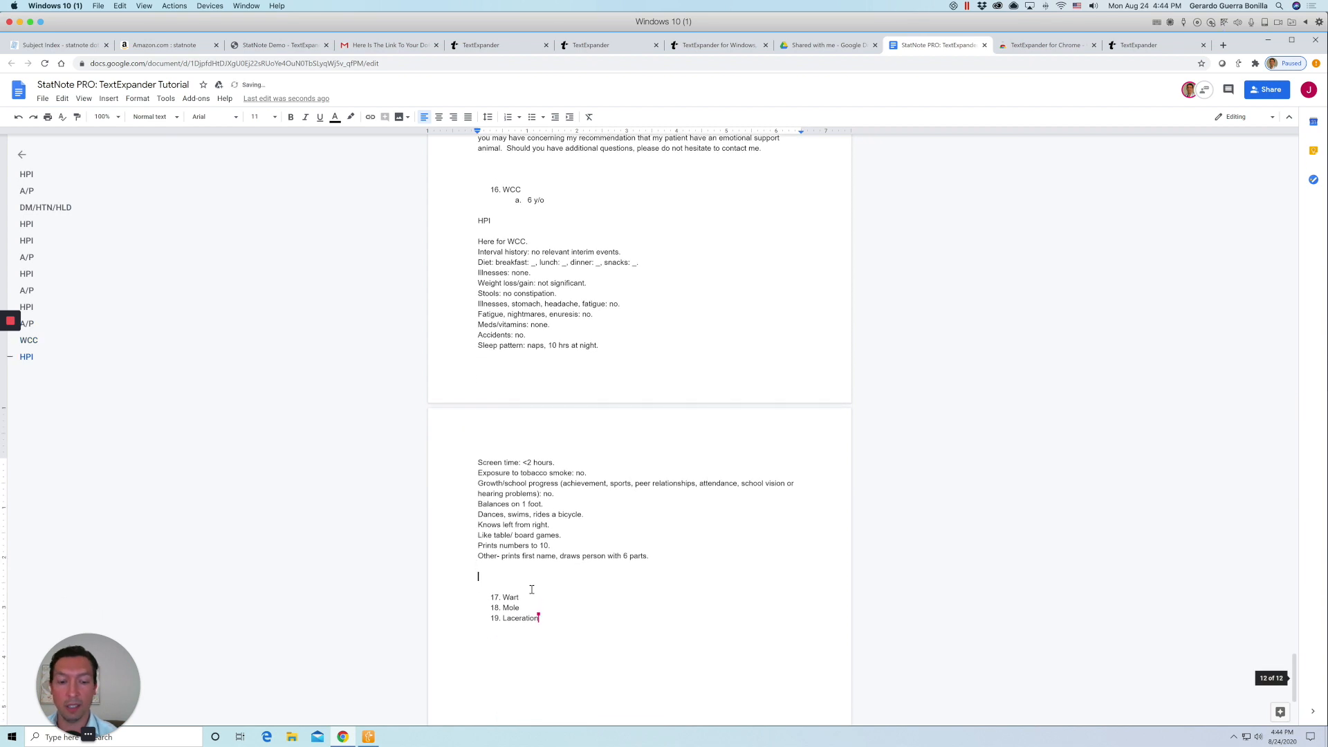
type("e")
key("BackSpace")
key("BackSpace")
type("PE")
key("Return")
Search for "WCC PE" and insert the "PE WCC toddler child" snippet with the optional "Male: Testes down, no lesions" line included.
key("ctrl+shift+space")
type("WCC PE")
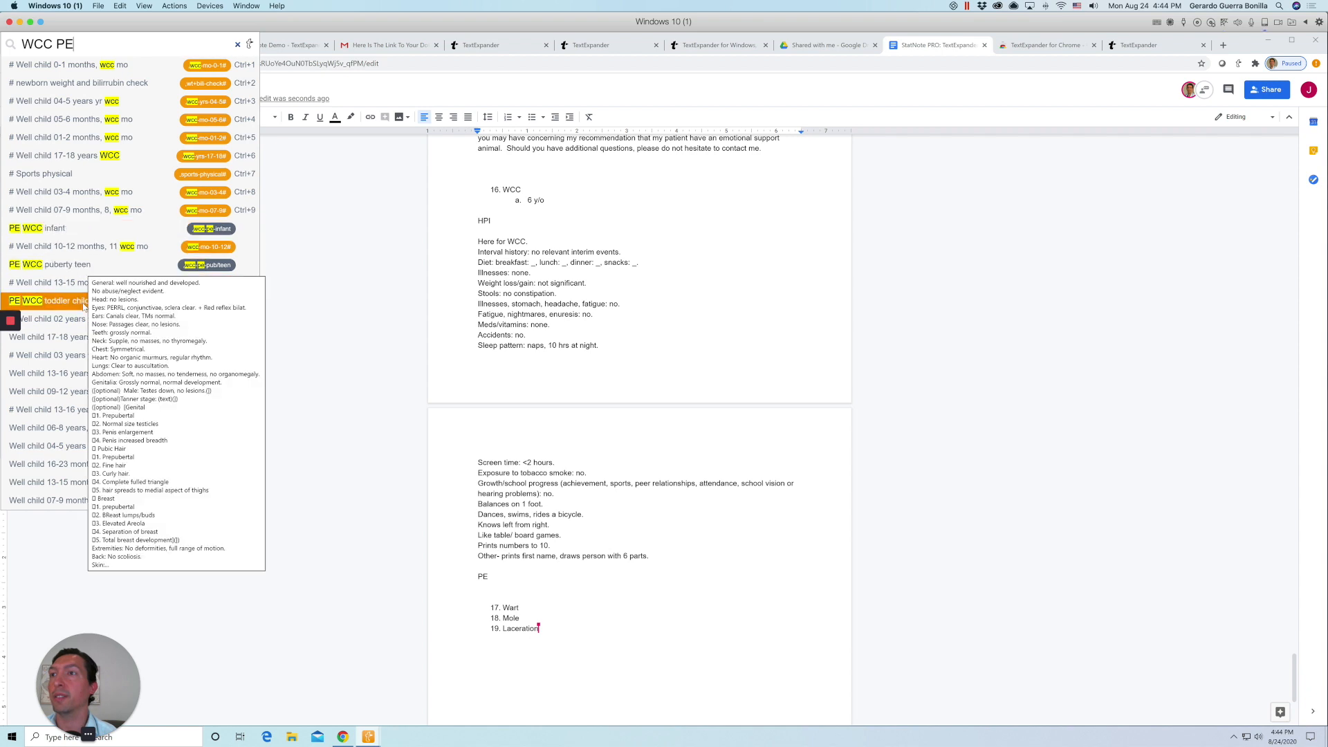
mouse_move(106, 306)
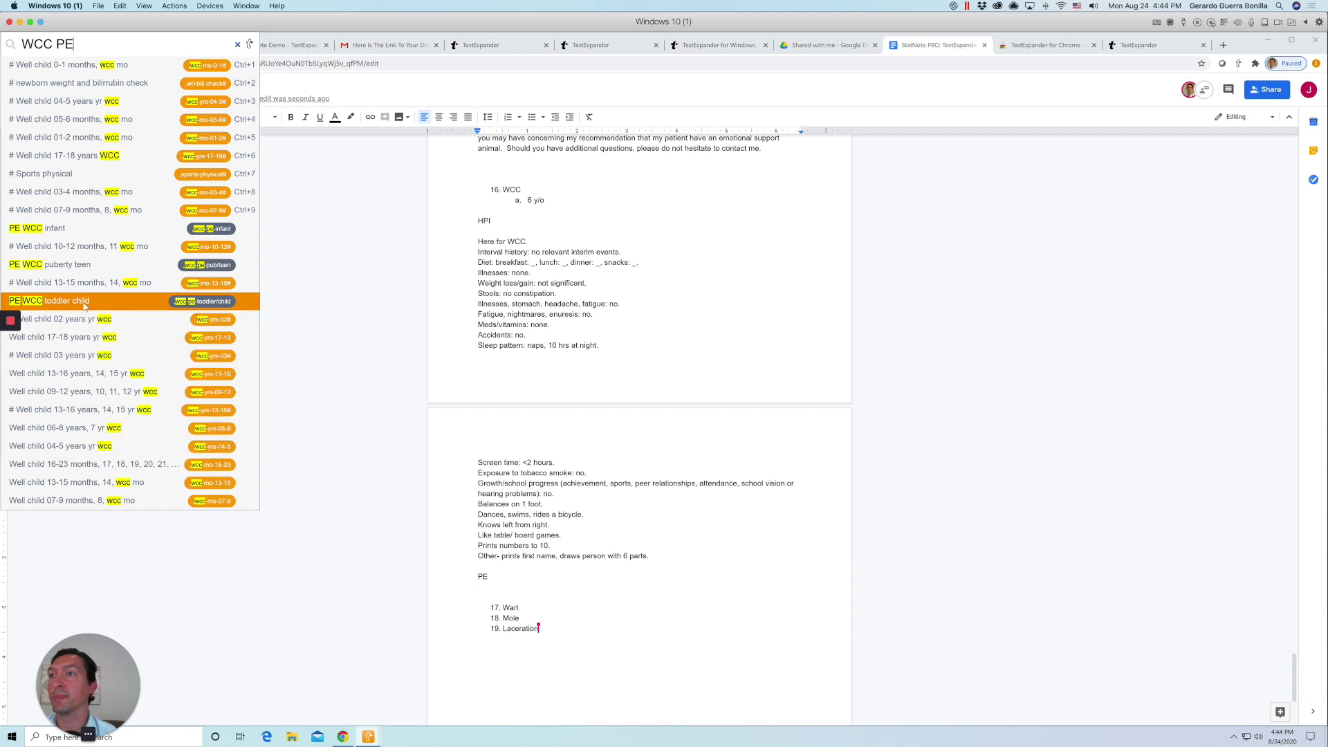
left_click(86, 305)
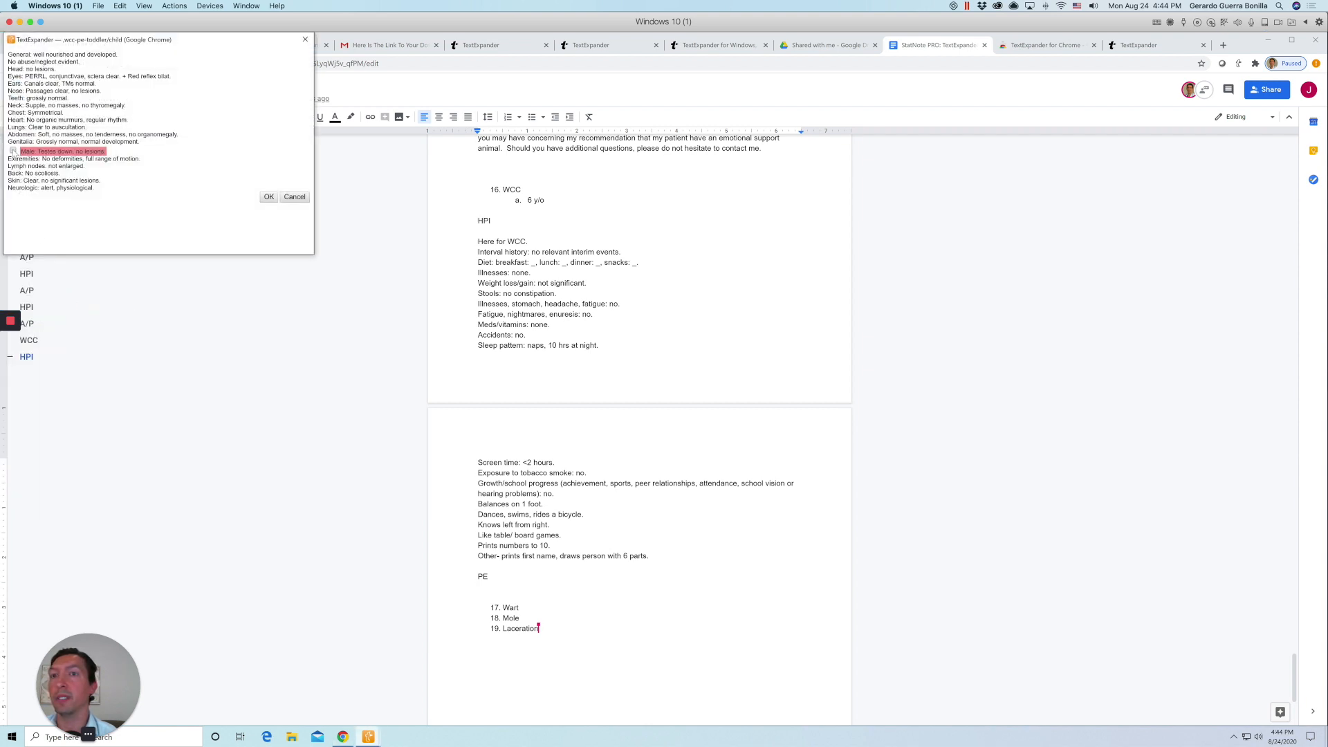
left_click(14, 151)
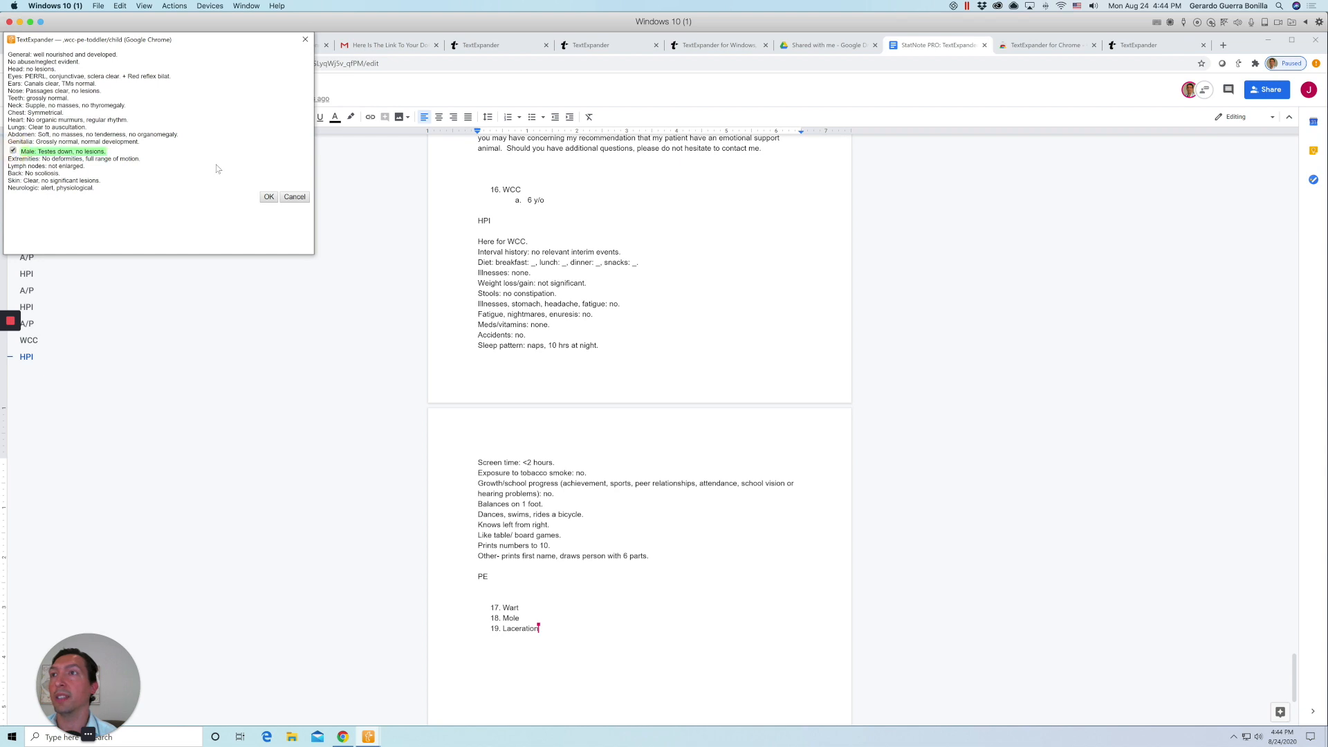
left_click(270, 198)
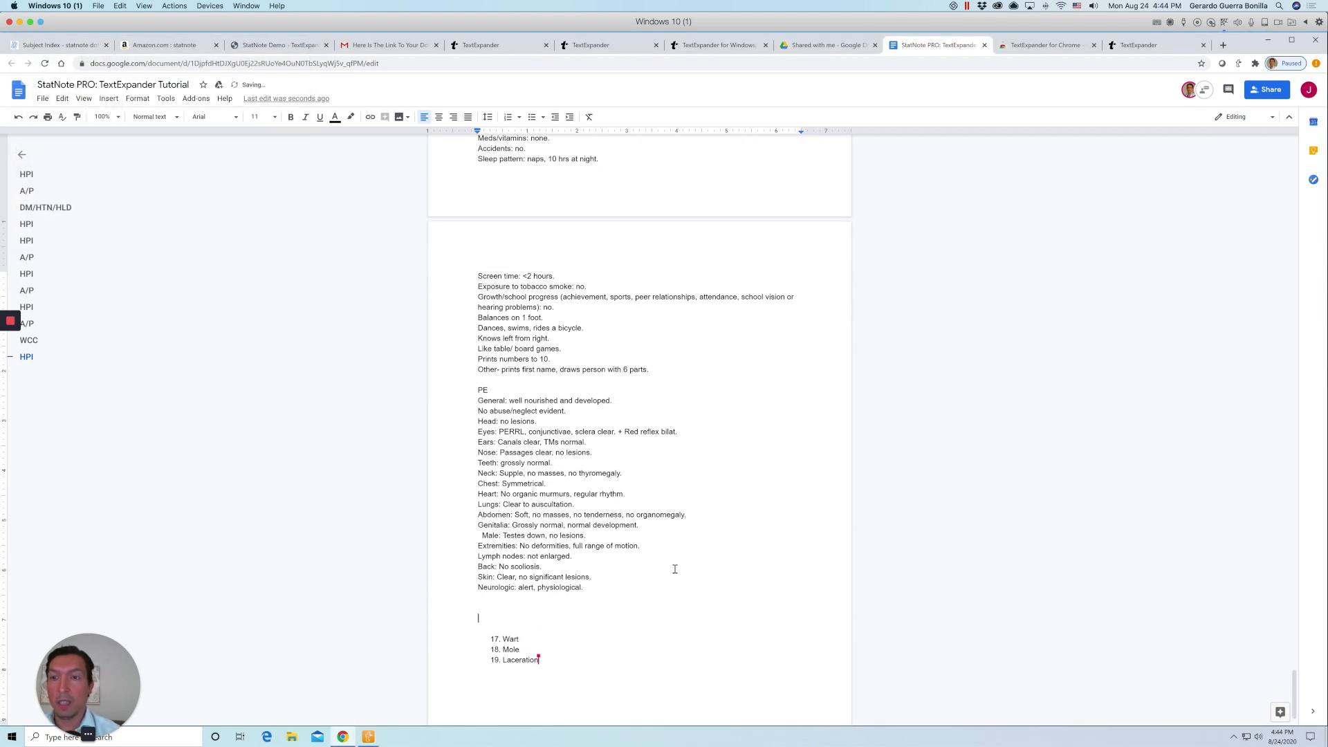
Add an "A/P" heading below the exam and insert "# Well child 04-5 years yr wcc", found by searching "wcc 6 #".
type("a/p")
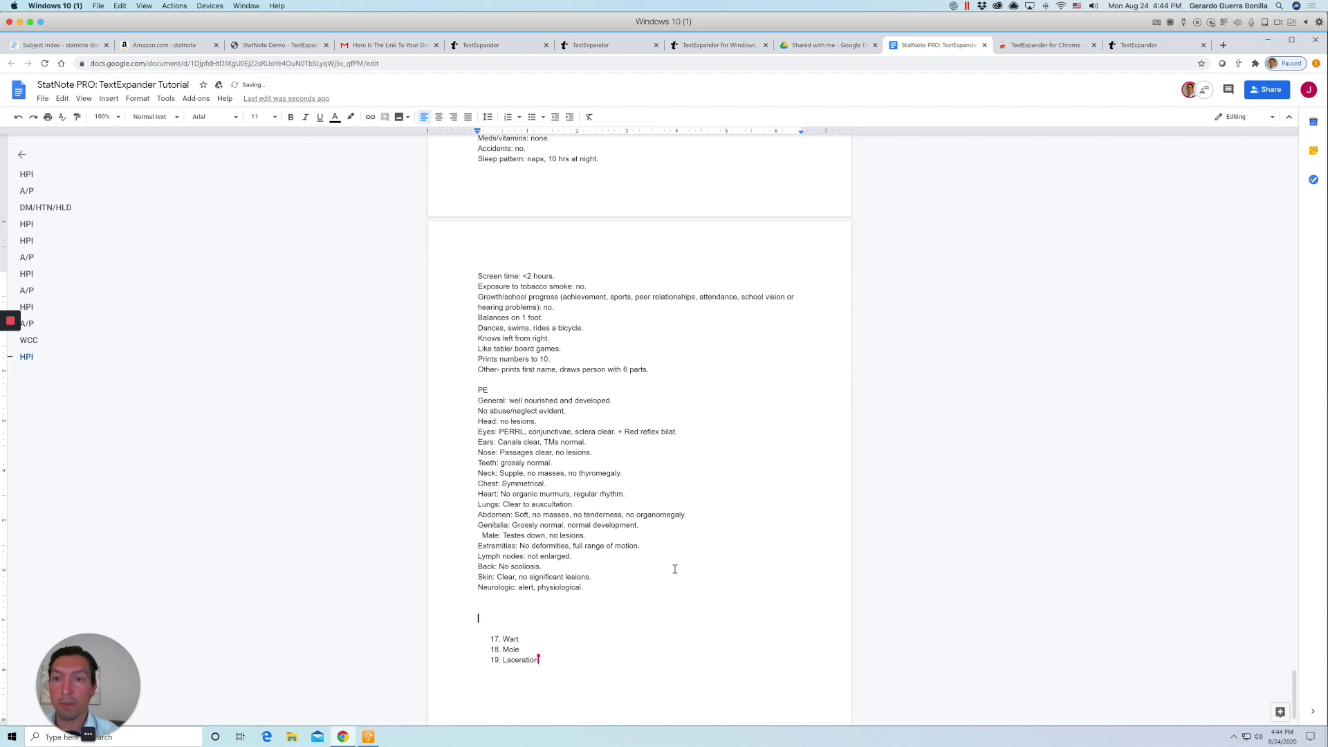
key("Return")
key("ctrl+alt+space")
type("wcc")
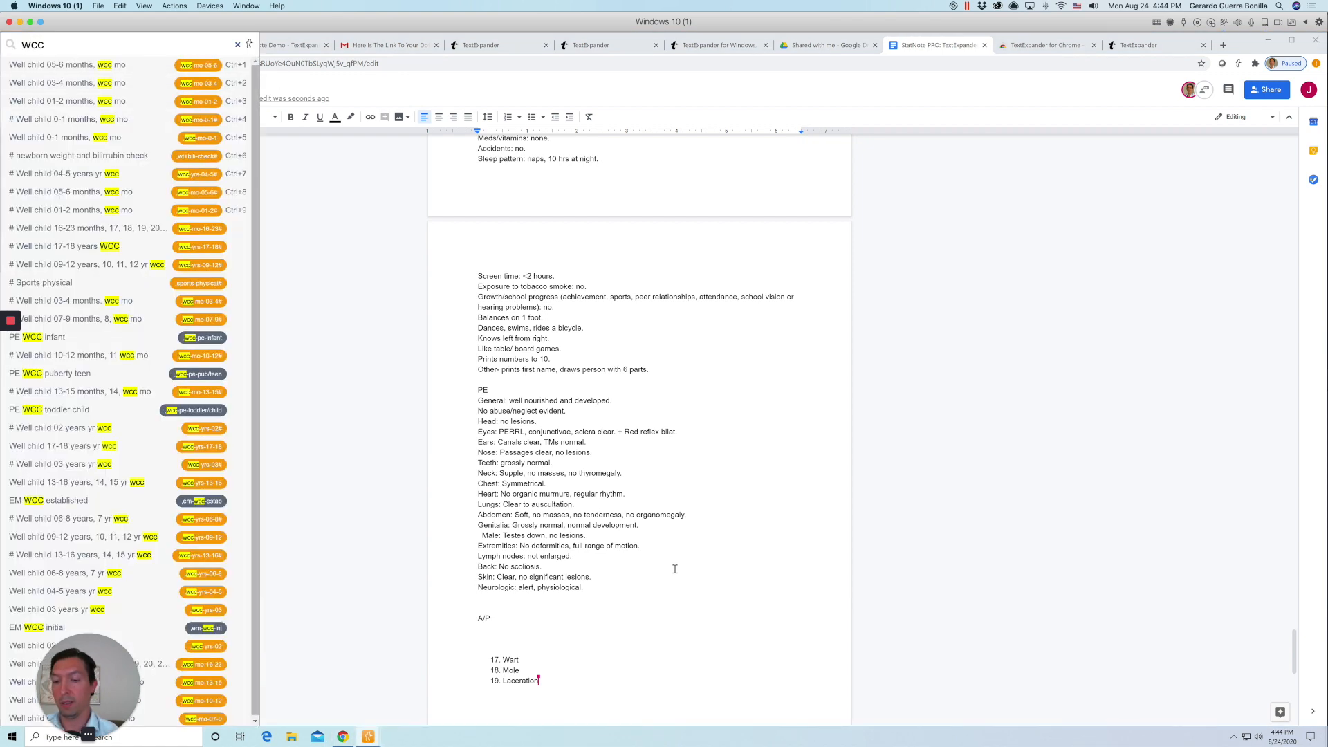
type(" 6 #")
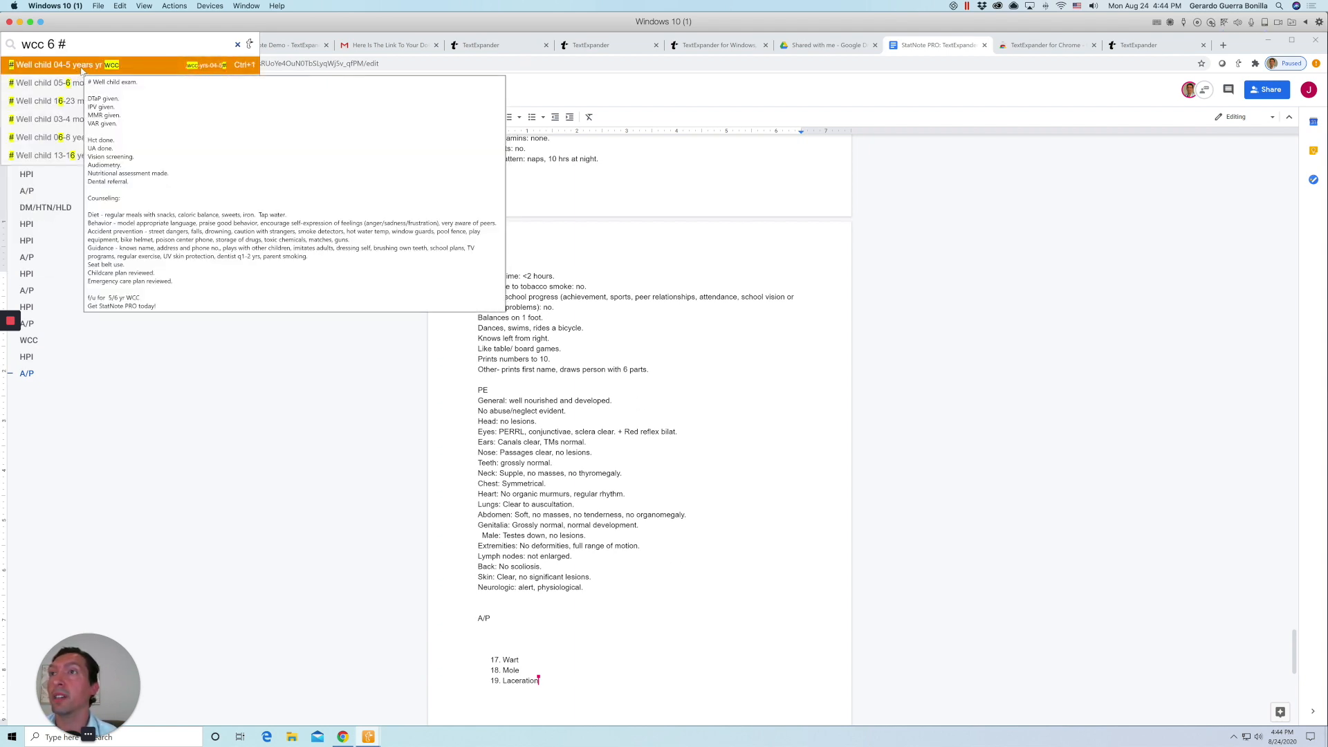
left_click(82, 67)
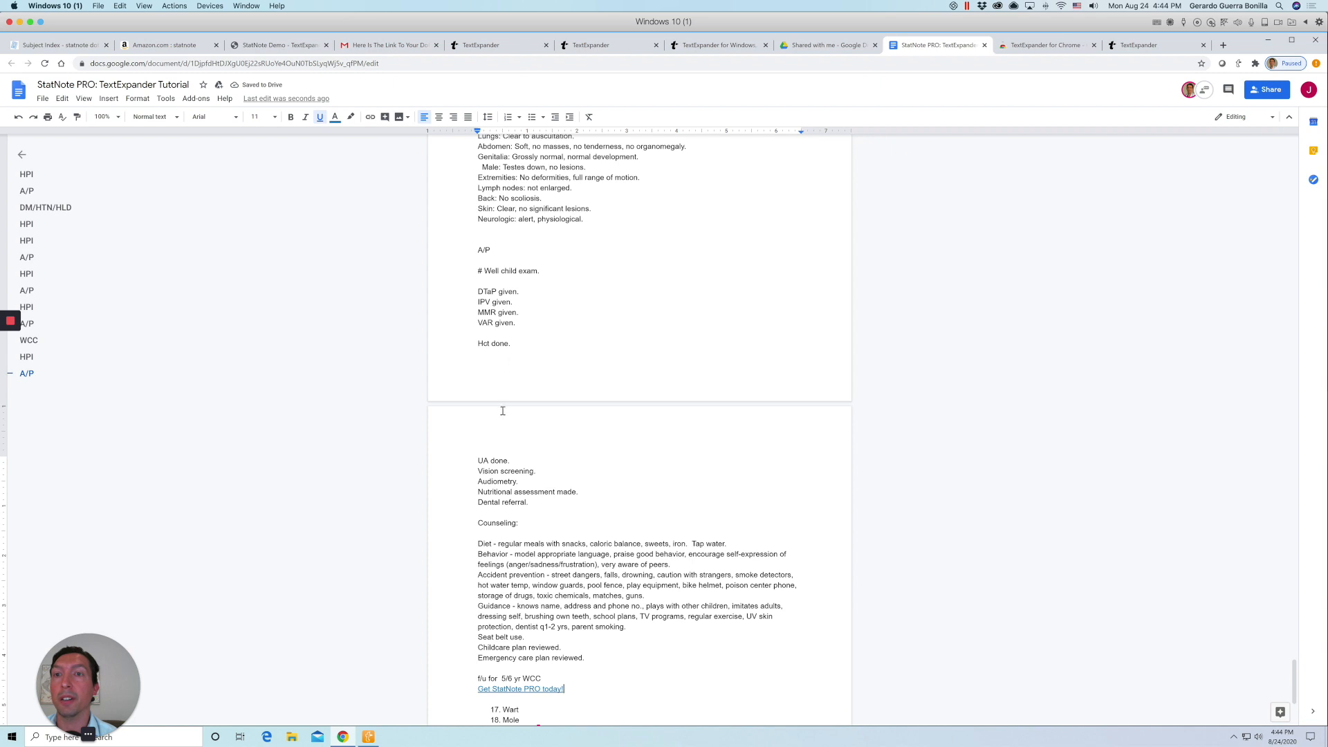
Delete the "Hct done." and "UA done." lines from the well-child plan and make the follow-up read "next WCC".
left_click_drag(512, 461, 459, 374)
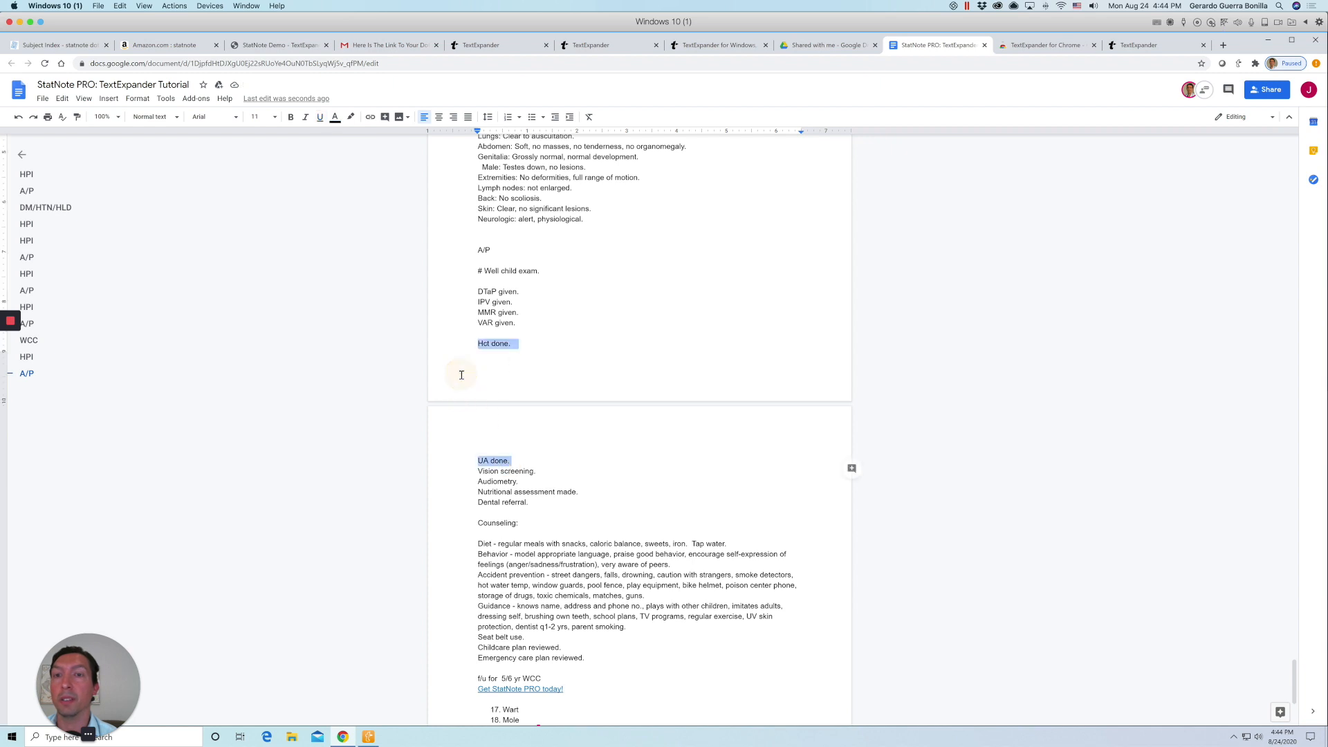
key("BackSpace")
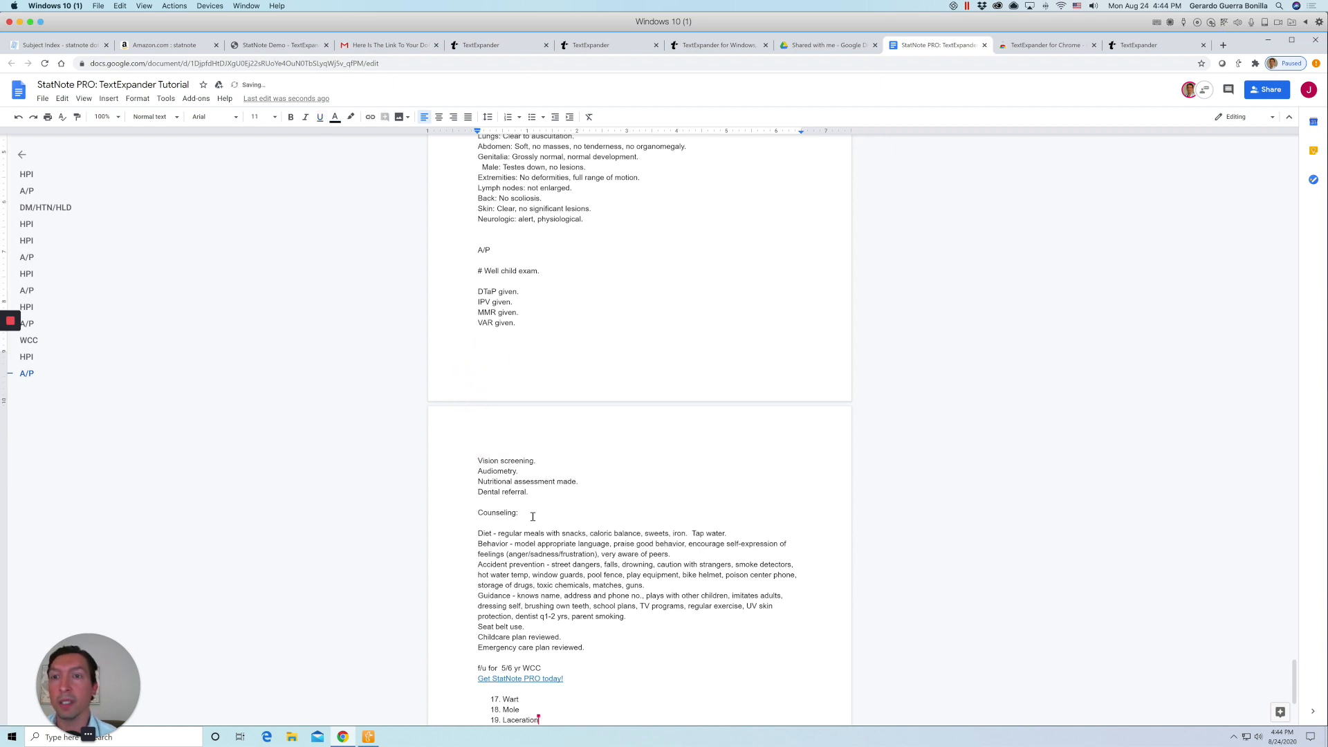
left_click(508, 668)
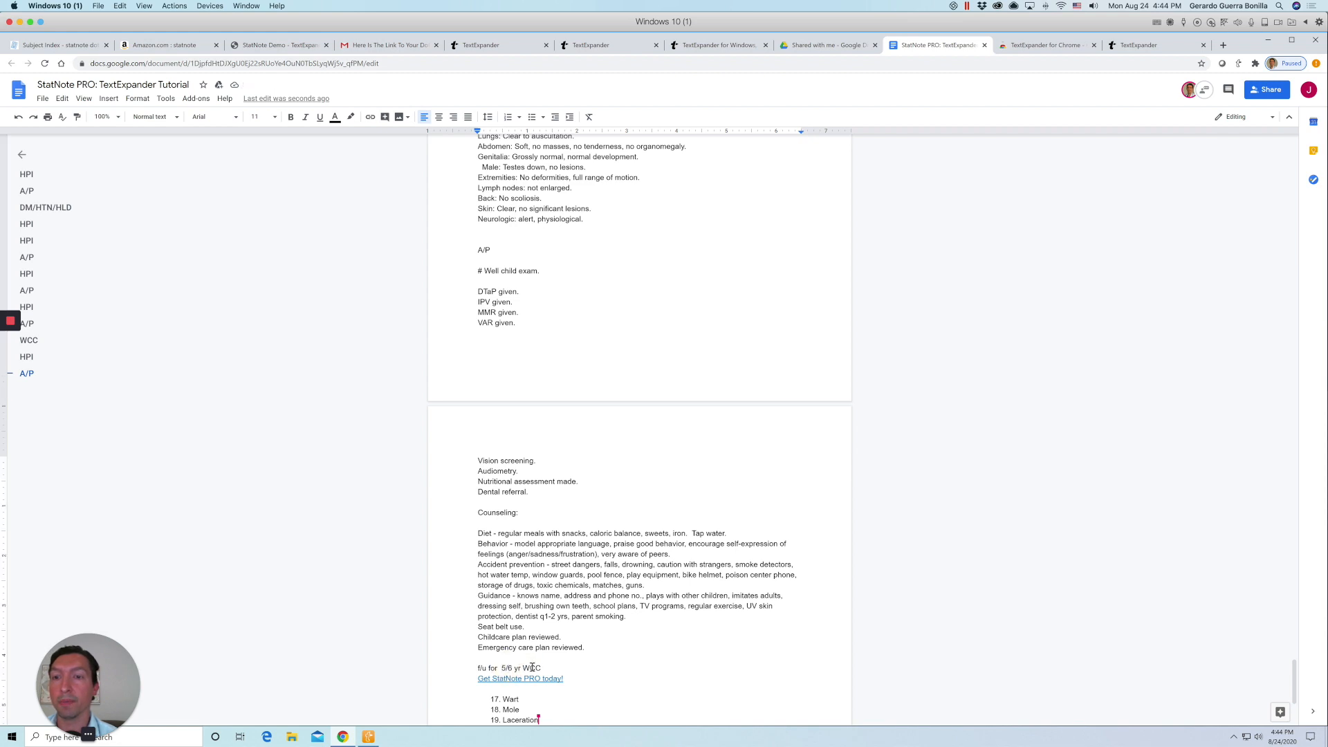
mouse_move(503, 668)
left_mouse_down()
mouse_move(532, 668)
mouse_move(520, 668)
left_mouse_up()
type("next")
Add an "HPI" heading below the "Wart" list item, with blank lines around it.
scroll(580, 680, "down", 2)
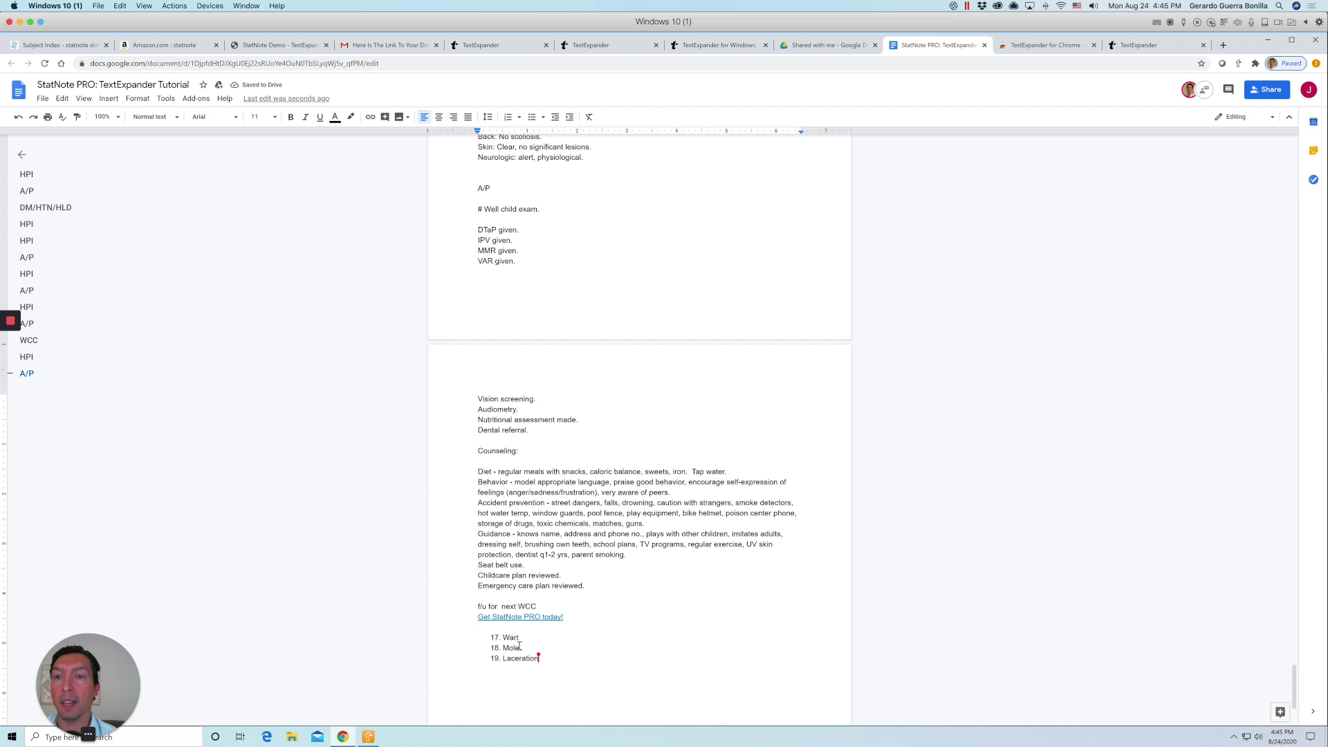
left_click(524, 637)
key("Return")
key("Return")
key("Return")
key("Return")
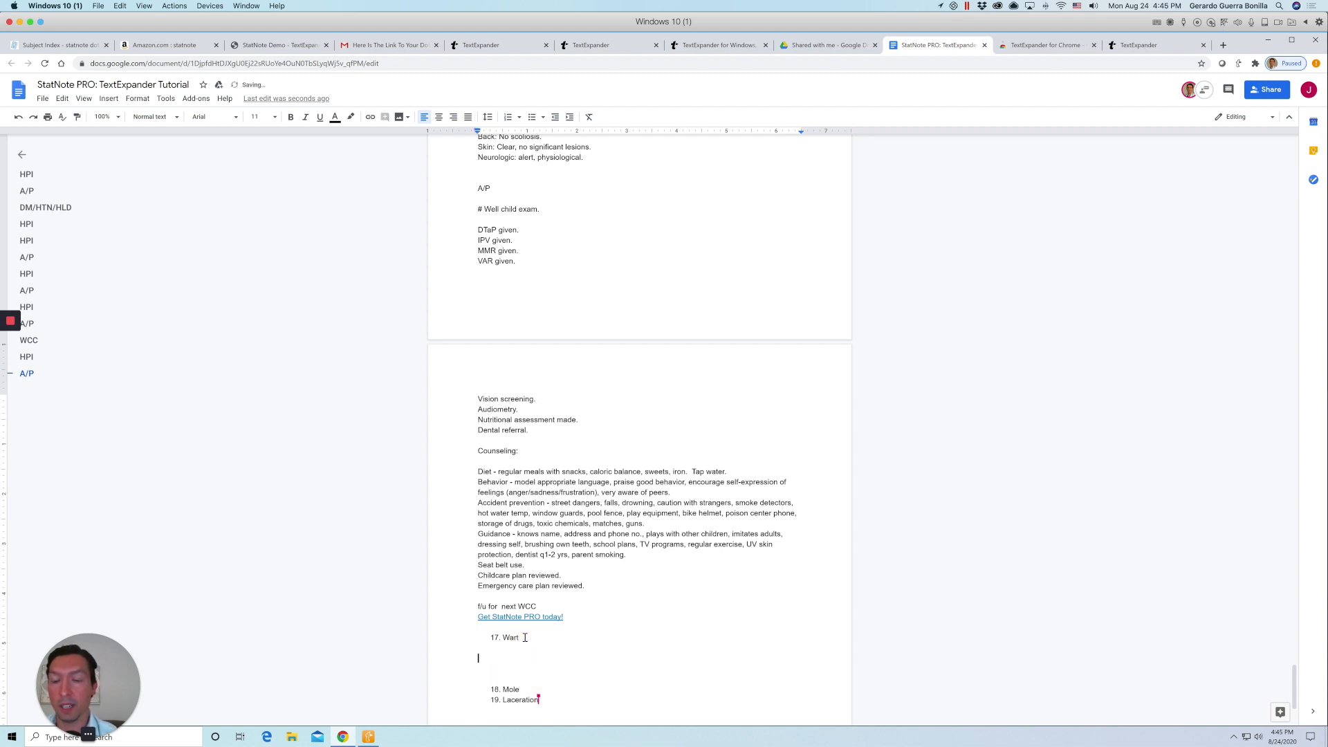
type("HPI")
key("Return")
Search the snippets for "WART" and insert the "Wart" history with the location set to right finger.
key("ctrl+shift+space")
type("WART")
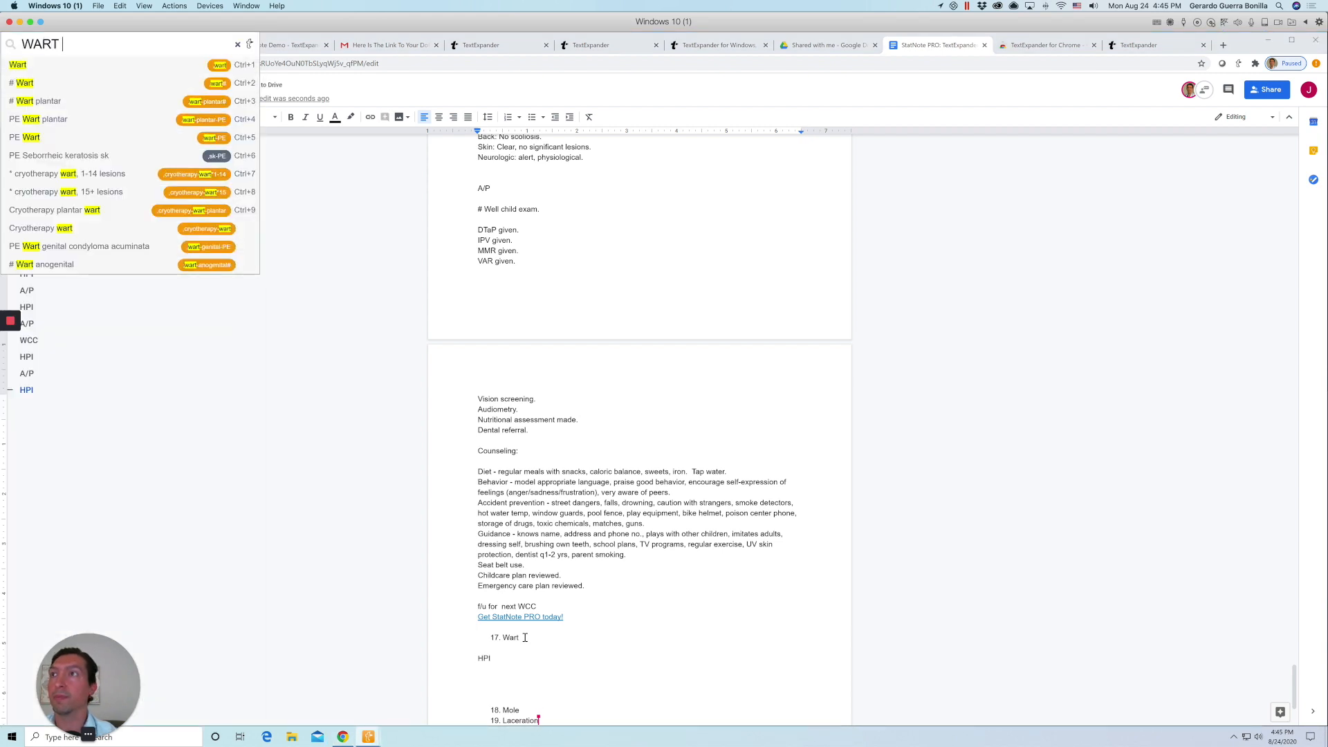
key("Down")
key("Return")
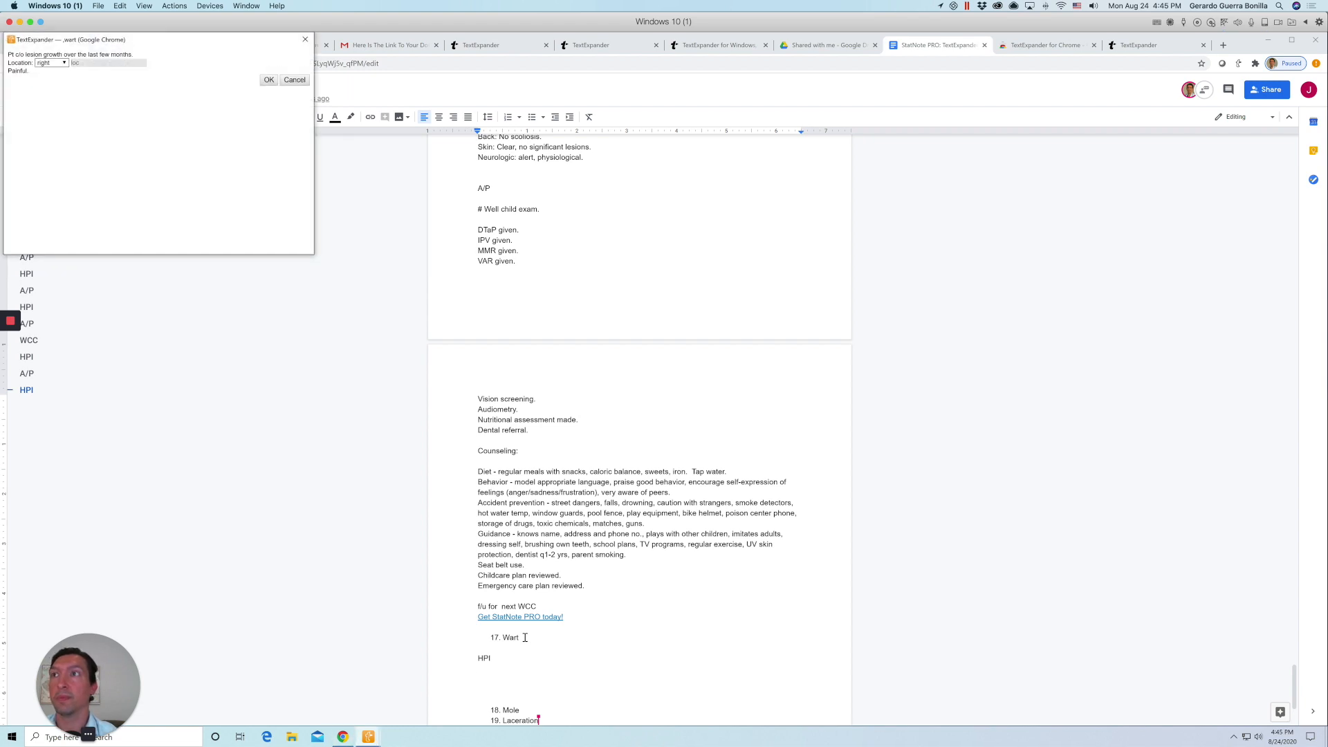
type("ING")
type("nger")
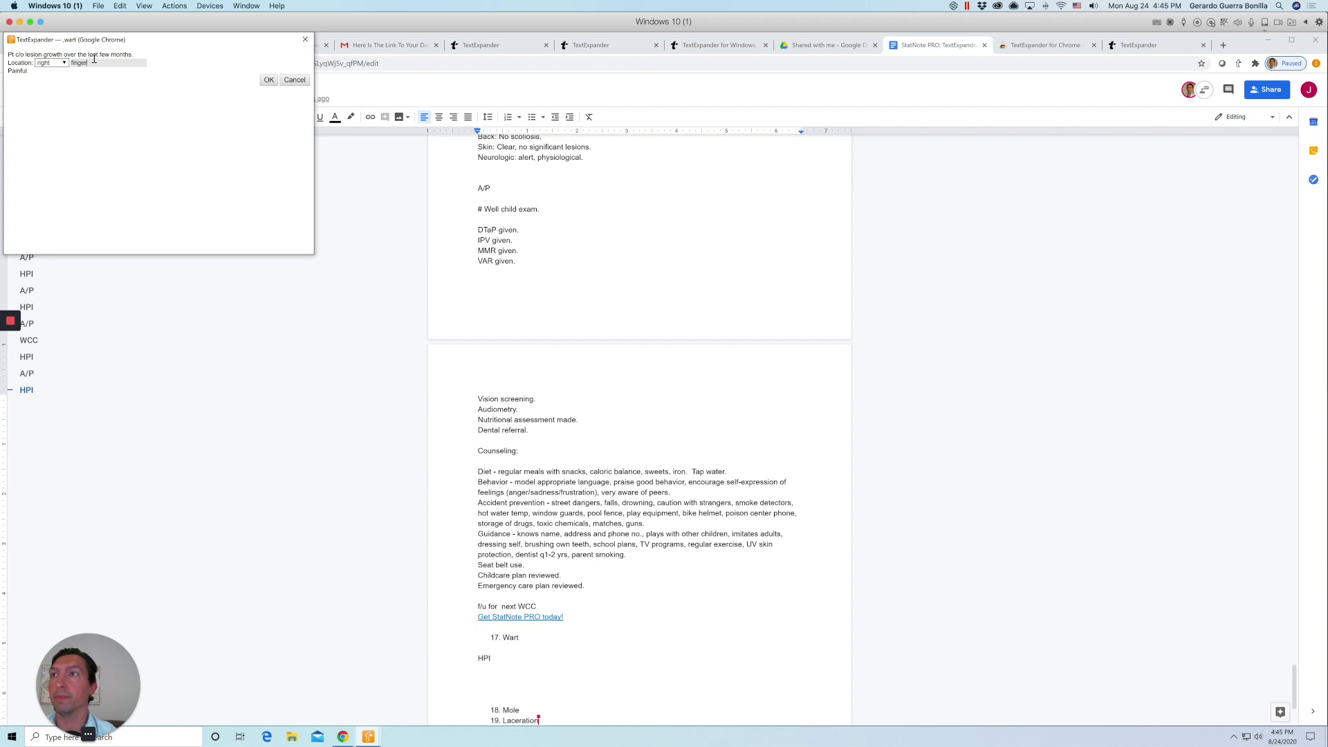
left_click(269, 79)
Add a "PE" heading below the wart history and insert the short physical exam snippet.
type("PE")
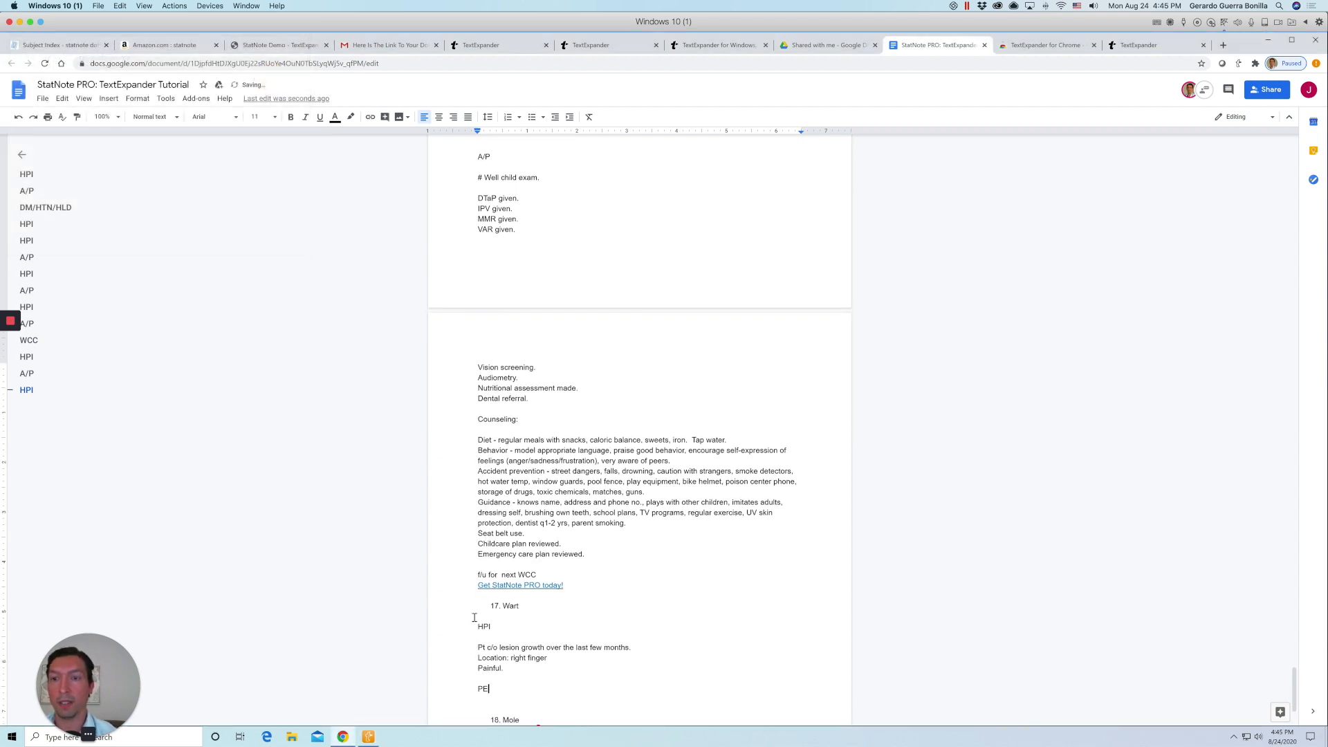
key("Return")
key("ctrl+slash")
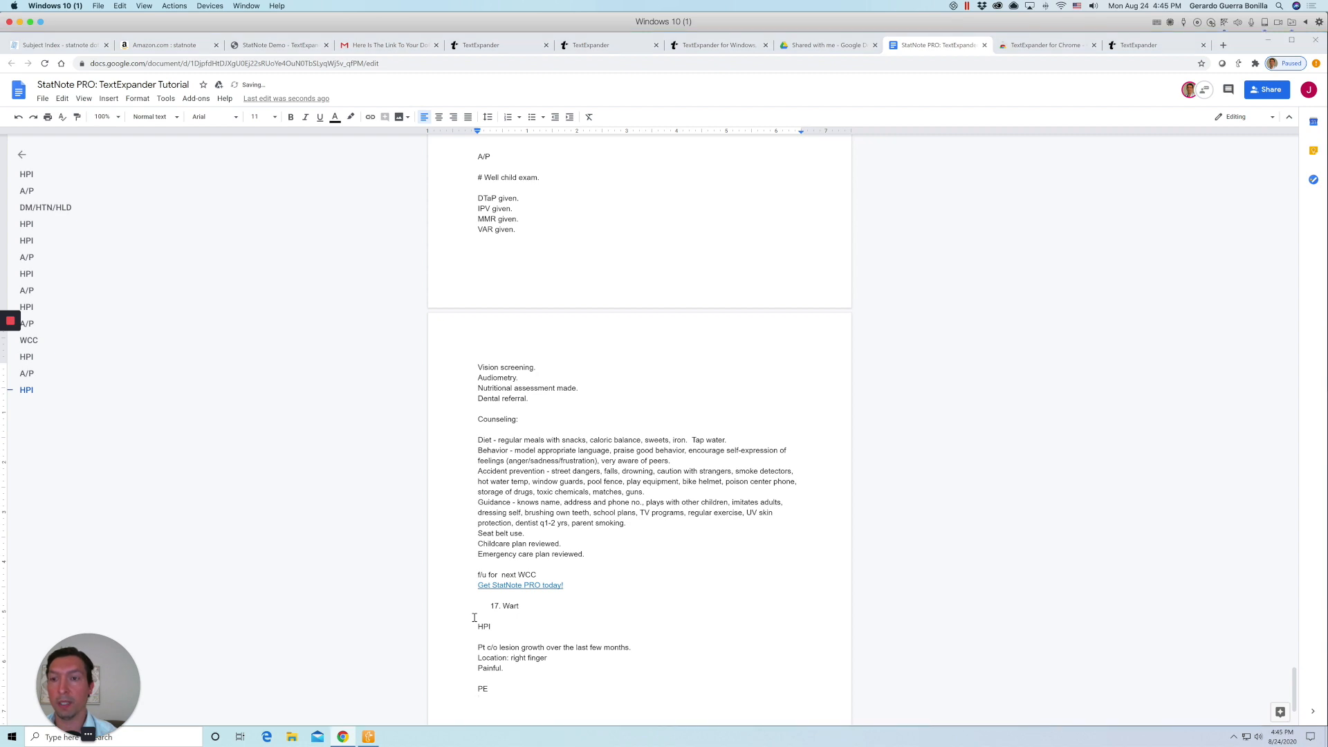
type("XSHORT")
key("Down")
key("Return")
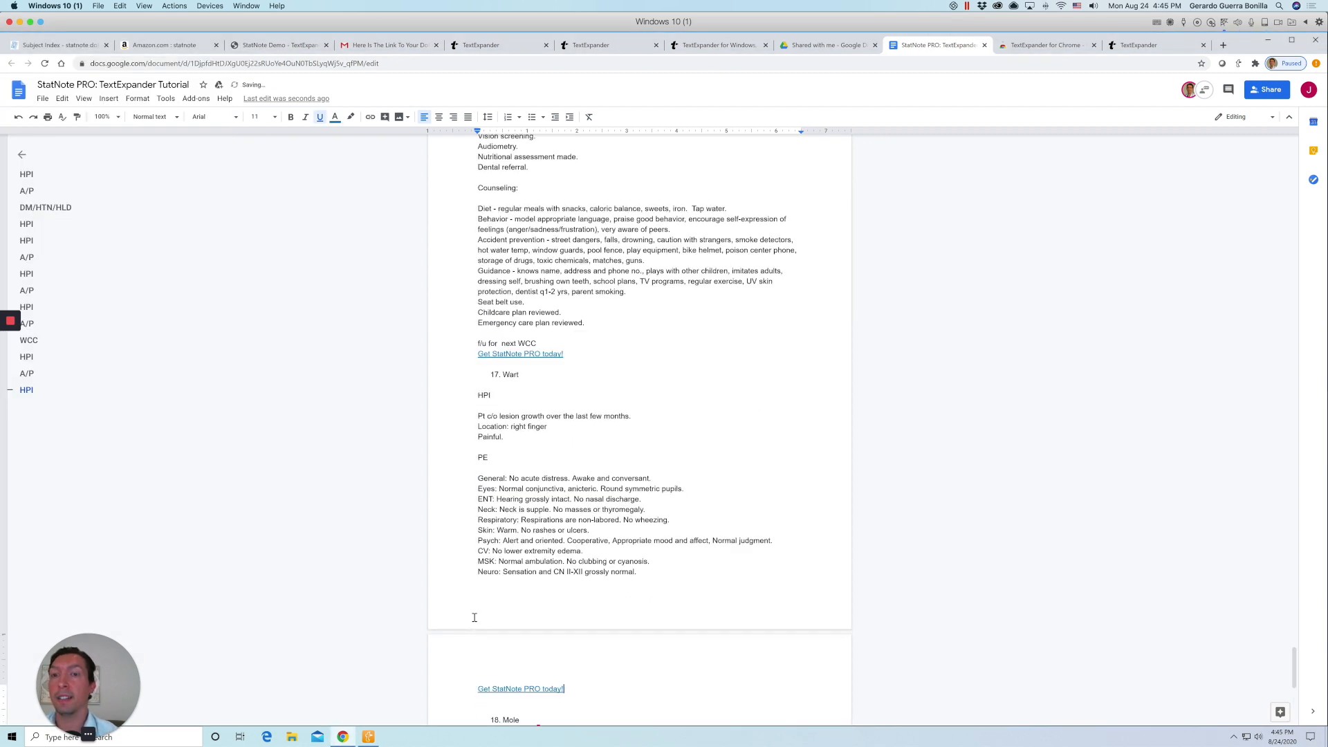
Replace the exam's Skin findings with the "PE Wart" snippet, found by searching "WART PE", and complete its location with "finger".
left_click_drag(589, 531, 497, 531)
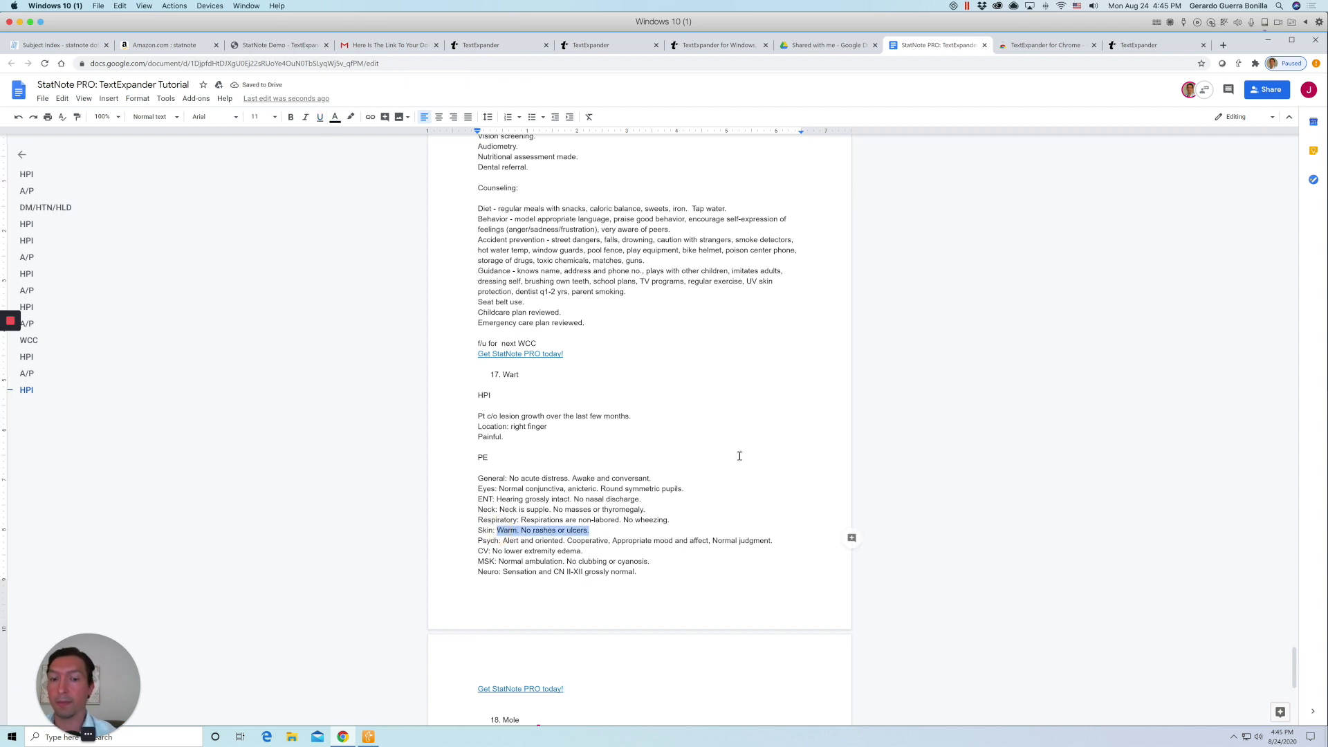
key("ctrl+slash")
type("WART ")
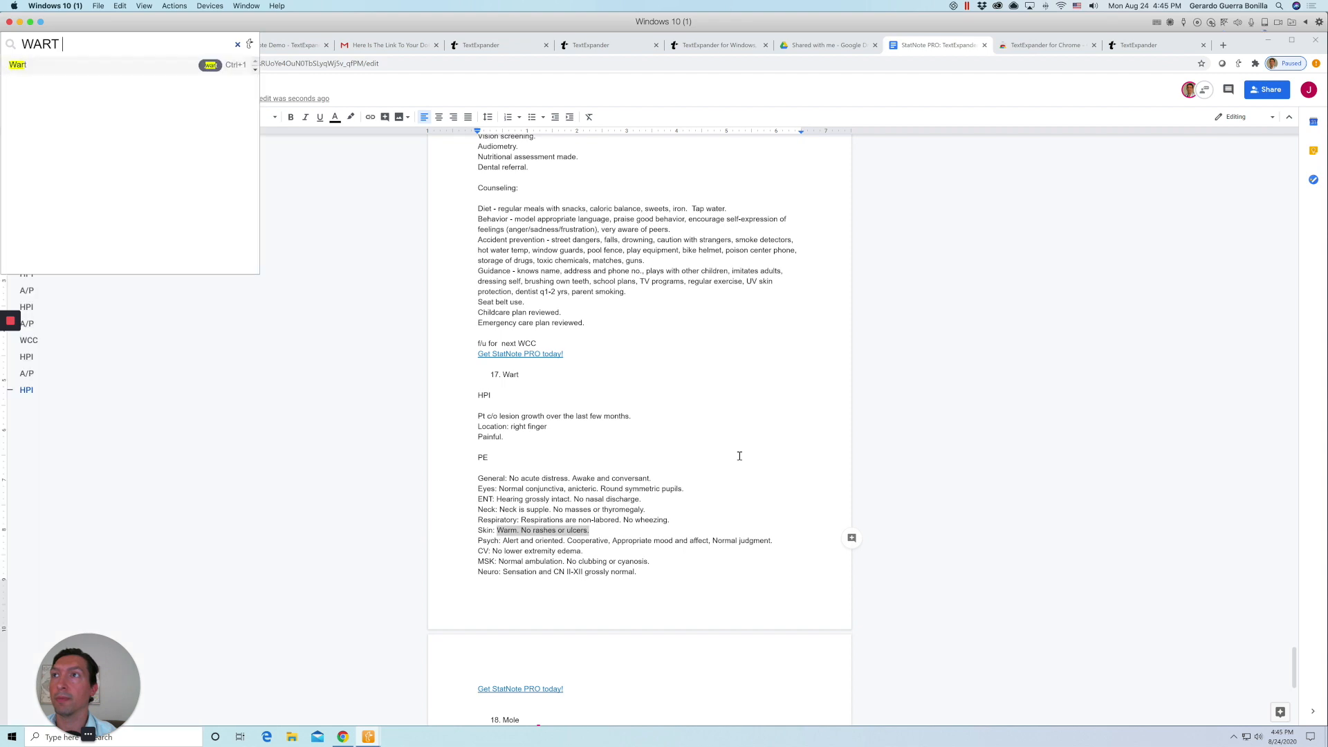
type("PE")
key("Down")
key("Down")
key("Down")
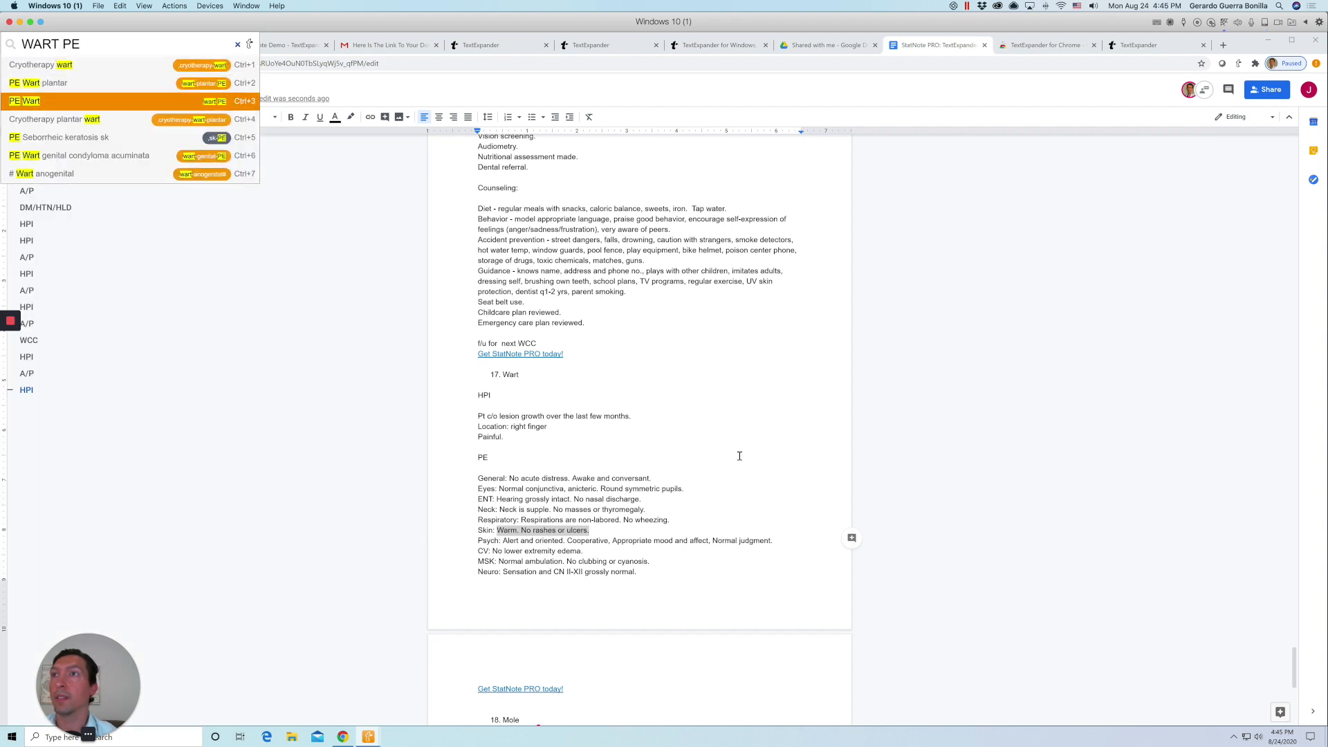
key("Return")
key("BackSpace")
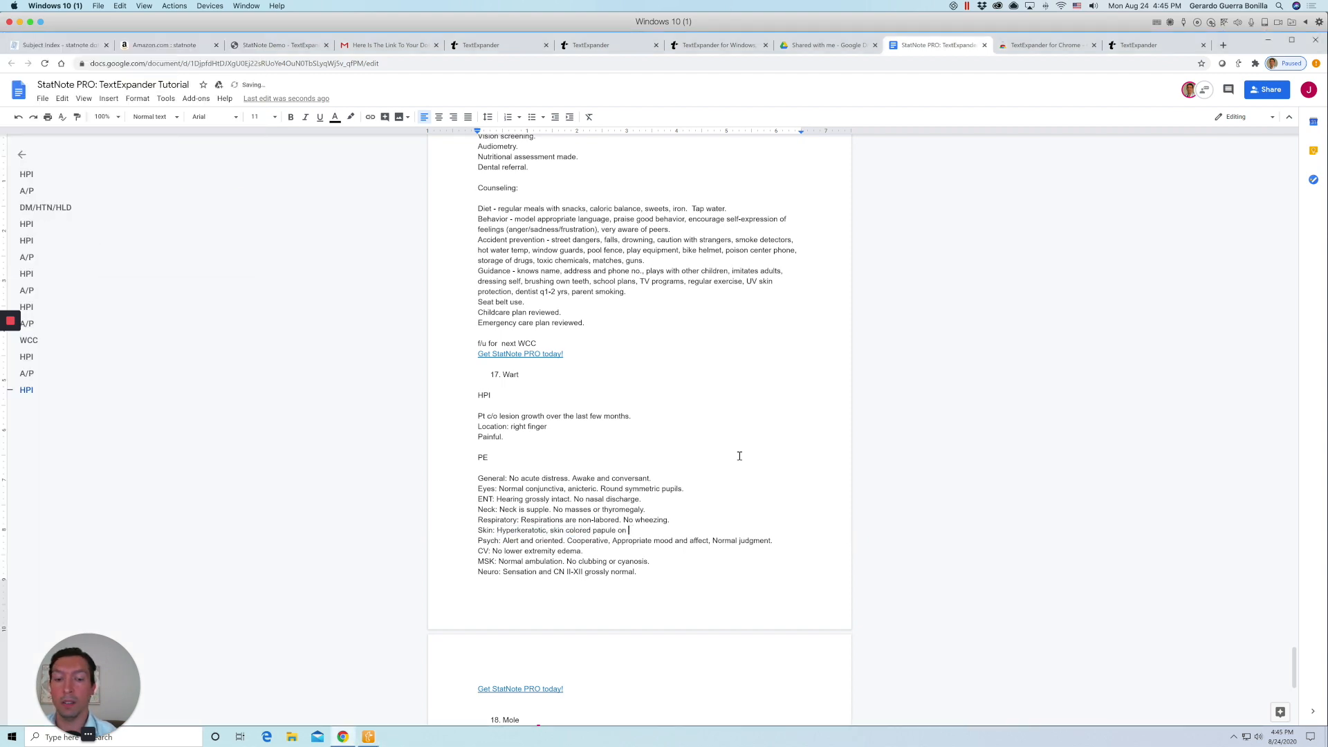
type("finger")
Add an "A/P" heading below the wart physical exam, separated by blank lines from the link that follows.
left_click(578, 596)
key("Return")
key("Return")
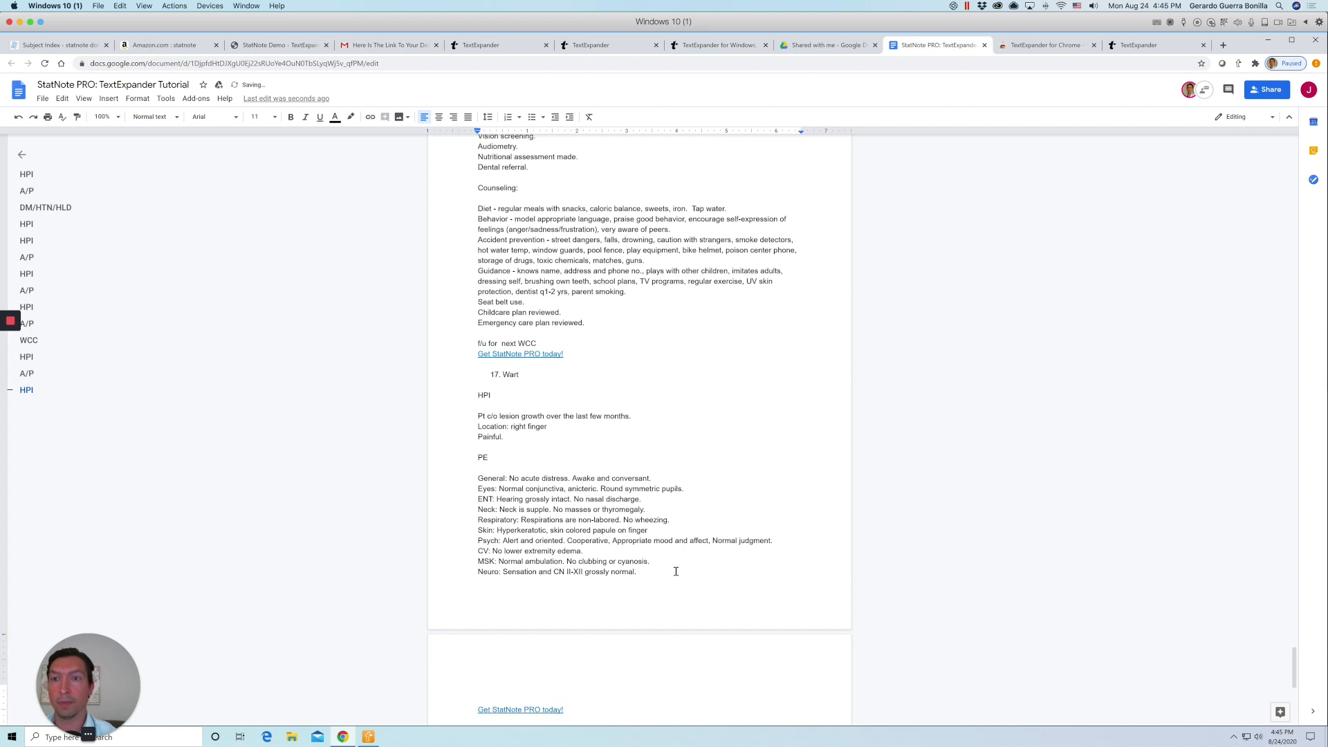
type("A/P")
key("Return")
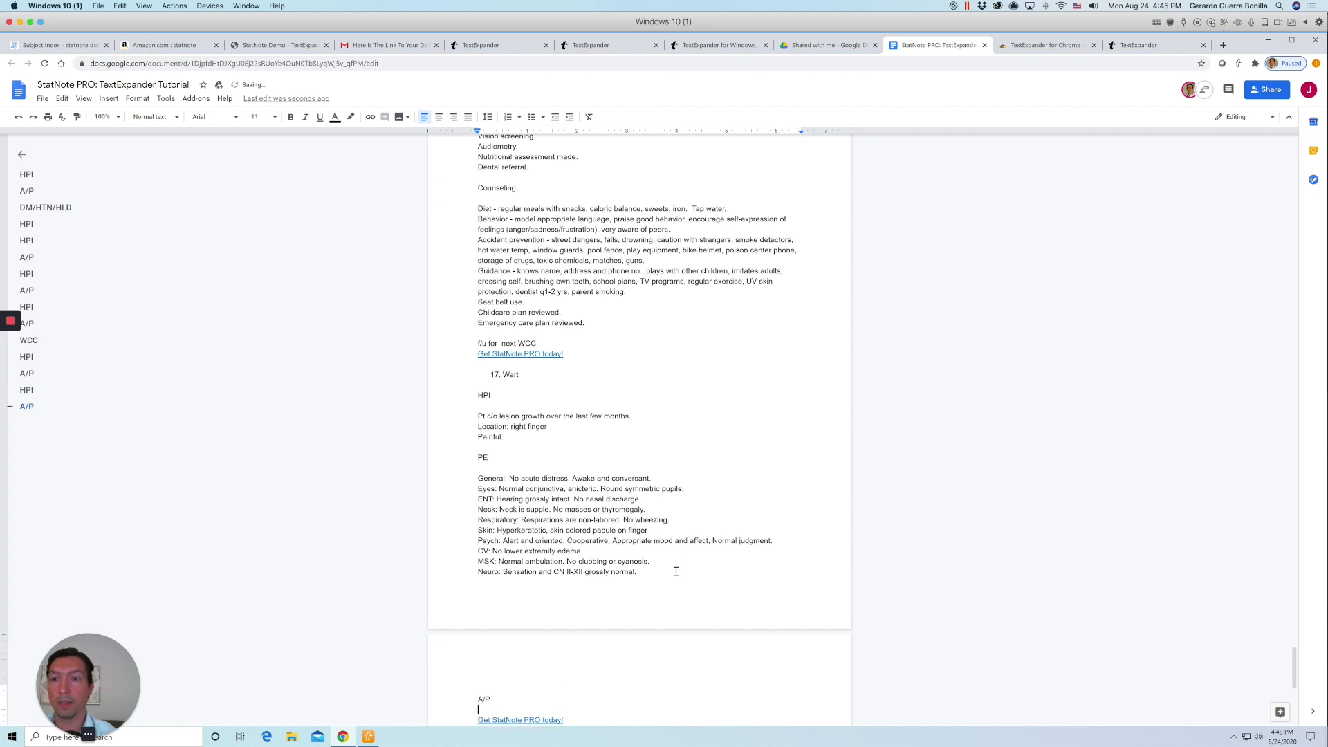
key("Return")
key("Up")
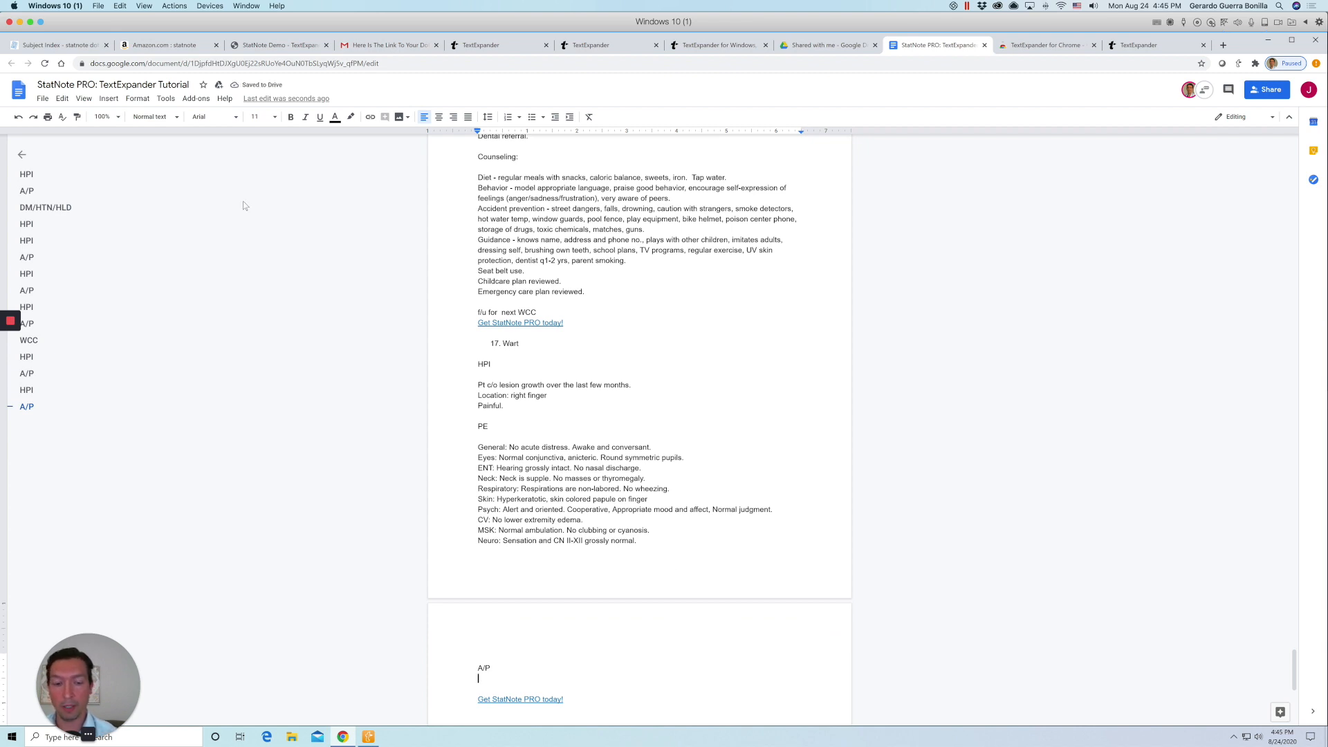
Search the snippets for "WART #" and insert the "# Wart" plan under the new A/P heading.
key("Return")
key("ctrl+shift+space")
type("WART #")
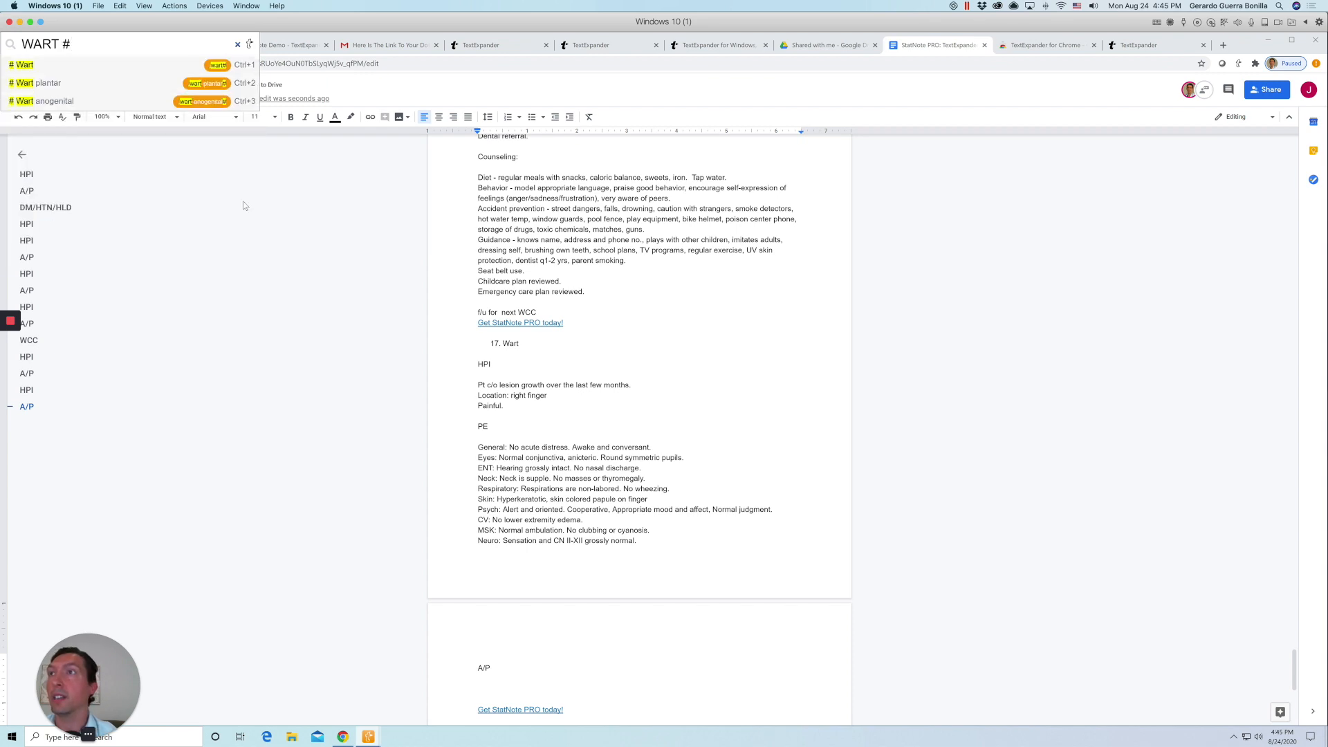
key("Return")
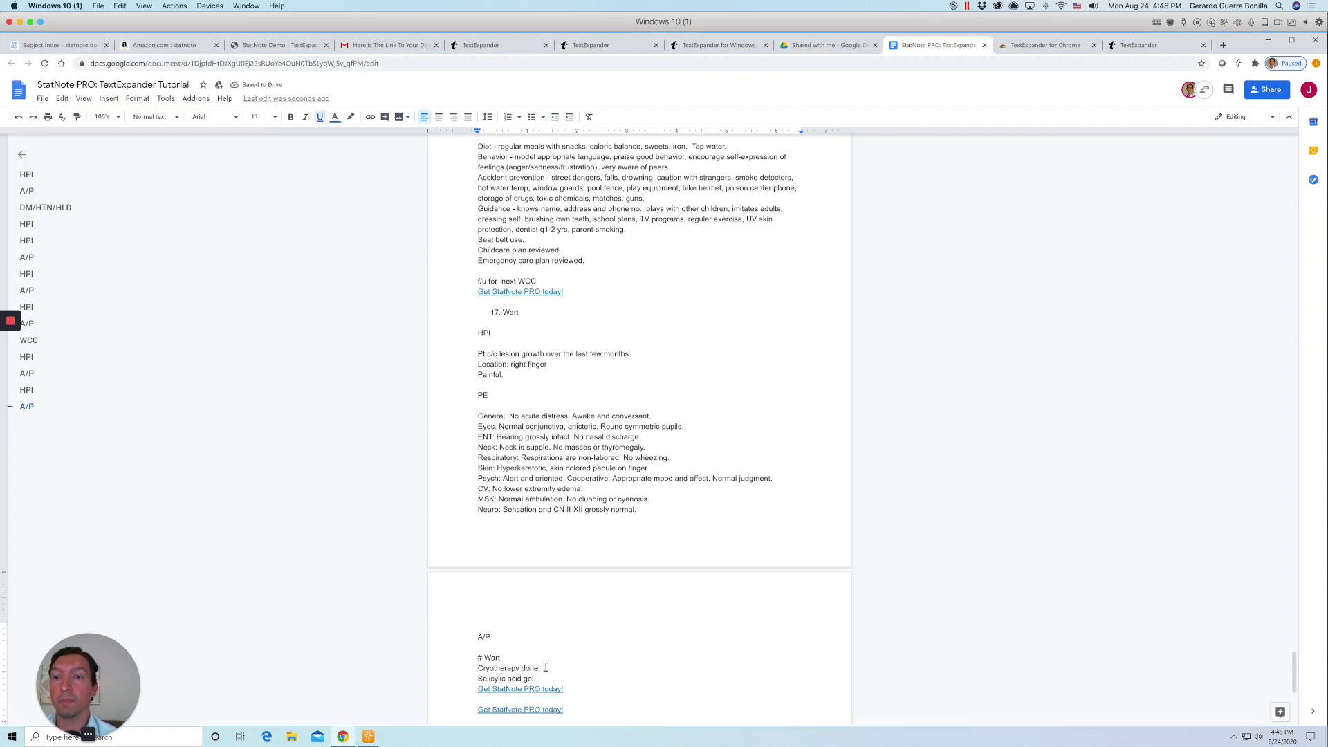
scroll(618, 689, "down", 3)
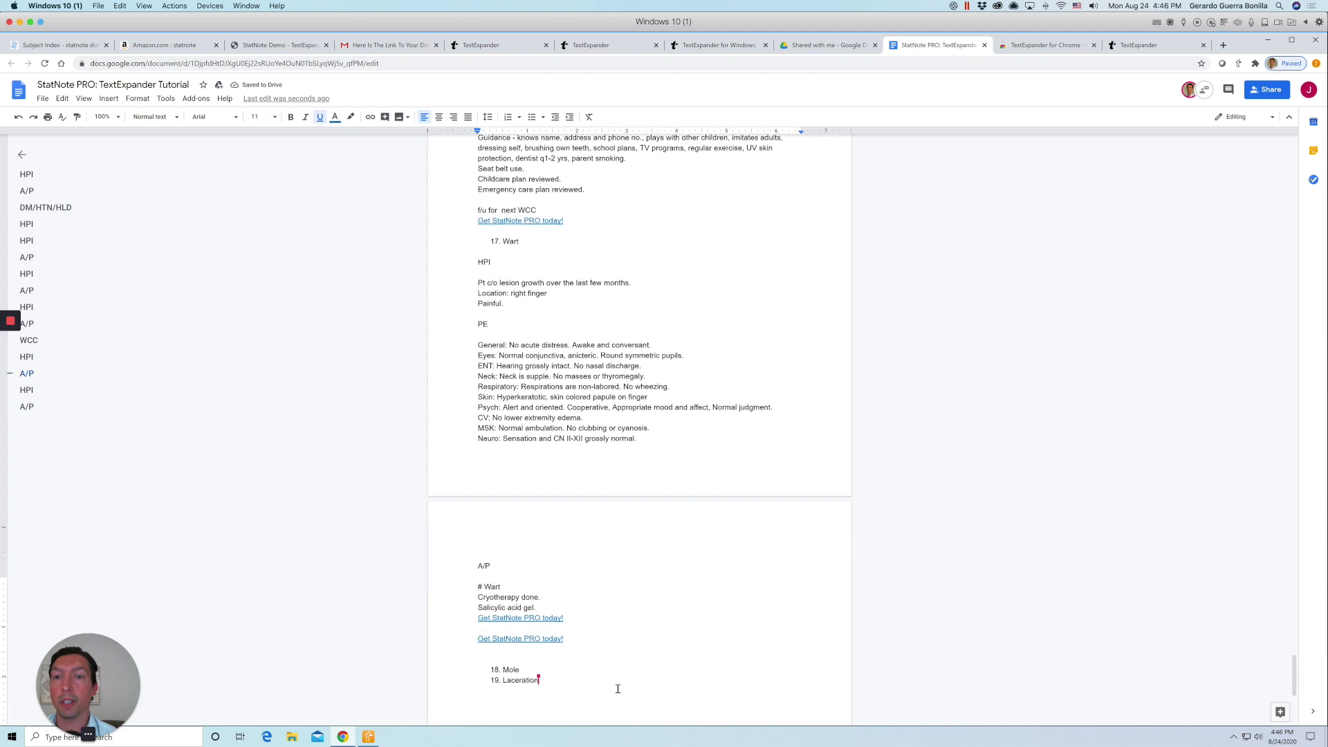
Open up blank lines below the "Mole" list item and add an "HPI" heading there.
left_click(527, 546)
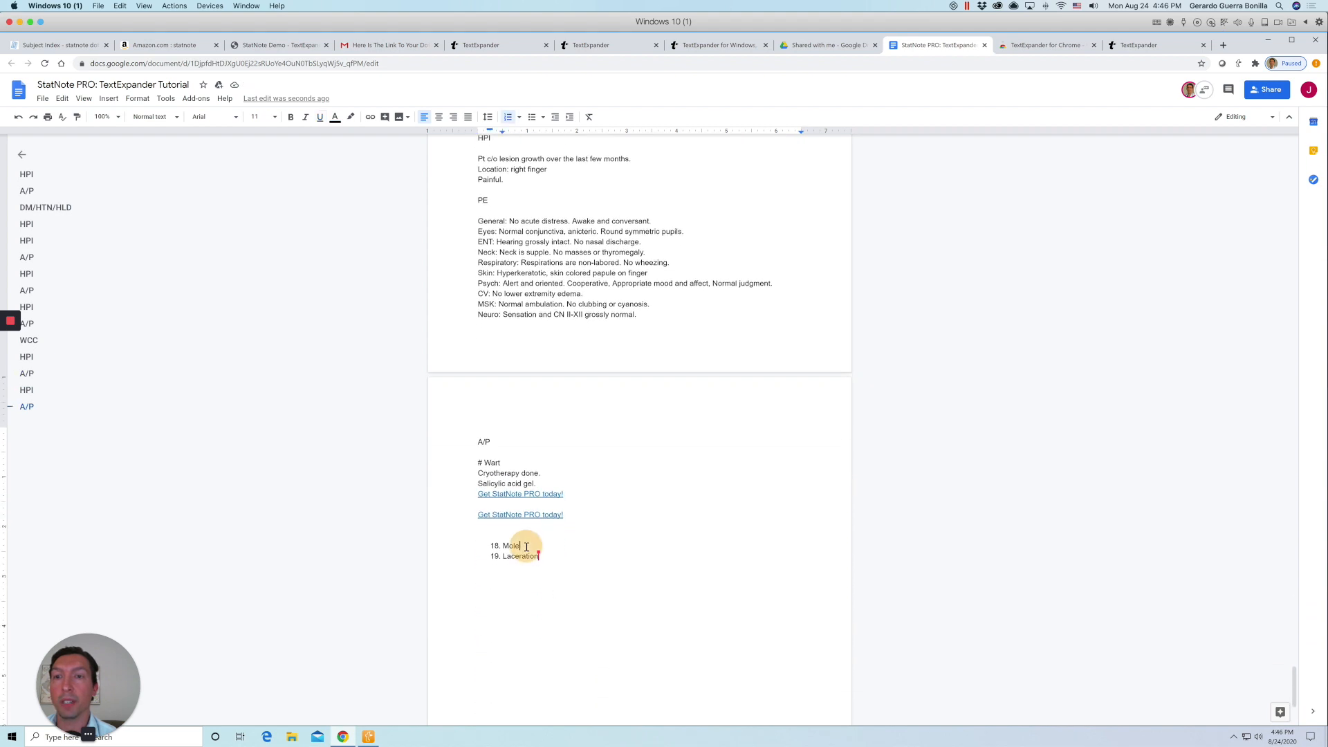
key("Return")
key("Return")
key("Return")
key("Return")
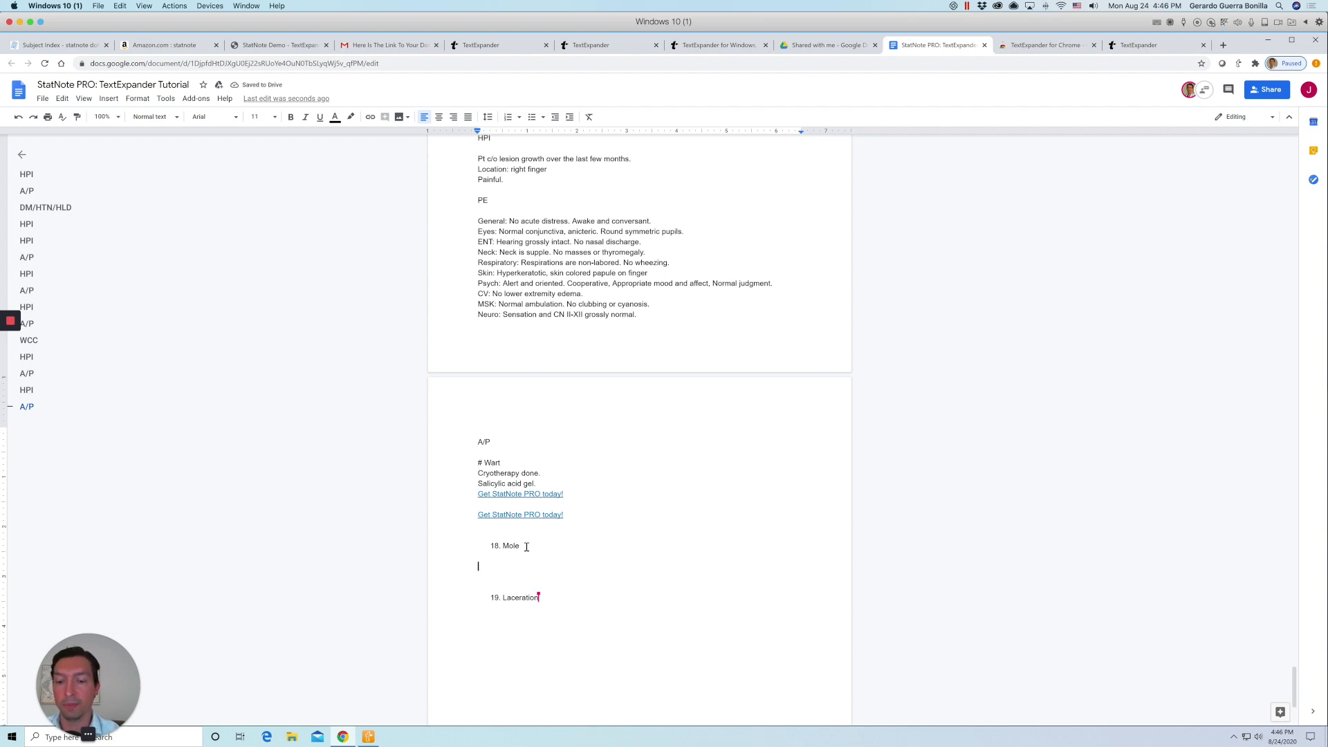
type("HPI")
key("Return")
key("Return")
Search the snippets for "mole" and insert the mole history under the new HPI heading with its default answers.
key("ctrl+shift+space")
type("mole")
key("Return")
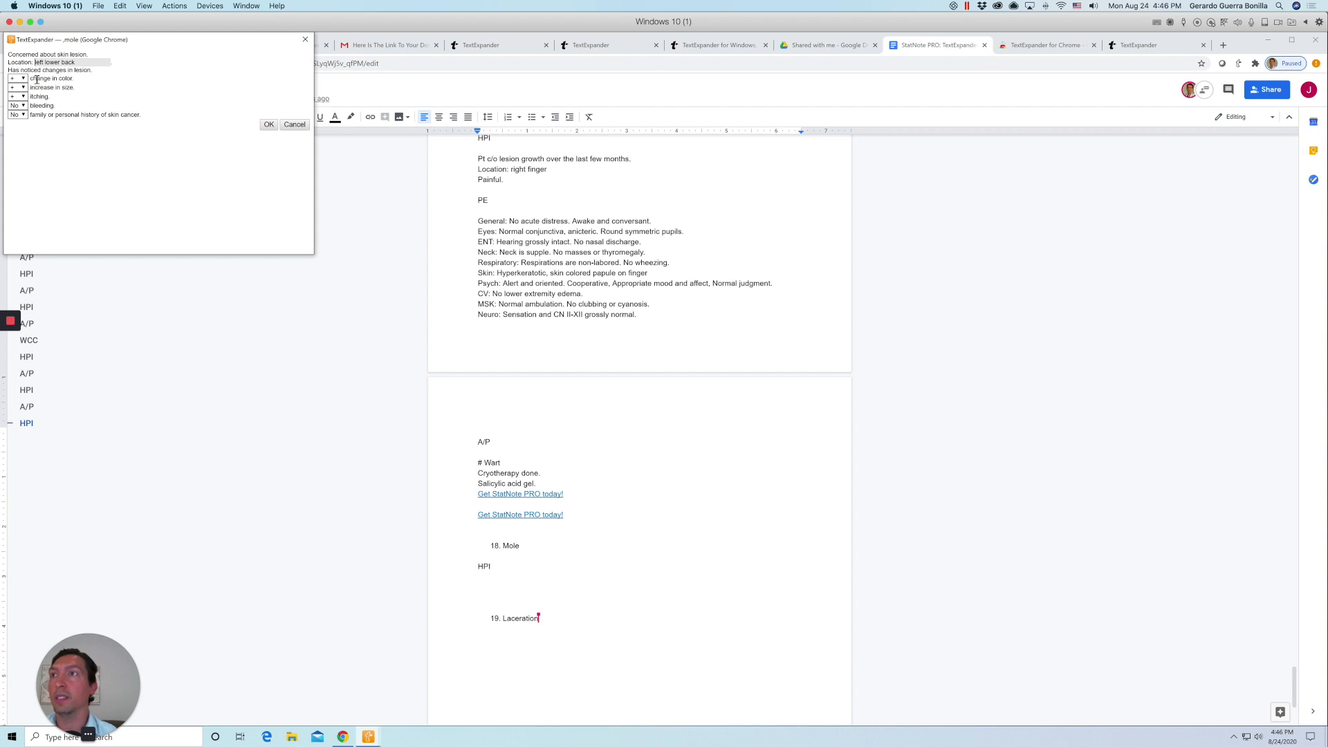
left_click(269, 125)
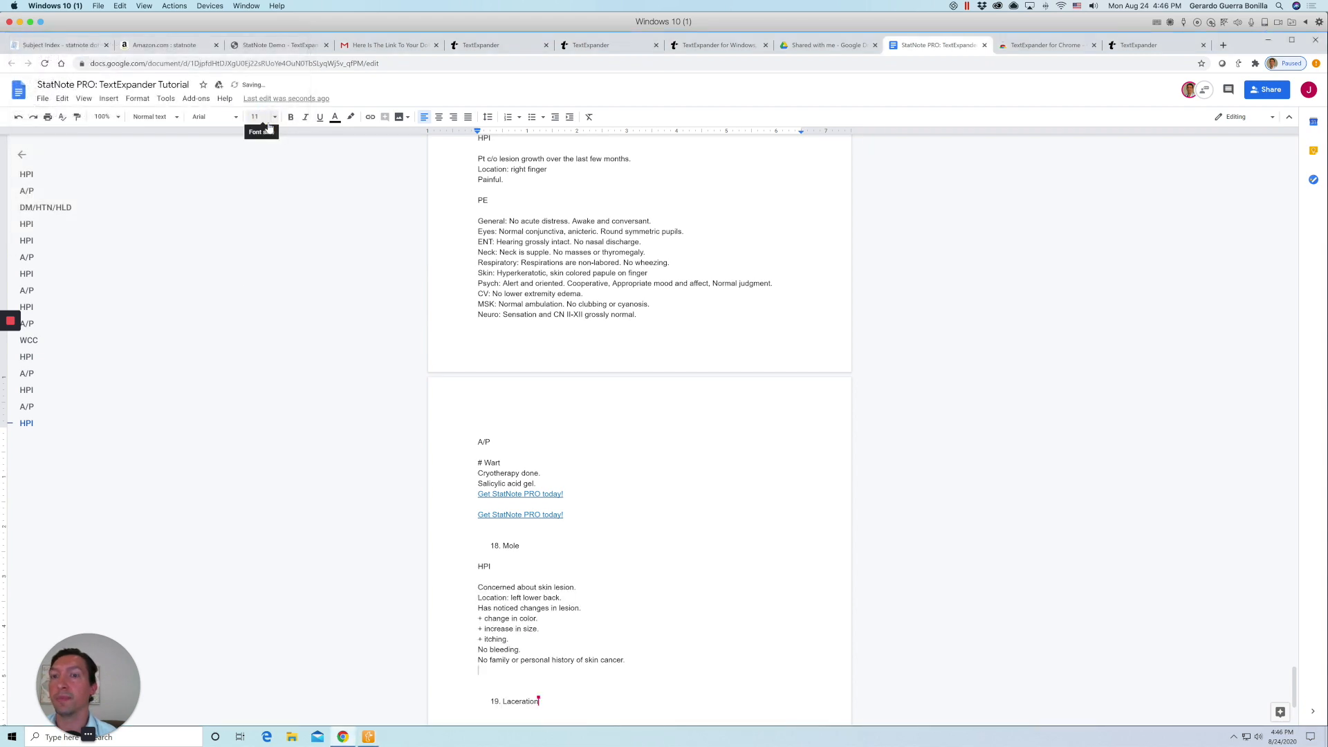
Add a "PE" heading below the mole history, set off by a blank line.
key("Return")
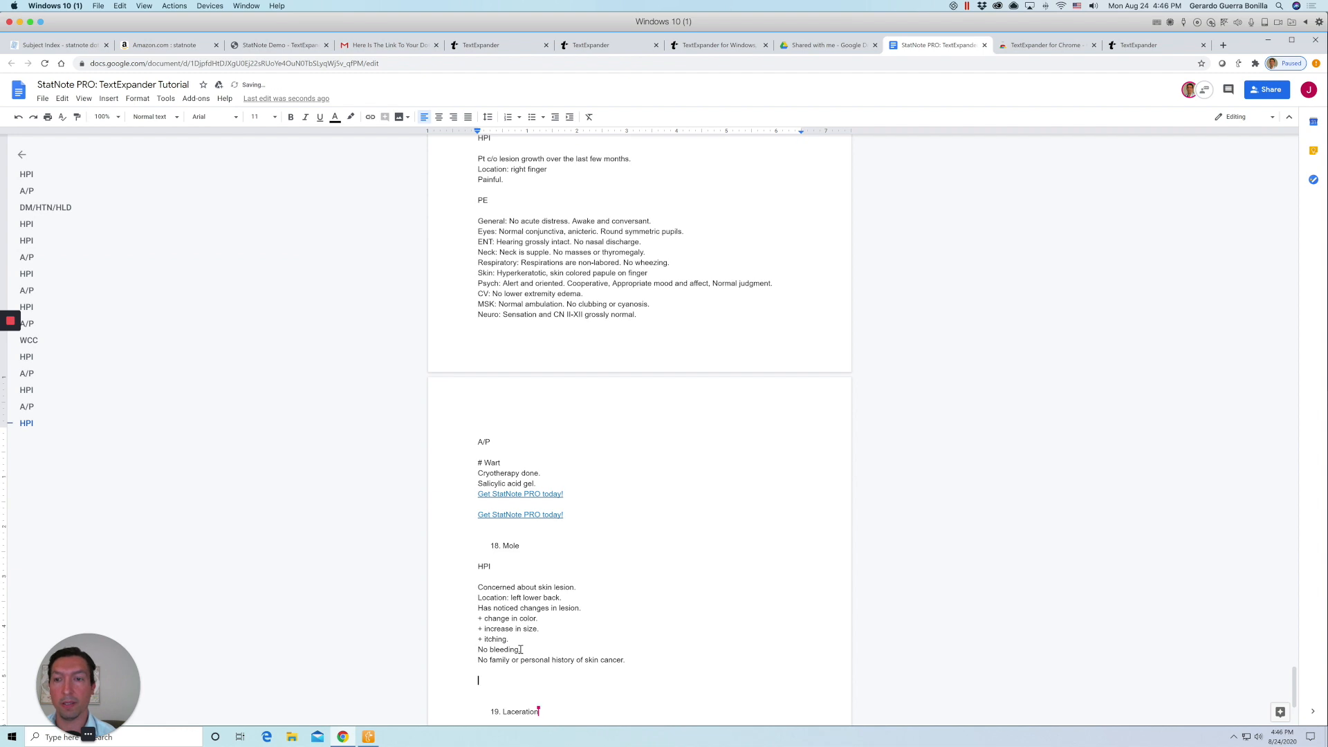
type("A")
key("BackSpace")
type("PE")
key("Return")
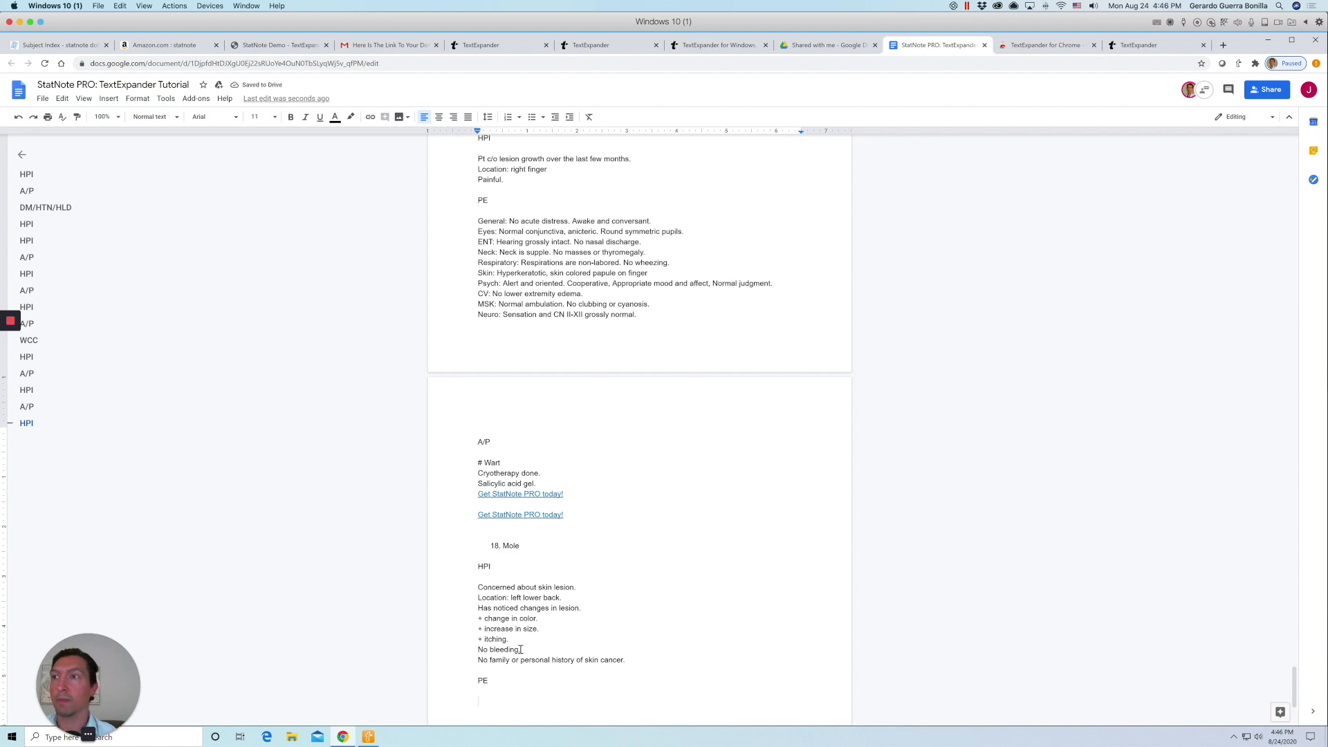
mouse_move(12, 325)
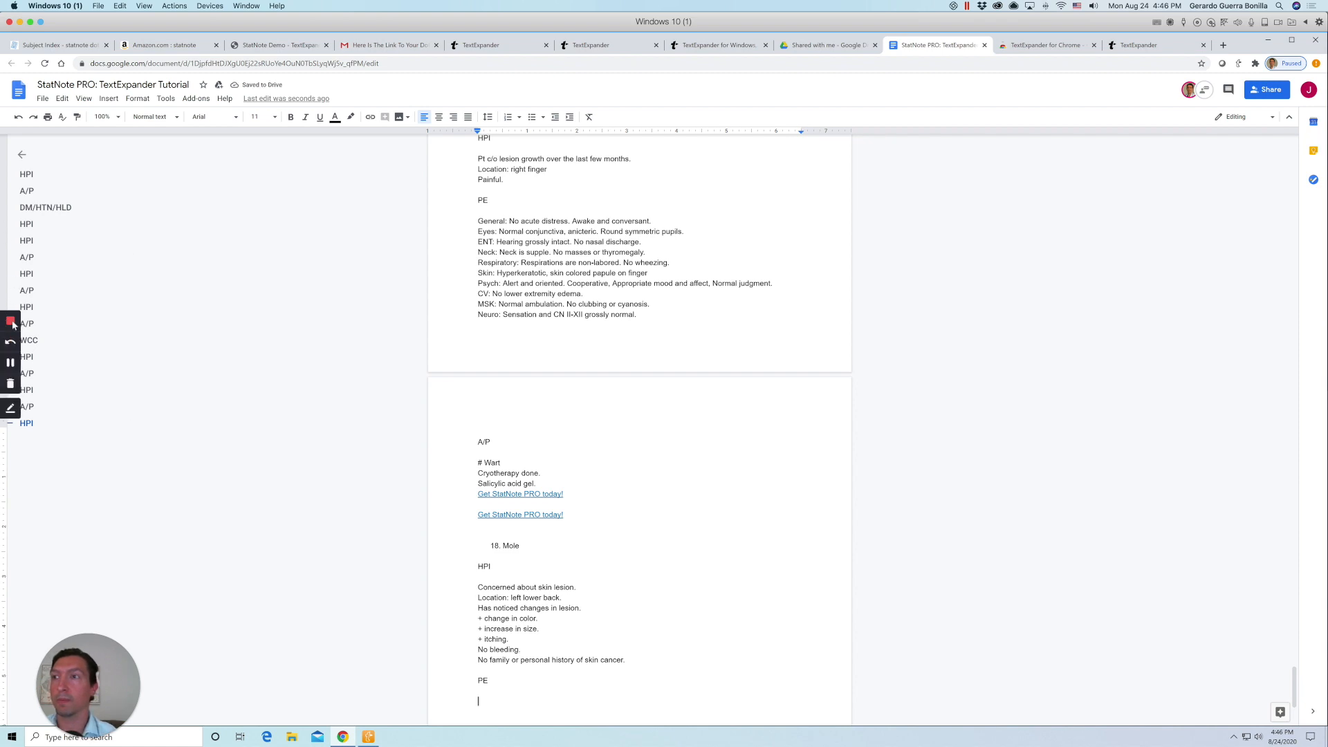
left_click(10, 365)
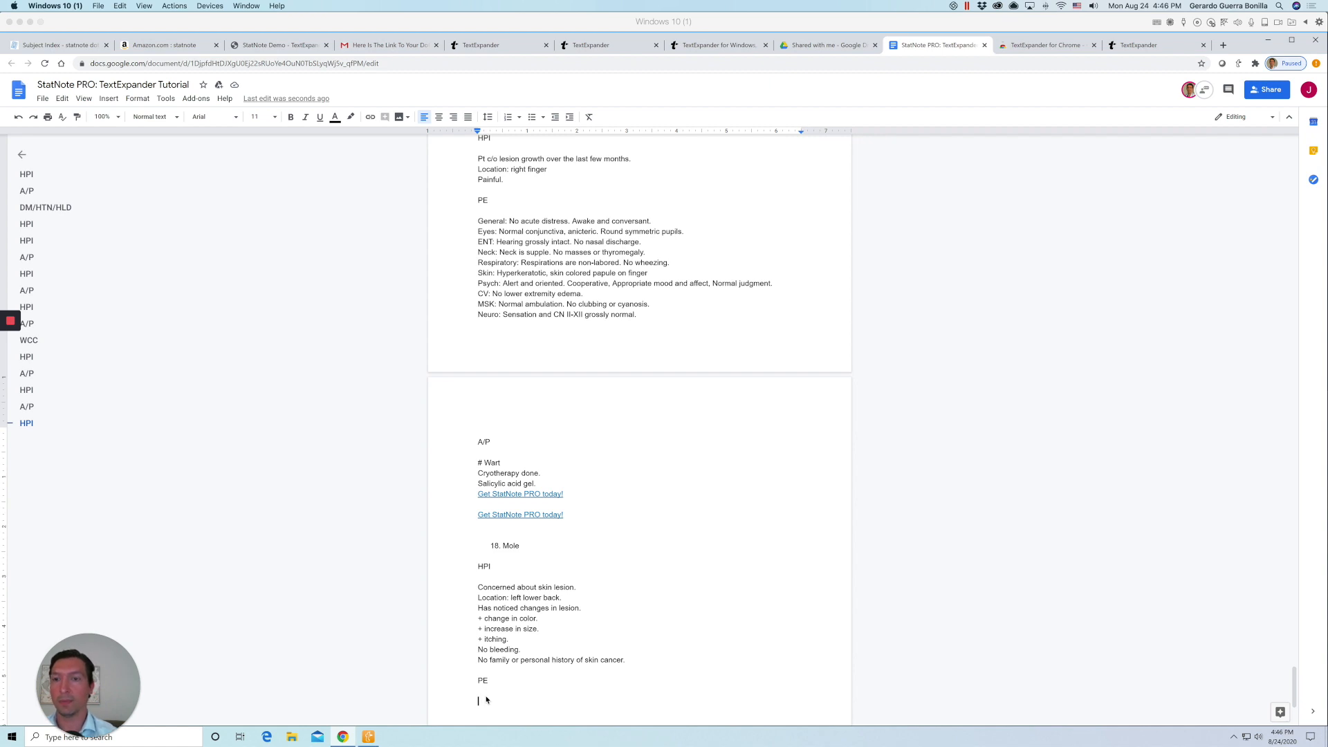
Insert the "PE adult xshort (no-touch)" snippet under the mole note's PE heading, found by searching "xshort".
left_click(486, 700)
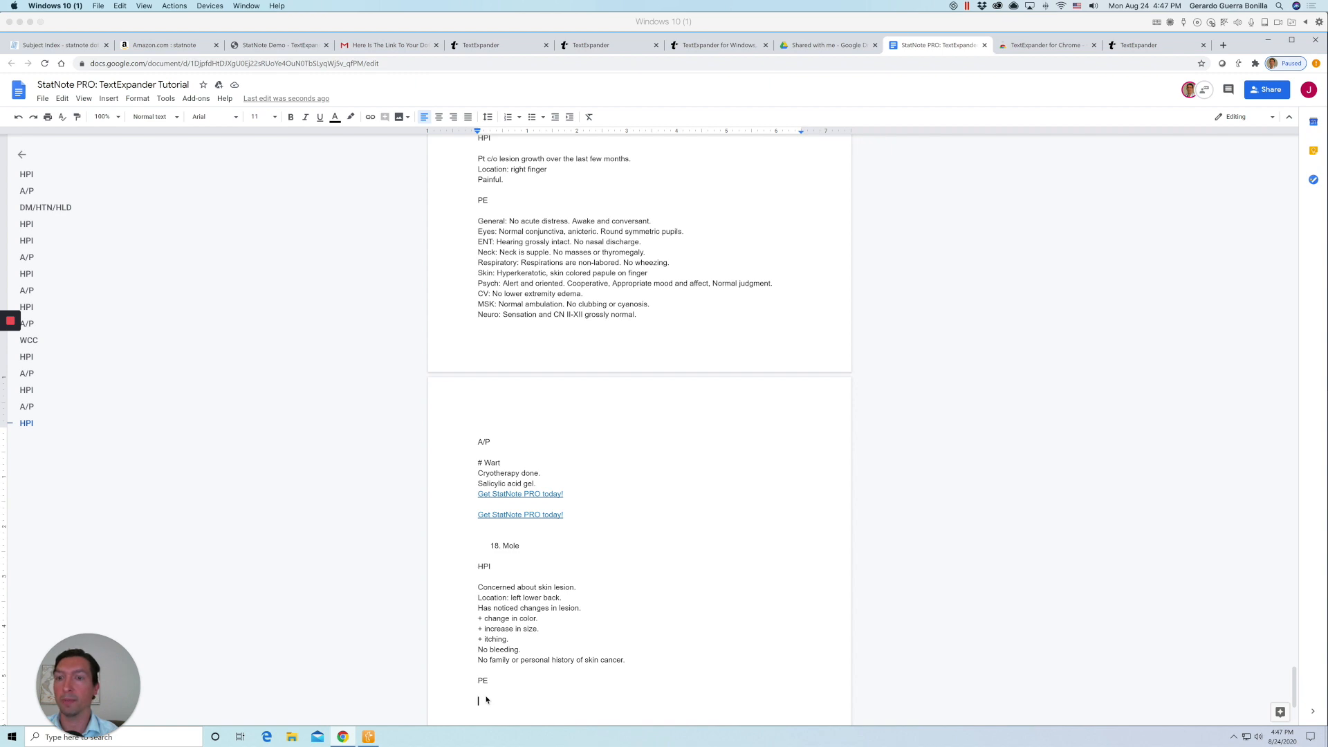
key("ctrl+shift+space")
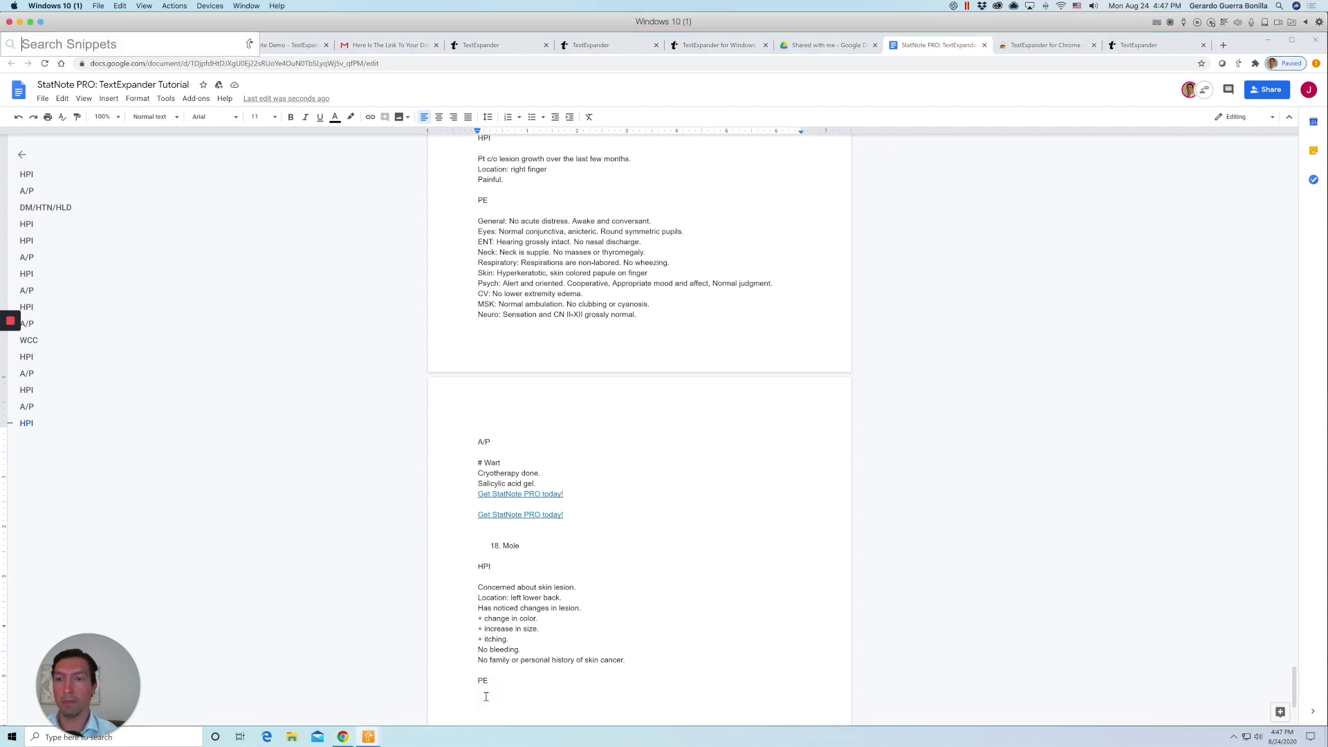
type("xshort")
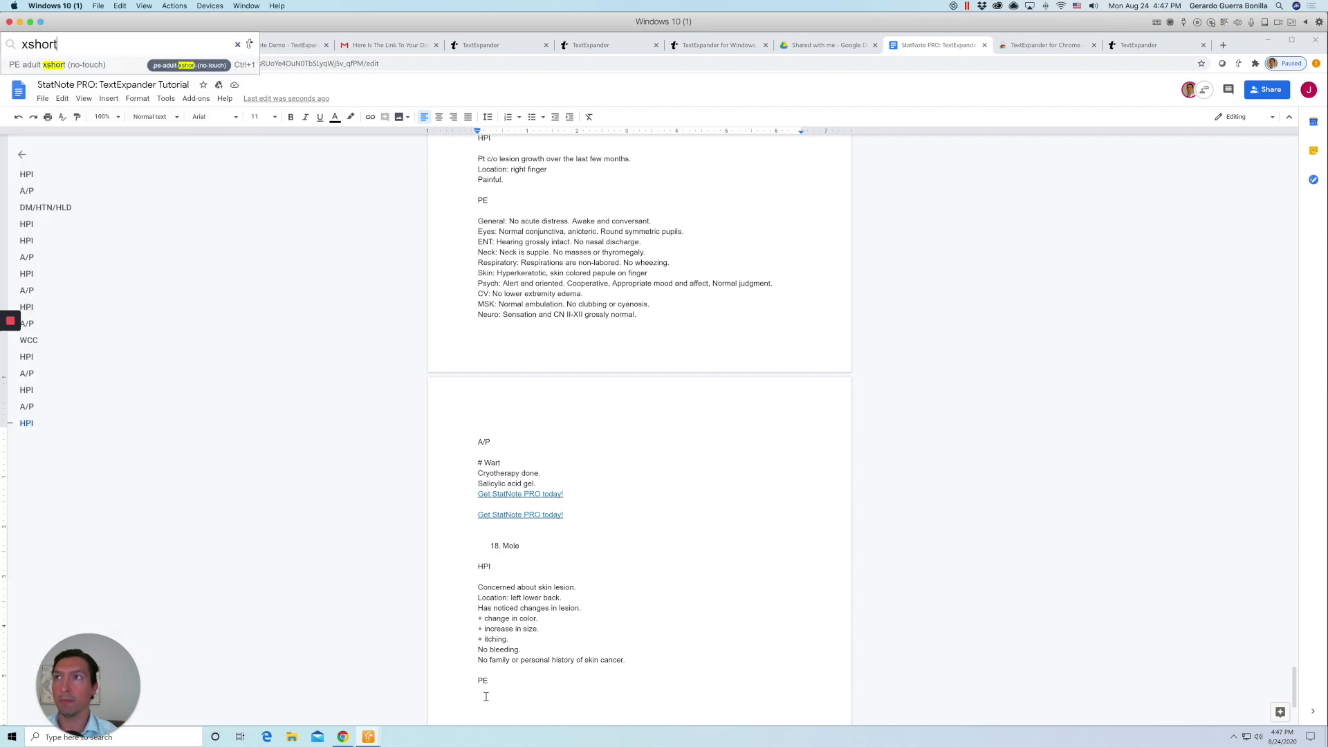
key("Return")
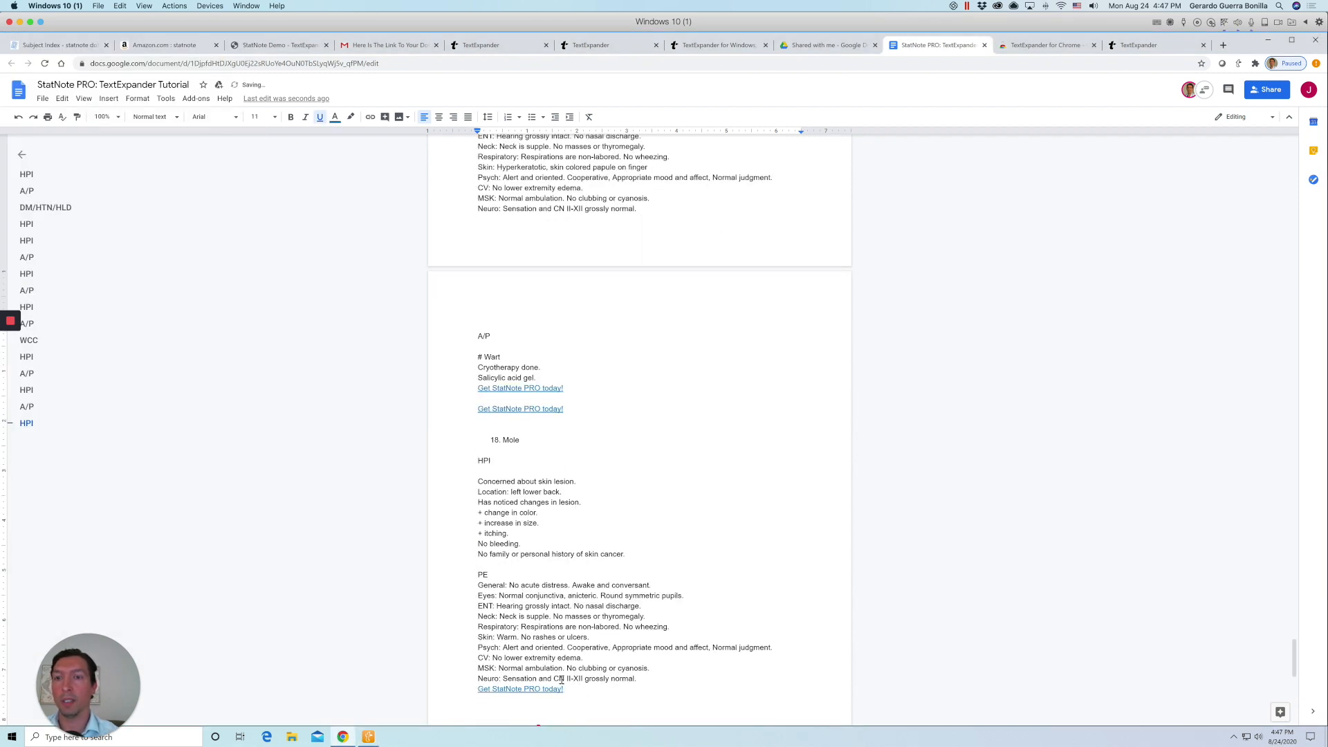
Replace the mole exam's Skin findings with the "PE BCC Basal Cell Carcinoma" snippet, size 5 mm, and complete it with "on back.".
left_click_drag(590, 637, 498, 638)
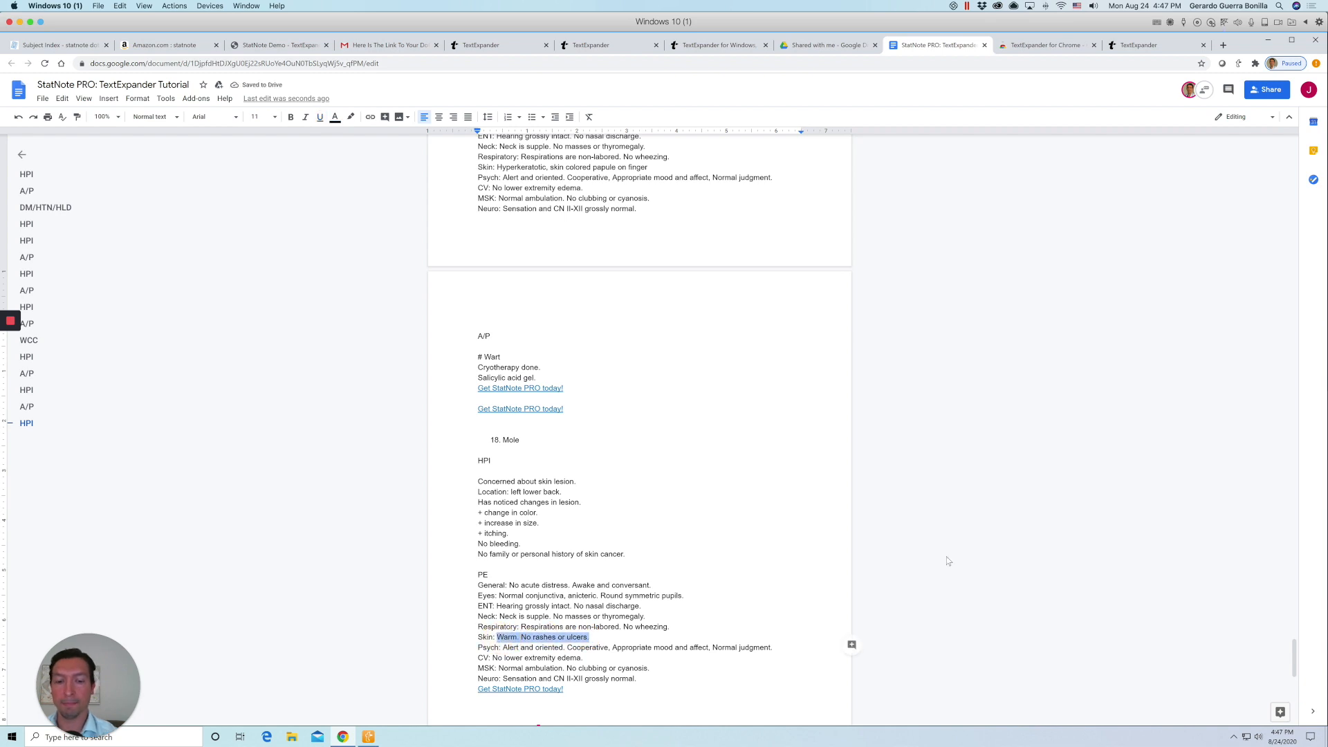
key("BackSpace")
key("ctrl+shift+space")
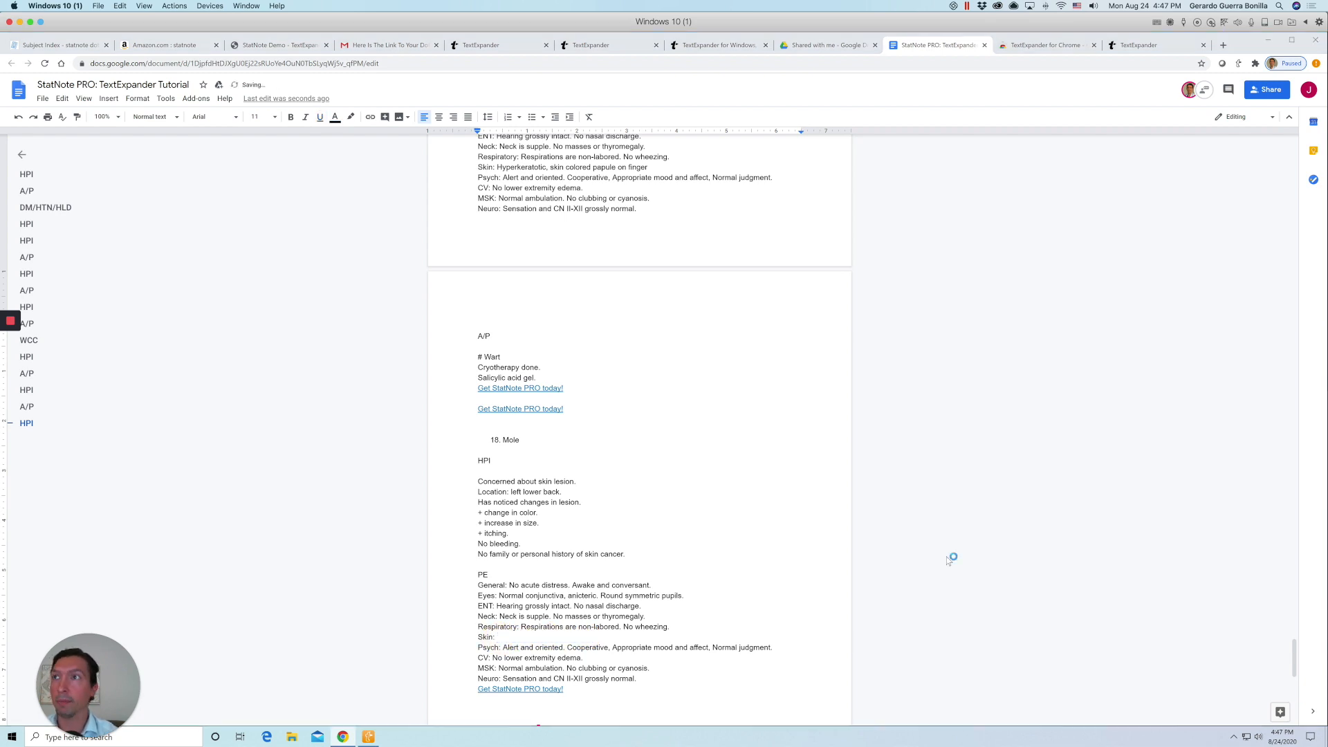
type("bcc pe")
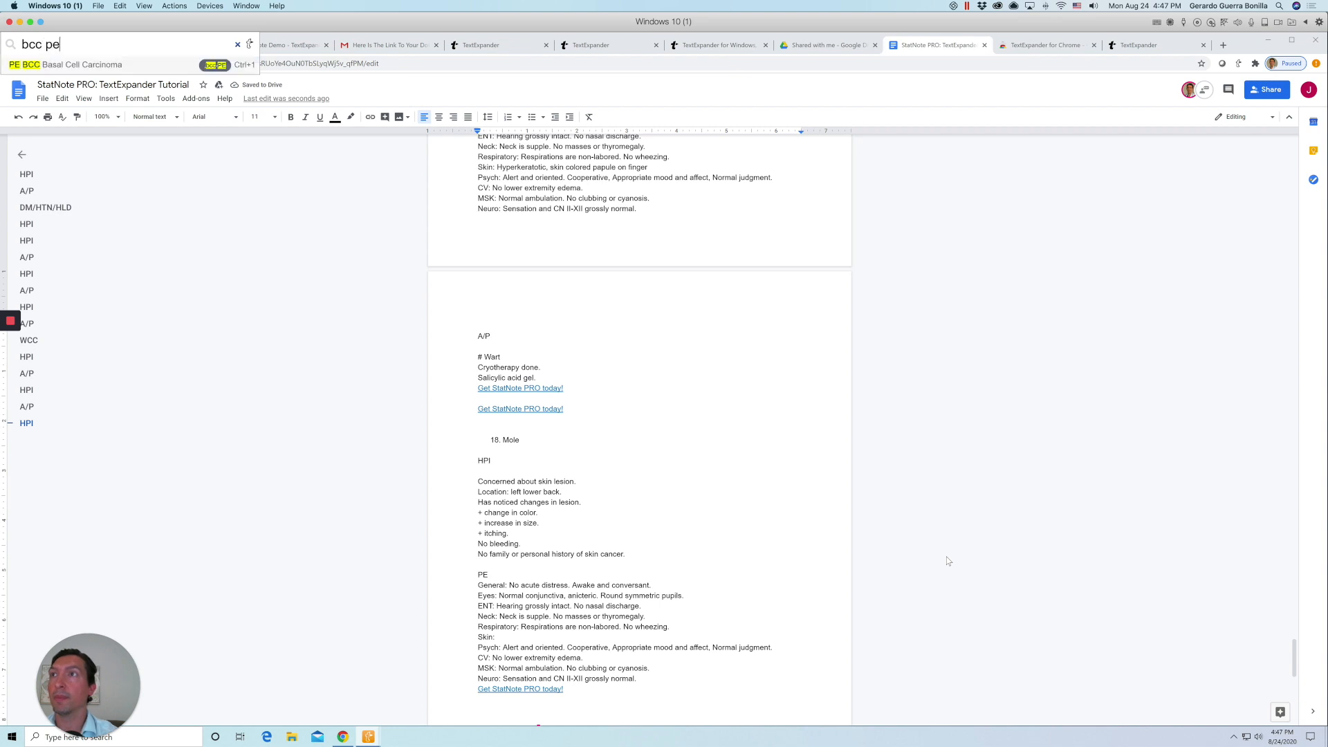
key("Return")
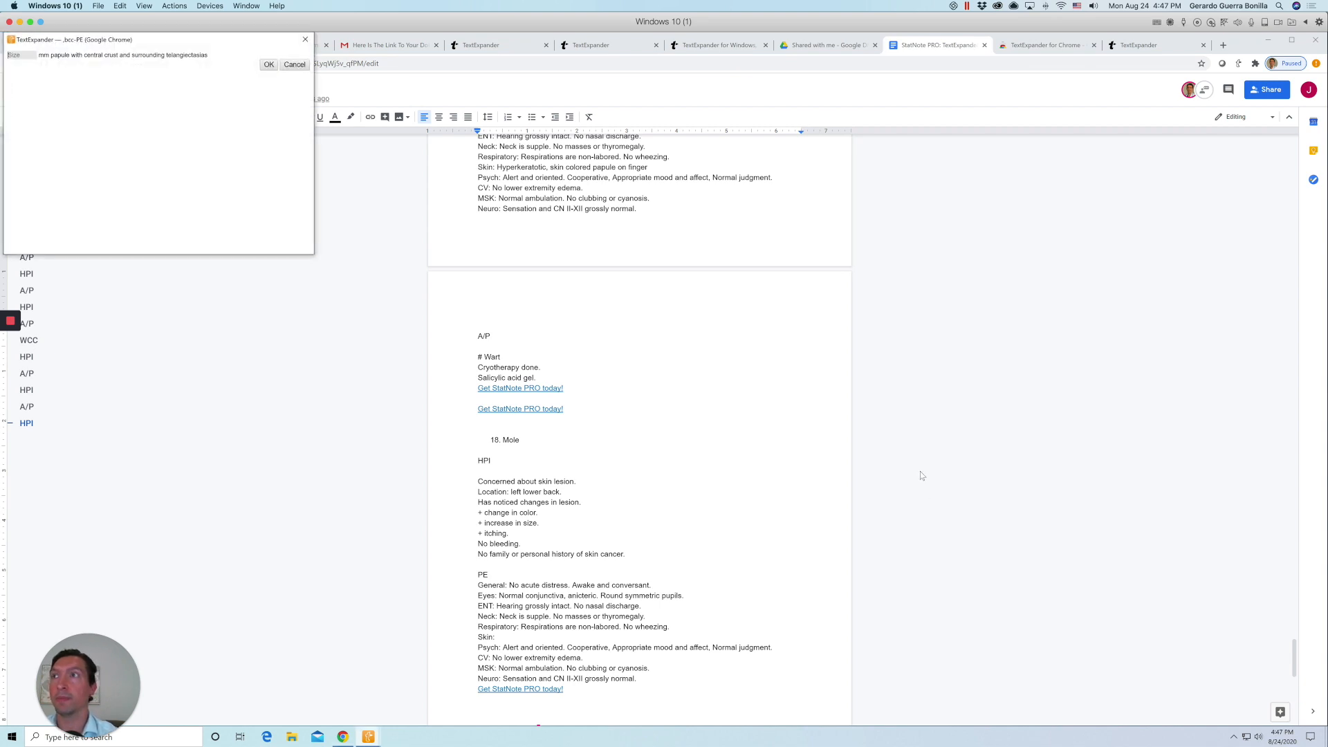
type("5")
left_click(274, 64)
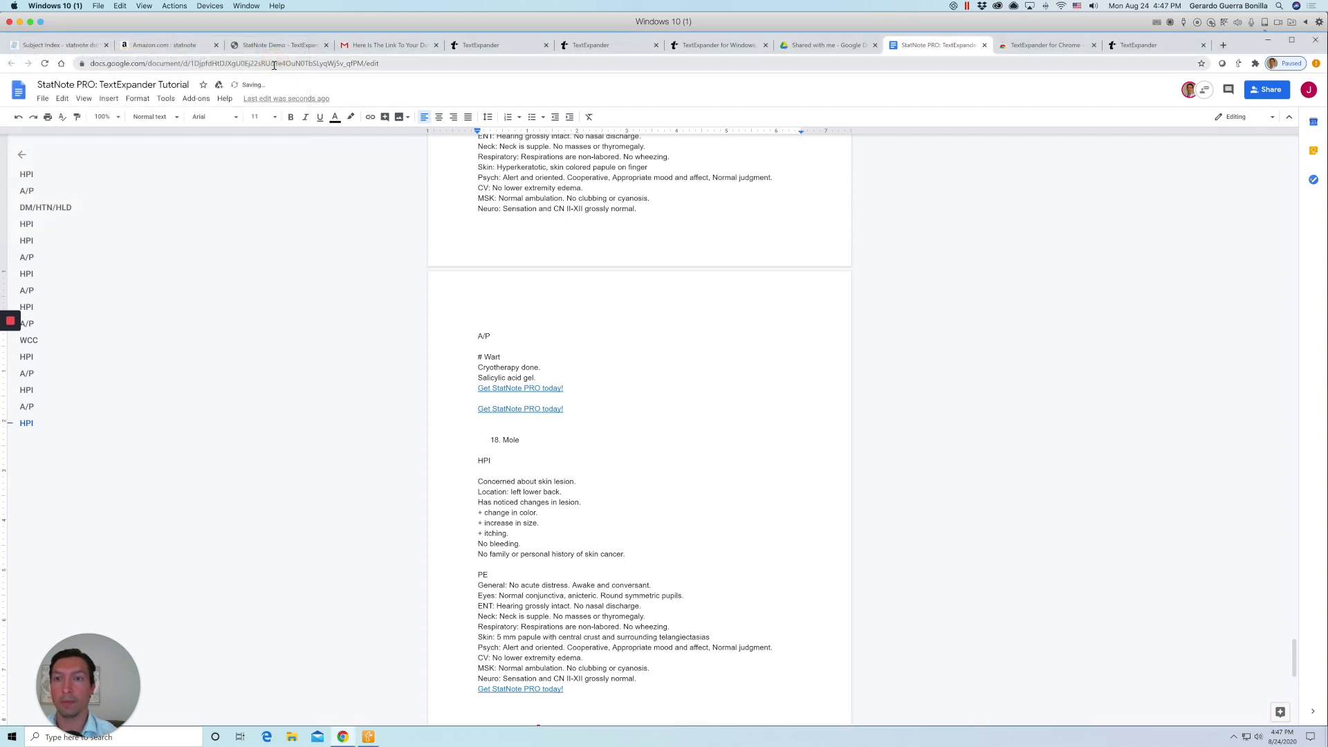
type("on back.")
Add an "A/P" heading between the mole exam's link and the Laceration item.
scroll(638, 604, "down", 2)
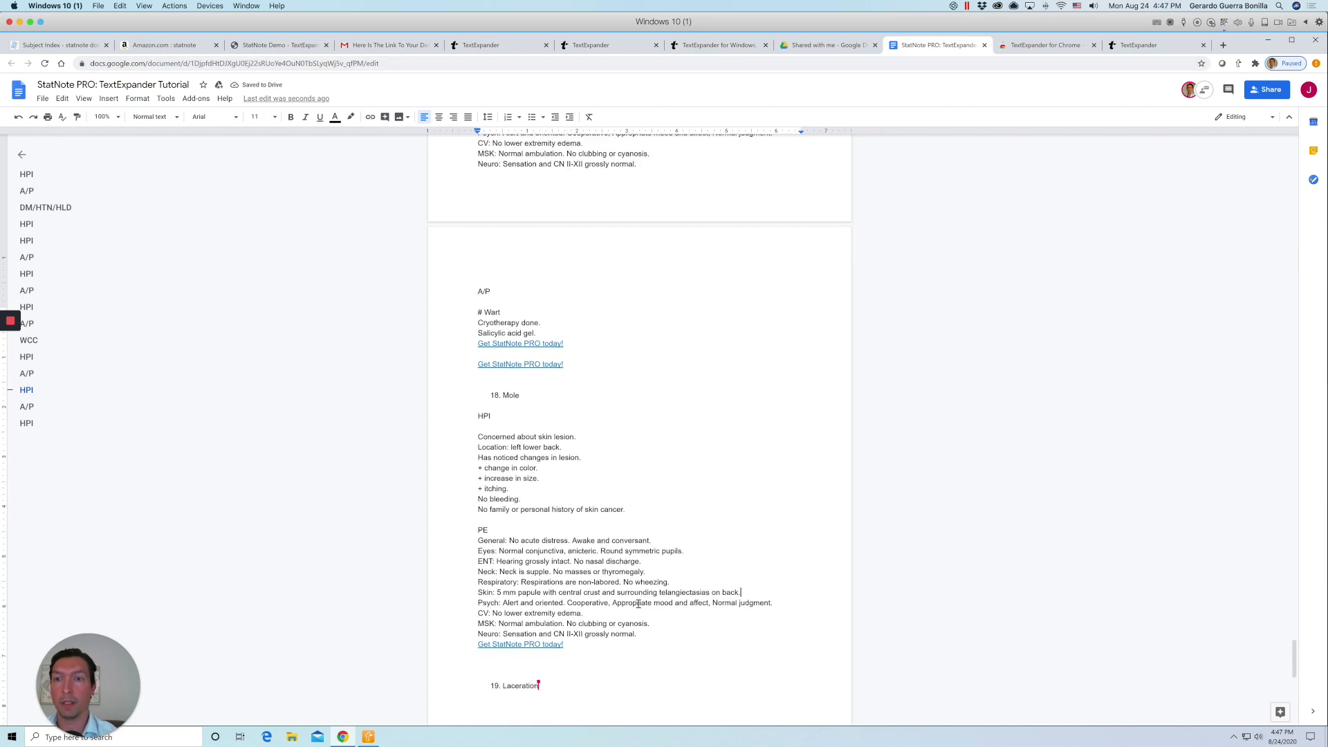
left_click(525, 626)
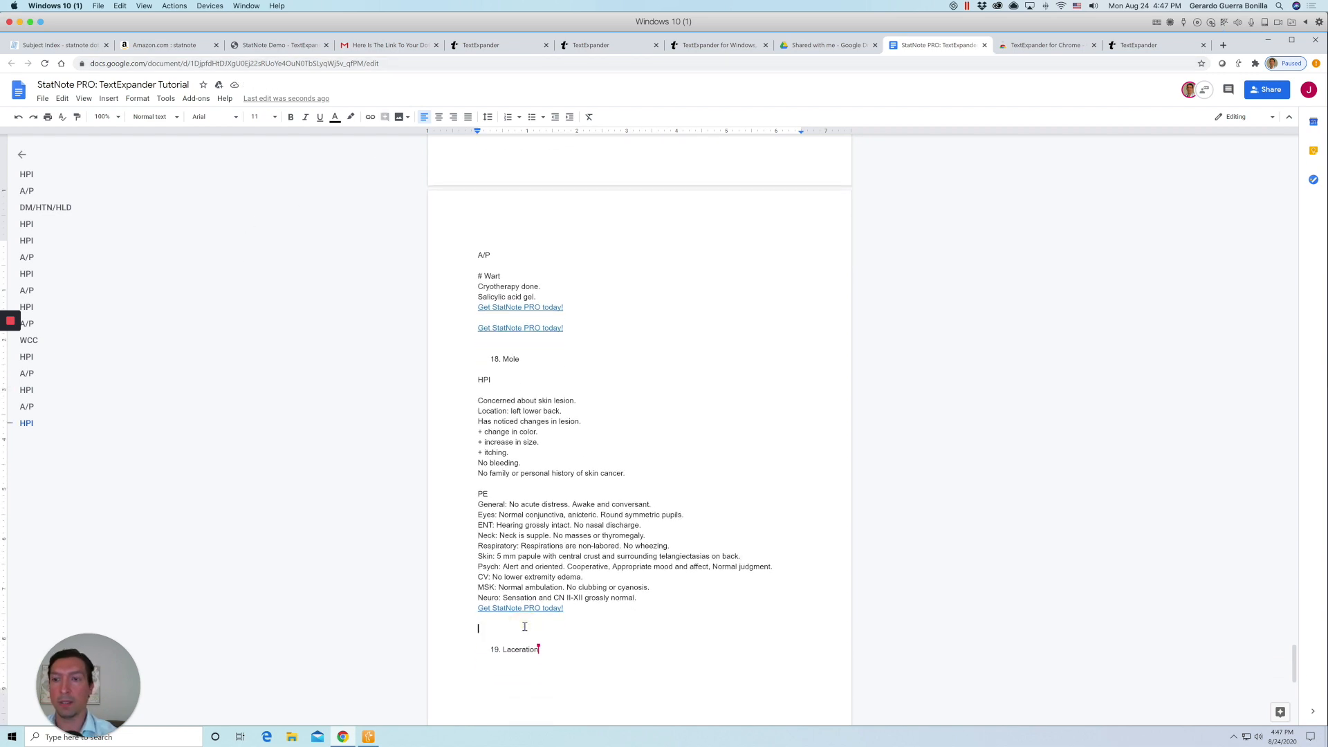
type("A/P")
key("Return")
Search the snippets for "EXCISION" and insert the "# excision" plan with lesion "BCC" and location "back".
key("ctrl+slash")
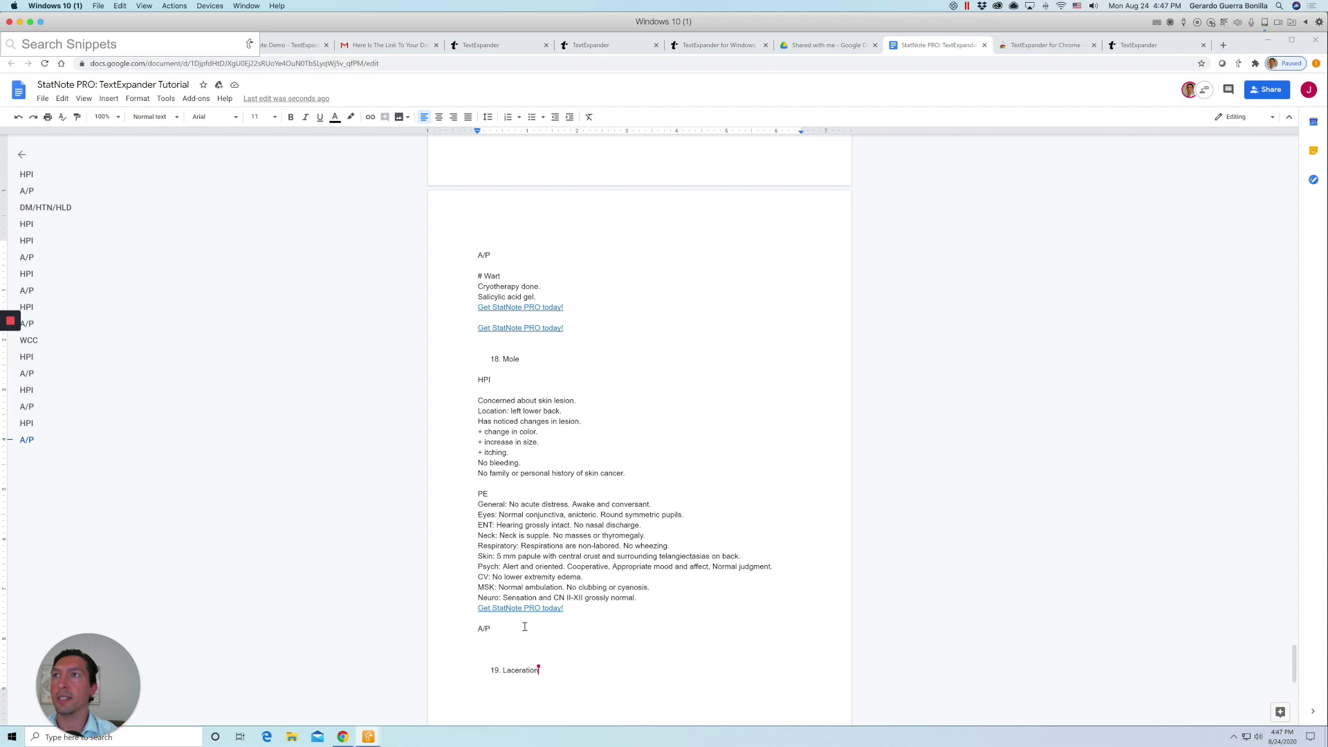
type("EXCISION")
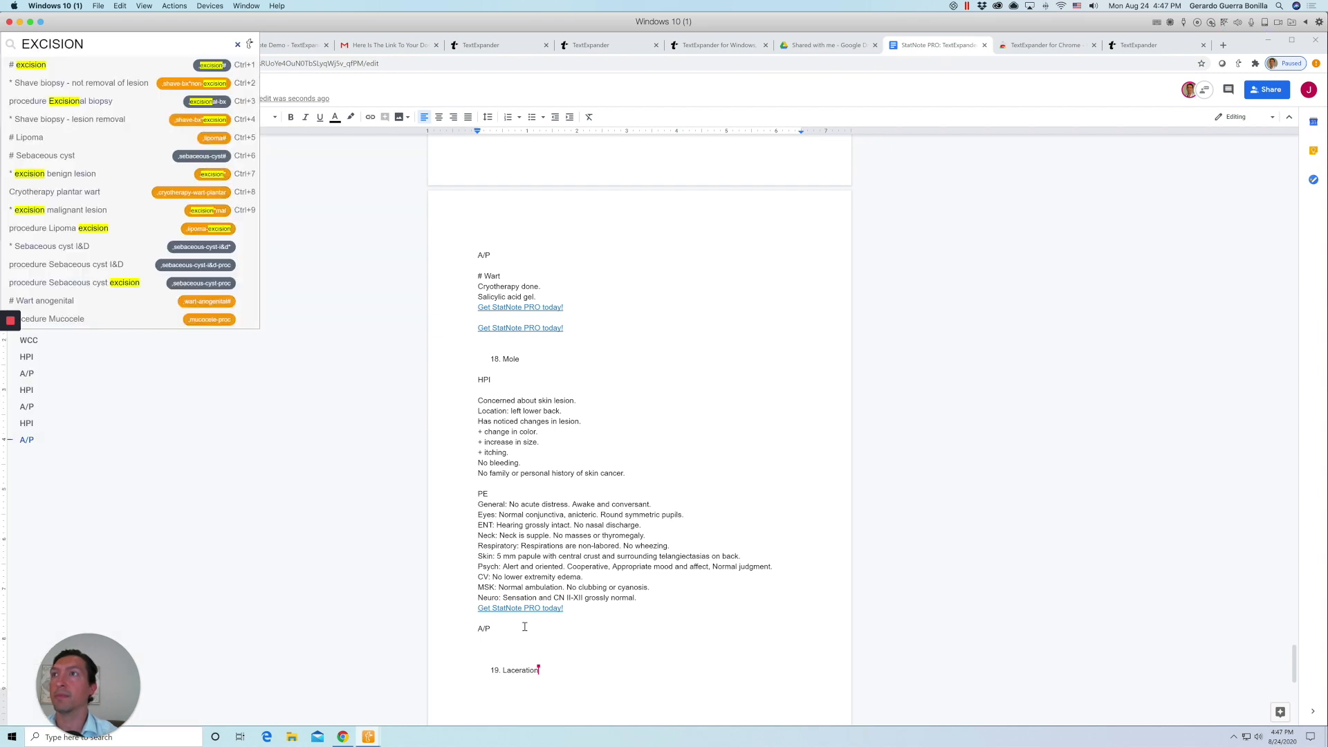
key("Return")
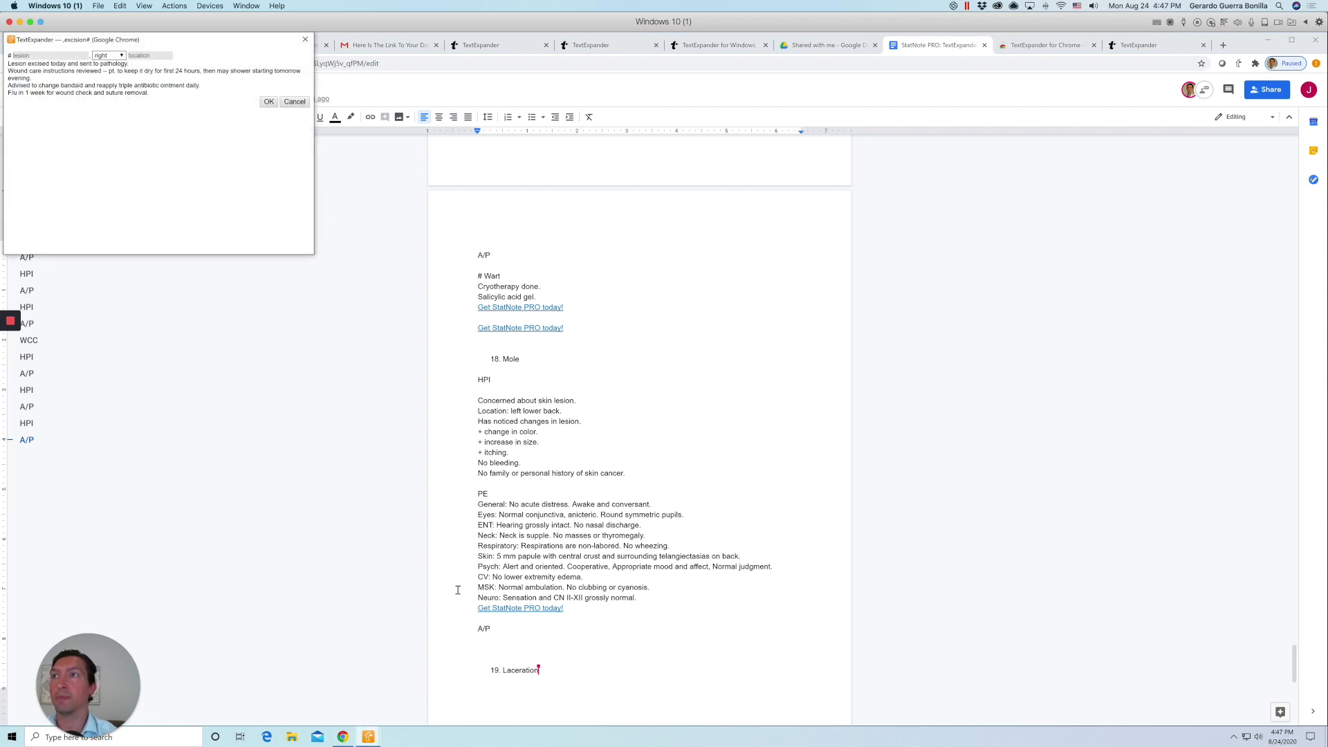
type("l")
key("BackSpace")
key("BackSpace")
type("BCC")
left_click(151, 55)
type("back")
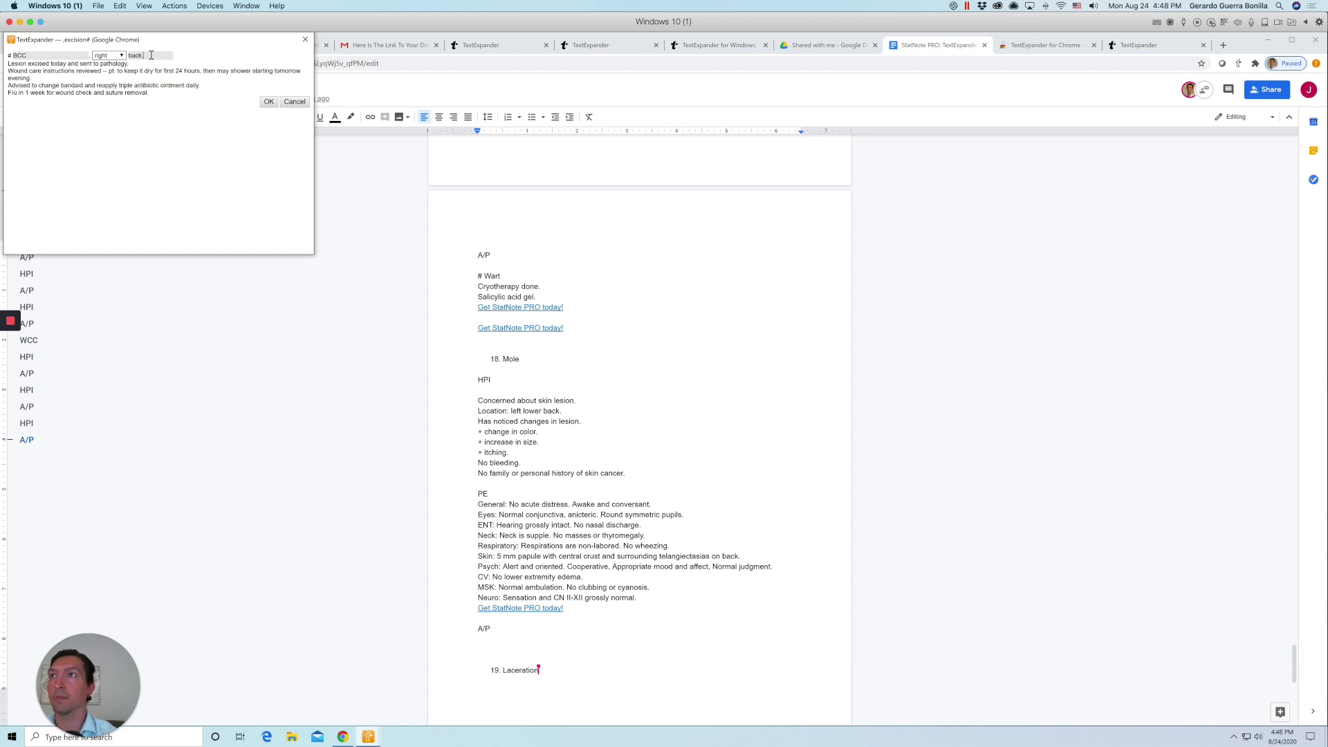
left_click(270, 103)
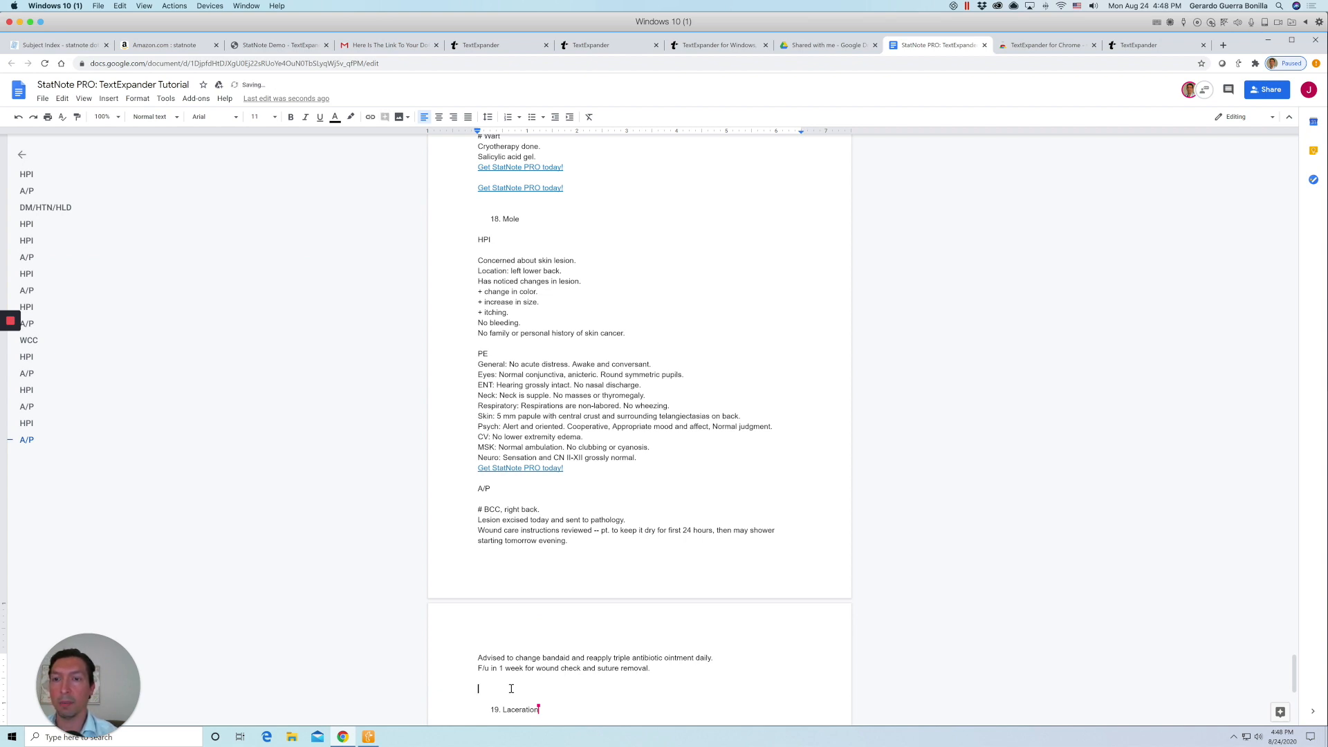
Add a "Procedure" heading below the excision plan and open the "procedure Excisional biopsy" snippet, found by searching "excision proc".
type("Procedure")
key("Return")
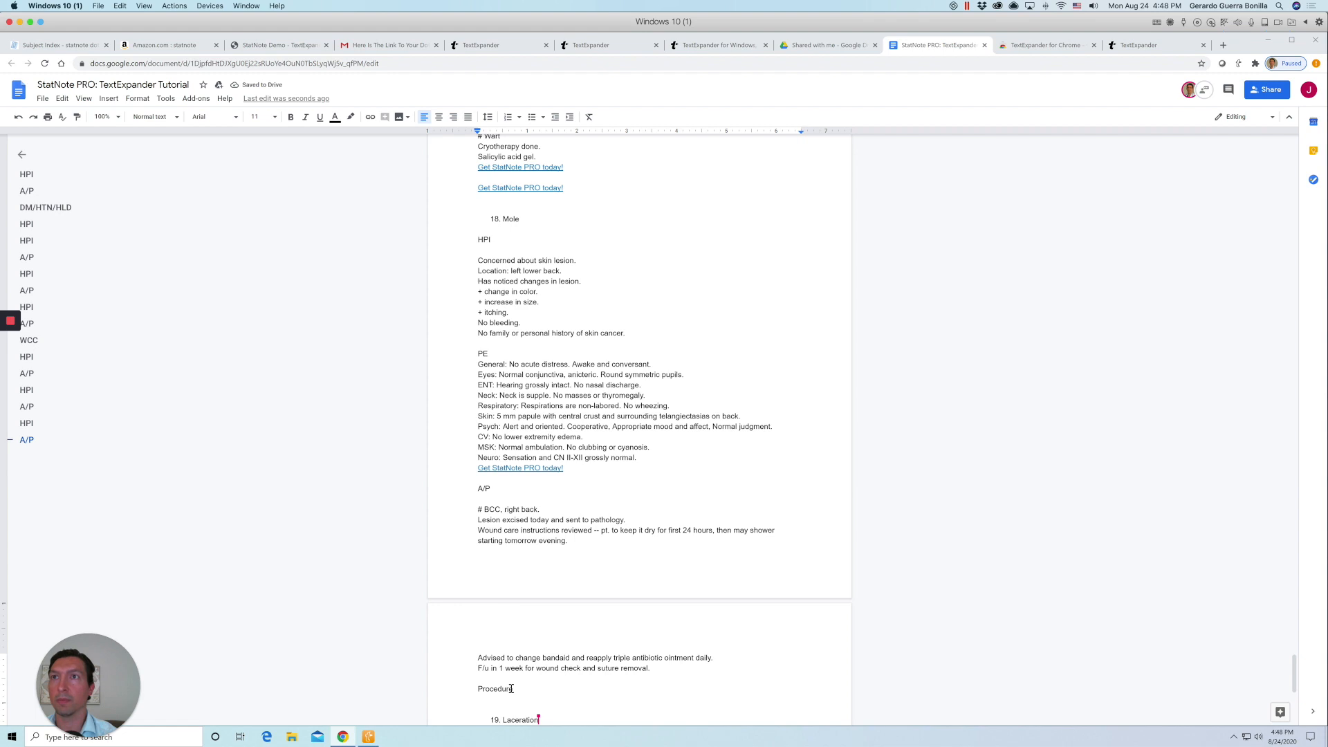
key("ctrl+shift+space")
type("excision proc")
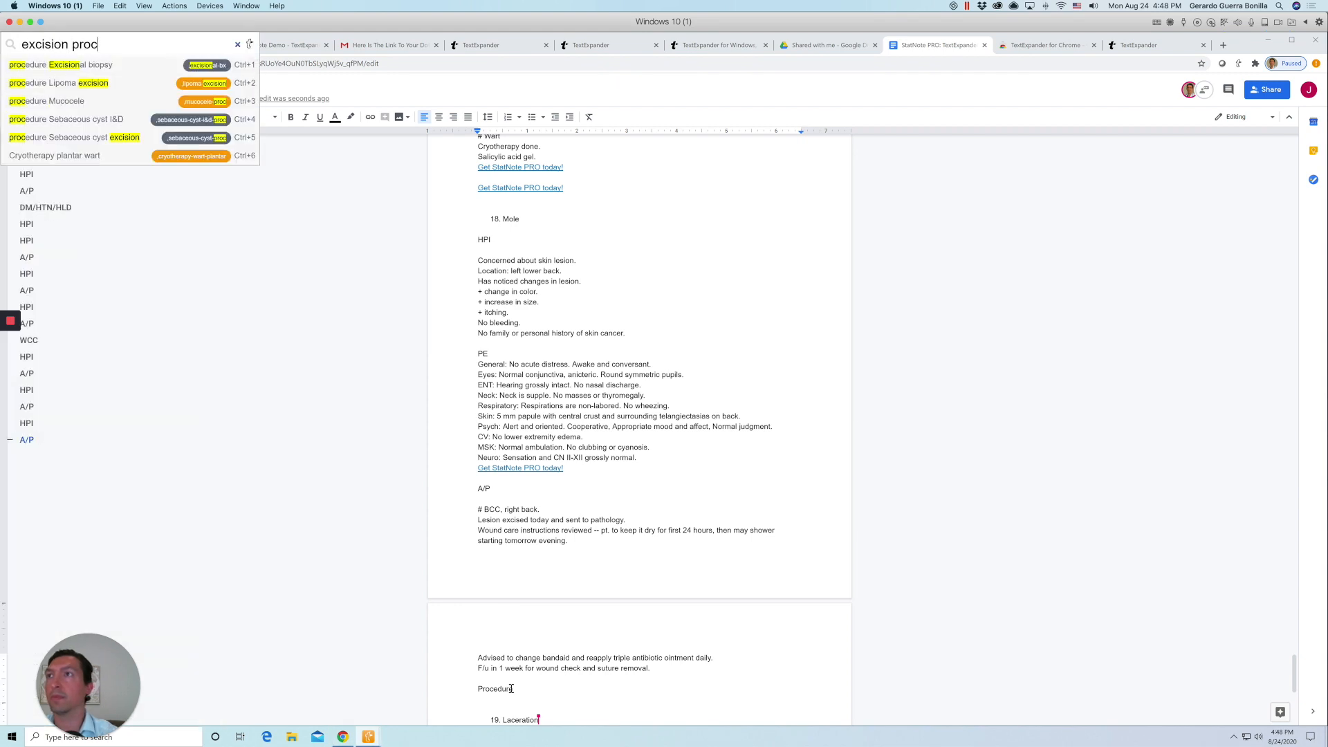
key("Down")
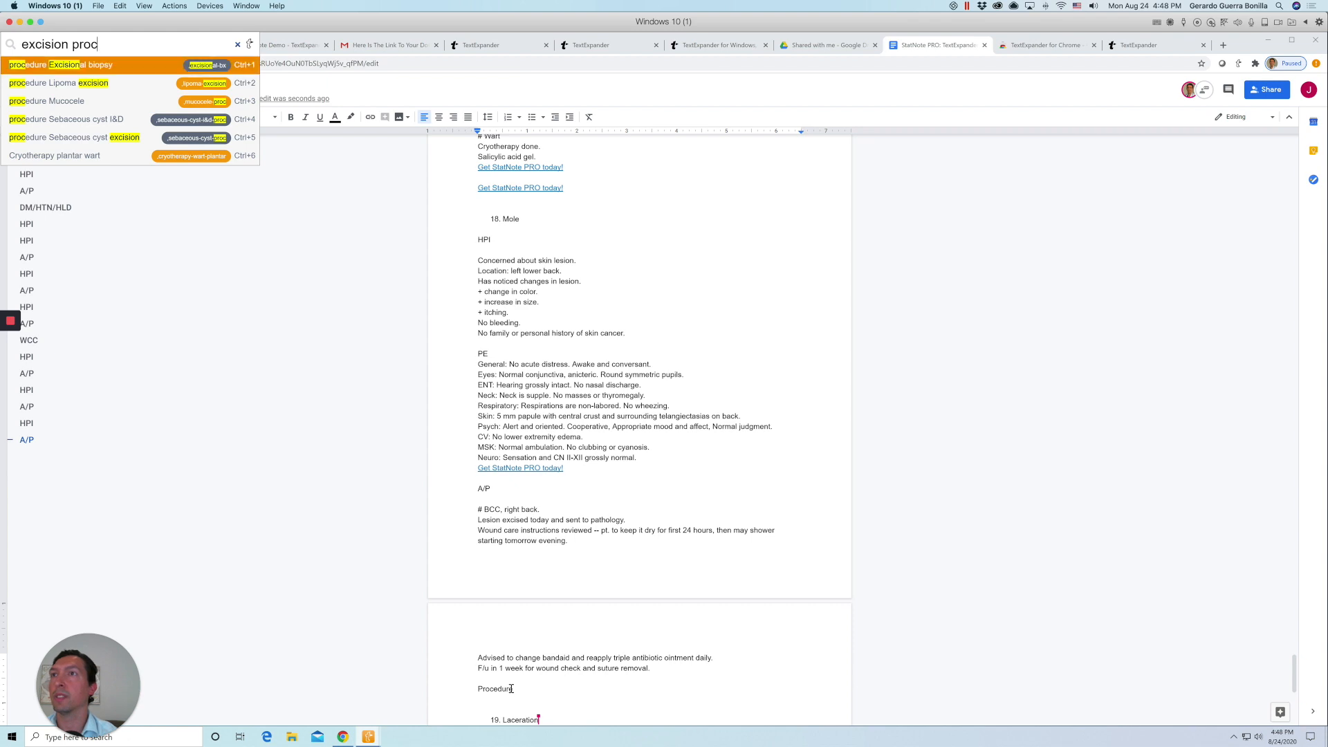
key("Return")
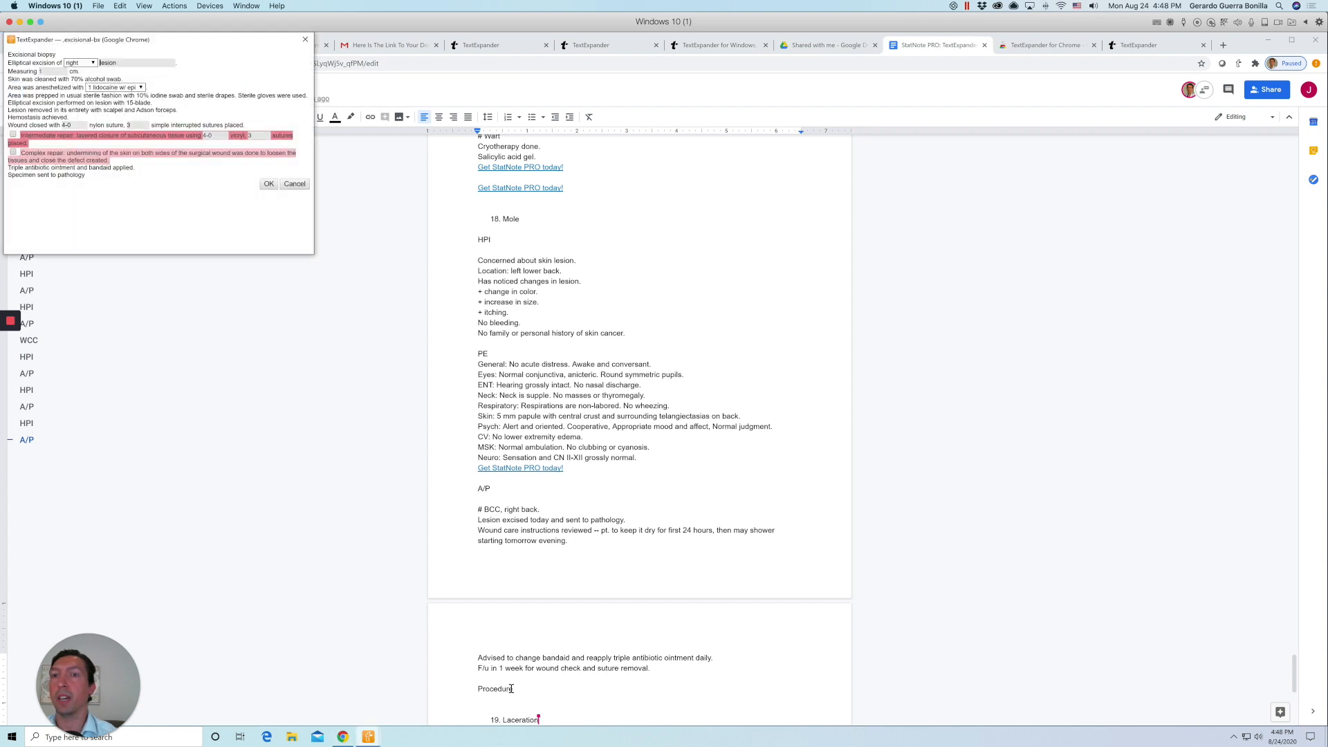
Fill in the excisional biopsy with location "back" and size 0.5 cm, include the intermediate repair, and insert it.
type("back")
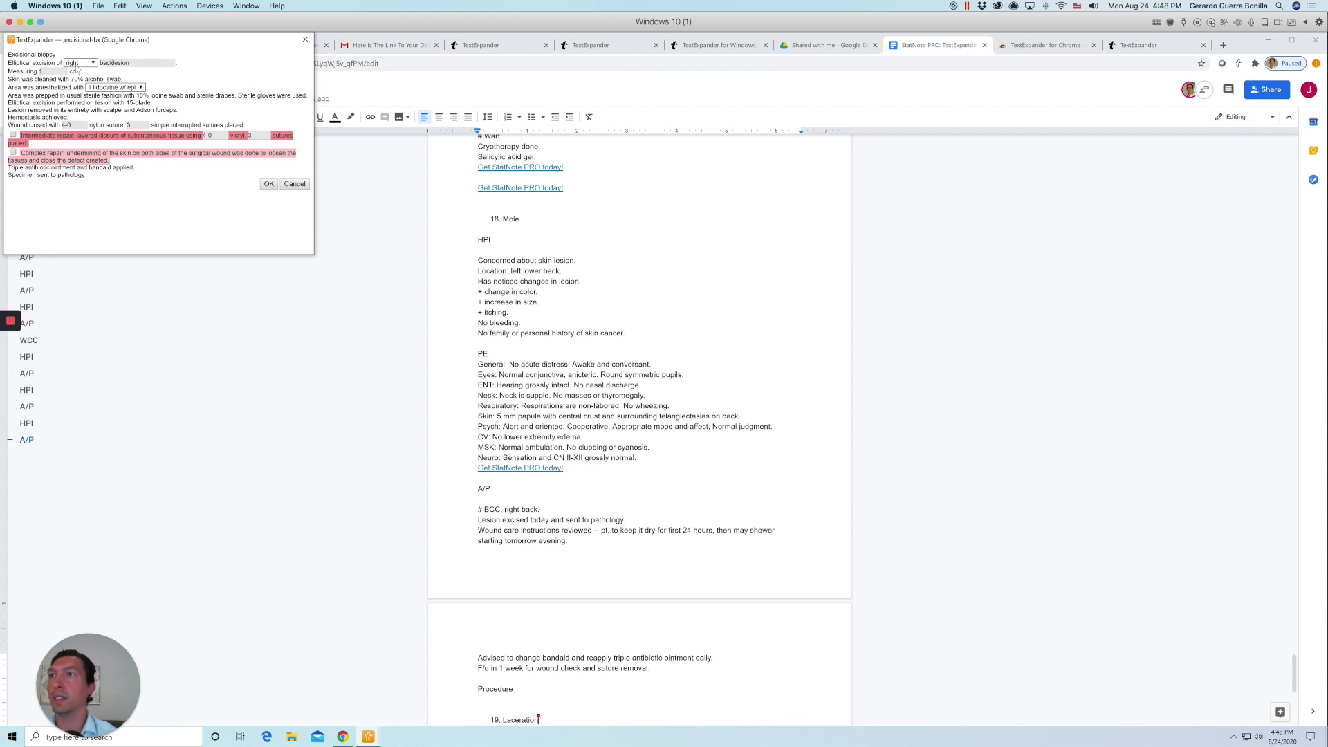
left_click(49, 71)
type("0.5")
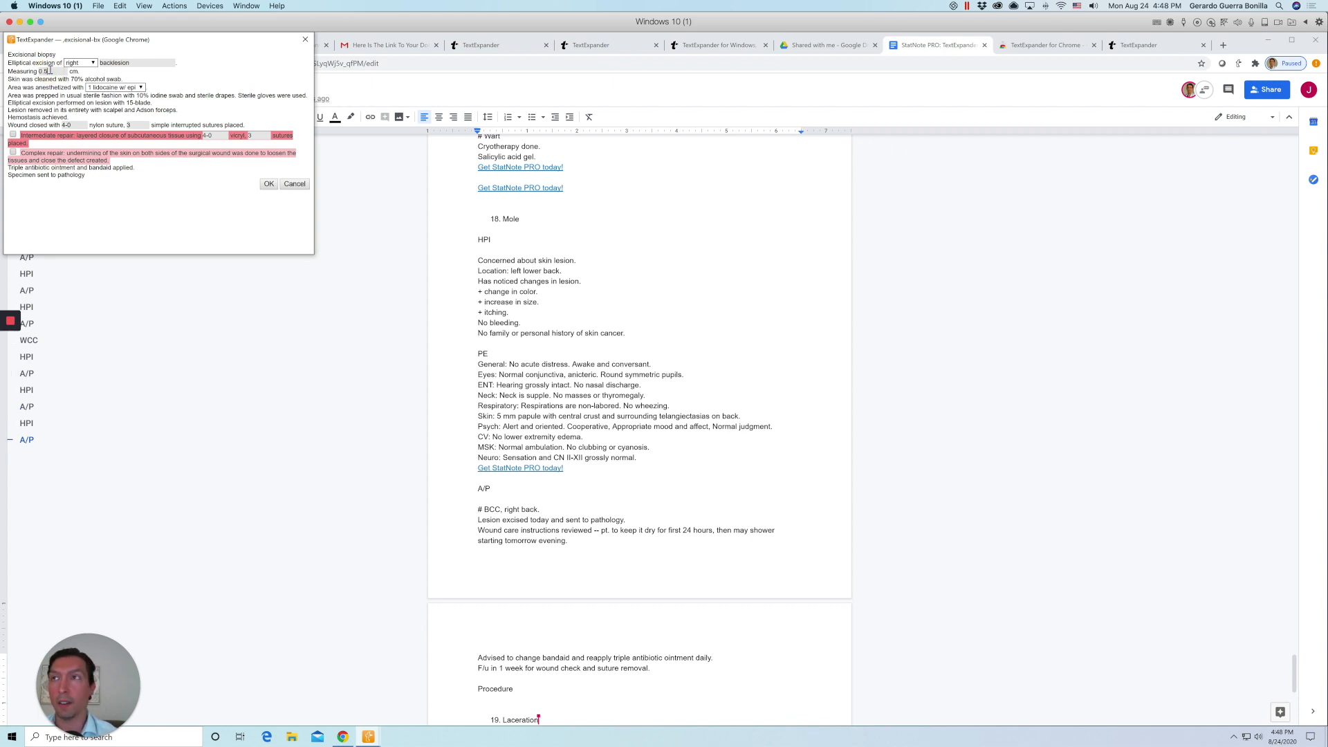
left_click(13, 135)
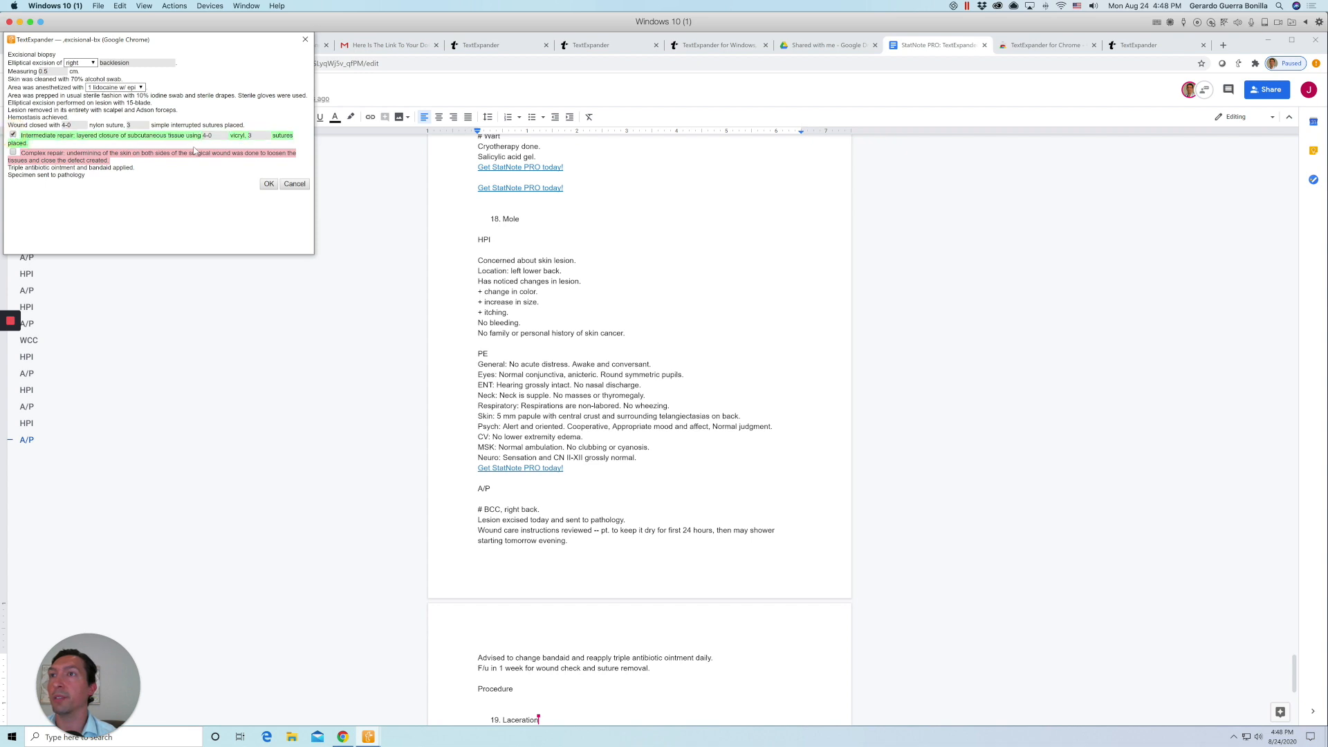
left_click(269, 184)
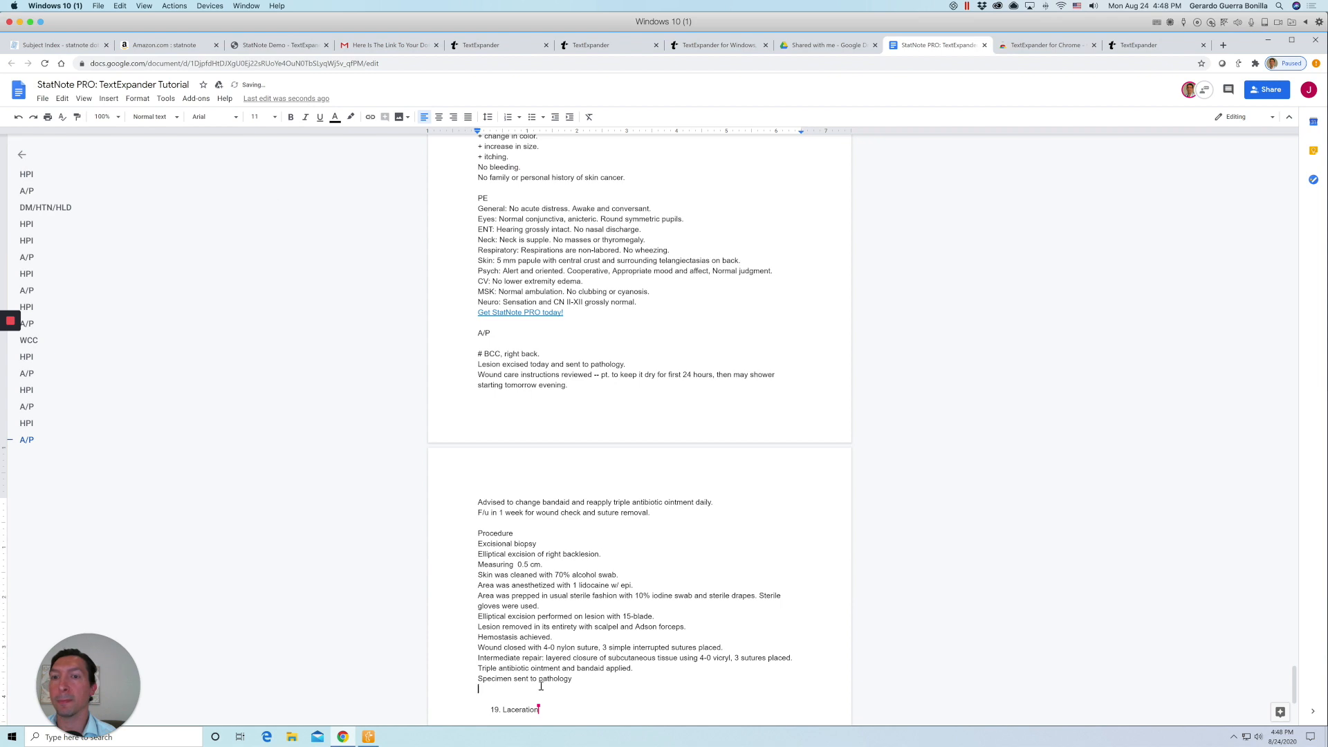
Add a "Billing" heading below the excisional biopsy procedure and search the snippets for "excision *".
key("Return")
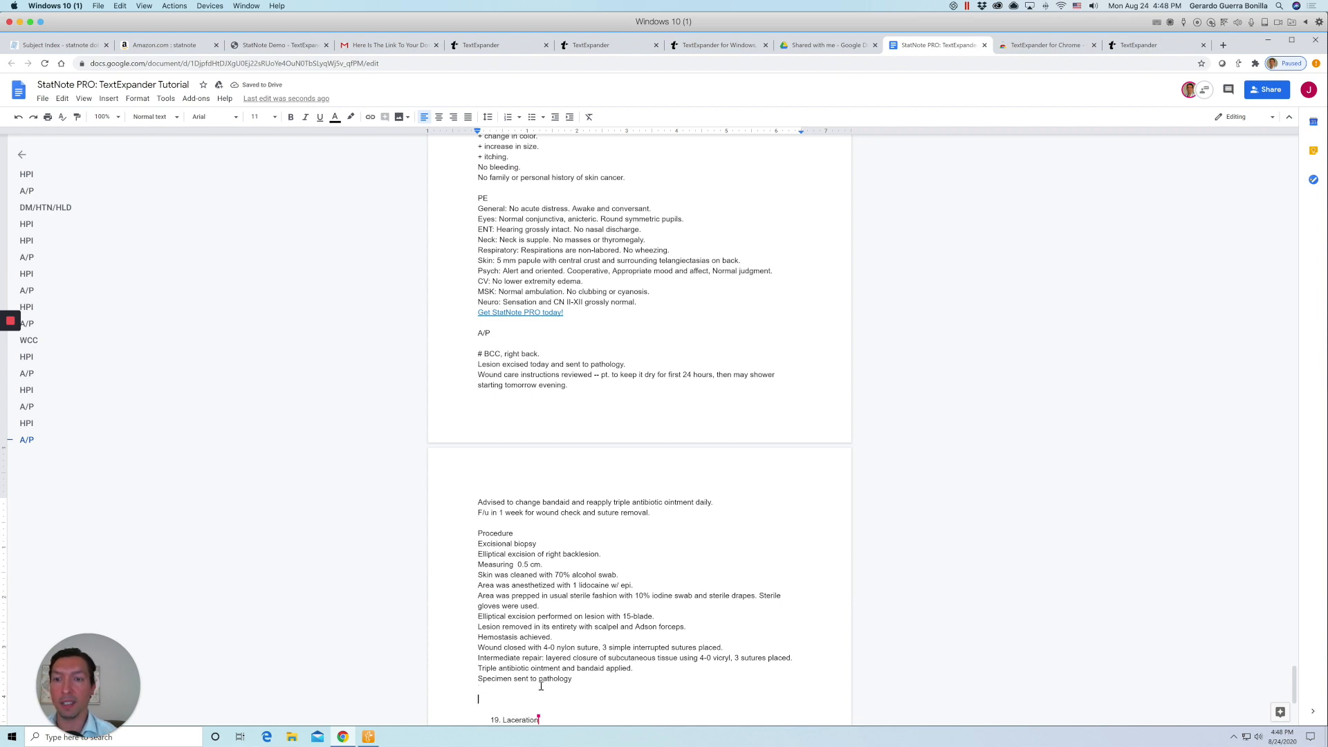
type("Billing")
key("Return")
key("ctrl+shift+space")
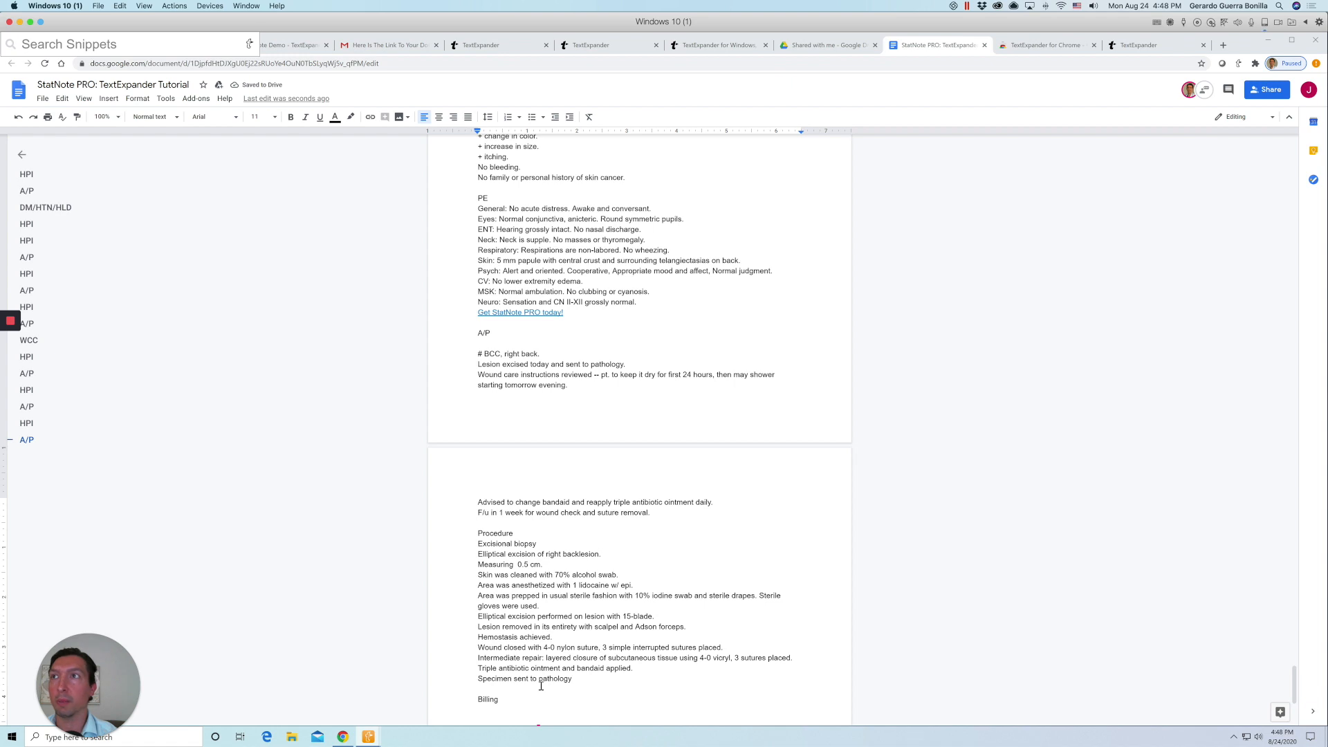
type("excision")
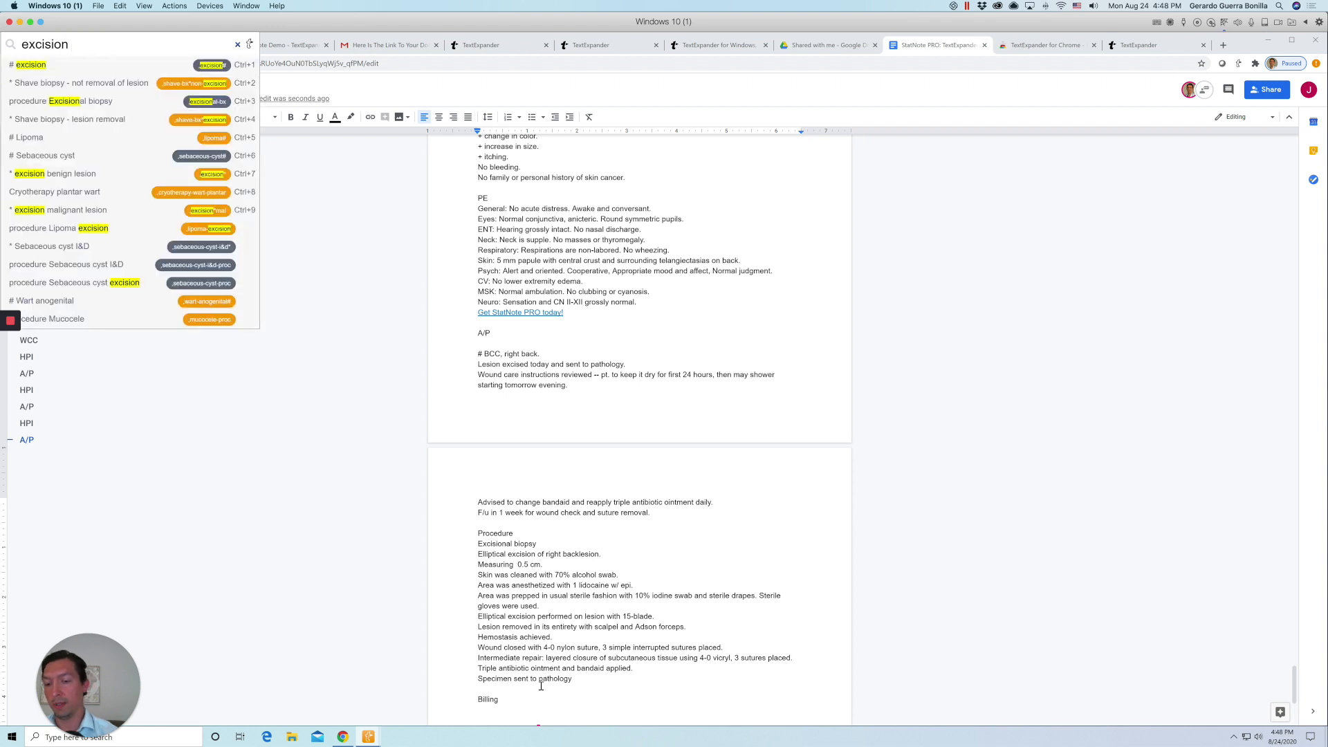
type("*")
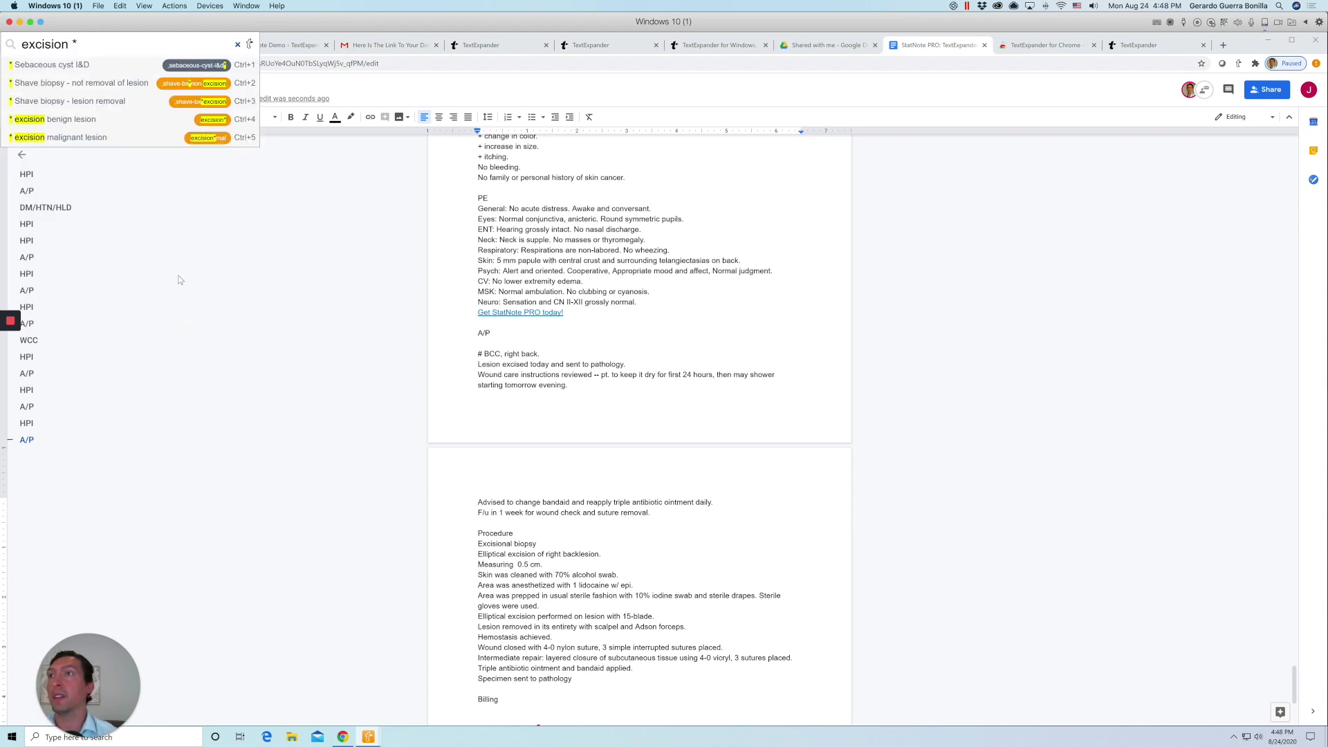
Insert billing code 11600 for a trunk, arm or leg lesion under 0.5 cm from the "* excision malignant lesion" snippet.
mouse_move(126, 105)
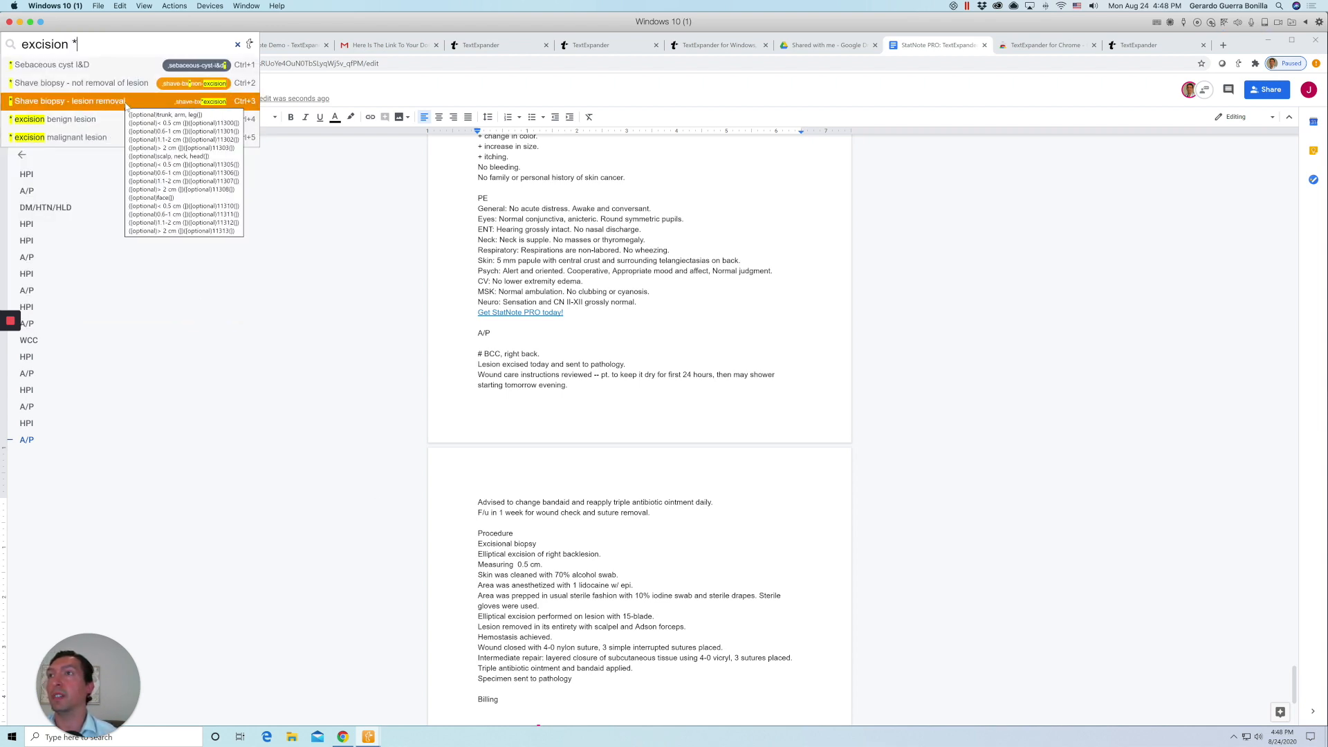
mouse_move(104, 142)
left_click(104, 138)
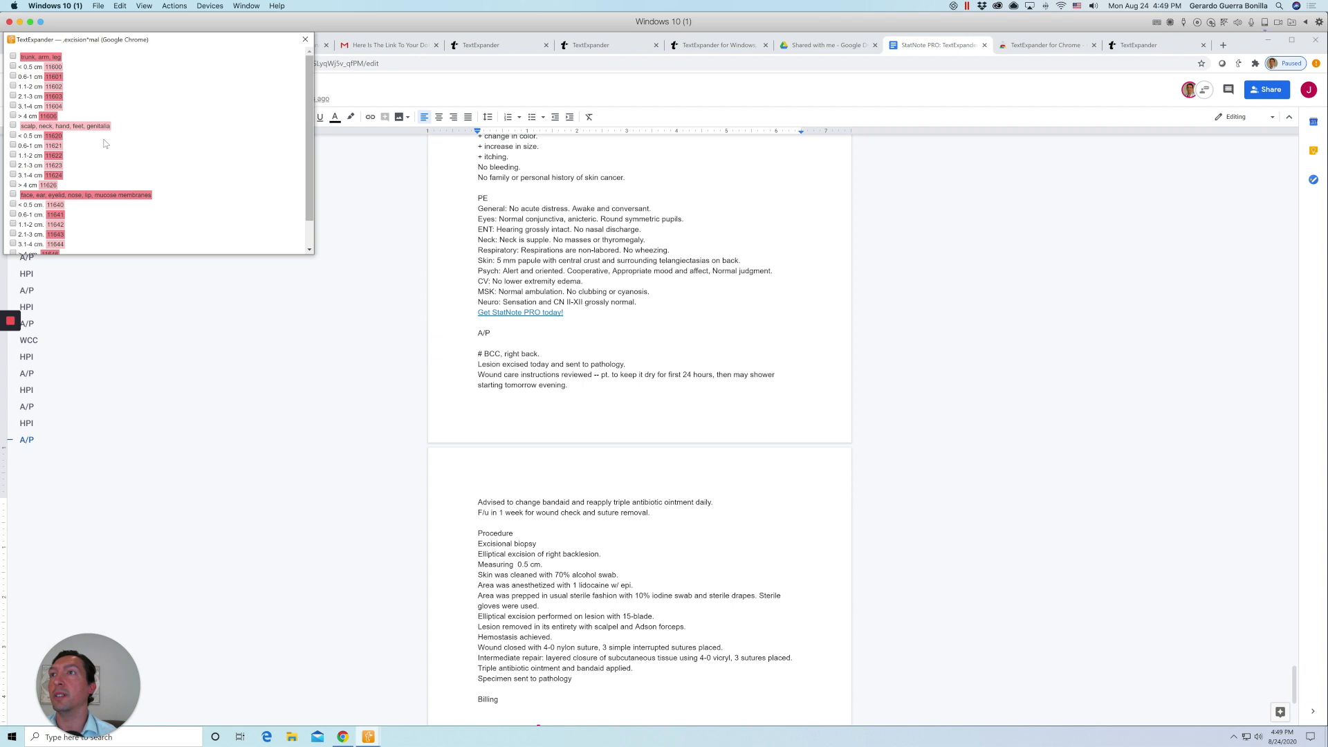
left_click(13, 66)
scroll(166, 175, "down", 2)
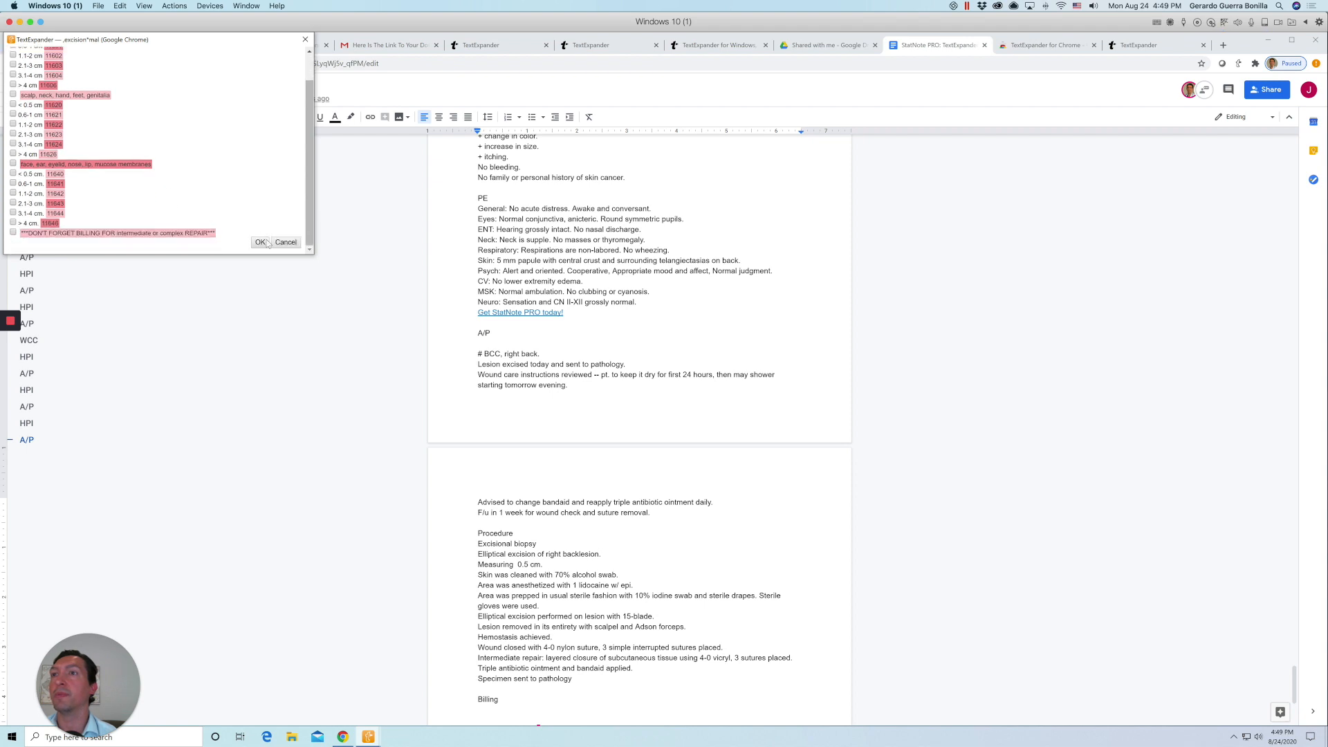
left_click(260, 243)
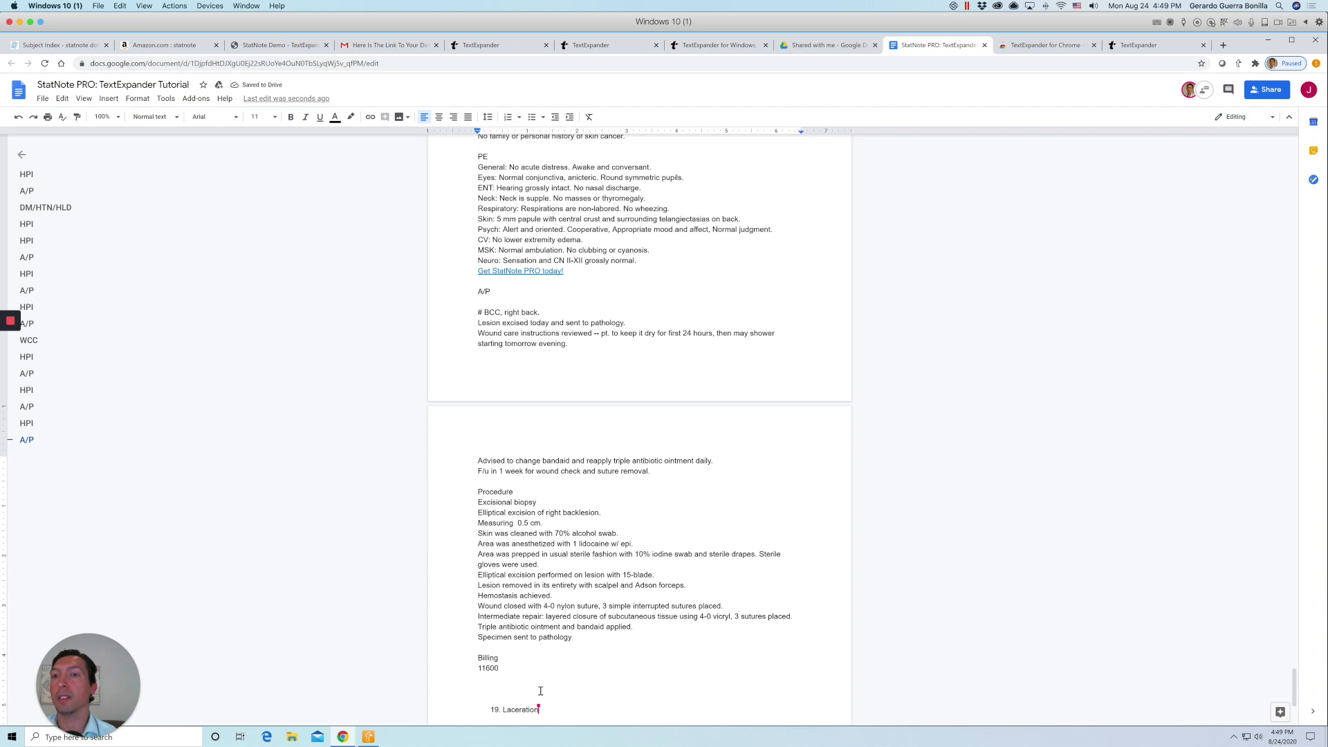
Search the snippets for "intermedia" and insert code 12031 (< 2.5 cm) from "* Intermediate repair" below 11600.
left_click(494, 676)
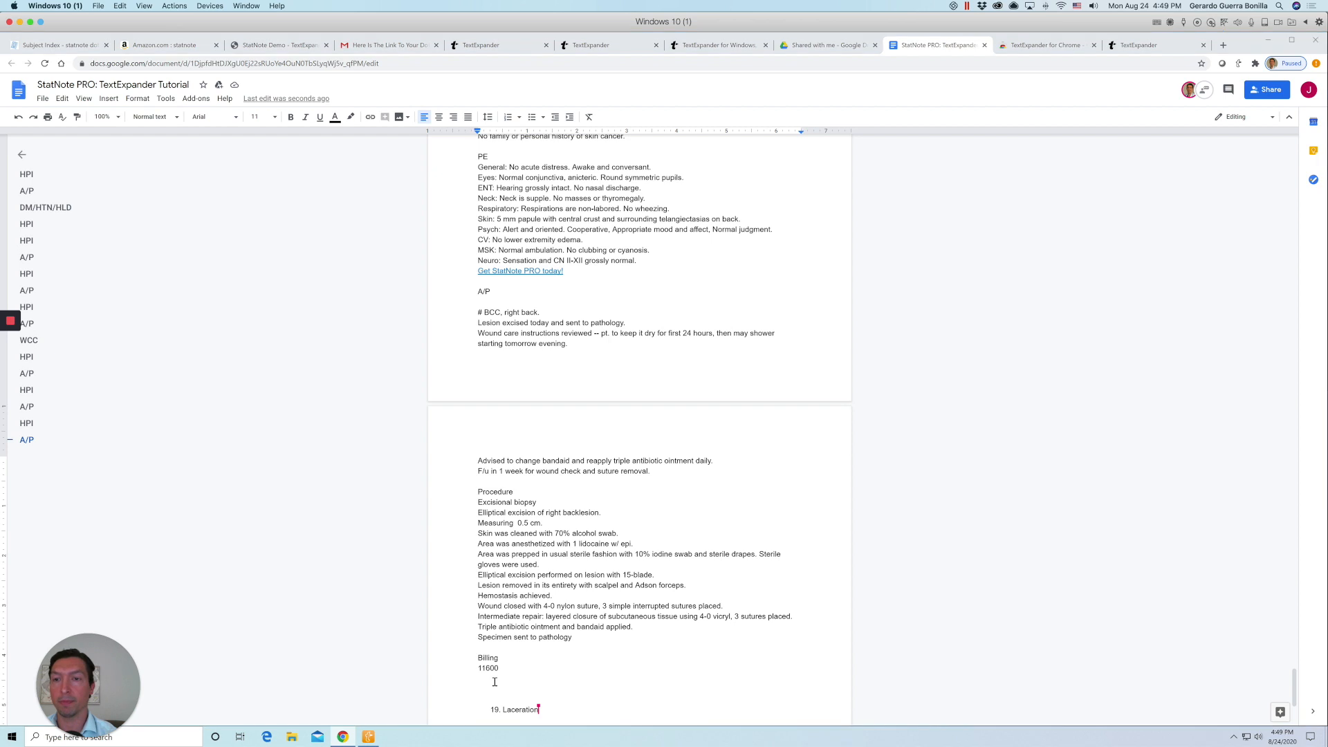
key("ctrl+alt+space")
type("interme")
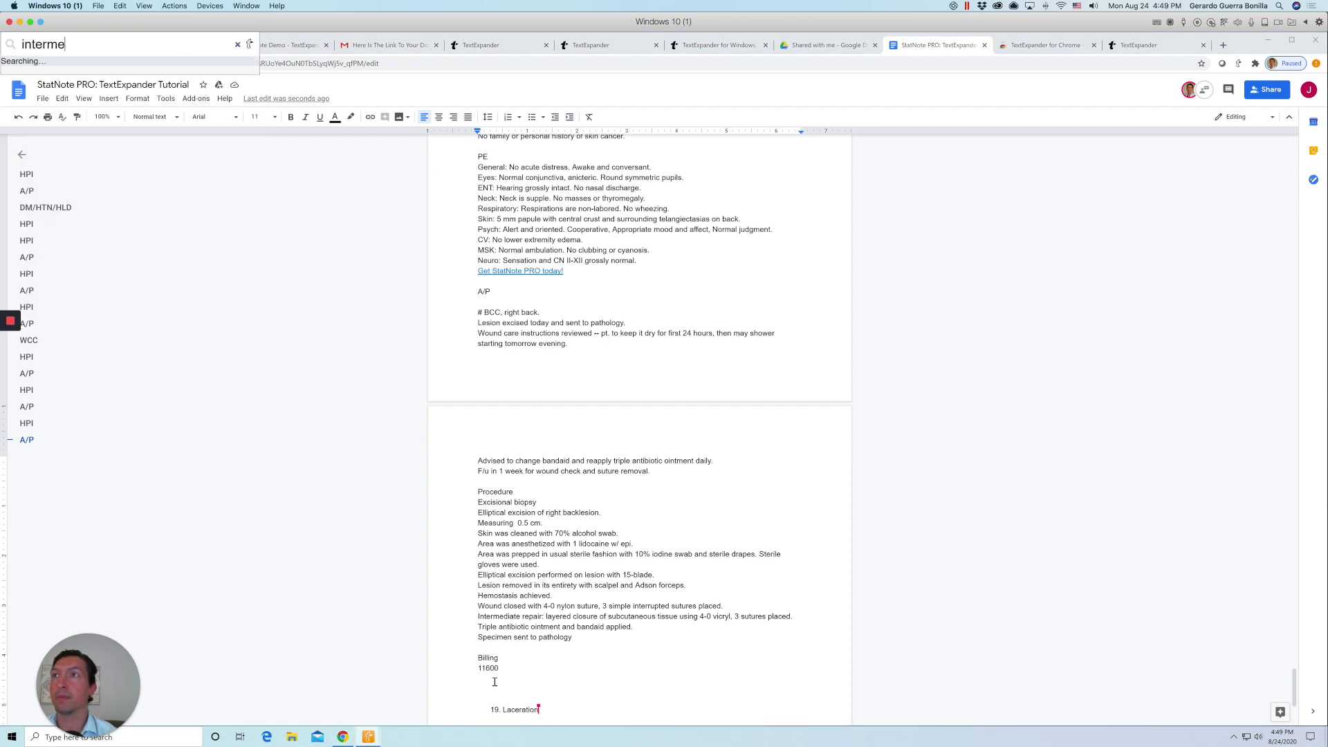
type("dia")
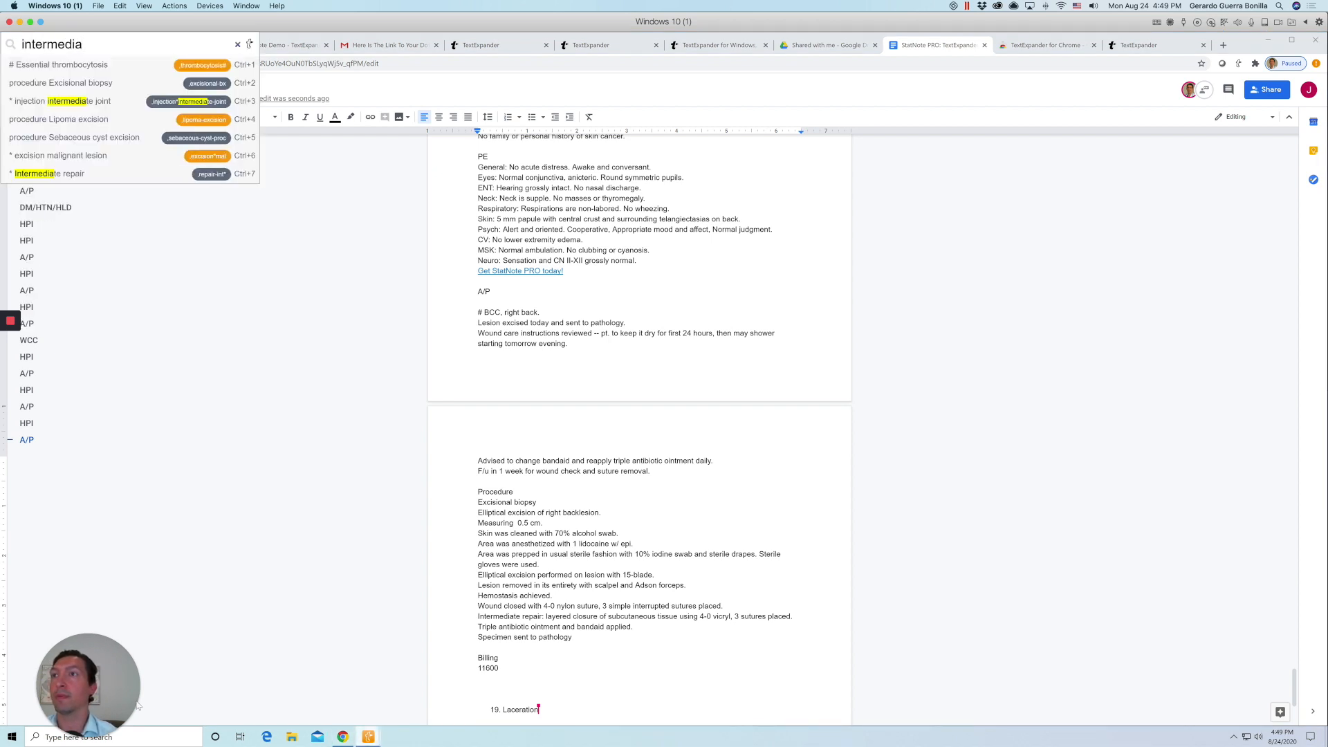
left_click(60, 175)
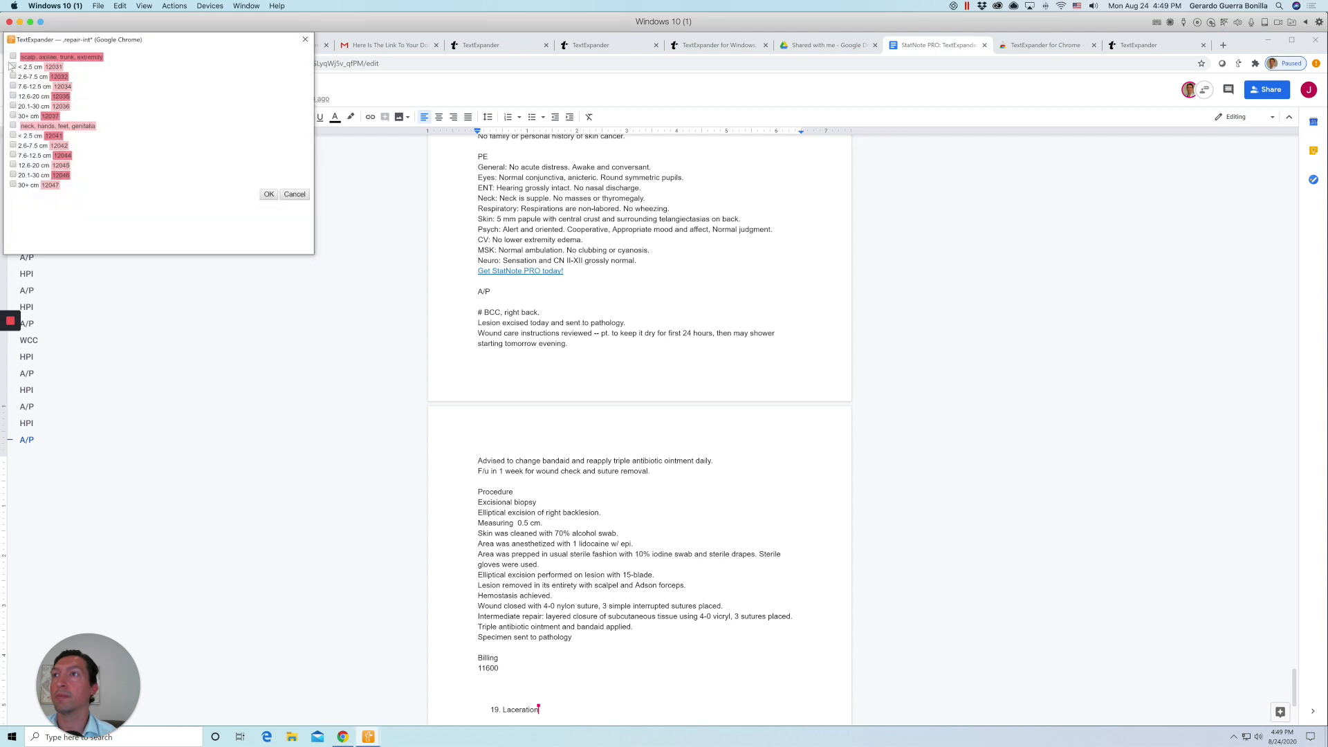
left_click(12, 67)
left_click(269, 194)
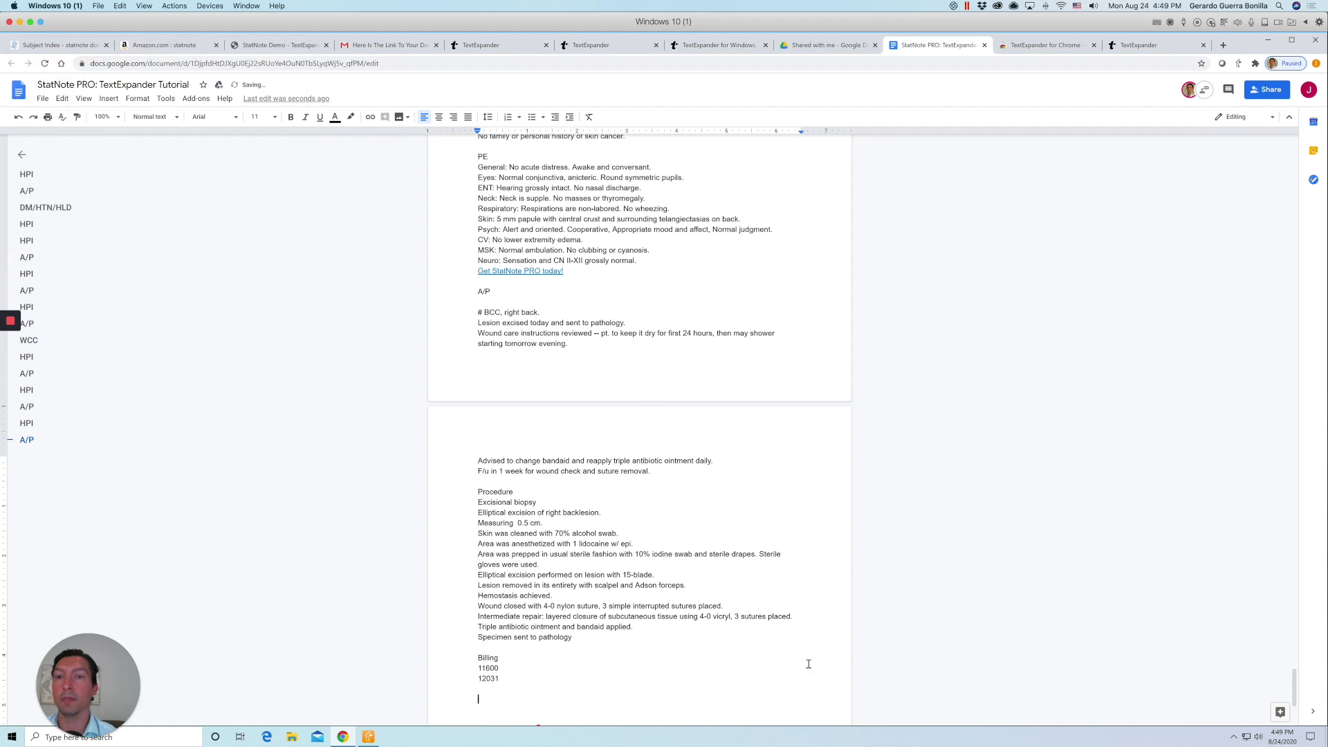
Add the visit code 99213 below the two billing codes, above the Laceration item.
type("19. Laceration")
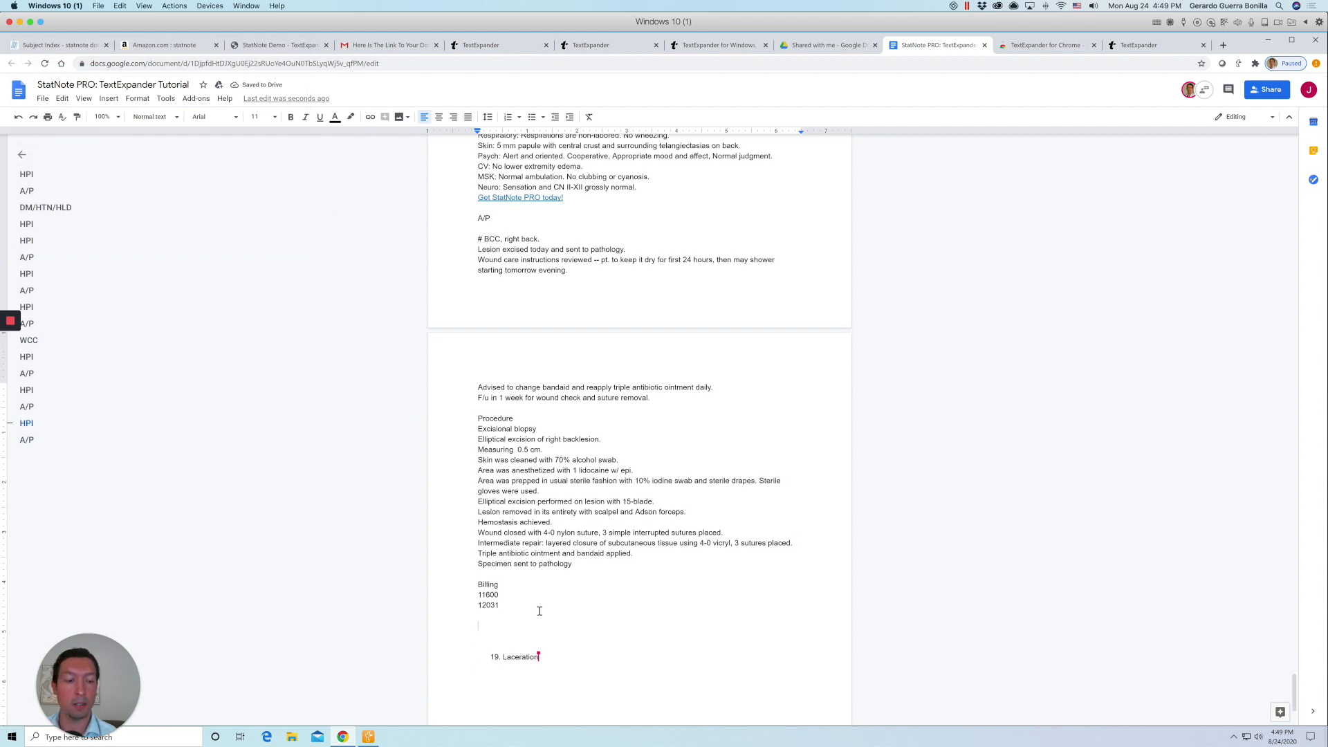
type("99213")
scroll(506, 613, "down", 2)
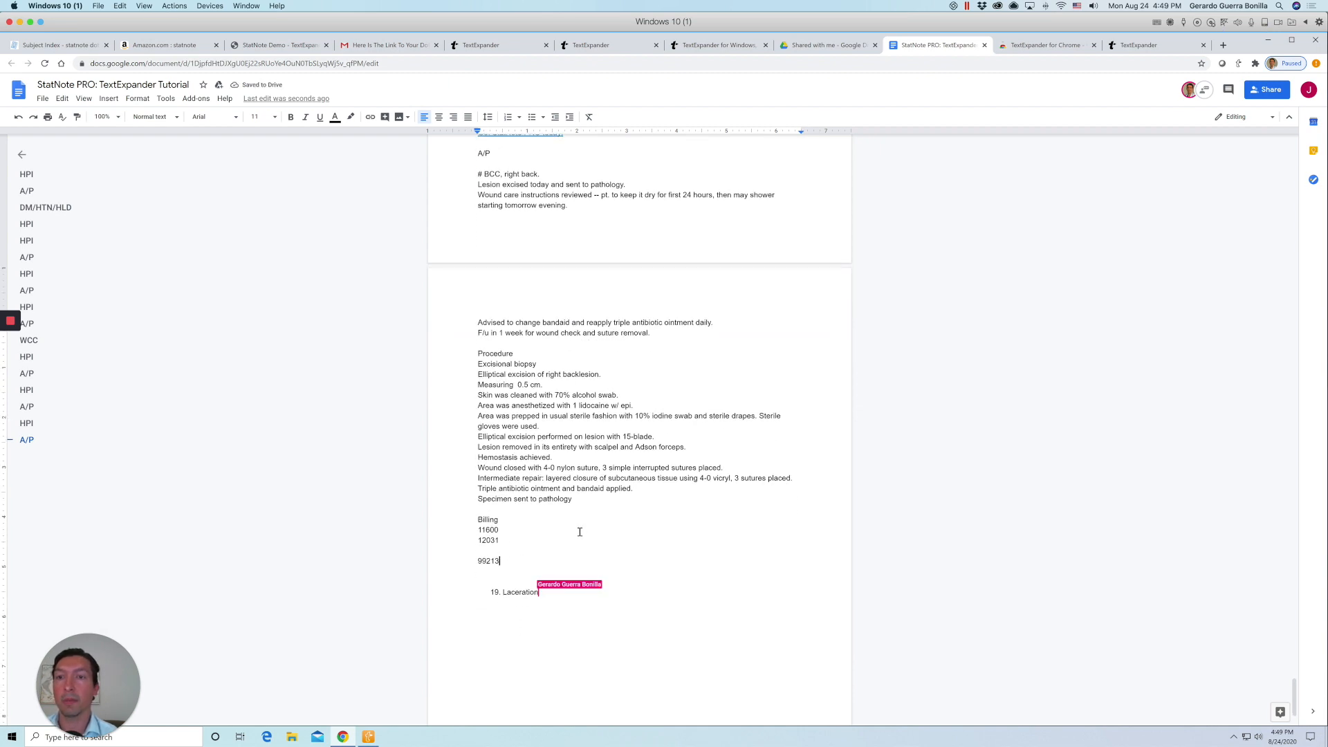
scroll(556, 538, "up", 1)
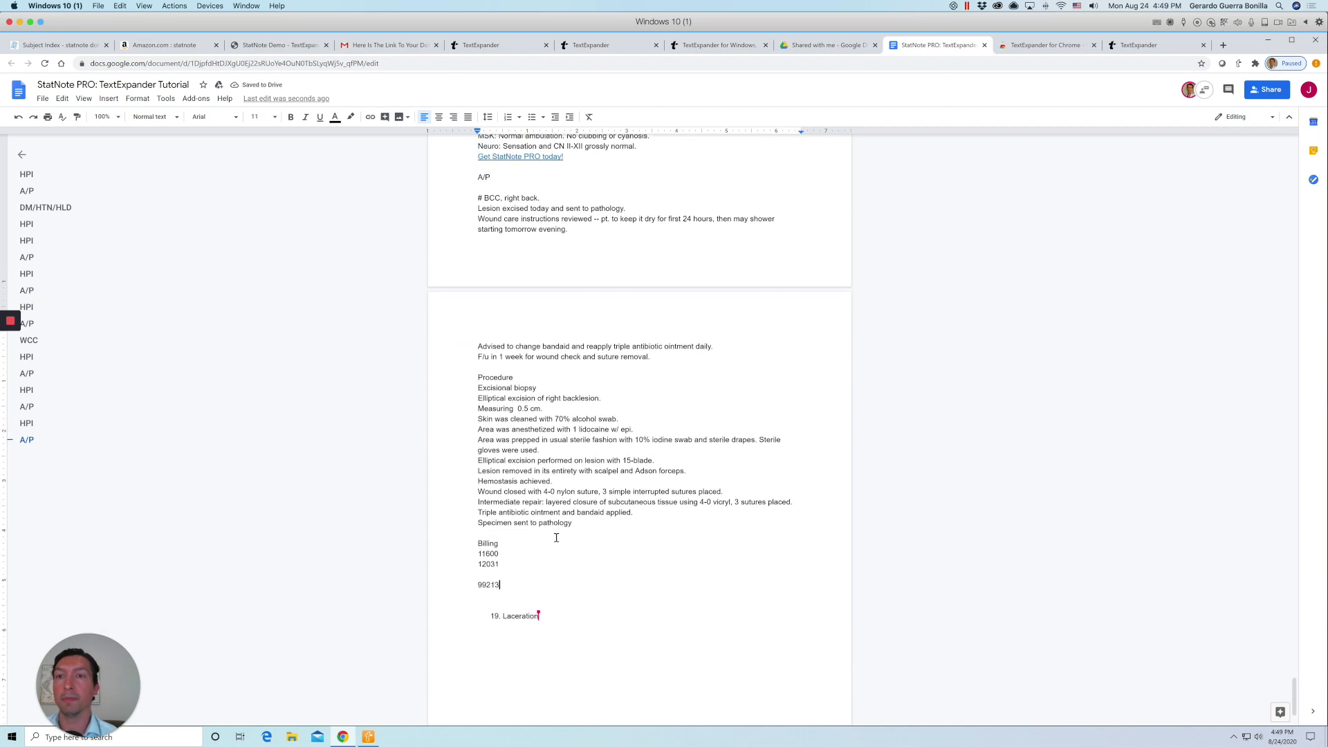